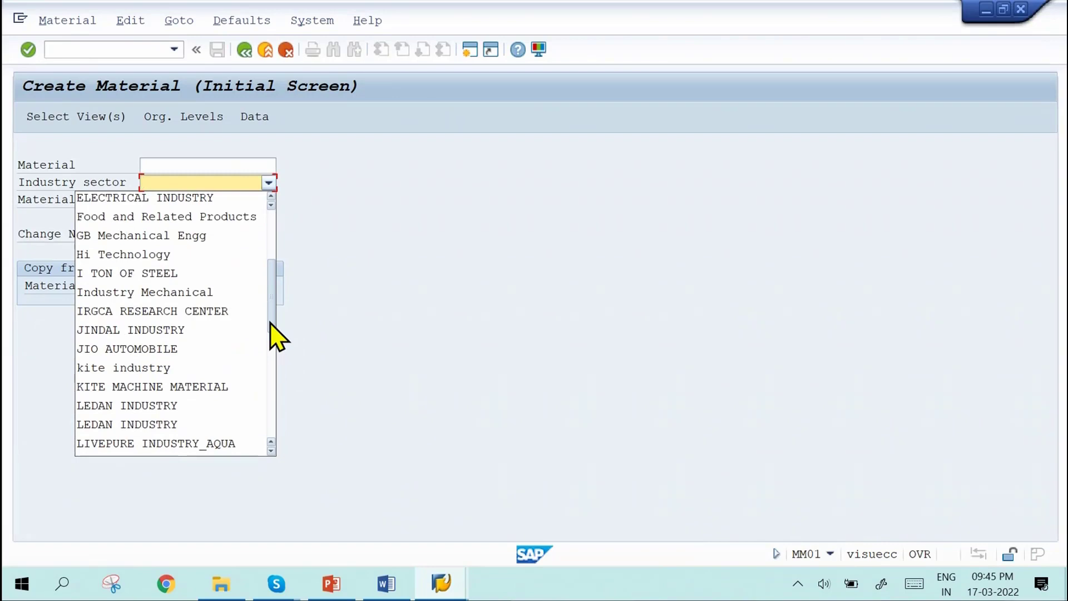
# Step: Set the new material's industry sector to JINDAL INDUSTRY
pyautogui.moveTo(271, 324); pyautogui.dragTo(272, 402)
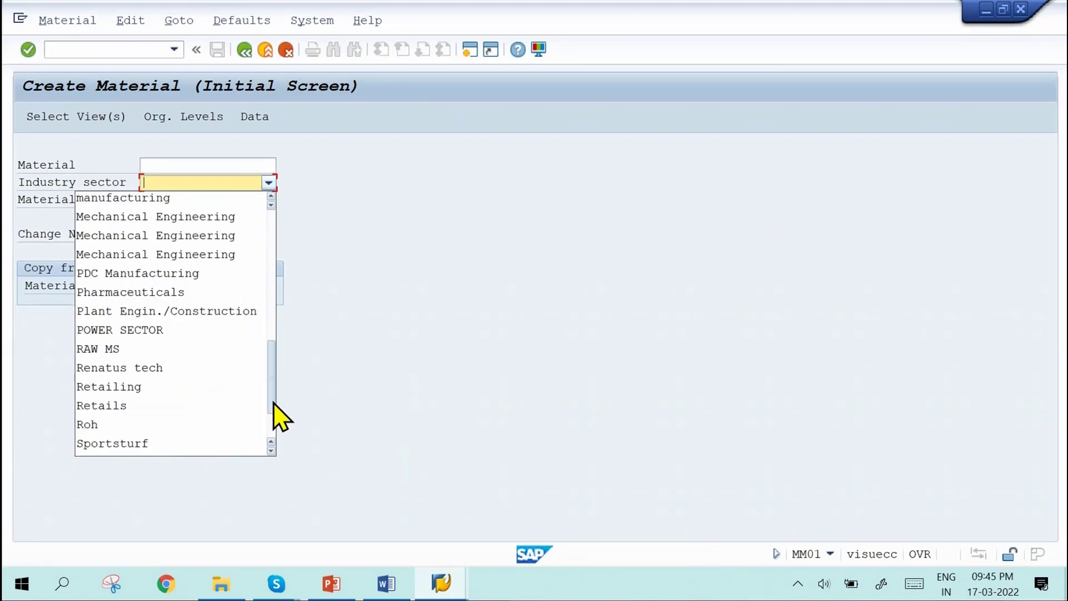
pyautogui.scroll(4, 203, 239)
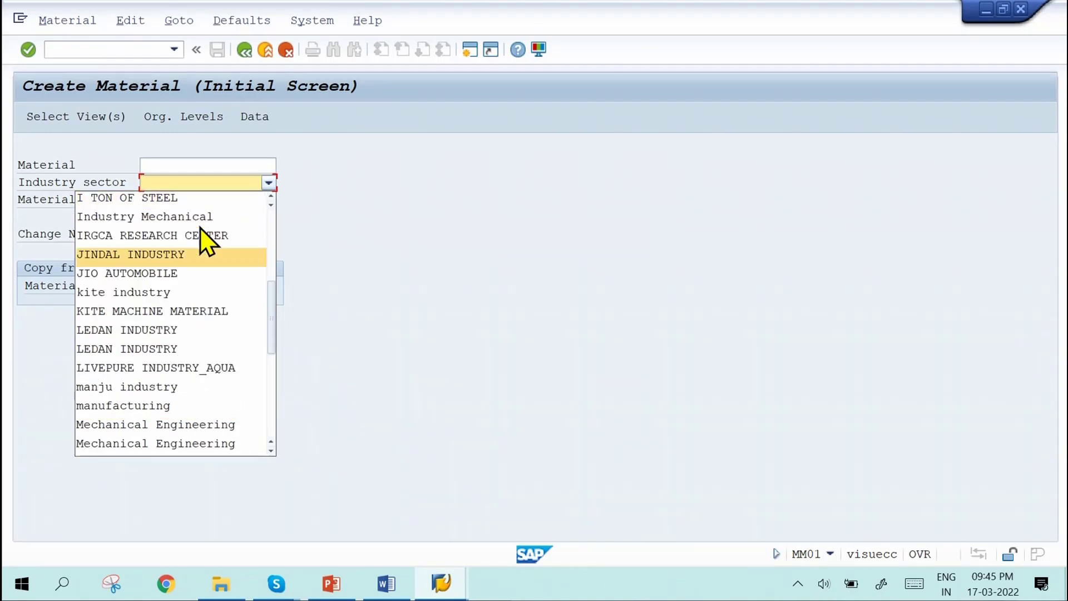
pyautogui.click(181, 255)
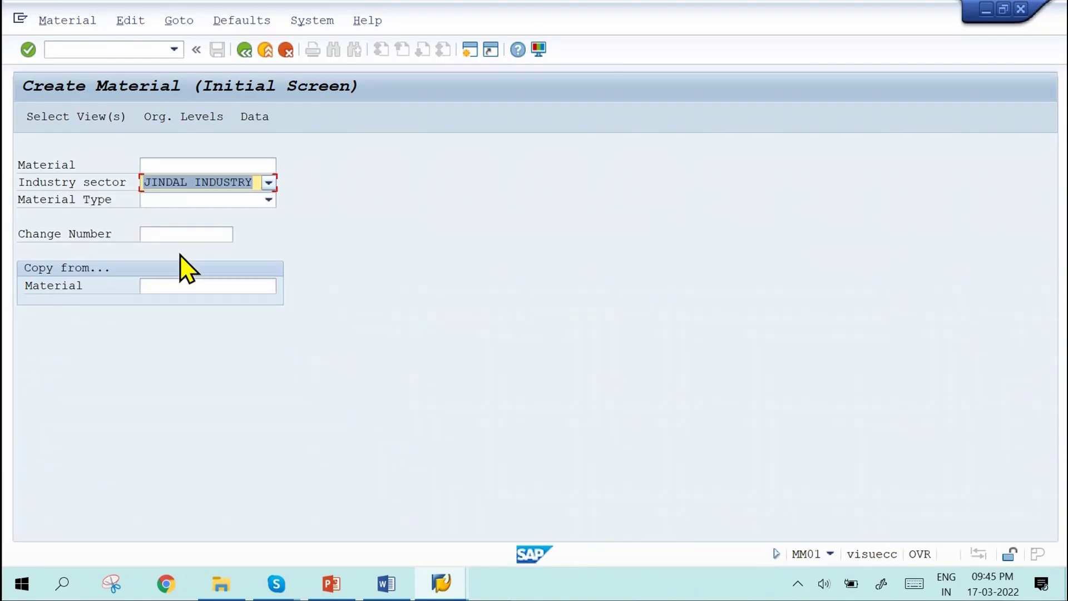
# Step: Set the material type to JINDAL RAW MATERIAL and proceed to the organizational levels
pyautogui.click(205, 202)
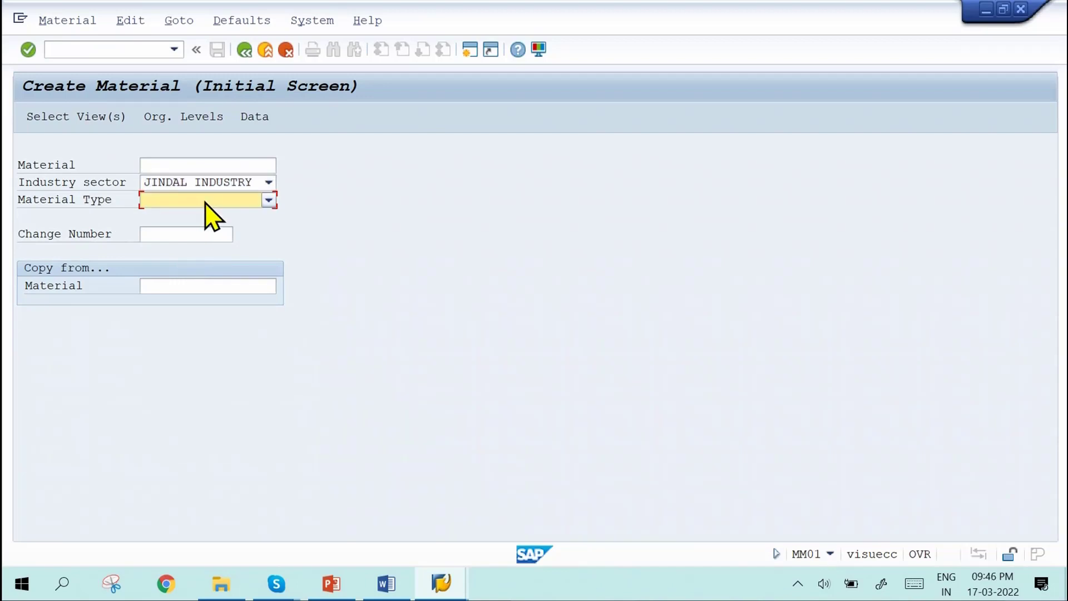
pyautogui.click(205, 203)
pyautogui.press('j')
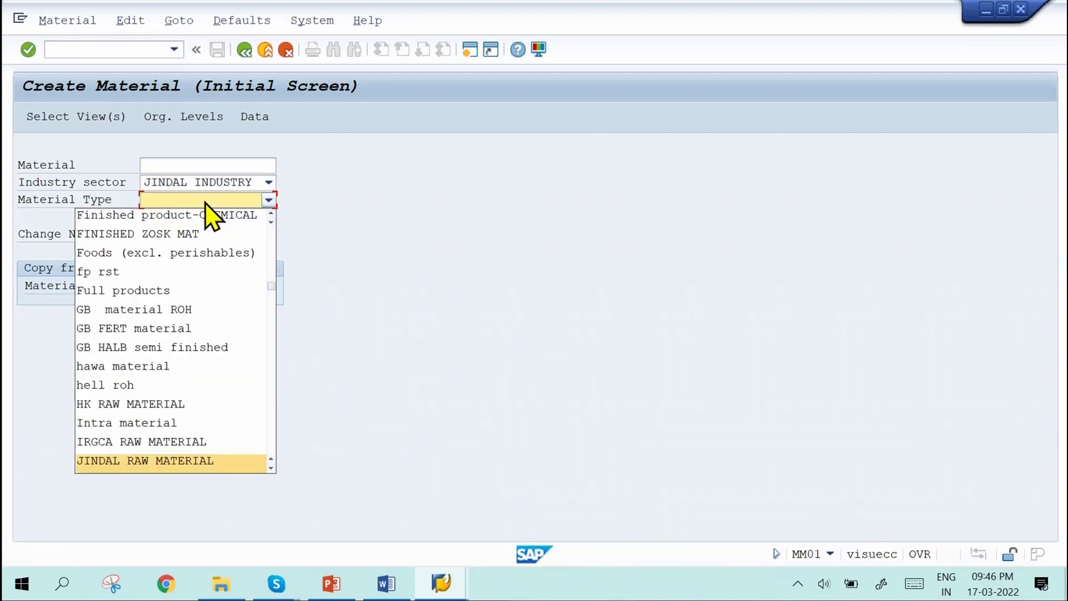
pyautogui.click(186, 464)
pyautogui.press('Return')
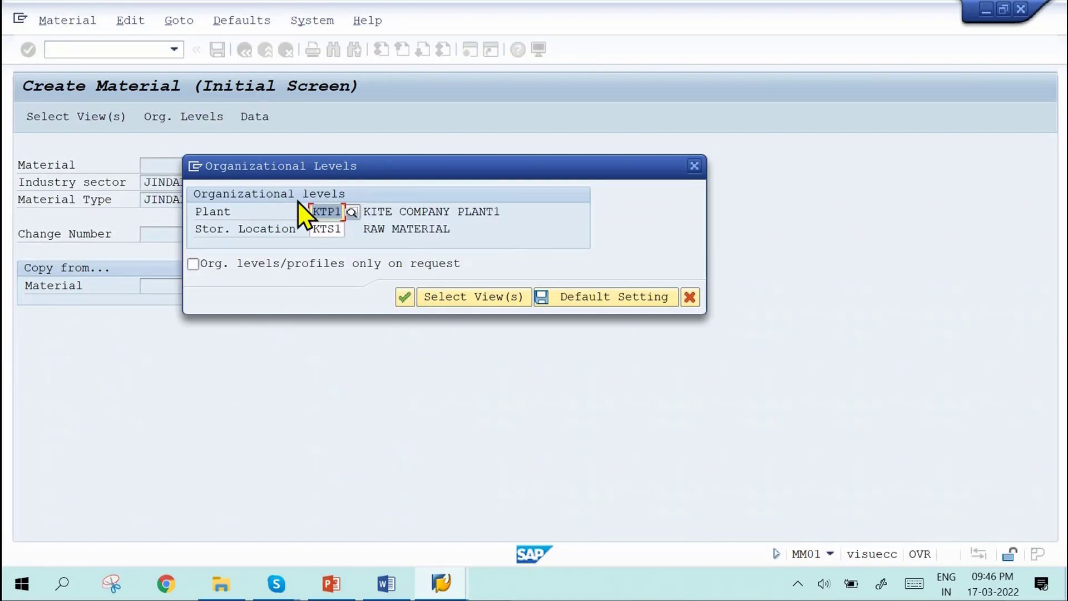
# Step: Replace the default plant in the organizational levels with JSP1
pyautogui.press('BackSpace')
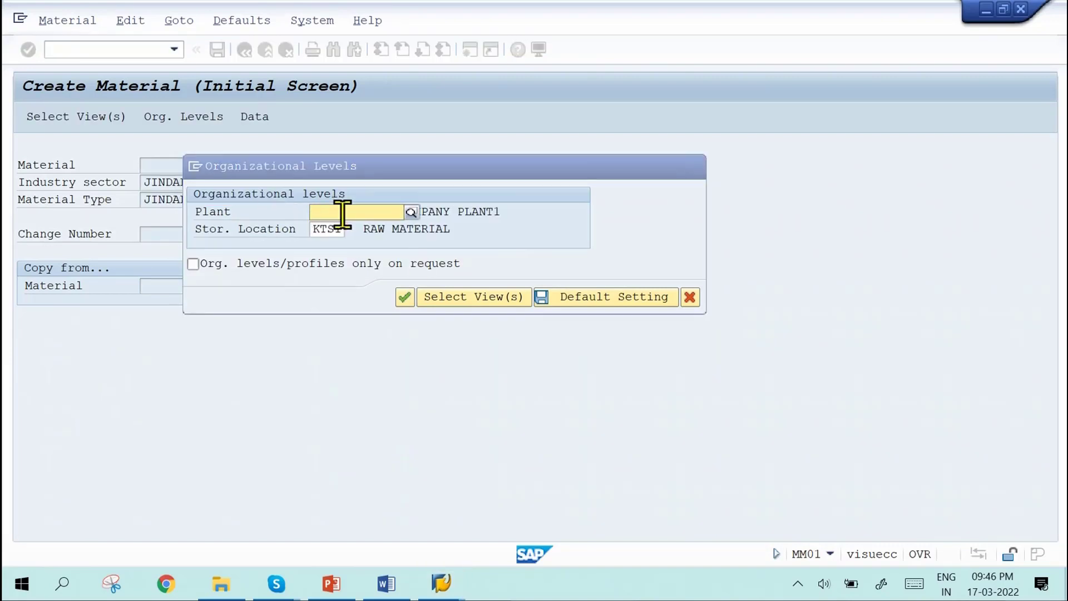
pyautogui.press('Return')
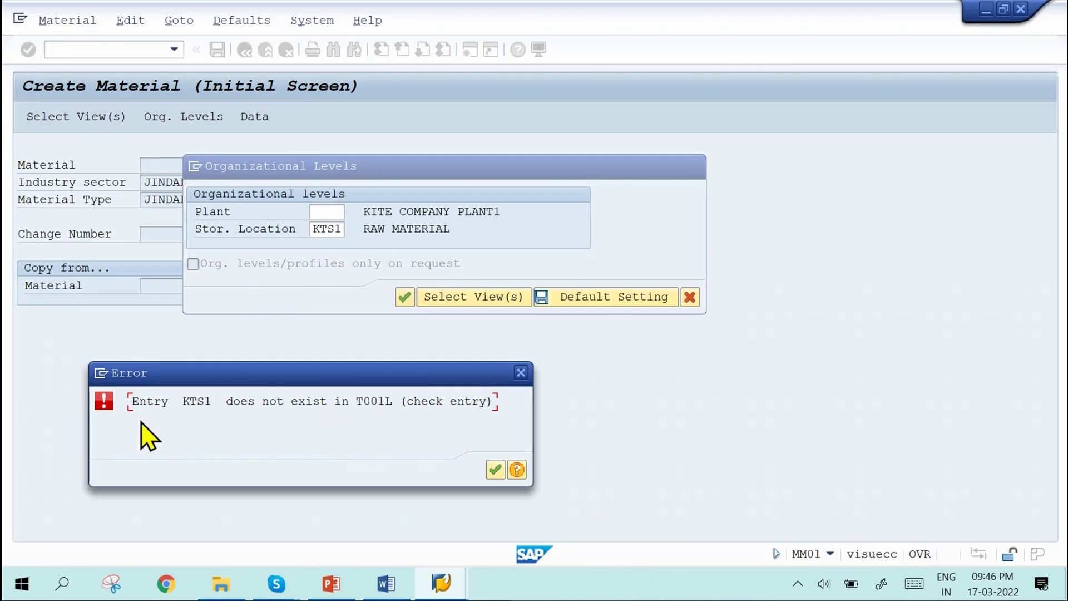
pyautogui.click(520, 372)
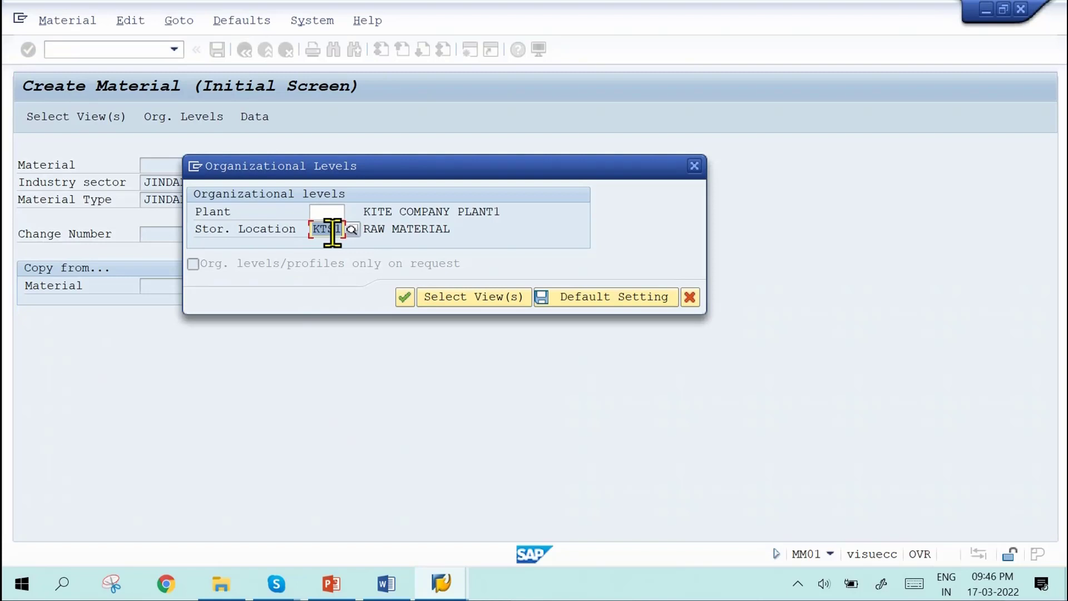
pyautogui.click(322, 211)
pyautogui.click(317, 209)
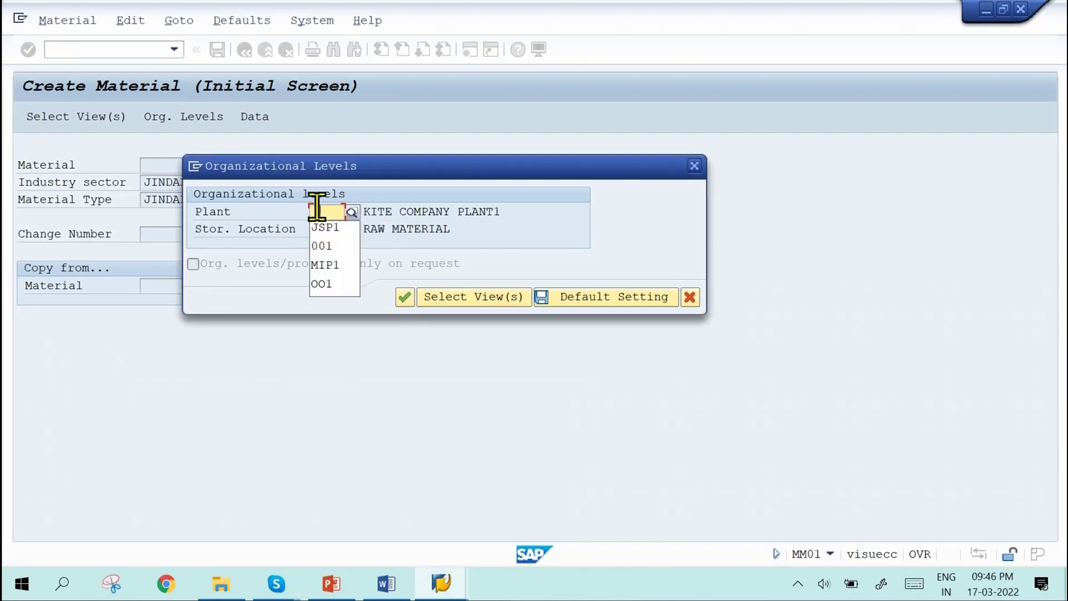
pyautogui.press('Down')
pyautogui.press('Return')
pyautogui.press('Tab')
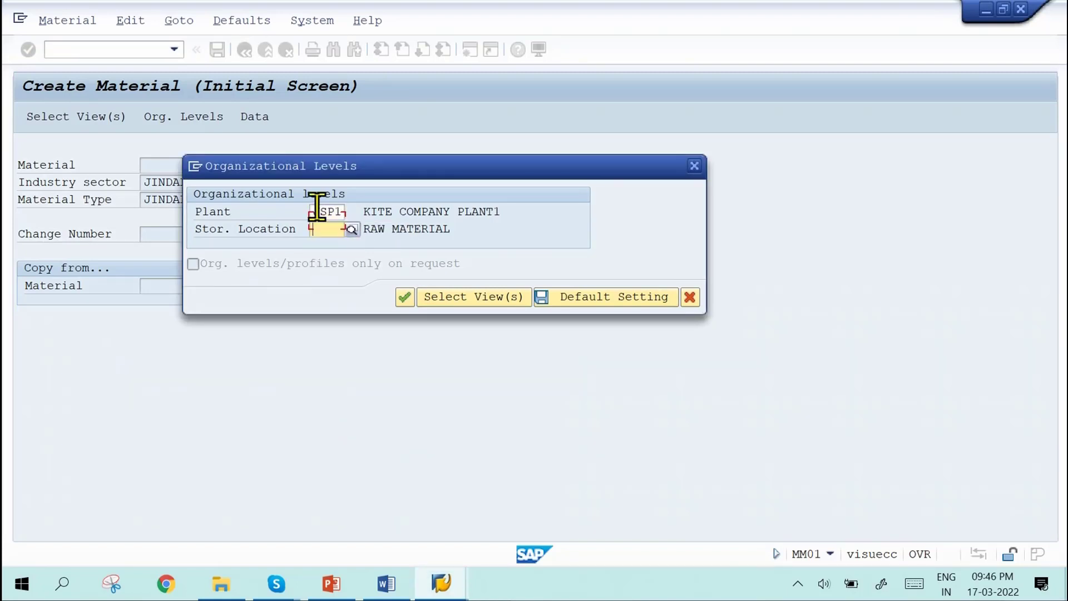
# Step: Set the storage location to JSS1 and confirm the organizational levels
pyautogui.press('Down')
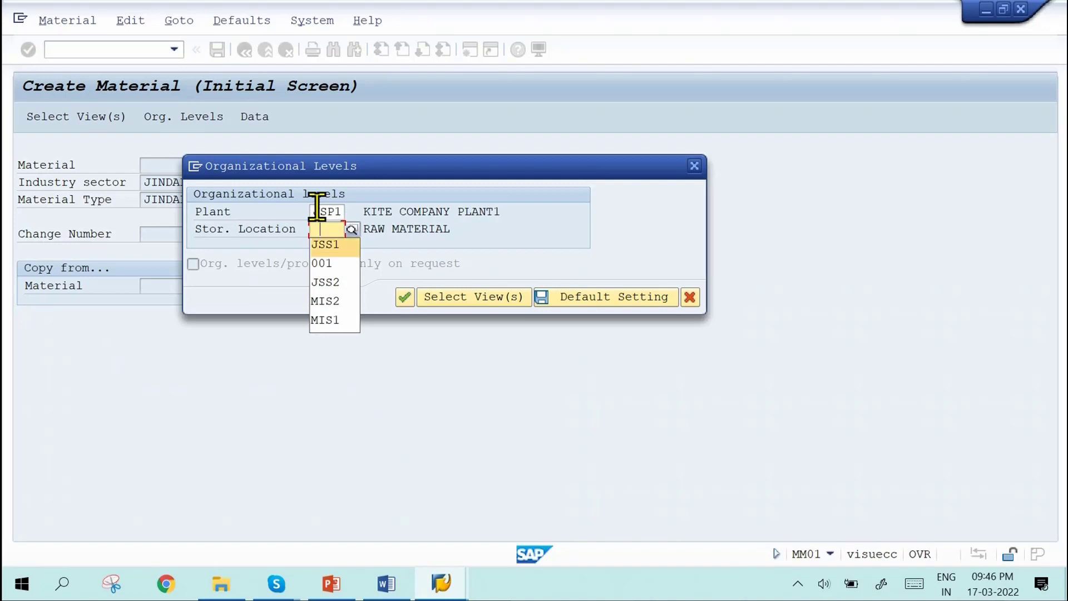
pyautogui.press('Return')
pyautogui.press('Return')
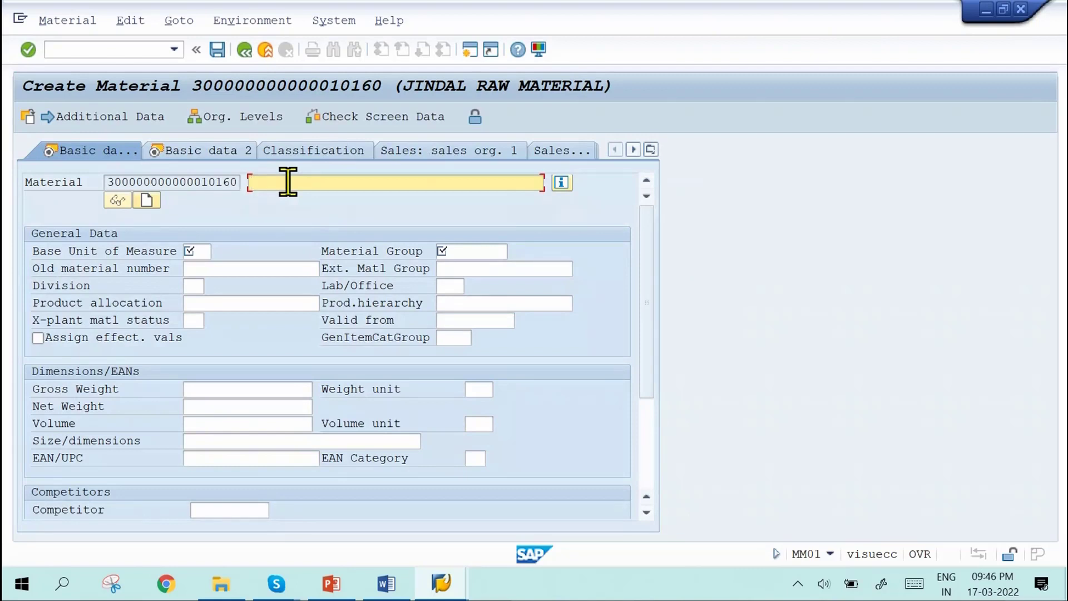
# Step: Enter JINDAL MATERIAL 1 as the material description and set the base unit of measure to KG
pyautogui.write('JINDAL MATERIAL 1')
pyautogui.press('Tab')
pyautogui.press('Tab')
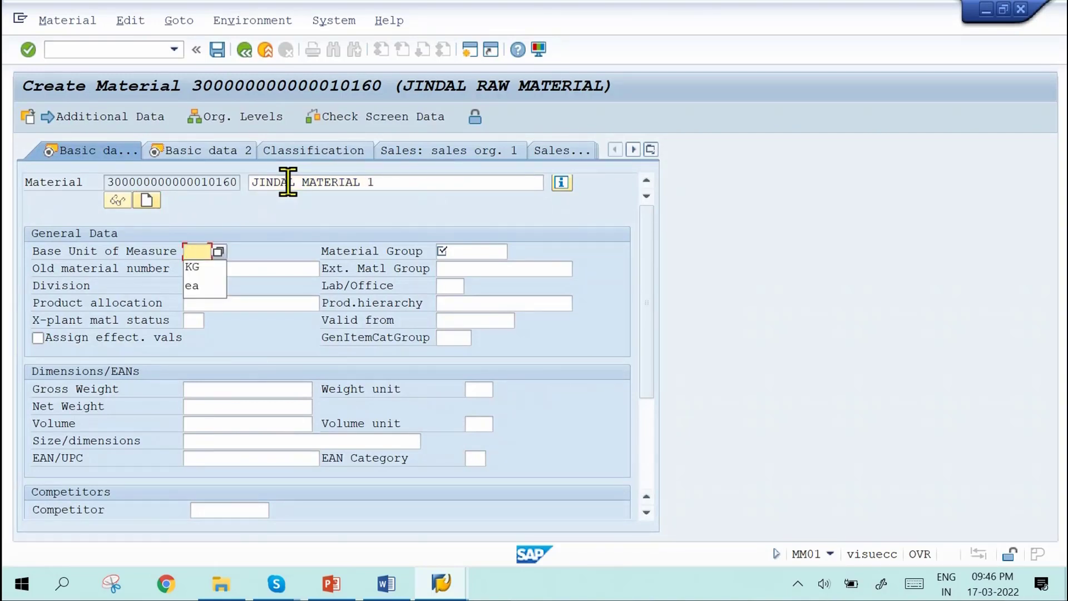
pyautogui.press('Down')
pyautogui.press('Return')
pyautogui.press('Tab')
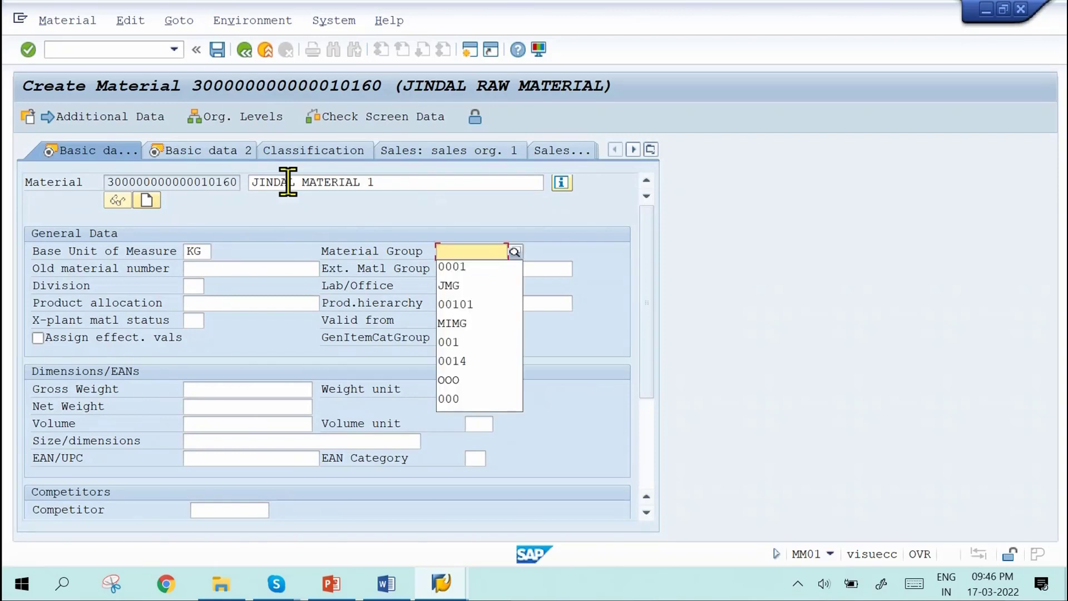
# Step: Look up the material group in the Word document 10.00 Batch Data and return to the SAP material entry
pyautogui.press('Down')
pyautogui.press('Down')
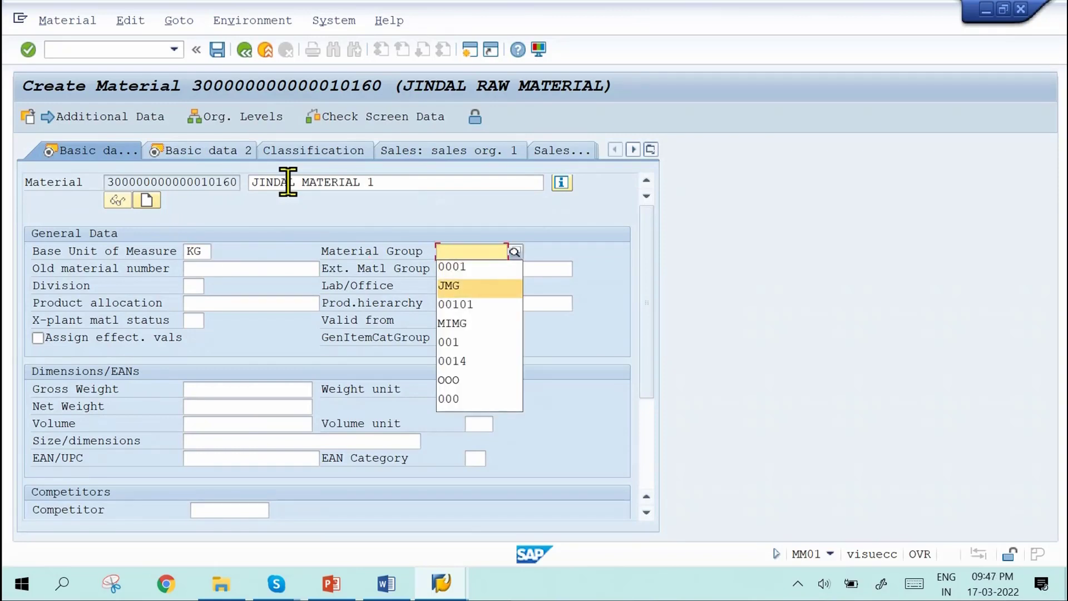
pyautogui.moveTo(396, 586)
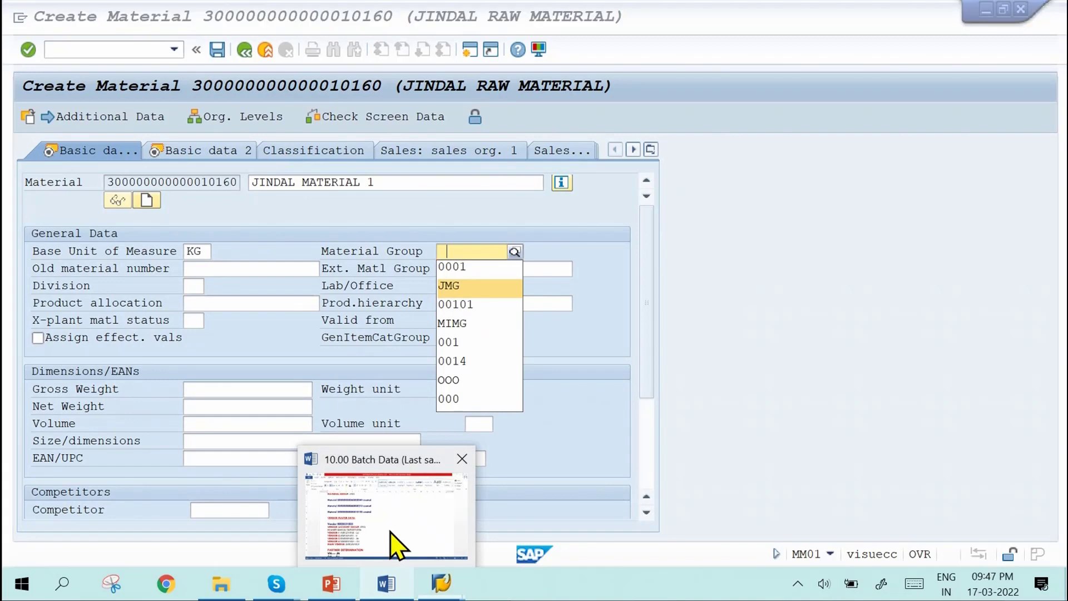
pyautogui.click(396, 545)
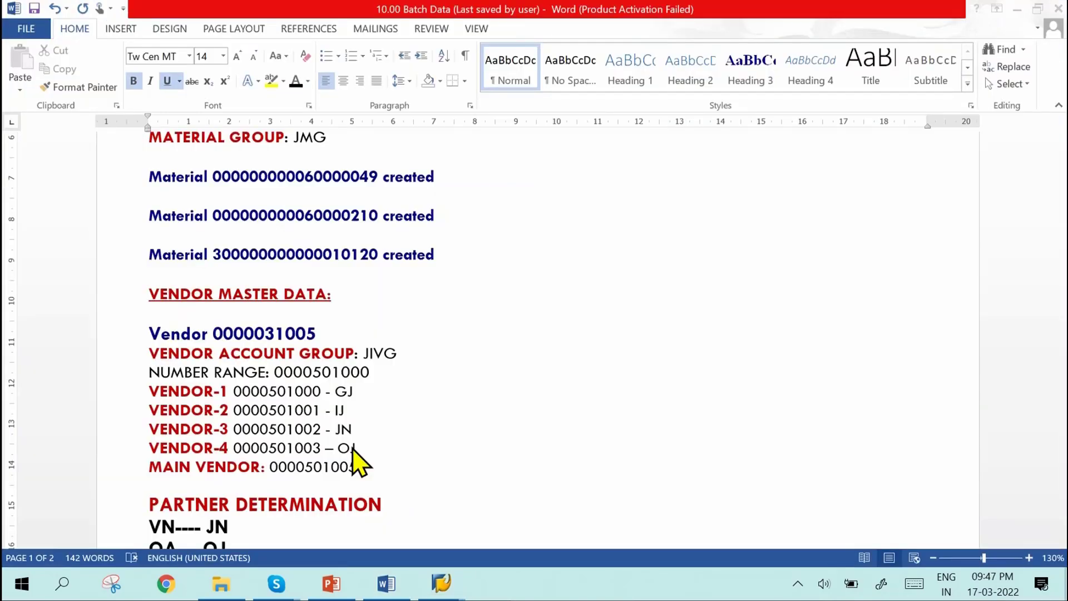
pyautogui.scroll(5, 359, 401)
pyautogui.scroll(-3, 288, 439)
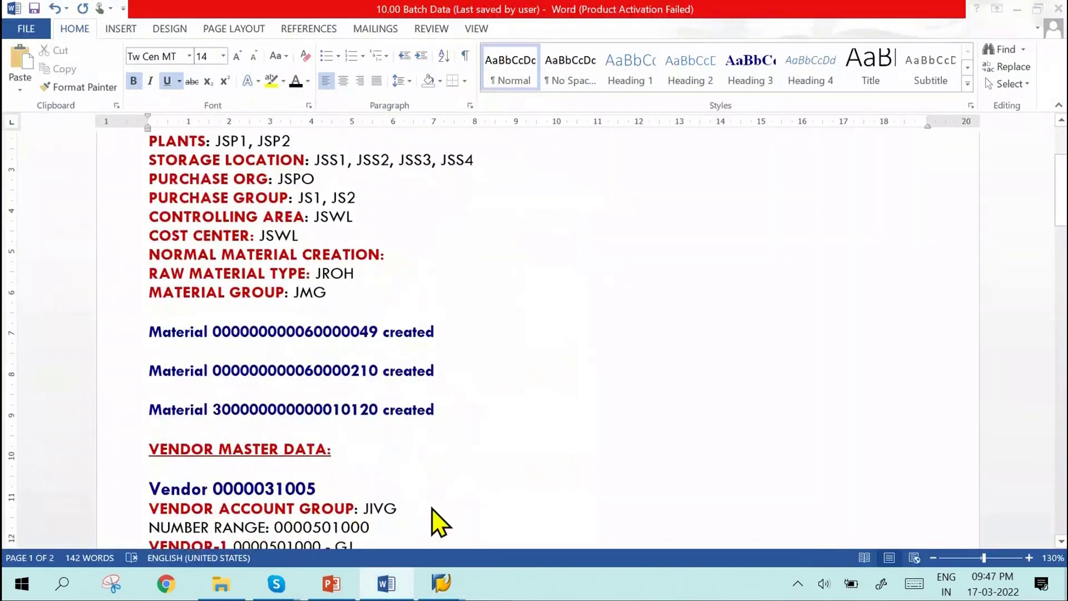
pyautogui.click(440, 523)
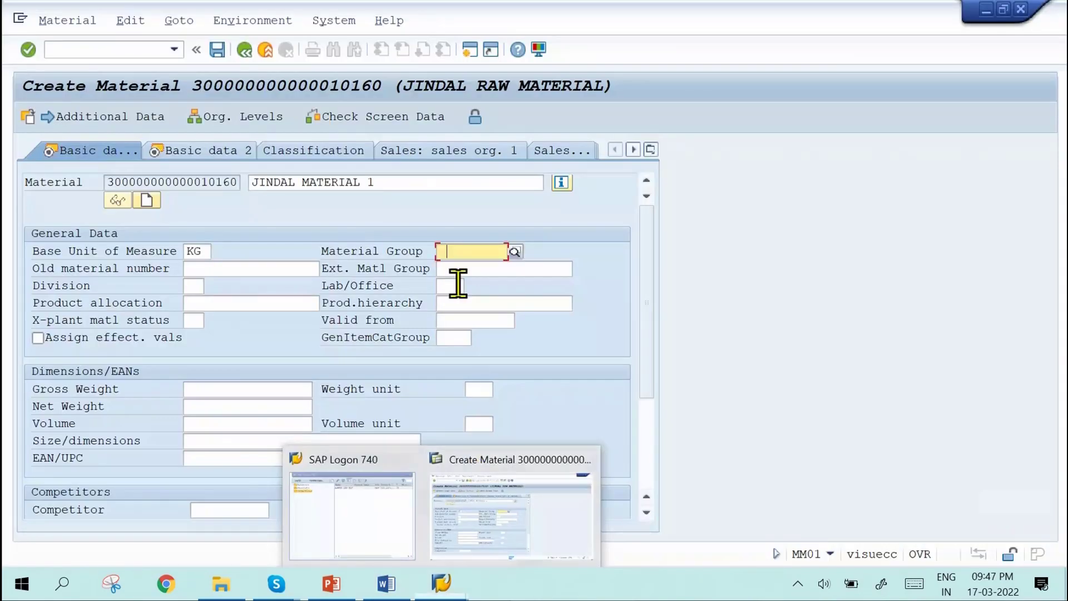
# Step: Set the material group to JMG and continue past the basic data views to the purchasing view
pyautogui.click(468, 250)
pyautogui.press('Down')
pyautogui.press('Return')
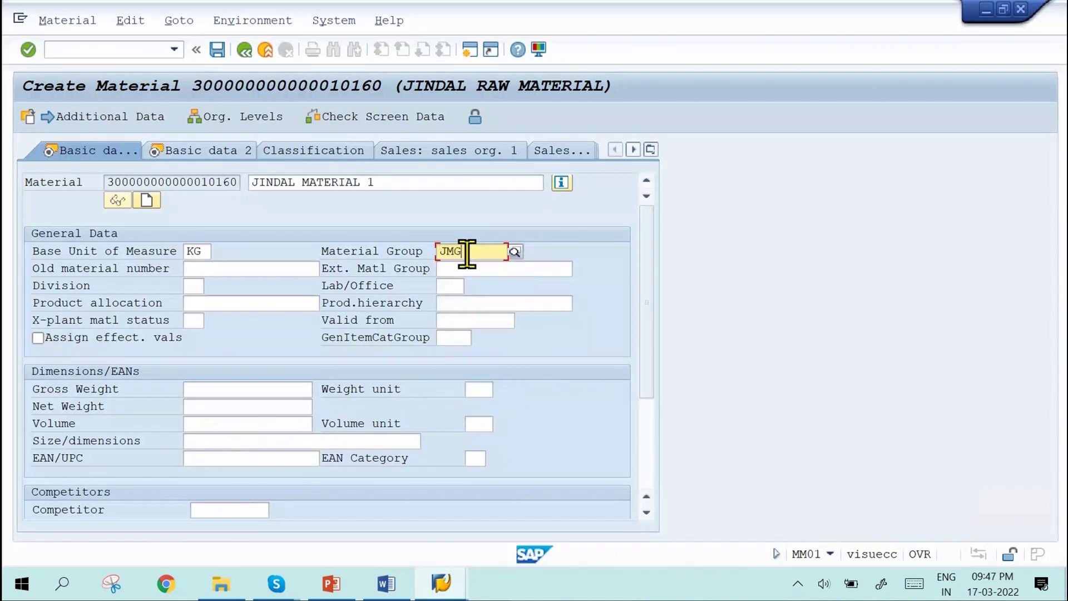
pyautogui.press('Return')
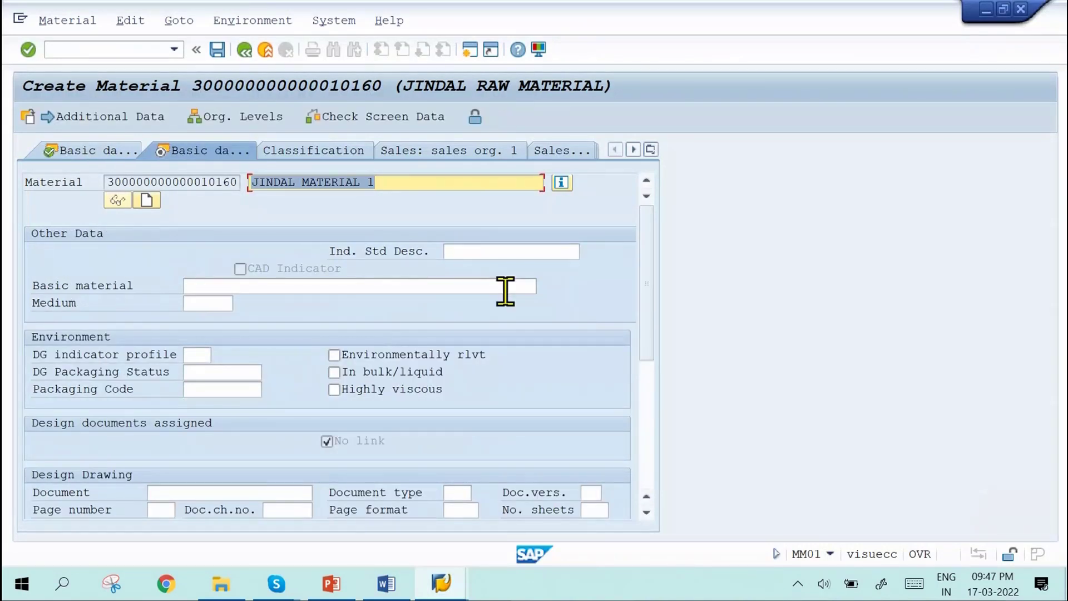
pyautogui.press('Return')
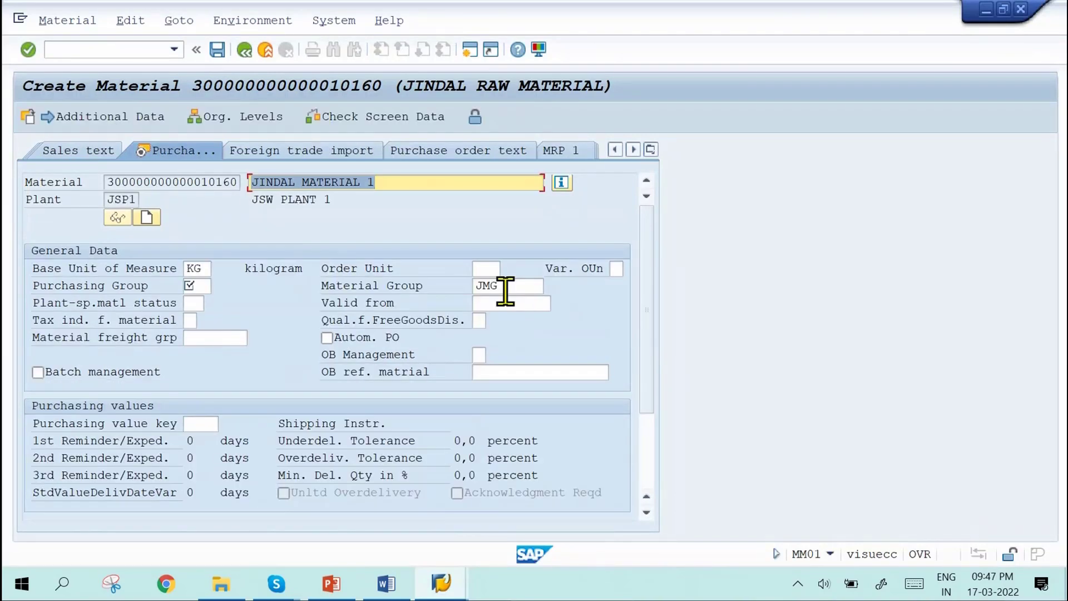
# Step: Set the purchasing group to JS1 and continue to the first plant data / storage view
pyautogui.press('Tab')
pyautogui.press('Tab')
pyautogui.press('Tab')
pyautogui.press('Tab')
pyautogui.press('Tab')
pyautogui.press('Tab')
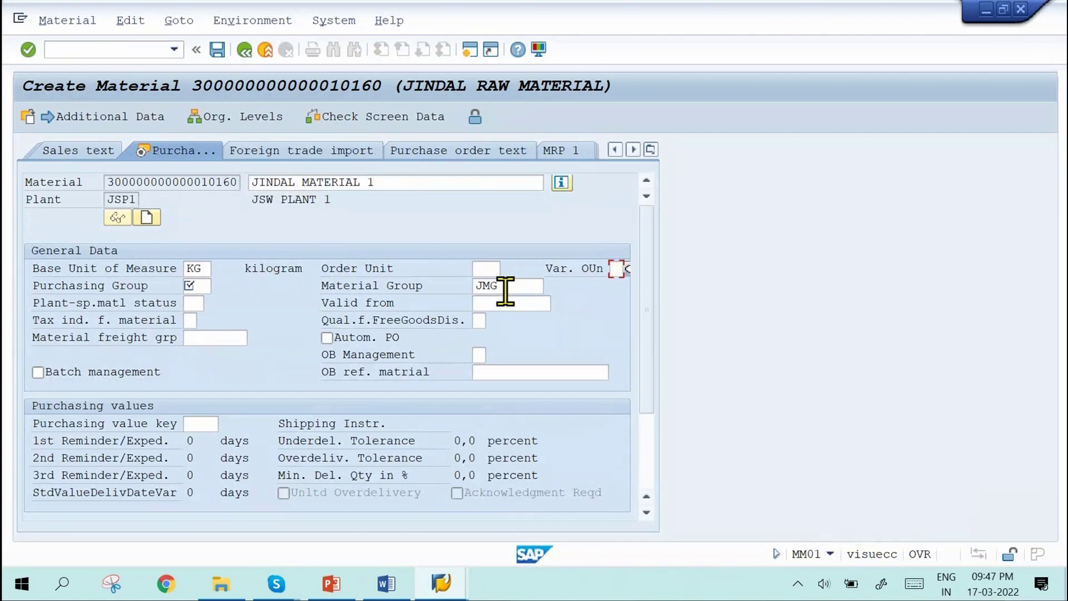
pyautogui.press('Tab')
pyautogui.press('space')
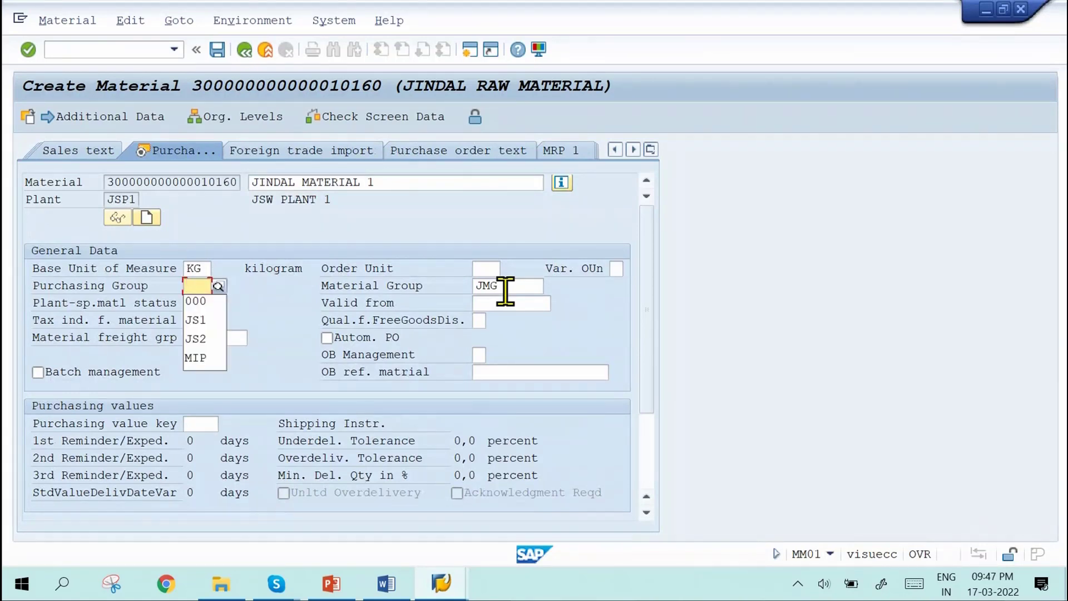
pyautogui.press('Down')
pyautogui.press('Down')
pyautogui.press('Return')
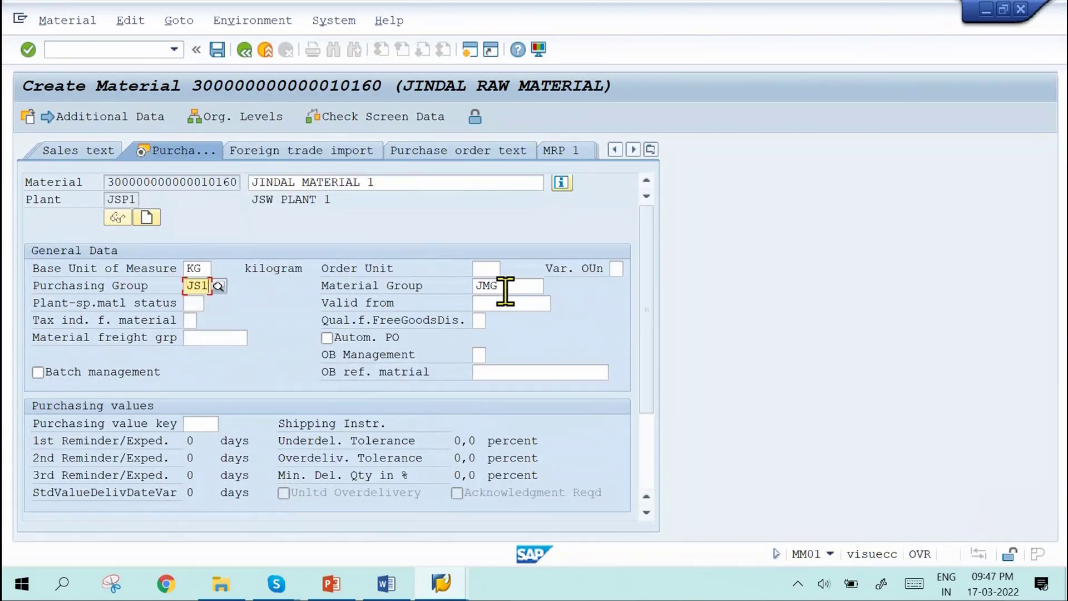
pyautogui.press('Return')
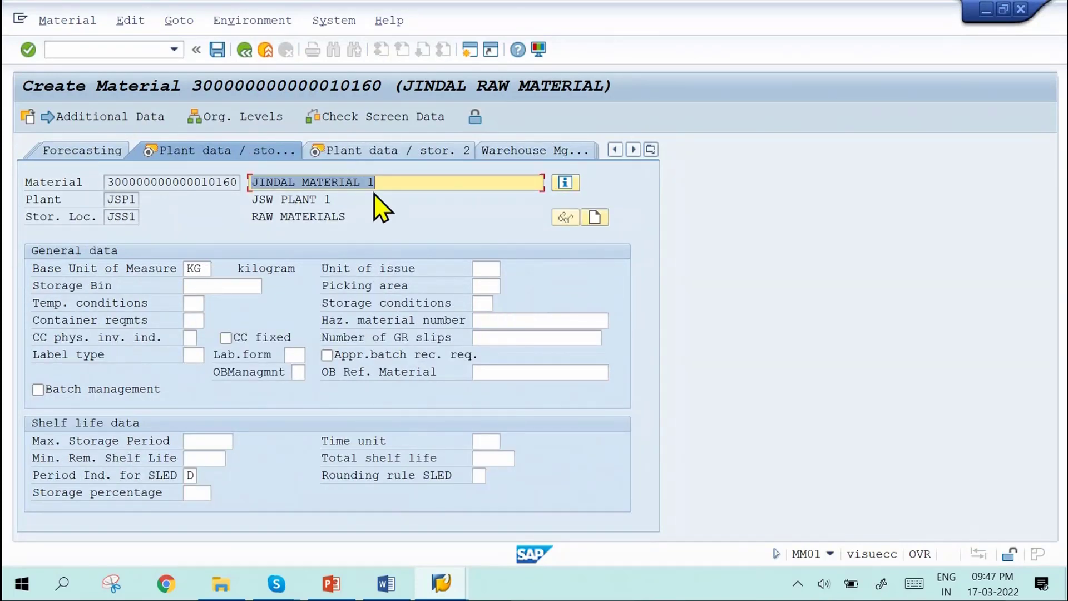
# Step: Proceed past the plant data views to the Accounting 1 view and set the moving price to 100
pyautogui.press('Return')
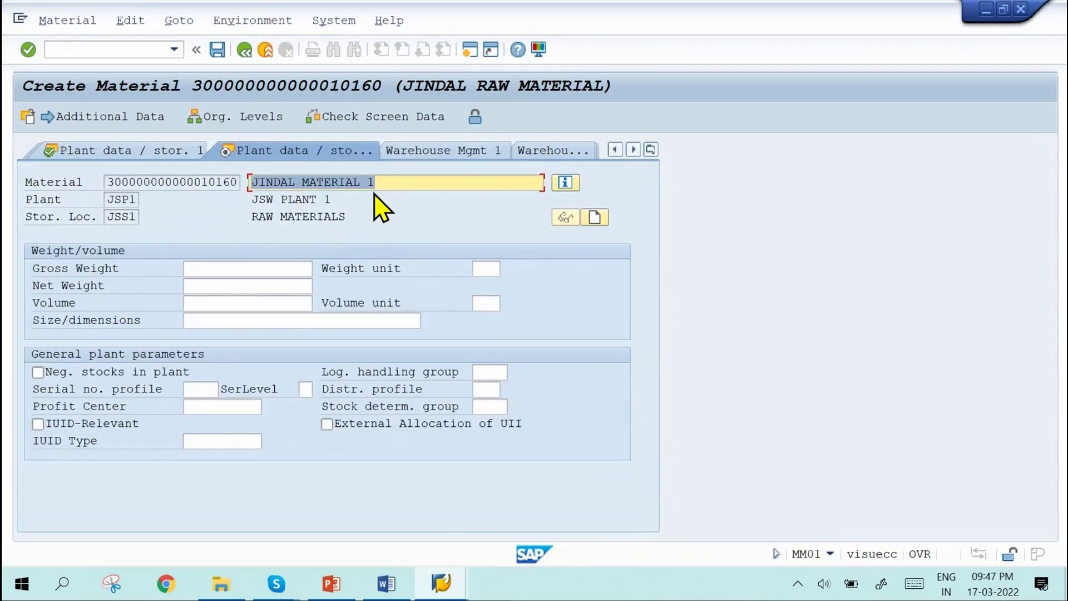
pyautogui.press('Return')
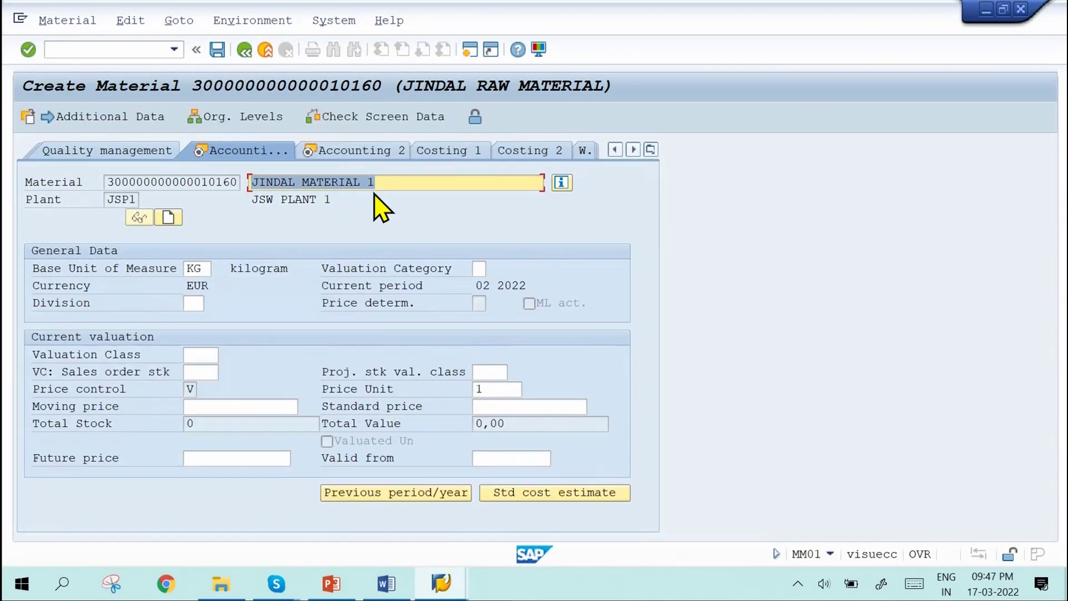
pyautogui.click(235, 406)
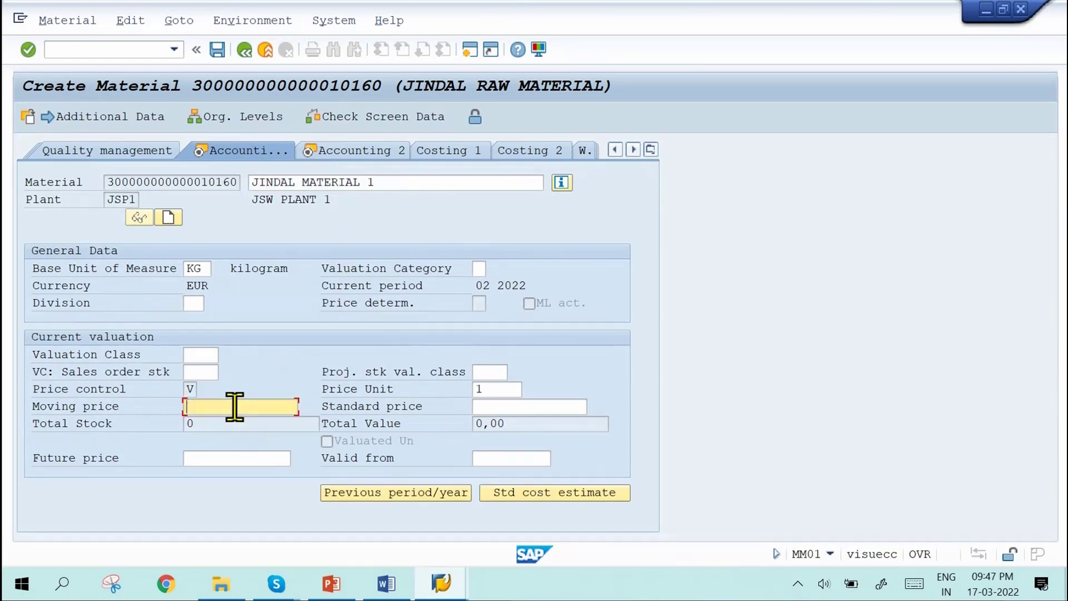
pyautogui.write('100')
# Step: Try to assign valuation class 3000 to the material
pyautogui.click(188, 354)
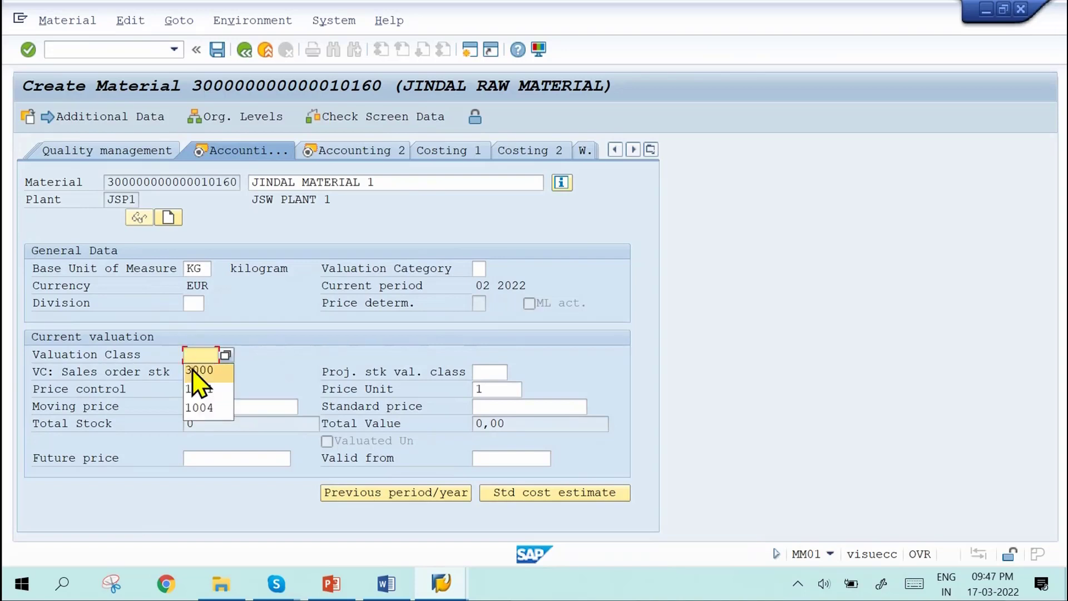
pyautogui.click(196, 370)
pyautogui.press('Return')
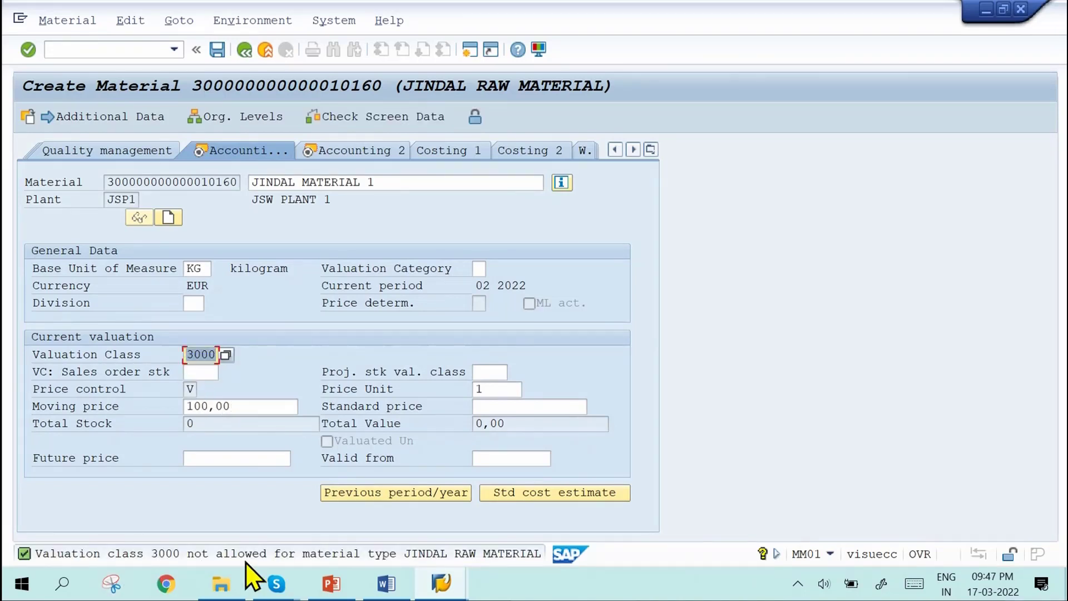
# Step: Assign valuation class 1311 from the list of allowed entries and continue to the Accounting 2 view
pyautogui.click(227, 356)
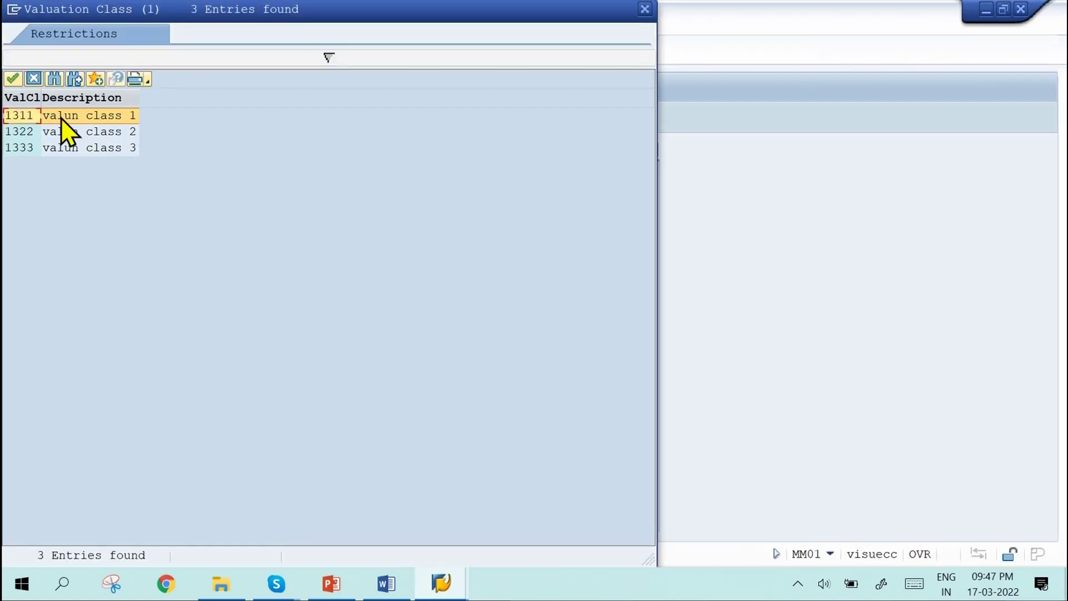
pyautogui.doubleClick(62, 118)
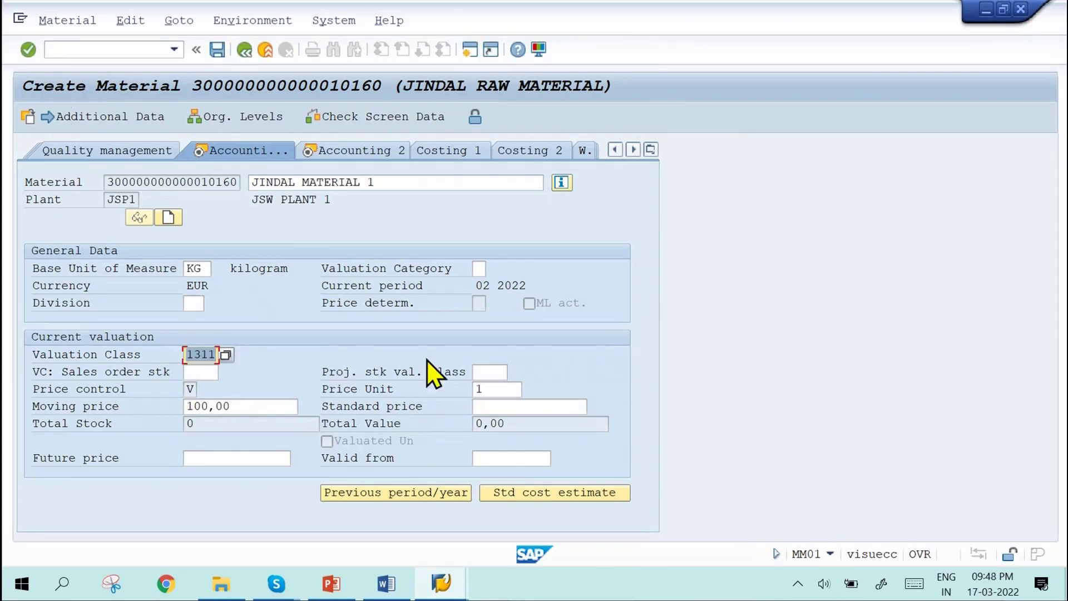
pyautogui.press('Return')
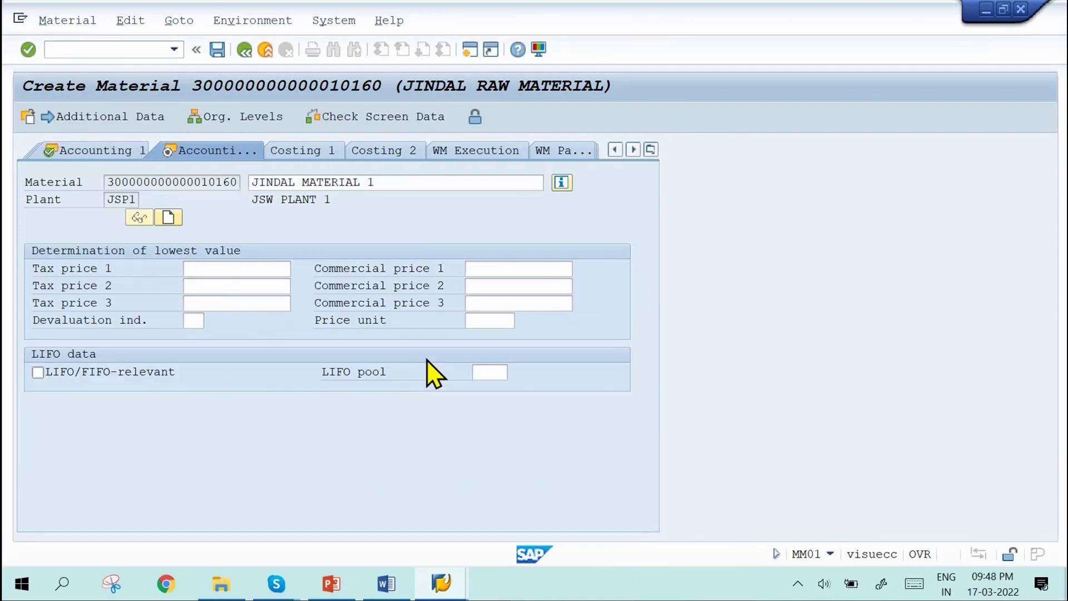
# Step: Save JINDAL MATERIAL 1 and copy its material number from the details of the creation message
pyautogui.press('Return')
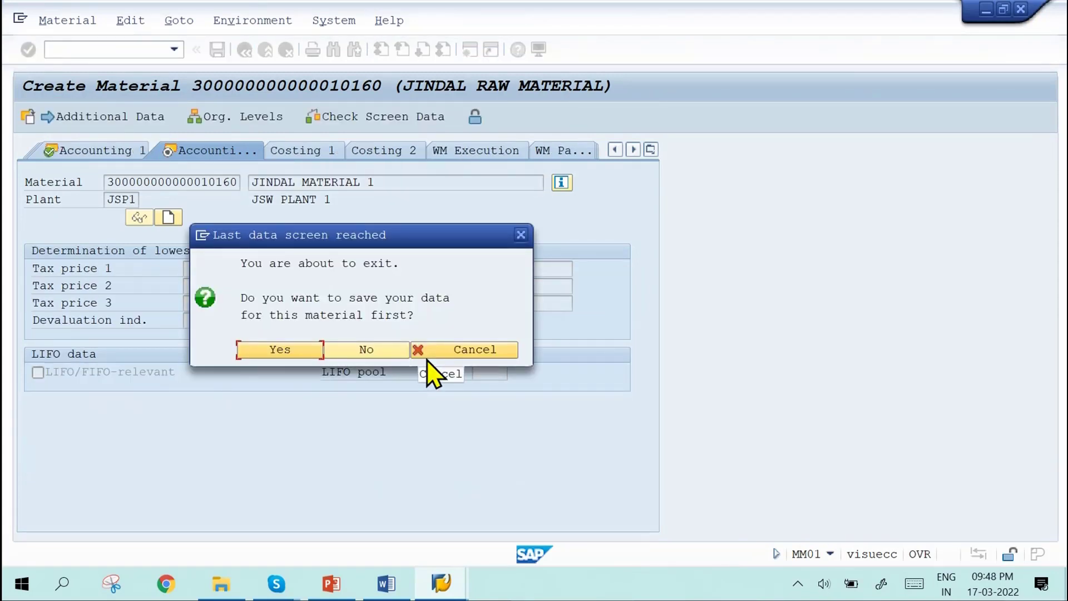
pyautogui.press('Return')
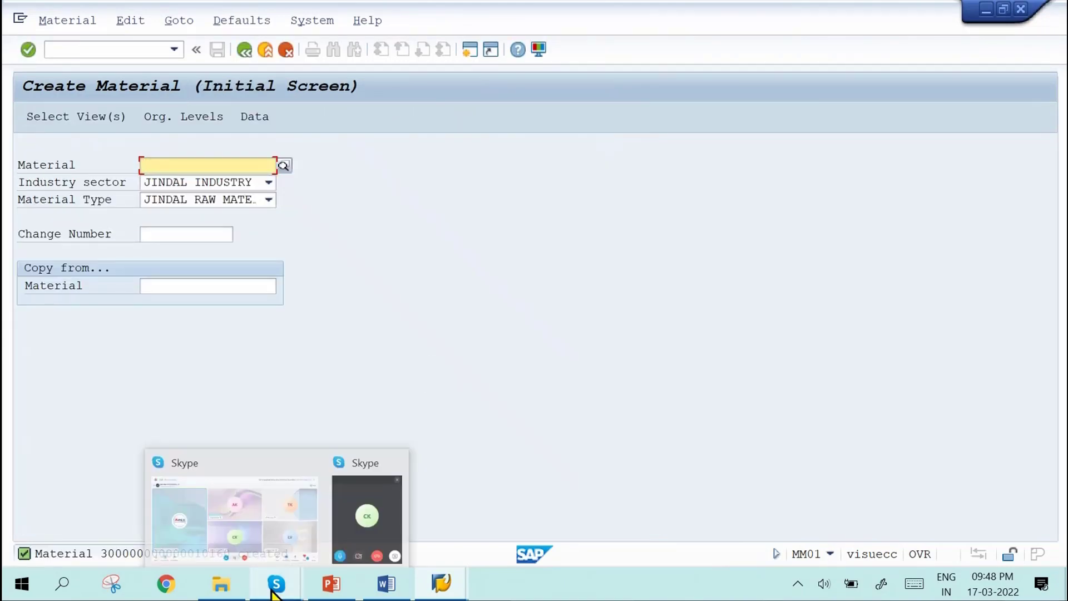
pyautogui.click(102, 555)
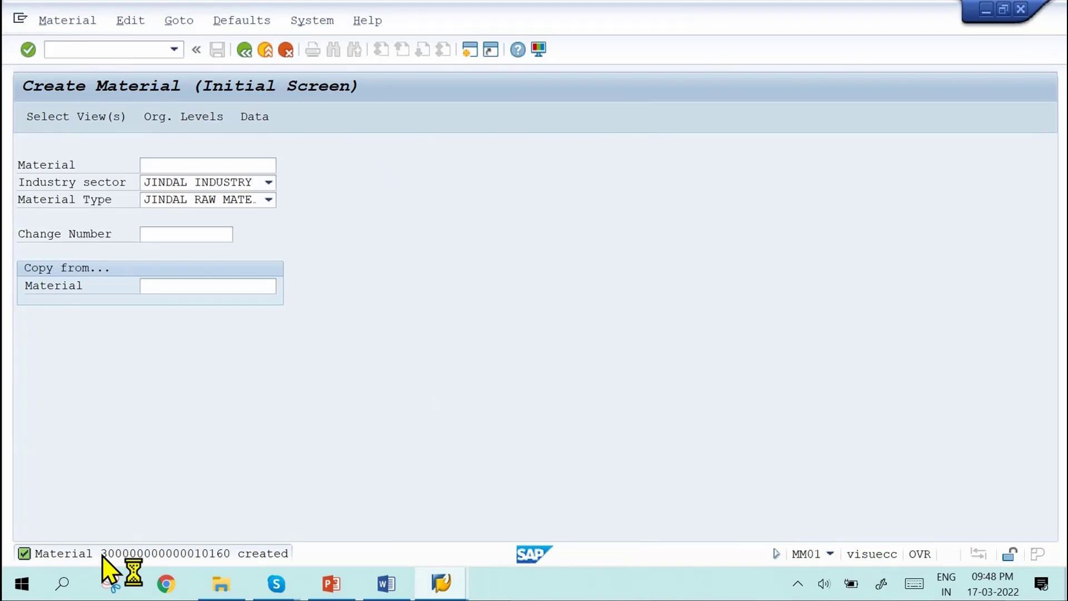
pyautogui.doubleClick(102, 556)
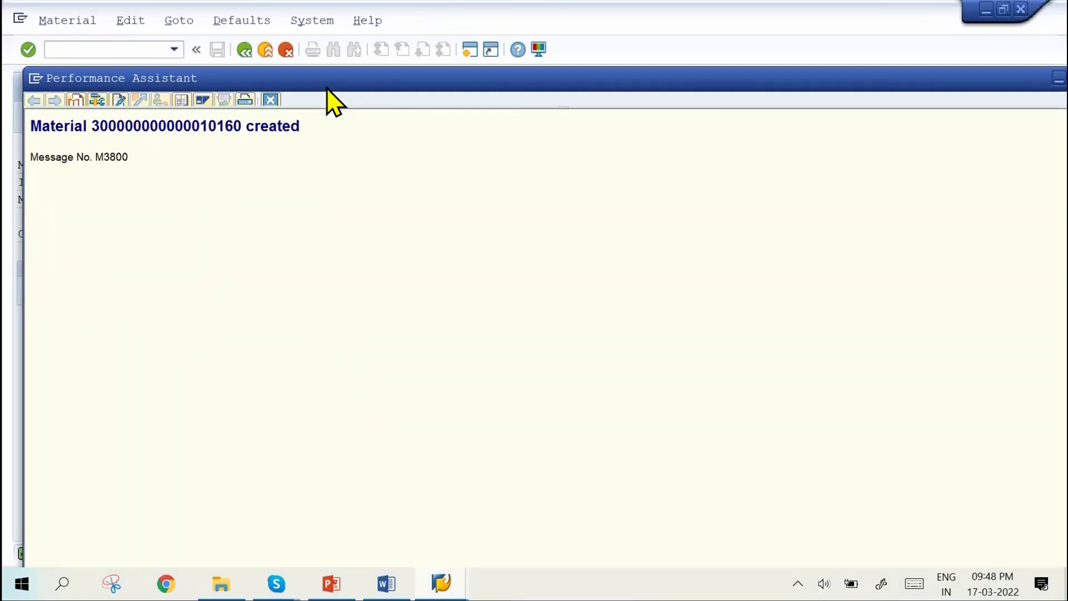
pyautogui.doubleClick(158, 125)
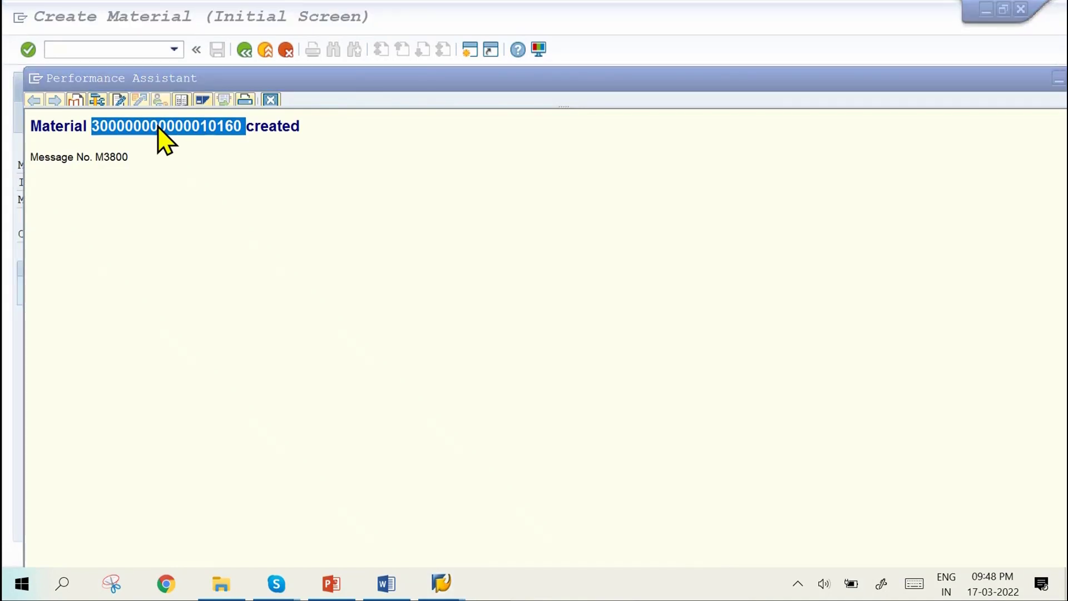
pyautogui.press('Escape')
# Step: Switch to the Word document 10.00 Batch Data and paste the material number into the first empty MATERIAL cell of the MASTER DATA'S table
pyautogui.moveTo(398, 596)
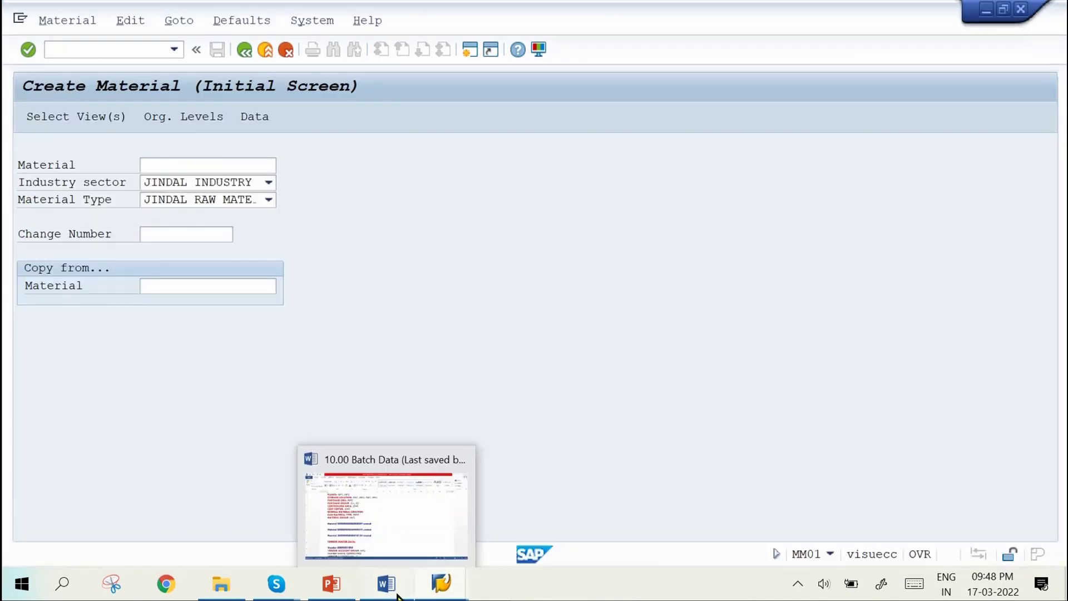
pyautogui.click(398, 596)
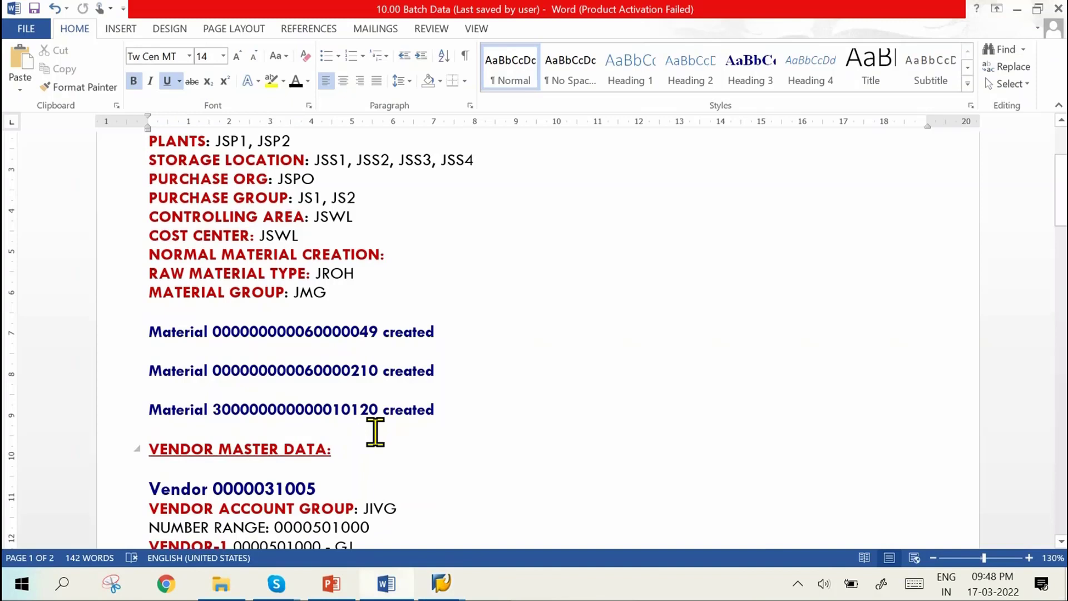
pyautogui.scroll(-10, 375, 431)
pyautogui.click(341, 253)
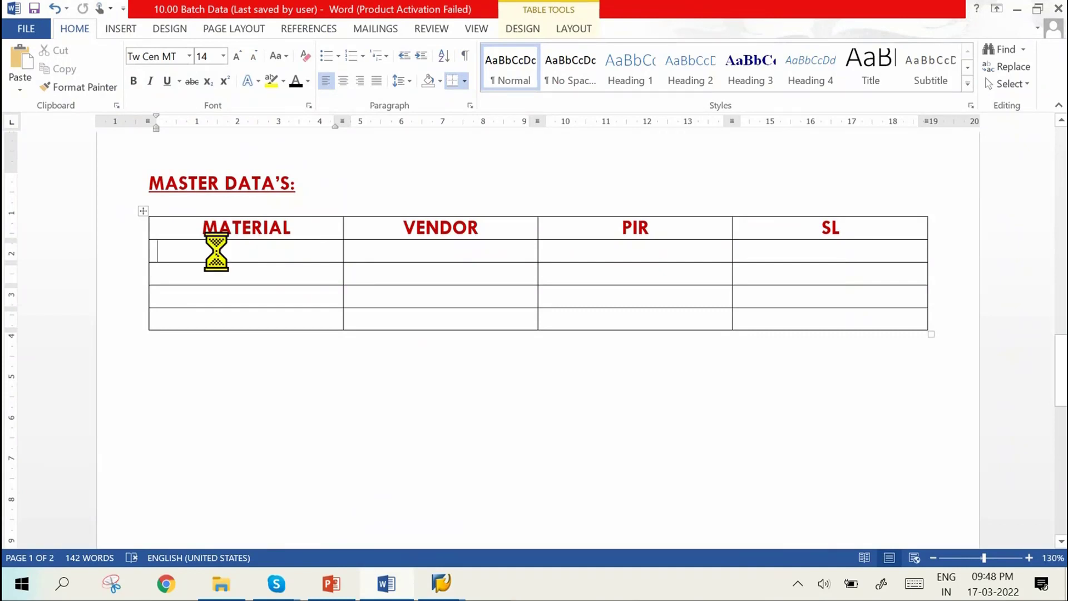
pyautogui.hotkey('ctrl', 'v')
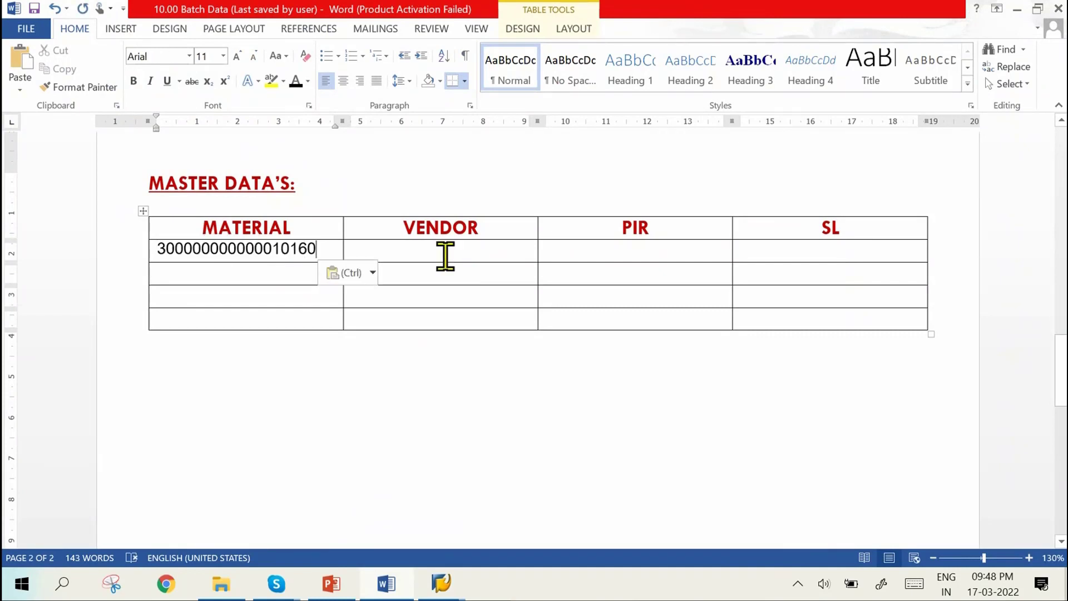
# Step: Switch back to SAP and start another raw material with the preselected views, plant JSP1 and storage location JSS1
pyautogui.hotkey('alt', 'Tab')
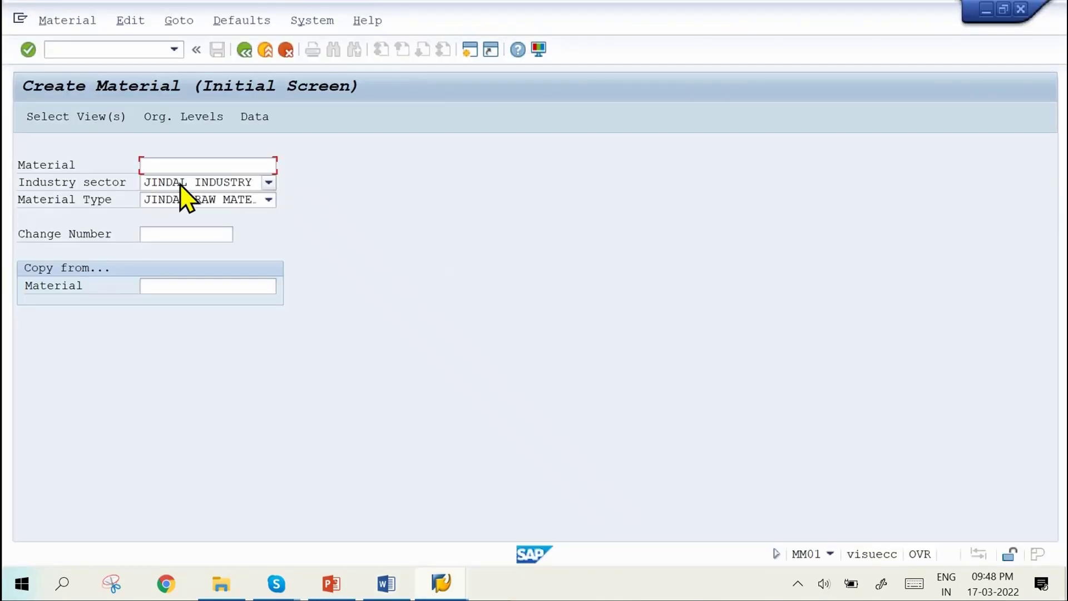
pyautogui.press('Return')
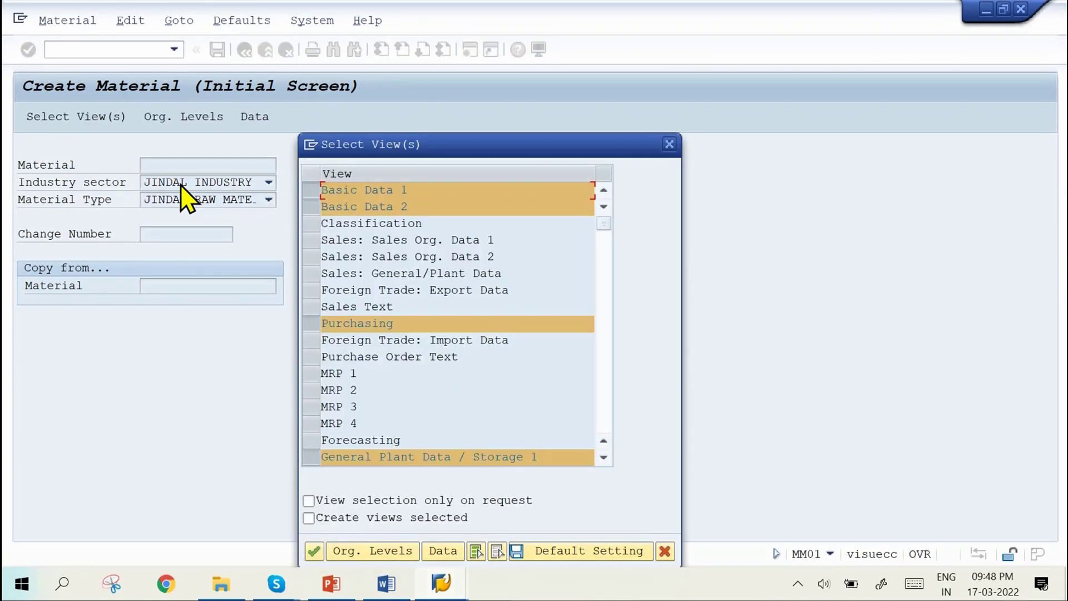
pyautogui.press('Return')
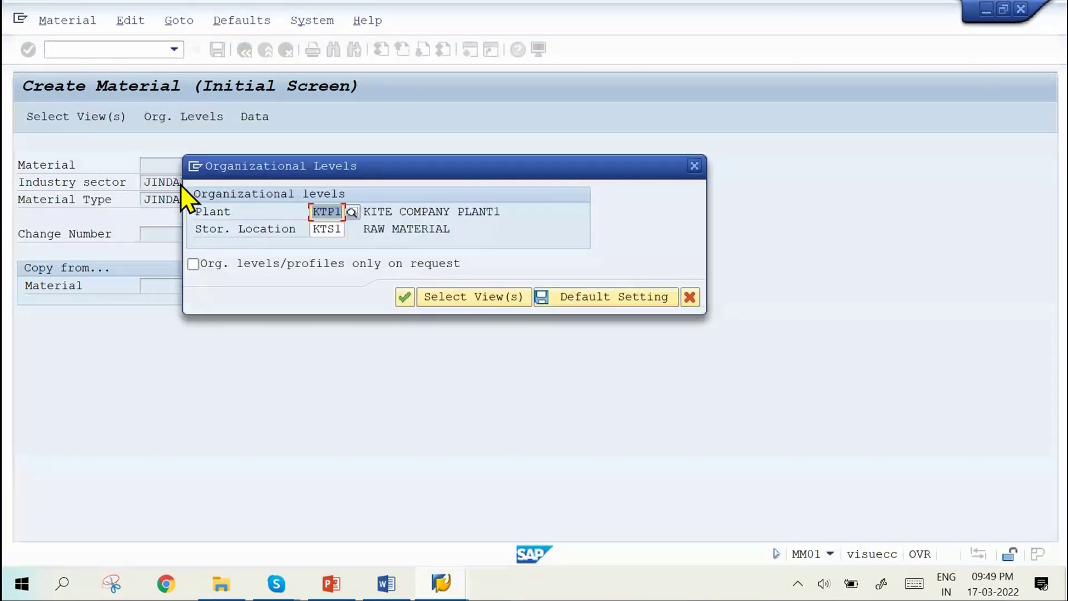
pyautogui.press('BackSpace')
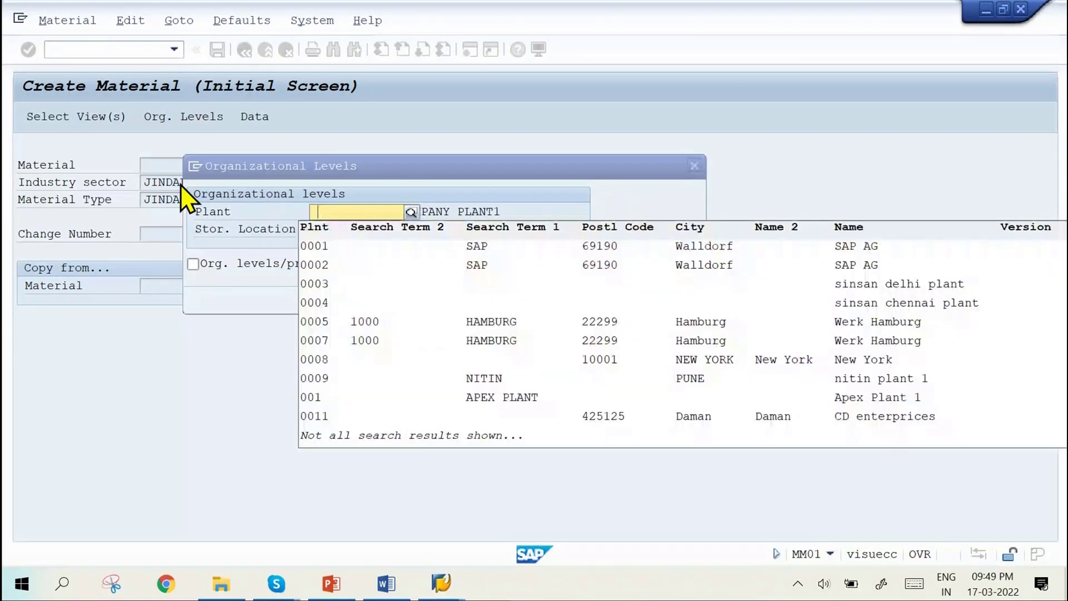
pyautogui.write('JSP1')
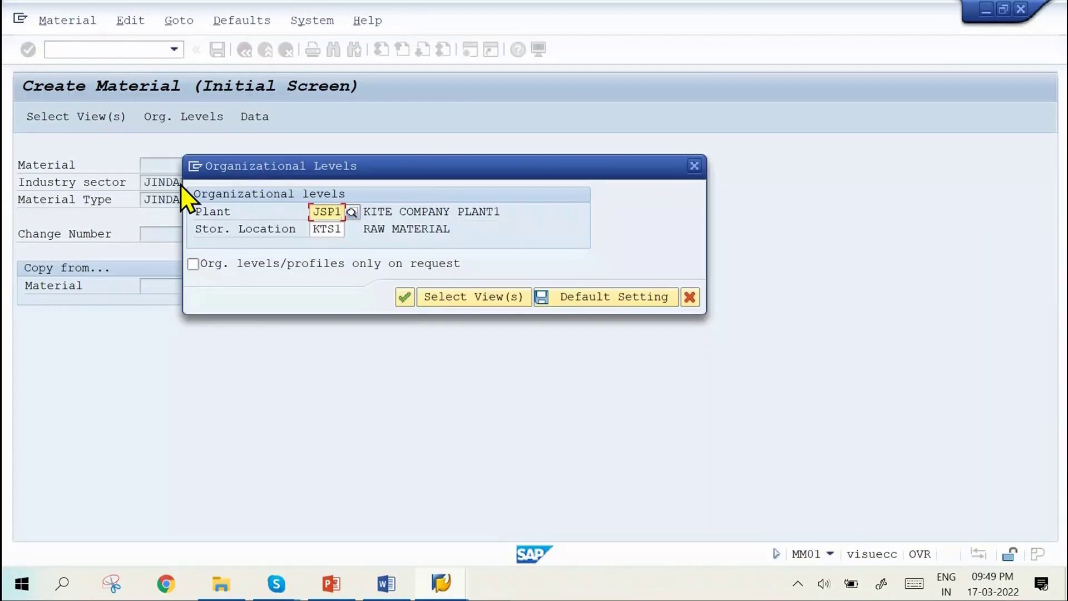
pyautogui.press('Tab')
pyautogui.press('BackSpace')
pyautogui.press('F4')
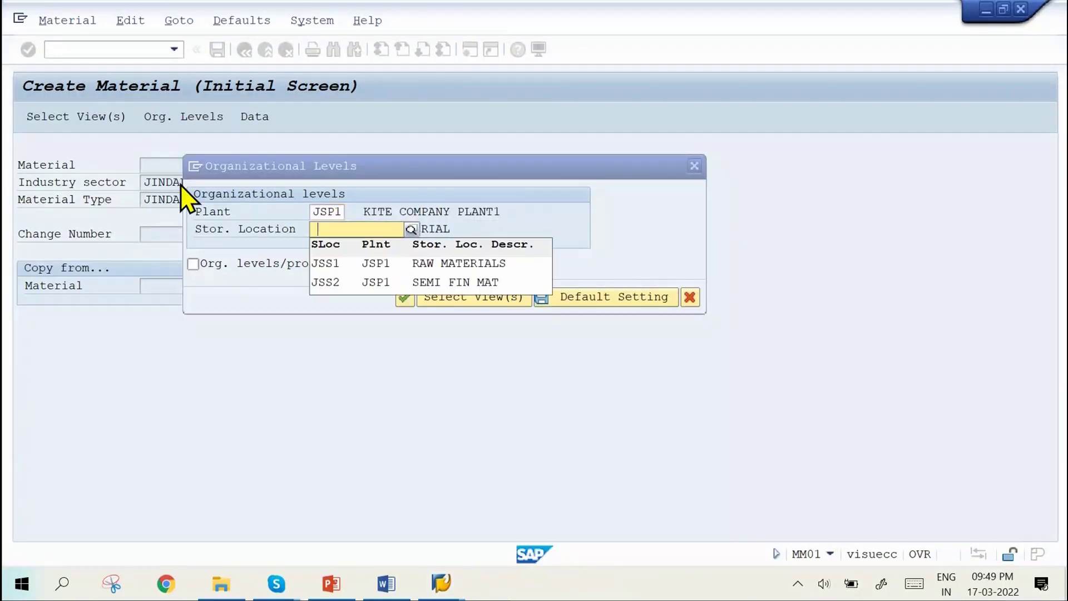
pyautogui.press('Return')
pyautogui.press('Return')
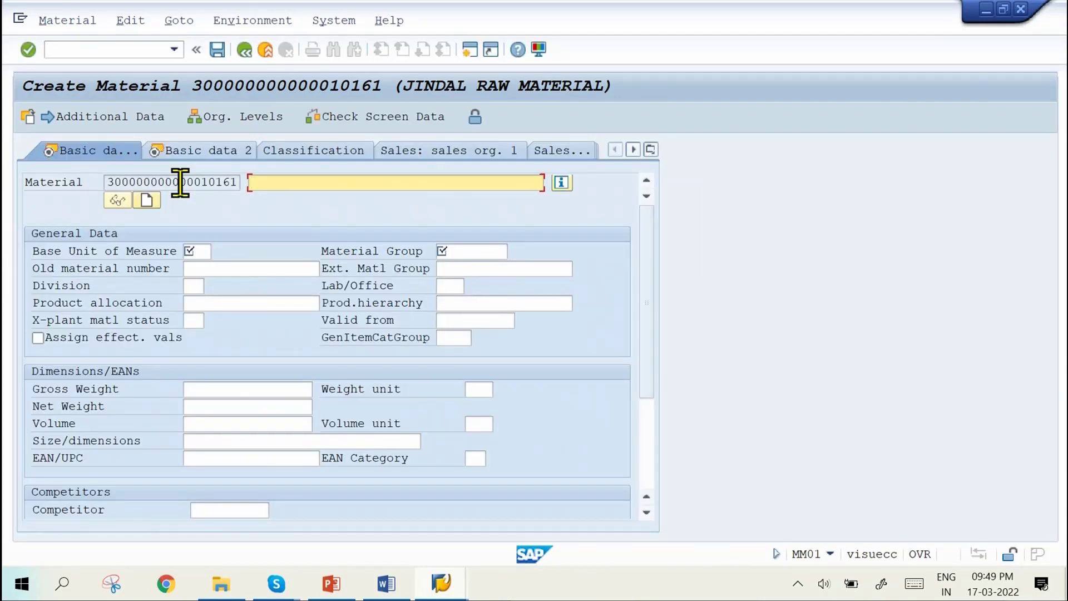
# Step: Enter the description JINDAL MATERIAL 2, base unit KG and material group JMG, and continue to the Basic Data 2 view
pyautogui.write('JI')
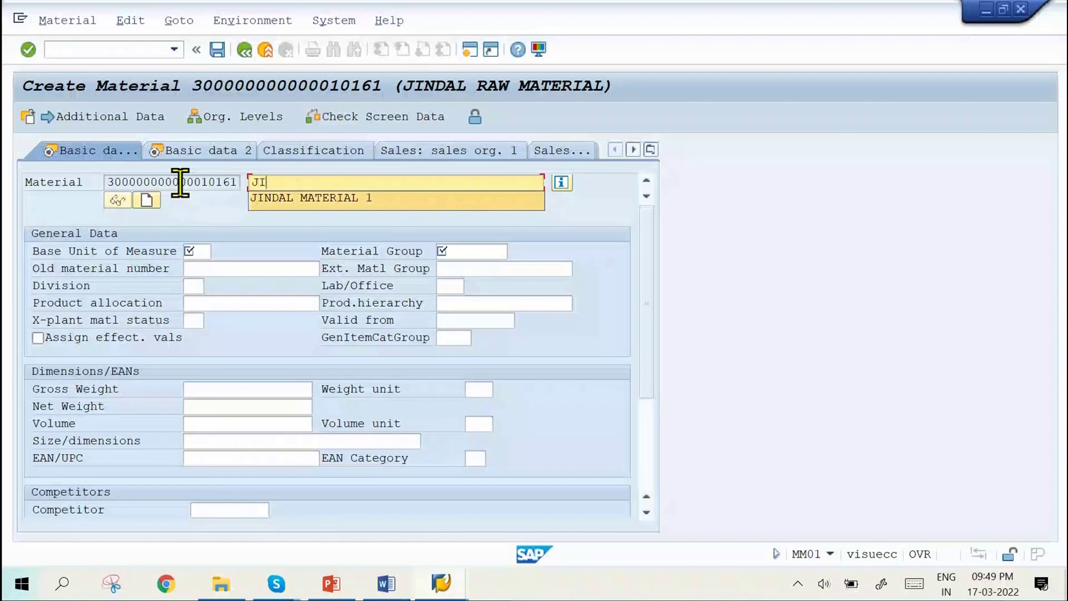
pyautogui.write('NDAL MATERIAL ')
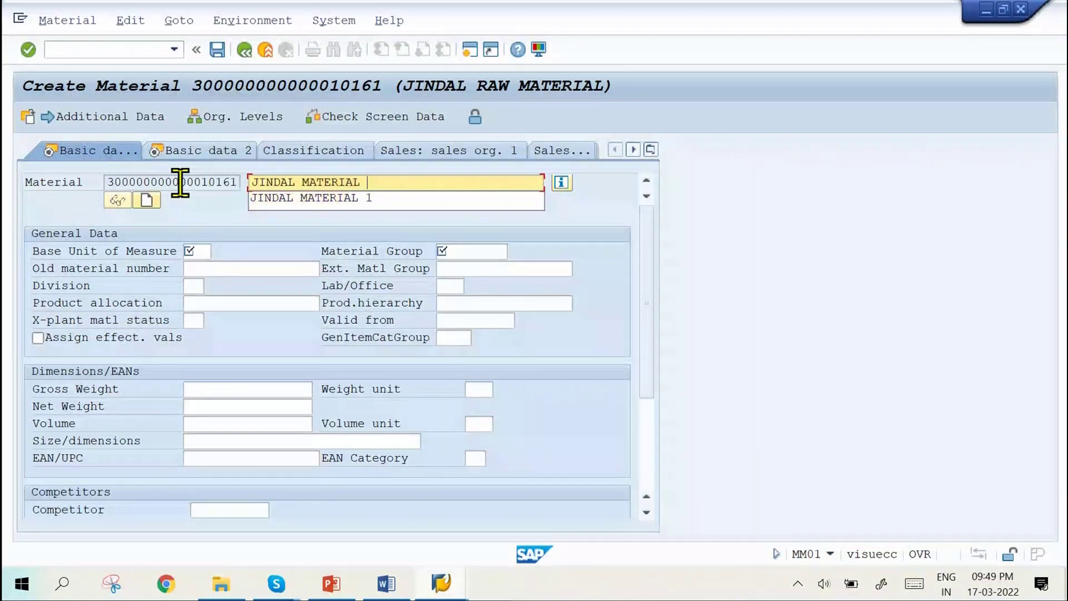
pyautogui.write('2')
pyautogui.press('Tab')
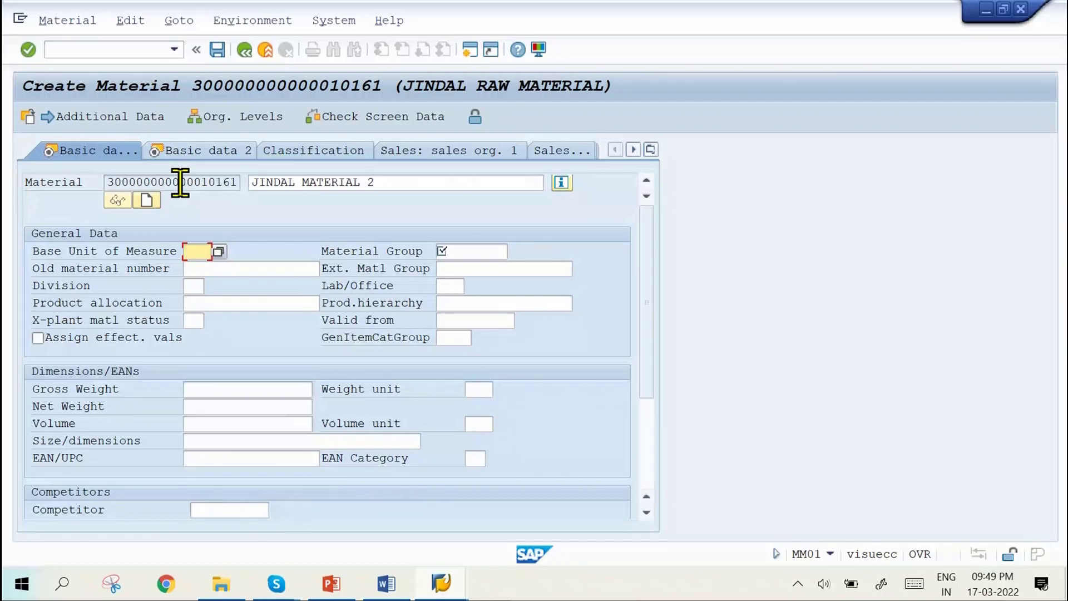
pyautogui.write('KG')
pyautogui.press('Tab')
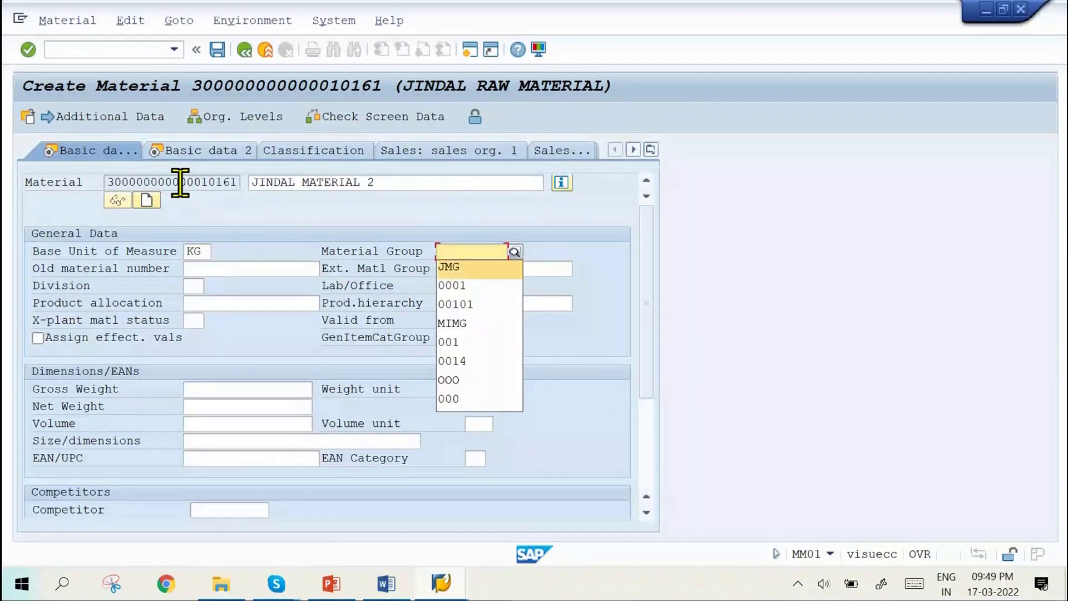
pyautogui.press('Return')
pyautogui.press('Return')
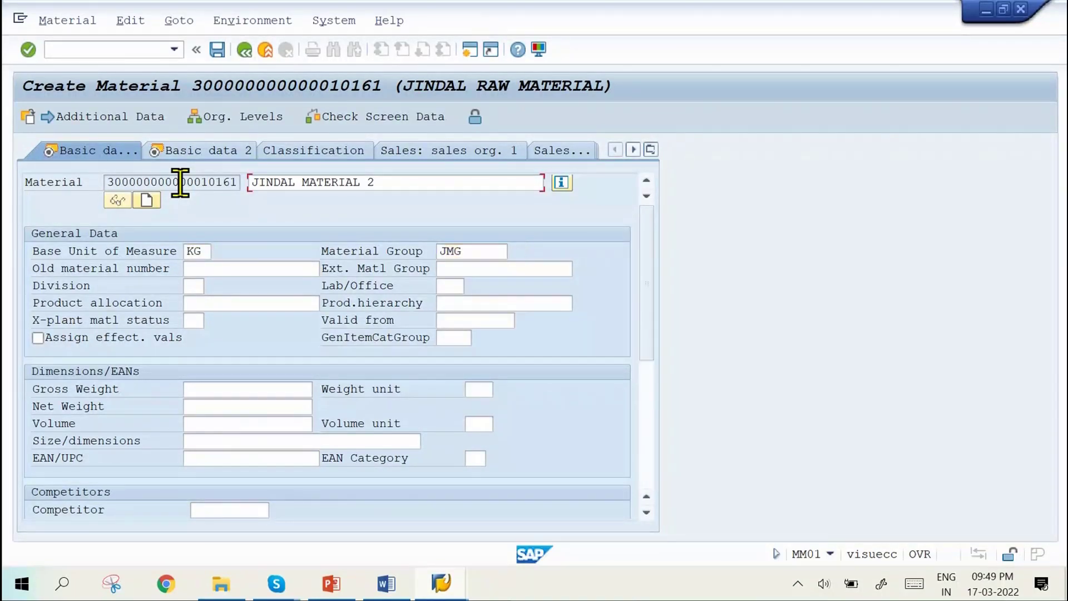
pyautogui.click(180, 182)
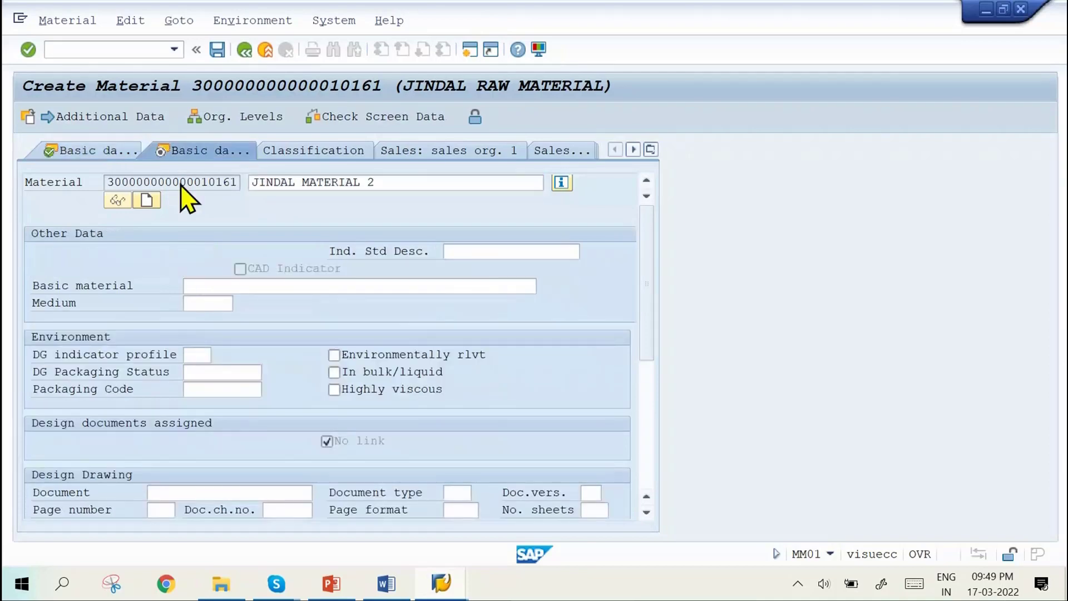
# Step: Proceed to the Purchasing view, assign the purchasing group from the offered entries and continue to the first plant data / storage view
pyautogui.press('Return')
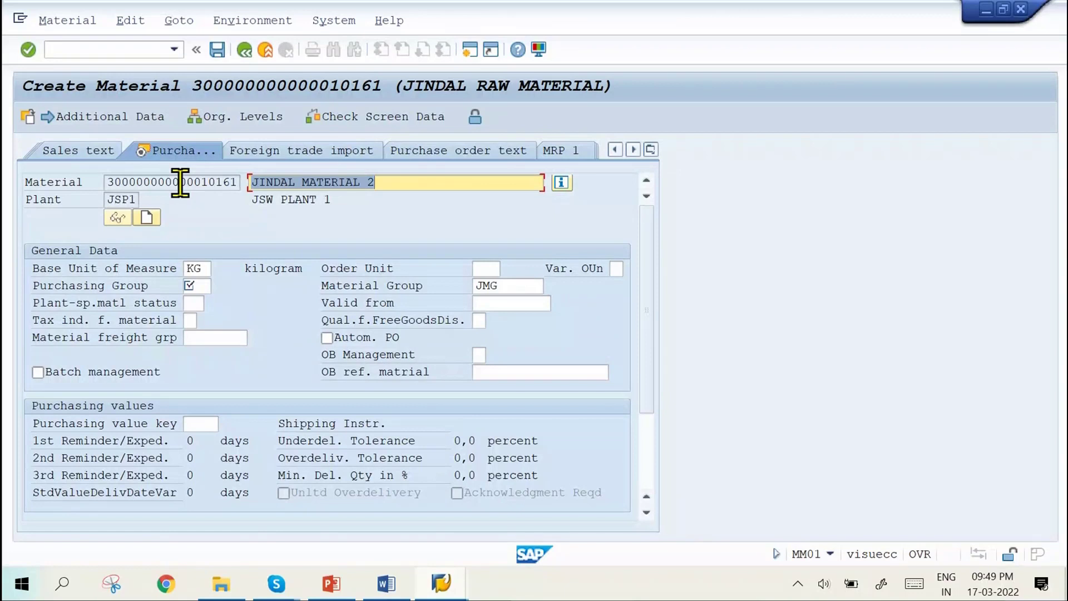
pyautogui.press('Tab')
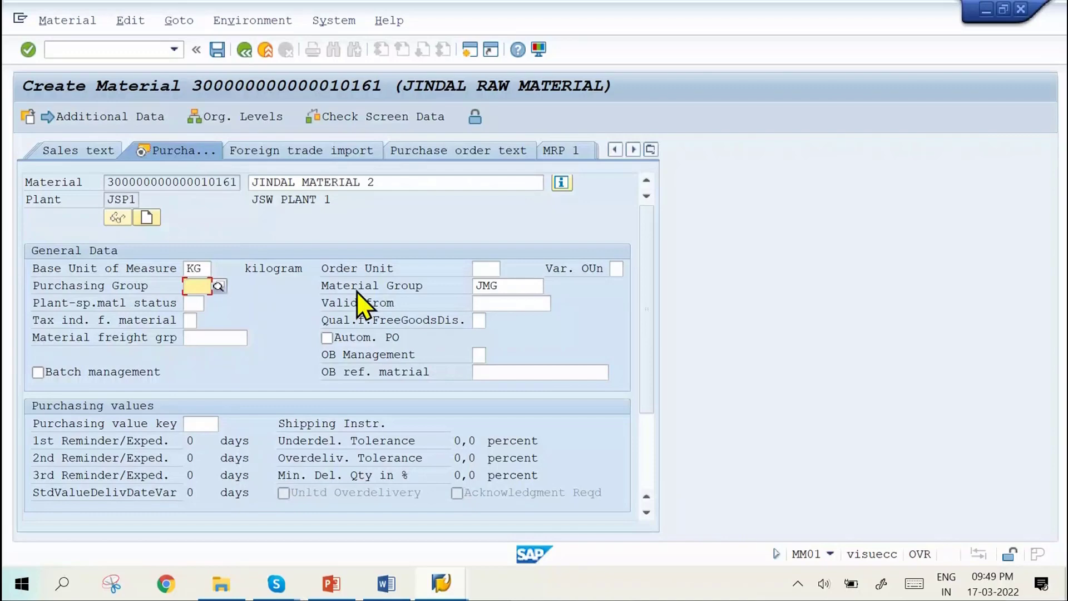
pyautogui.press('F4')
pyautogui.press('Return')
pyautogui.press('Return')
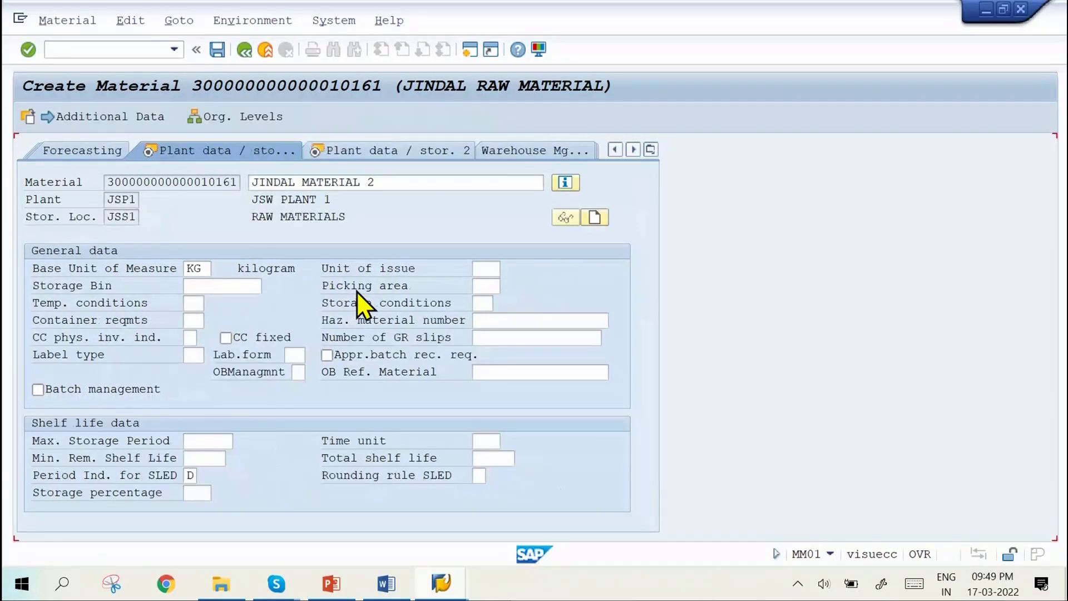
# Step: Proceed past the plant data views to the Accounting 1 view and set the valuation class to 1311
pyautogui.press('Return')
pyautogui.press('Return')
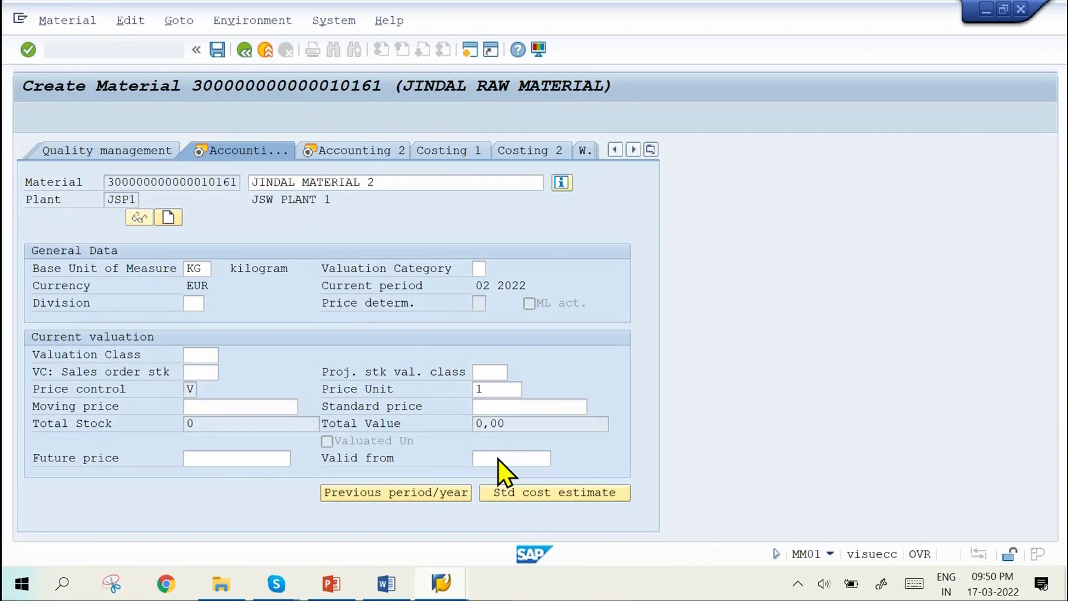
pyautogui.write('1311')
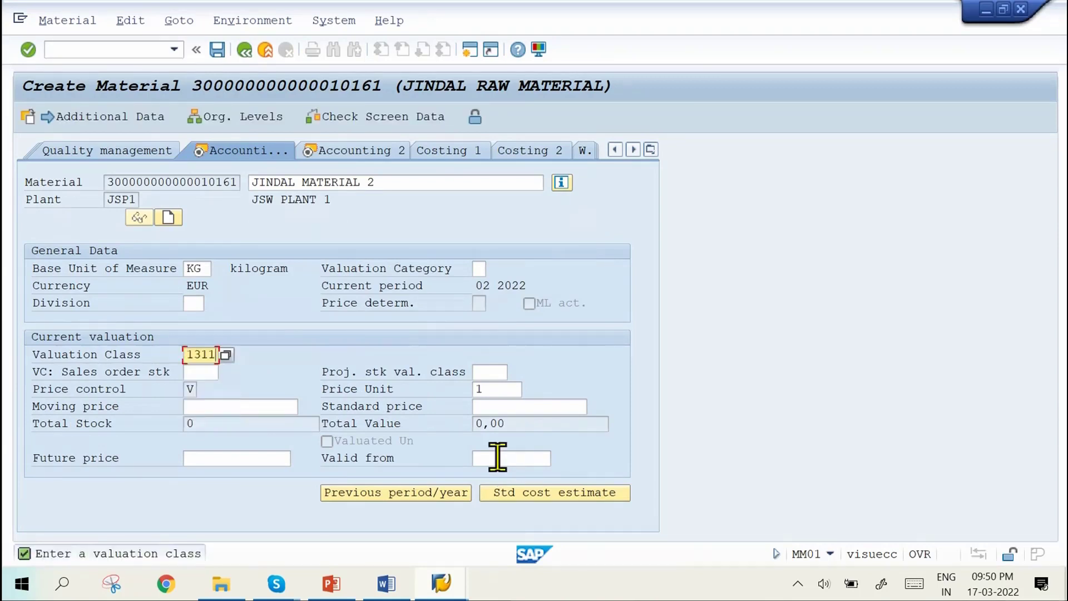
# Step: Set the moving price to 100, continue past the Accounting 2 view and save JINDAL MATERIAL 2
pyautogui.press('Tab')
pyautogui.press('Tab')
pyautogui.press('Tab')
pyautogui.press('Tab')
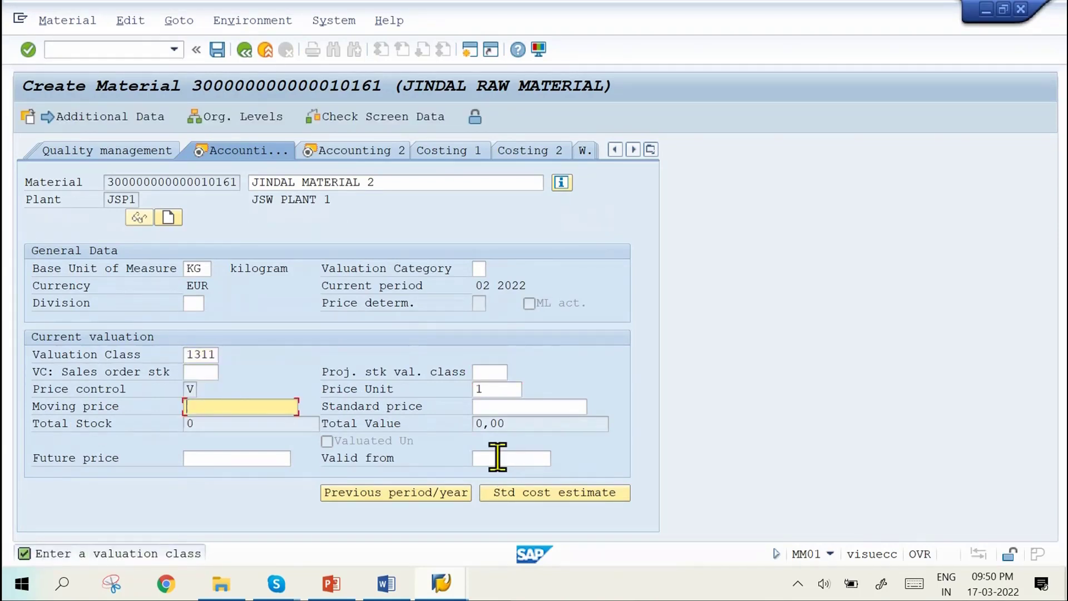
pyautogui.write('1')
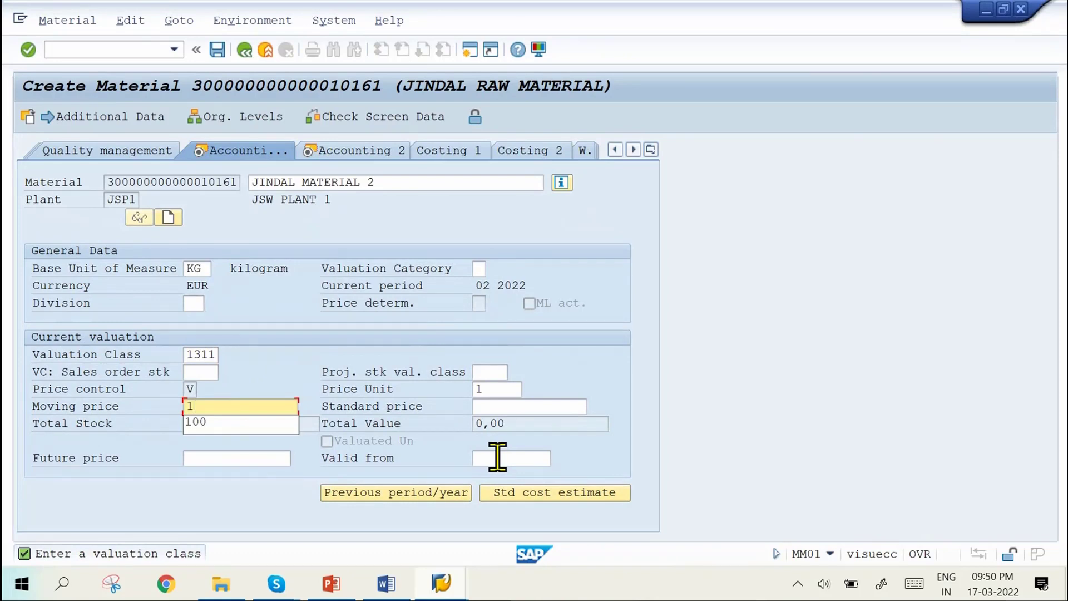
pyautogui.write('00')
pyautogui.press('Return')
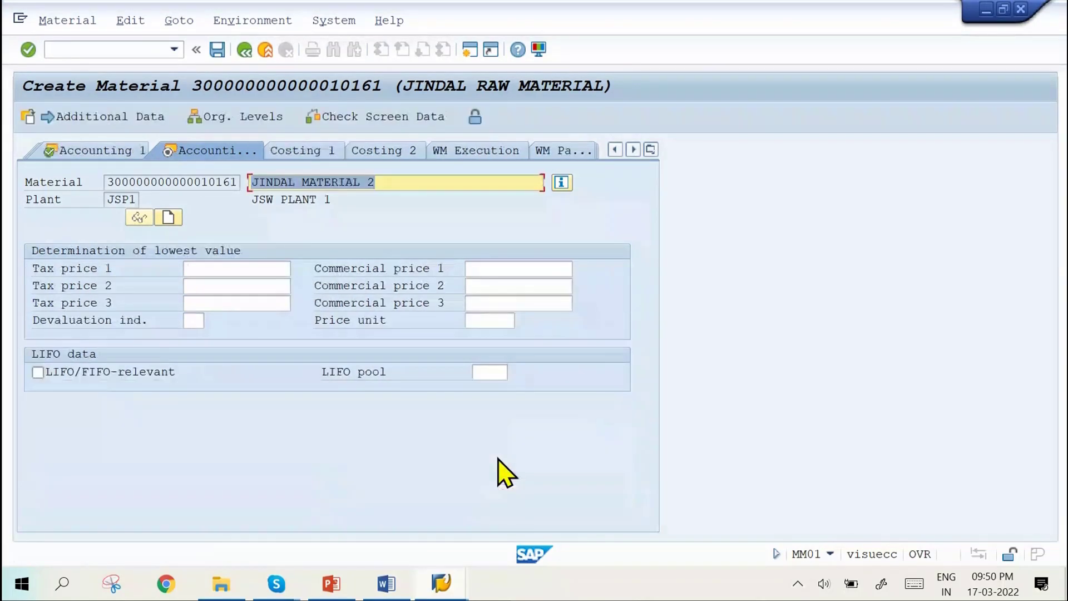
pyautogui.press('Return')
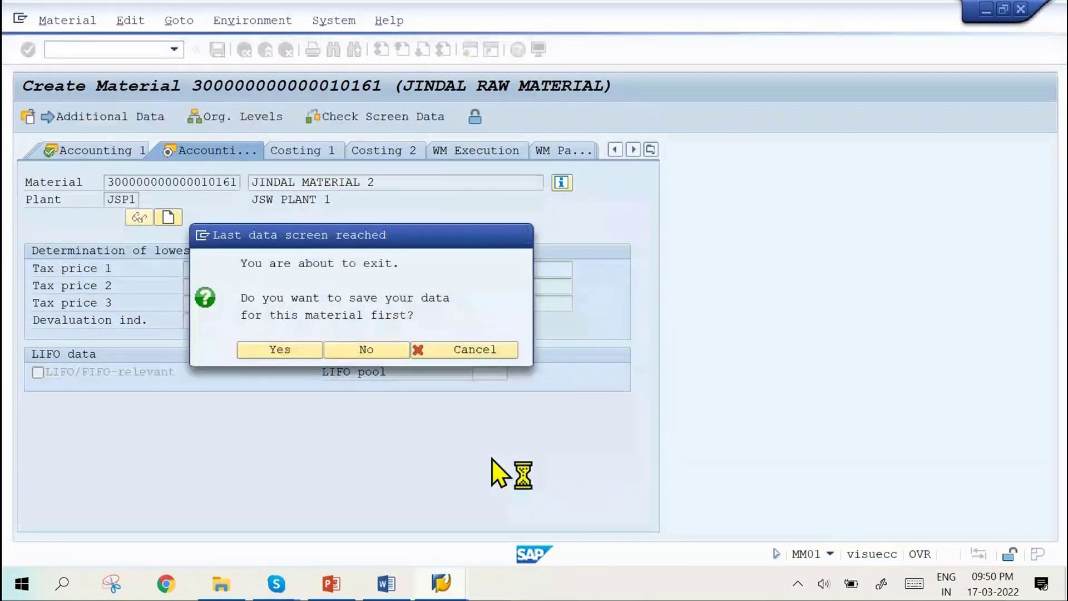
pyautogui.press('Return')
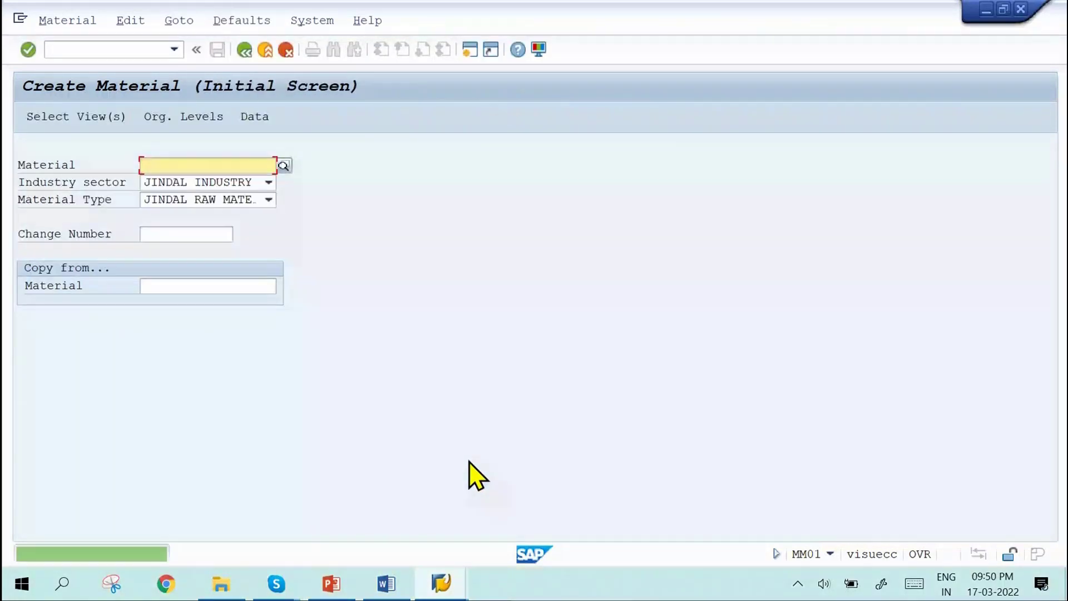
pyautogui.moveTo(204, 581)
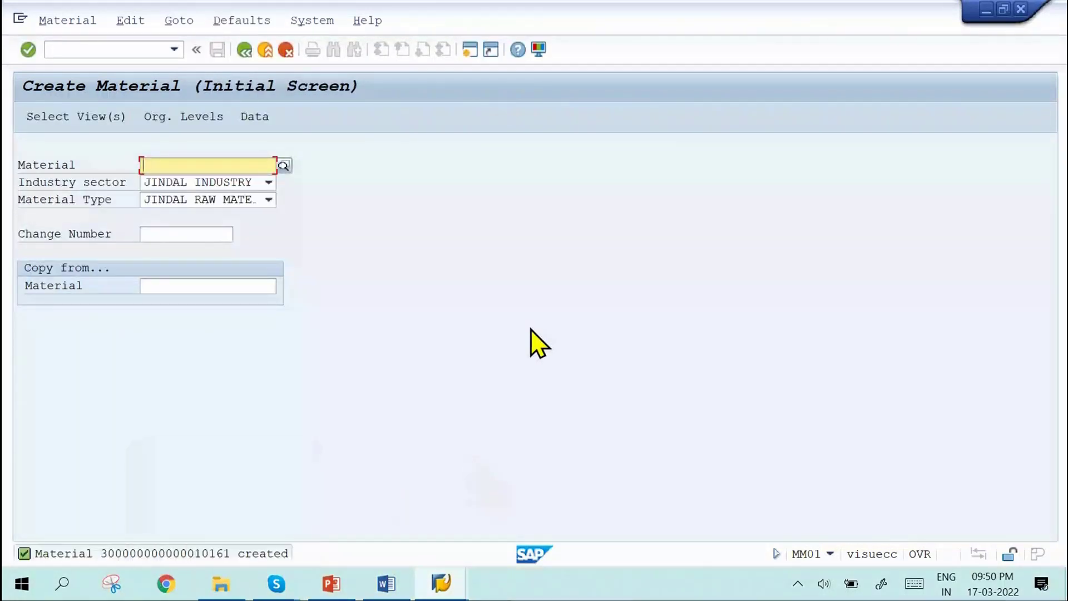
pyautogui.click(413, 581)
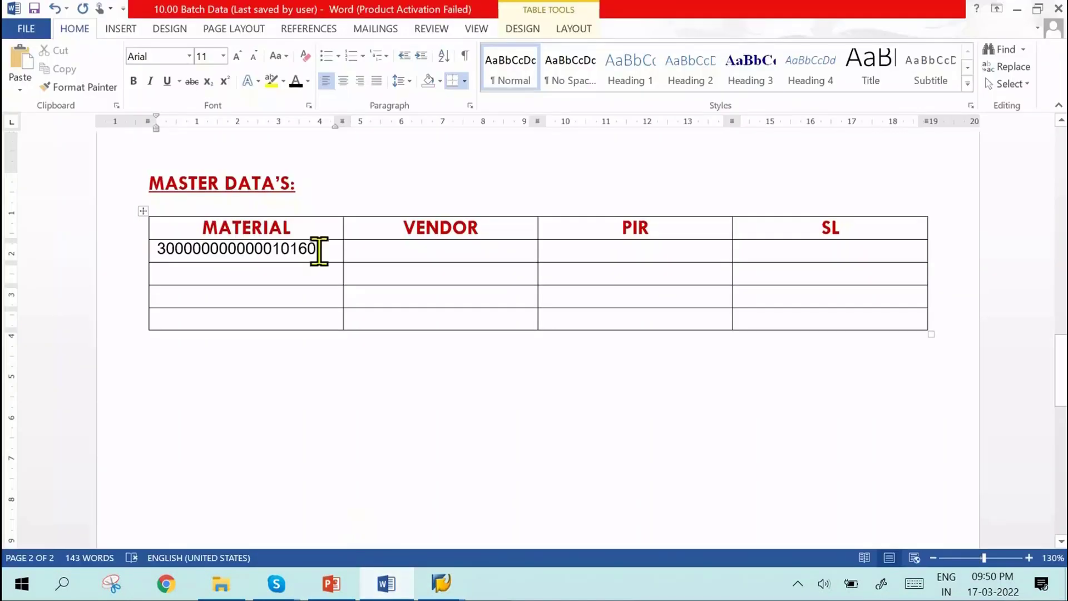
pyautogui.click(315, 273)
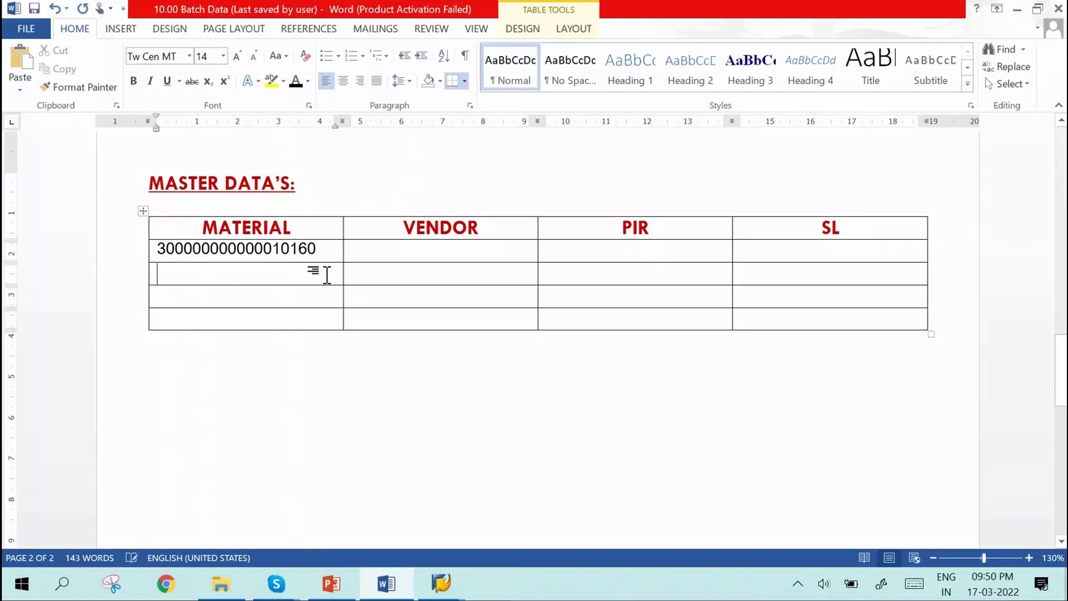
pyautogui.hotkey('ctrl', 'v')
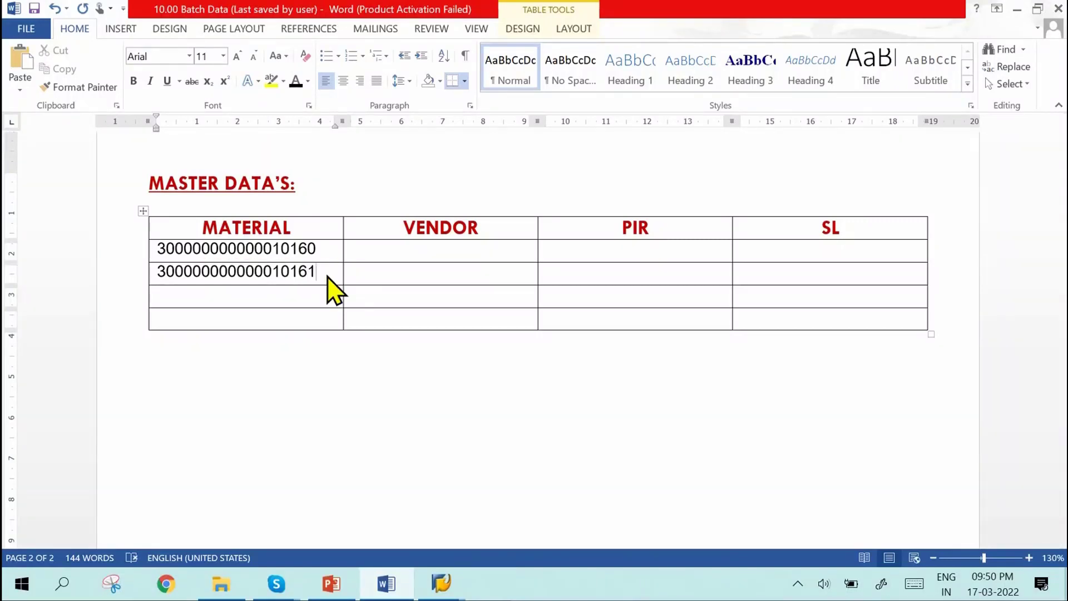
pyautogui.hotkey('alt', 'Tab')
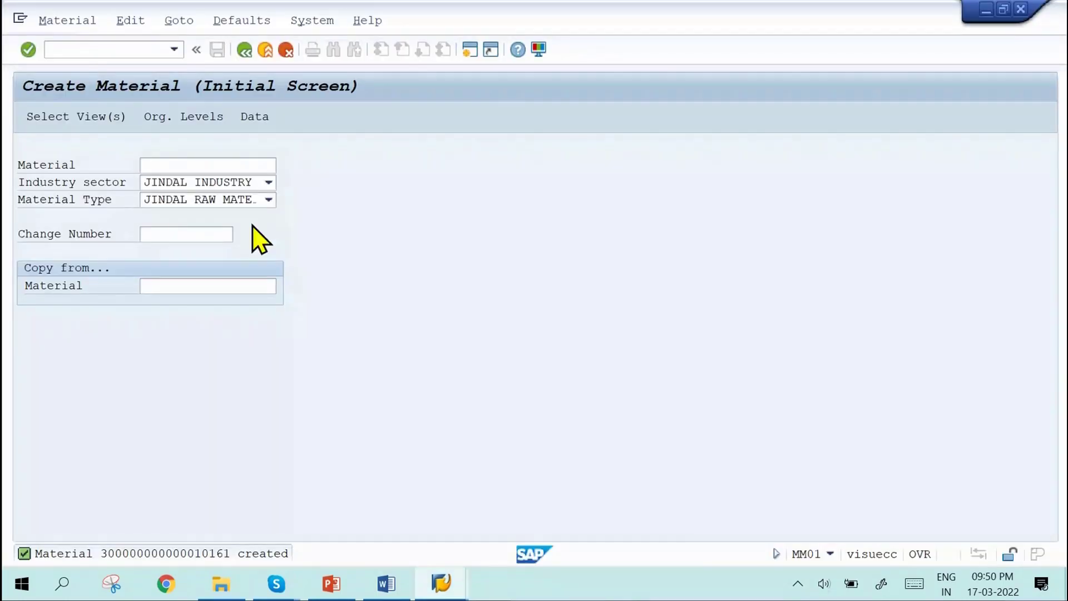
pyautogui.press('Return')
pyautogui.press('Return')
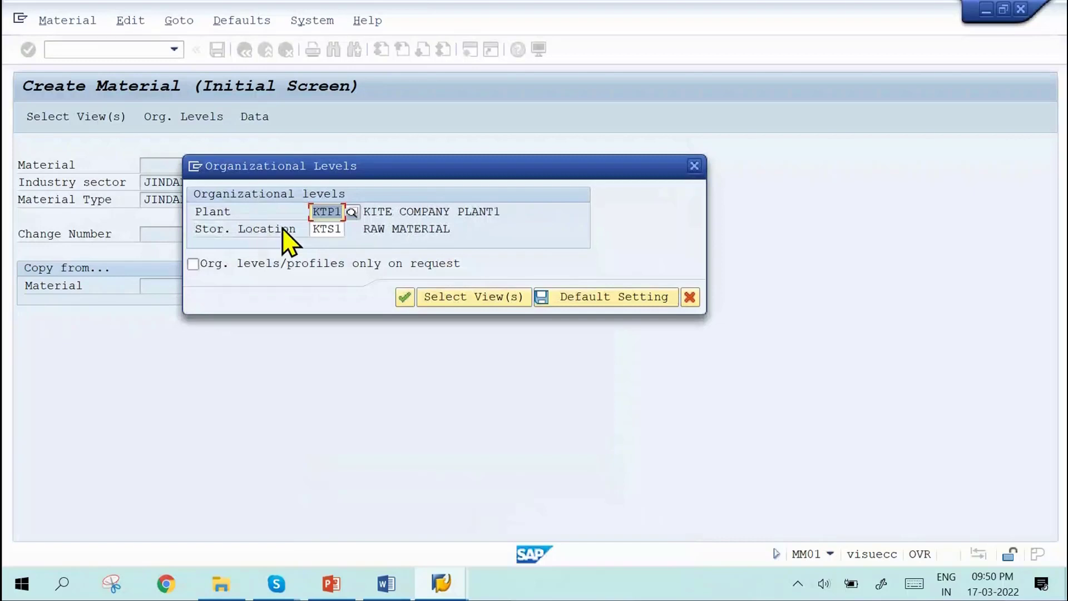
pyautogui.click(694, 166)
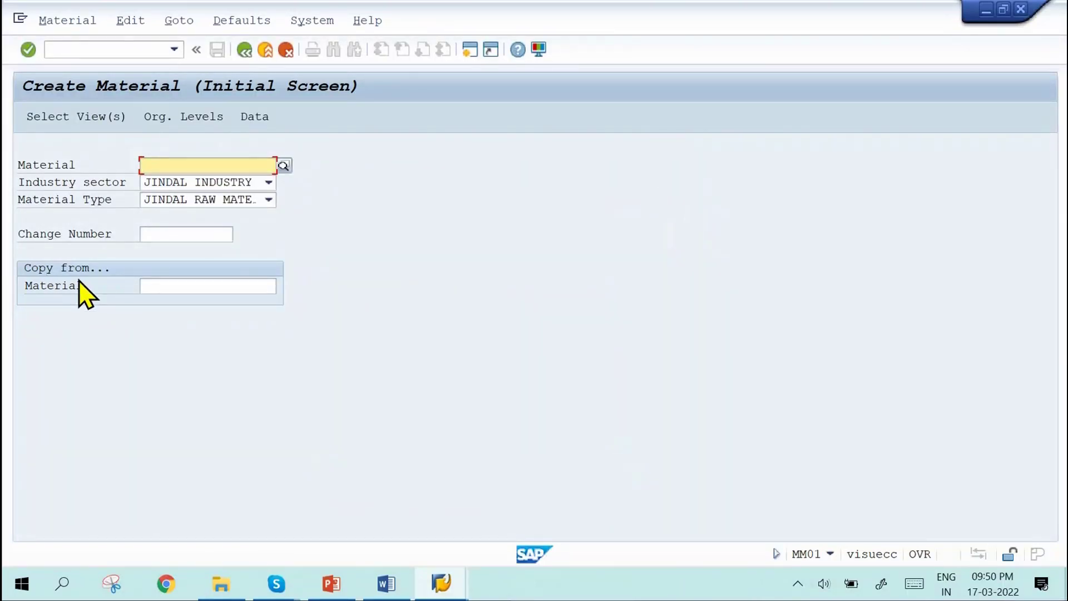
pyautogui.click(178, 285)
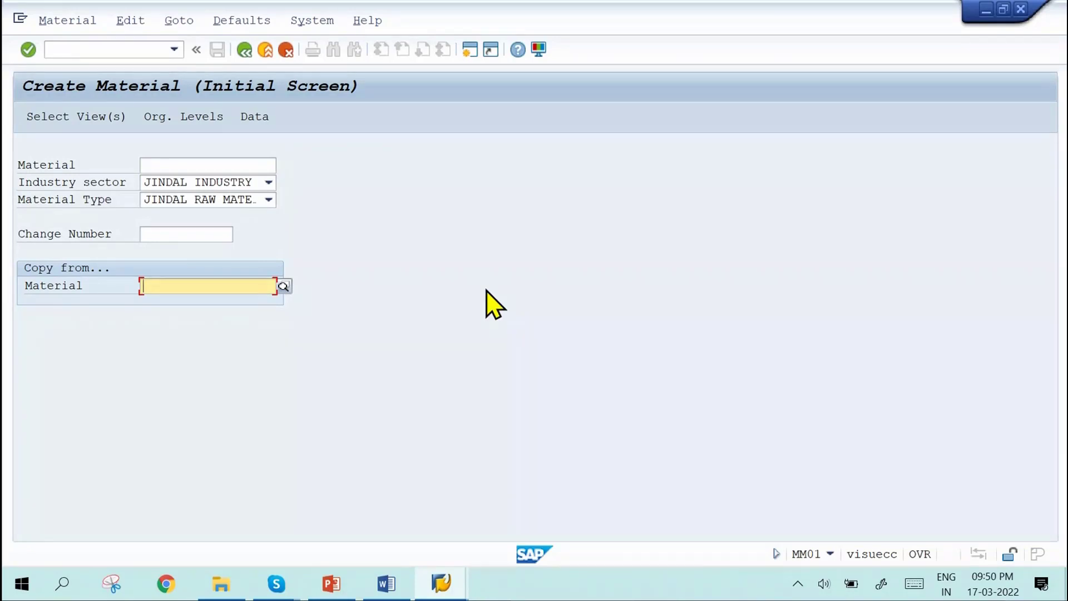
pyautogui.hotkey('ctrl', 'v')
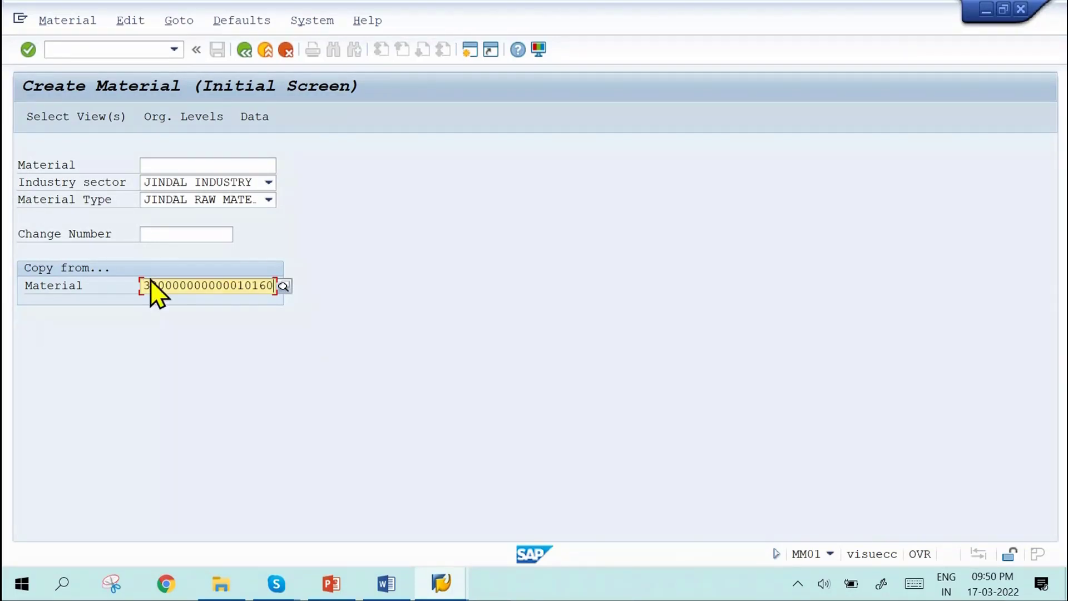
pyautogui.press('Return')
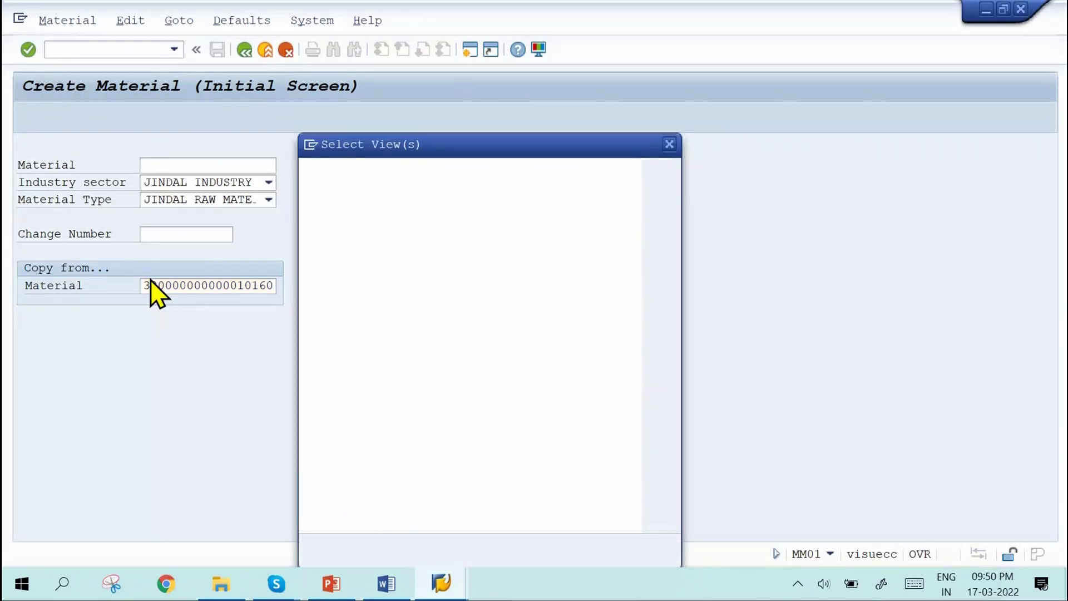
pyautogui.press('Return')
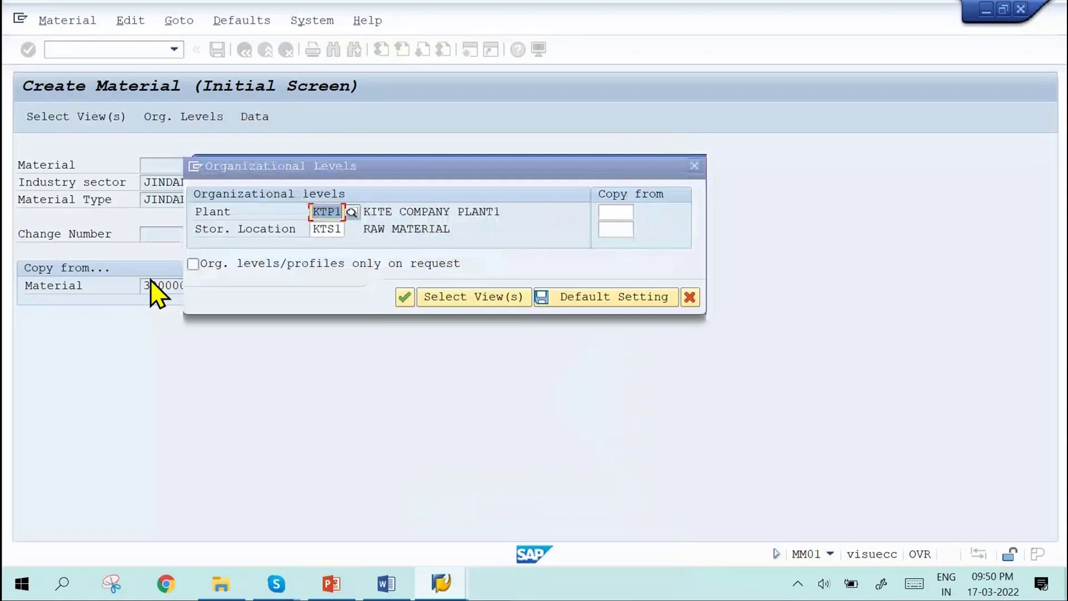
# Step: Set the new material's plant to JSP1 and its storage location to JSS1
pyautogui.press('BackSpace')
pyautogui.press('Down')
pyautogui.press('Tab')
pyautogui.press('BackSpace')
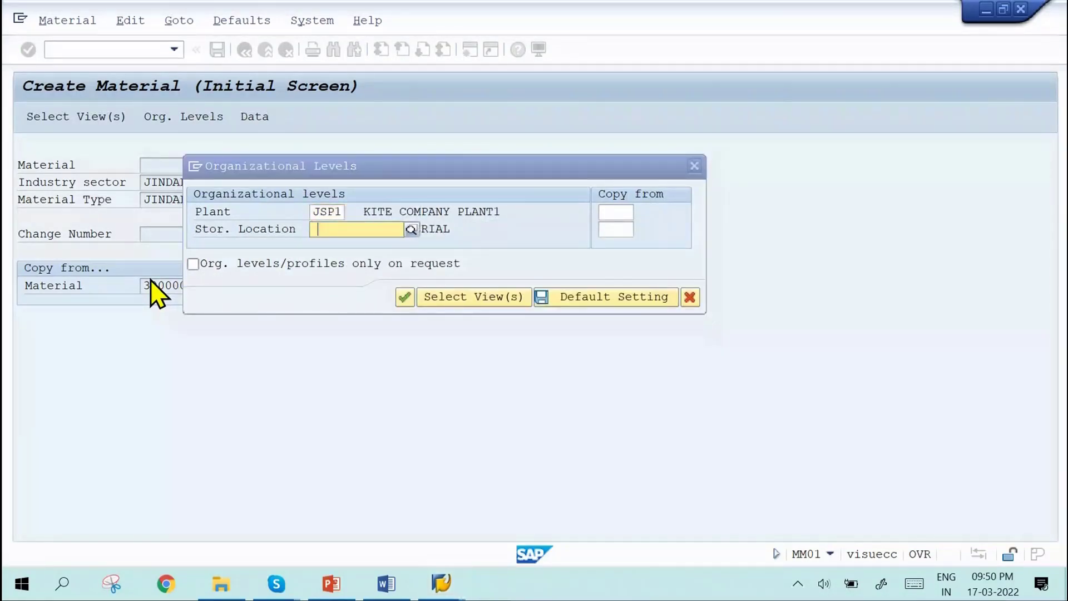
pyautogui.press('Down')
pyautogui.press('Return')
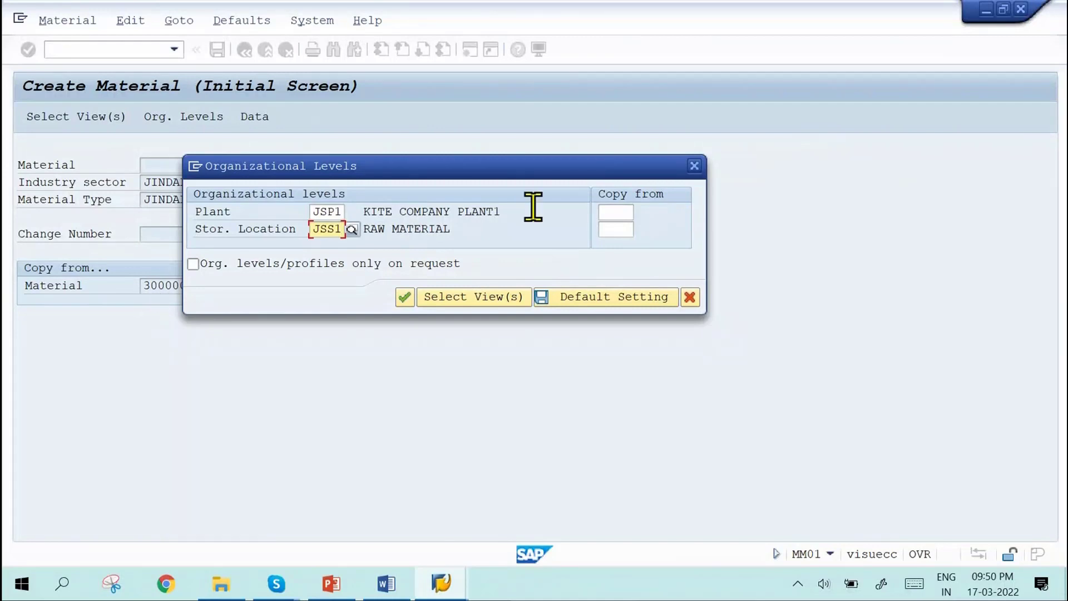
# Step: Copy plant JSP1 and storage location JSS1 into the Copy from organizational levels and continue to the Basic Data 1 view
pyautogui.click(621, 212)
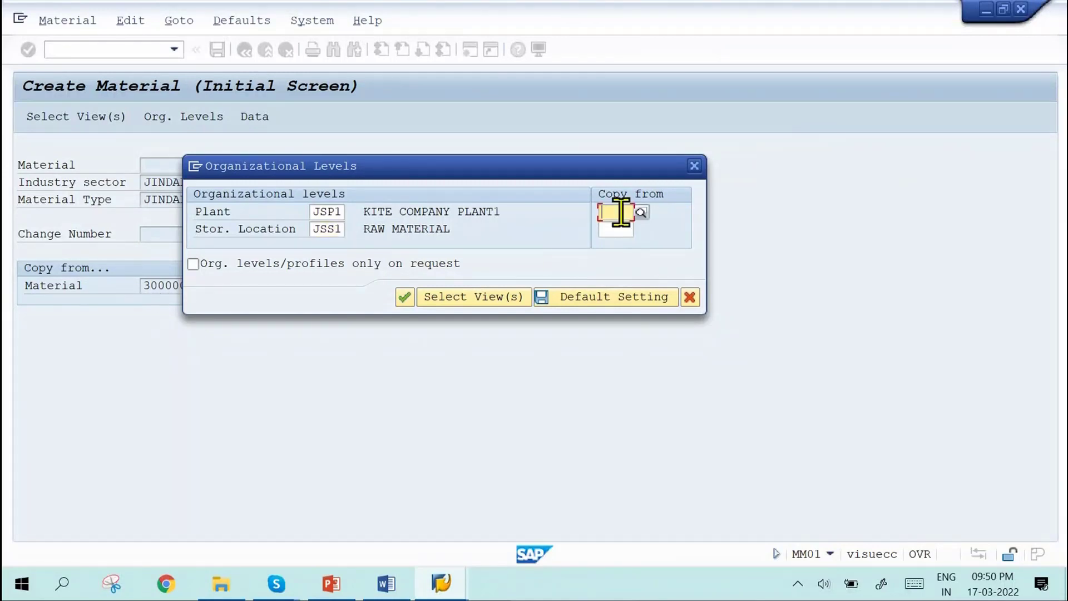
pyautogui.moveTo(341, 210); pyautogui.dragTo(258, 219)
pyautogui.hotkey('ctrl', 'c')
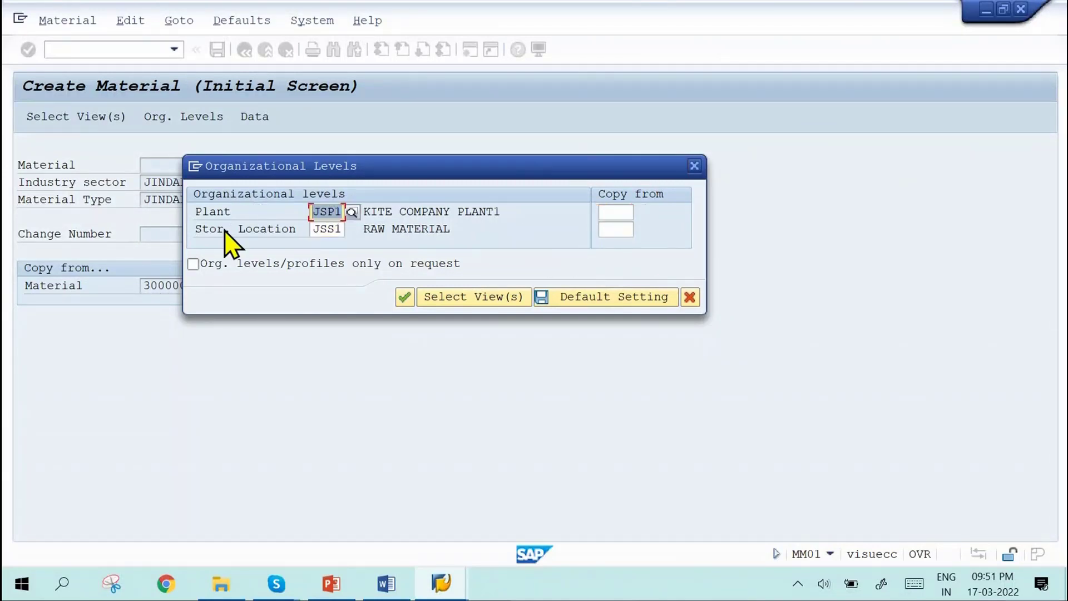
pyautogui.click(610, 211)
pyautogui.hotkey('ctrl', 'v')
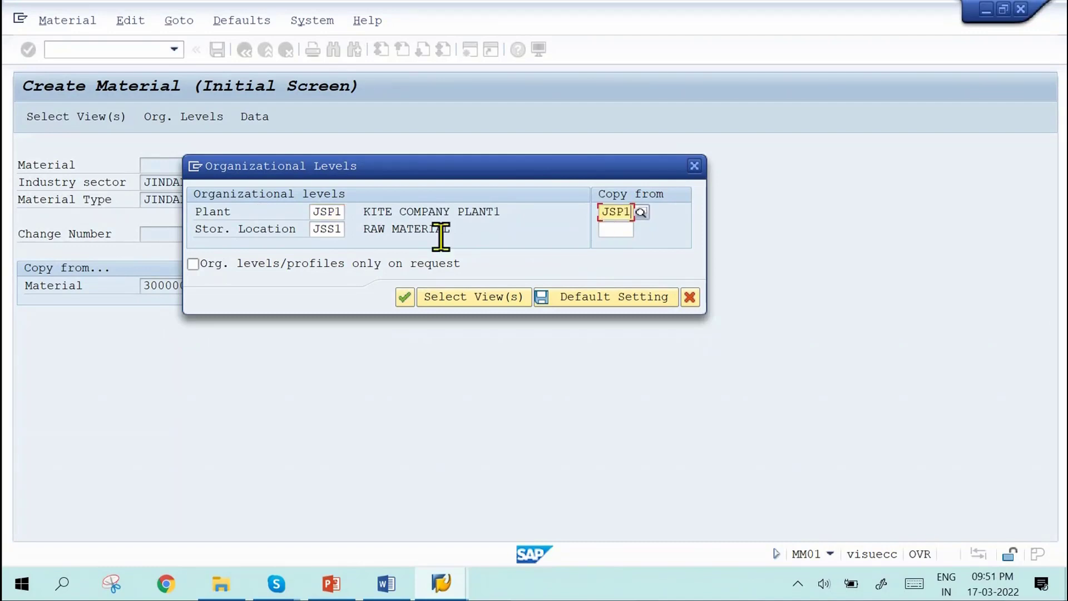
pyautogui.moveTo(343, 232); pyautogui.dragTo(270, 233)
pyautogui.hotkey('ctrl', 'c')
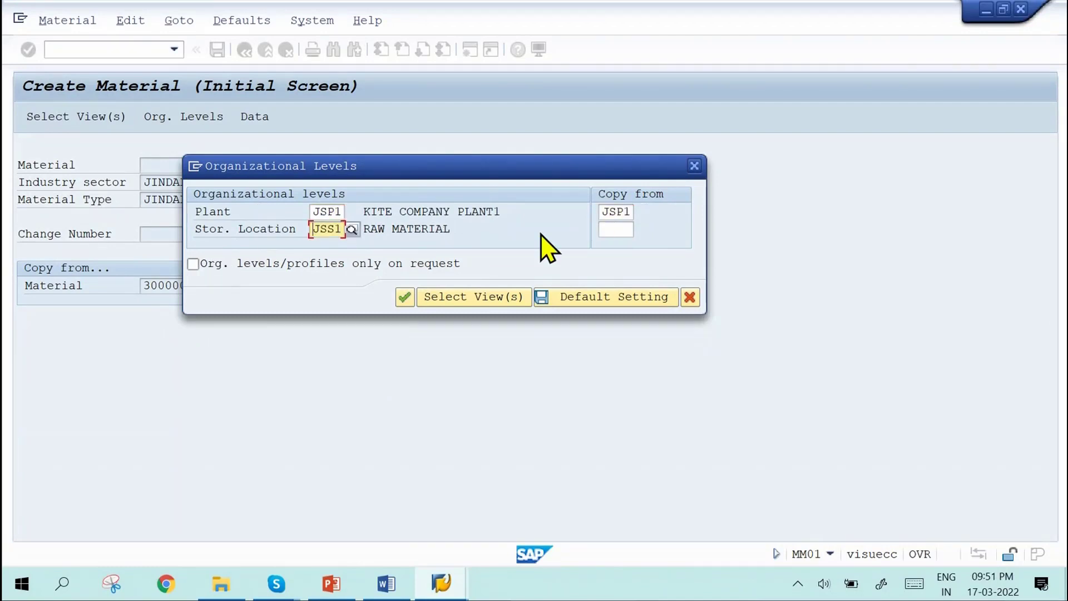
pyautogui.click(616, 230)
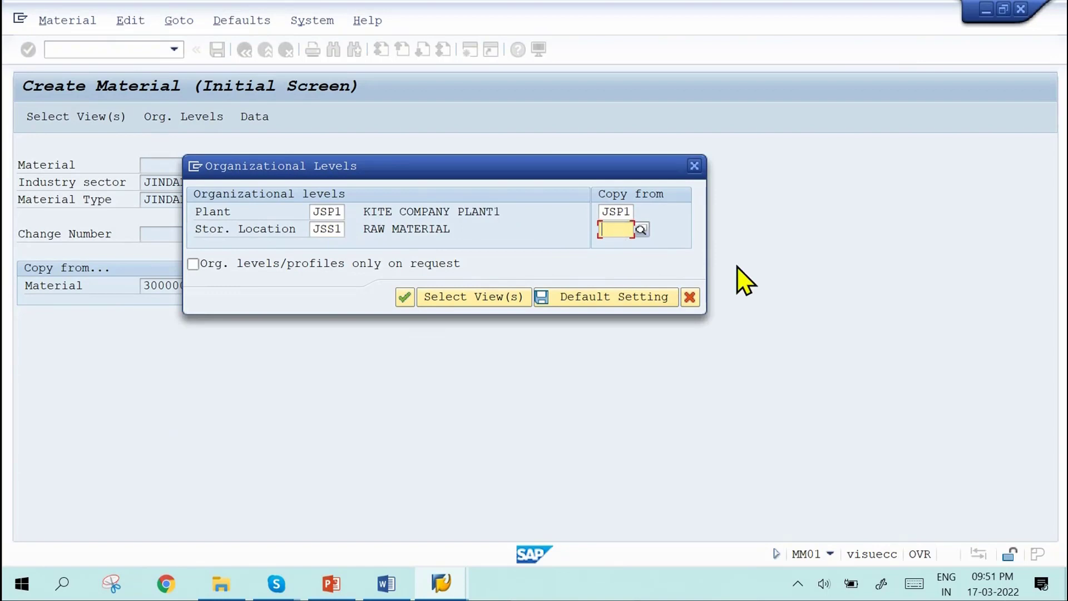
pyautogui.hotkey('ctrl', 'v')
pyautogui.click(683, 263)
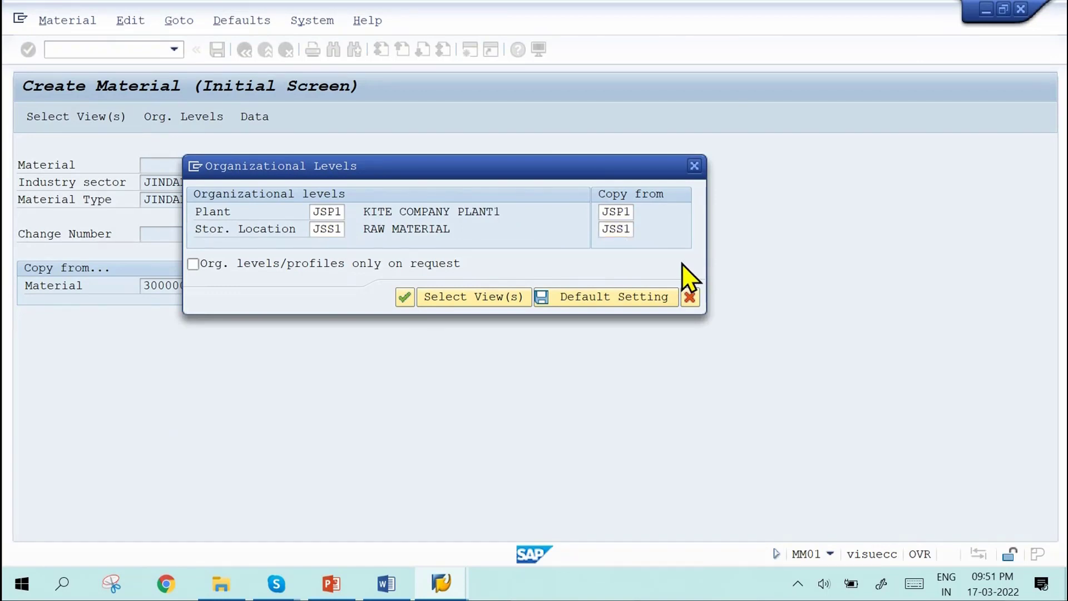
pyautogui.press('Return')
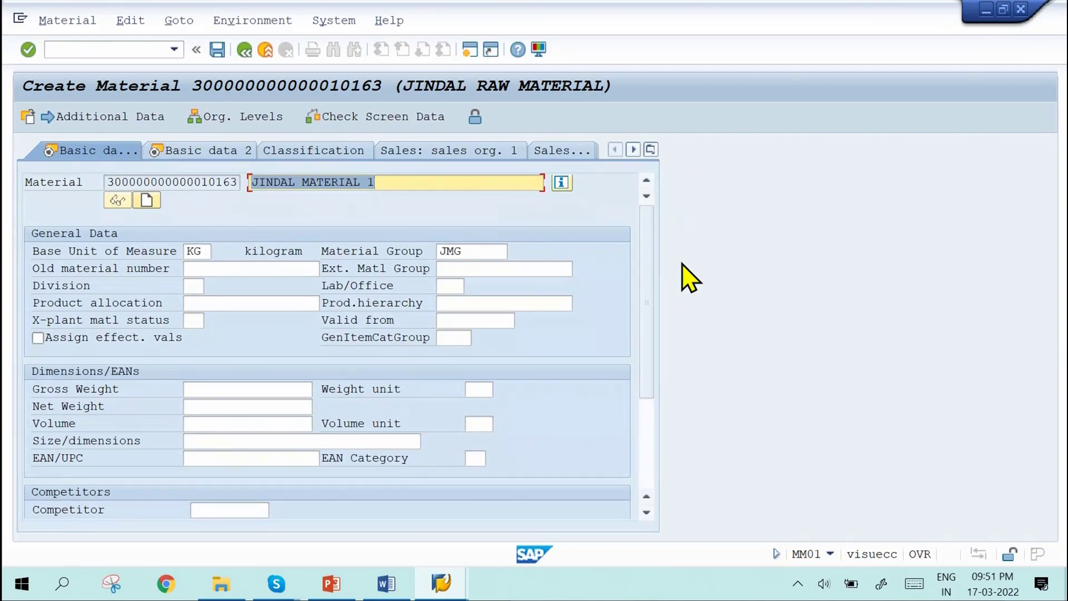
# Step: Change the material description to JINDAL MATERIAL 3 and continue to the Basic Data 2 view
pyautogui.press('End')
pyautogui.press('BackSpace')
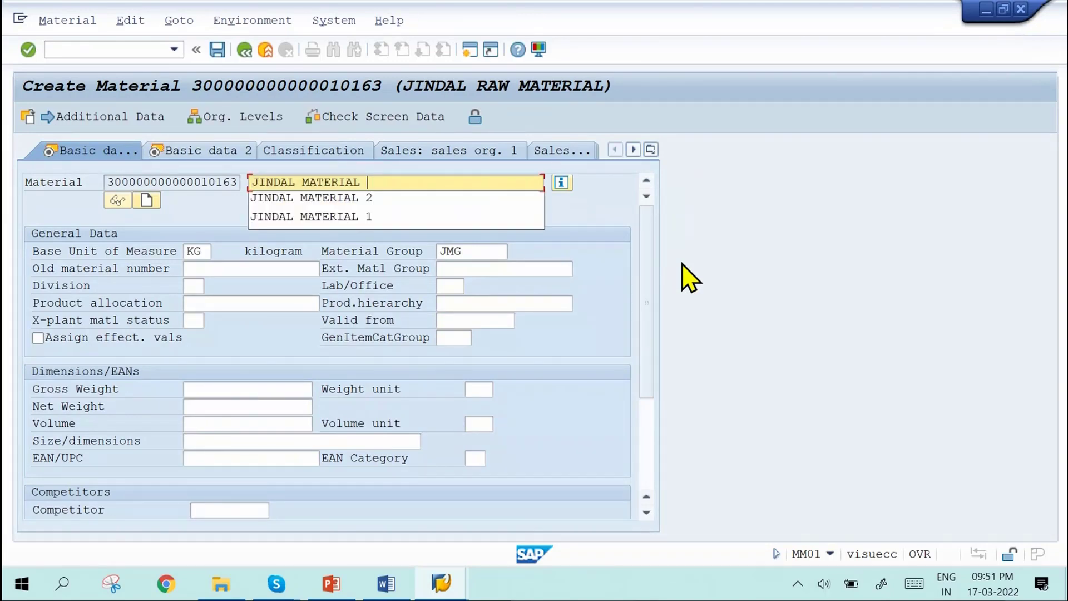
pyautogui.write('3')
pyautogui.press('Return')
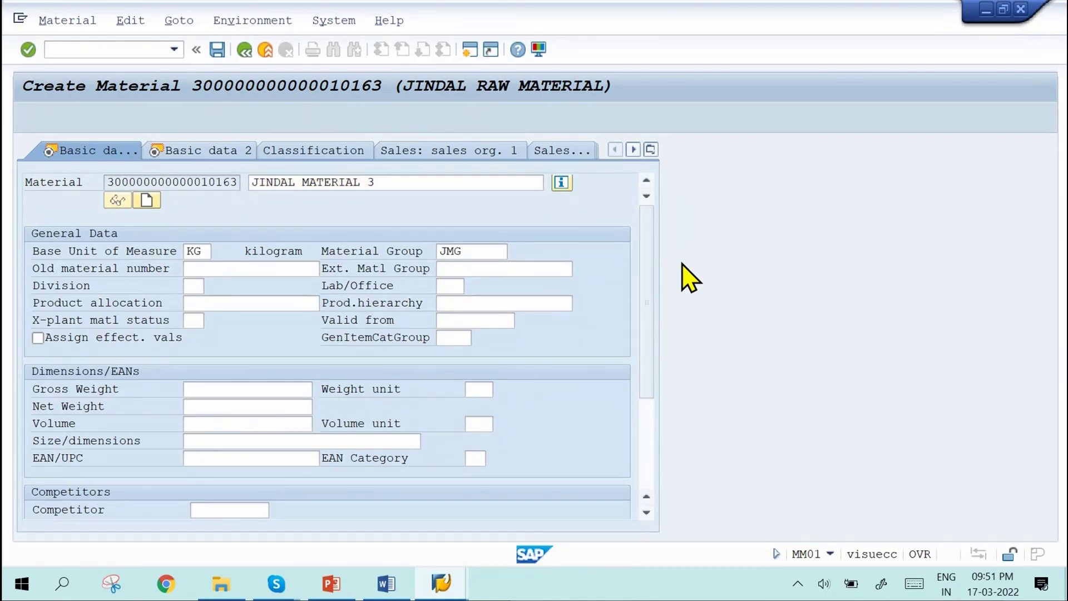
# Step: Accept the copied values in the Purchasing, plant data / storage and Accounting views, and save JINDAL MATERIAL 3
pyautogui.press('Return')
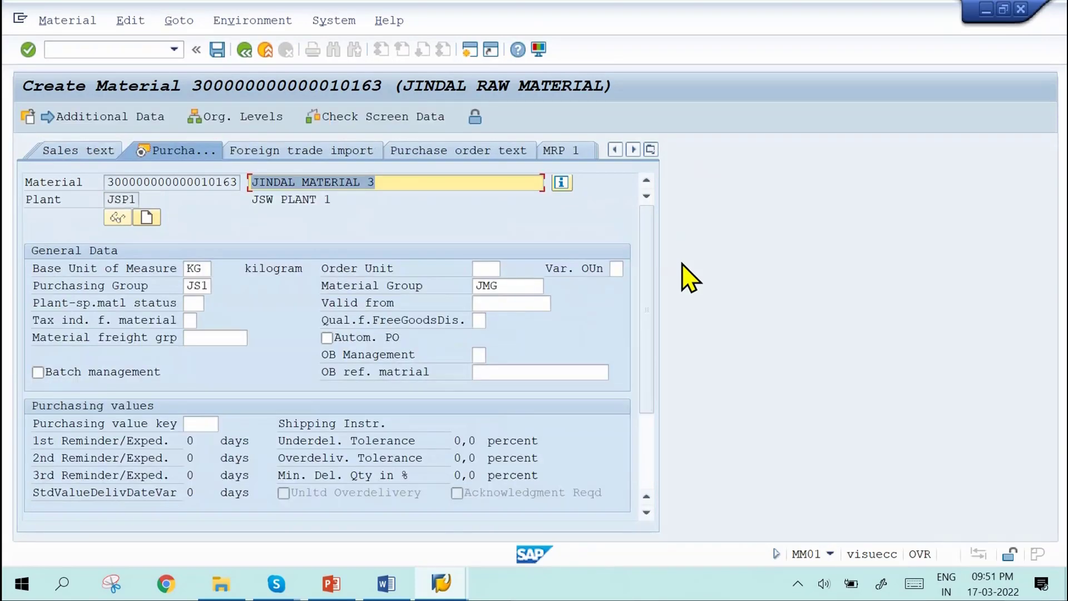
pyautogui.press('Return')
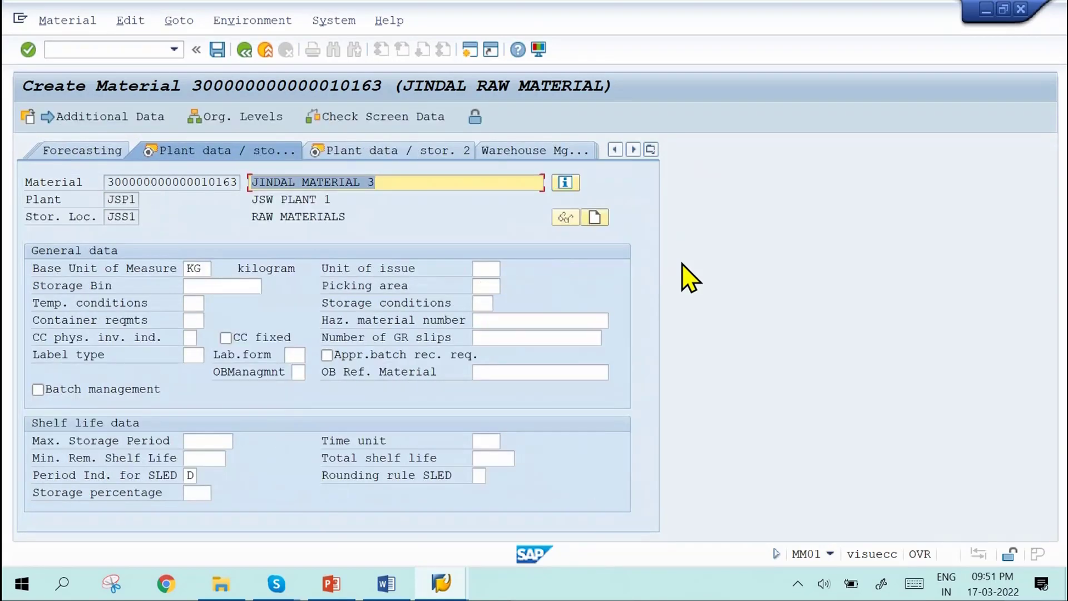
pyautogui.press('Return')
pyautogui.press('Return')
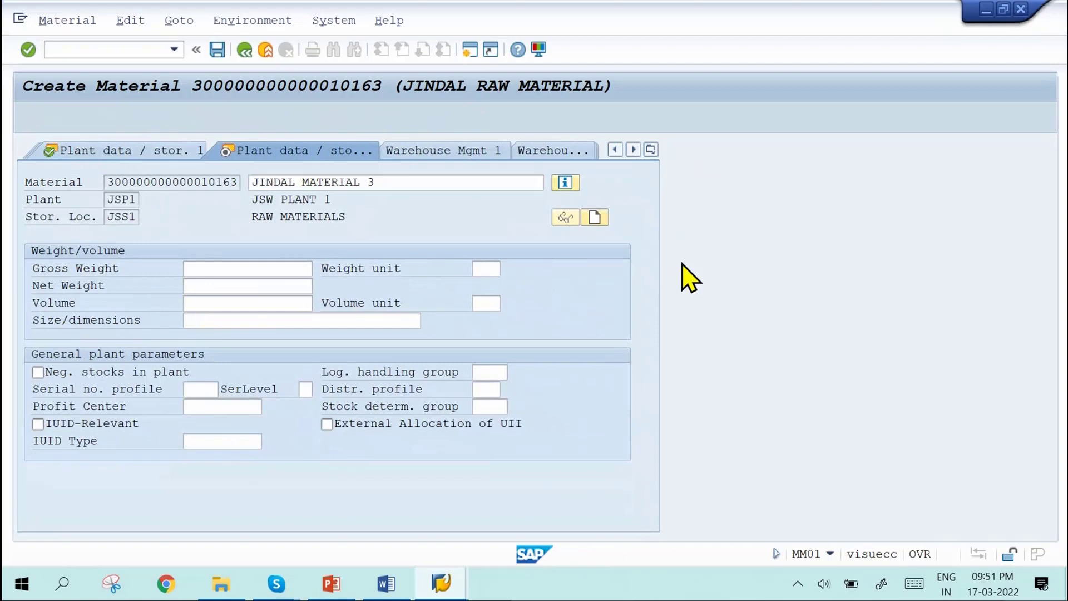
pyautogui.press('Return')
pyautogui.press('Return')
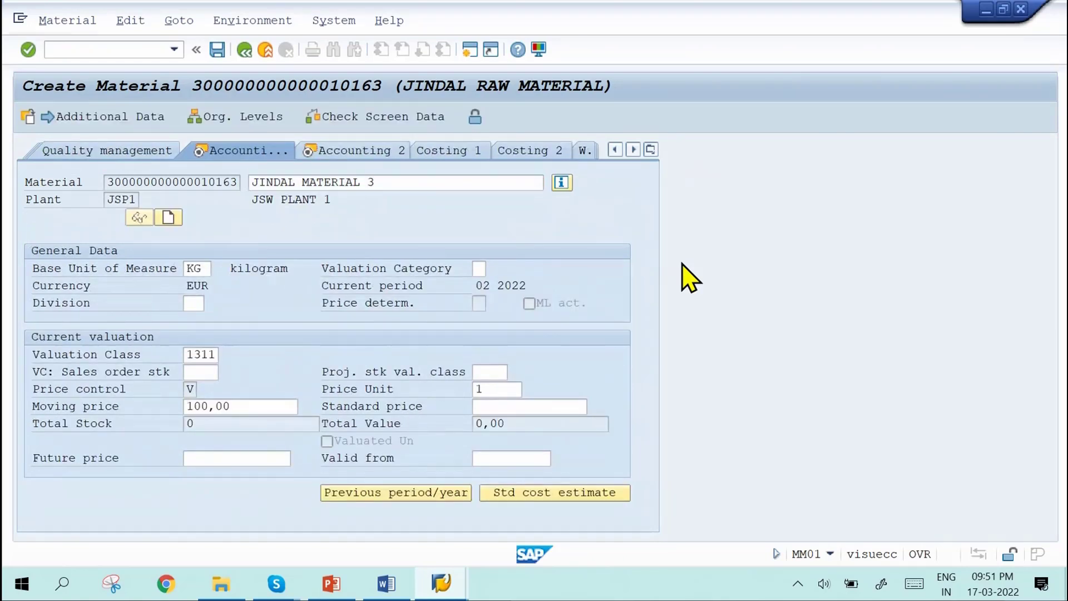
pyautogui.press('Return')
pyautogui.press('Return')
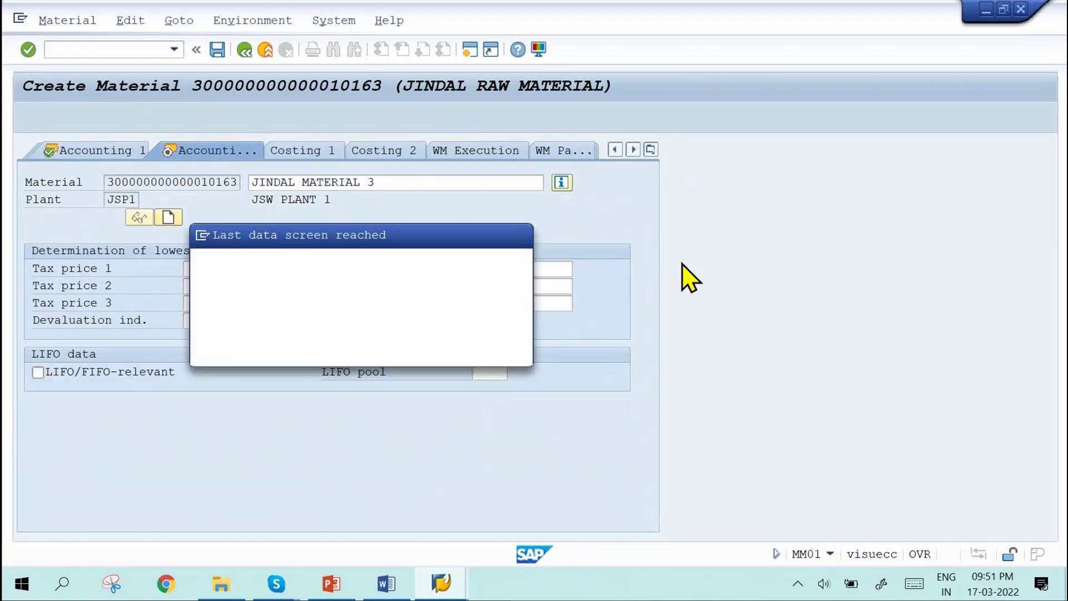
pyautogui.press('Return')
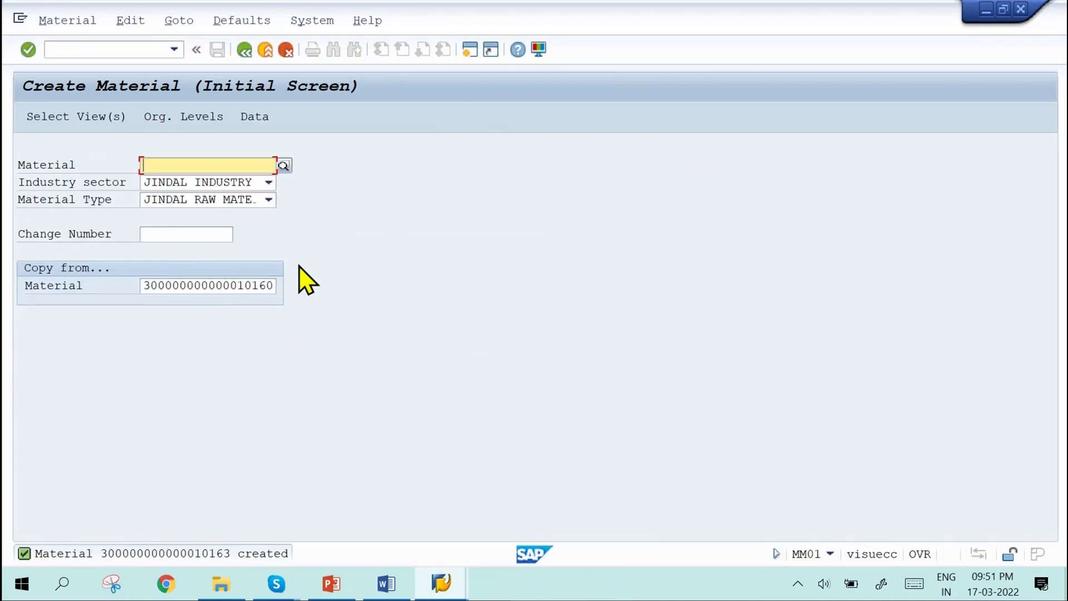
# Step: Start another material from the same reference with the preselected views, setting plant JSP1 and storage location JSS1
pyautogui.press('Return')
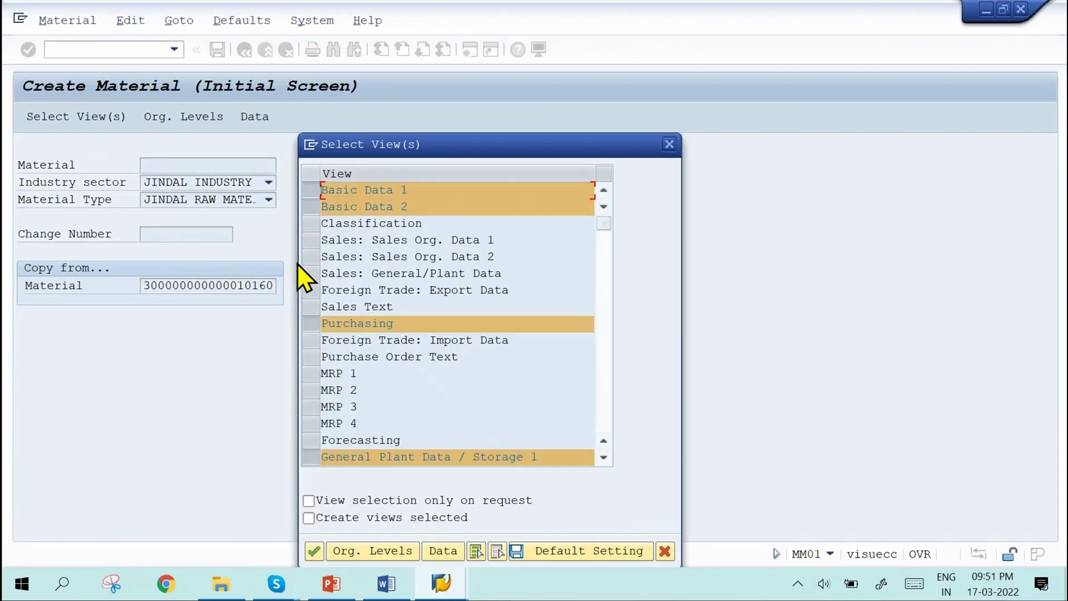
pyautogui.press('Return')
pyautogui.moveTo(312, 212); pyautogui.dragTo(341, 211)
pyautogui.press('BackSpace')
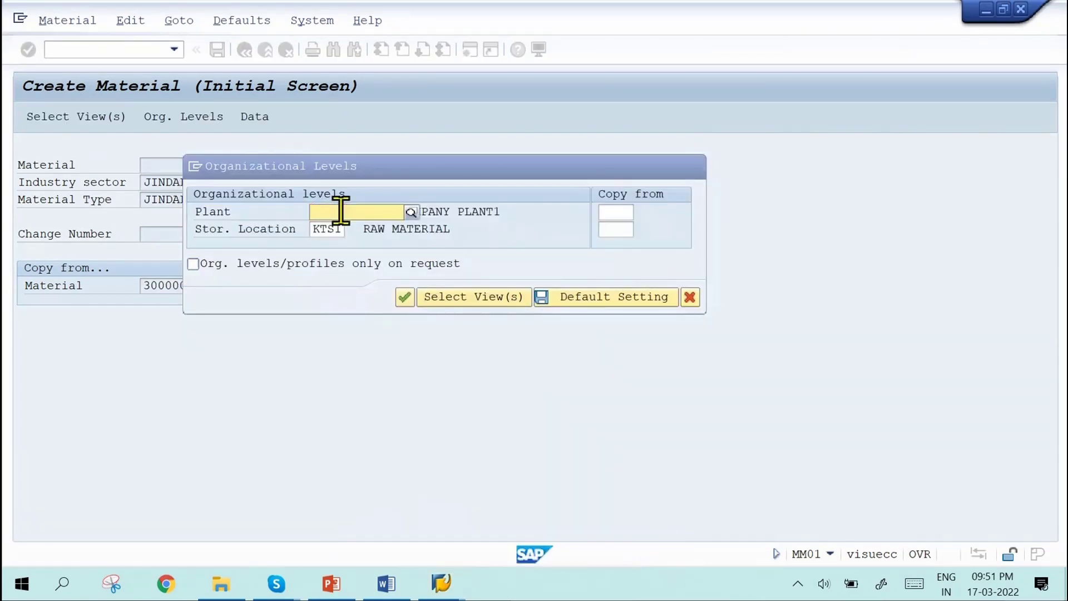
pyautogui.write('JSP1')
pyautogui.press('Tab')
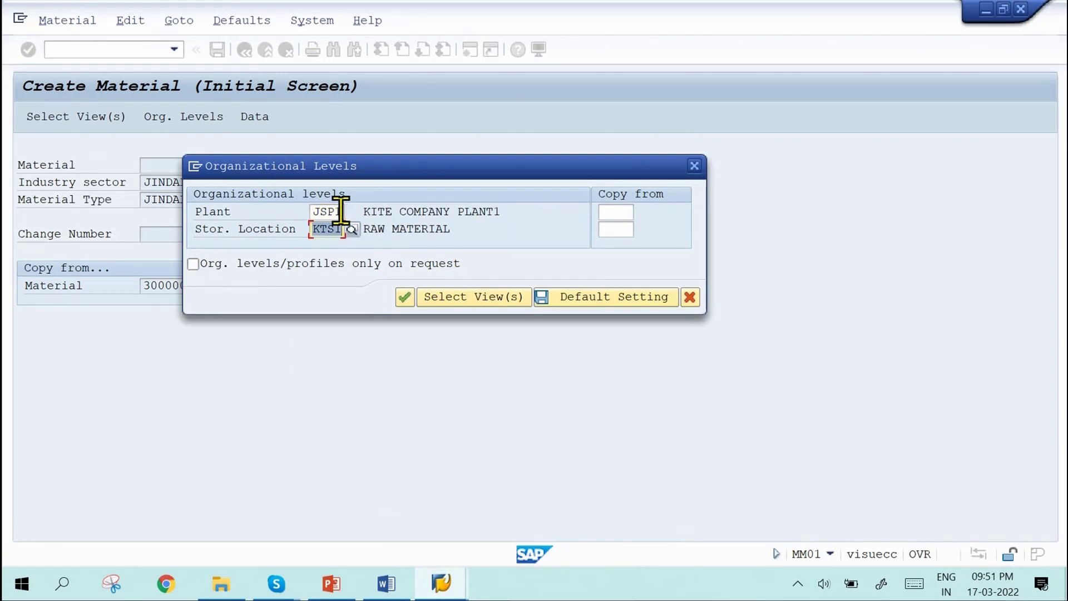
pyautogui.press('BackSpace')
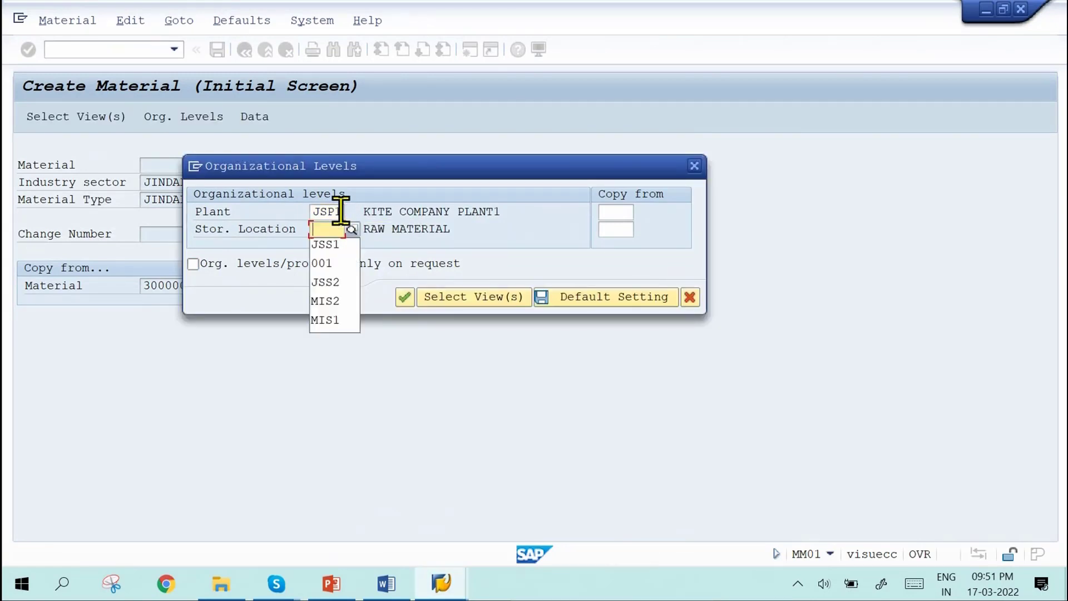
pyautogui.press('Down')
pyautogui.press('Return')
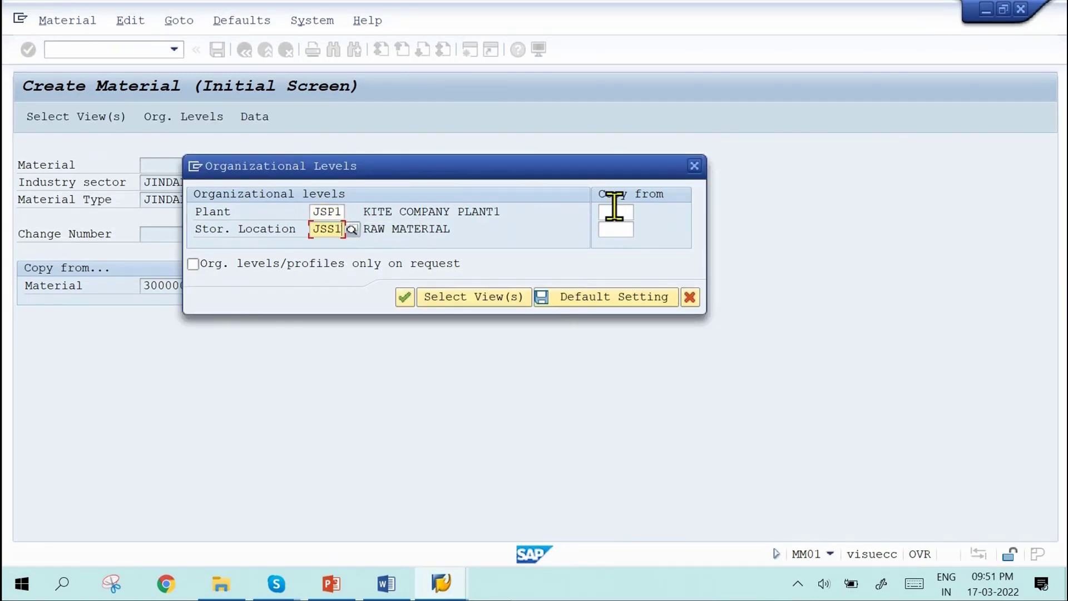
# Step: Copy plant JSP1 and storage location JSS1 into the Copy from organizational levels and continue to the Basic Data 1 view
pyautogui.hotkey('shift', 'Tab')
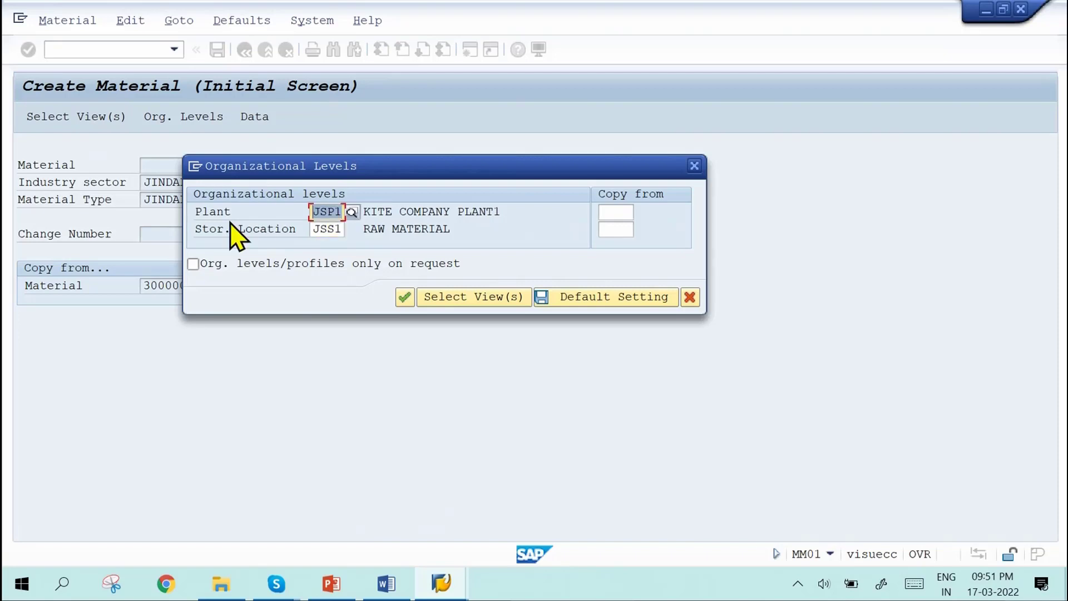
pyautogui.hotkey('ctrl', 'c')
pyautogui.click(616, 212)
pyautogui.hotkey('ctrl', 'v')
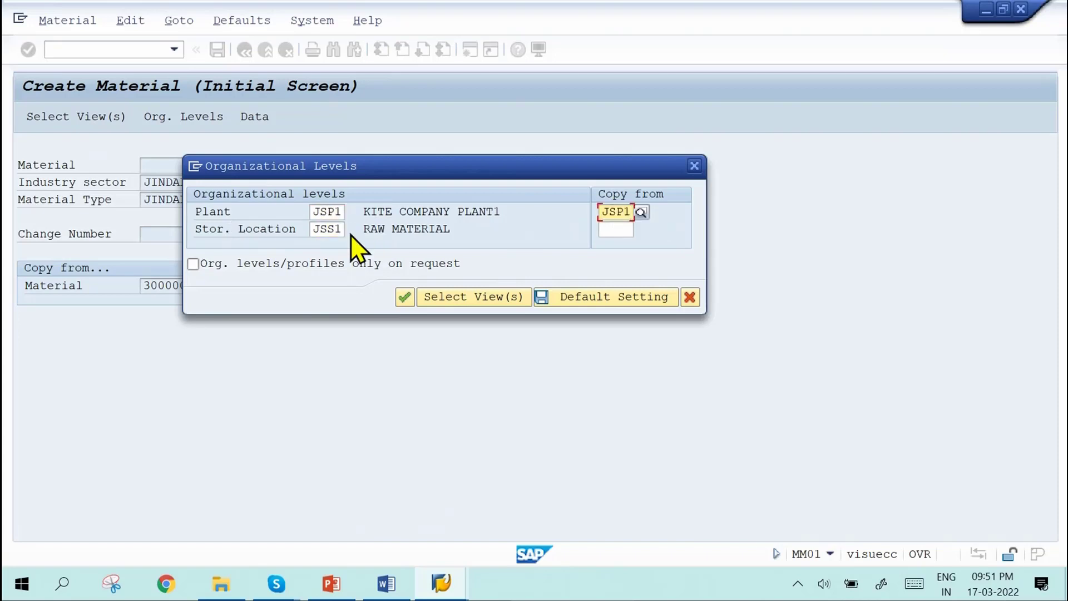
pyautogui.moveTo(344, 228); pyautogui.dragTo(248, 244)
pyautogui.click(624, 229)
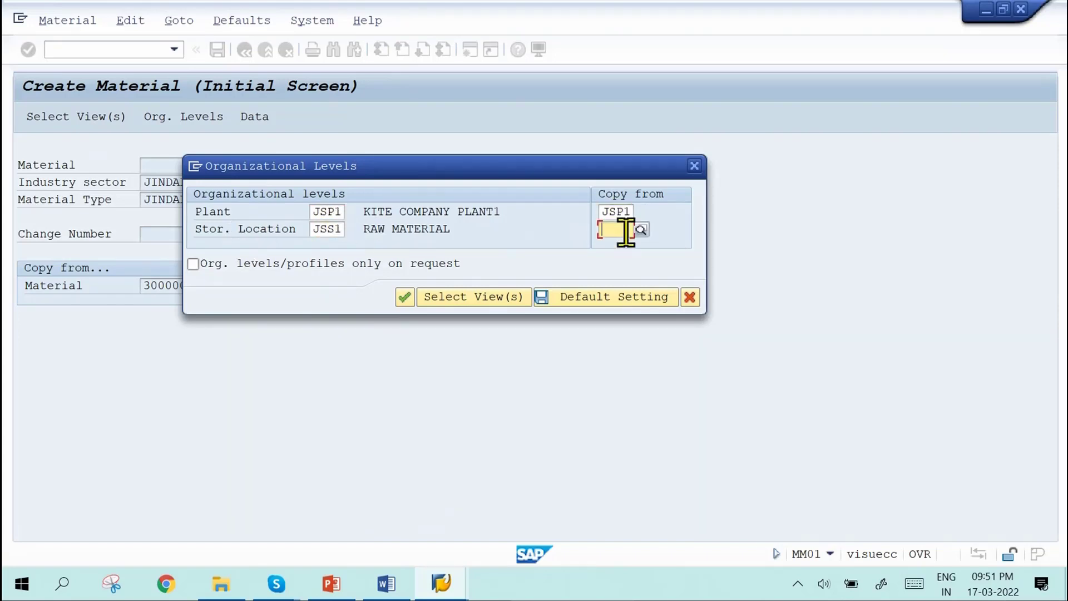
pyautogui.hotkey('ctrl', 'v')
pyautogui.press('Return')
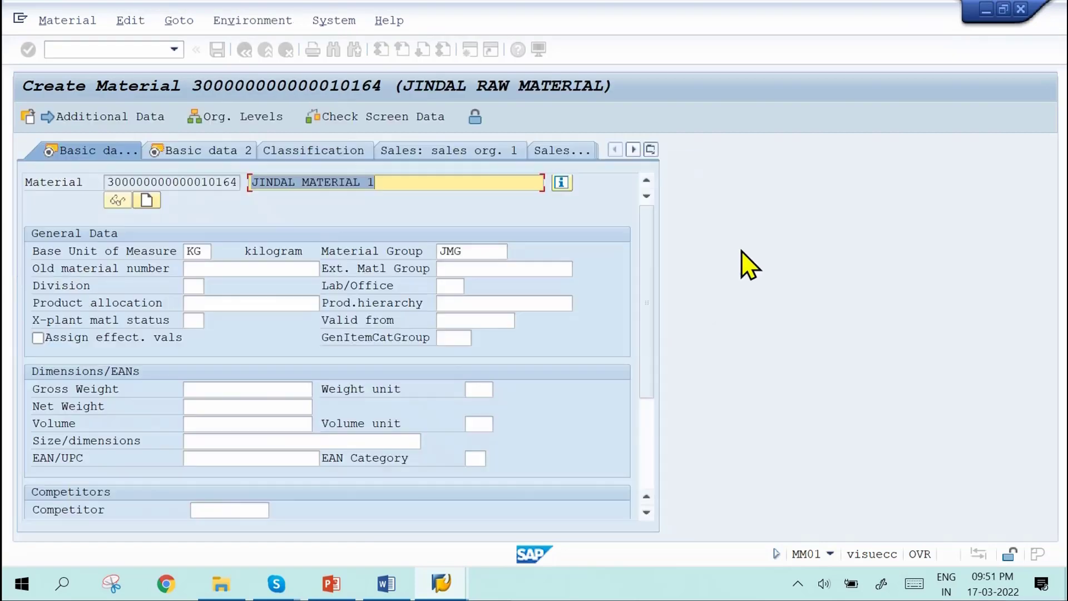
# Step: Change the material description to JINDAL MATERIAL 4 and continue to the Basic Data 2 view
pyautogui.click(438, 184)
pyautogui.press('BackSpace')
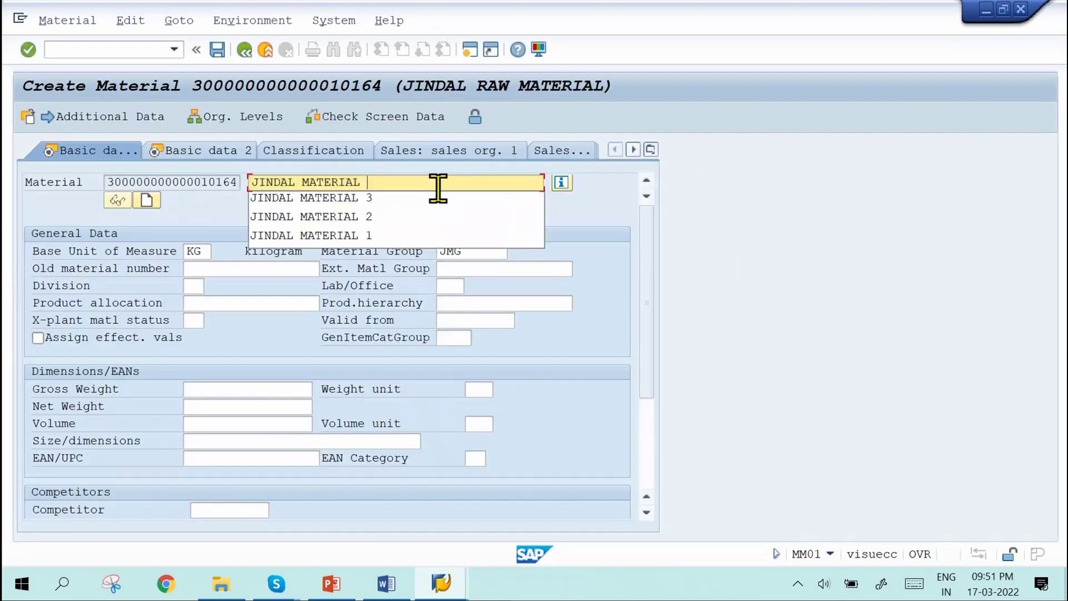
pyautogui.write('4')
pyautogui.press('Return')
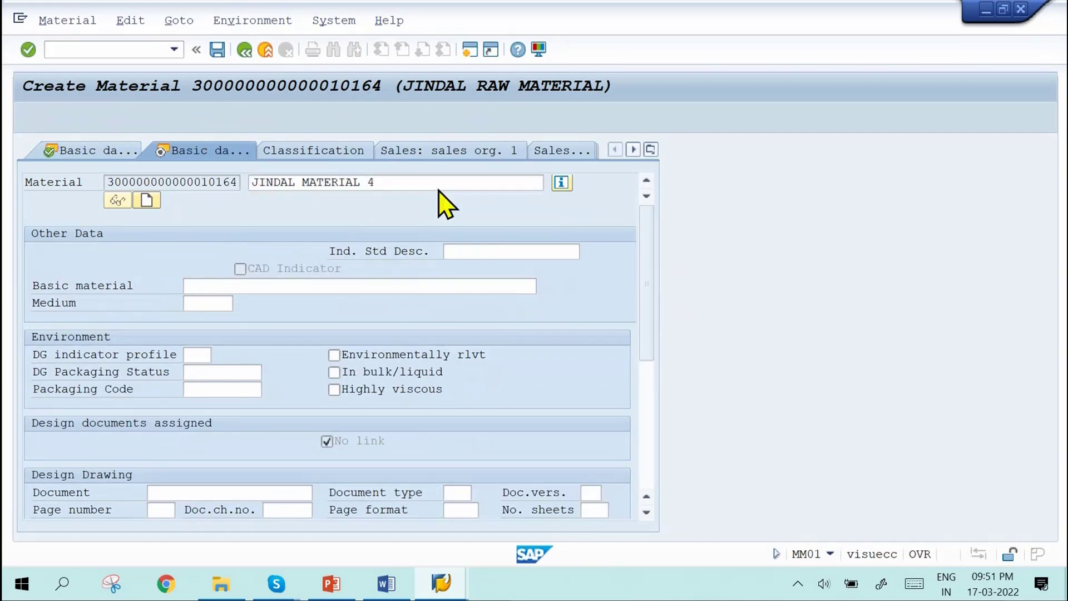
# Step: Accept the copied values in the remaining purchasing, plant data / storage and accounting views, and save JINDAL MATERIAL 4
pyautogui.press('Return')
pyautogui.press('Return')
pyautogui.press('Return')
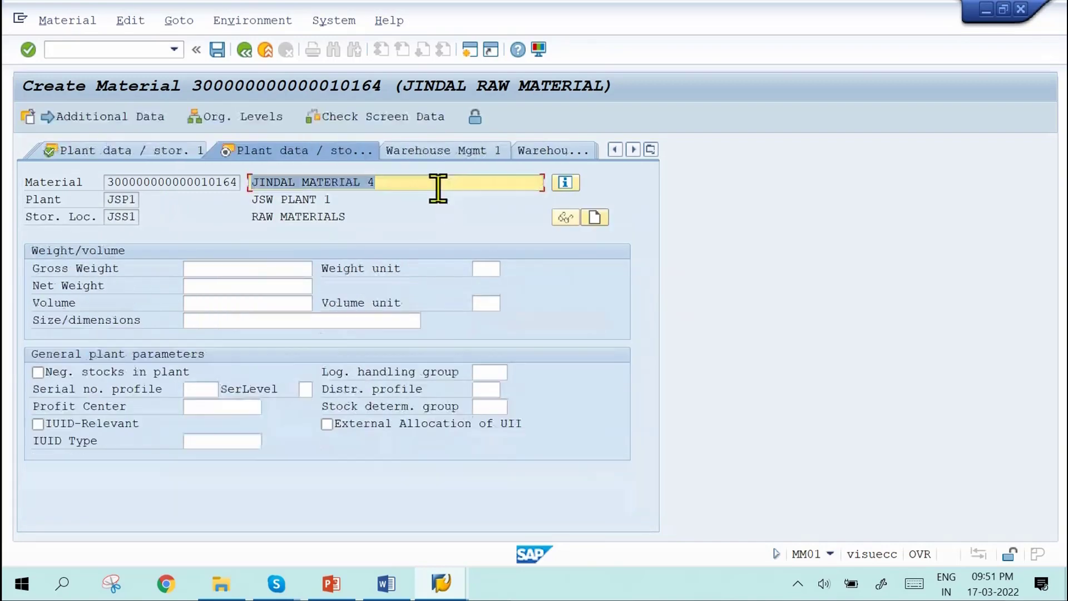
pyautogui.press('Return')
pyautogui.press('Return')
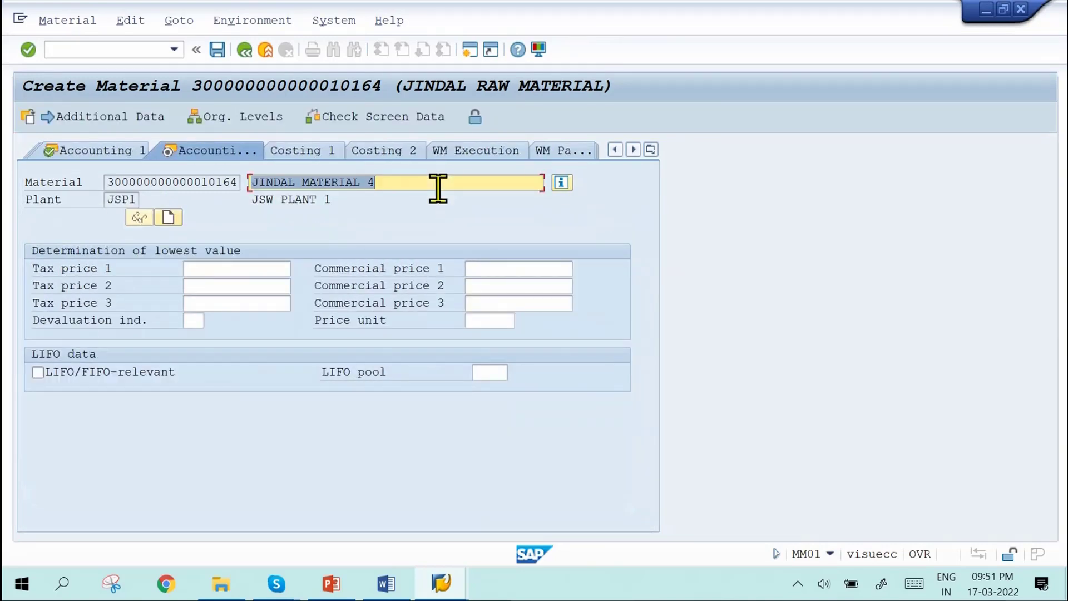
pyautogui.press('Return')
pyautogui.press('Return')
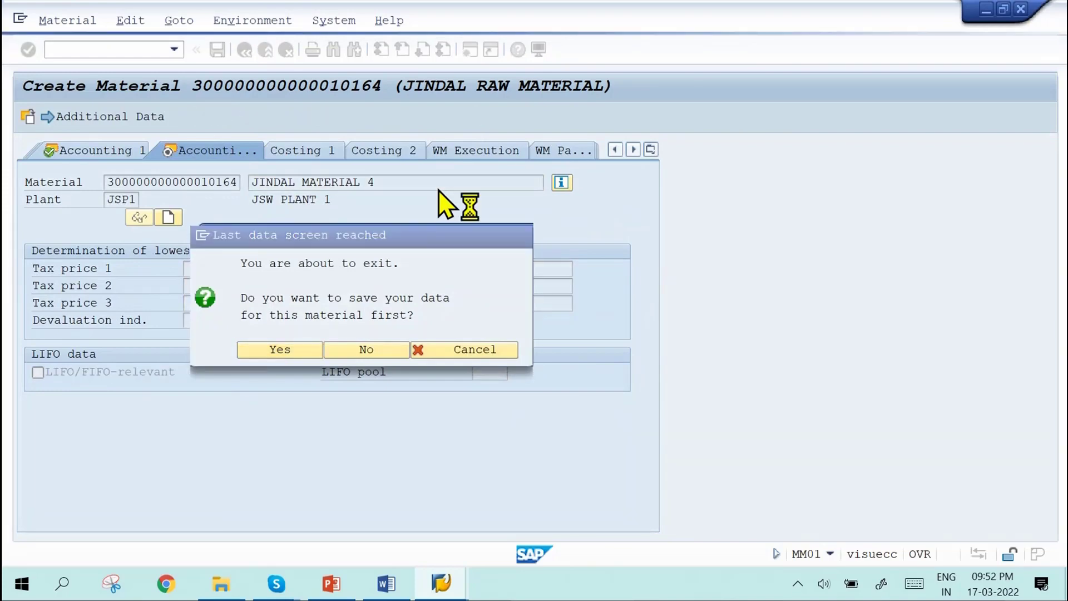
# Step: Switch to the 10.00 Batch Data document in Word
pyautogui.moveTo(397, 584)
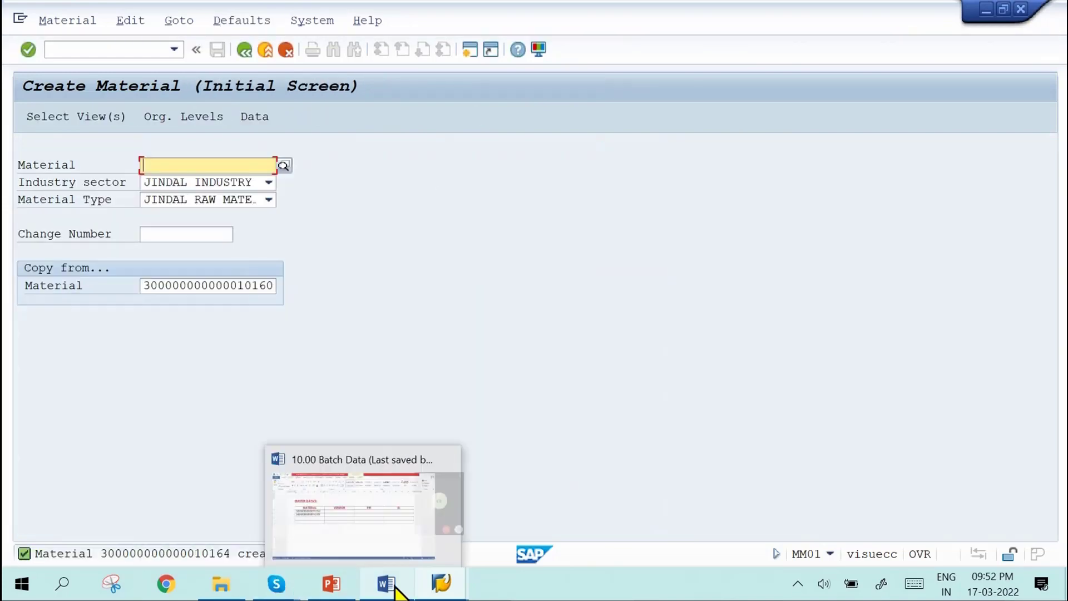
pyautogui.click(394, 541)
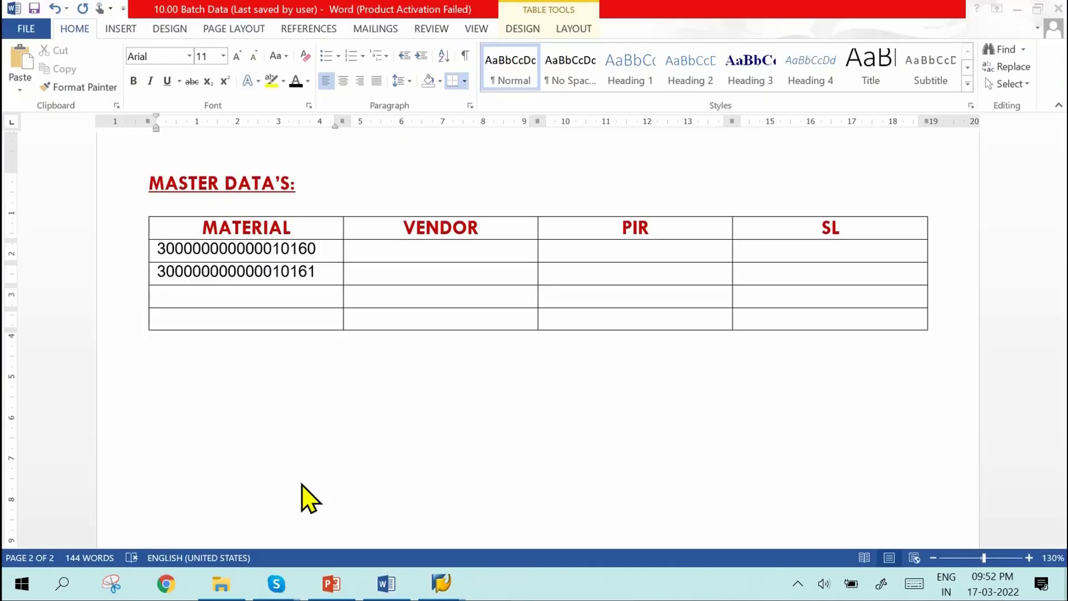
pyautogui.moveTo(158, 271); pyautogui.dragTo(262, 286)
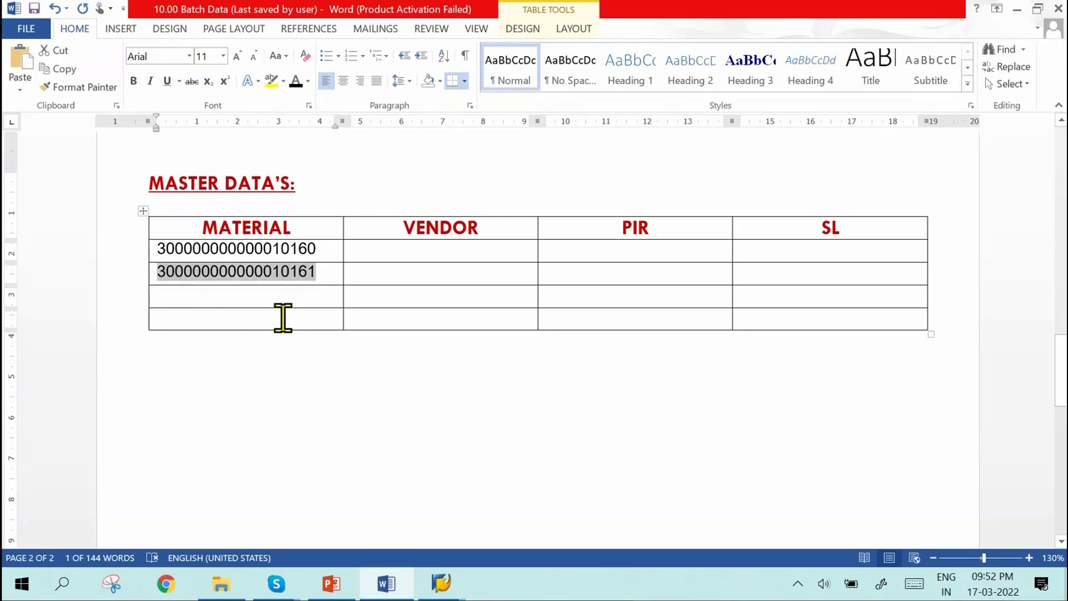
pyautogui.write('V')
pyautogui.press('Down')
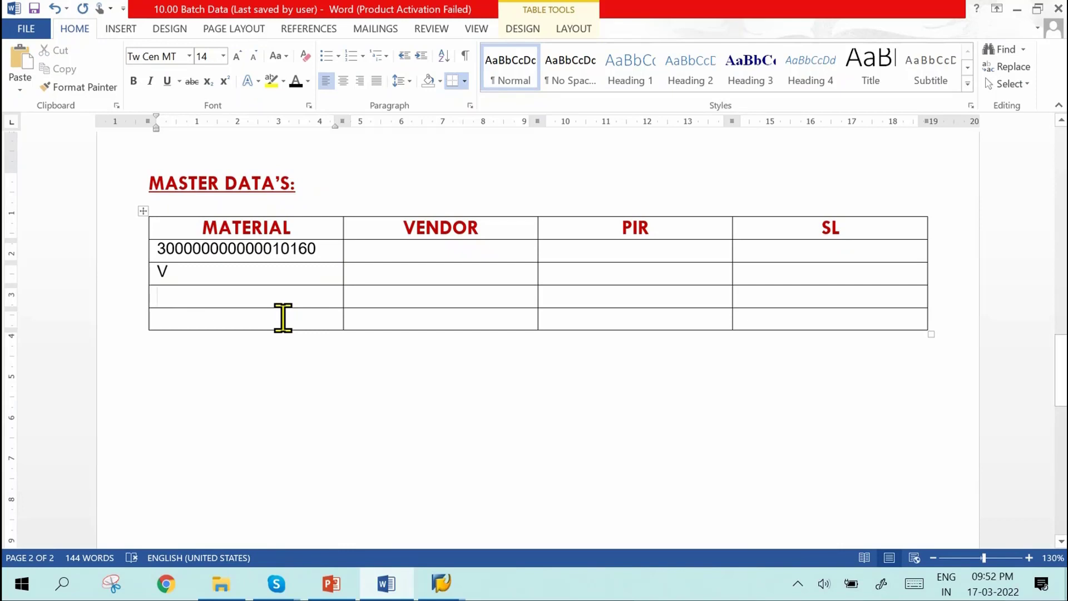
pyautogui.hotkey('ctrl', 'z')
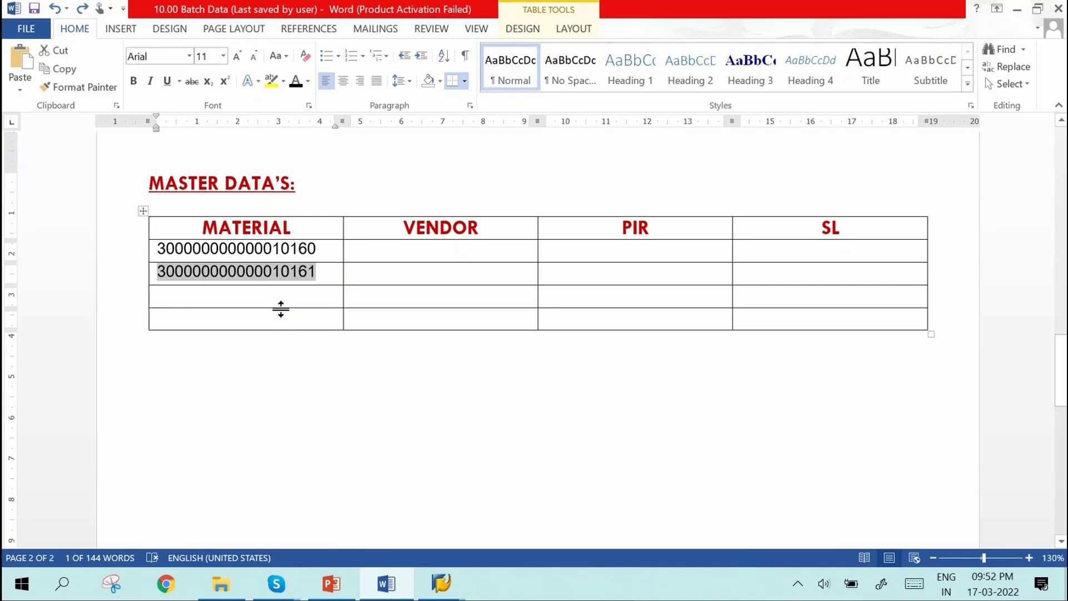
pyautogui.press('Down')
pyautogui.moveTo(330, 268); pyautogui.dragTo(125, 275)
pyautogui.hotkey('ctrl', 'c')
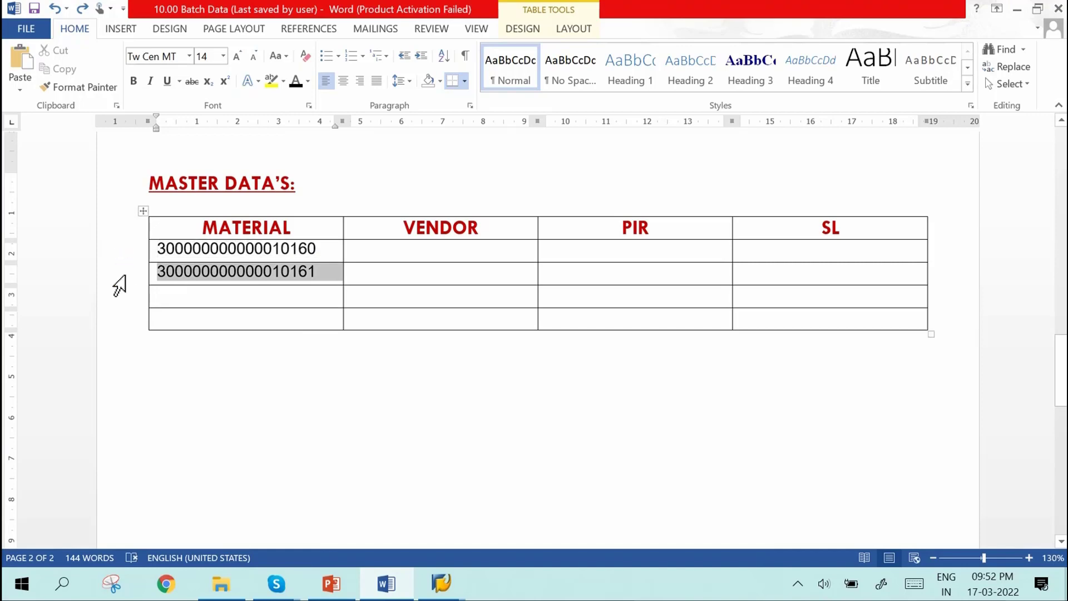
pyautogui.click(246, 295)
pyautogui.hotkey('ctrl', 'v')
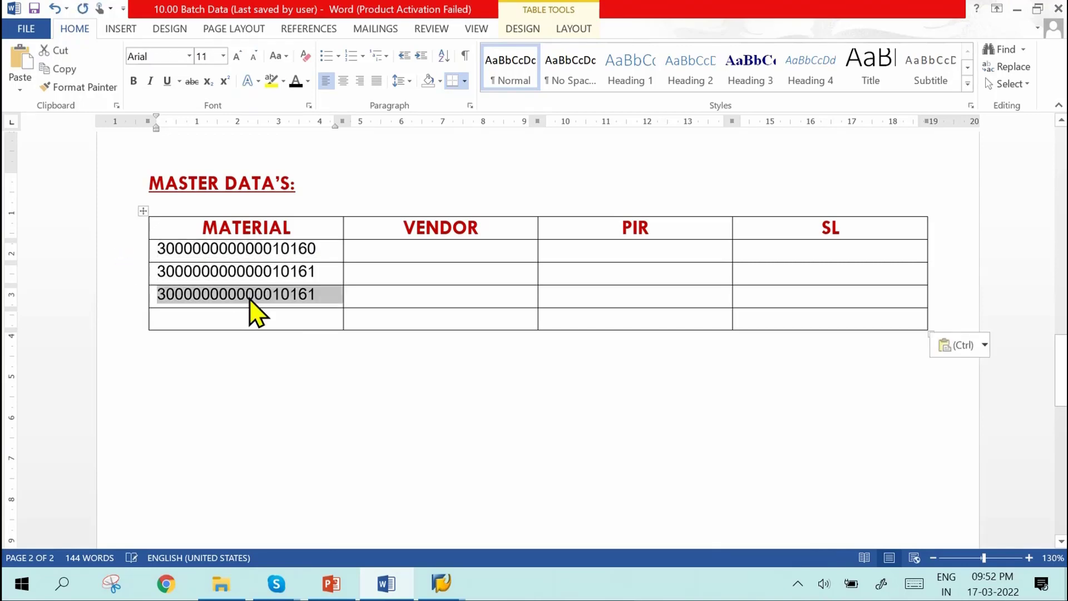
pyautogui.click(241, 323)
pyautogui.hotkey('ctrl', 'v')
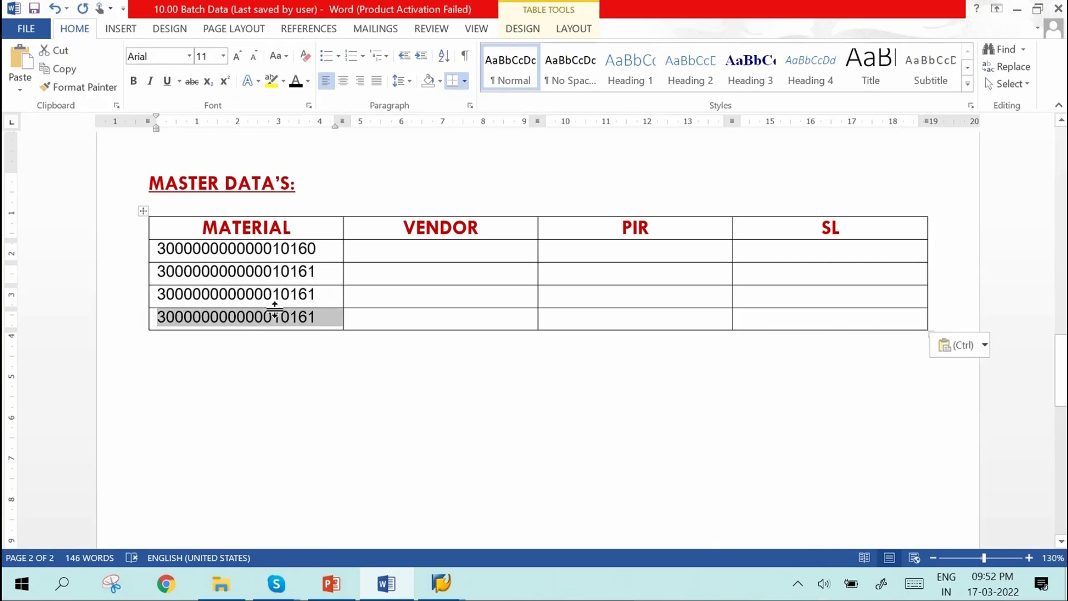
pyautogui.click(321, 292)
pyautogui.press('BackSpace')
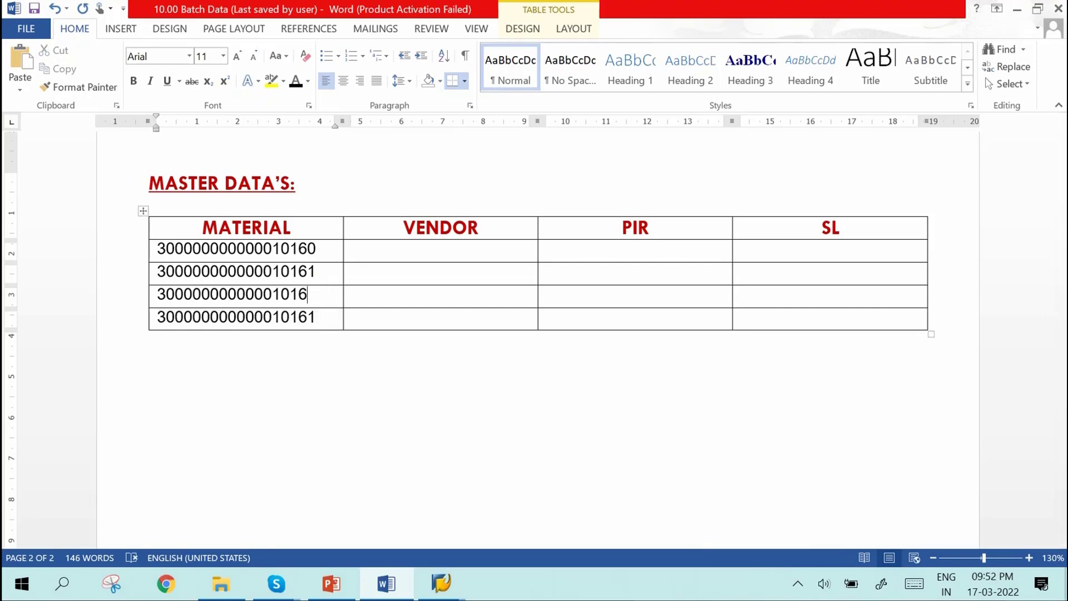
pyautogui.write('2')
pyautogui.click(439, 585)
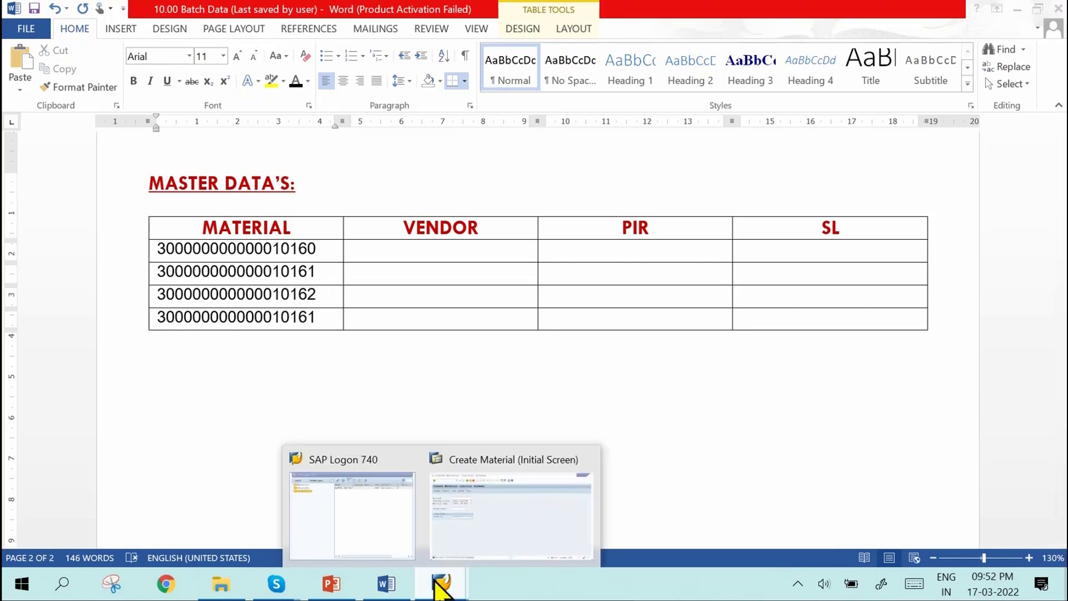
pyautogui.click(448, 519)
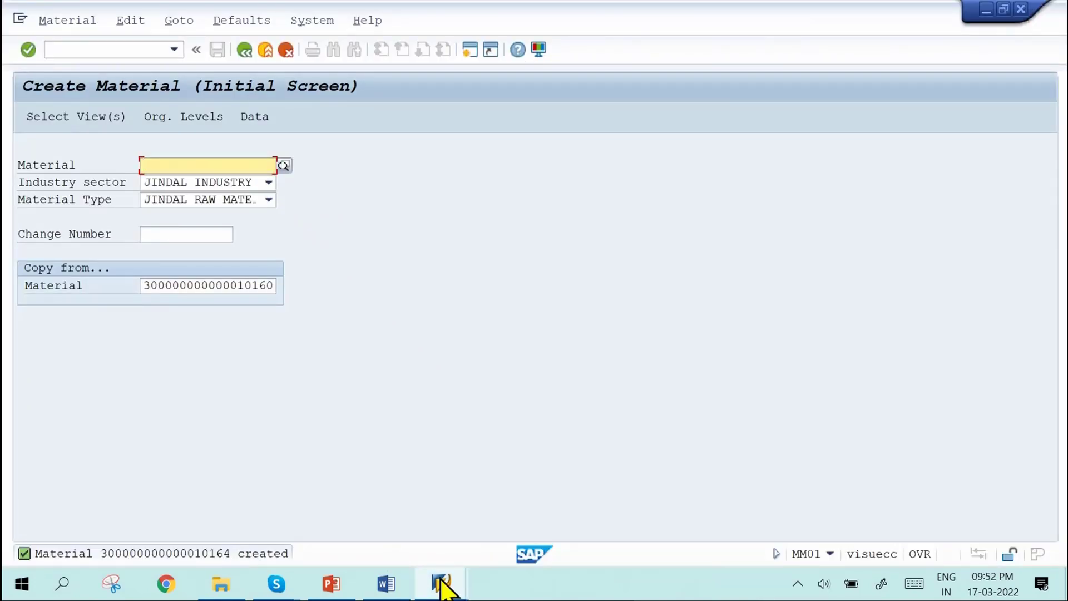
pyautogui.moveTo(444, 593)
pyautogui.moveTo(389, 585)
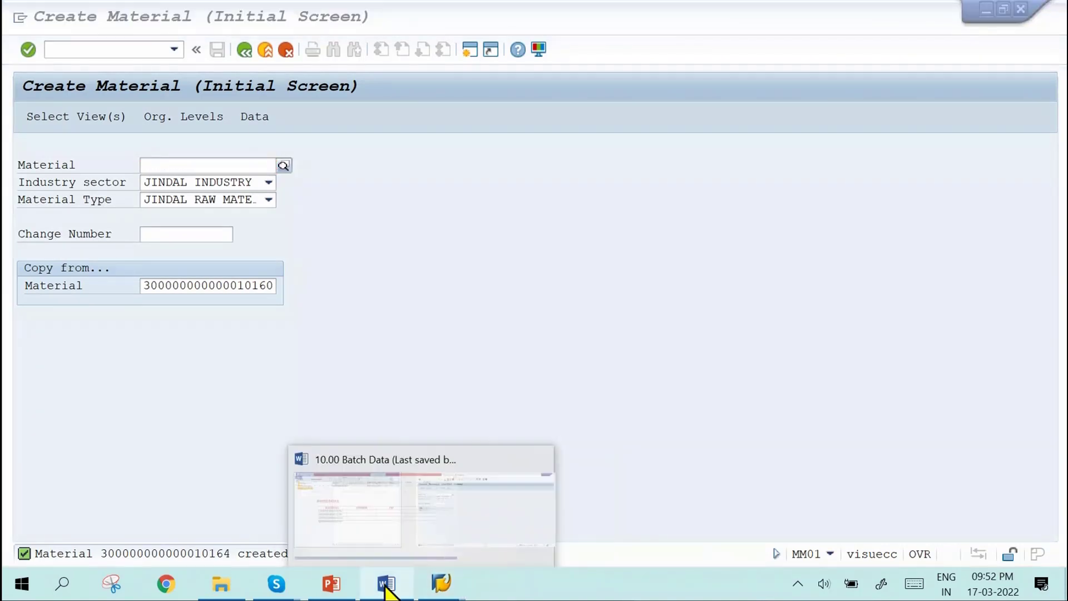
pyautogui.click(380, 523)
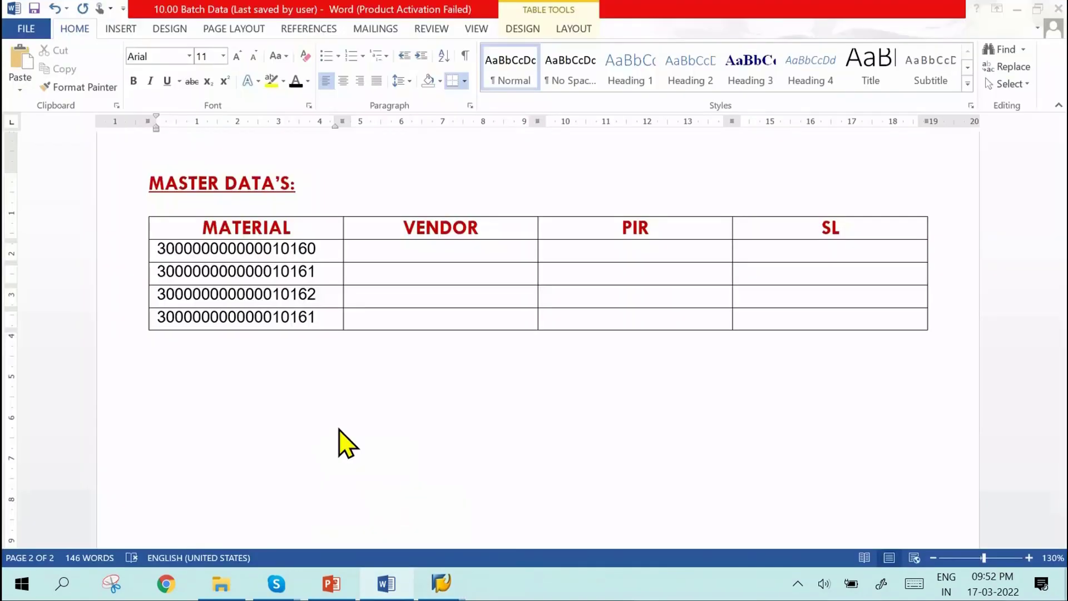
pyautogui.click(327, 316)
pyautogui.press('BackSpace')
pyautogui.write('4')
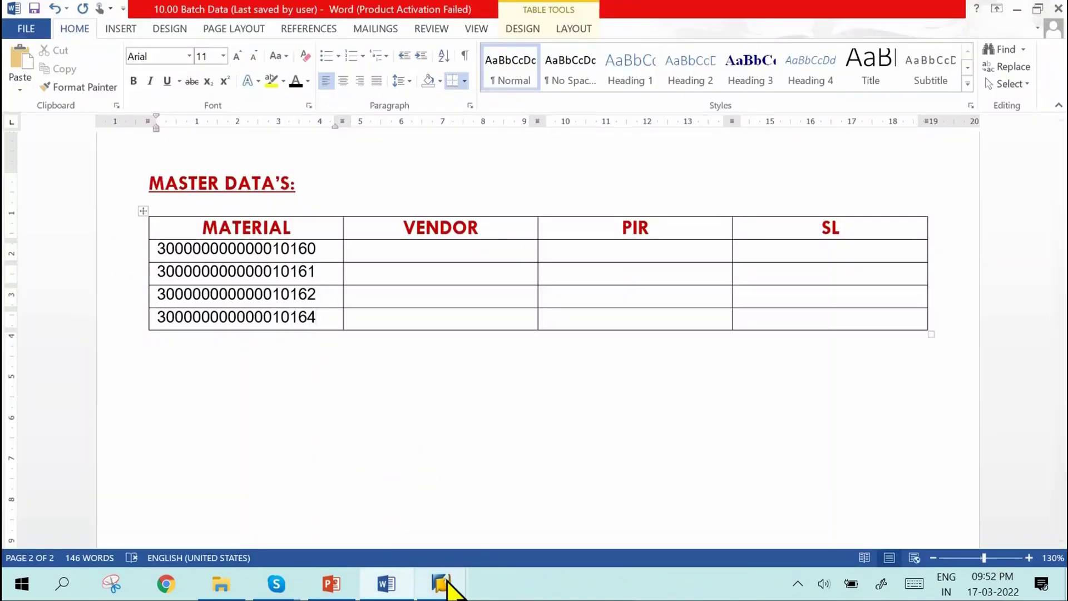
# Step: Switch back to SAP and open the Materials List transaction with /NMM60
pyautogui.moveTo(445, 586)
pyautogui.click(454, 534)
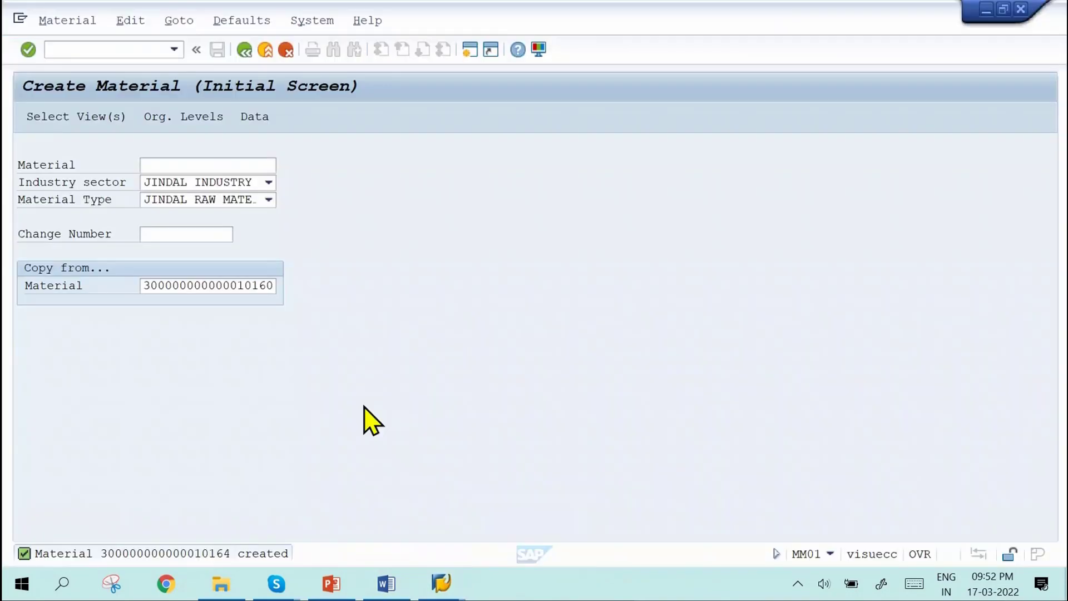
pyautogui.click(138, 48)
pyautogui.write('/N')
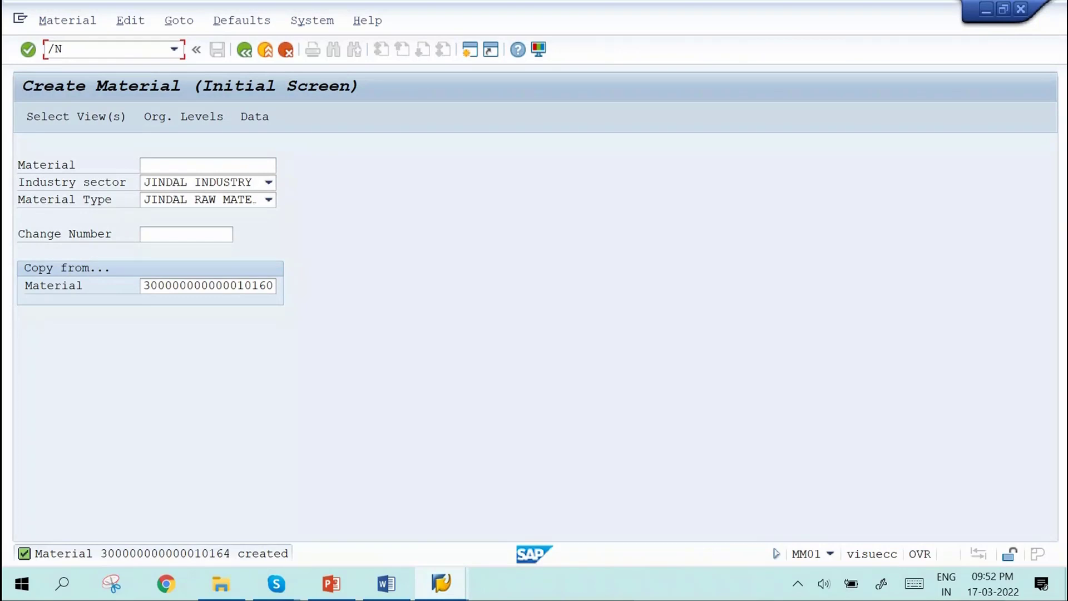
pyautogui.write('MM60')
pyautogui.press('Return')
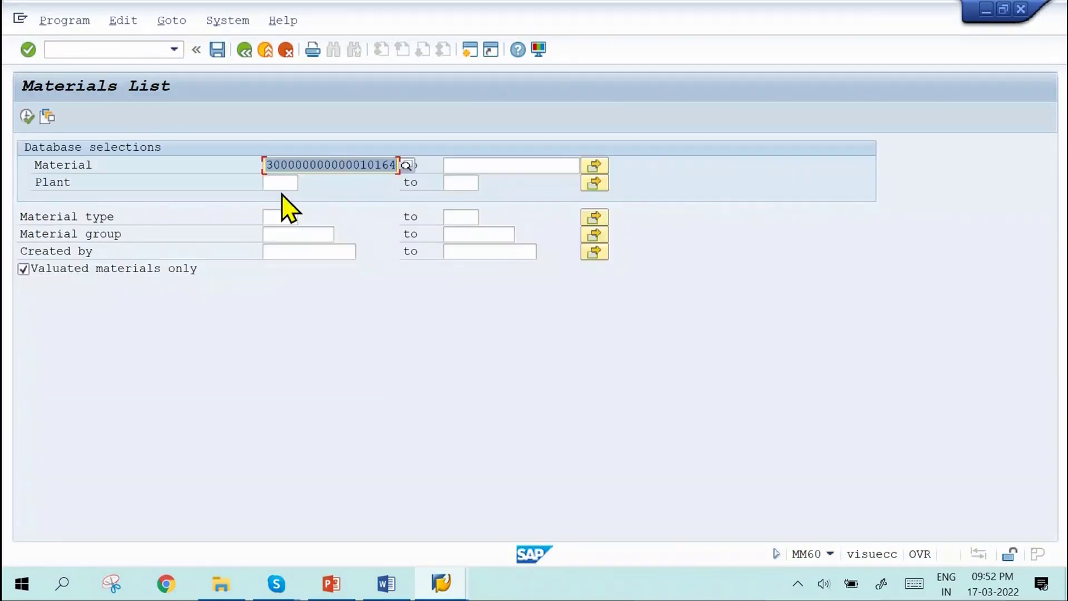
# Step: Clear the preset material number and set the plant selection to JSP1
pyautogui.press('Delete')
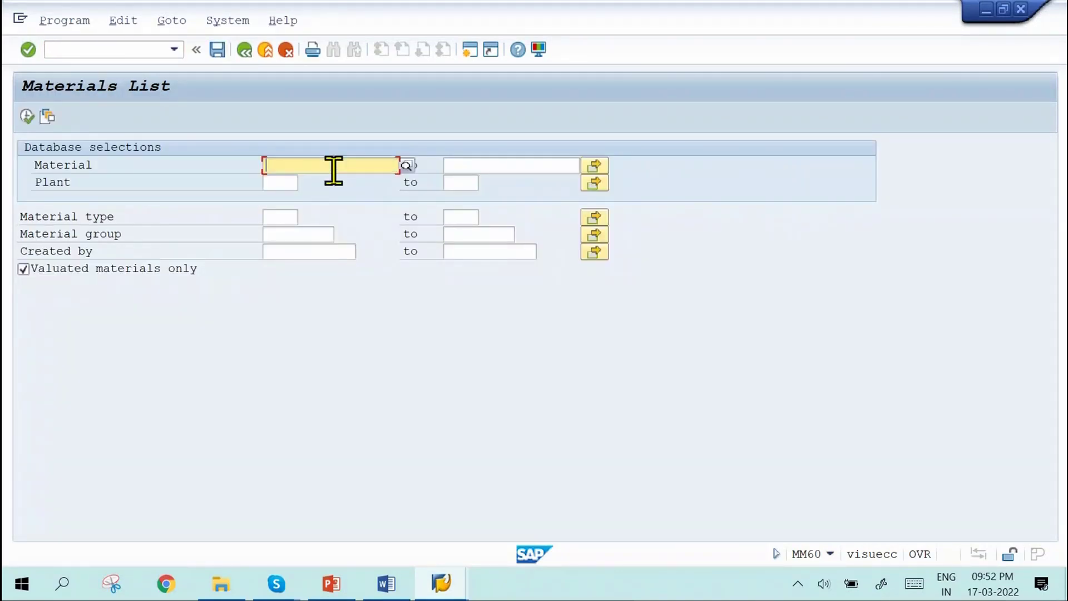
pyautogui.click(284, 182)
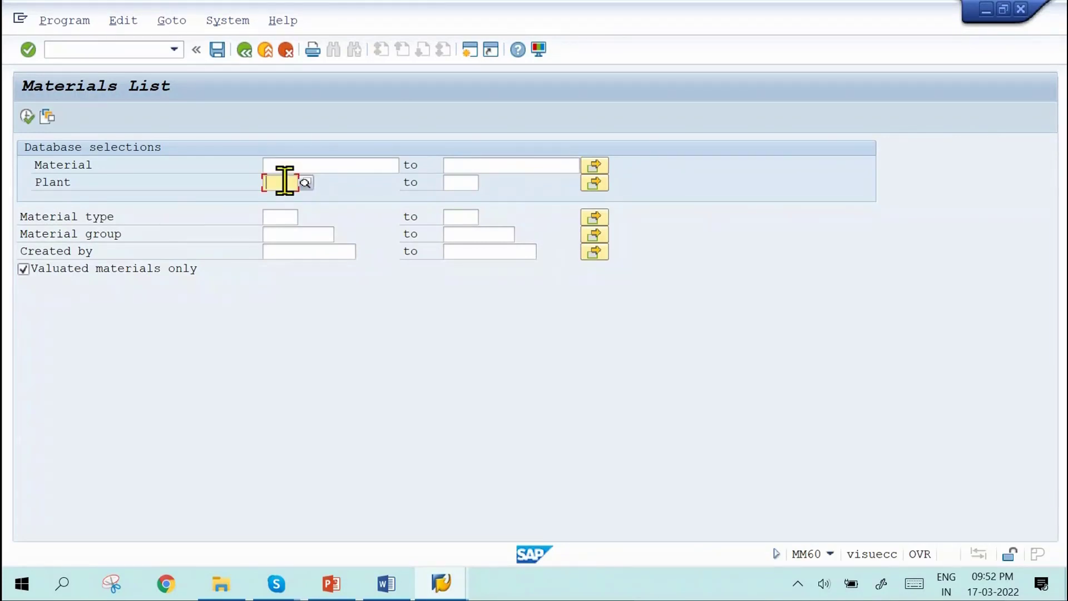
pyautogui.click(284, 182)
pyautogui.press('Down')
pyautogui.press('Down')
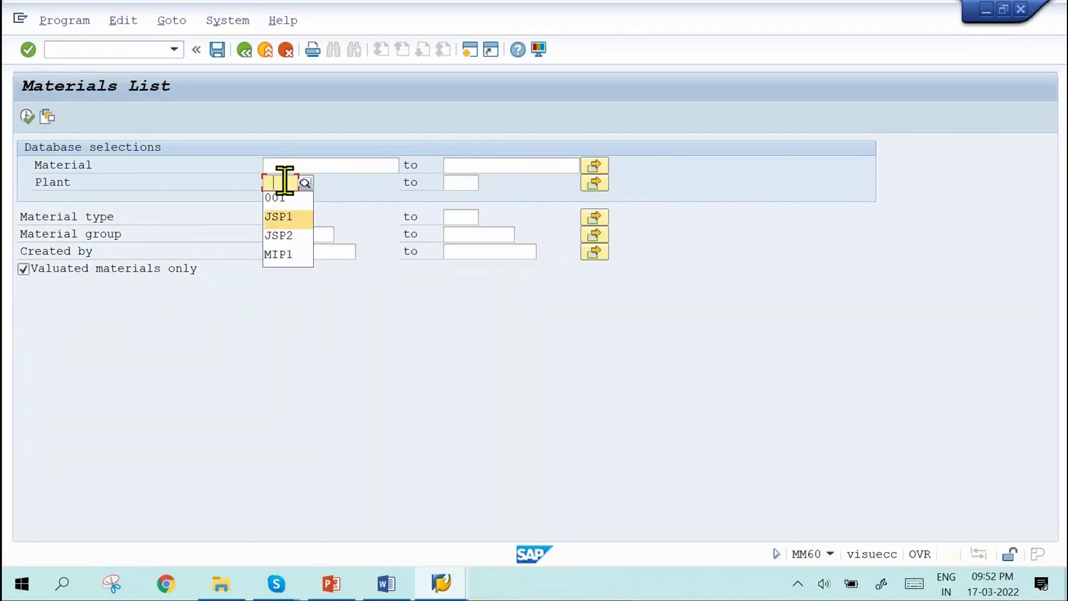
pyautogui.press('Return')
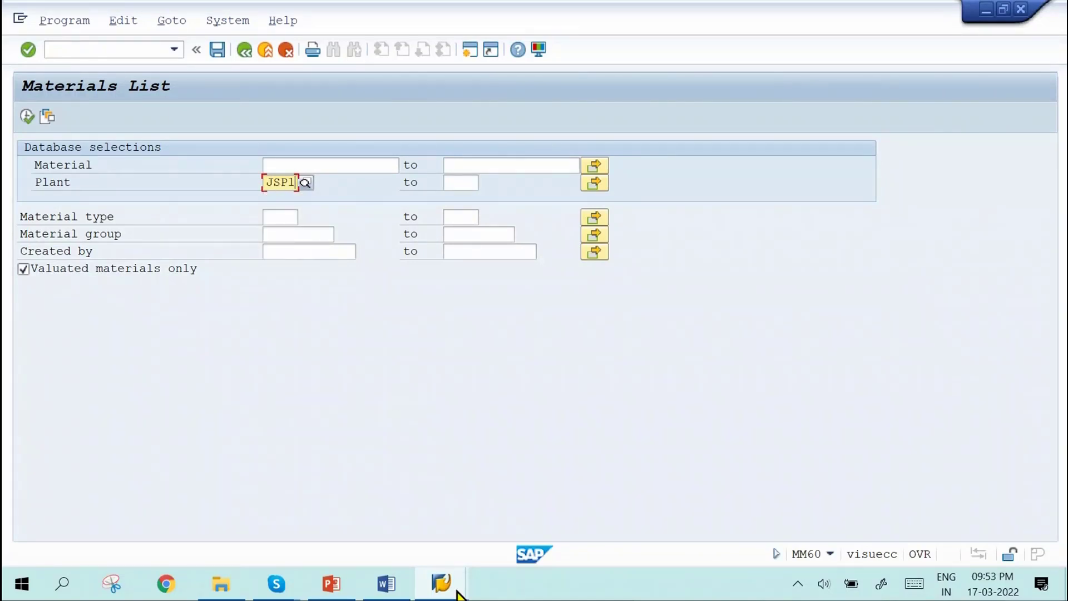
pyautogui.moveTo(384, 592)
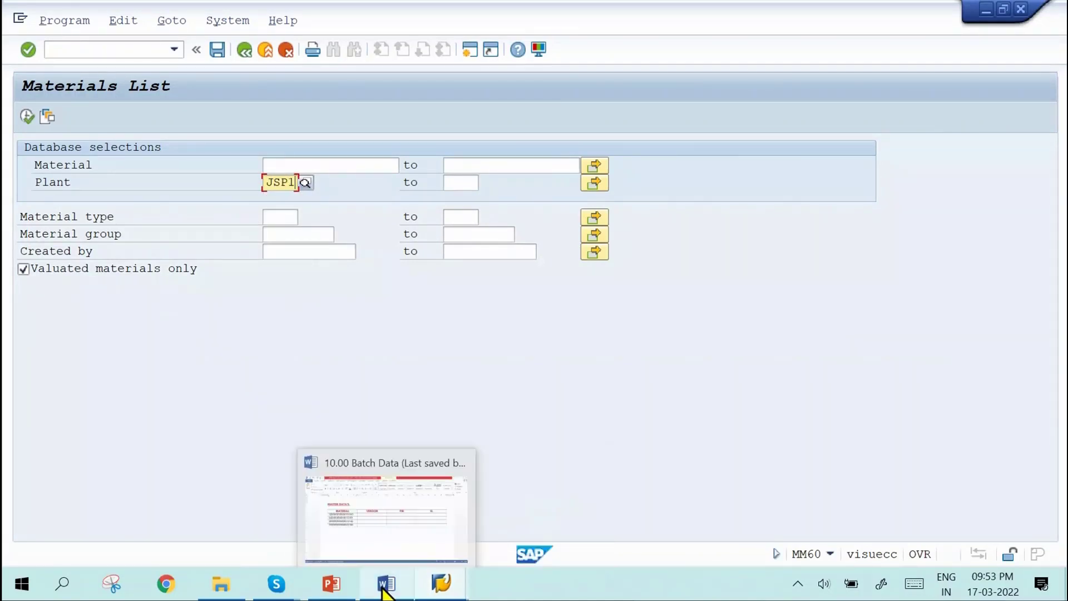
pyautogui.click(388, 537)
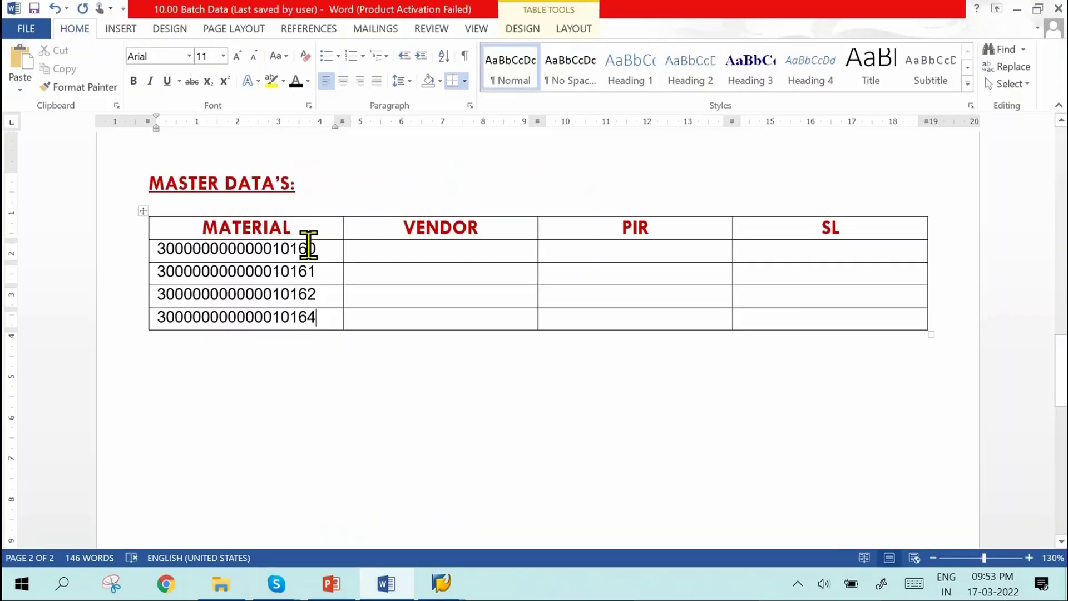
pyautogui.click(153, 251)
pyautogui.hotkey('ctrl', 'c')
pyautogui.hotkey('alt', 'Tab')
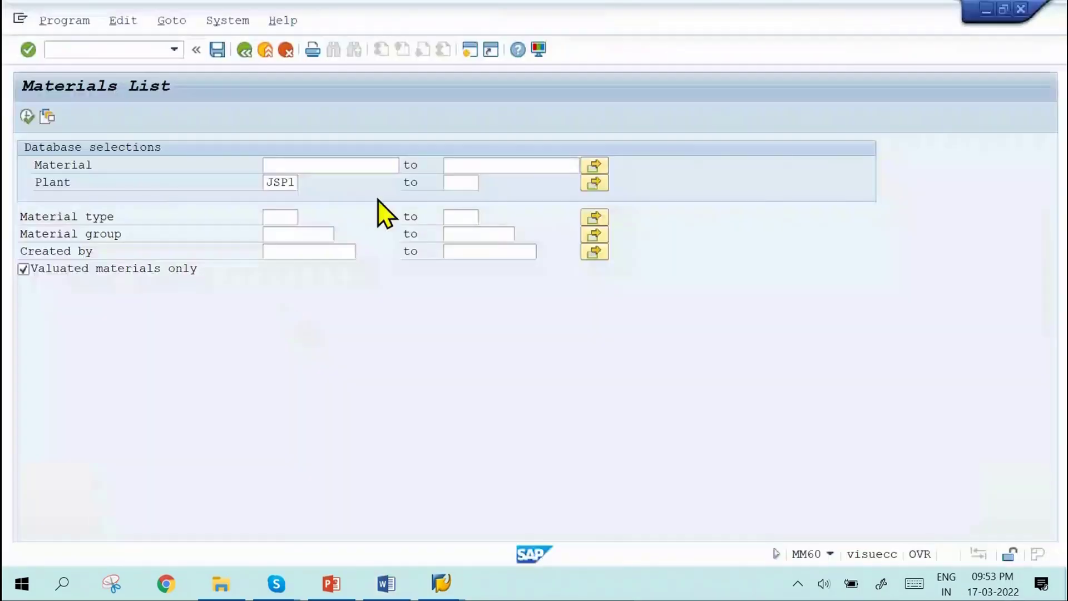
pyautogui.click(329, 166)
pyautogui.hotkey('ctrl', 'v')
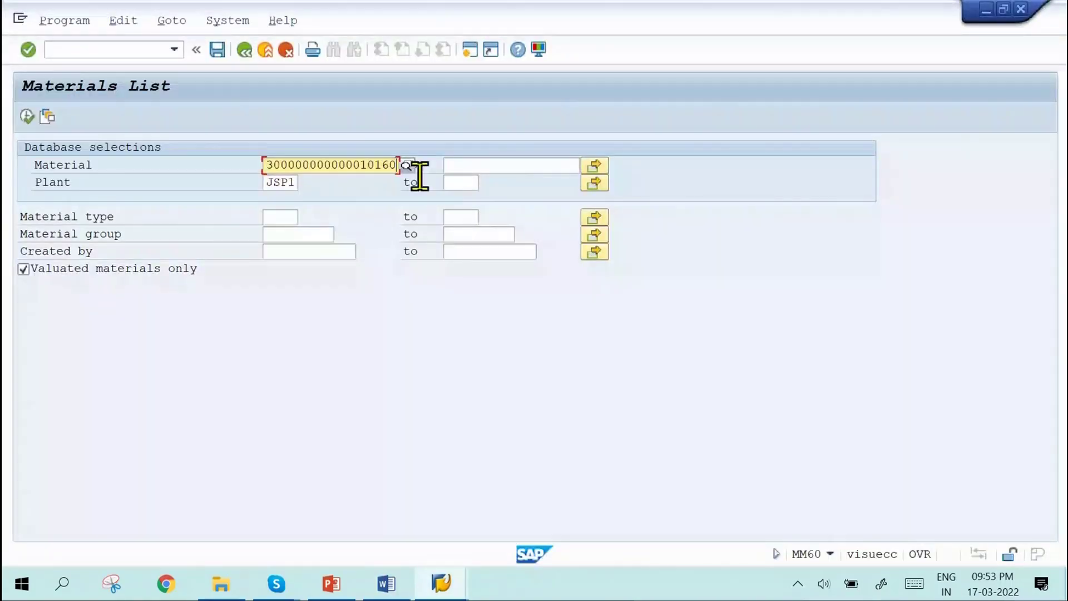
pyautogui.click(459, 165)
pyautogui.hotkey('ctrl', 'v')
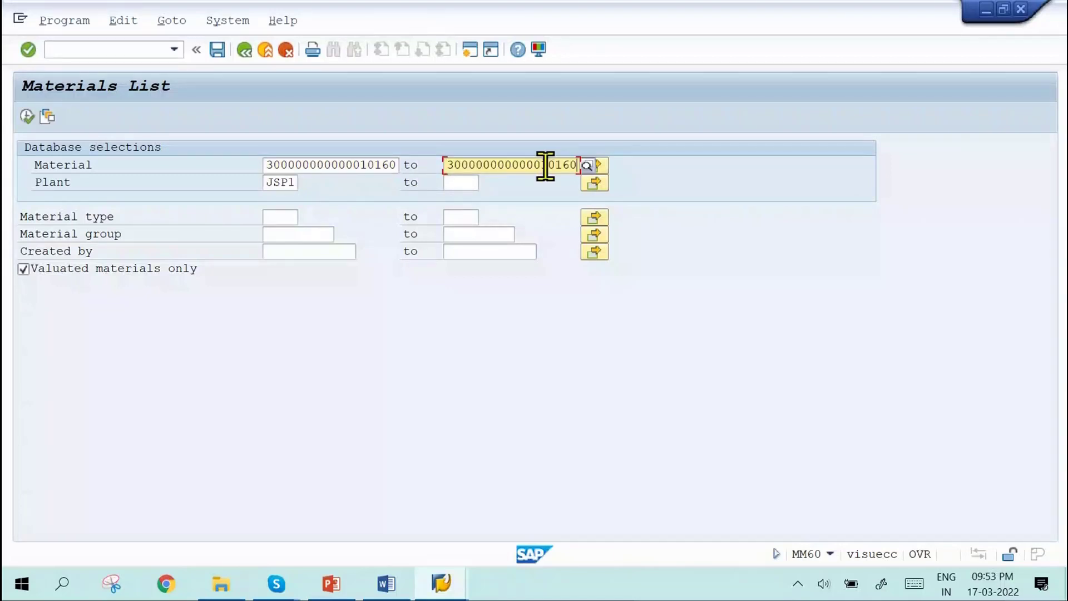
pyautogui.press('BackSpace')
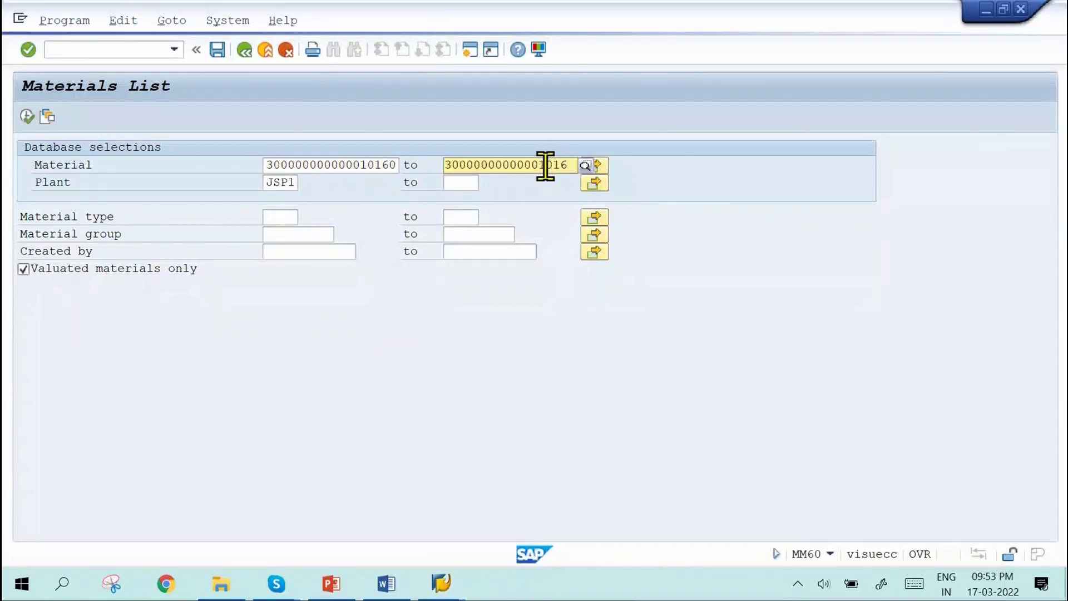
pyautogui.write('4')
pyautogui.press('Return')
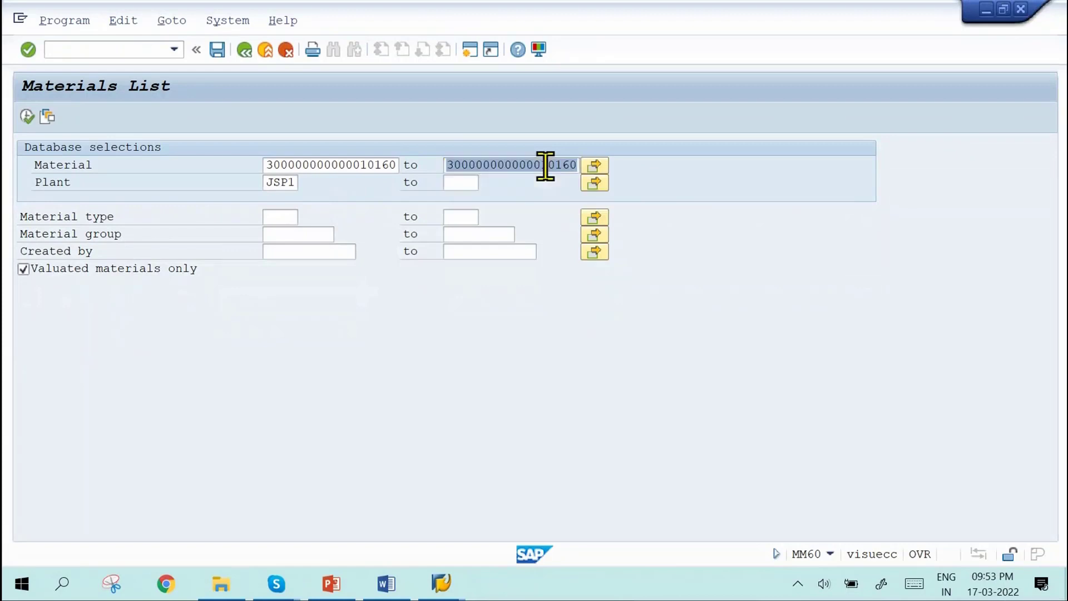
pyautogui.click(29, 119)
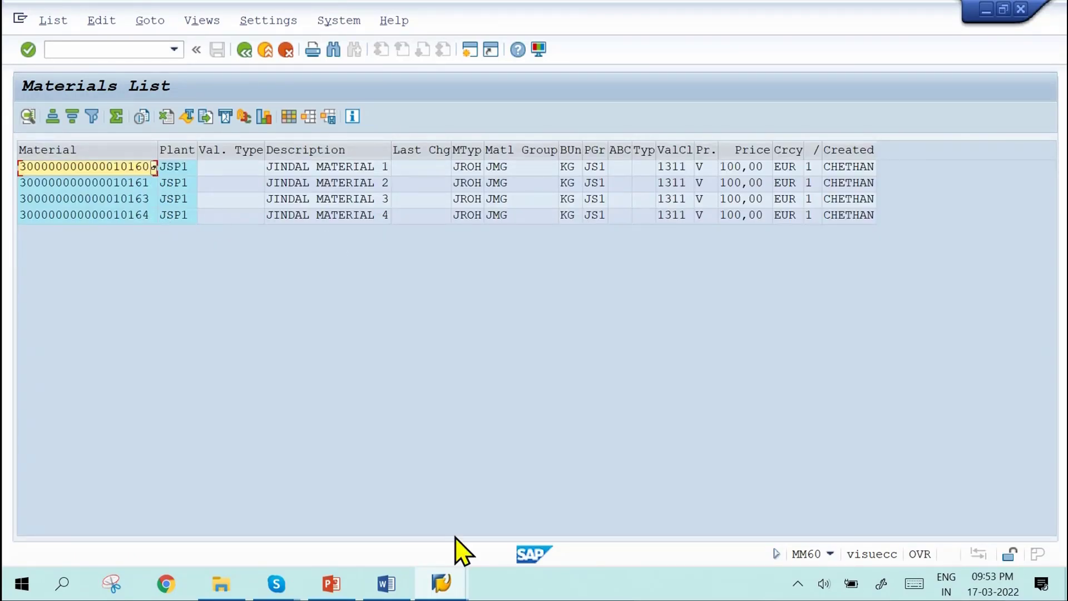
pyautogui.moveTo(443, 587)
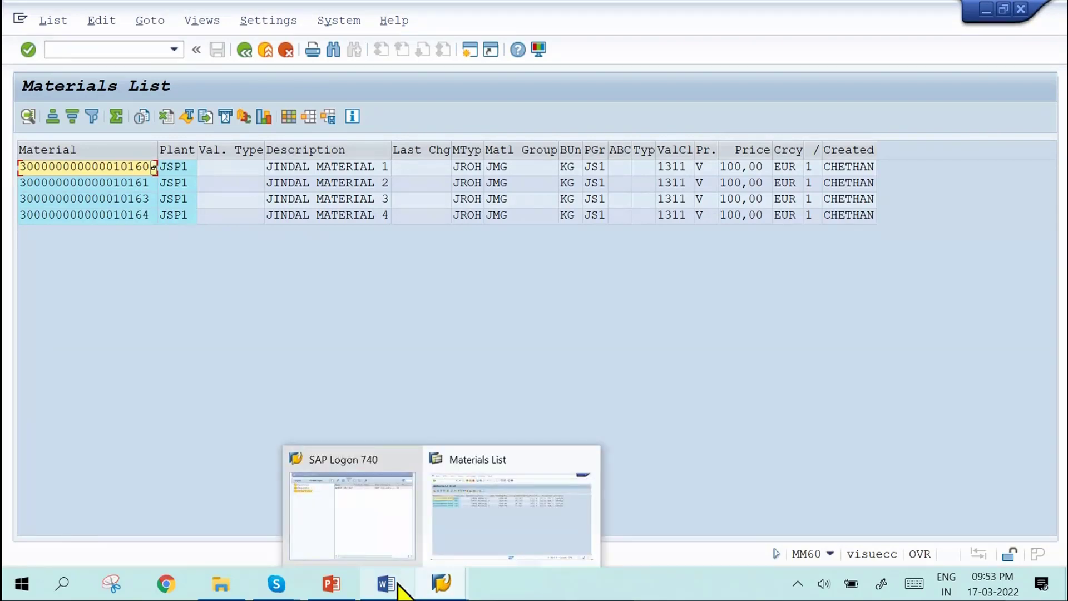
pyautogui.moveTo(386, 584)
pyautogui.click(396, 536)
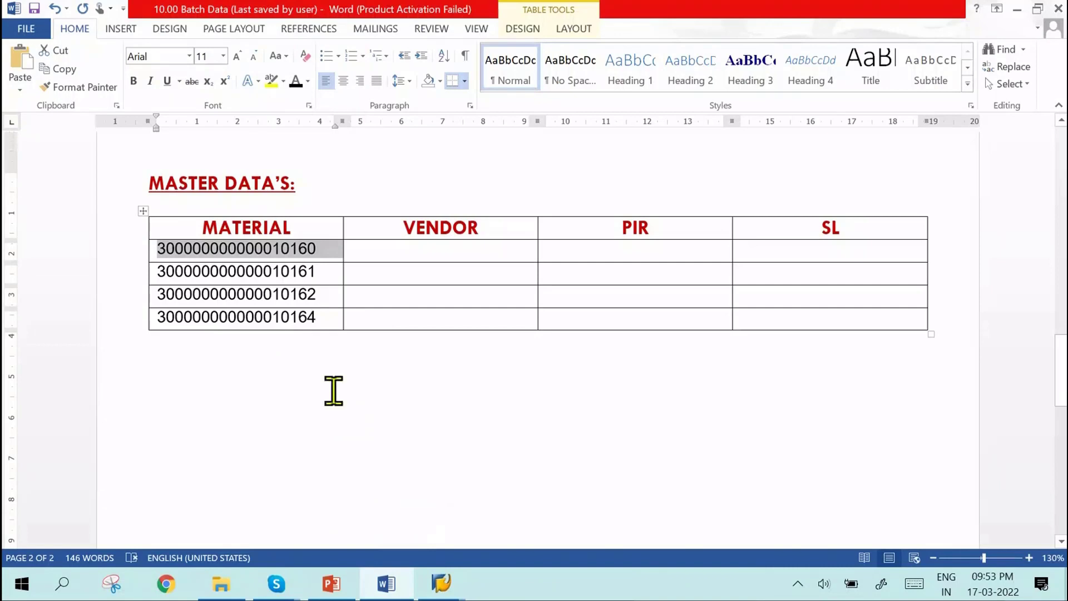
pyautogui.moveTo(440, 582)
pyautogui.click(467, 523)
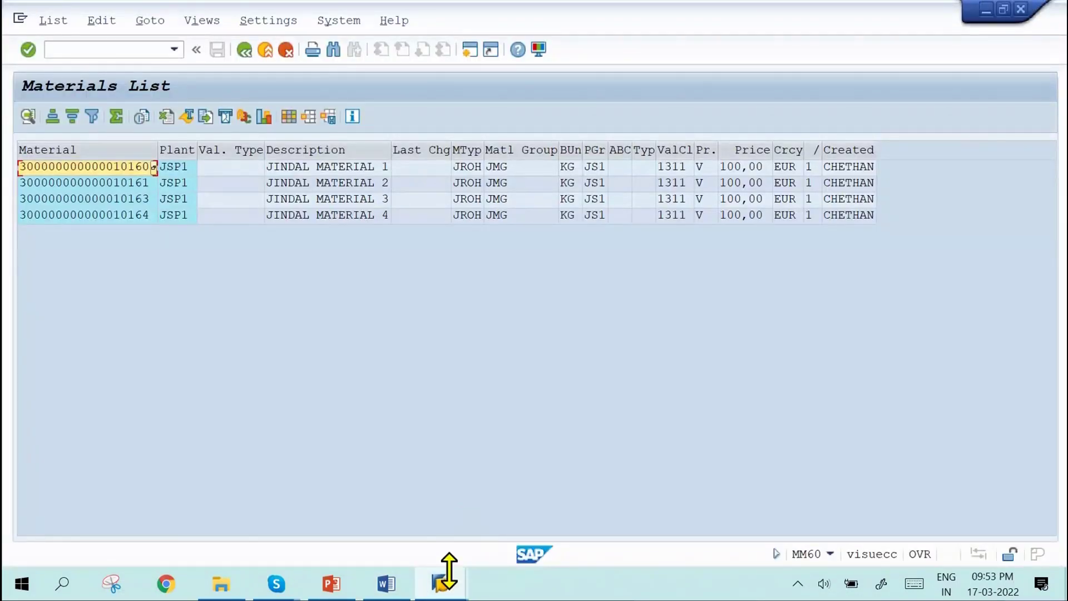
pyautogui.moveTo(446, 574)
pyautogui.click(402, 523)
pyautogui.moveTo(401, 583)
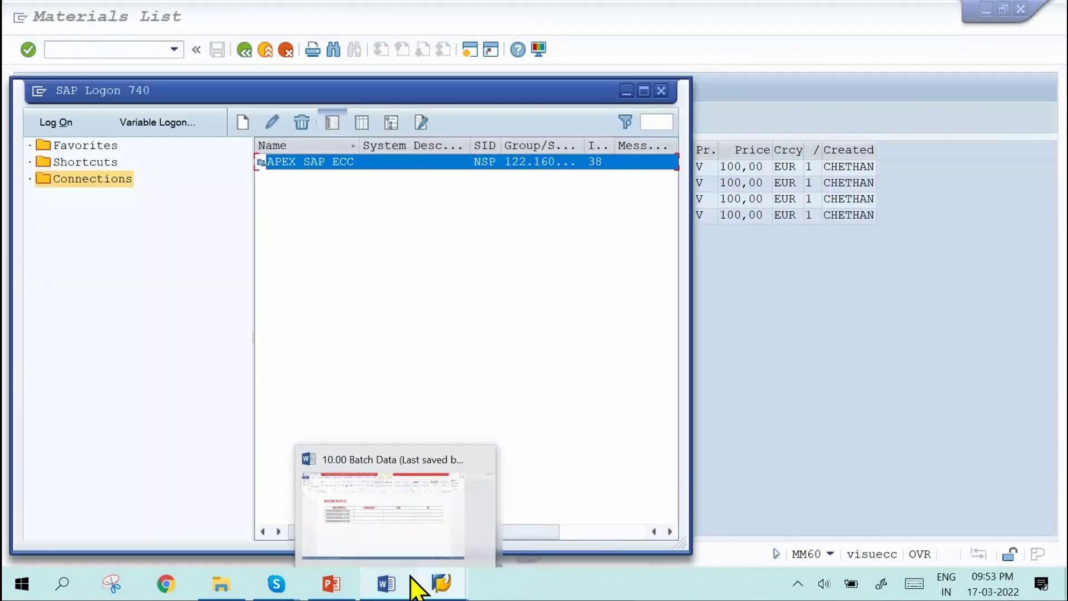
pyautogui.click(409, 520)
pyautogui.click(325, 295)
pyautogui.press('BackSpace')
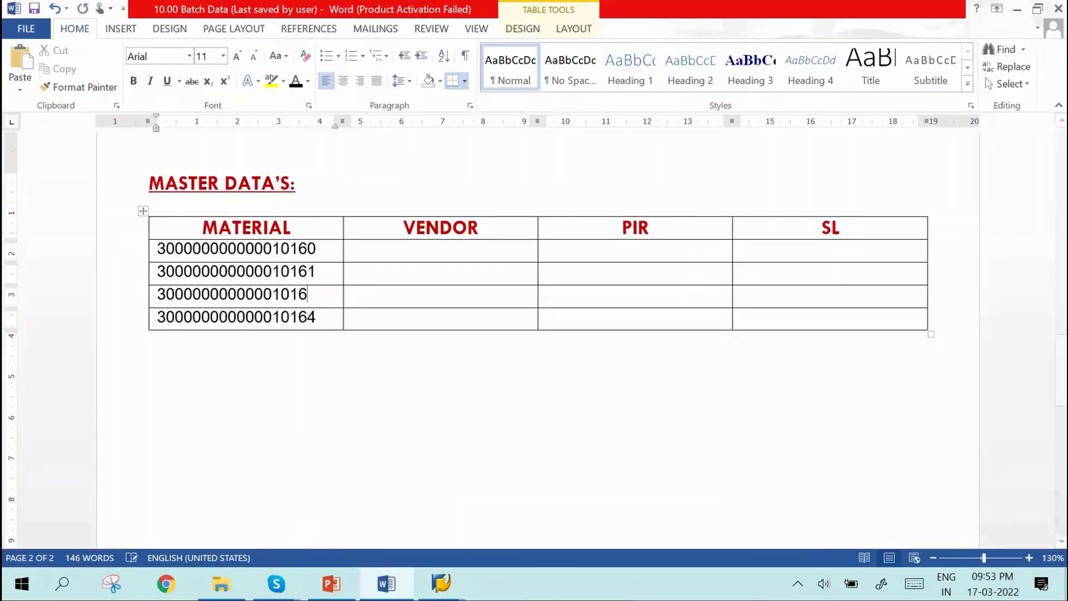
pyautogui.write('3')
# Step: Switch back to SAP and open the Create Vendor transaction with /NXK01
pyautogui.moveTo(441, 584)
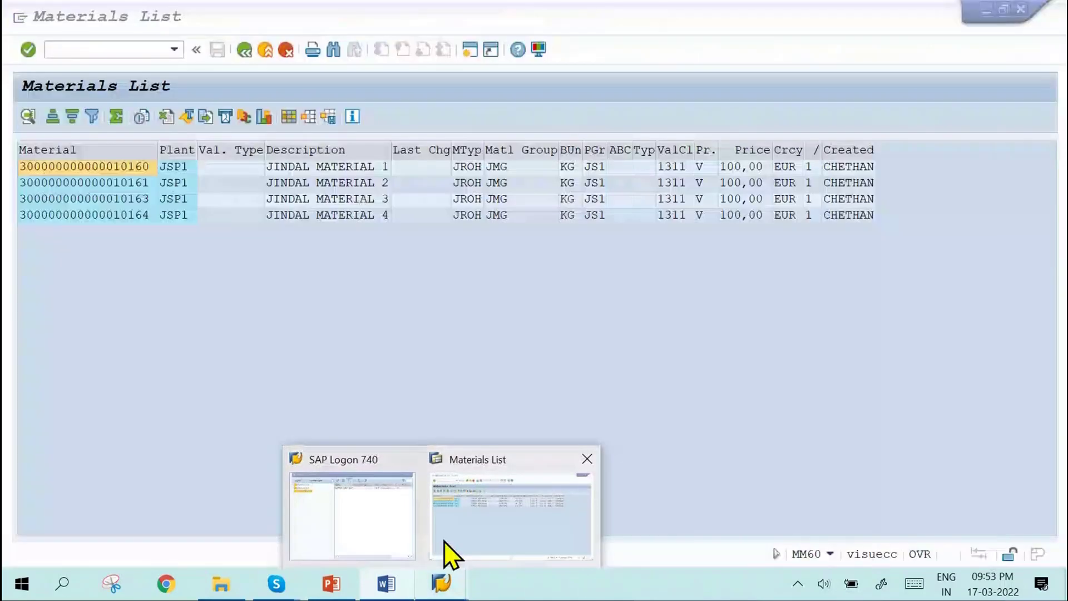
pyautogui.click(449, 551)
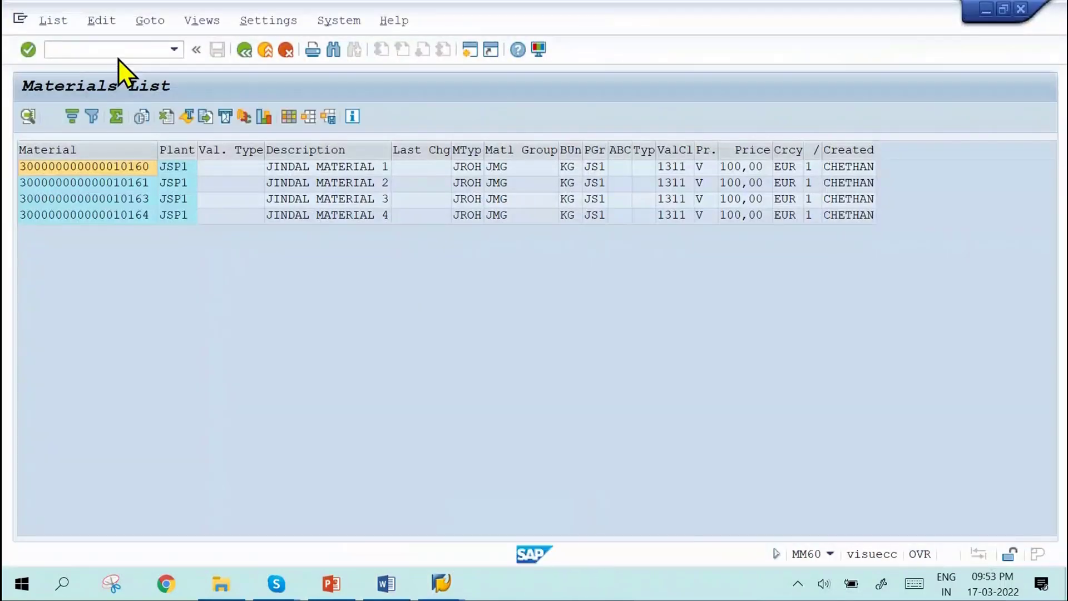
pyautogui.click(115, 48)
pyautogui.write('/N')
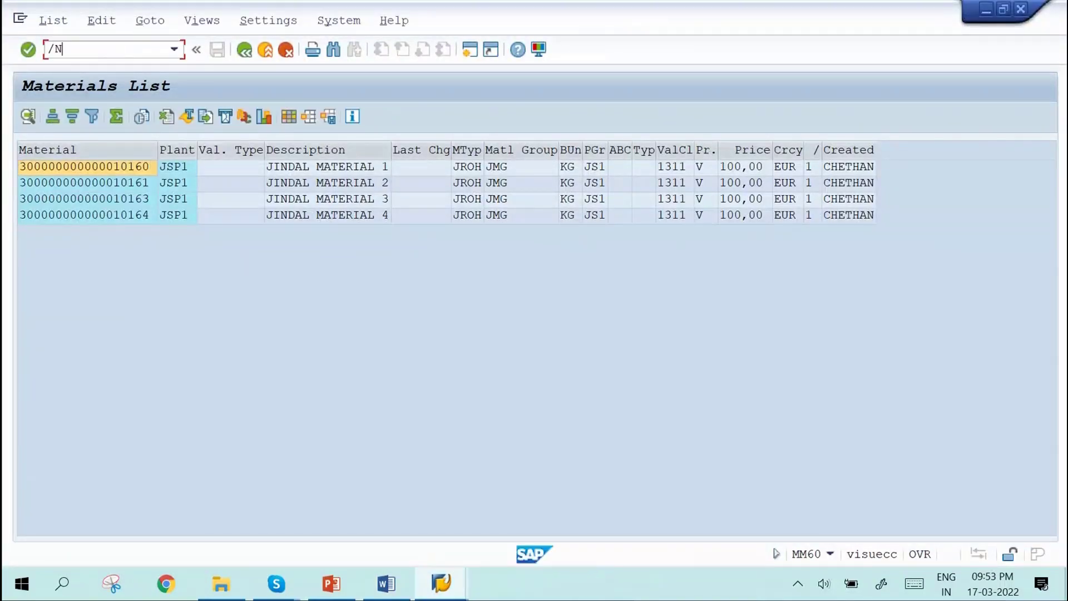
pyautogui.write('XK01')
pyautogui.press('Return')
# Step: Replace the preset company code with JSWL on the vendor initial screen
pyautogui.doubleClick(202, 199)
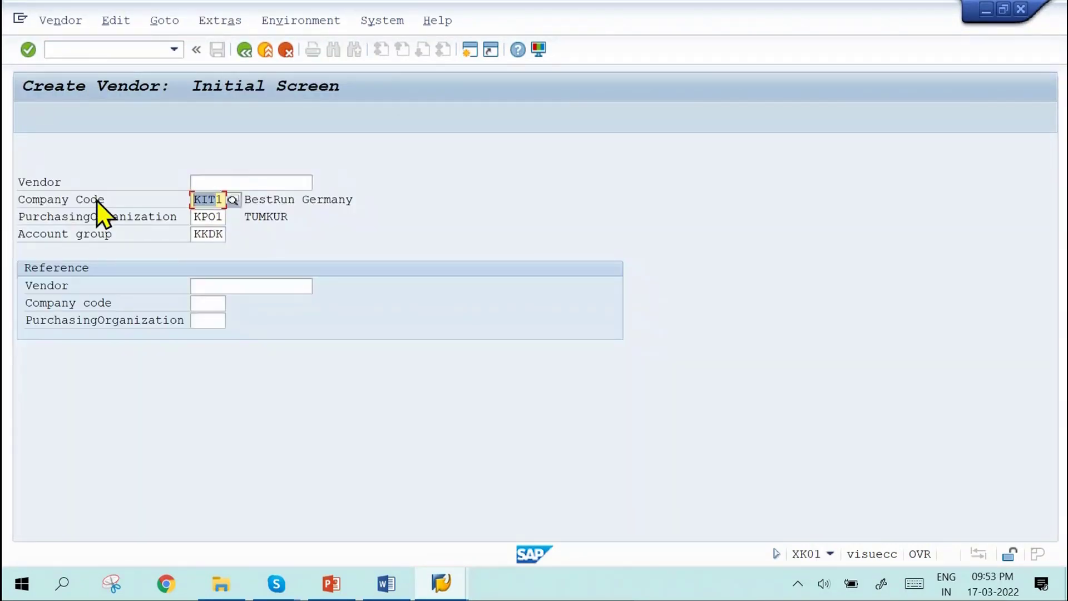
pyautogui.press('BackSpace')
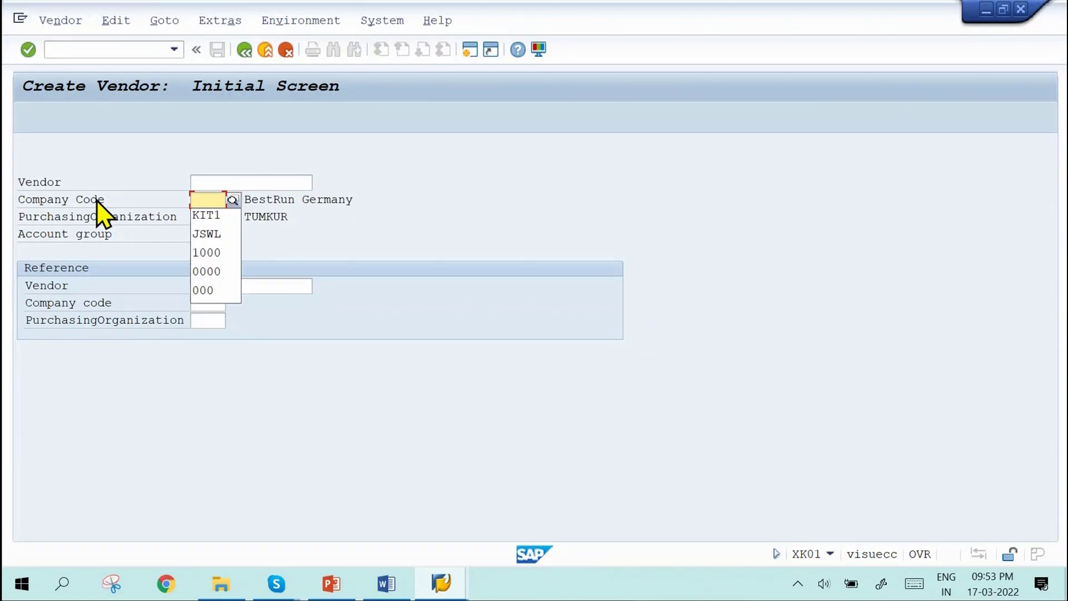
pyautogui.press('Down')
pyautogui.press('Down')
pyautogui.press('Return')
pyautogui.press('Tab')
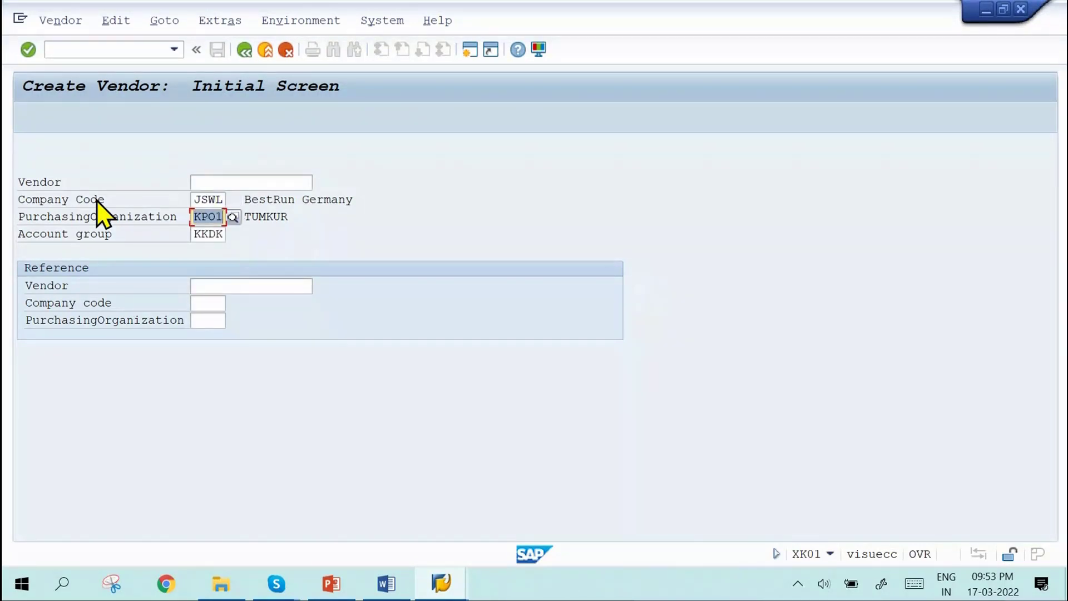
# Step: Replace the preset purchasing organization with jspo
pyautogui.press('BackSpace')
pyautogui.press('BackSpace')
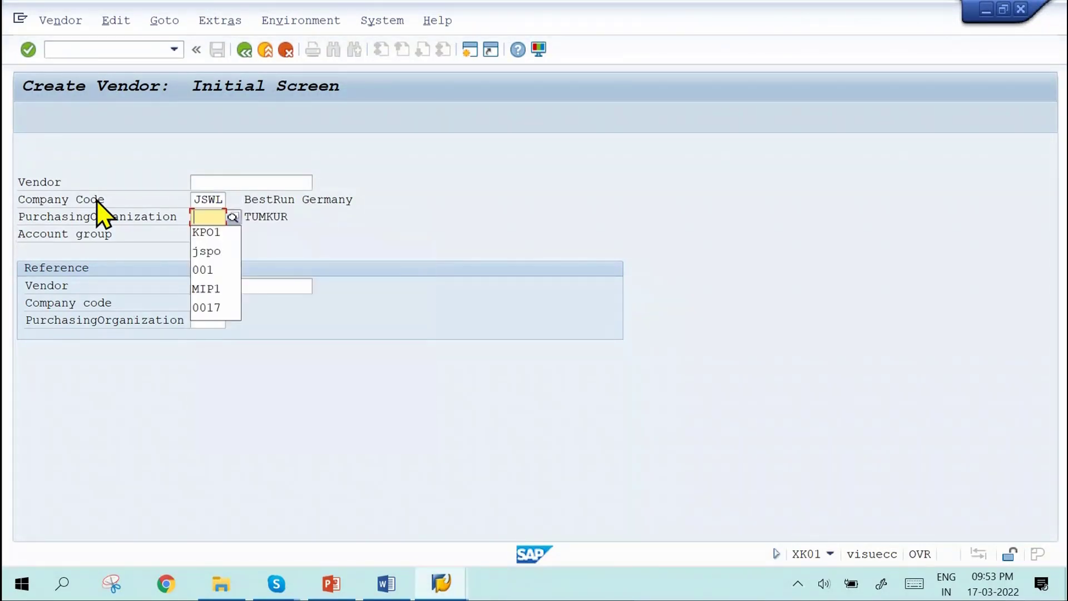
pyautogui.press('Down')
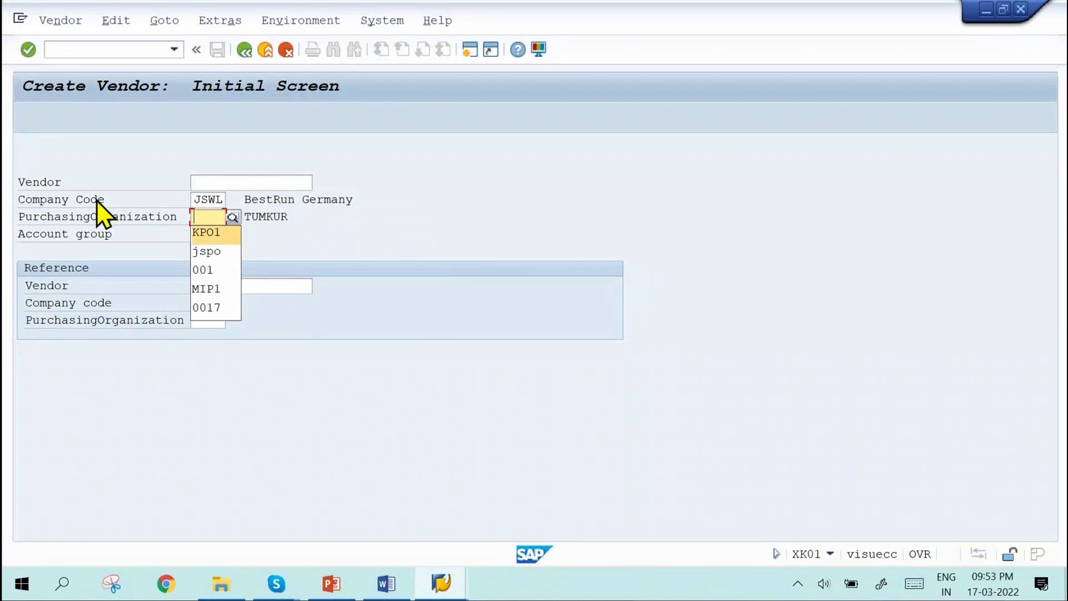
pyautogui.press('Down')
pyautogui.press('Return')
pyautogui.press('Tab')
# Step: Set the account group to JIVG and continue to the vendor's address data
pyautogui.press('BackSpace')
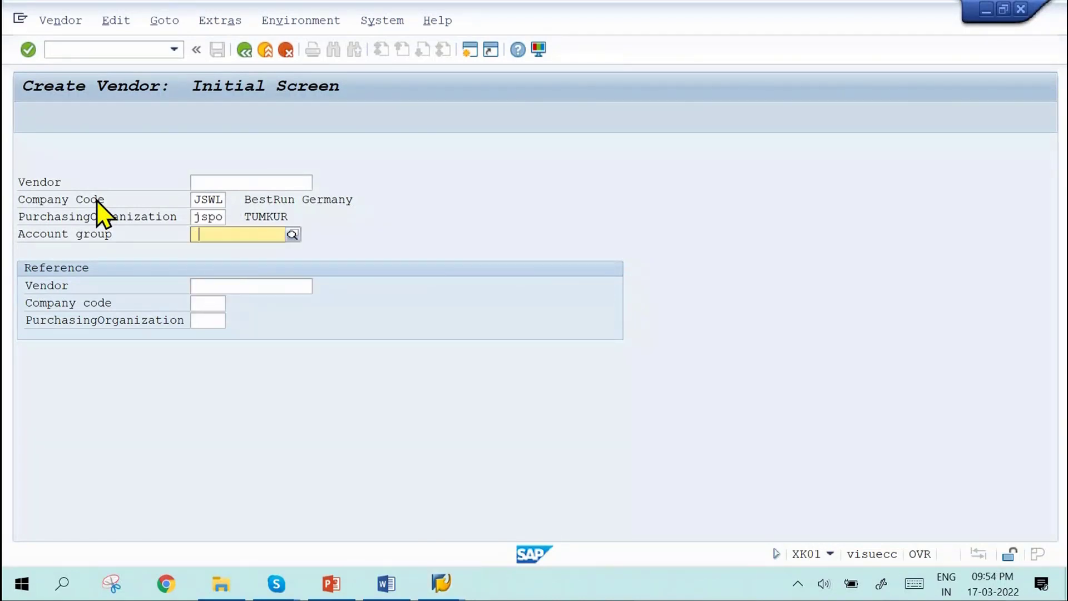
pyautogui.press('Down')
pyautogui.press('Down')
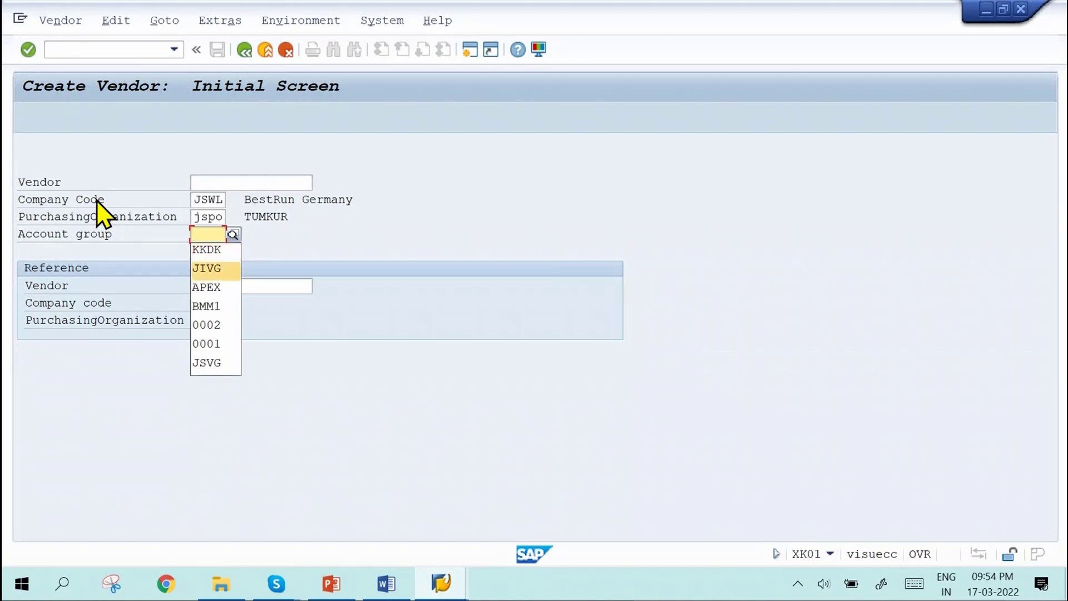
pyautogui.press('Return')
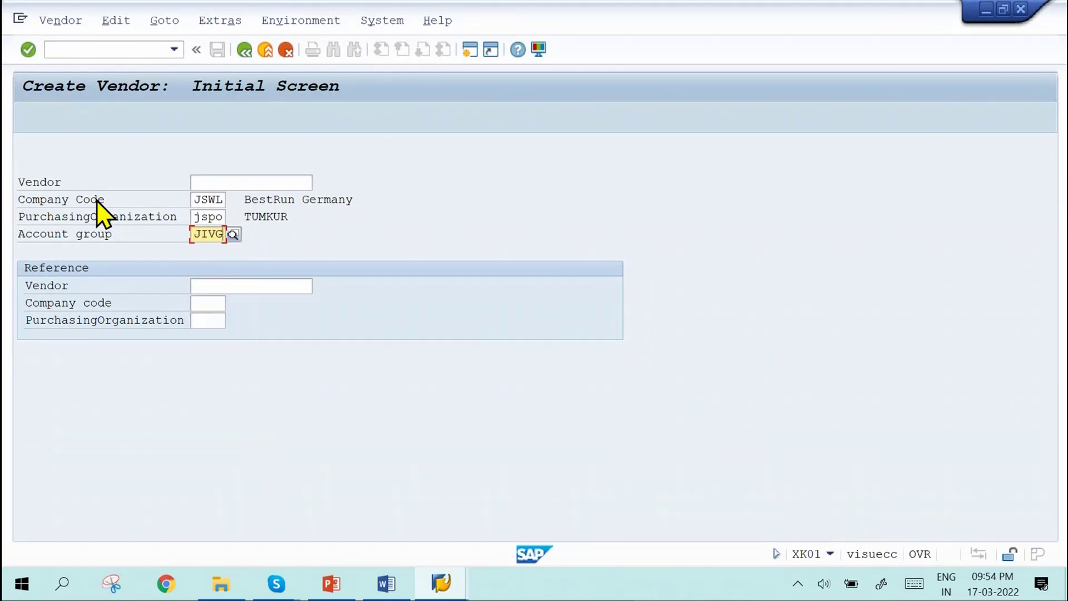
pyautogui.press('Return')
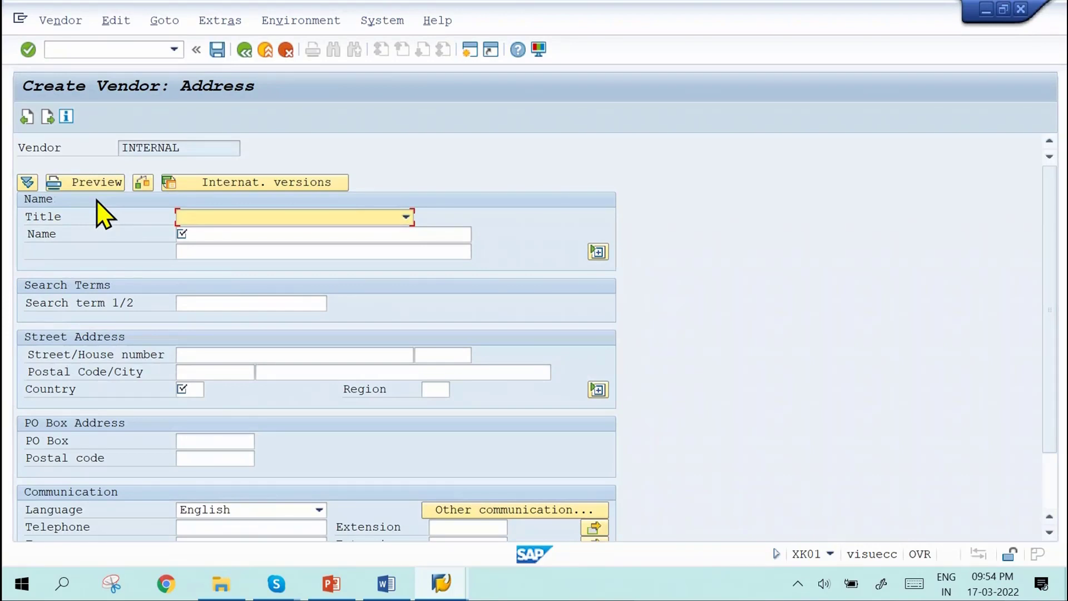
# Step: Set the vendor's title to Ms. and enter the name JINDAL VENDOR 1
pyautogui.click(222, 217)
pyautogui.click(219, 345)
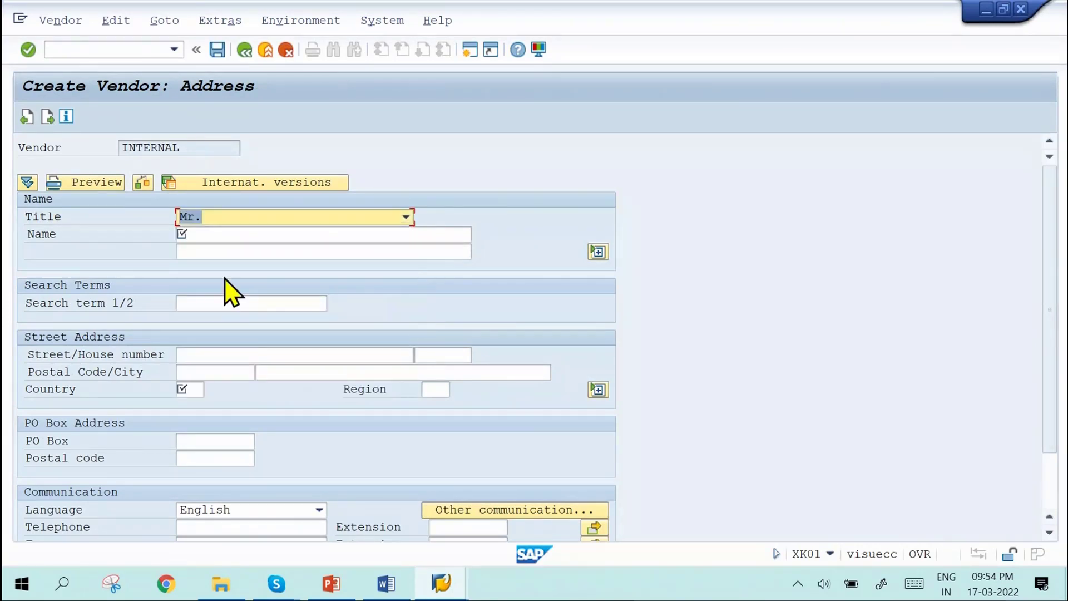
pyautogui.click(407, 217)
pyautogui.click(194, 366)
pyautogui.click(226, 233)
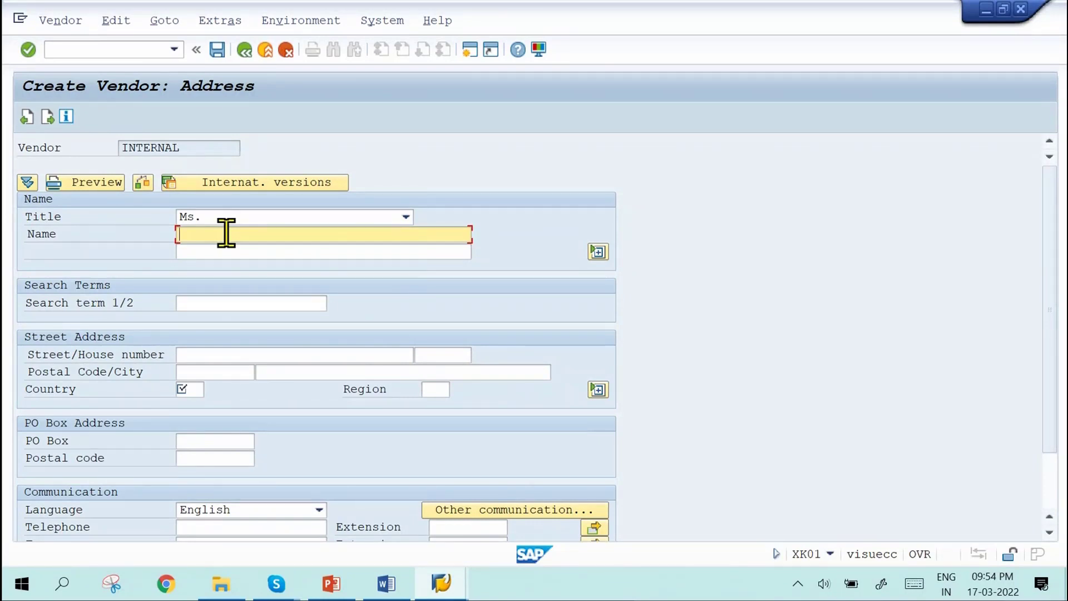
pyautogui.write('JINDAL VENDOR 1')
# Step: Enter the search term JINDAL VENDOR and country DE, and continue to the vendor's control data
pyautogui.click(266, 300)
pyautogui.write('JINDAL VENDOR')
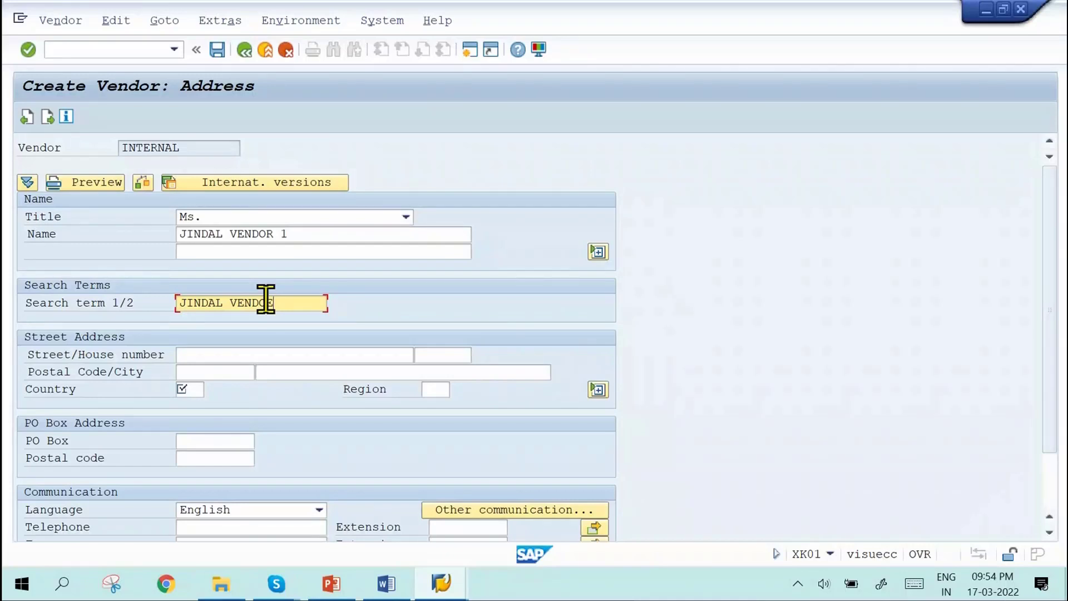
pyautogui.click(187, 389)
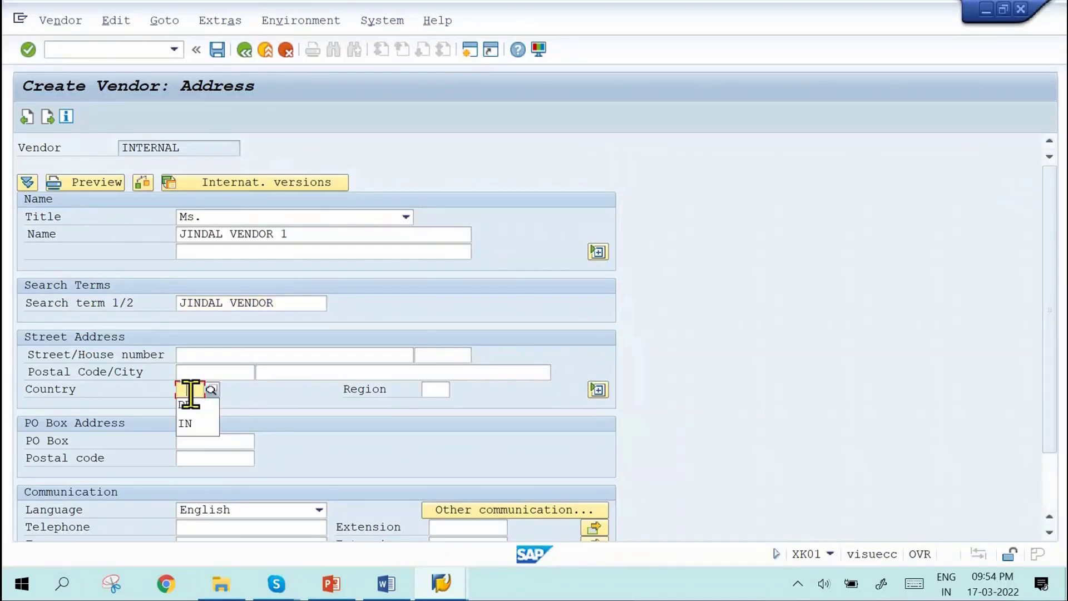
pyautogui.click(192, 401)
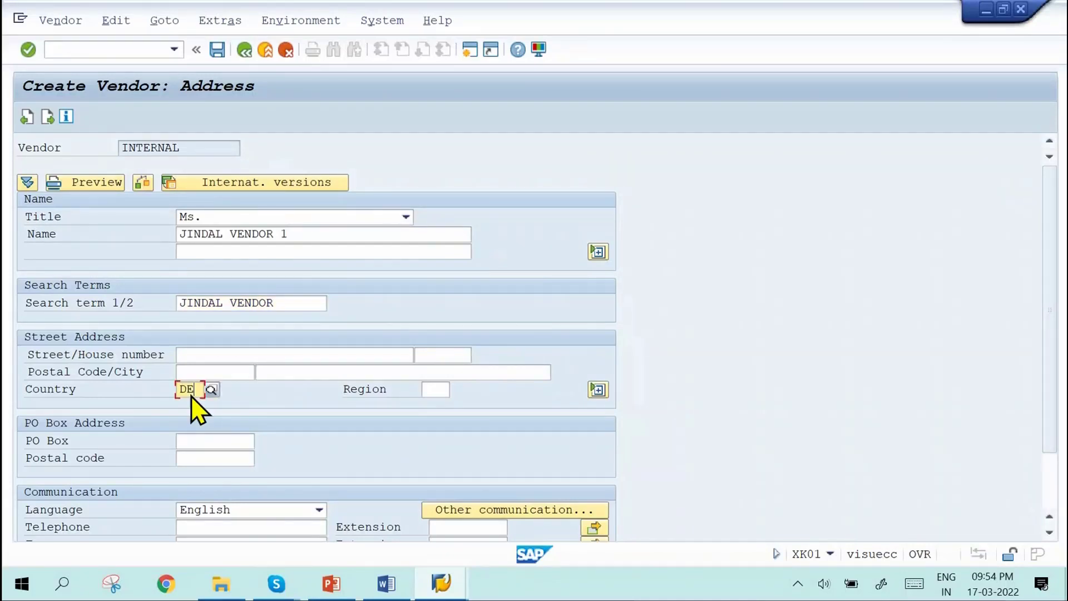
pyautogui.press('Return')
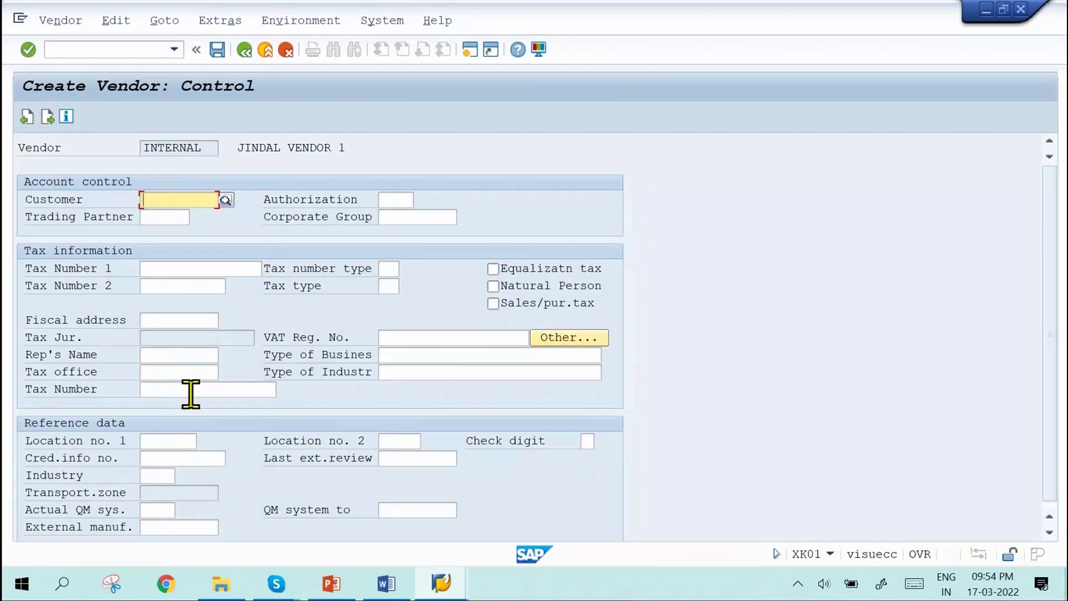
# Step: Advance past the control, payment and contact person data to the accounting information and set the reconciliation account to 31000
pyautogui.press('Return')
pyautogui.press('Return')
pyautogui.press('Return')
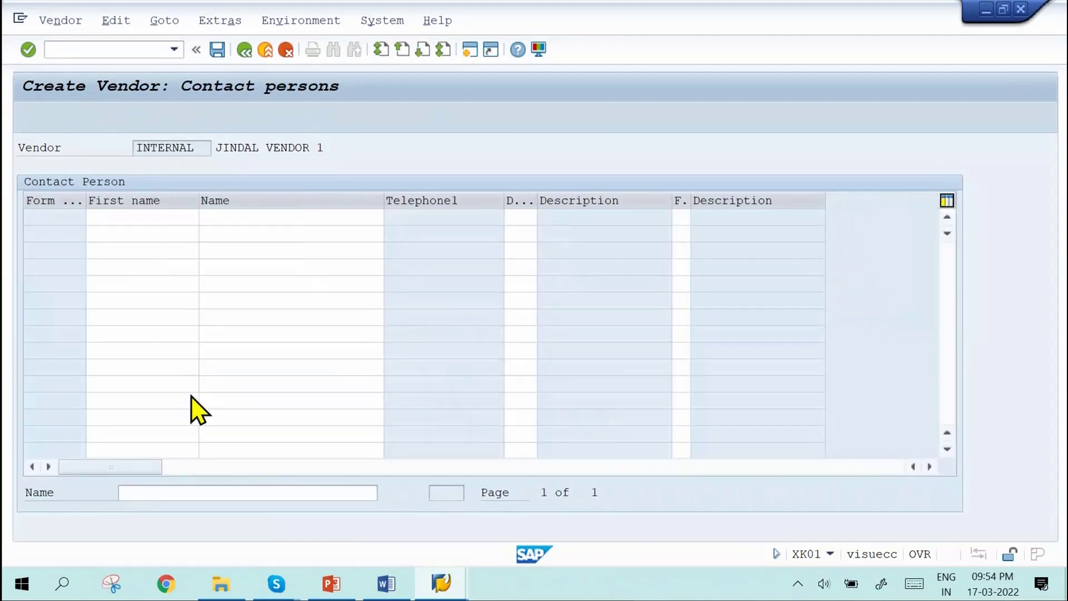
pyautogui.write('31000')
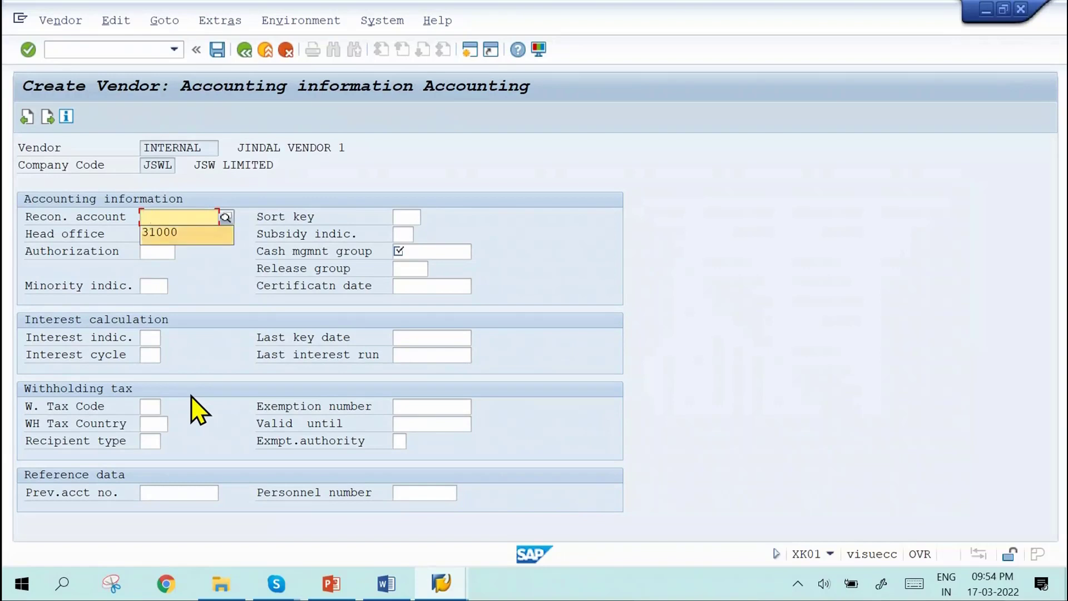
# Step: Set the cash management group to A1 and advance through the remaining accounting data to the purchasing data
pyautogui.press('Tab')
pyautogui.press('Tab')
pyautogui.press('Tab')
pyautogui.press('Tab')
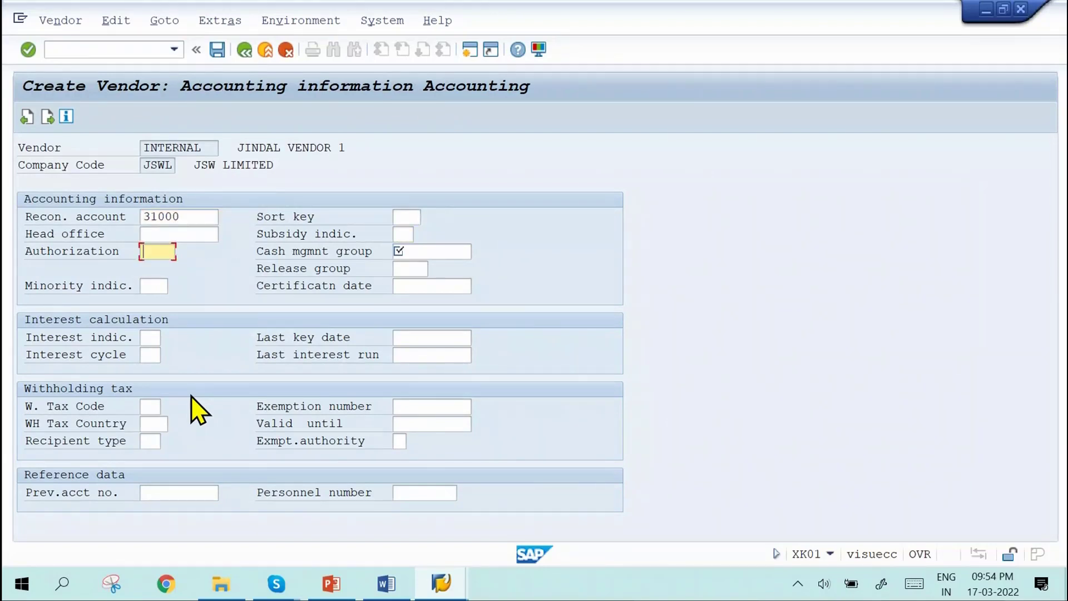
pyautogui.press('Tab')
pyautogui.press('Down')
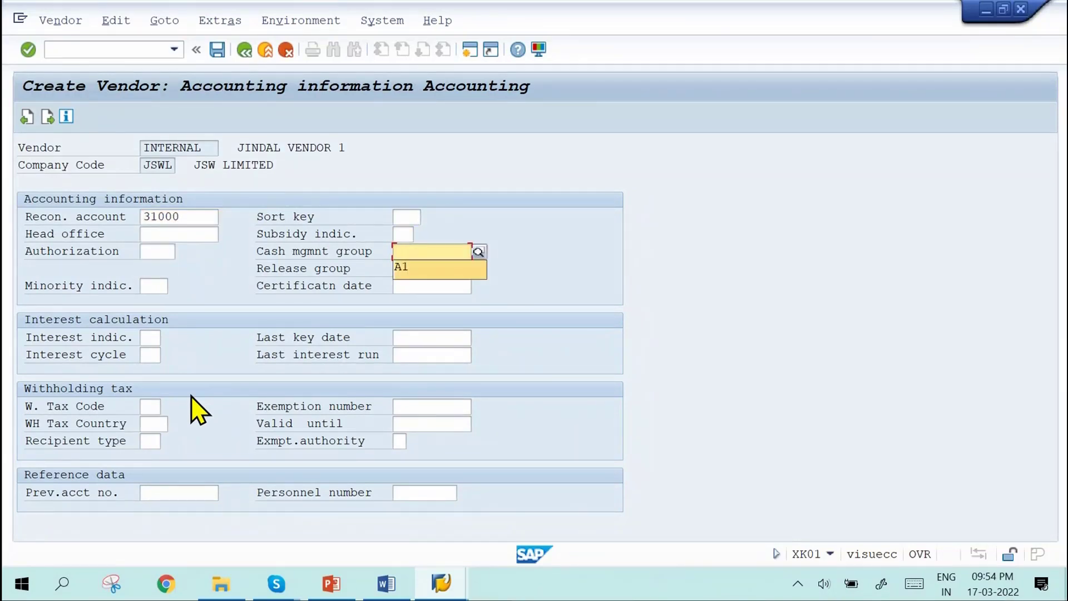
pyautogui.press('Return')
pyautogui.press('Return')
pyautogui.press('Return')
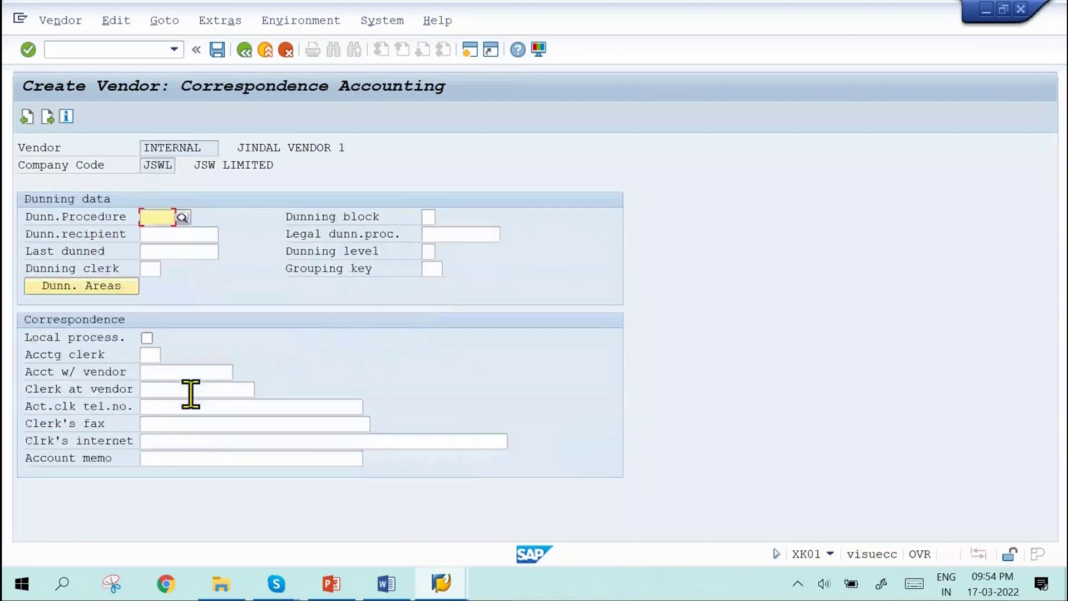
pyautogui.press('Return')
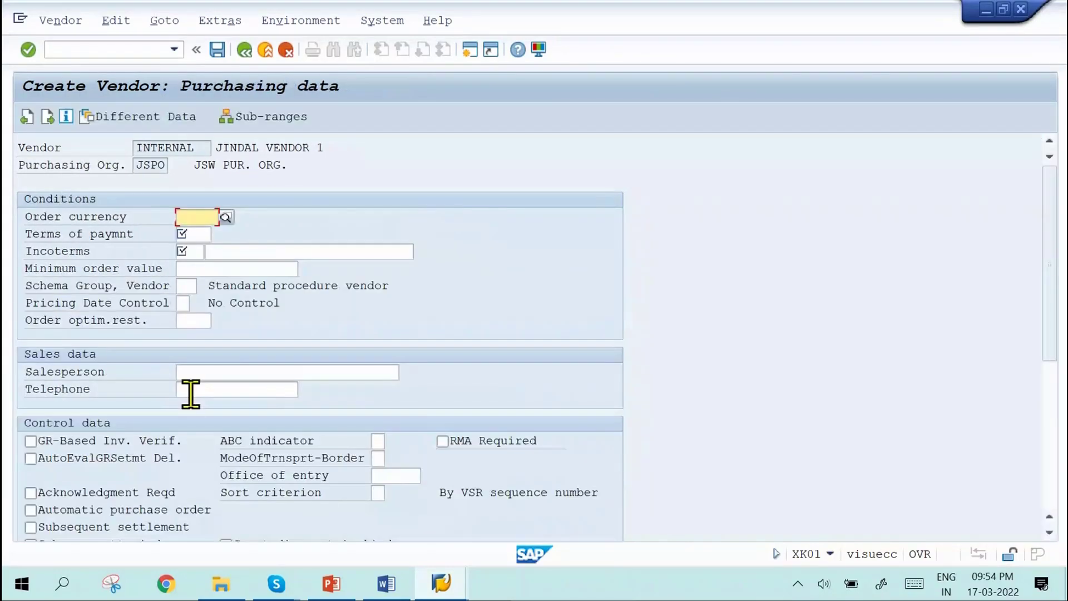
# Step: Fill in the purchasing conditions with order currency EUR, terms of payment JSWL and incoterms JSW
pyautogui.press('Down')
pyautogui.press('Return')
pyautogui.press('Tab')
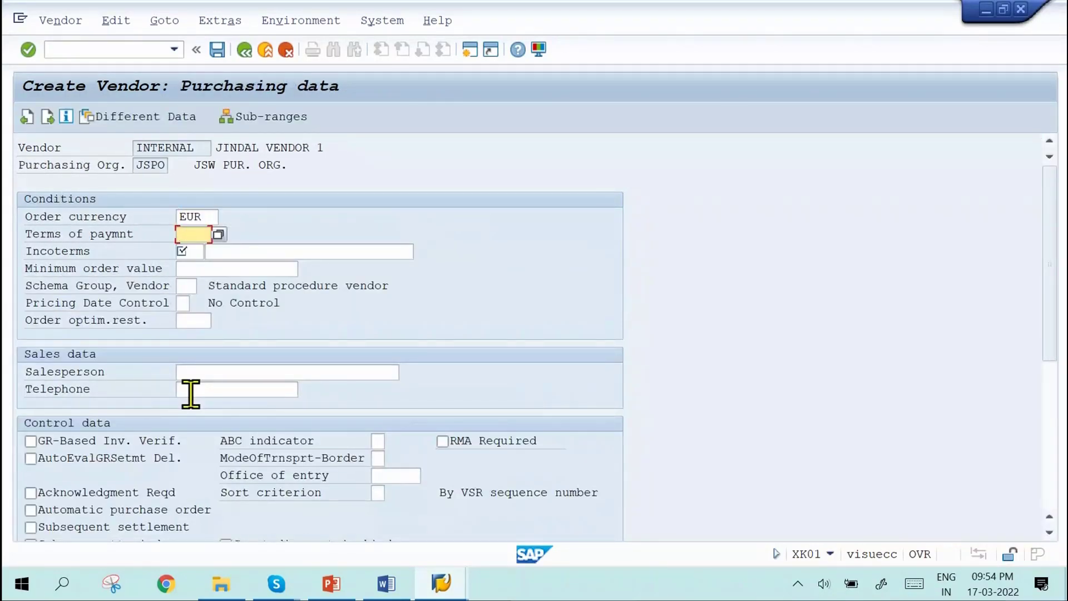
pyautogui.press('Down')
pyautogui.press('Return')
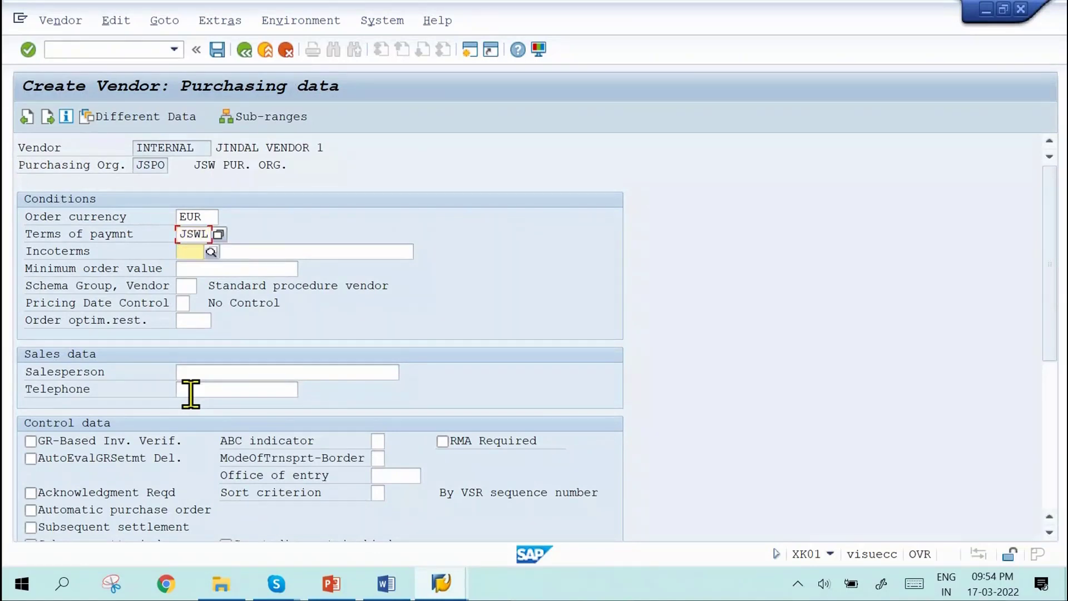
pyautogui.press('Tab')
pyautogui.press('Down')
pyautogui.press('Return')
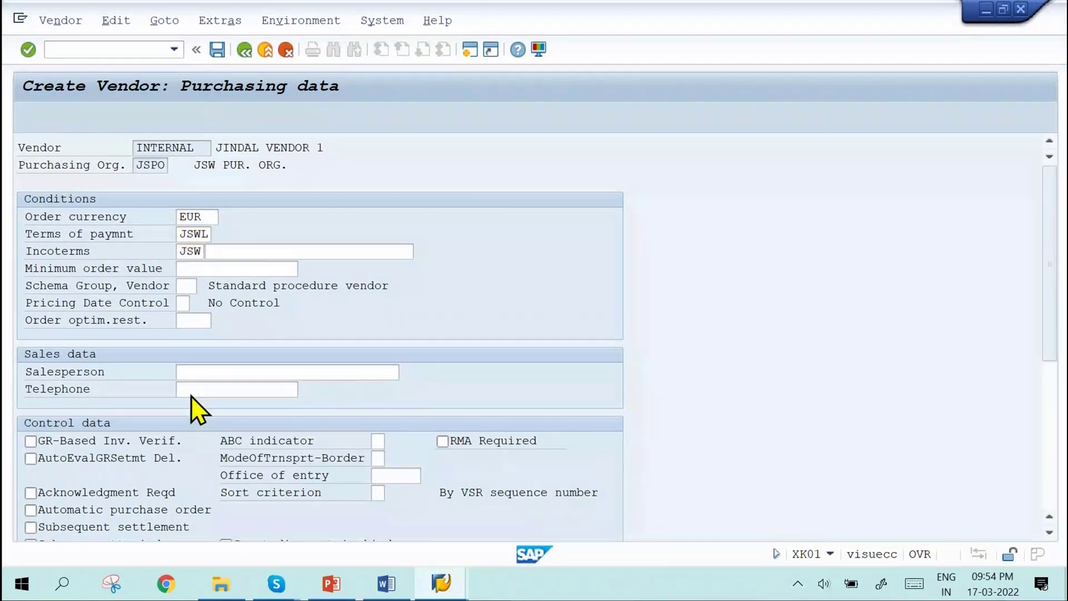
# Step: Advance past the purchasing data and partner functions, then save JINDAL VENDOR 1 and confirm the general data change
pyautogui.press('Return')
pyautogui.press('Return')
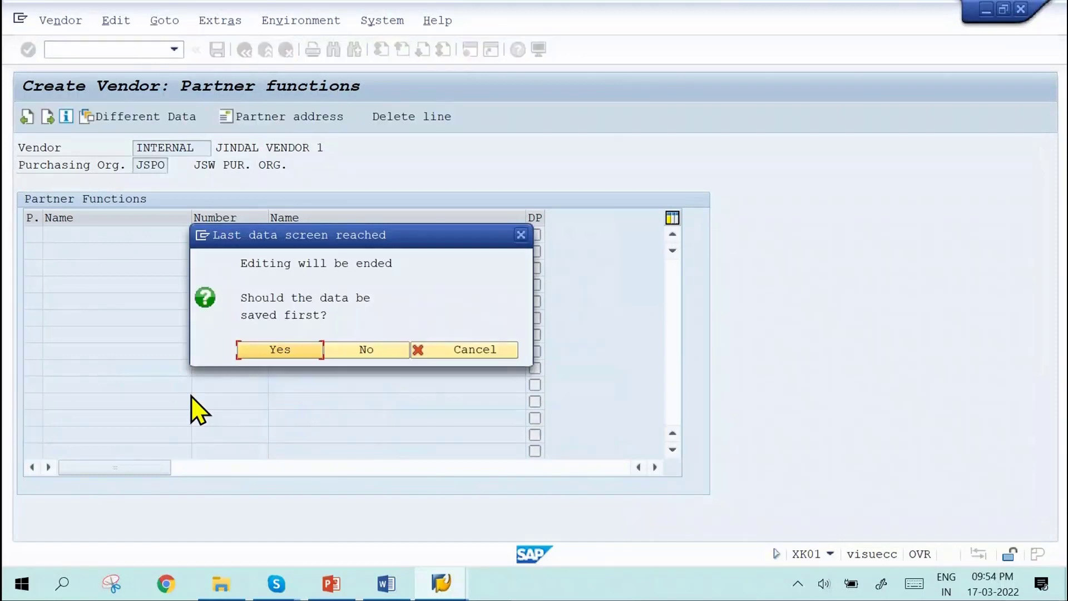
pyautogui.press('Return')
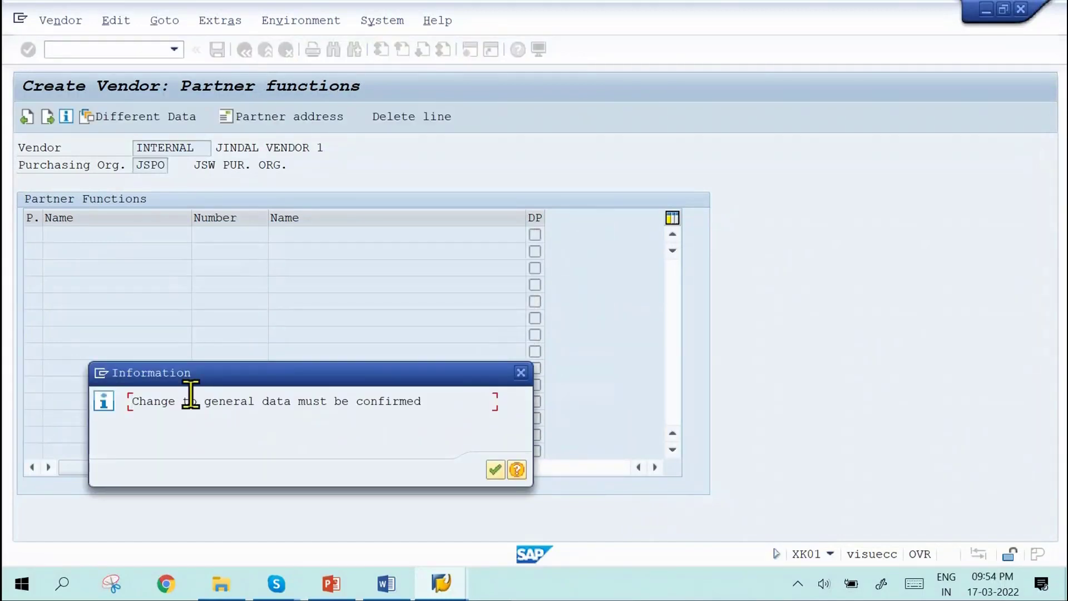
pyautogui.click(495, 471)
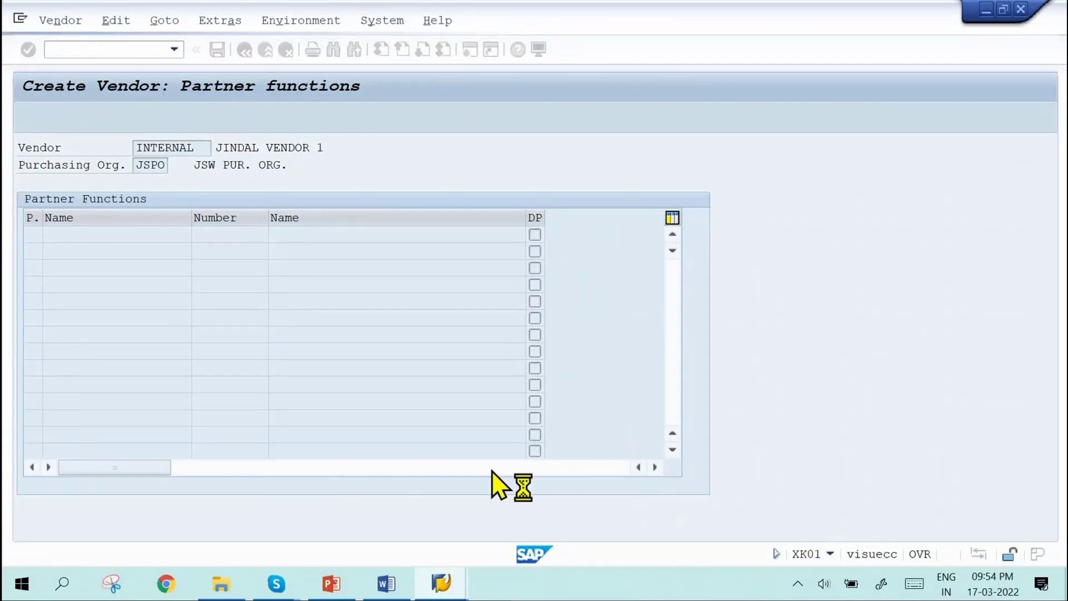
# Step: Copy the new vendor number from the creation message's details into the first VENDOR cell of the master data table in Word
pyautogui.click(118, 555)
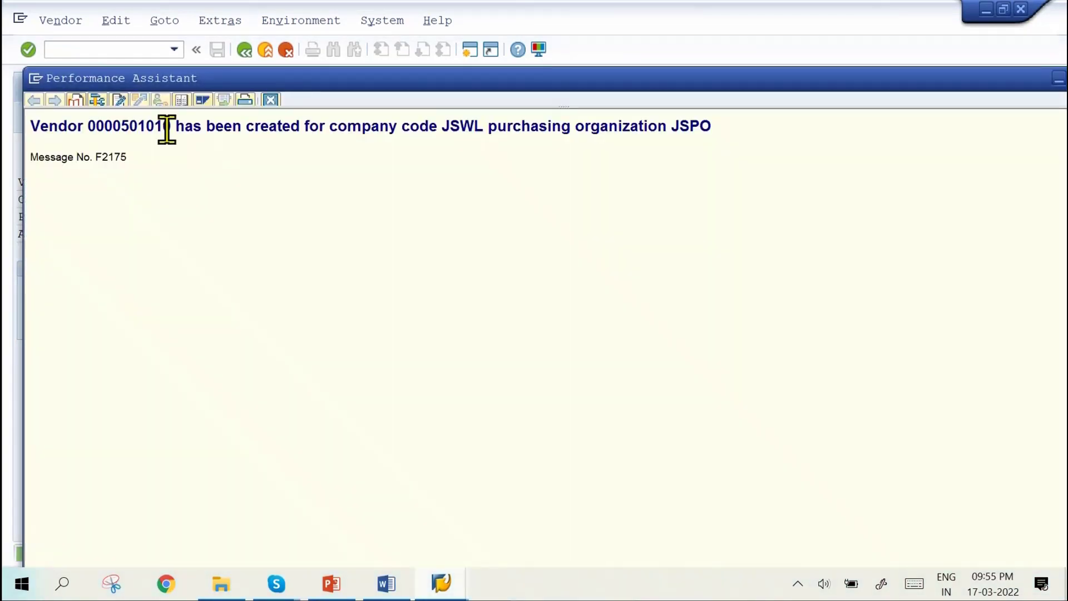
pyautogui.doubleClick(165, 128)
pyautogui.hotkey('ctrl', 'c')
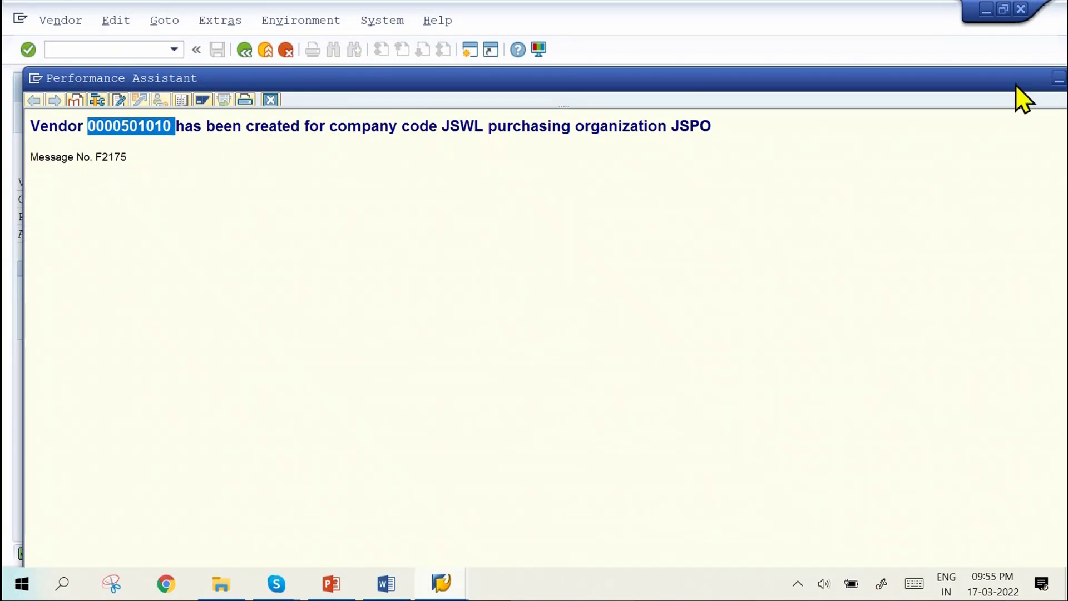
pyautogui.moveTo(1016, 84); pyautogui.dragTo(906, 101)
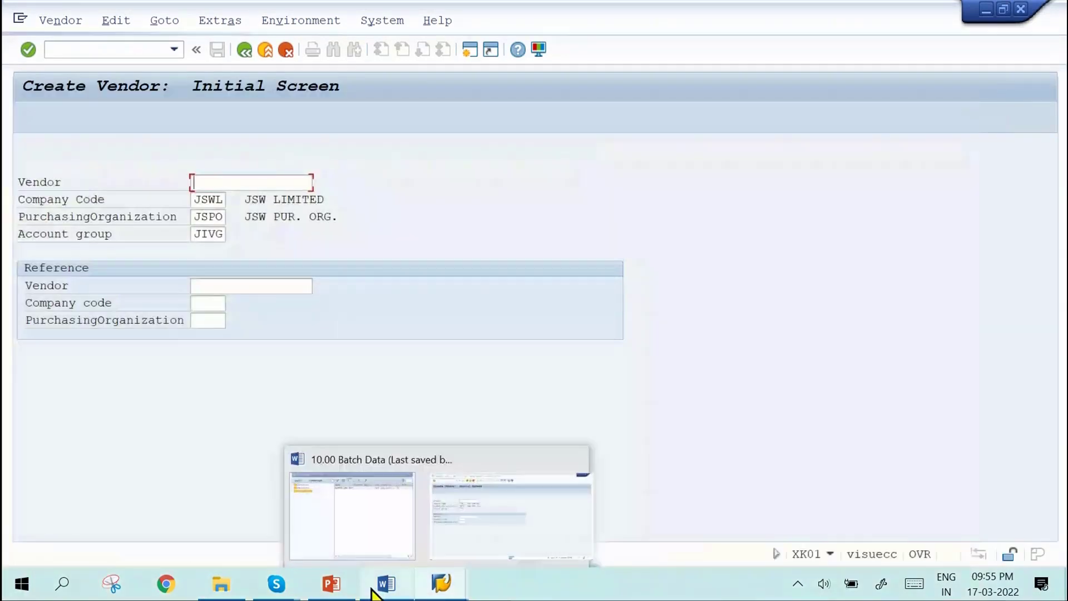
pyautogui.click(433, 529)
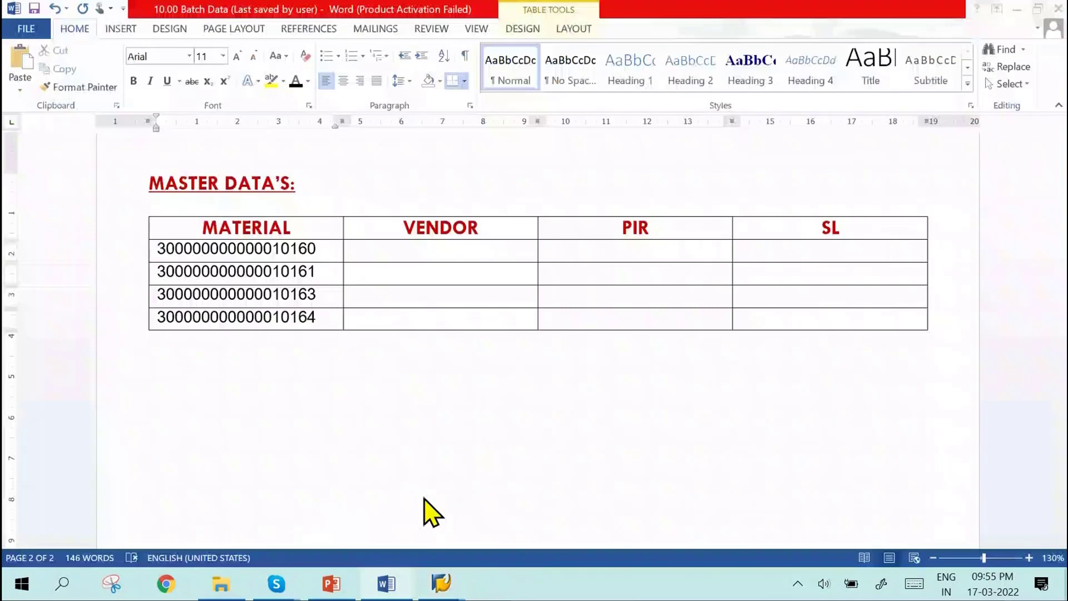
pyautogui.click(389, 248)
pyautogui.hotkey('ctrl', 'v')
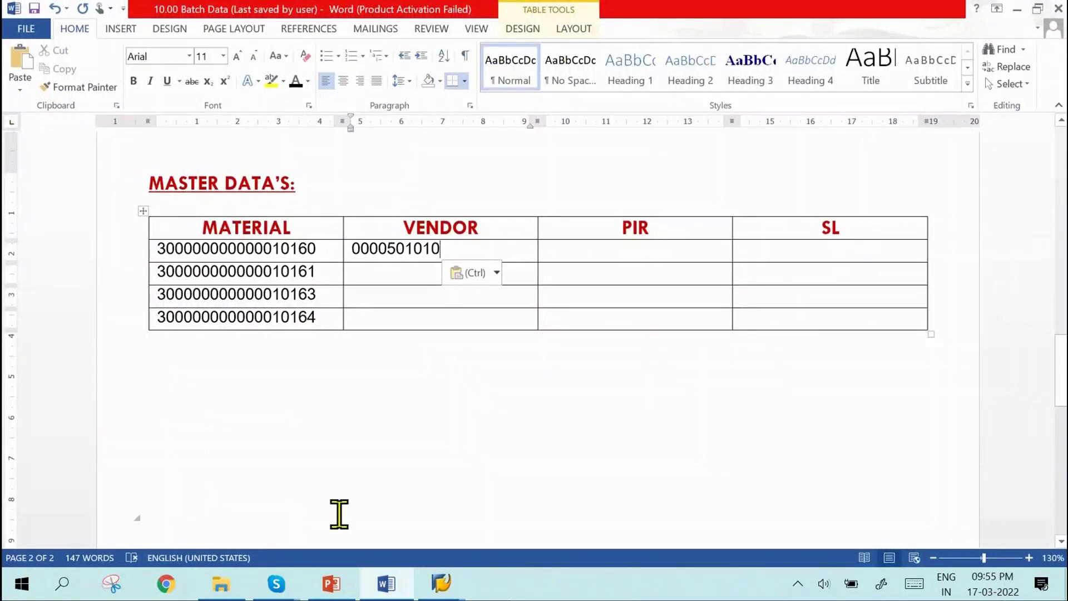
# Step: Back in SAP, reference JINDAL VENDOR 1's number with company code JSWL and purchasing organization JSPO, and continue to the address data
pyautogui.hotkey('alt', 'Tab')
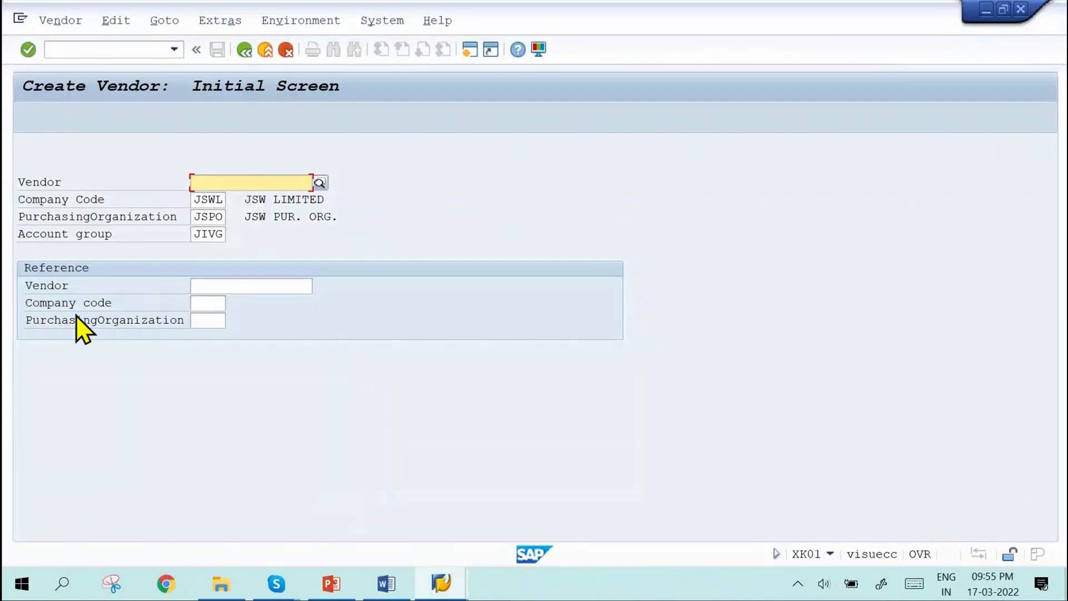
pyautogui.click(262, 286)
pyautogui.hotkey('ctrl', 'v')
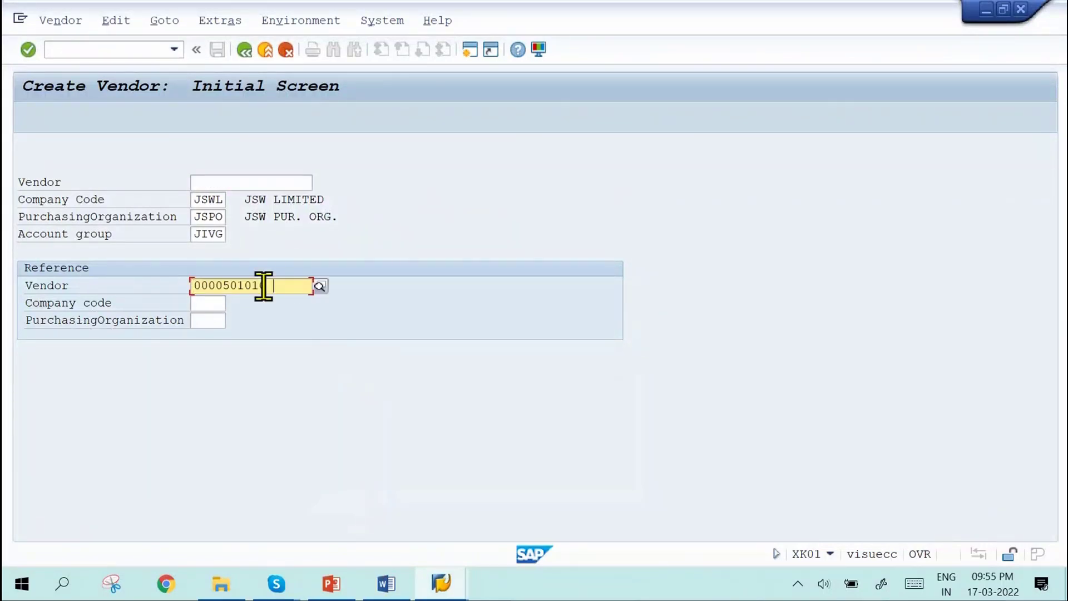
pyautogui.click(206, 304)
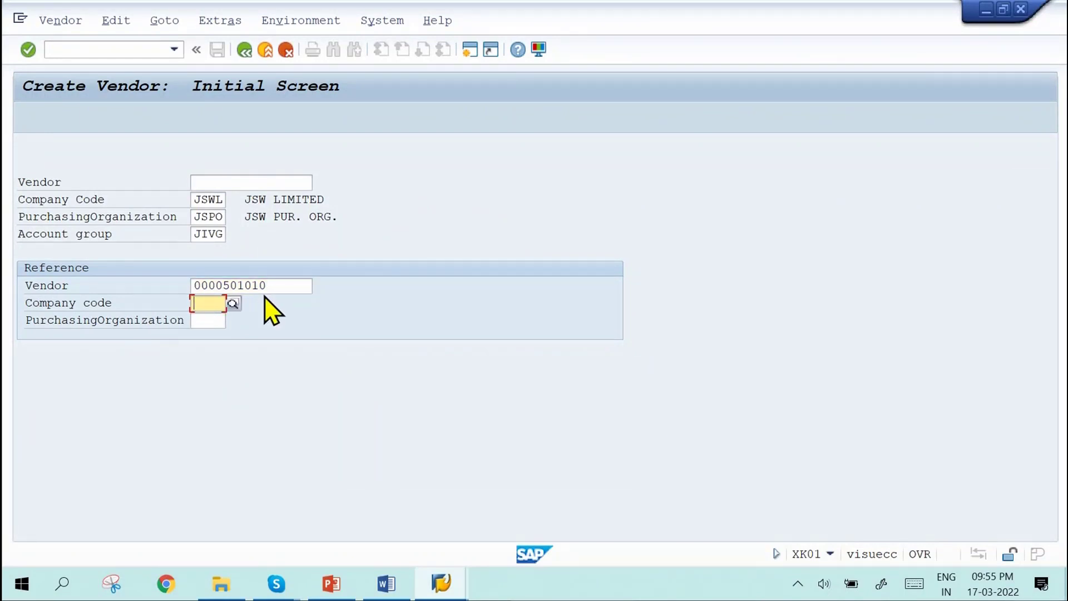
pyautogui.write('JSWL')
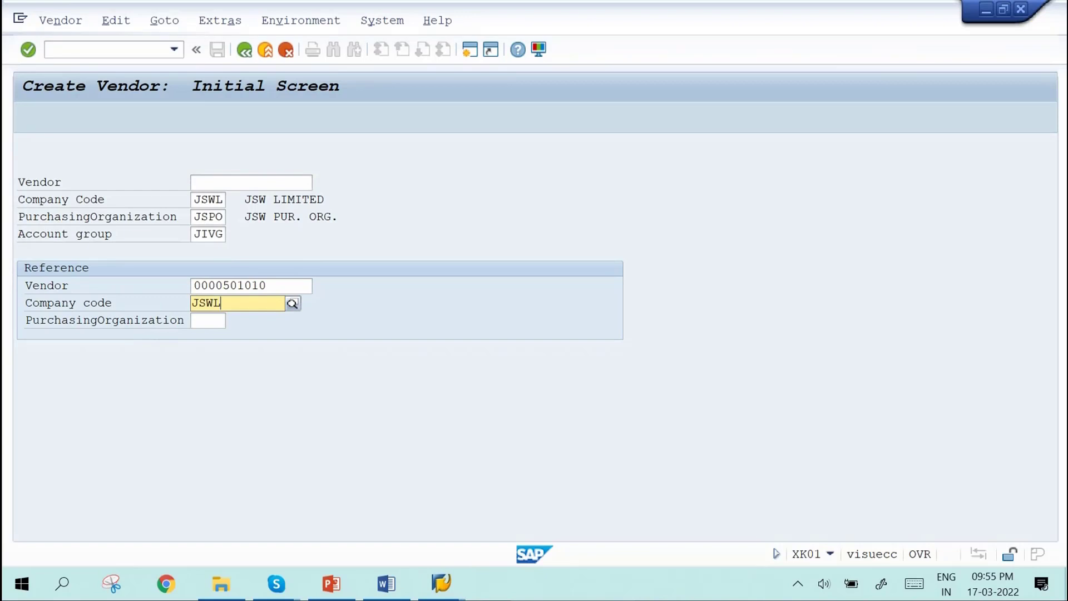
pyautogui.press('Tab')
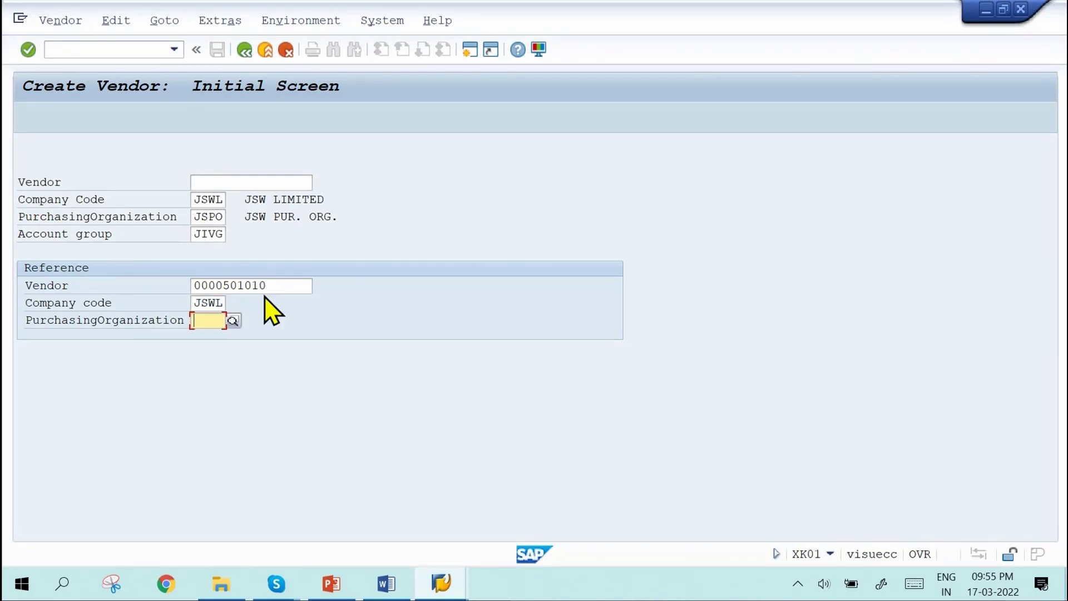
pyautogui.write('JSPO')
pyautogui.press('Return')
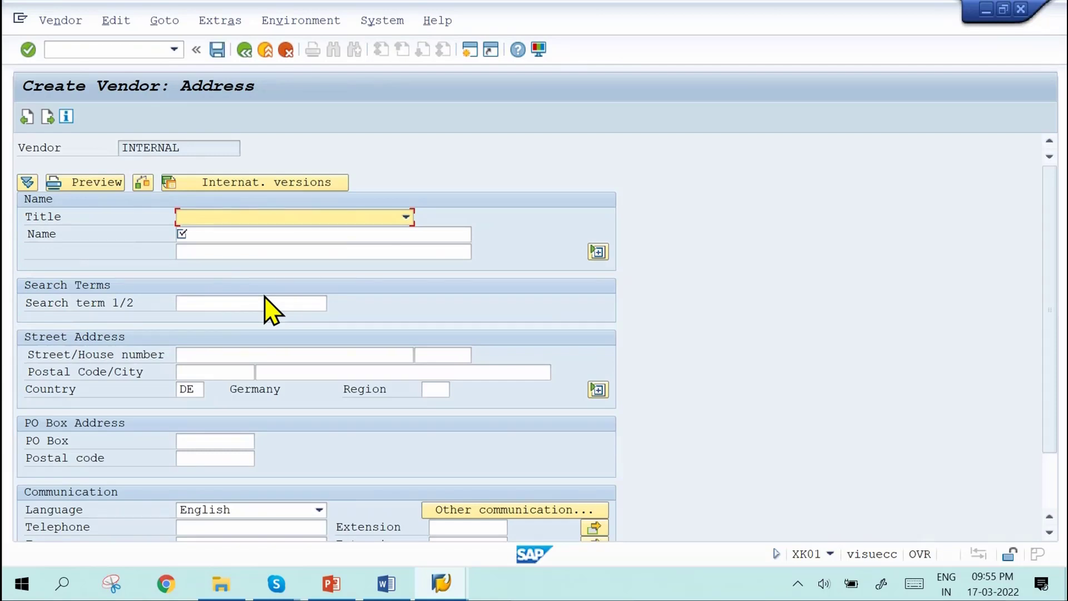
# Step: Set the new vendor's title to Ms. and its name to JINDAL VENDOR 2
pyautogui.click(405, 217)
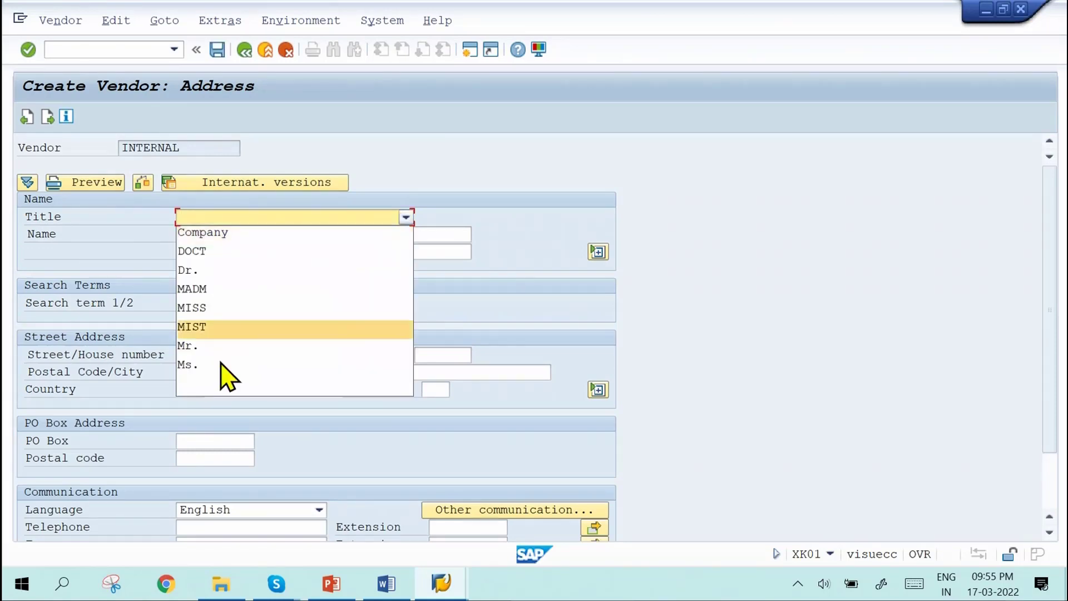
pyautogui.click(209, 365)
pyautogui.click(238, 233)
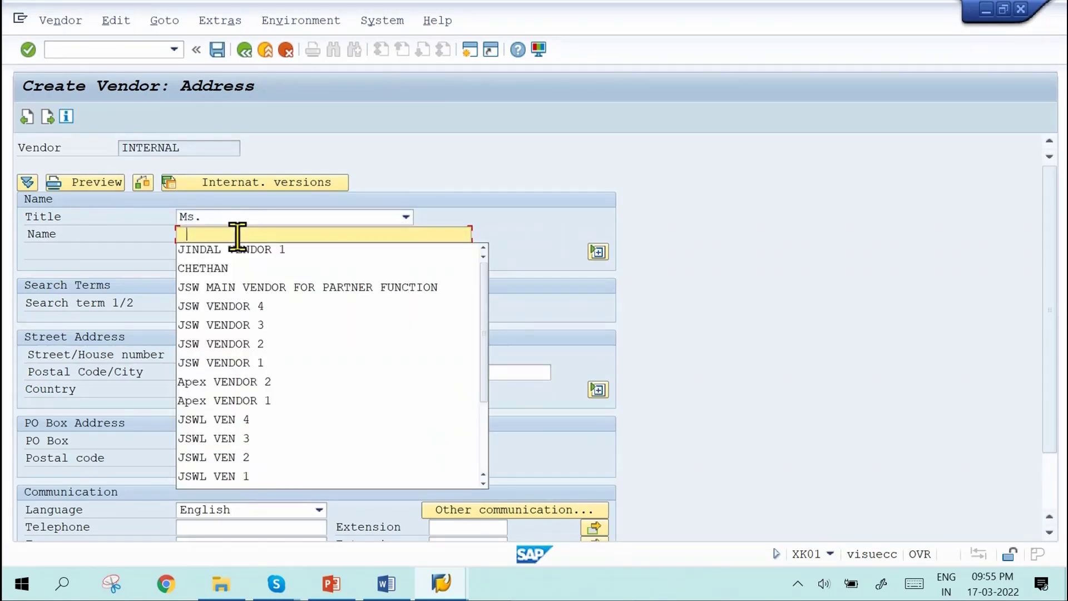
pyautogui.click(230, 252)
pyautogui.press('BackSpace')
pyautogui.write('2')
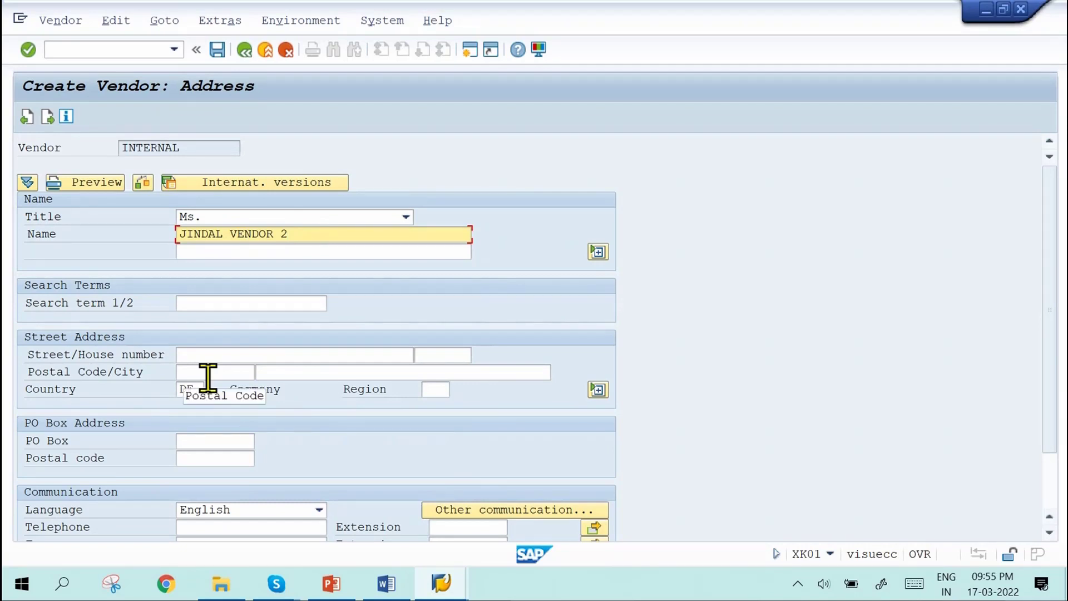
# Step: Accept the copied general, accounting and purchasing data for JINDAL VENDOR 2 and save the vendor
pyautogui.press('Return')
pyautogui.press('Return')
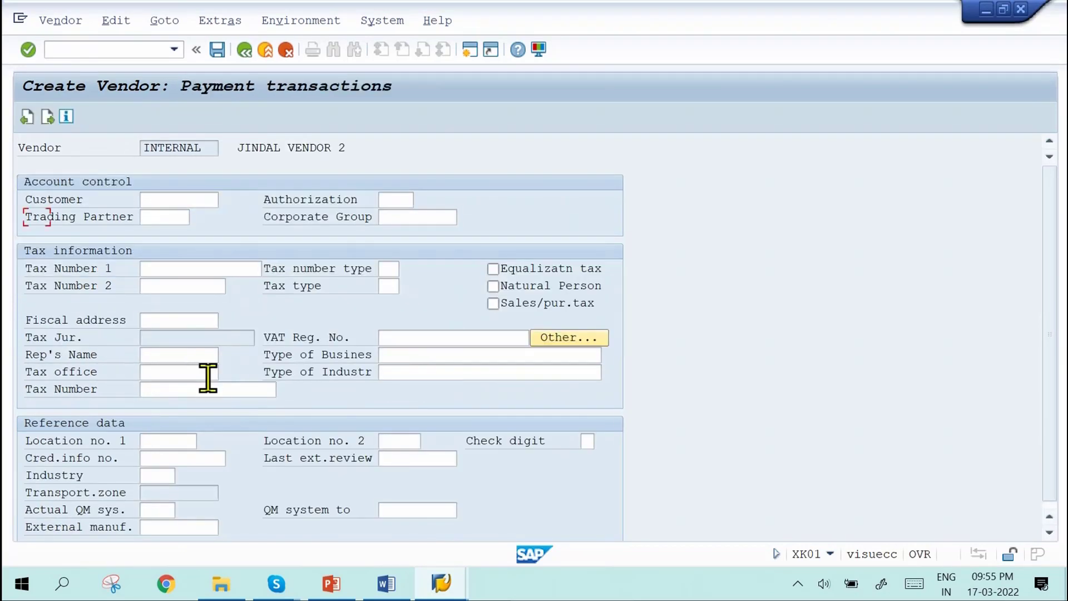
pyautogui.press('Return')
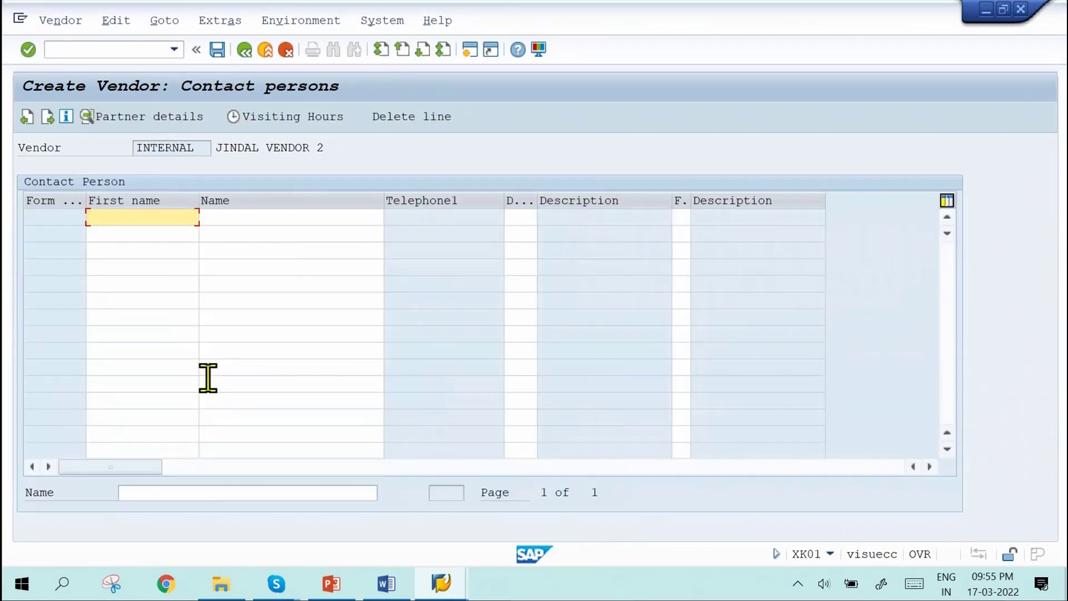
pyautogui.press('Return')
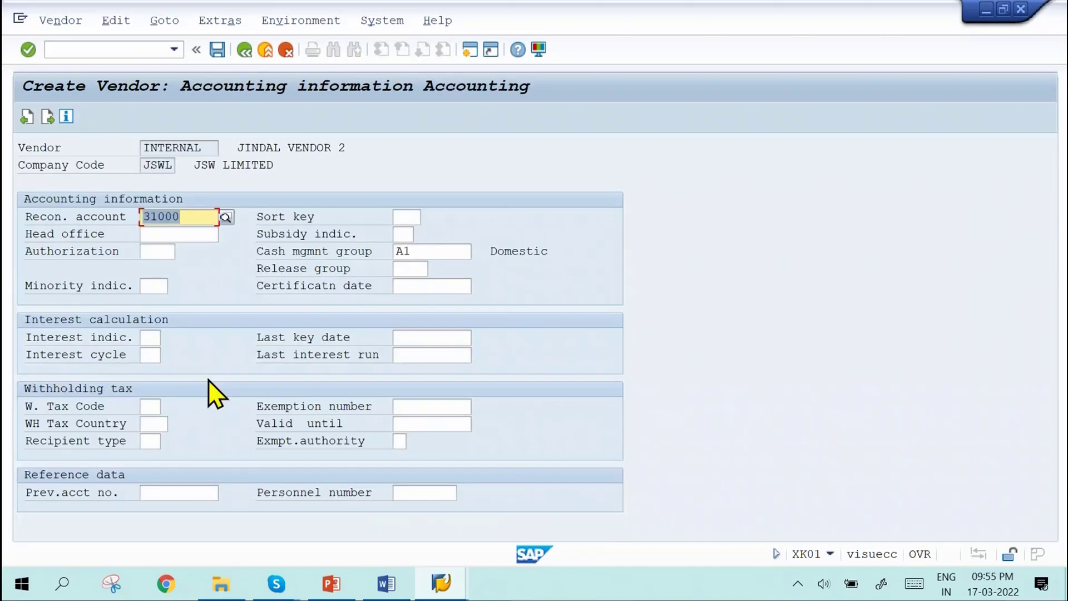
pyautogui.press('Return')
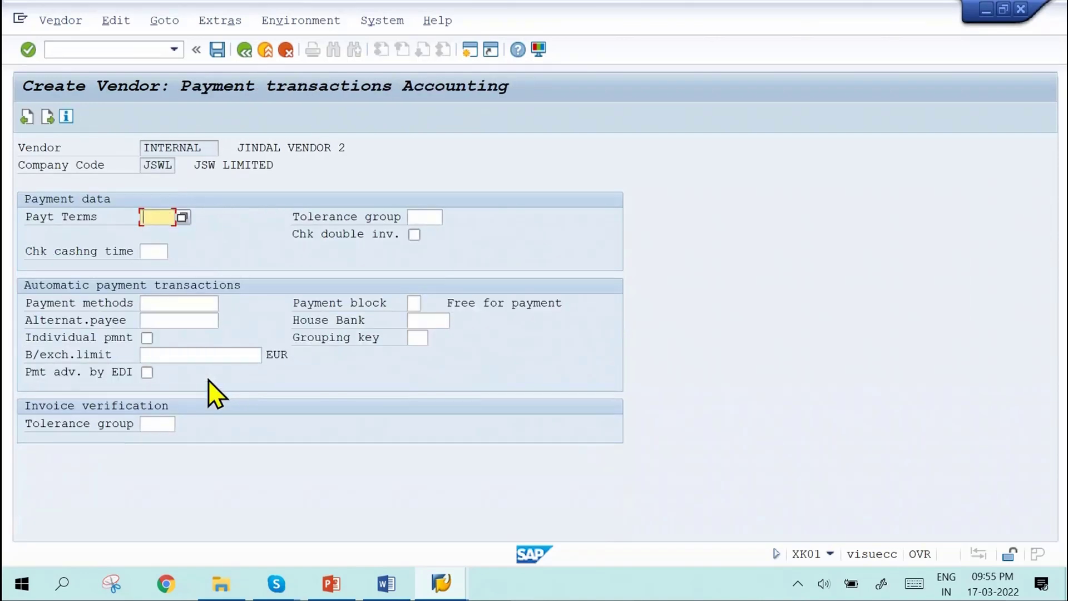
pyautogui.press('Return')
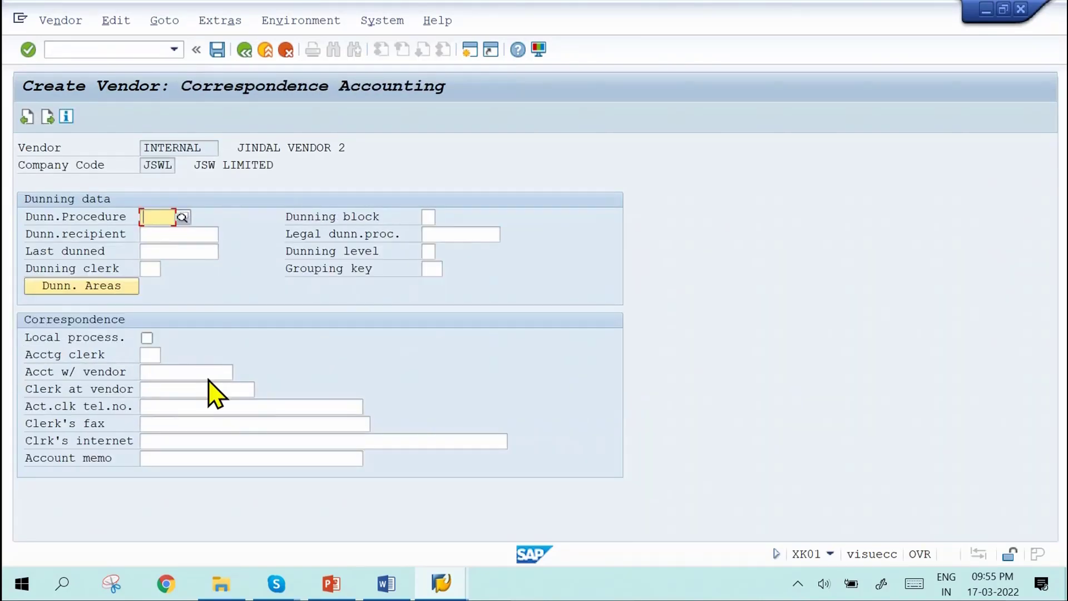
pyautogui.press('Return')
pyautogui.press('Return')
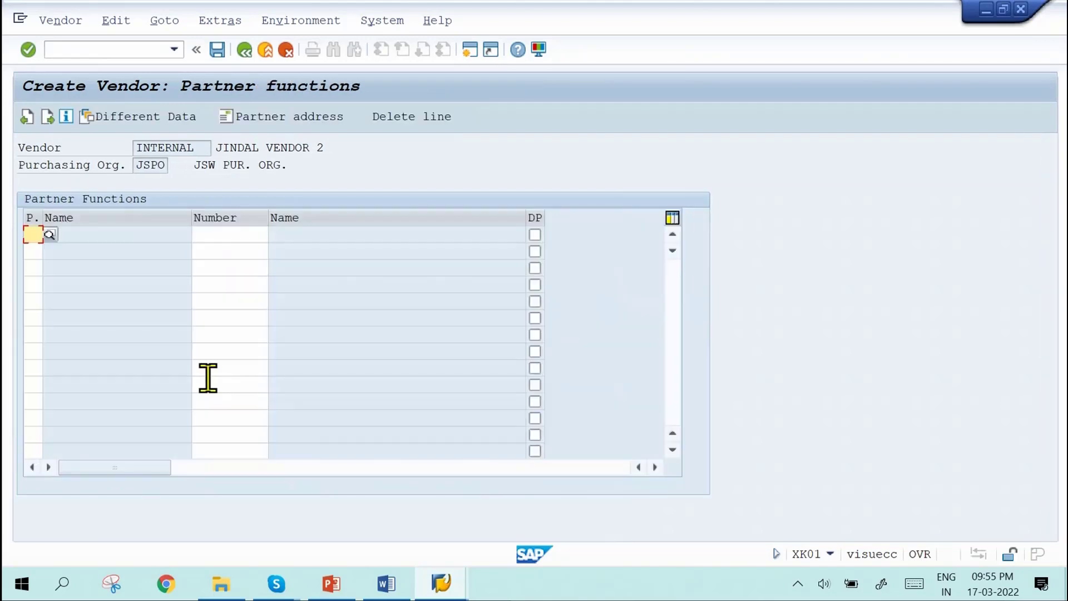
pyautogui.press('Return')
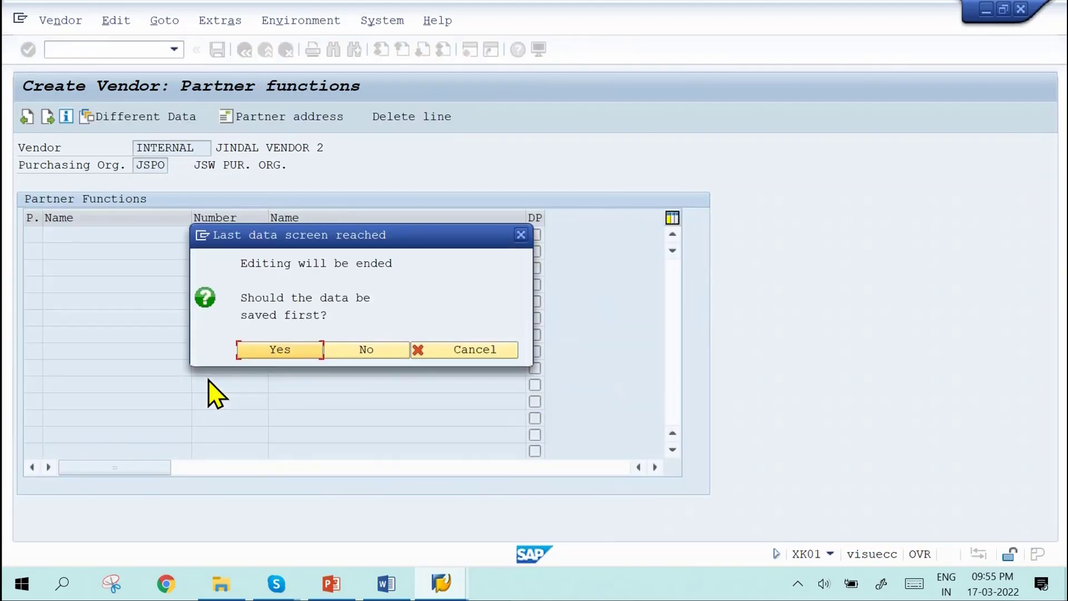
pyautogui.press('Return')
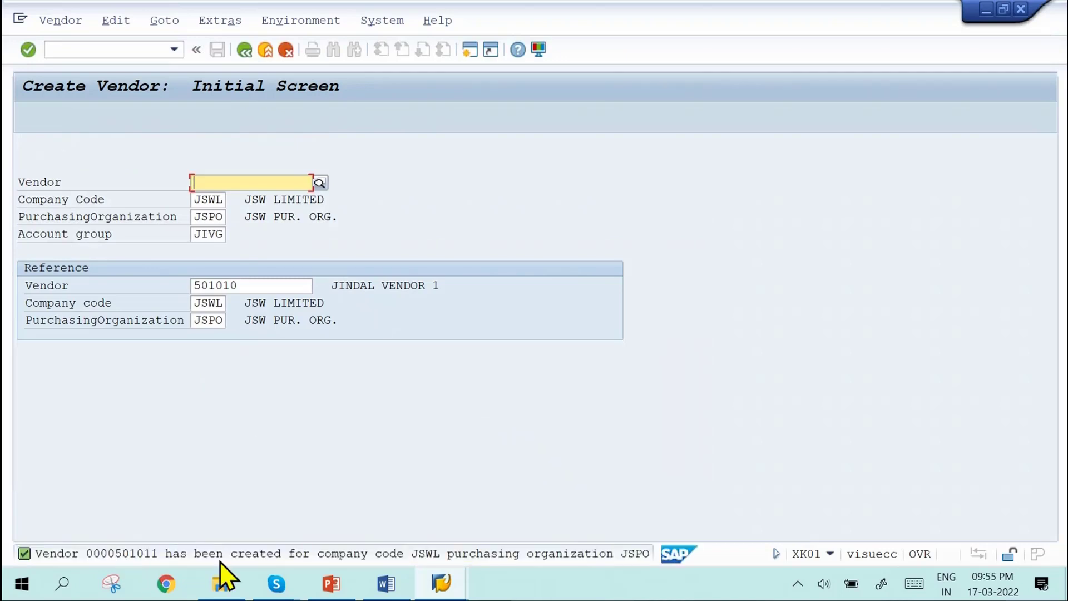
# Step: Record JINDAL VENDOR 2's number in the second VENDOR cell of the Word table, adapting the copied first number
pyautogui.moveTo(386, 584)
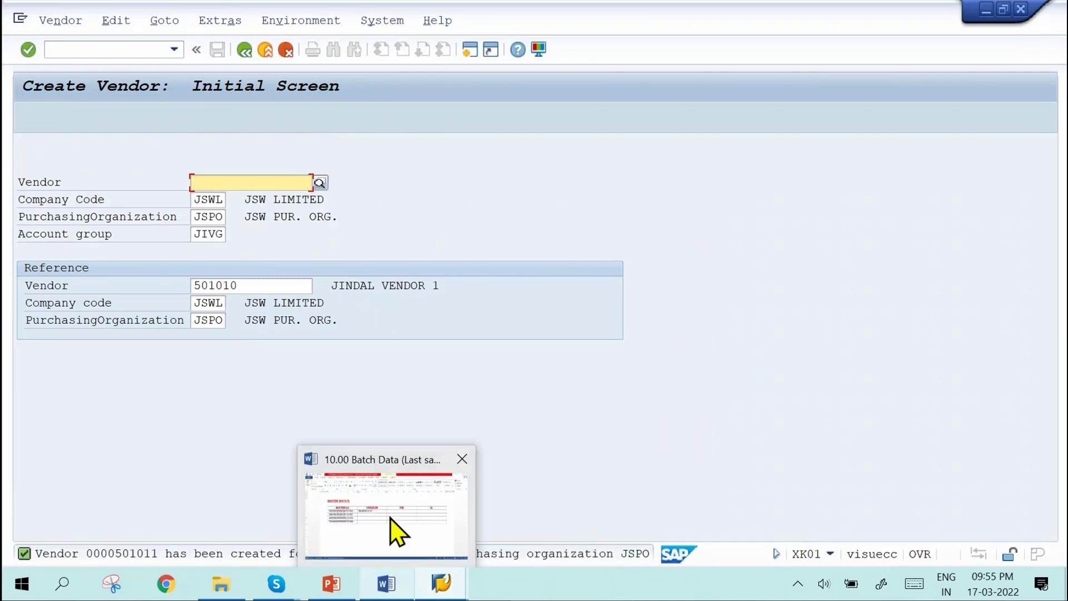
pyautogui.click(395, 531)
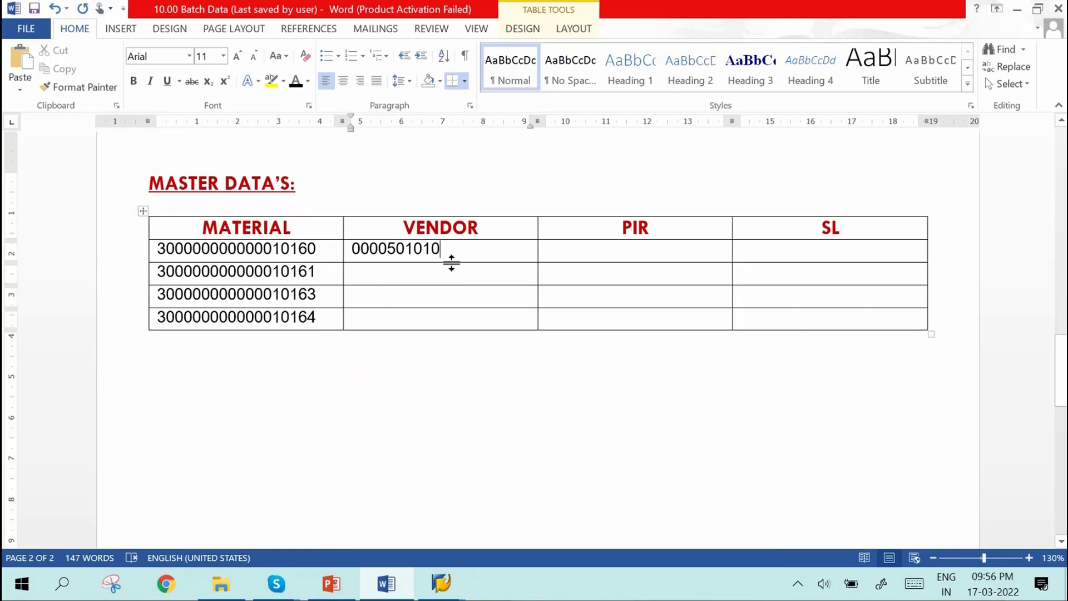
pyautogui.click(452, 274)
pyautogui.hotkey('ctrl', 'v')
pyautogui.press('BackSpace')
pyautogui.write('1')
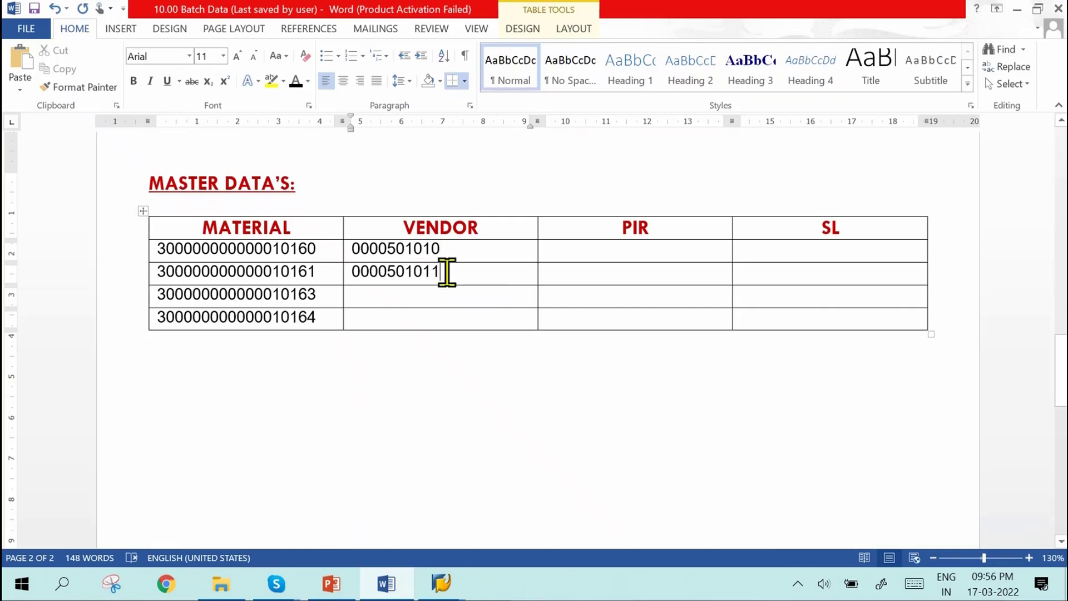
# Step: Return to SAP and start another vendor from the same reference, with title Ms. and name JINDAL VENDOR 3
pyautogui.hotkey('alt', 'Tab')
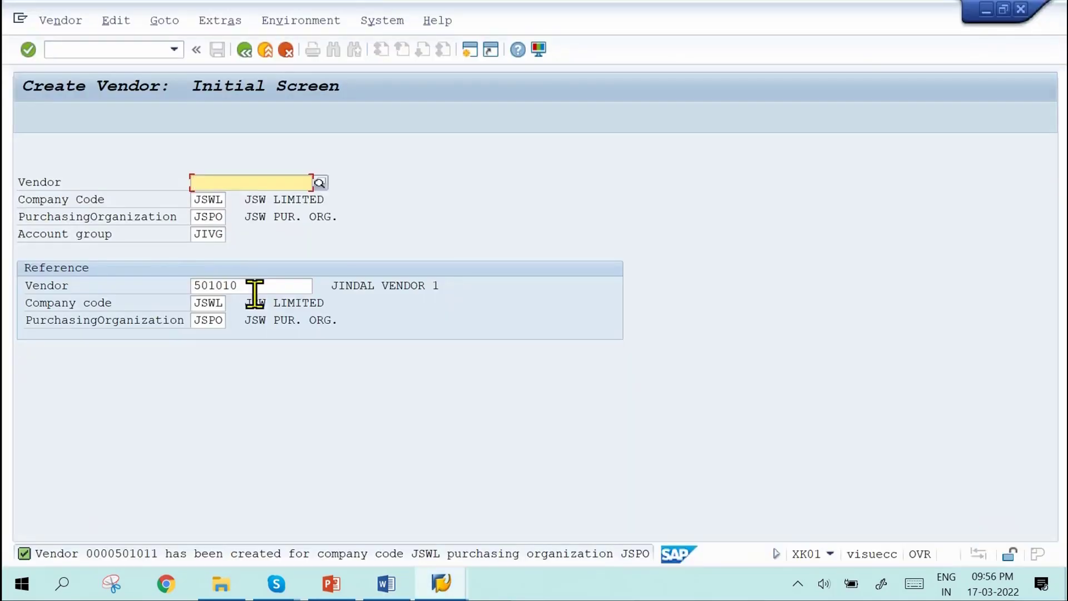
pyautogui.press('Return')
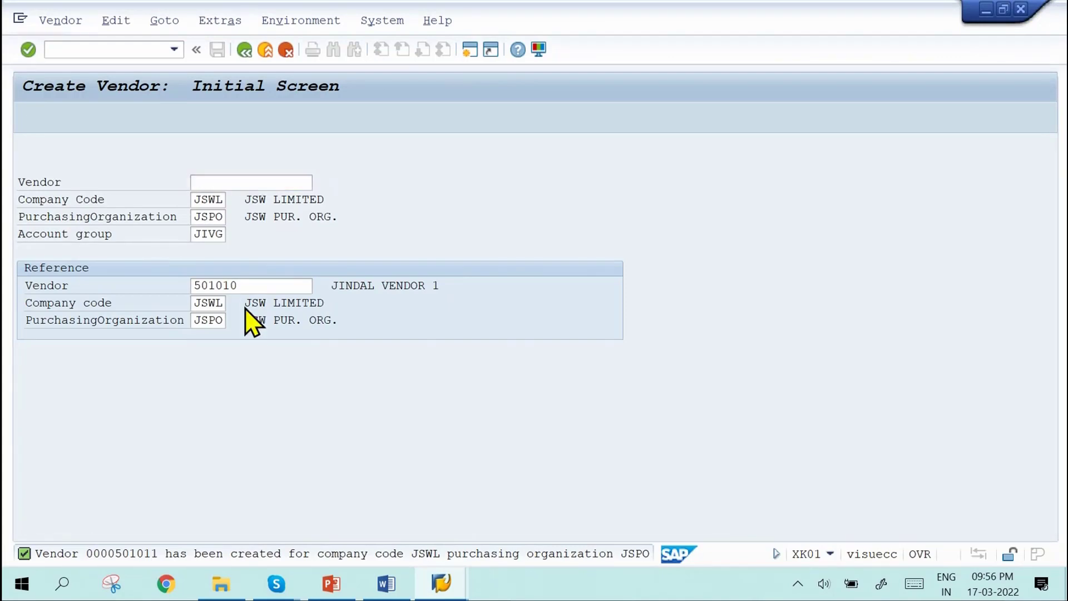
pyautogui.click(300, 219)
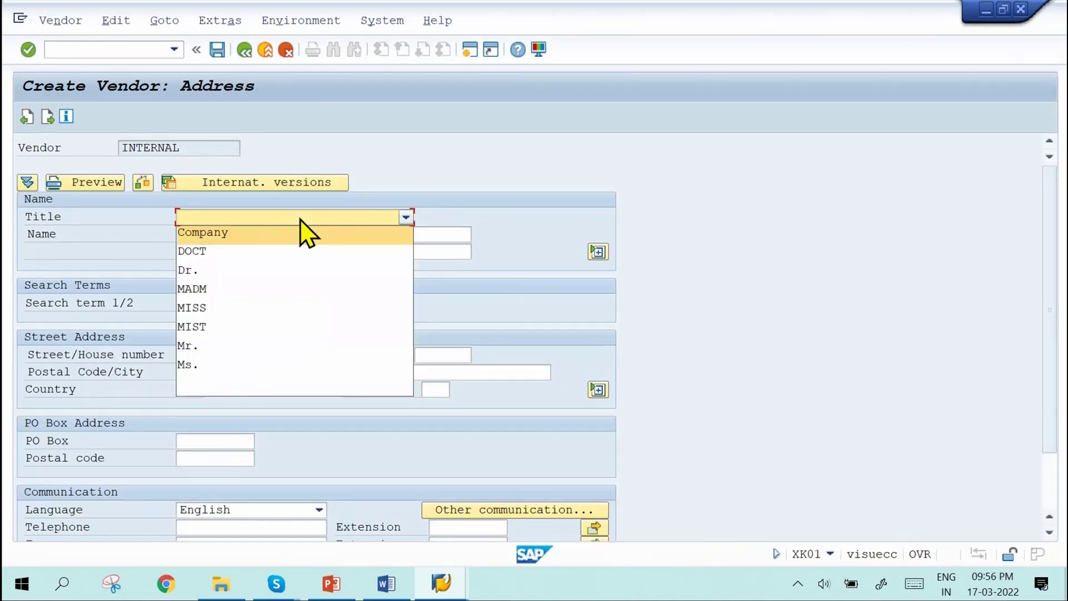
pyautogui.click(223, 362)
pyautogui.click(259, 234)
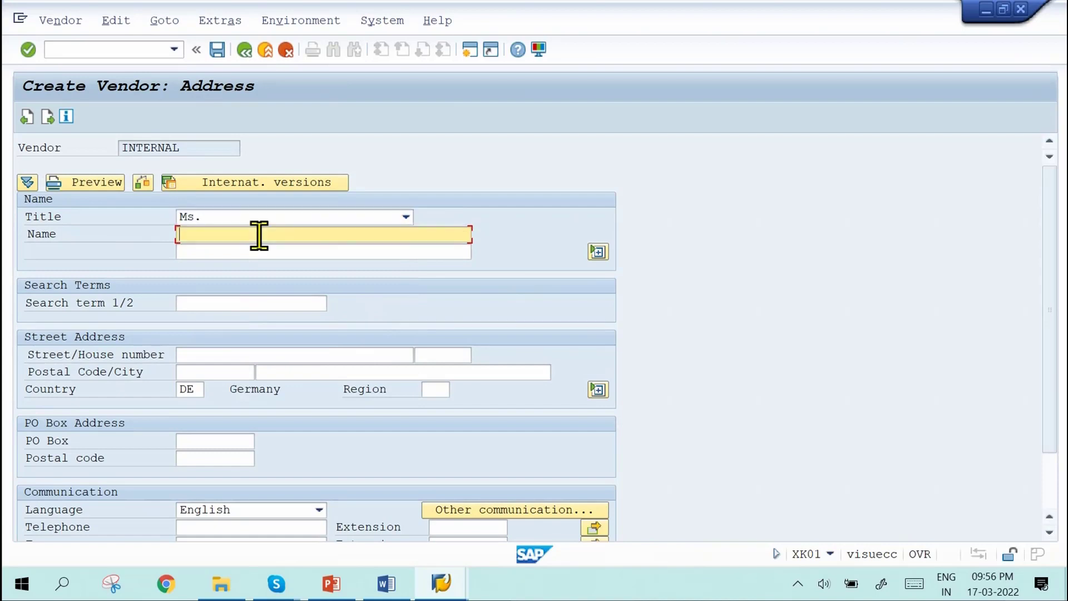
pyautogui.press('Down')
pyautogui.press('Return')
pyautogui.press('BackSpace')
pyautogui.write('3')
# Step: Accept the copied general, accounting and purchasing data for JINDAL VENDOR 3 and save the vendor
pyautogui.press('Return')
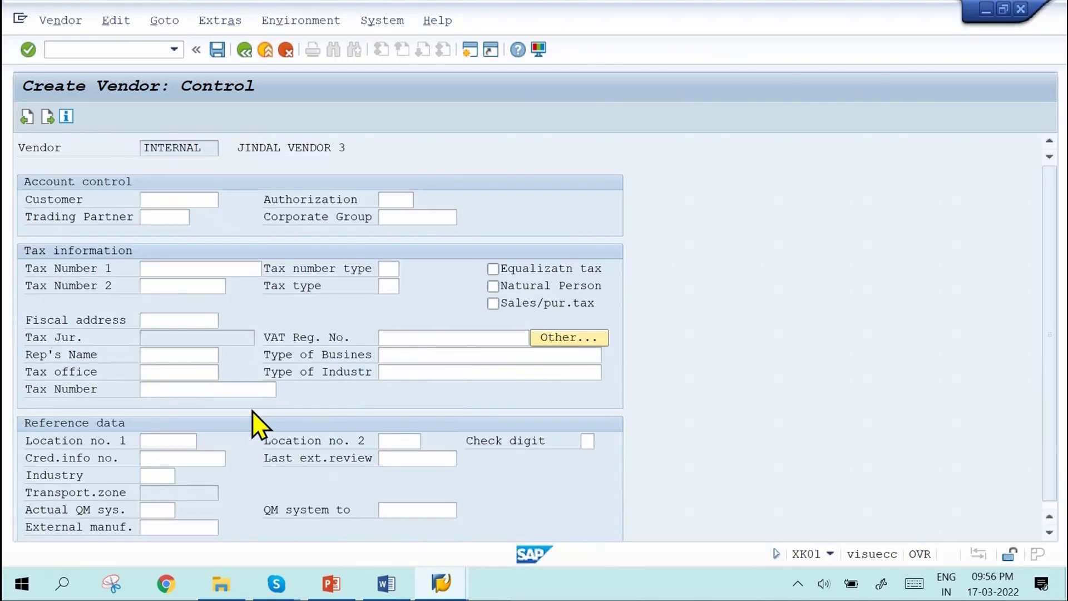
pyautogui.press('Return')
pyautogui.press('Return')
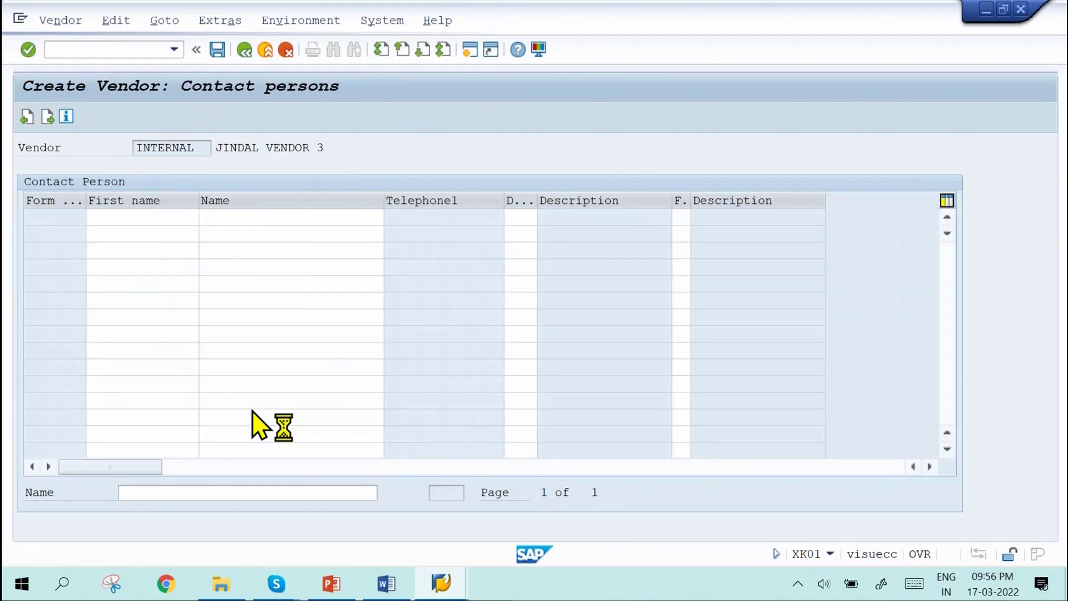
pyautogui.press('Return')
pyautogui.press('Return')
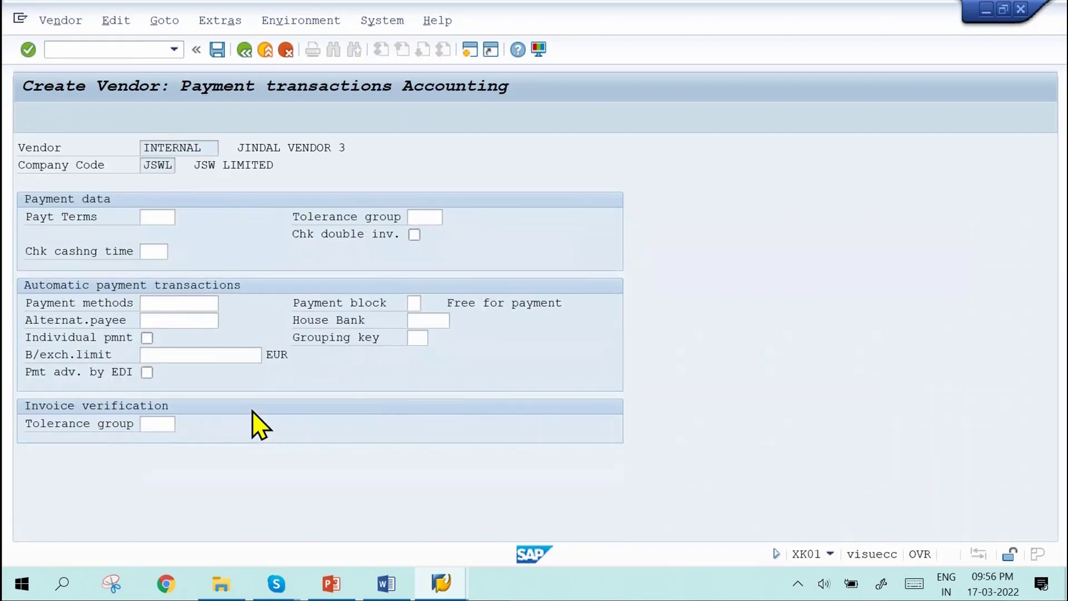
pyautogui.press('Return')
pyautogui.press('Return')
pyautogui.press('Return')
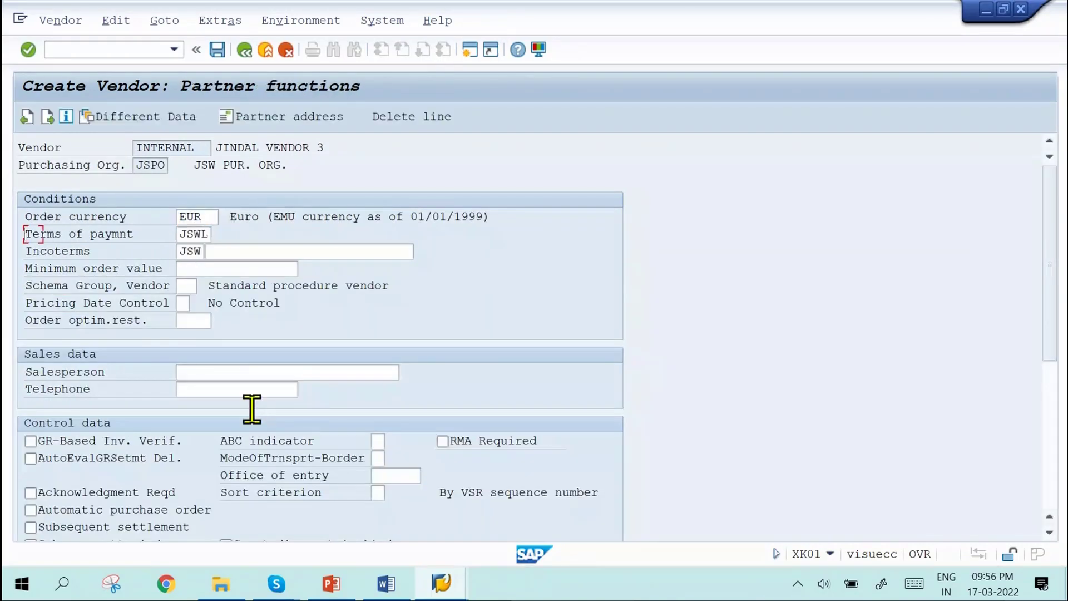
pyautogui.press('Return')
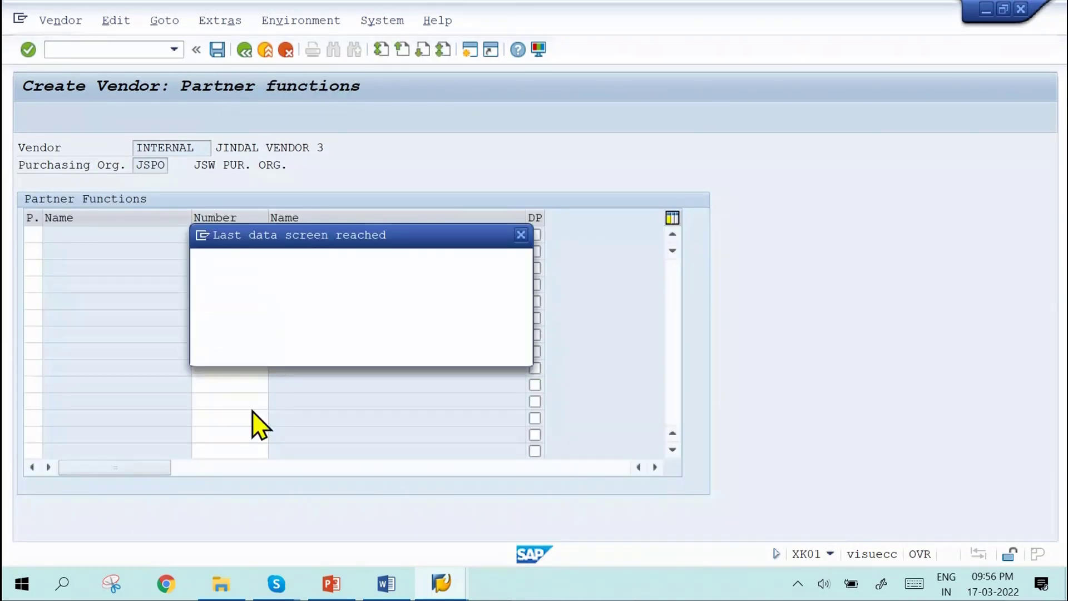
pyautogui.press('Return')
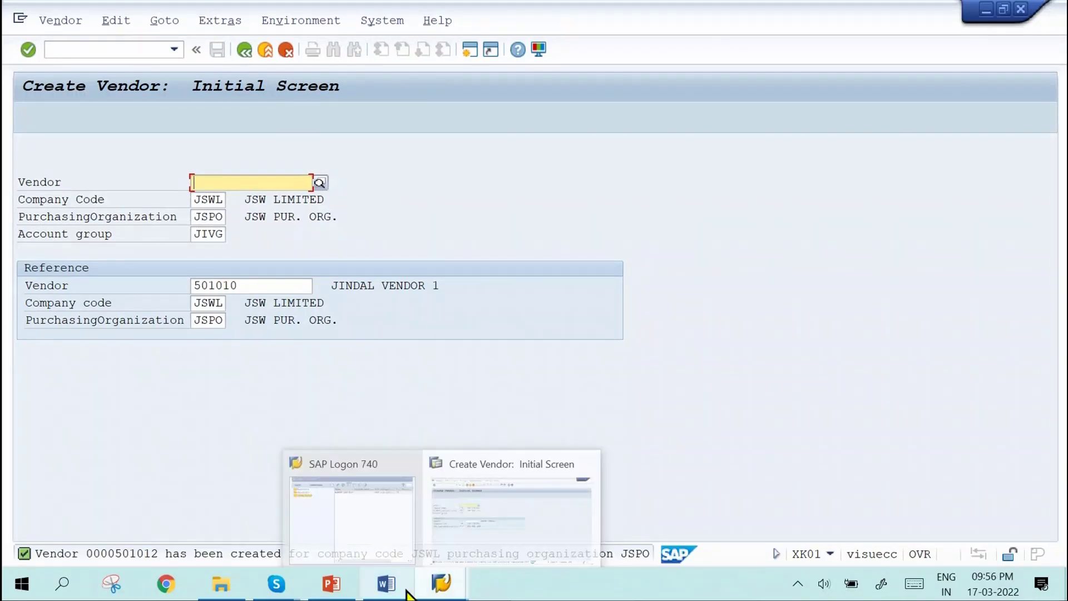
# Step: Record JINDAL VENDOR 3's number in the third VENDOR cell of the Word table, adapting the copied first number
pyautogui.click(406, 591)
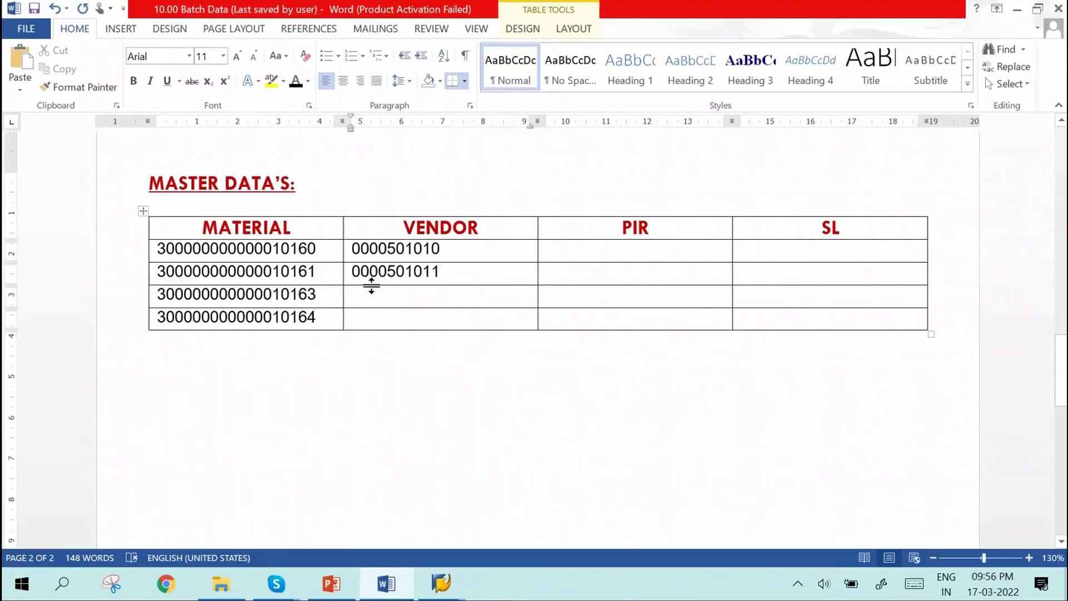
pyautogui.click(371, 295)
pyautogui.hotkey('ctrl', 'v')
pyautogui.press('BackSpace')
pyautogui.write('2')
# Step: Return to SAP and start another vendor from the same reference, with title Ms. and name JINDAL VENDOR 4
pyautogui.hotkey('alt', 'Tab')
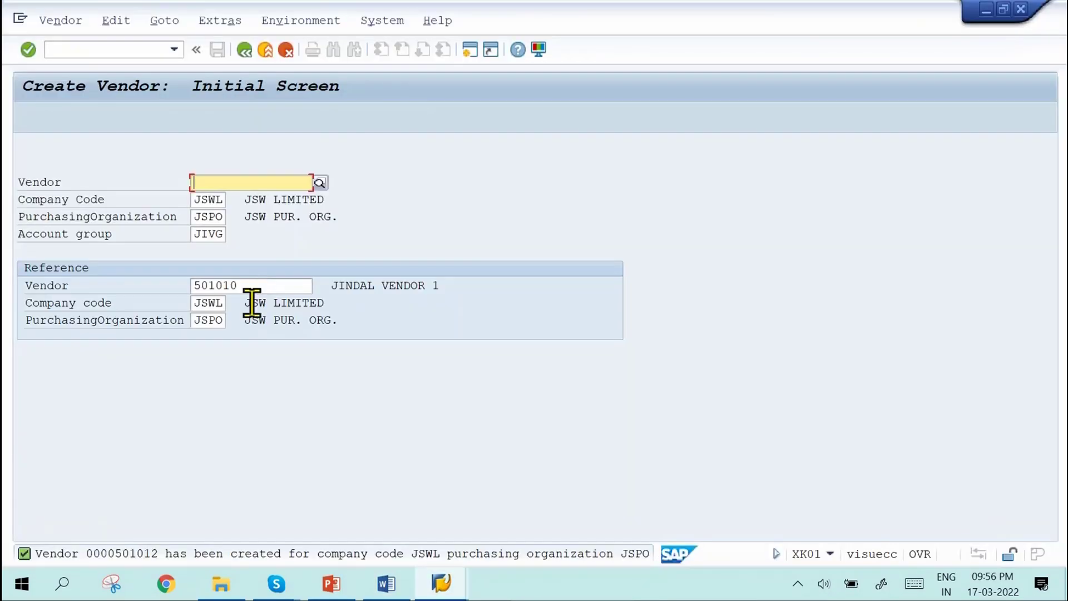
pyautogui.press('Return')
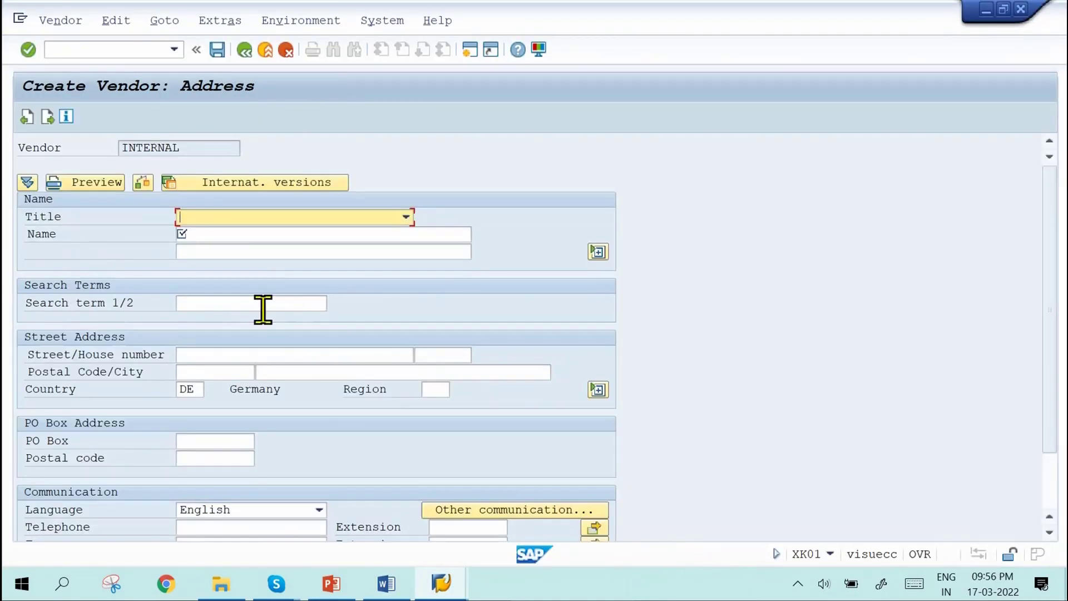
pyautogui.click(406, 217)
pyautogui.click(216, 365)
pyautogui.click(220, 234)
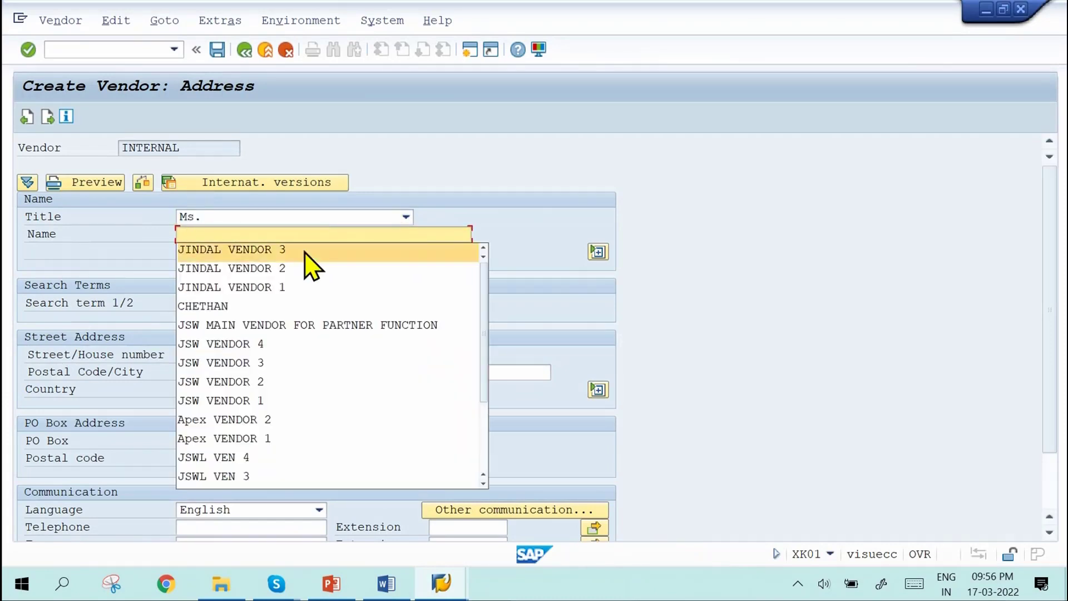
pyautogui.click(307, 249)
pyautogui.press('BackSpace')
pyautogui.write('4')
# Step: Accept the copied general, accounting and purchasing data for JINDAL VENDOR 4 and save the vendor
pyautogui.press('Return')
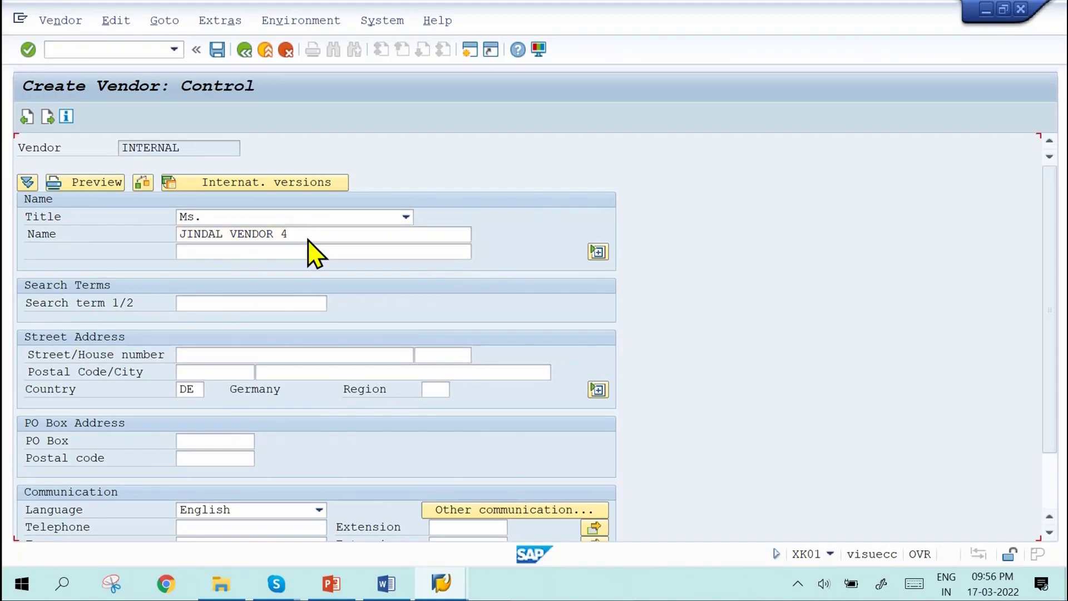
pyautogui.press('Return')
pyautogui.press('Return')
pyautogui.press('Return')
pyautogui.press('Return')
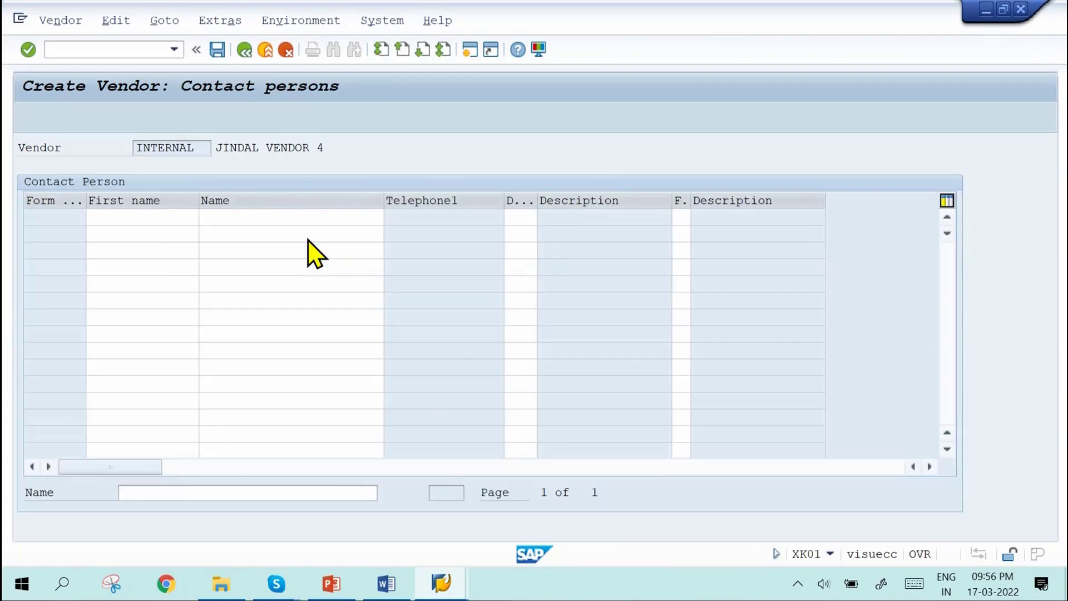
pyautogui.press('Return')
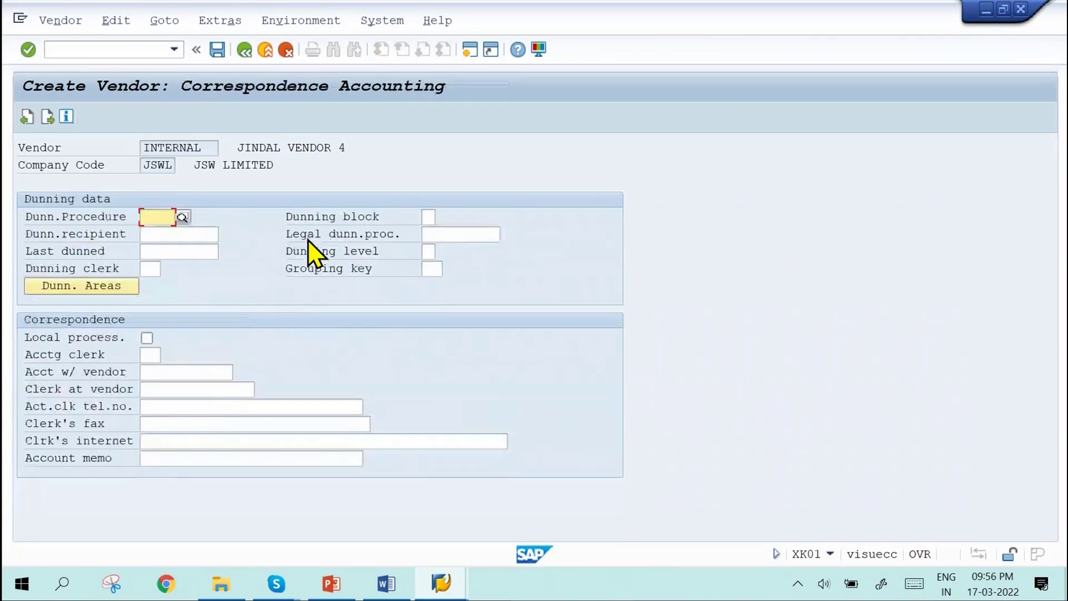
pyautogui.press('Return')
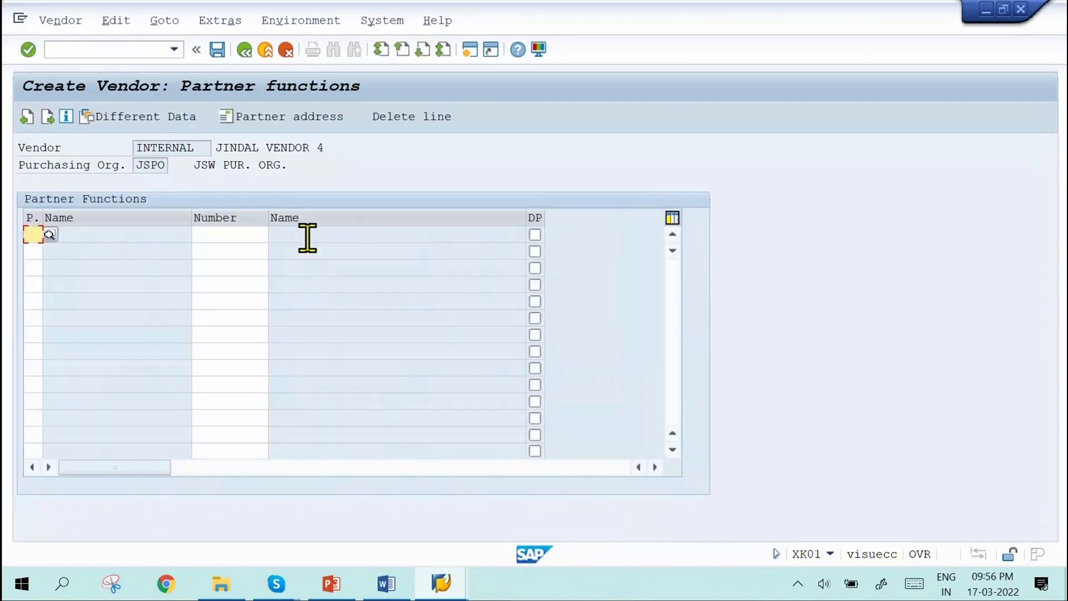
pyautogui.press('Return')
pyautogui.press('Return')
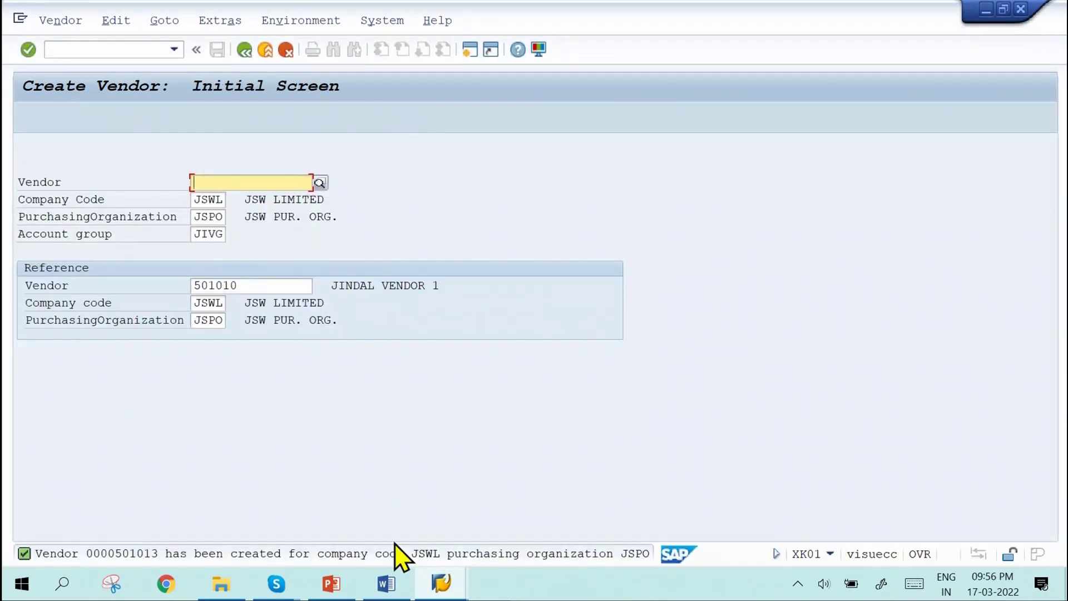
# Step: Record JINDAL VENDOR 4's number in the fourth VENDOR cell of the Word table, adapting the copied first number
pyautogui.moveTo(388, 581)
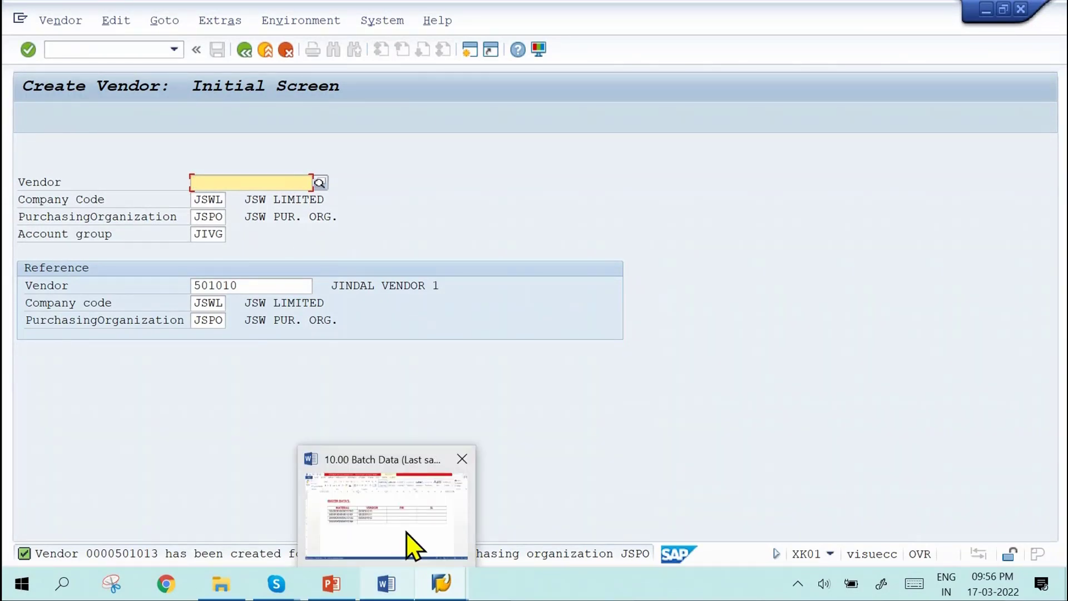
pyautogui.click(413, 546)
pyautogui.hotkey('ctrl', 'v')
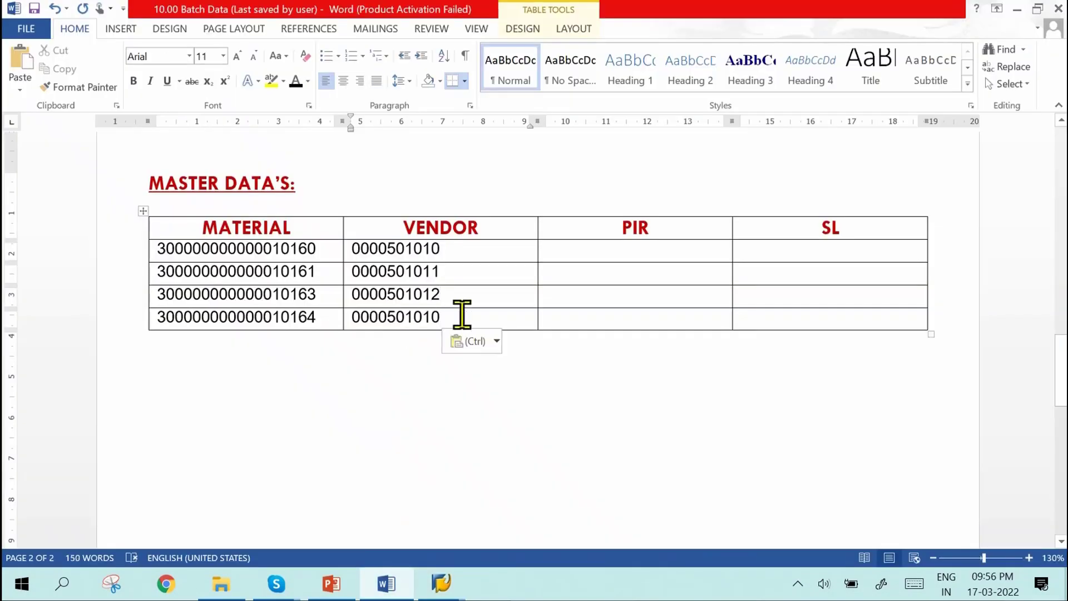
pyautogui.press('Escape')
pyautogui.press('BackSpace')
pyautogui.write('3')
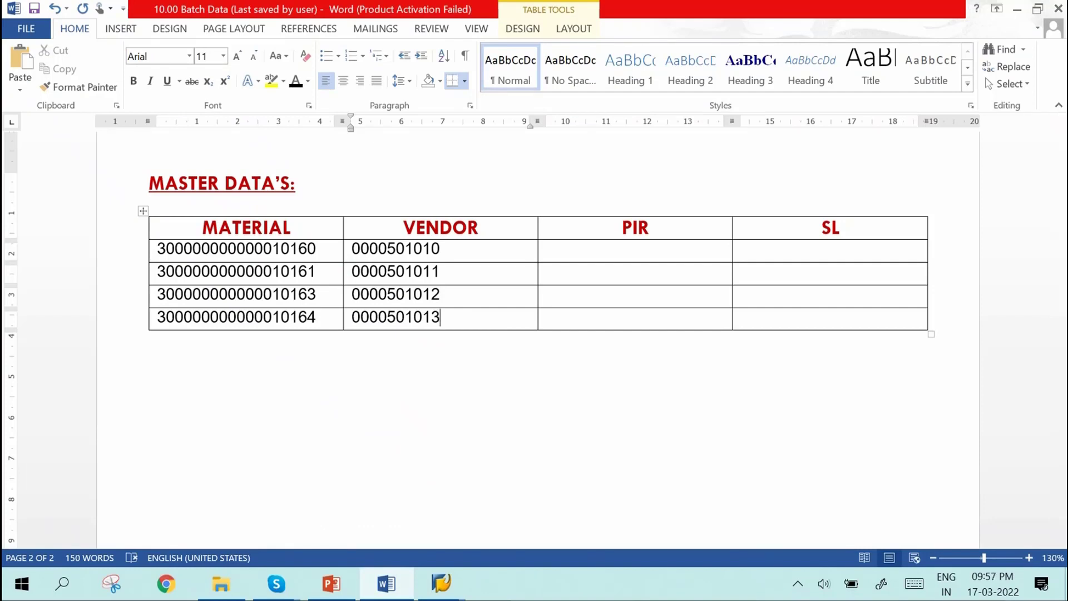
# Step: Return to SAP and open the purchasing vendor list with transaction /NMKVZ
pyautogui.hotkey('alt', 'Tab')
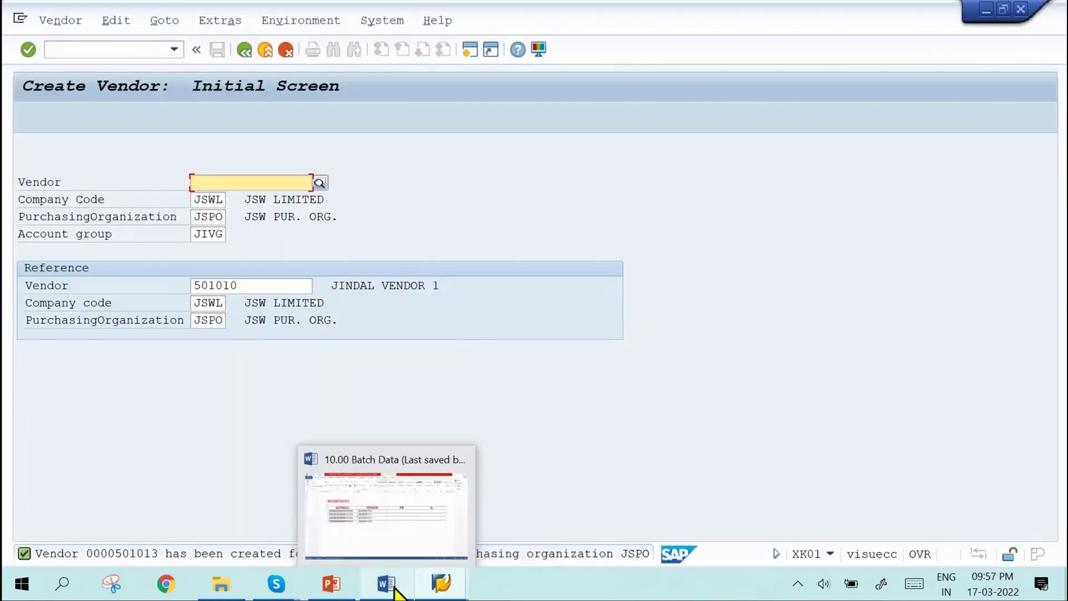
pyautogui.click(135, 50)
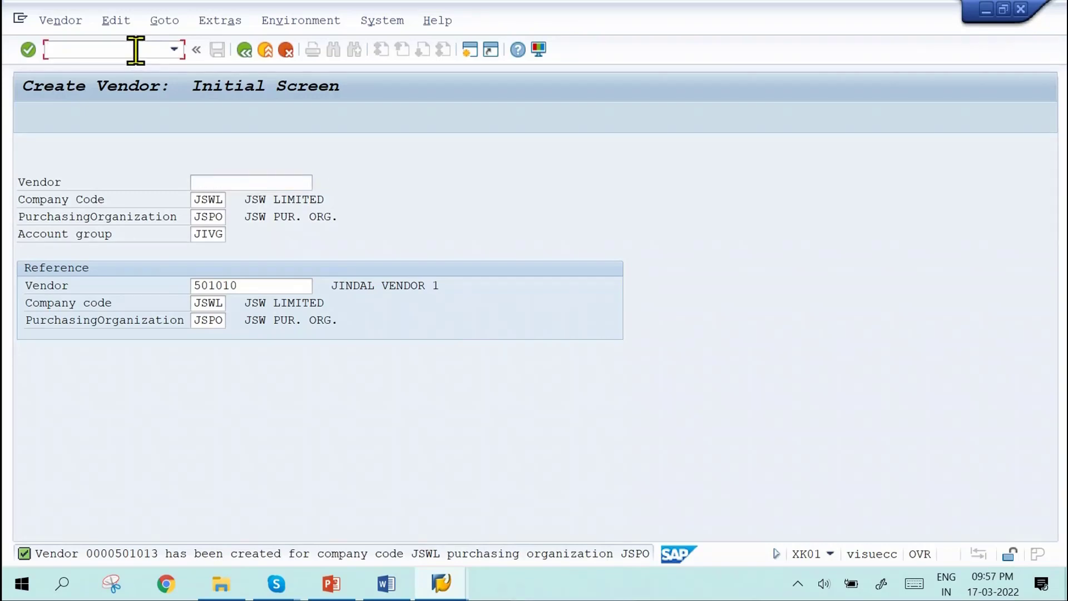
pyautogui.write('MKVZ')
pyautogui.press('BackSpace')
pyautogui.press('BackSpace')
pyautogui.press('BackSpace')
pyautogui.press('BackSpace')
pyautogui.write('/NMKVZ')
pyautogui.press('Return')
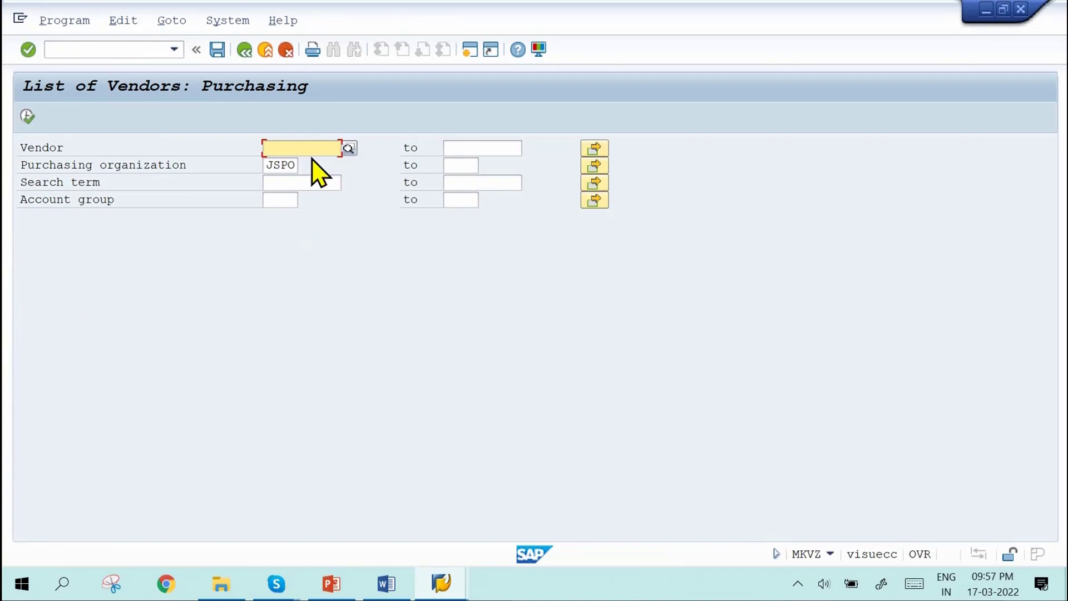
# Step: Run the vendor list for purchasing organization JSPO, ranging from JINDAL VENDOR 1's number to the same number ending in 4
pyautogui.hotkey('ctrl', 'v')
pyautogui.click(456, 148)
pyautogui.hotkey('ctrl', 'v')
pyautogui.press('BackSpace')
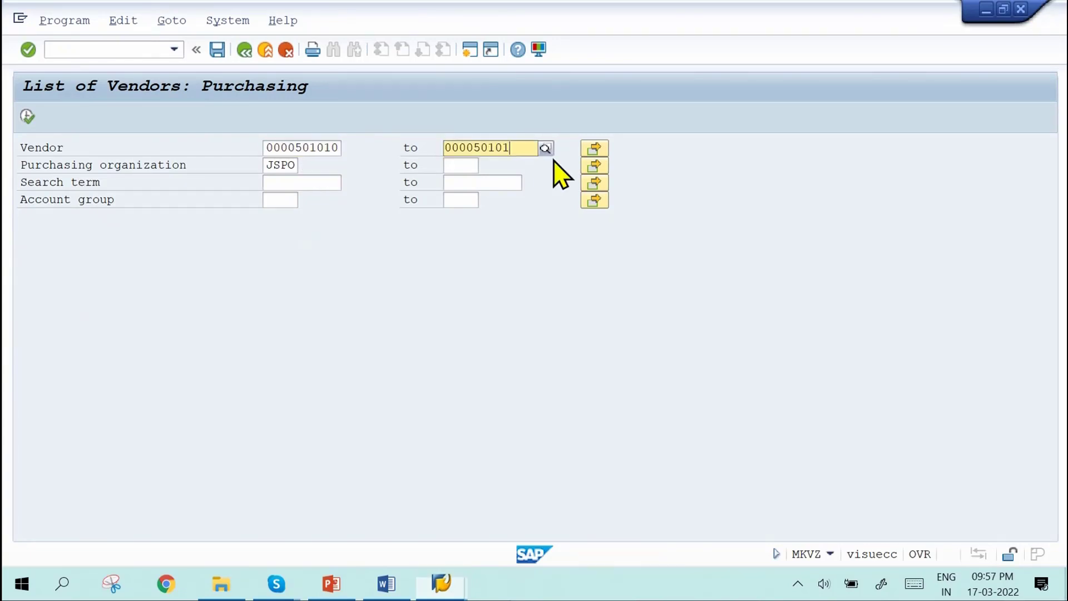
pyautogui.write('4')
pyautogui.press('Return')
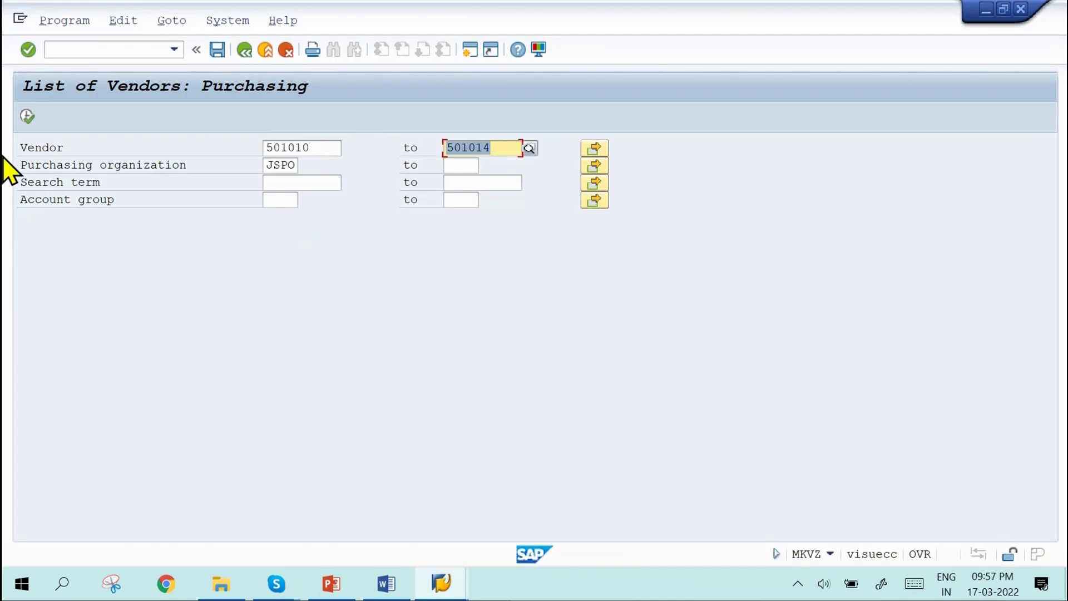
pyautogui.click(29, 115)
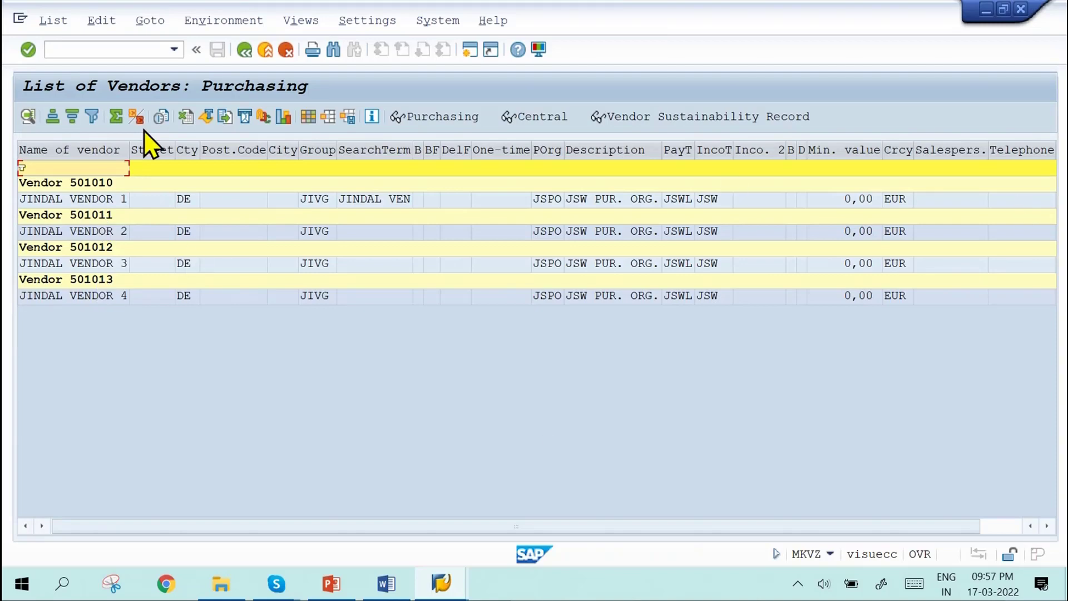
# Step: Check the master data table in Word, return to SAP and open info record creation with transaction /NME11
pyautogui.moveTo(389, 579)
pyautogui.click(396, 551)
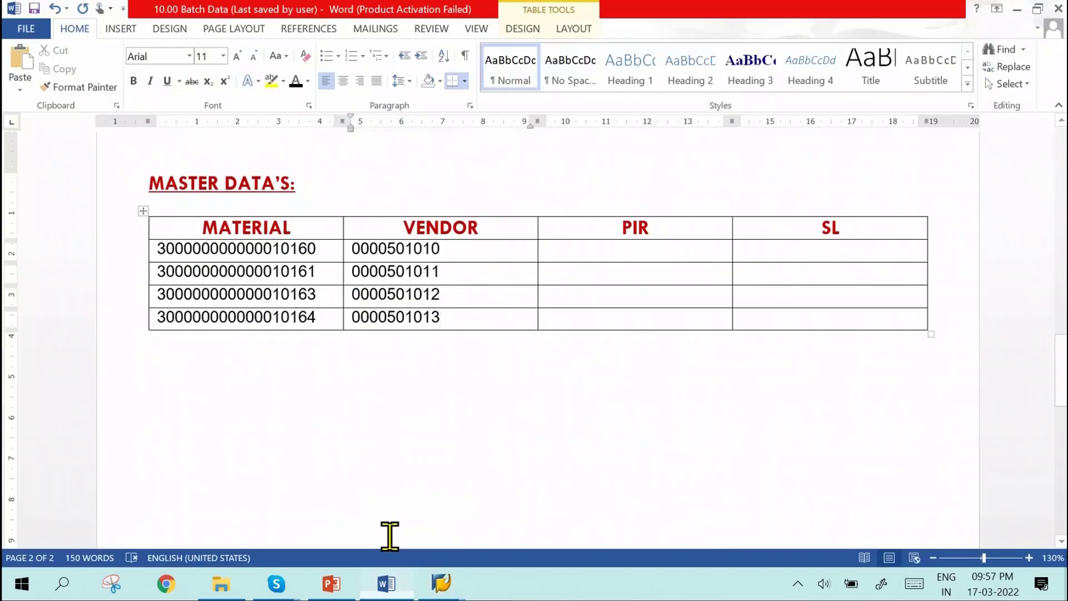
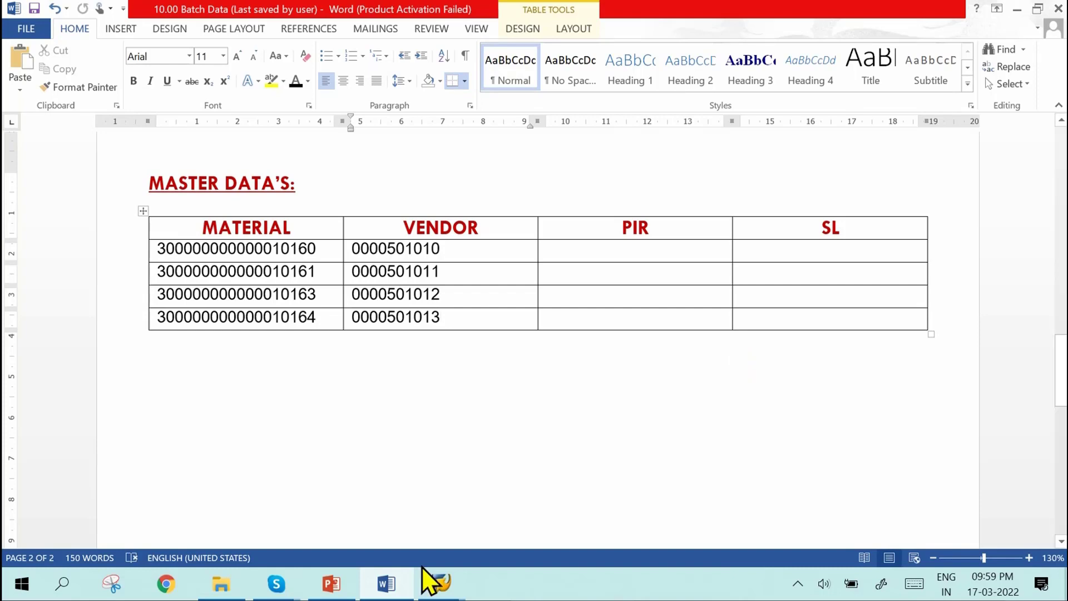
pyautogui.moveTo(436, 581)
pyautogui.click(454, 512)
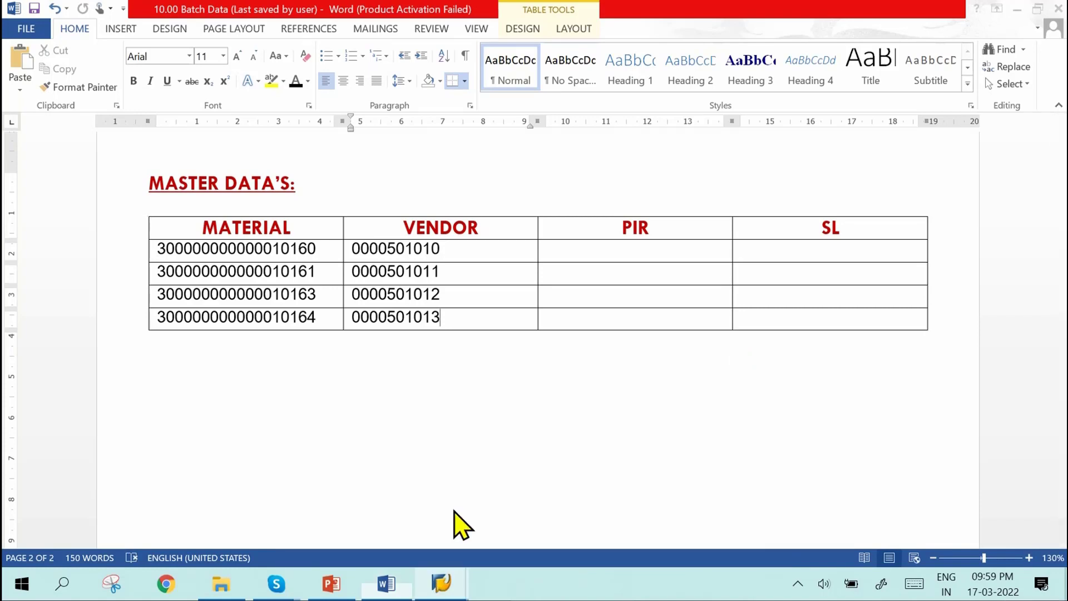
pyautogui.write('/NM')
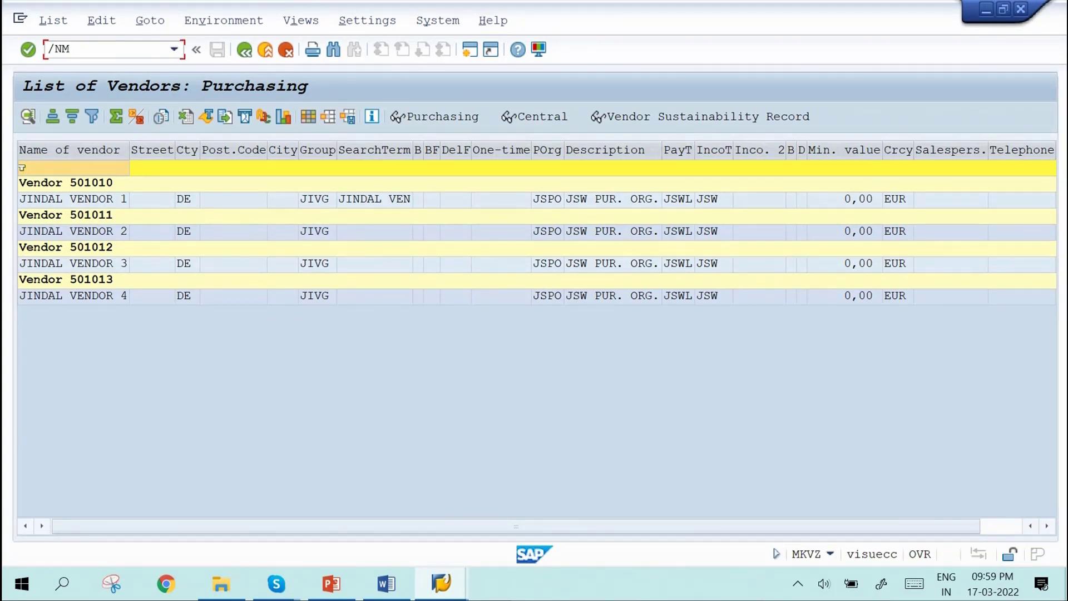
pyautogui.write('E11')
pyautogui.press('Return')
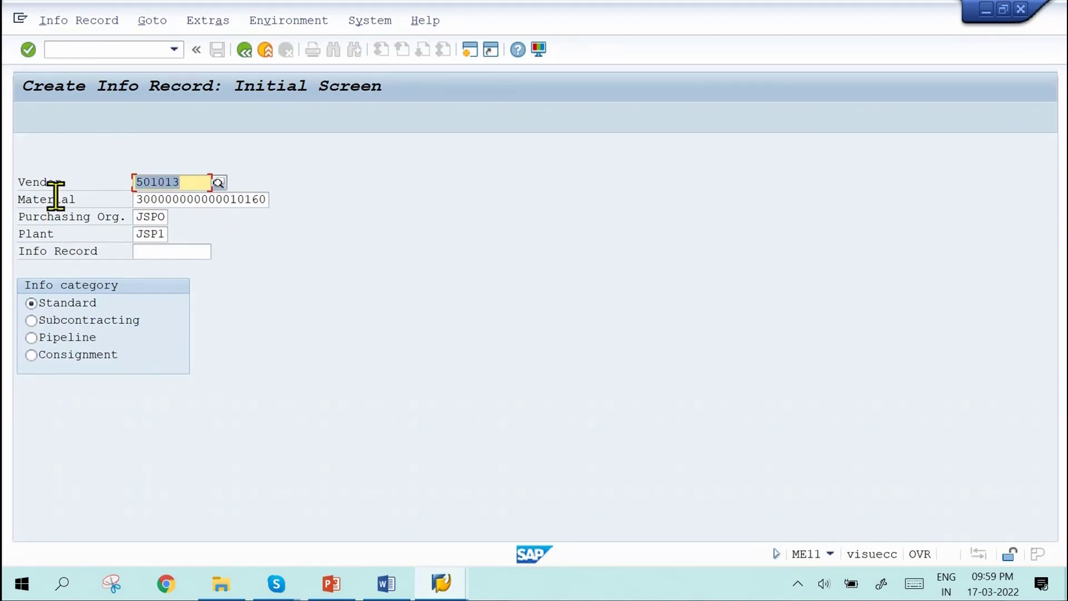
# Step: Copy the first material number from the Word table into the Material field of the new info record in SAP
pyautogui.moveTo(390, 578)
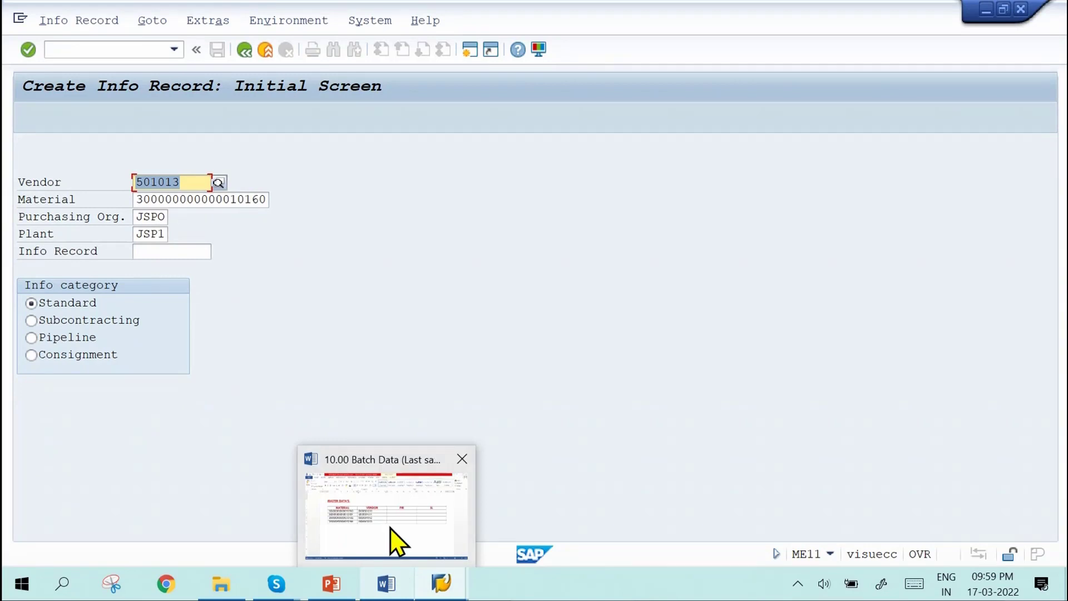
pyautogui.click(389, 528)
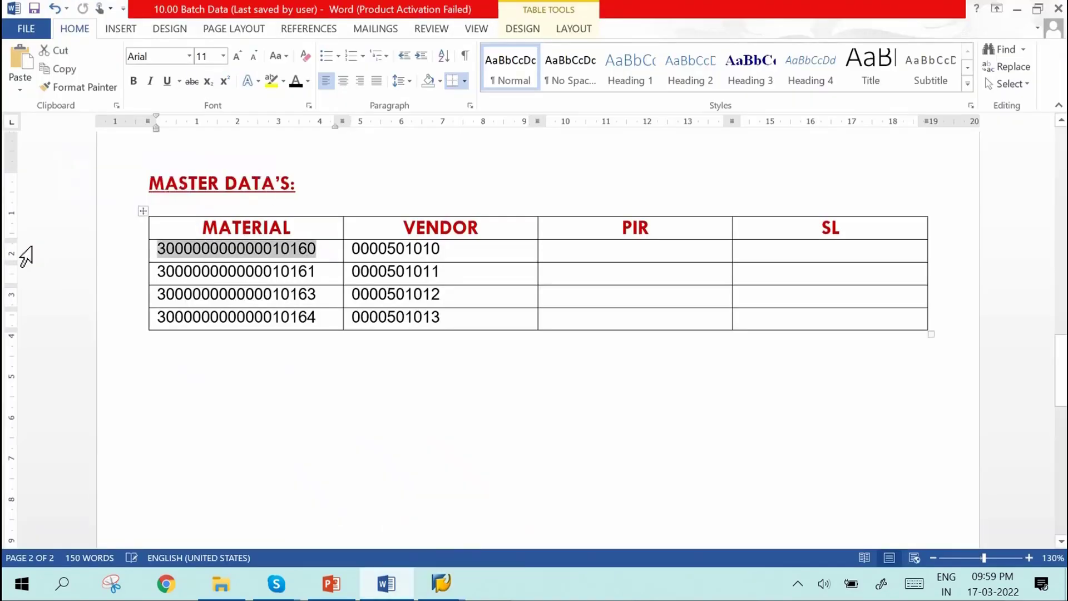
pyautogui.hotkey('alt', 'Tab')
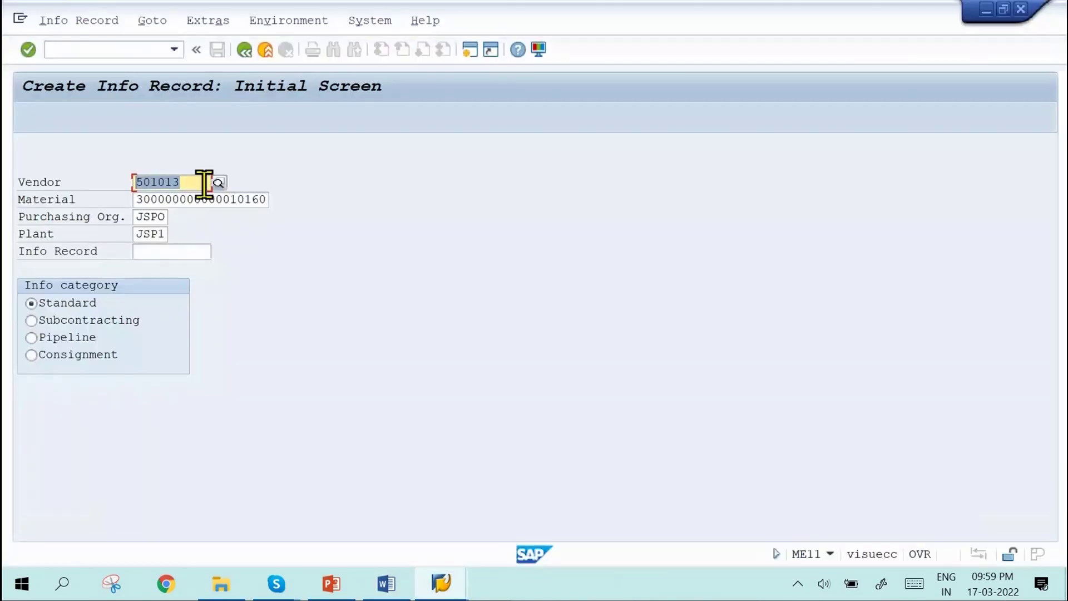
pyautogui.click(263, 200)
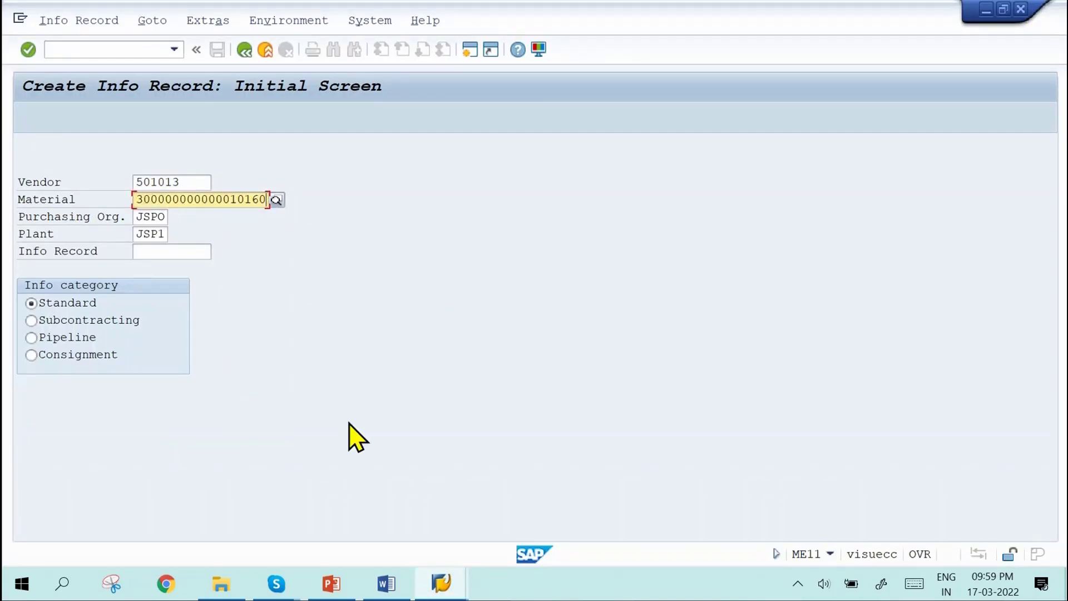
# Step: Copy the first vendor number from the Word table into the Vendor field of the SAP info record and proceed to its general data
pyautogui.hotkey('alt', 'Tab')
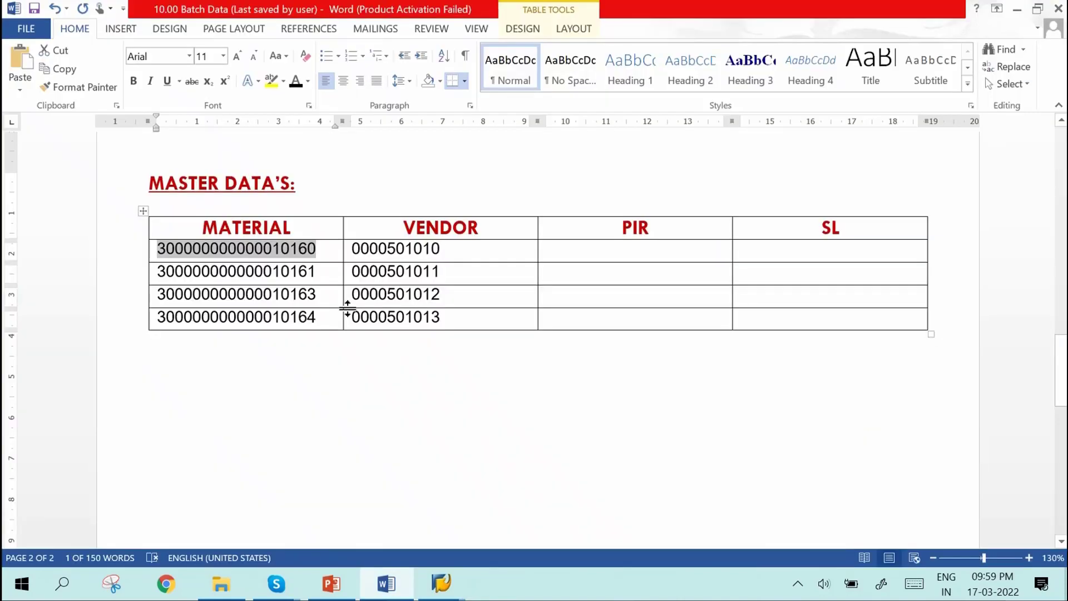
pyautogui.moveTo(441, 249); pyautogui.dragTo(394, 249)
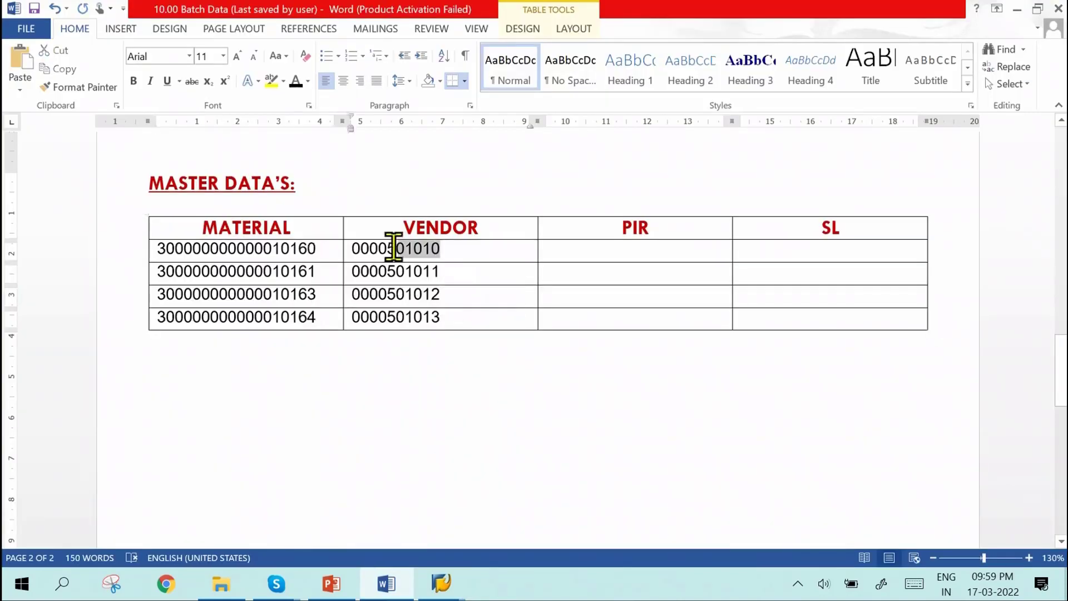
pyautogui.doubleClick(393, 249)
pyautogui.hotkey('ctrl', 'c')
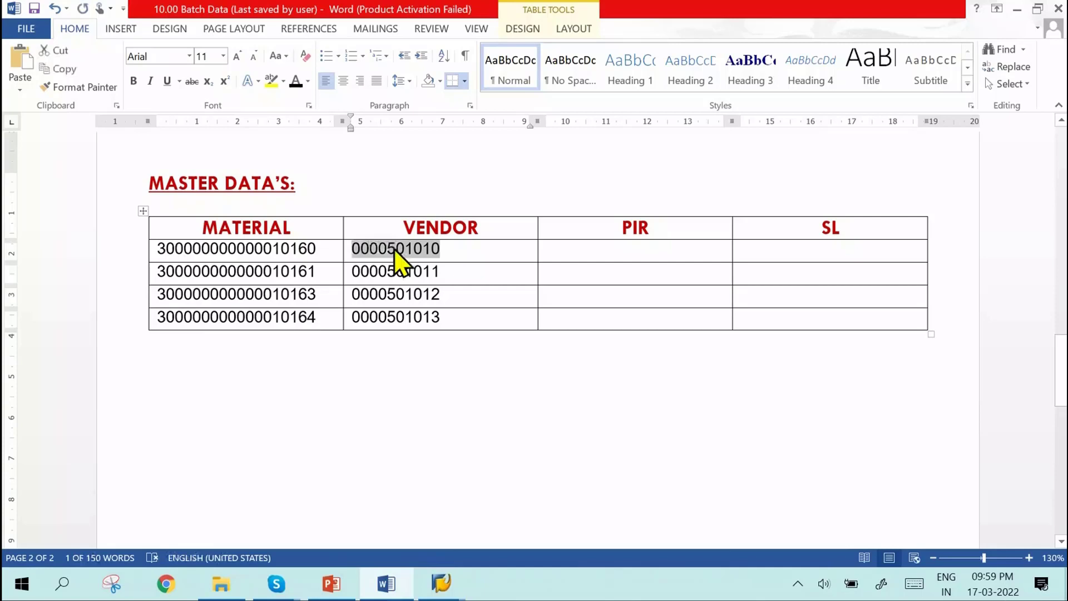
pyautogui.hotkey('alt', 'Tab')
pyautogui.hotkey('ctrl', 'v')
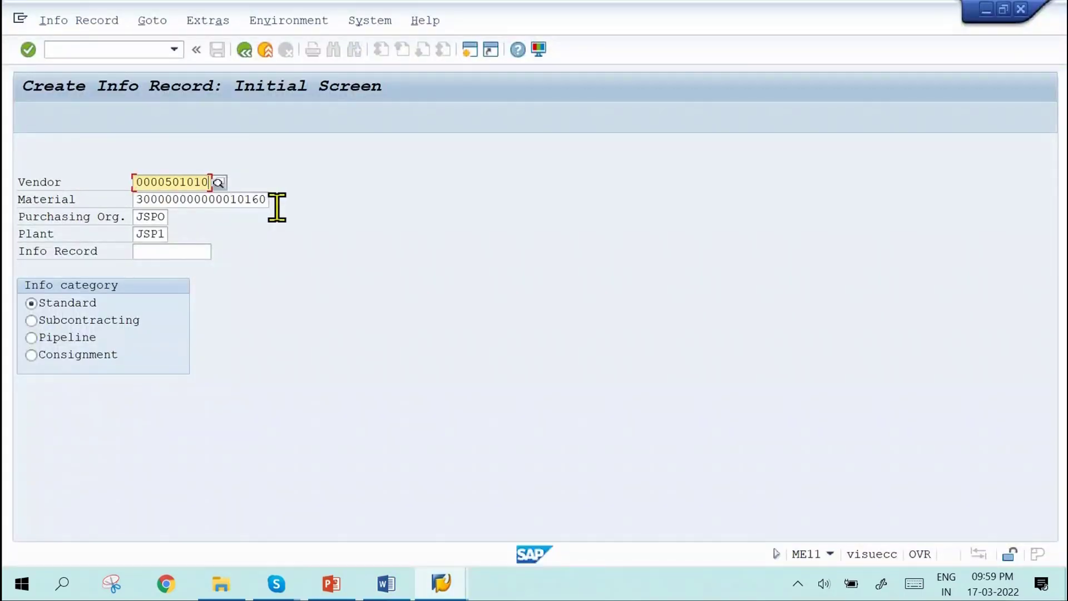
pyautogui.press('Return')
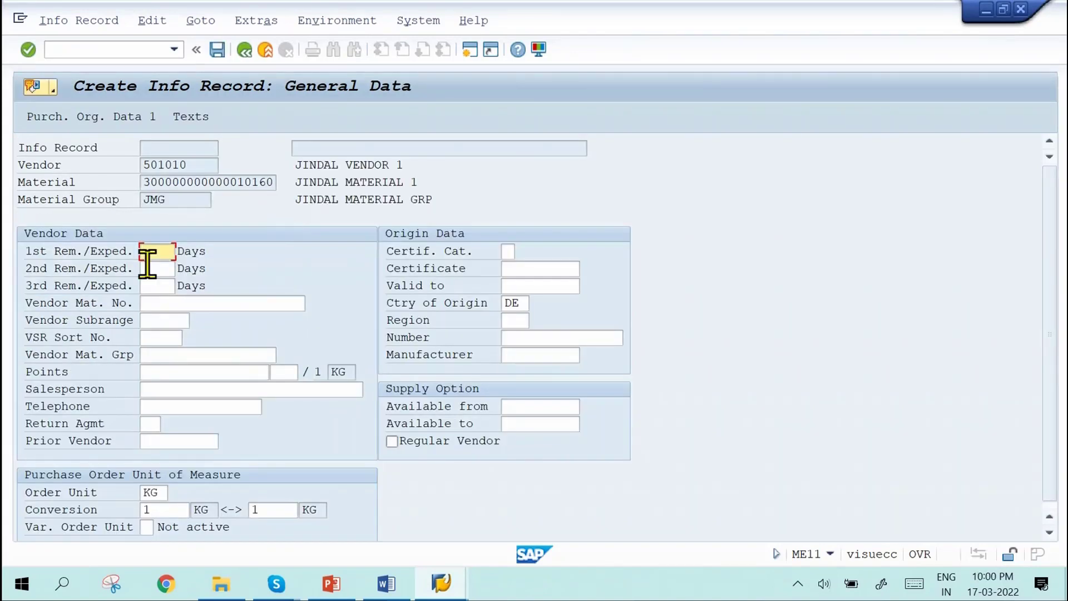
# Step: Set the first reminder to 4 days and the third to 10 days, and continue to the purchasing organization data
pyautogui.write('4')
pyautogui.press('Tab')
pyautogui.press('Tab')
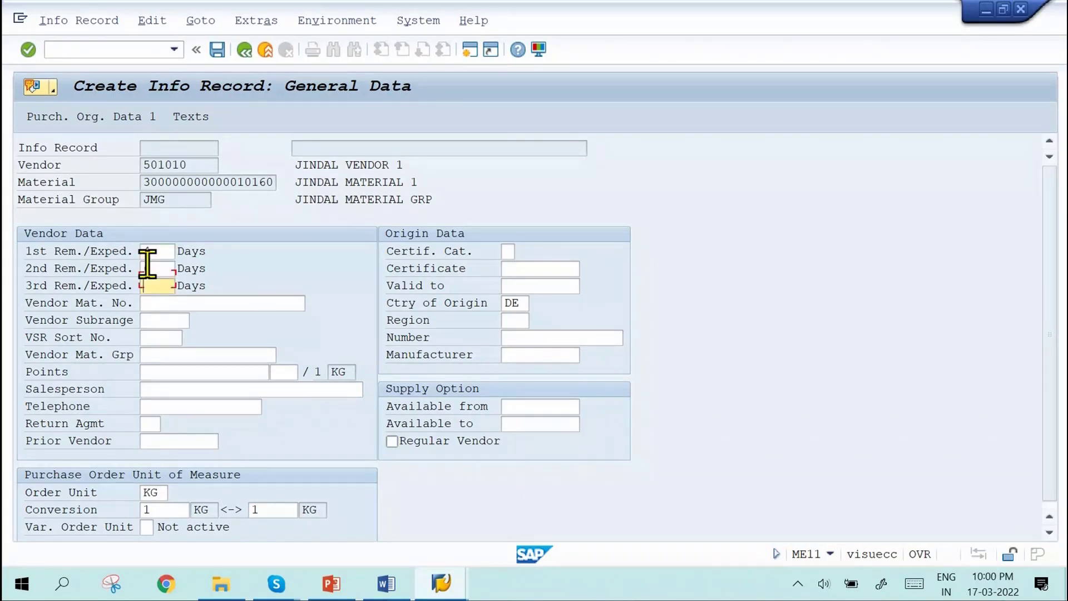
pyautogui.write('10')
pyautogui.press('Return')
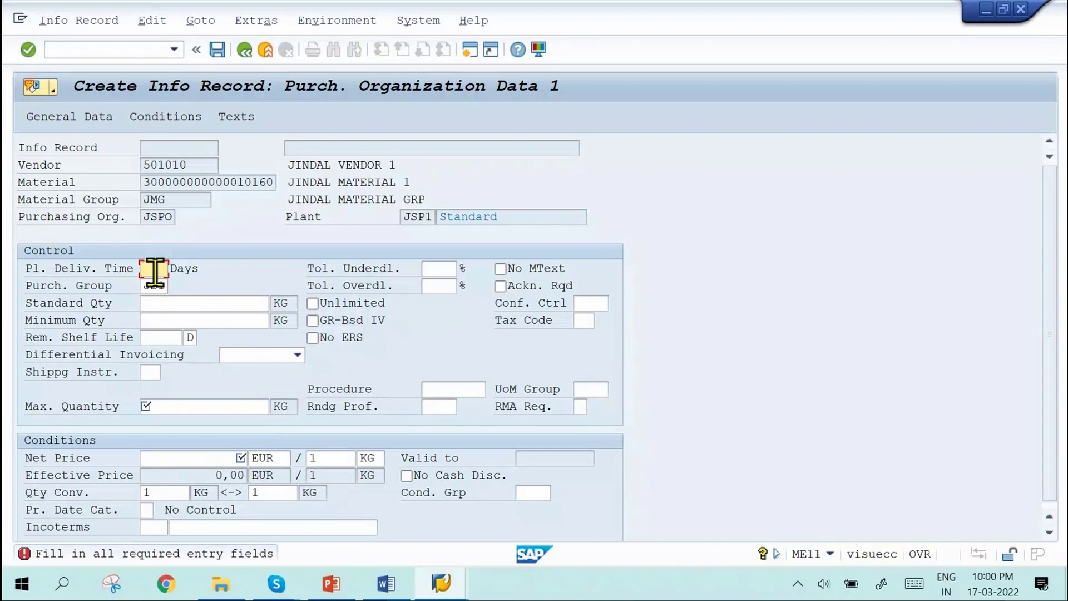
# Step: Enter a planned delivery time of 30 days, a maximum quantity of 500 KG and a net price of 120 EUR
pyautogui.write('30')
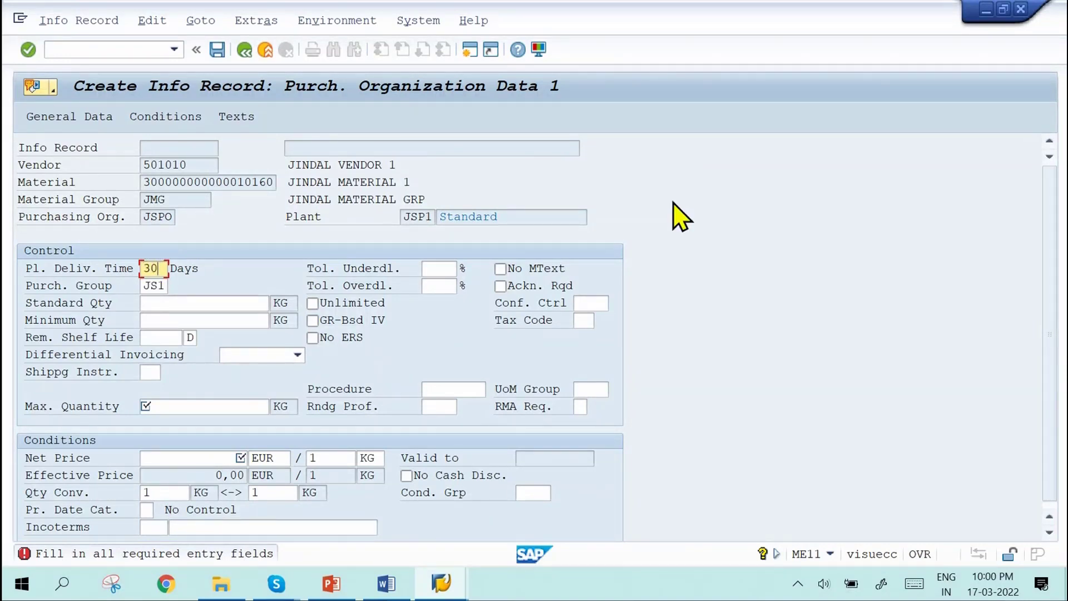
pyautogui.click(201, 408)
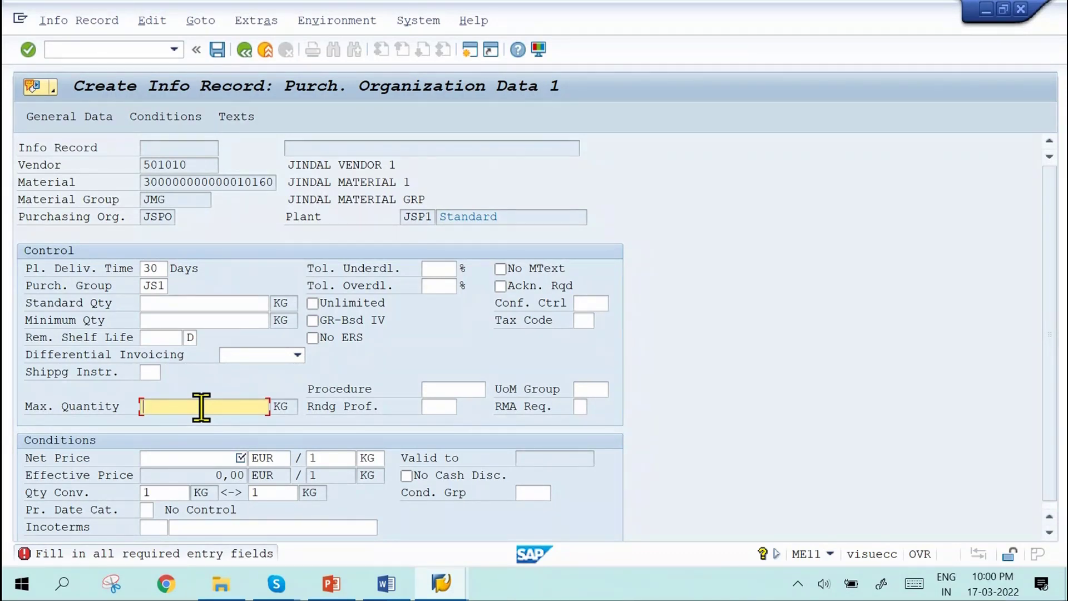
pyautogui.write('500')
pyautogui.press('Return')
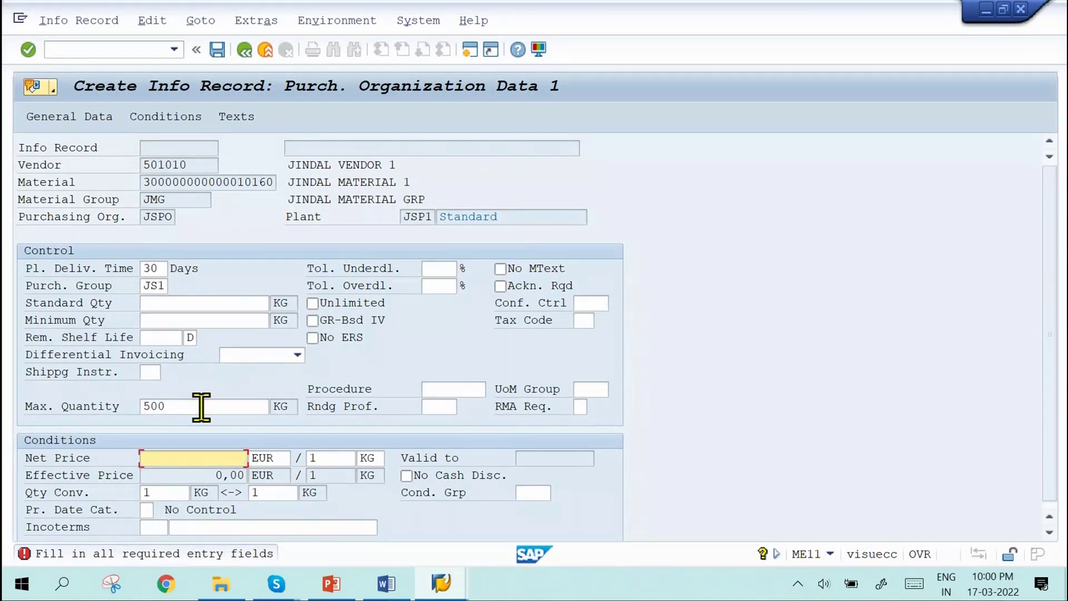
pyautogui.write('120')
pyautogui.press('Return')
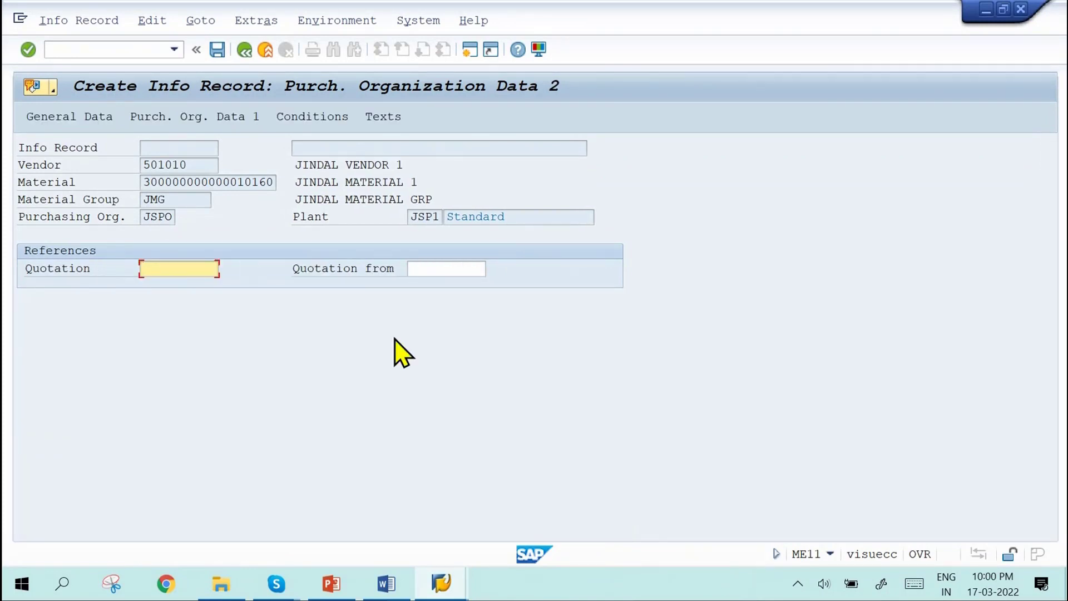
# Step: Switch to Word and draw a narrow extra column between VENDOR and PIR in the master data table
pyautogui.moveTo(437, 580)
pyautogui.moveTo(399, 585)
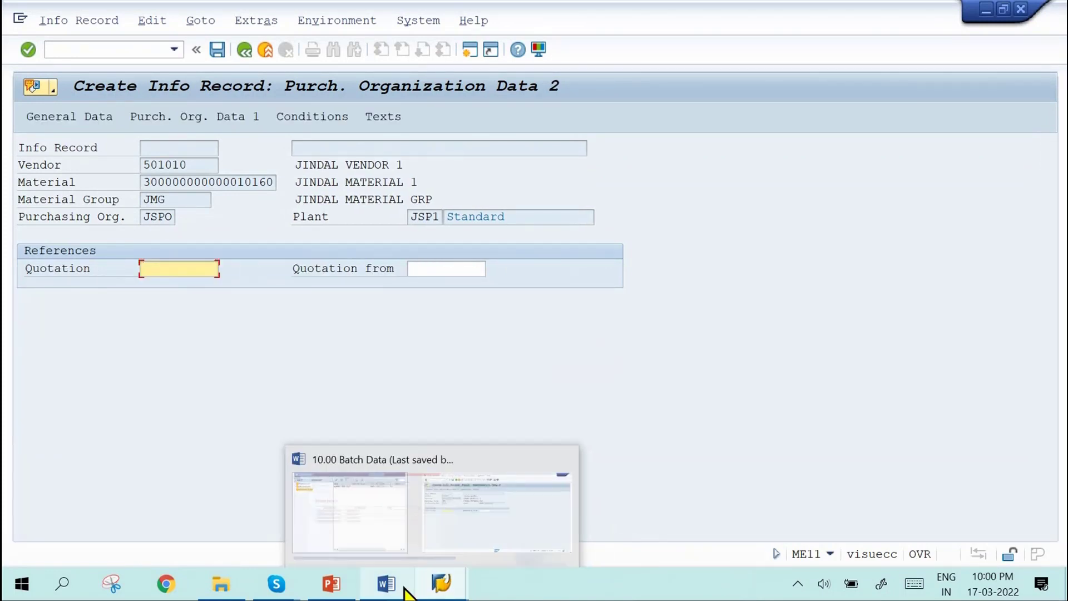
pyautogui.click(398, 520)
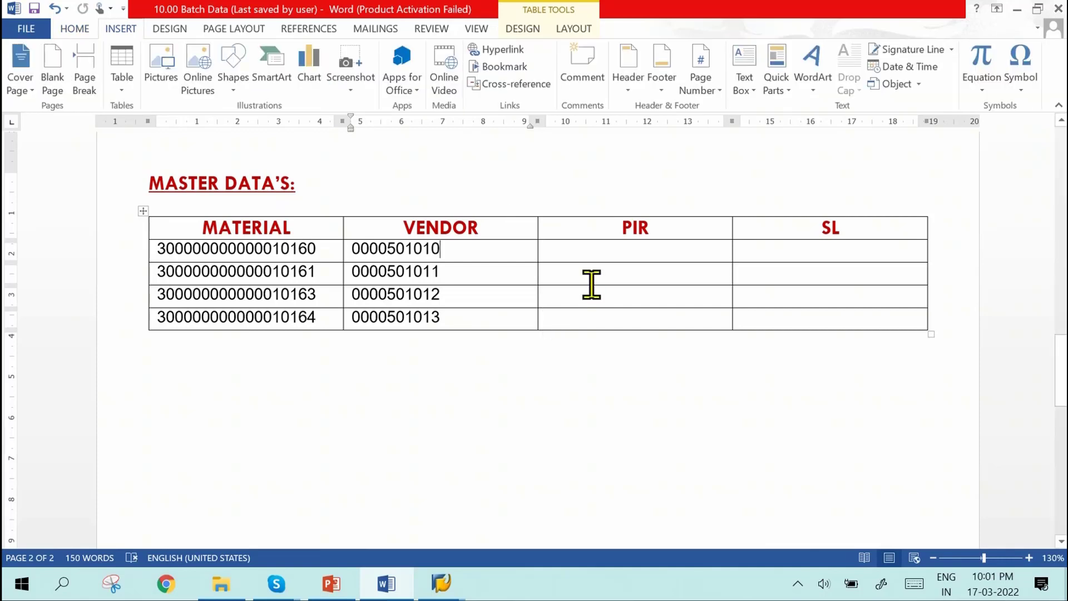
pyautogui.click(124, 90)
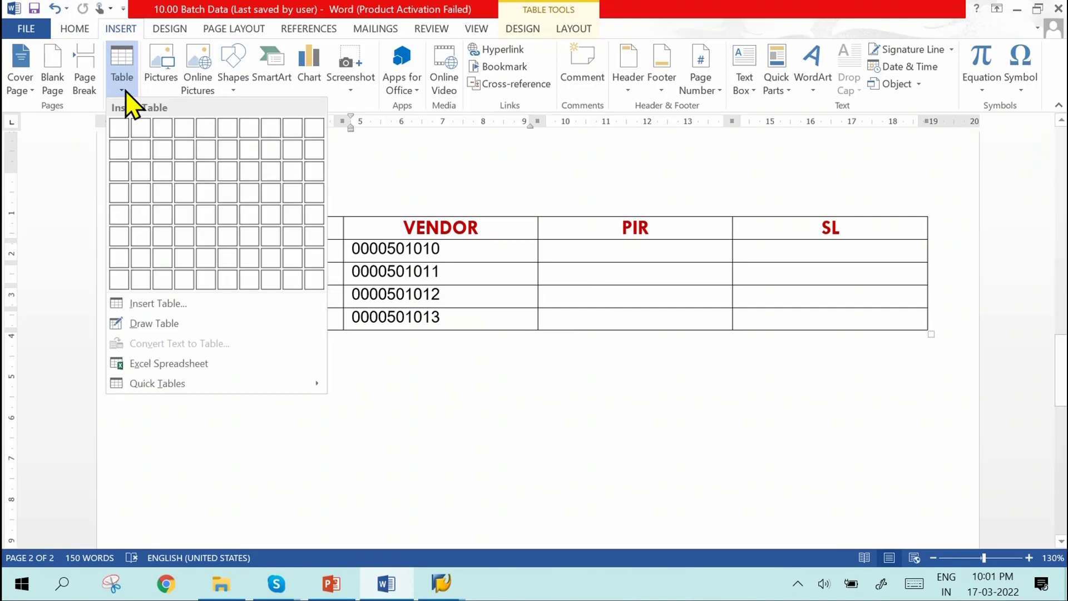
pyautogui.click(128, 324)
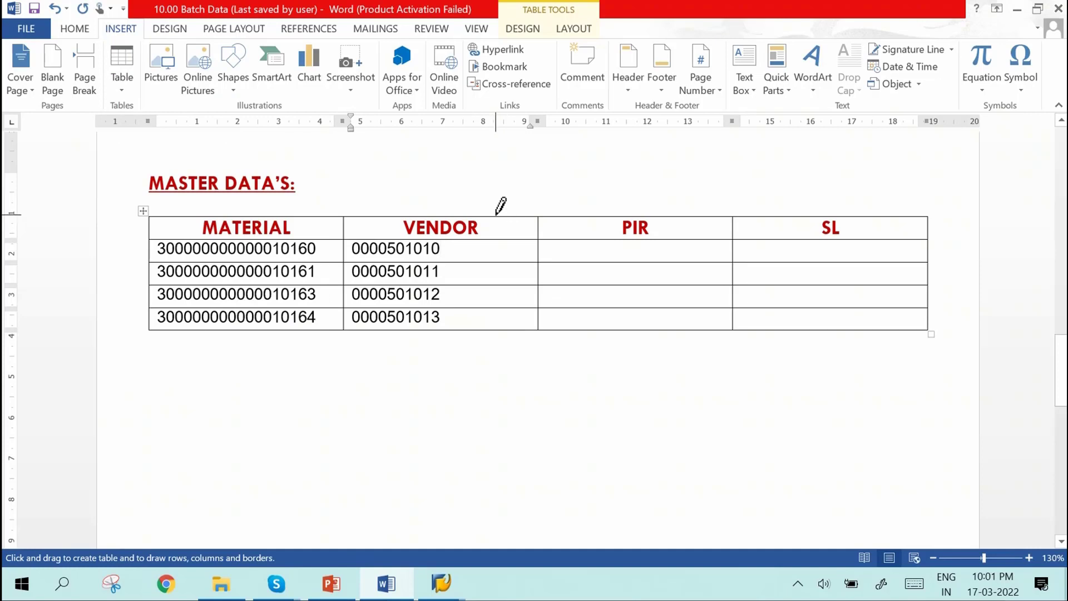
pyautogui.moveTo(492, 231); pyautogui.dragTo(487, 324)
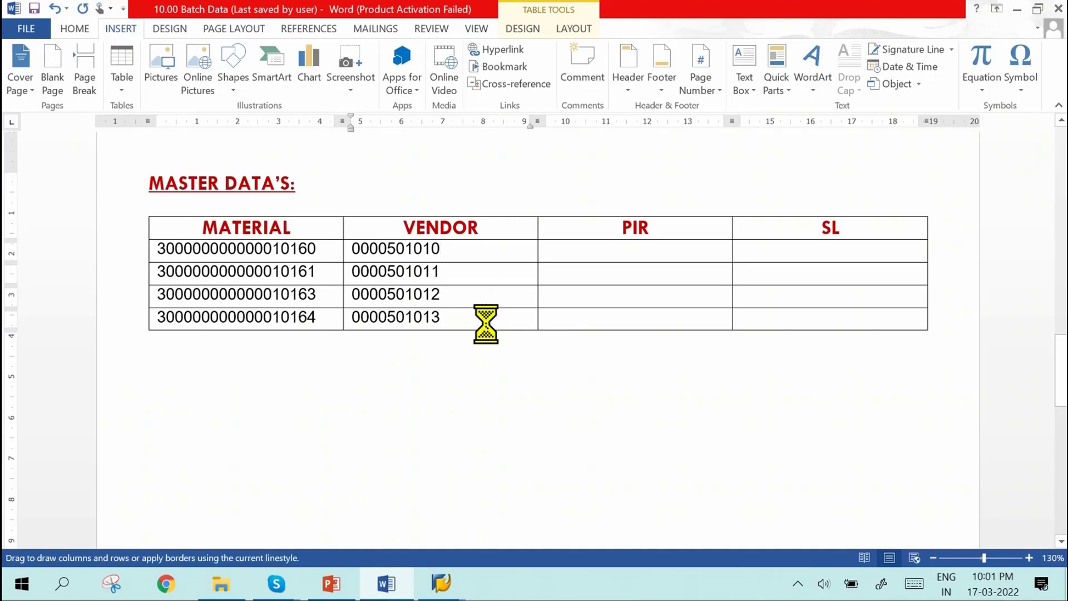
pyautogui.press('Escape')
# Step: Head the new column PRICE and enter 120 in its first material row
pyautogui.click(518, 231)
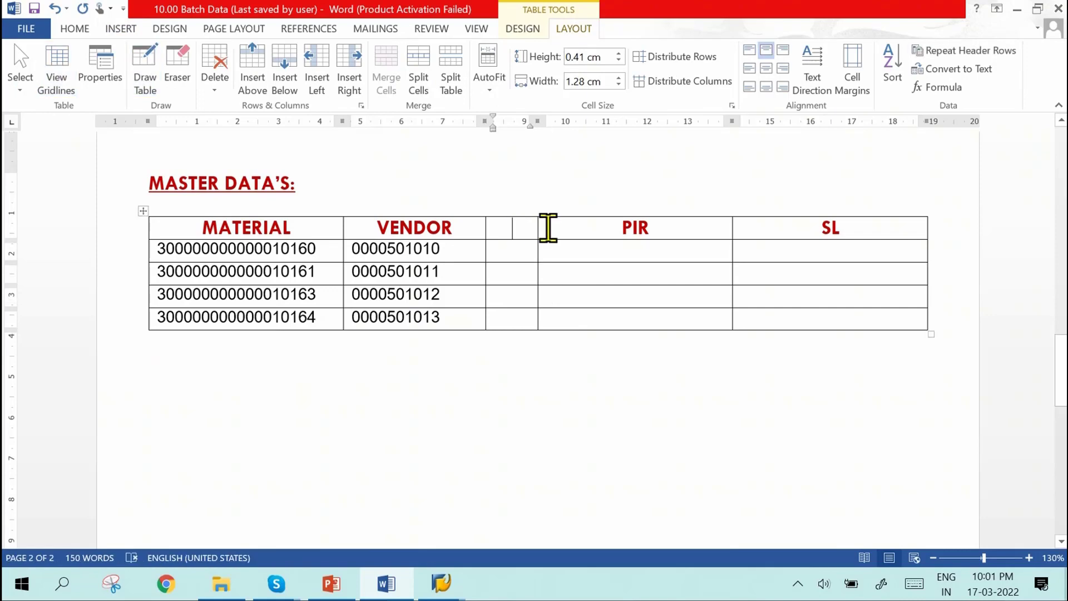
pyautogui.write('PRICE')
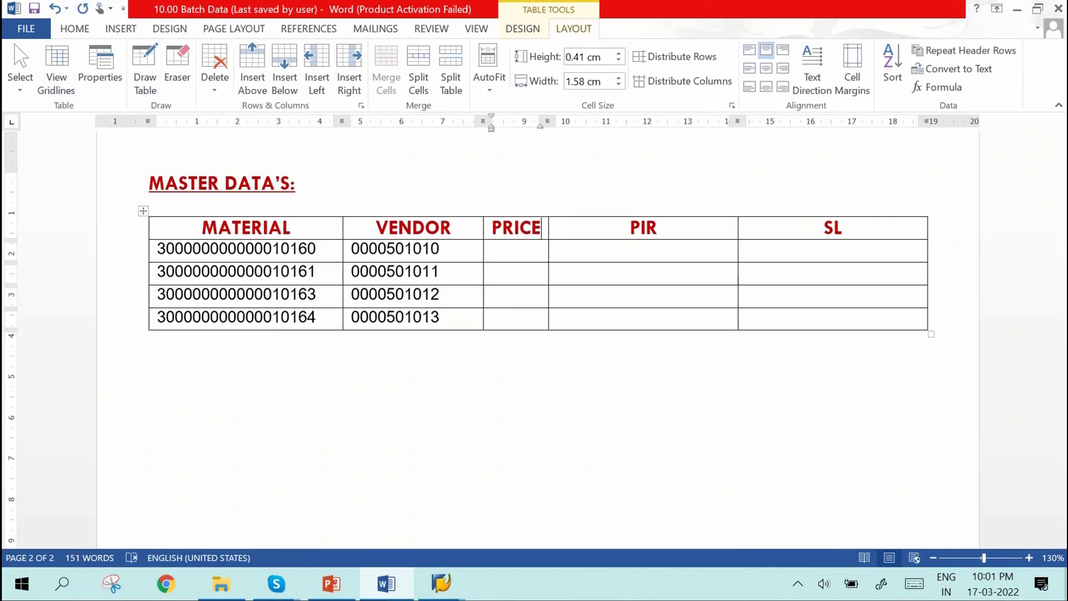
pyautogui.click(506, 255)
pyautogui.write('1')
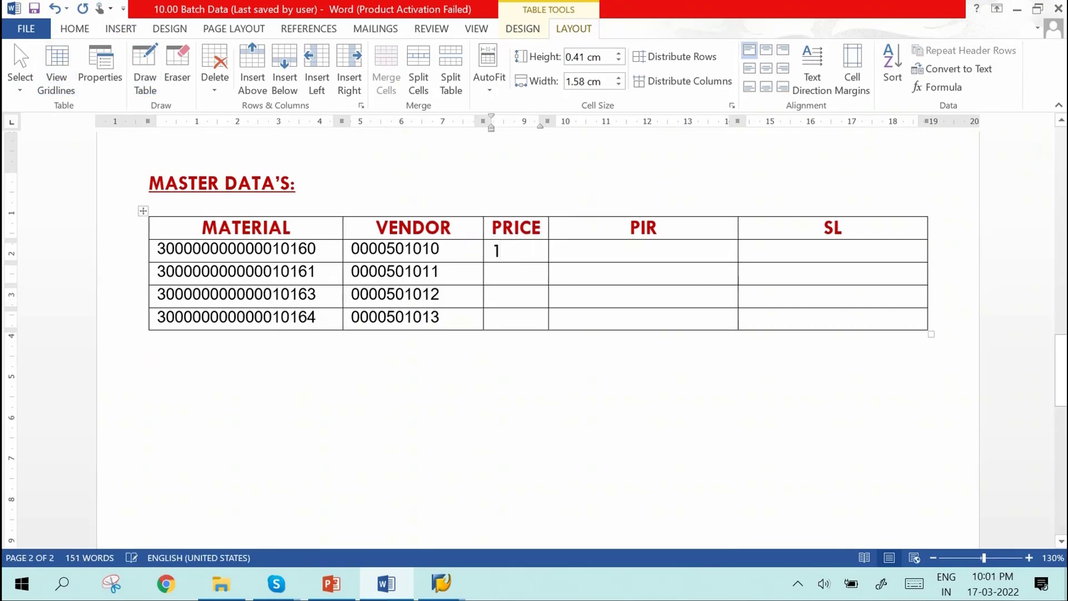
pyautogui.write('20')
# Step: Return to SAP, pass through the remaining info record screens without entries and save the info record
pyautogui.hotkey('alt', 'Tab')
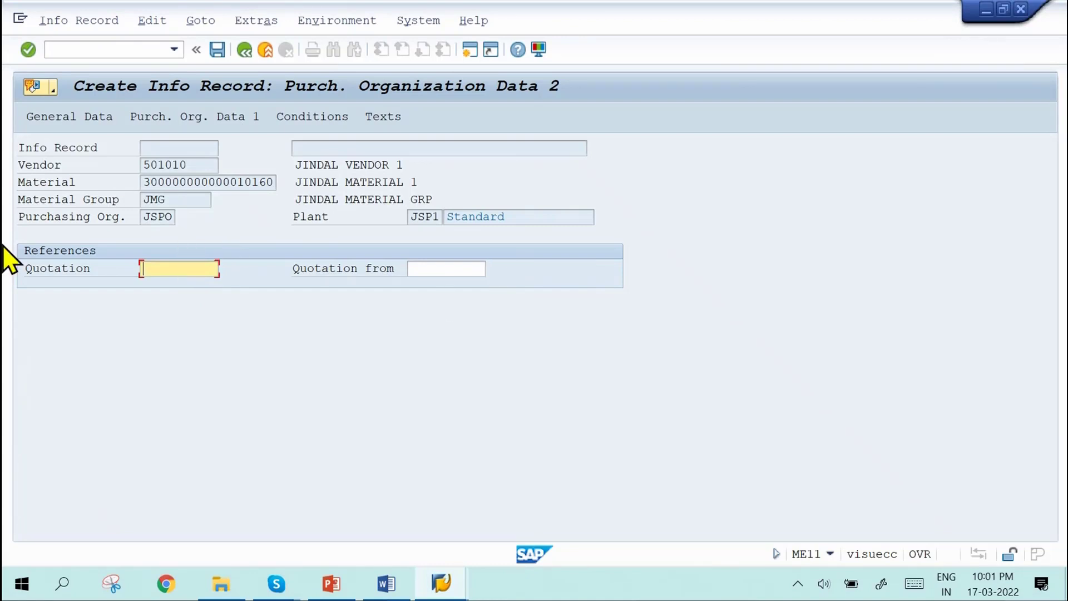
pyautogui.press('Return')
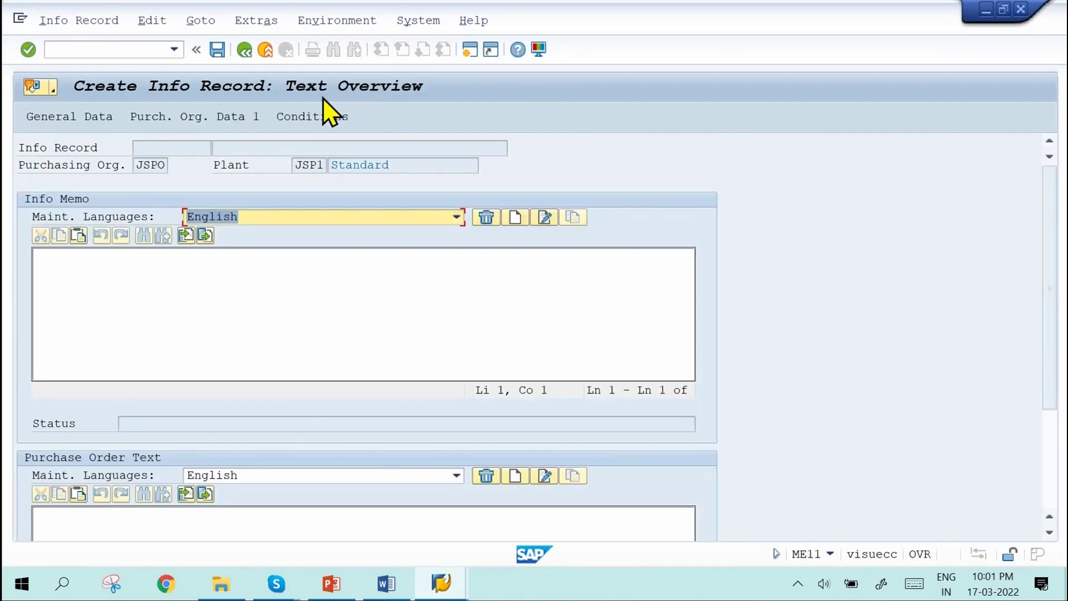
pyautogui.press('Return')
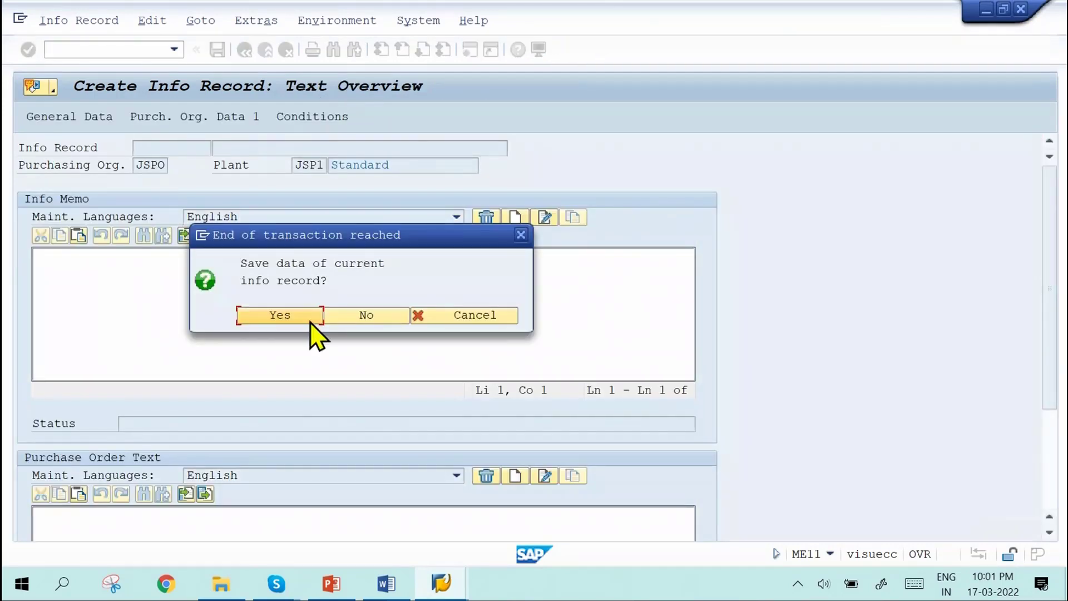
pyautogui.click(309, 319)
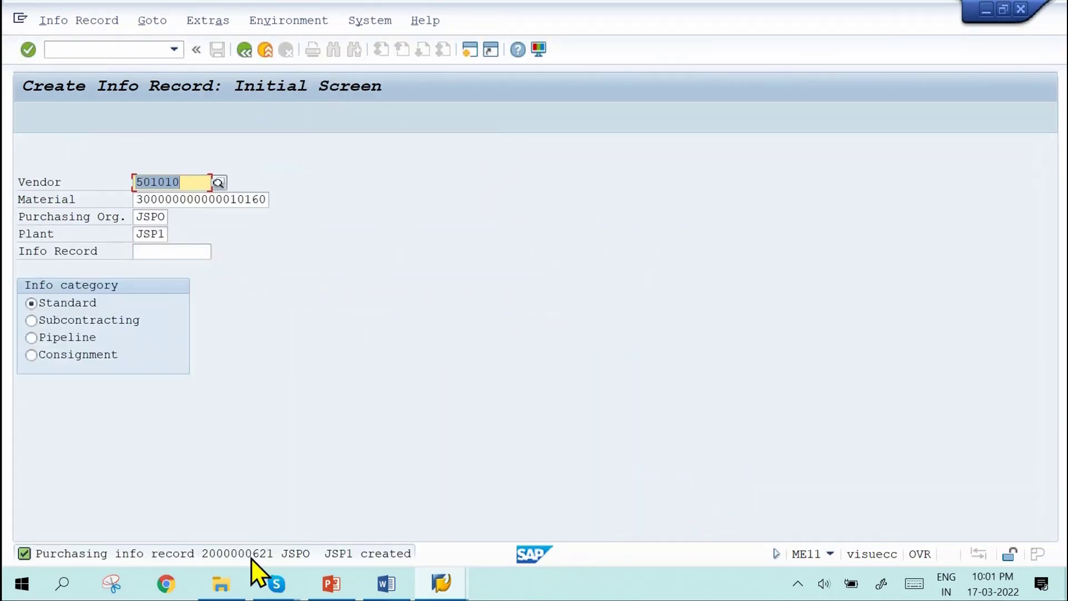
# Step: Copy the created info record number from the SAP message details into the first PIR cell of the Word table
pyautogui.click(217, 553)
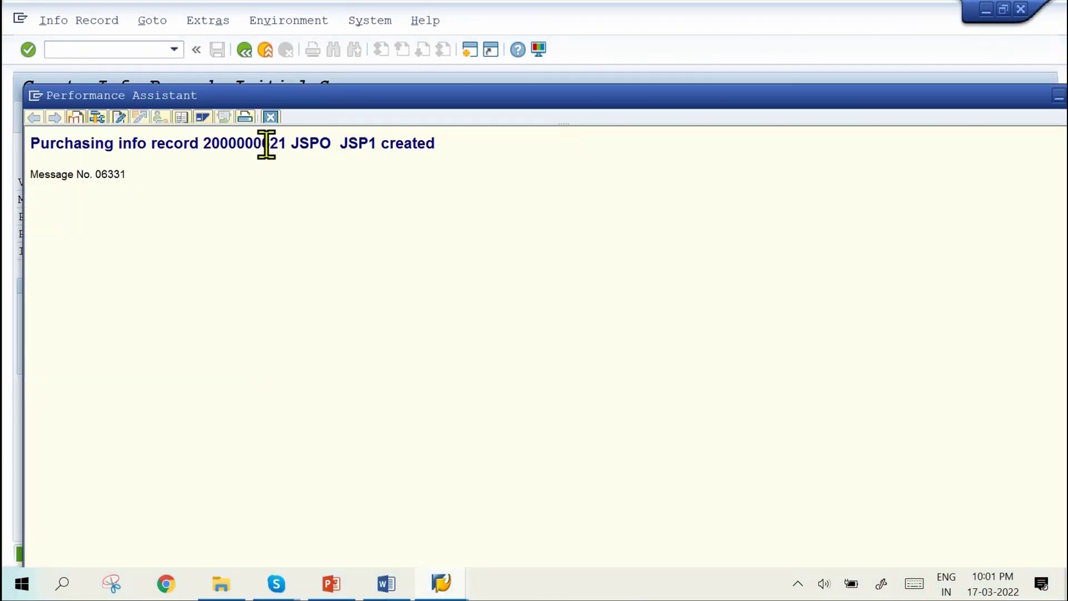
pyautogui.doubleClick(267, 146)
pyautogui.hotkey('ctrl', 'c')
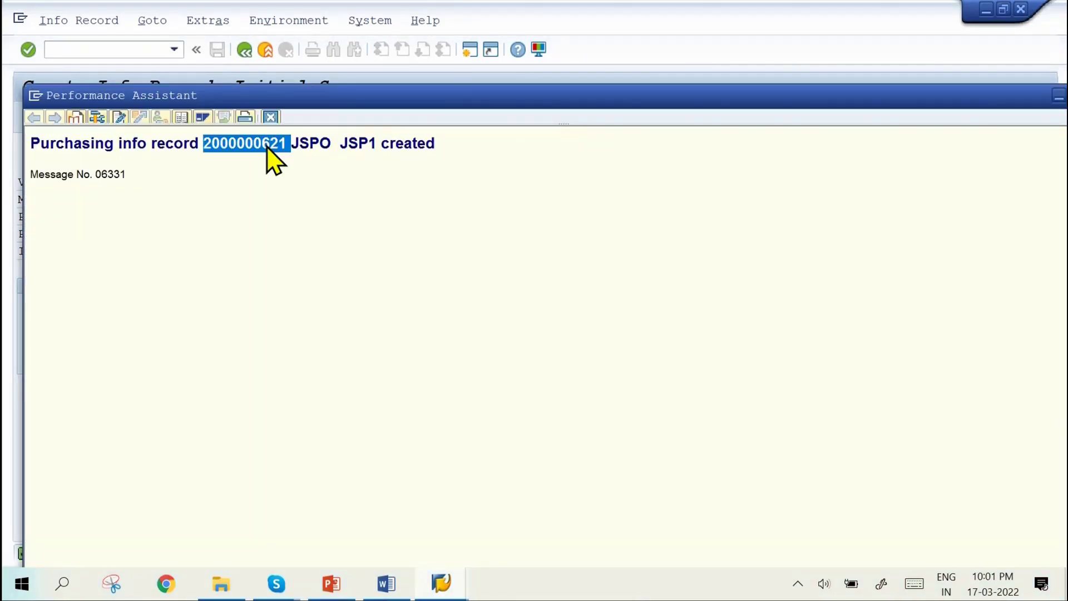
pyautogui.hotkey('alt', 'Tab')
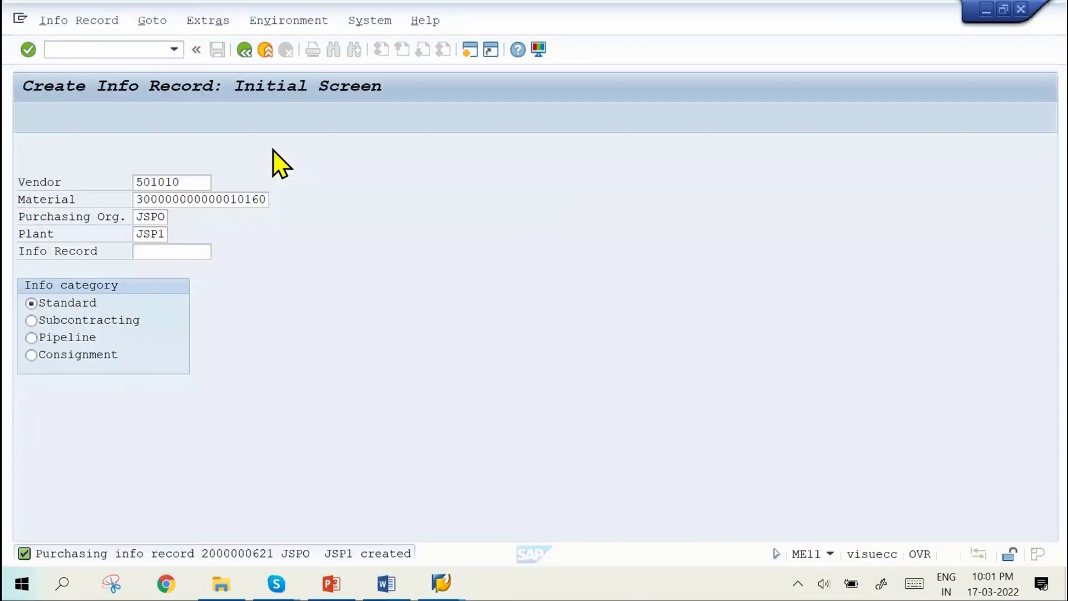
pyautogui.moveTo(389, 582)
pyautogui.click(402, 512)
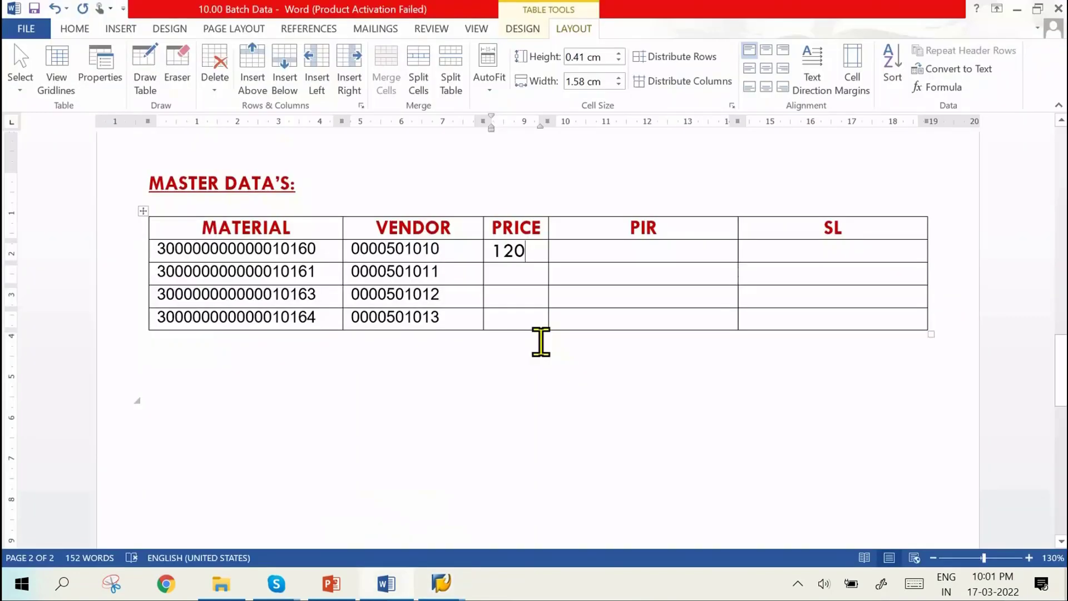
pyautogui.click(601, 253)
pyautogui.hotkey('ctrl', 'v')
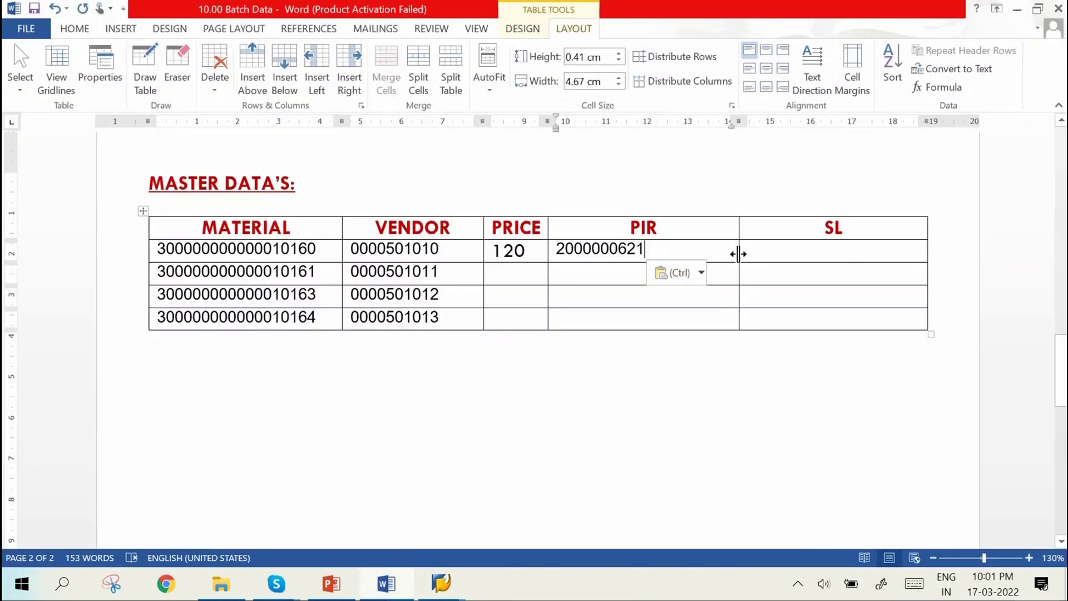
pyautogui.click(522, 249)
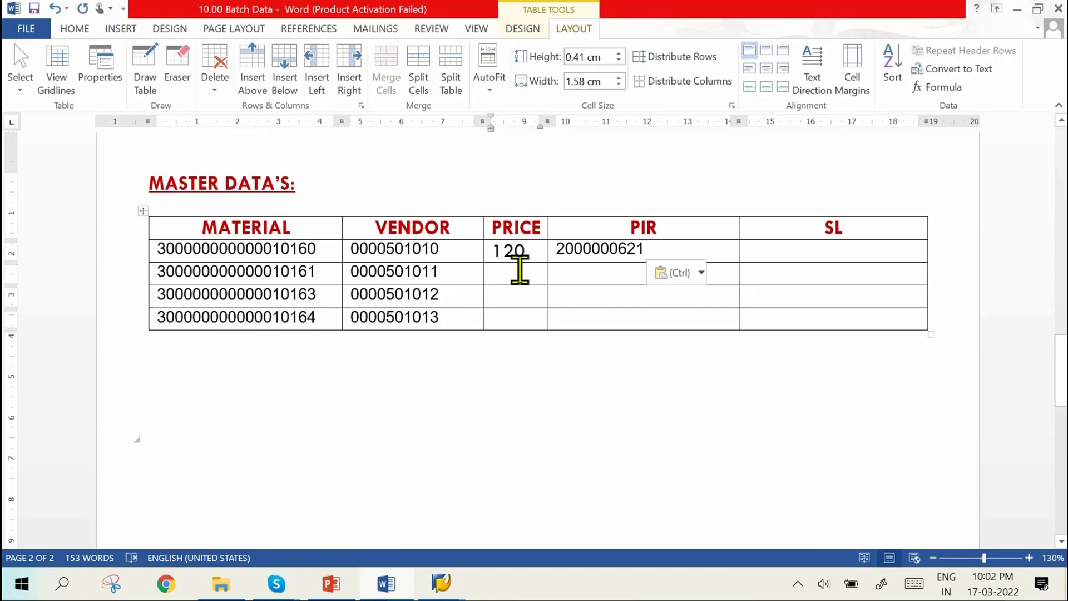
# Step: Return to SAP and open purchase order creation, ME21N, in a new session
pyautogui.hotkey('alt', 'Tab')
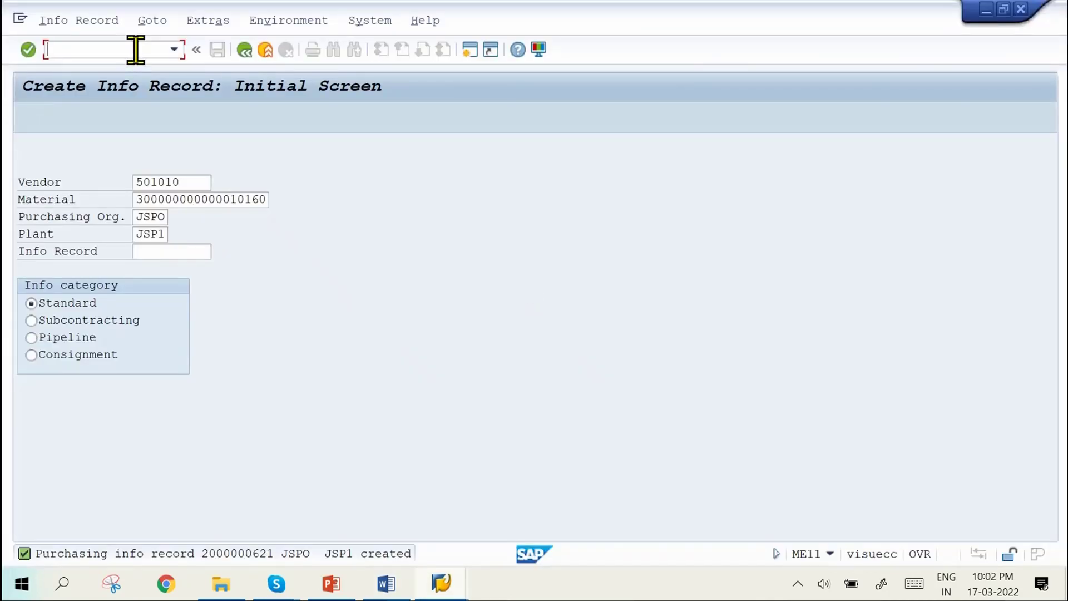
pyautogui.write('/o')
pyautogui.write('M')
pyautogui.press('Return')
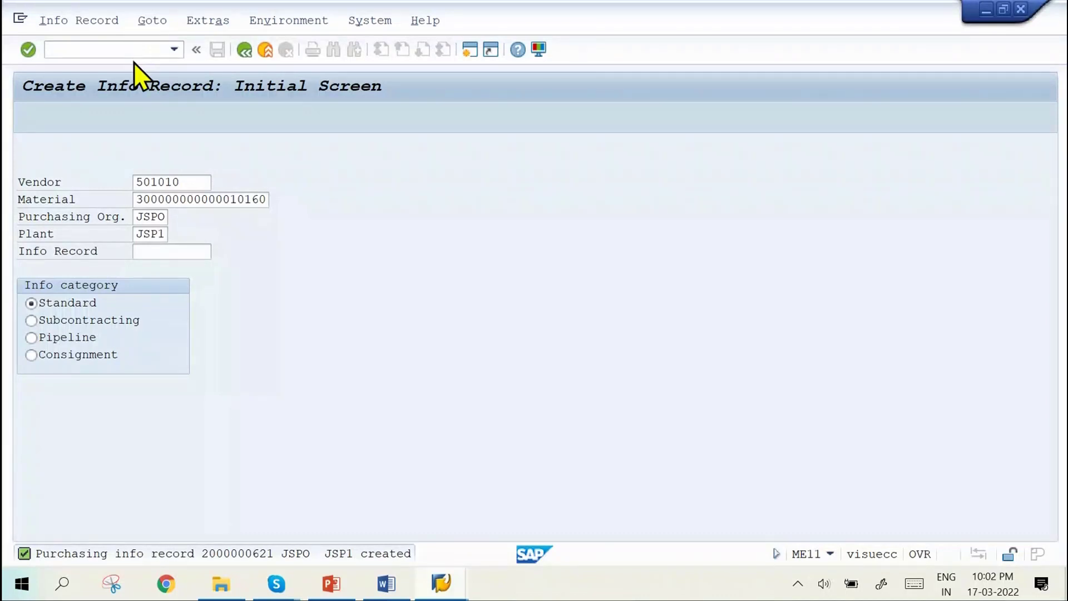
pyautogui.moveTo(445, 585)
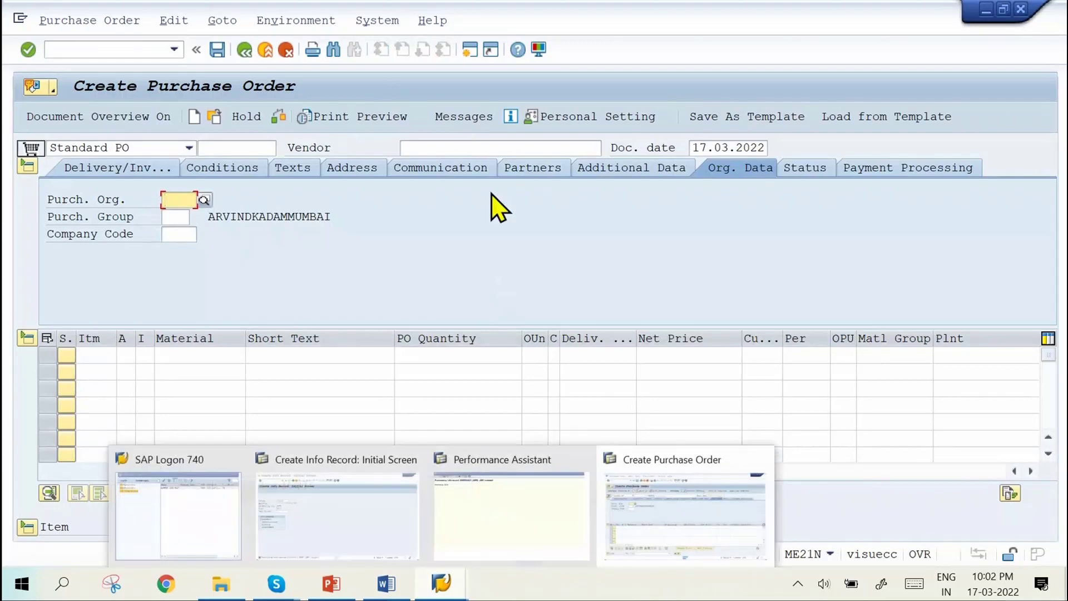
# Step: Copy the first vendor number from the Word table into the purchase order's Vendor field in SAP
pyautogui.moveTo(401, 548)
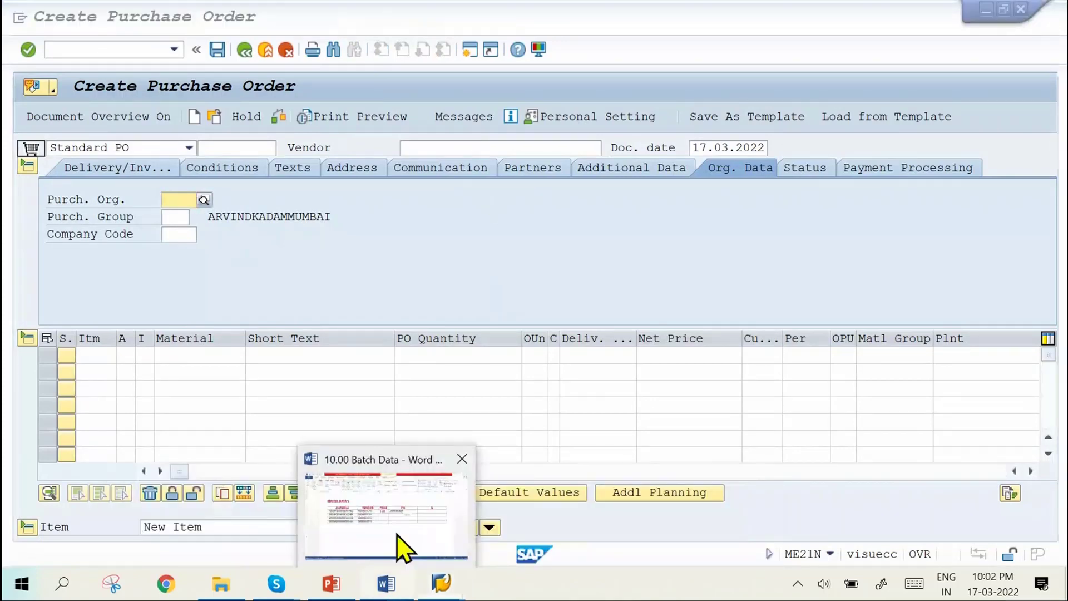
pyautogui.click(401, 548)
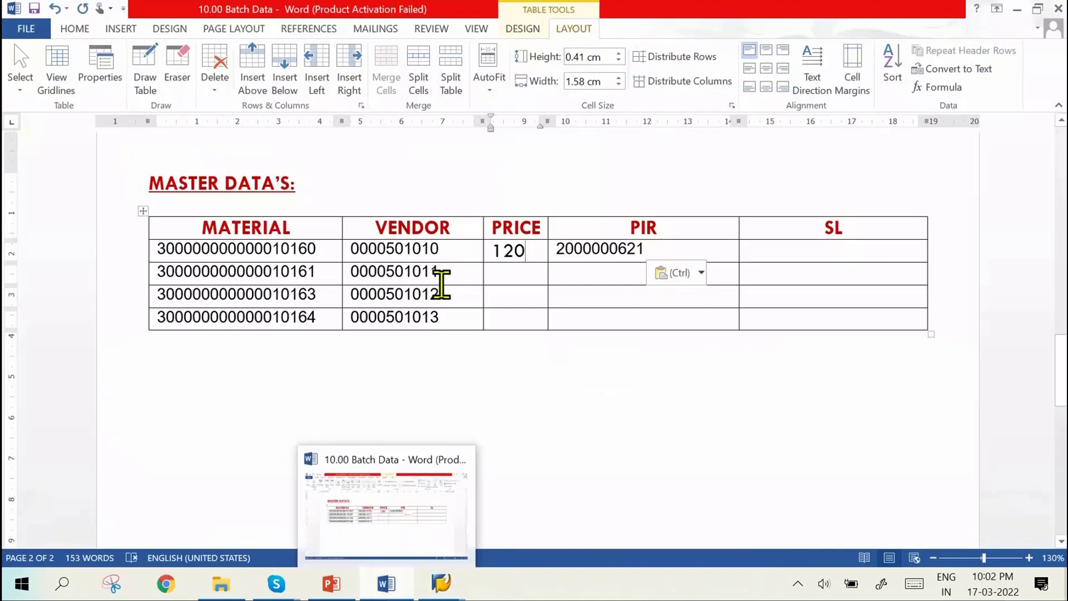
pyautogui.doubleClick(409, 252)
pyautogui.hotkey('ctrl', 'c')
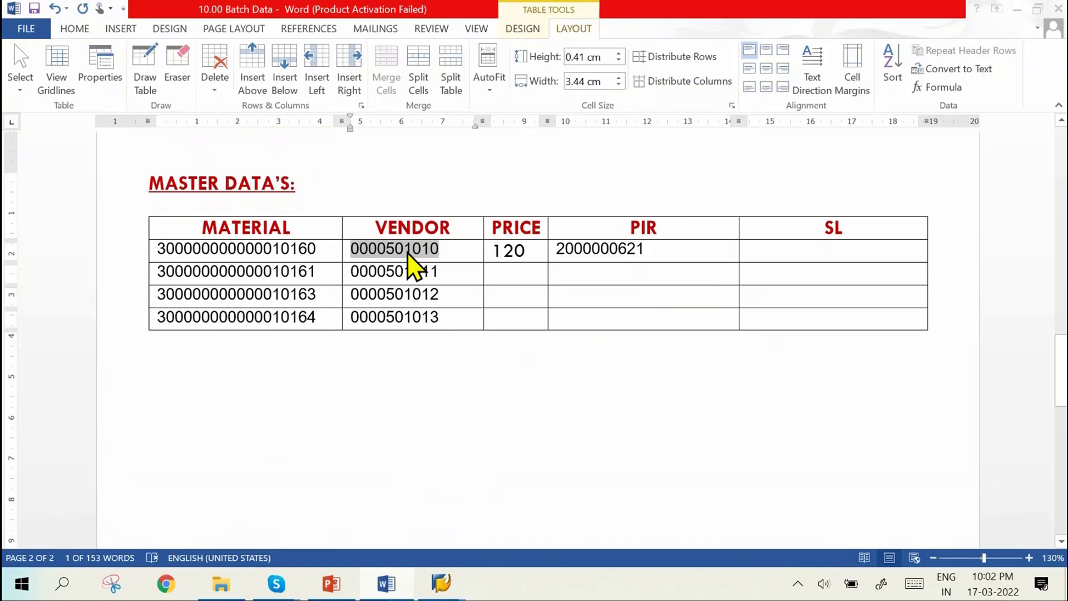
pyautogui.hotkey('alt', 'Tab')
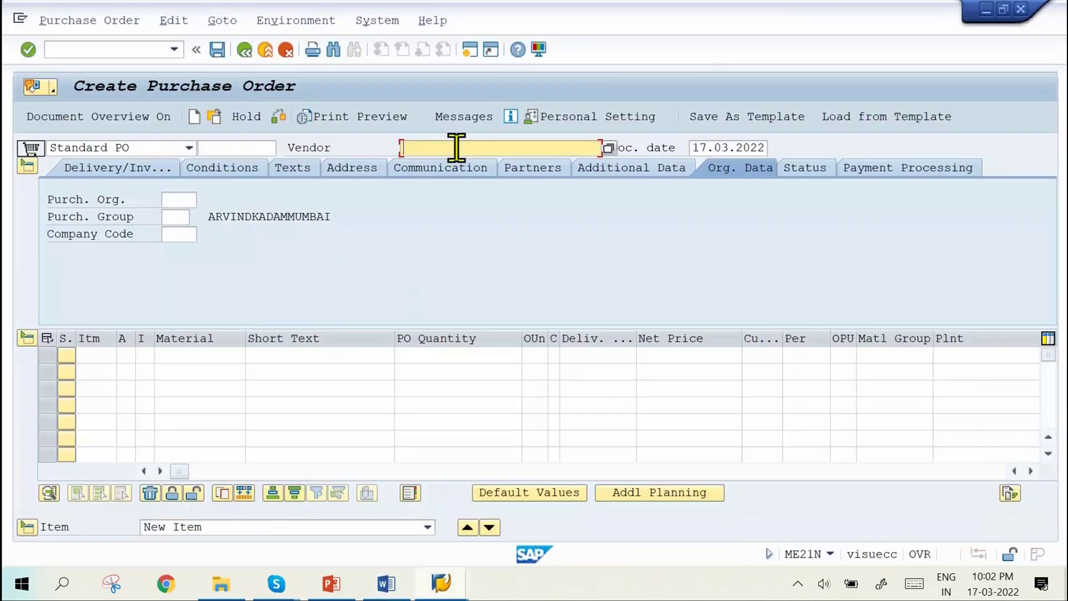
pyautogui.hotkey('ctrl', 'v')
# Step: Enter purchasing organization JSPO, purchasing group JS1 and company code JSWL in the order's organizational data
pyautogui.click(179, 200)
pyautogui.click(178, 216)
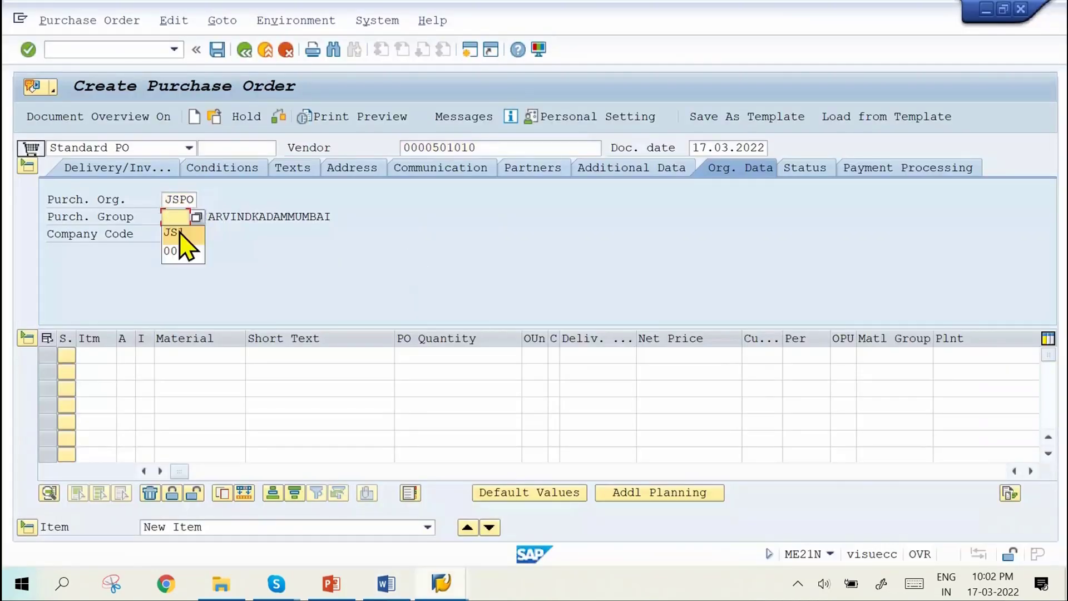
pyautogui.click(178, 233)
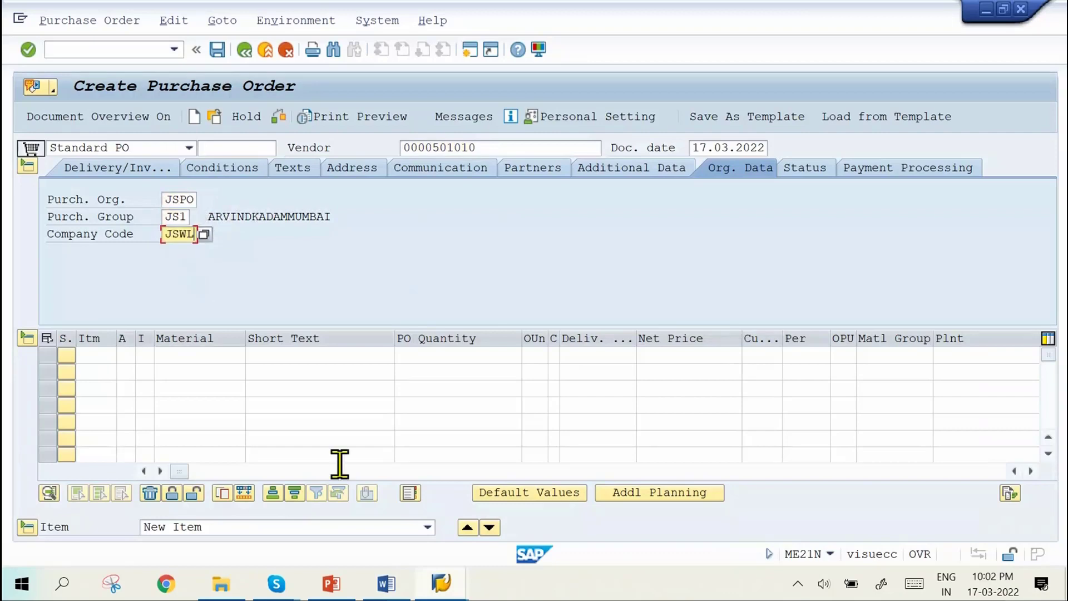
pyautogui.click(427, 569)
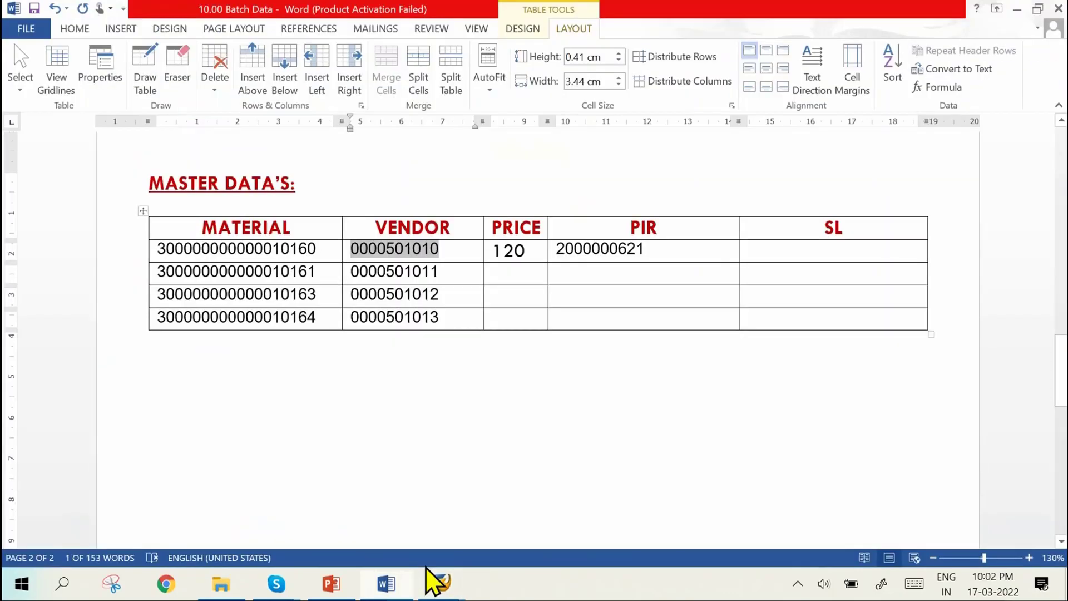
pyautogui.doubleClick(276, 249)
pyautogui.hotkey('ctrl', 'c')
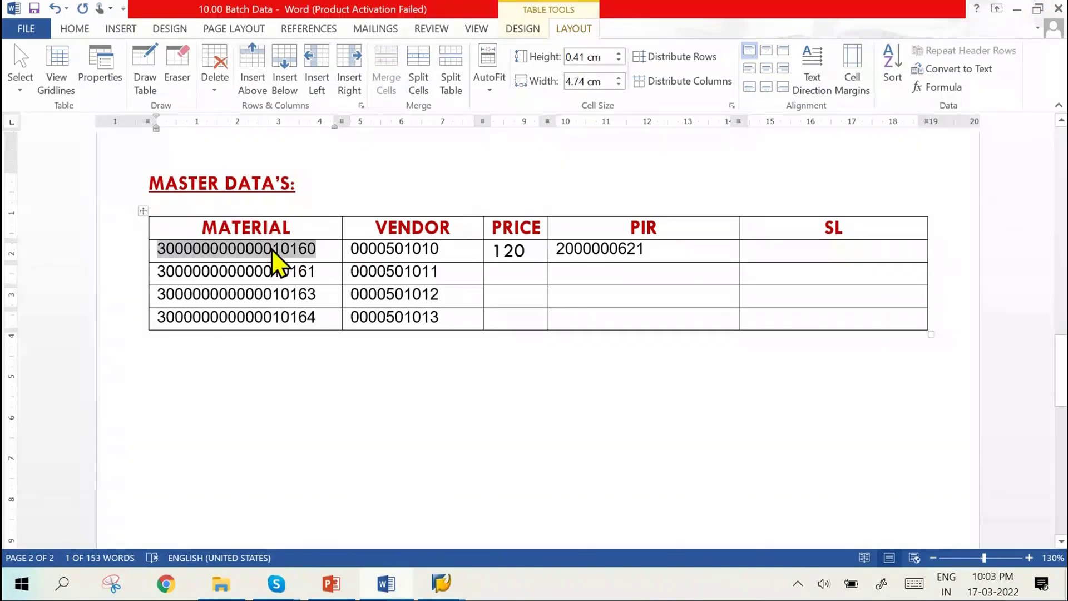
pyautogui.hotkey('alt', 'Tab')
pyautogui.click(207, 354)
pyautogui.hotkey('ctrl', 'v')
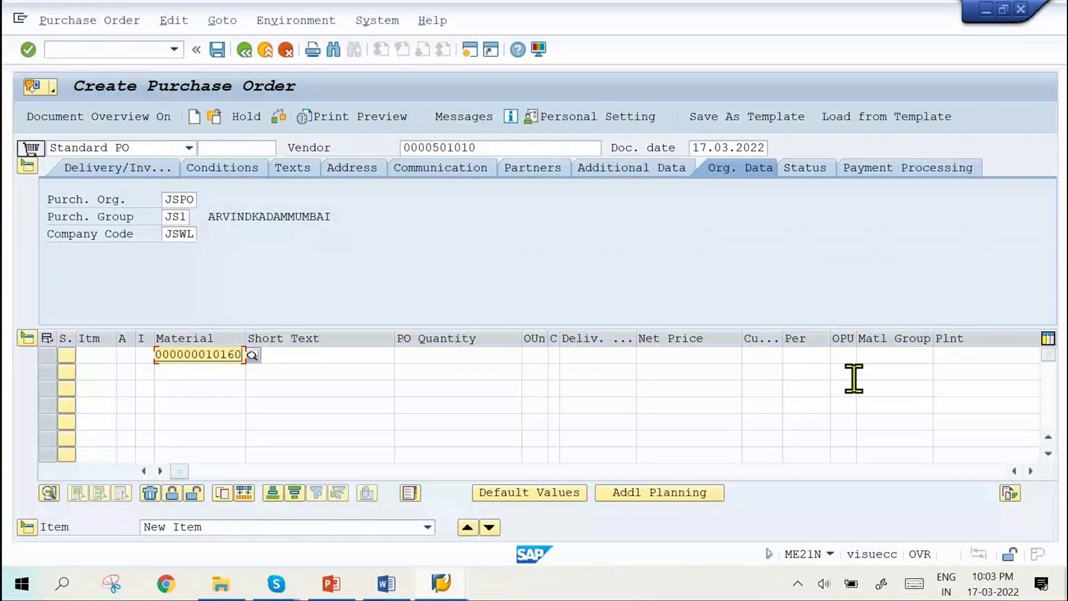
pyautogui.press('Return')
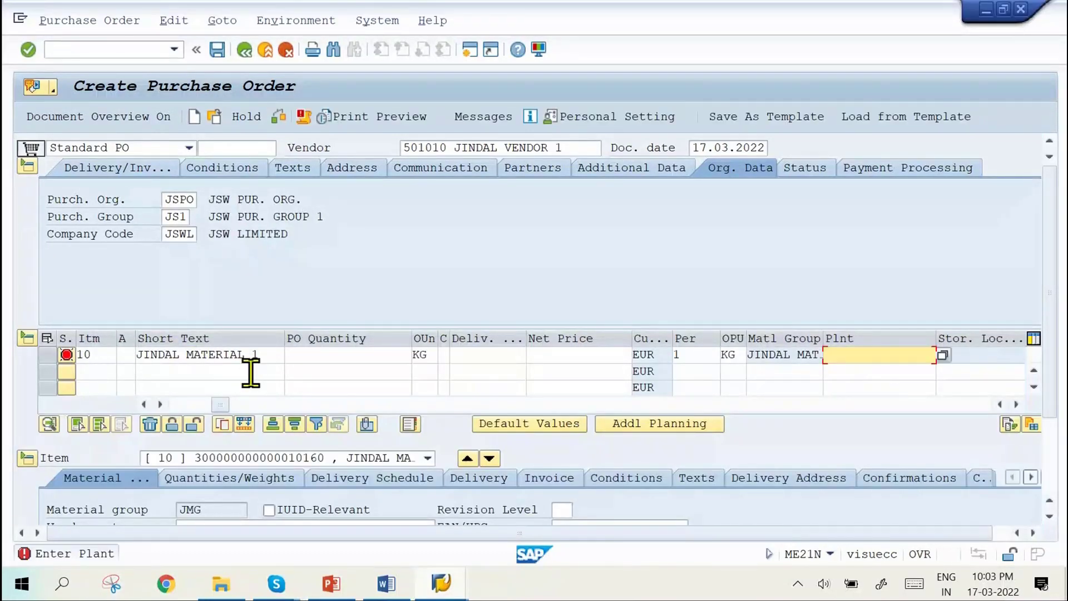
# Step: Assign plant JSP1 and storage location JSS1 to item 10
pyautogui.click(866, 357)
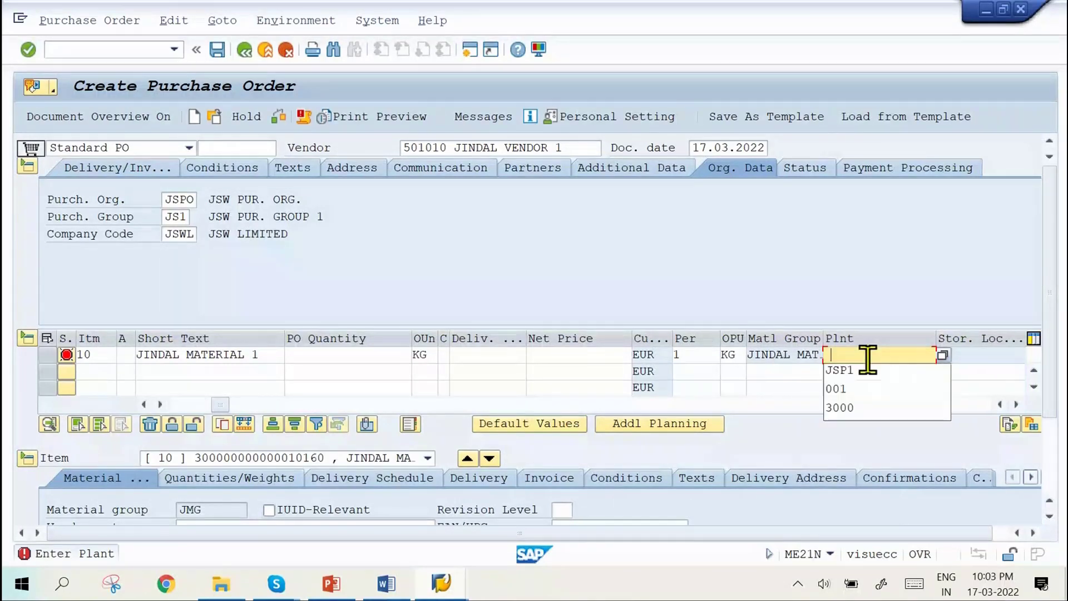
pyautogui.click(867, 369)
pyautogui.press('Return')
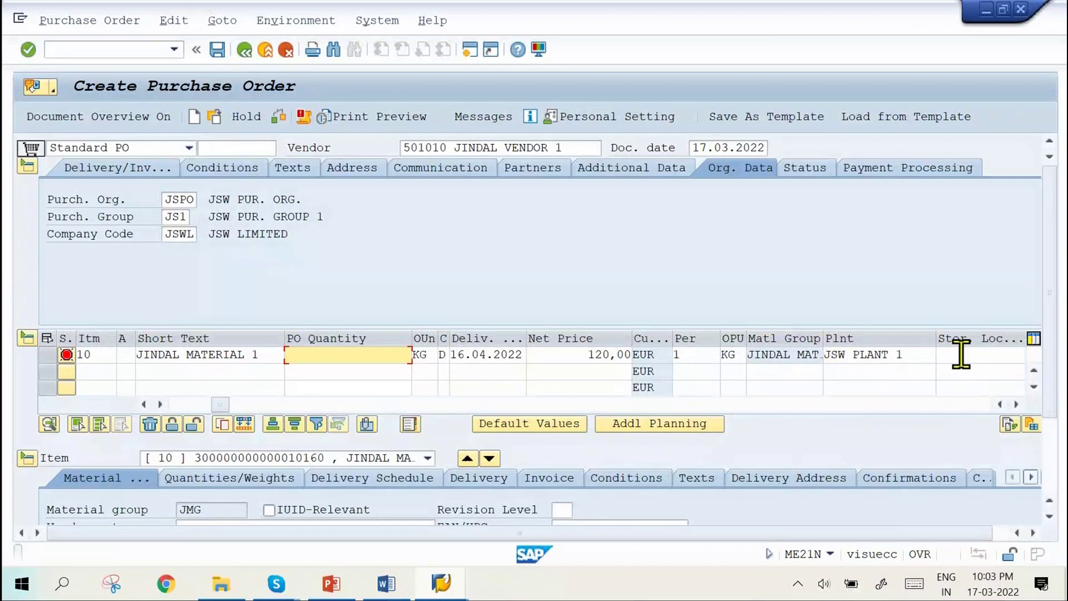
pyautogui.click(961, 355)
pyautogui.write('JSS1')
pyautogui.press('Return')
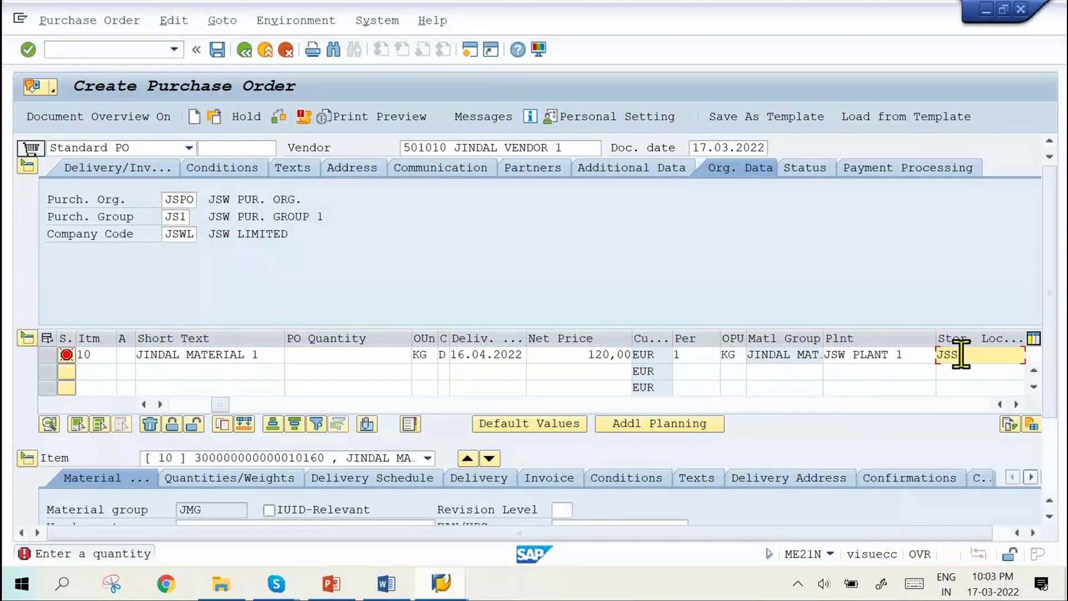
# Step: Set item 10's PO quantity to 100 and confirm the entry
pyautogui.click(401, 355)
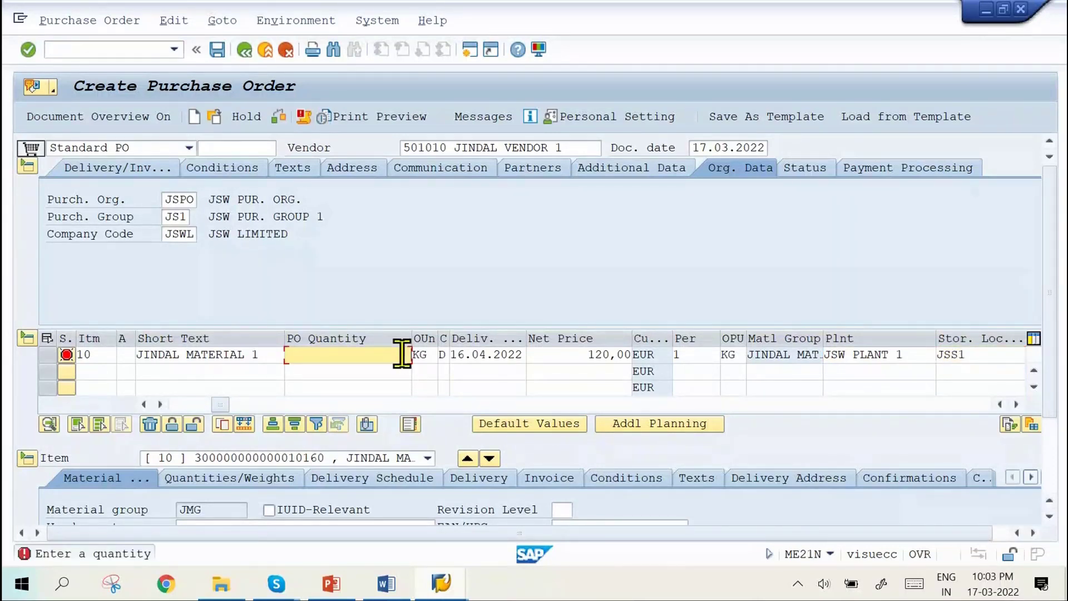
pyautogui.write('1')
pyautogui.write('00')
pyautogui.press('Return')
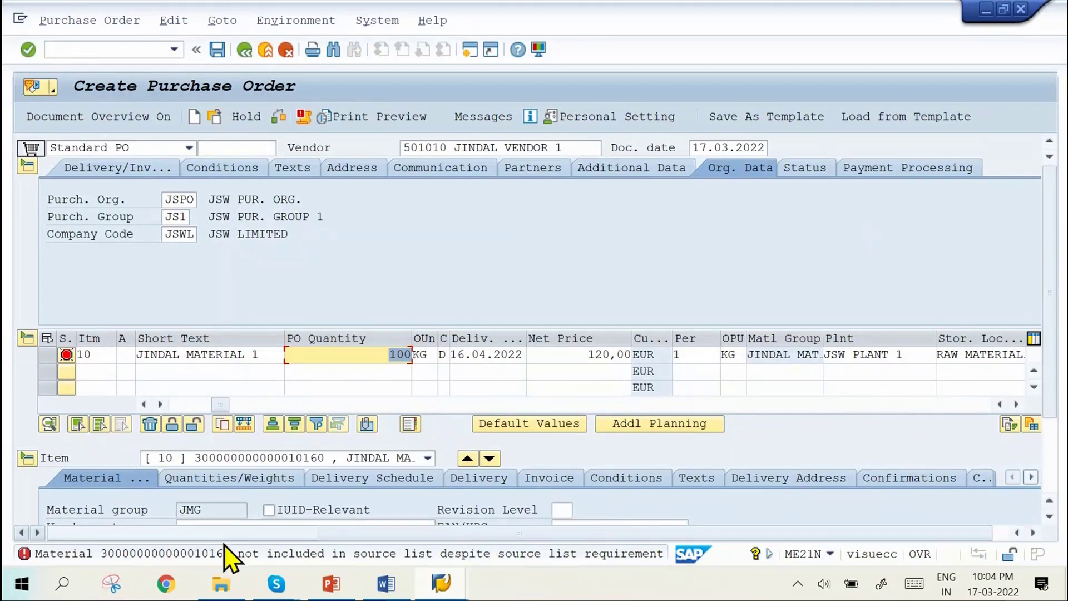
# Step: Read the detailed explanation of the source list error message, then close it
pyautogui.click(103, 50)
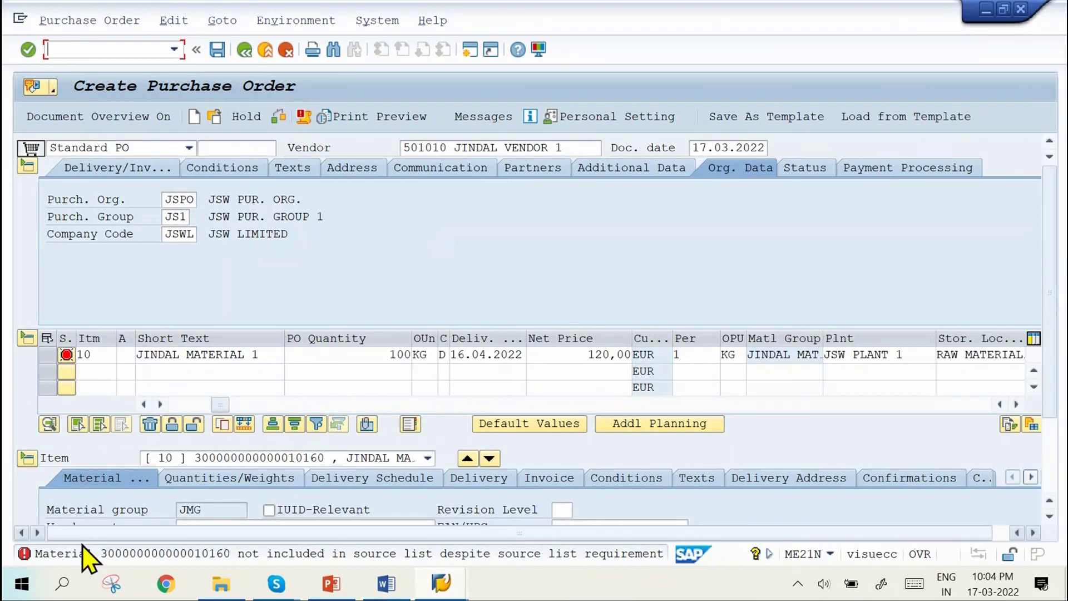
pyautogui.click(53, 556)
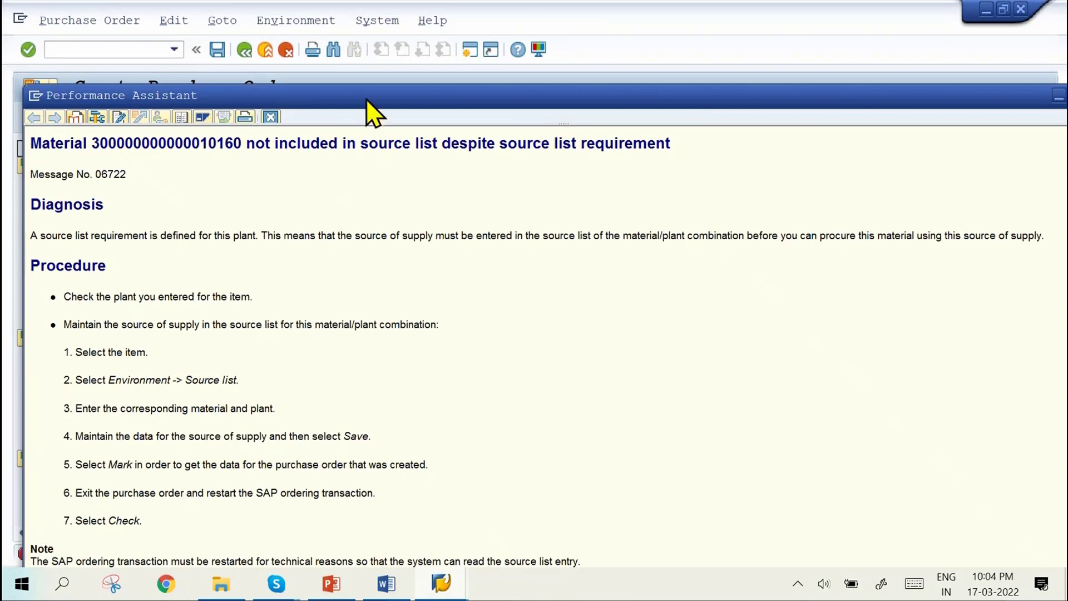
pyautogui.moveTo(366, 98); pyautogui.dragTo(355, 64)
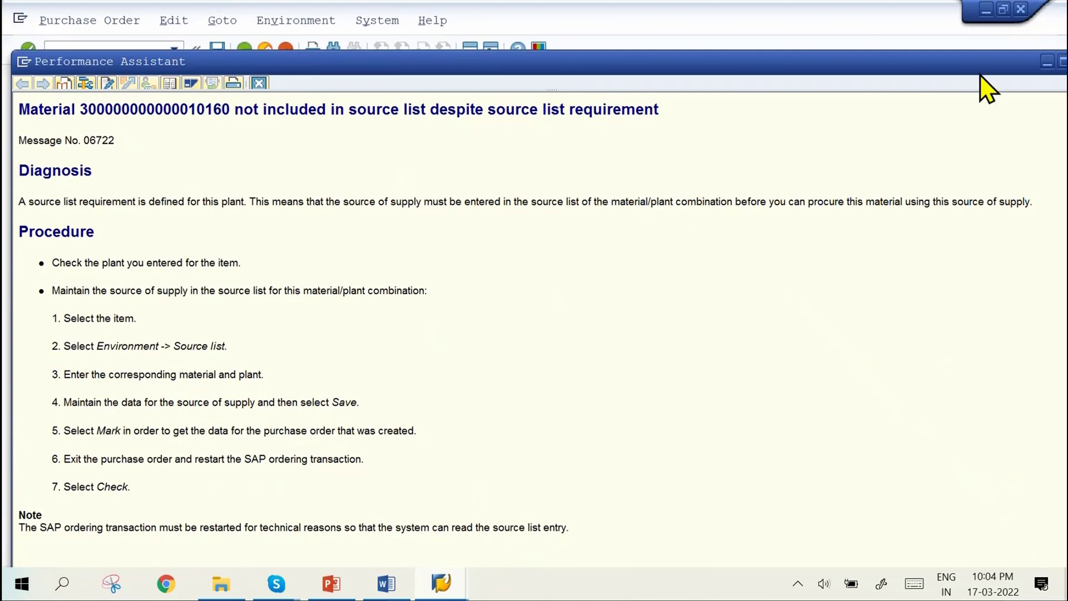
pyautogui.moveTo(891, 74); pyautogui.dragTo(705, 100)
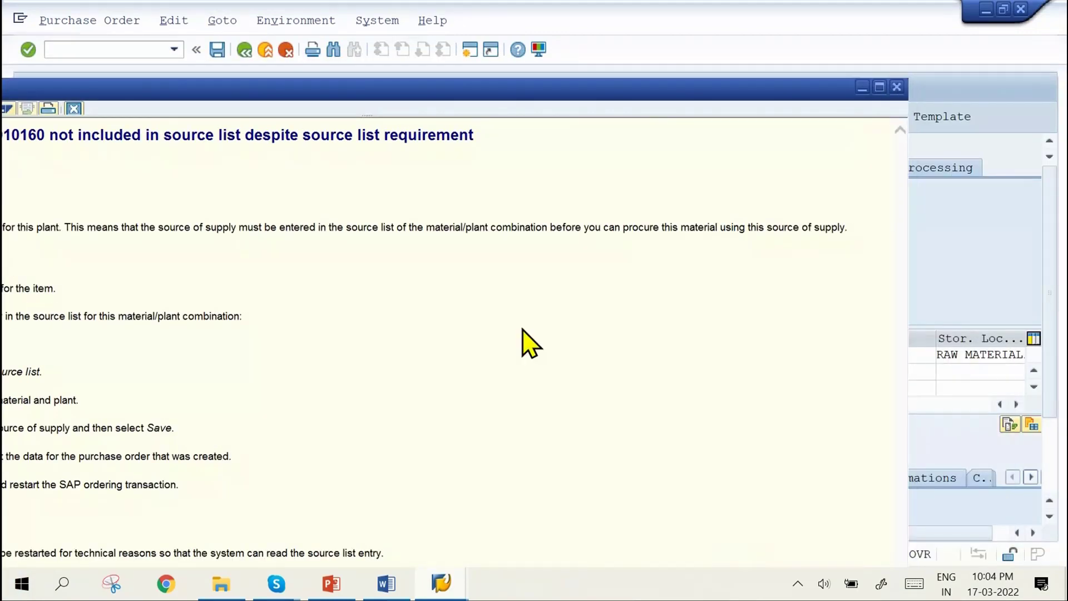
pyautogui.press('Escape')
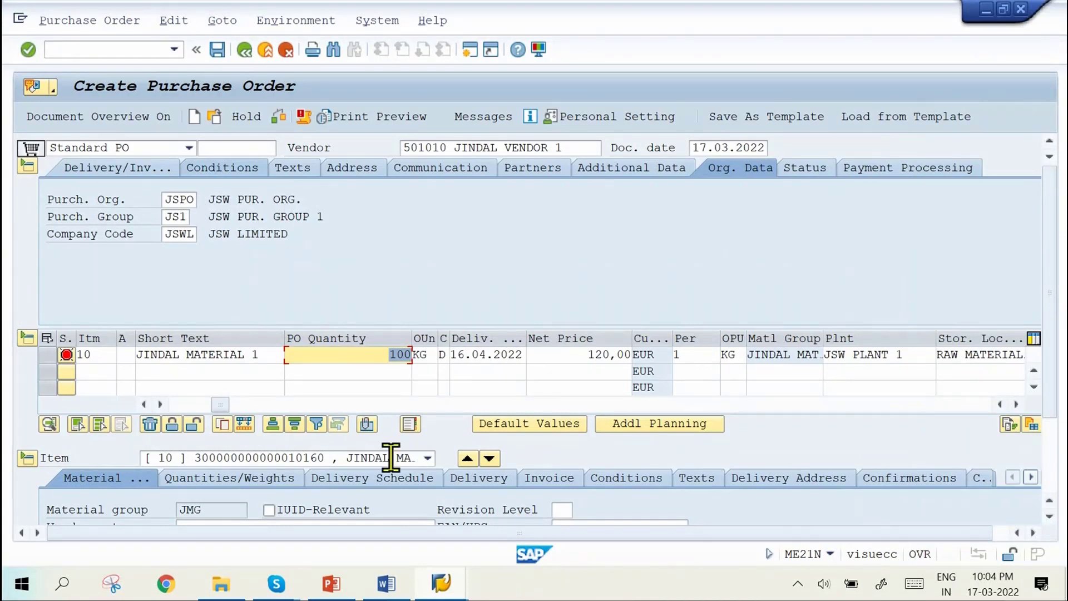
# Step: Examine the pricing elements in item 10's conditions, from gross price to cash discount
pyautogui.click(639, 483)
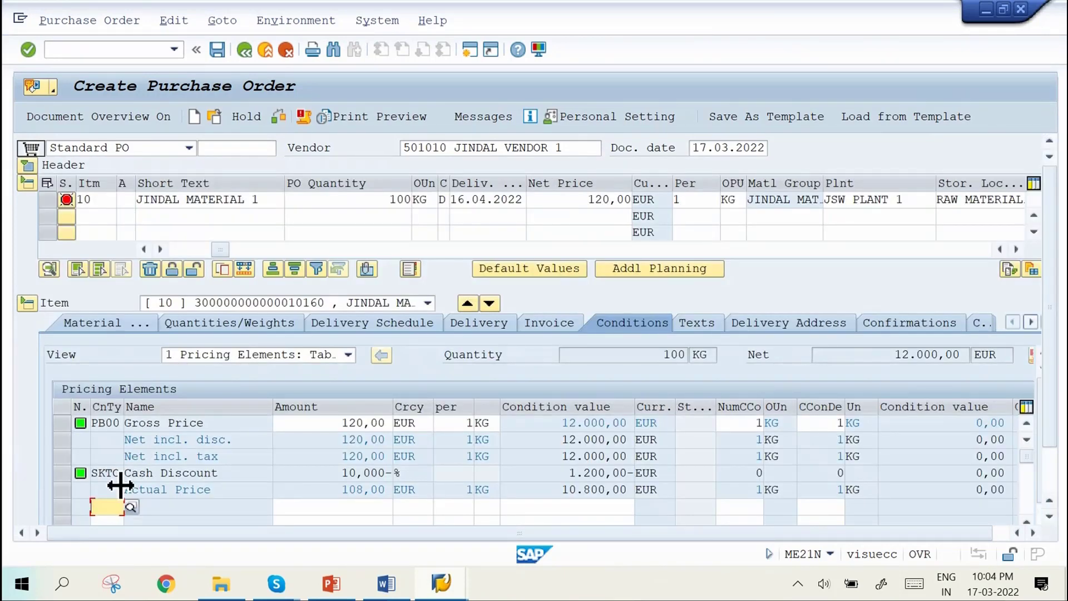
pyautogui.moveTo(126, 424); pyautogui.dragTo(52, 489)
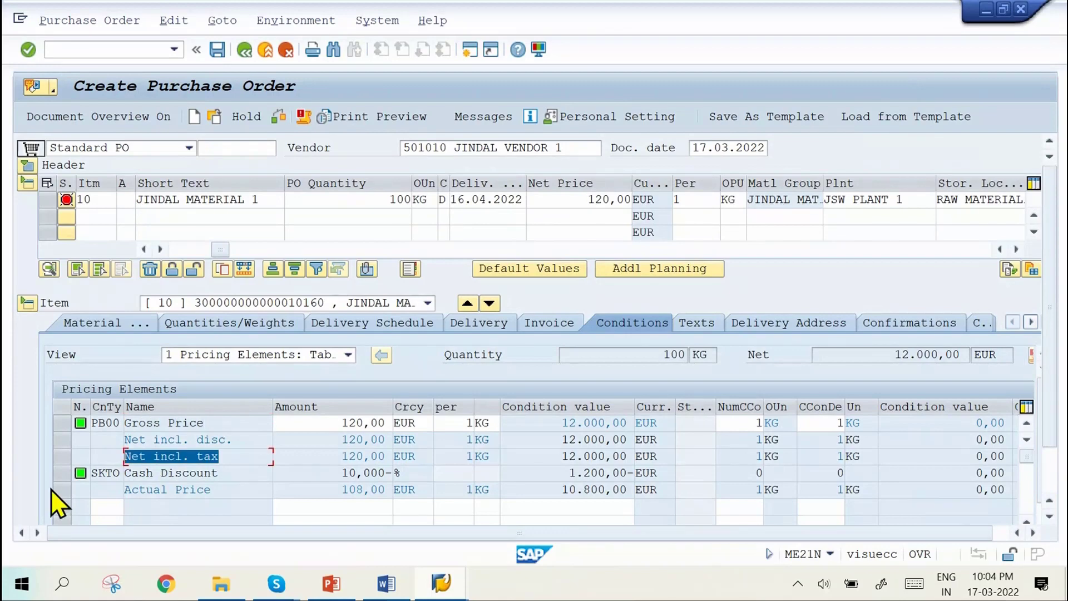
pyautogui.moveTo(126, 474); pyautogui.dragTo(240, 489)
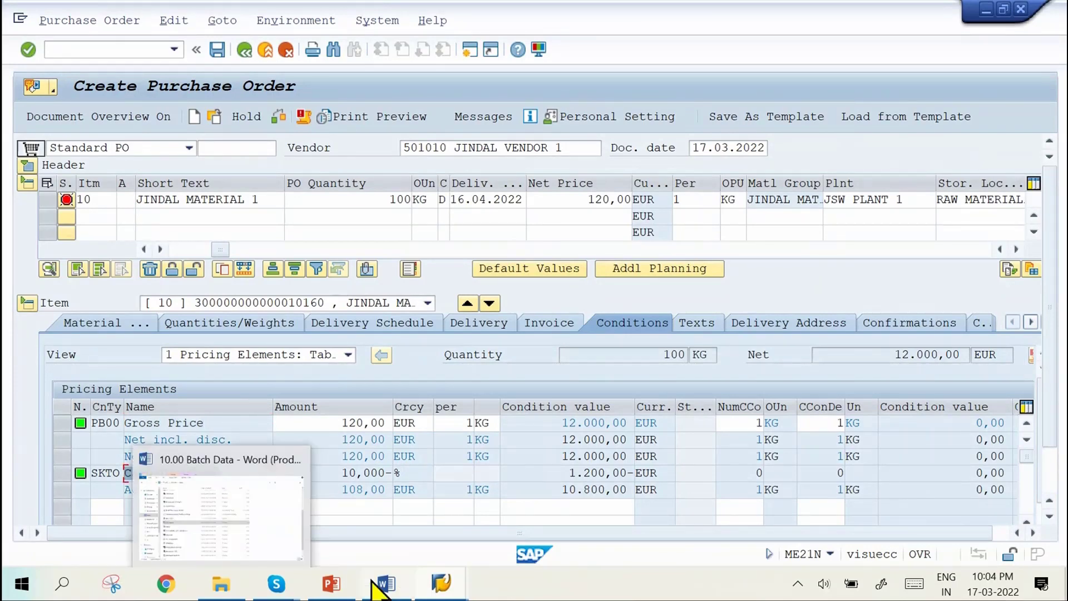
# Step: Go to the info record creation session and its Info Record field, and copy the info record number from the Word table's first PIR cell
pyautogui.moveTo(336, 587)
pyautogui.moveTo(444, 584)
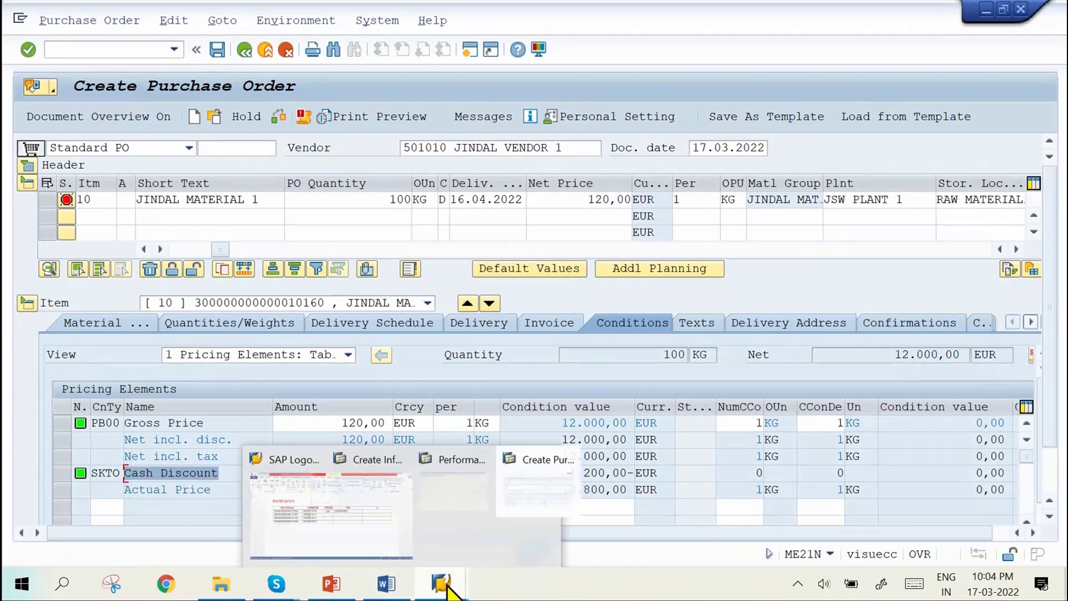
pyautogui.click(351, 528)
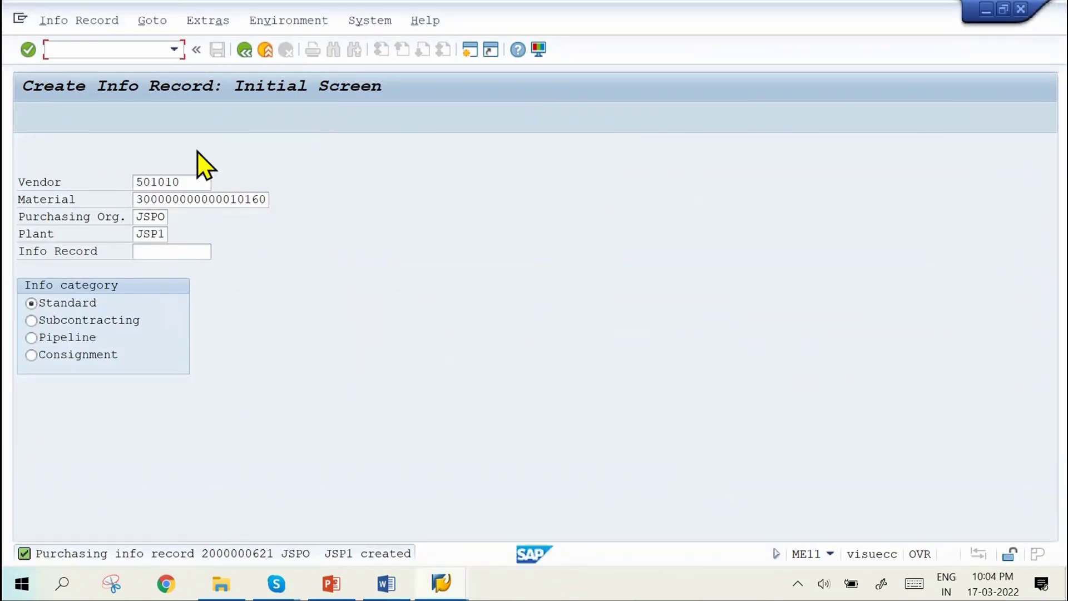
pyautogui.click(162, 253)
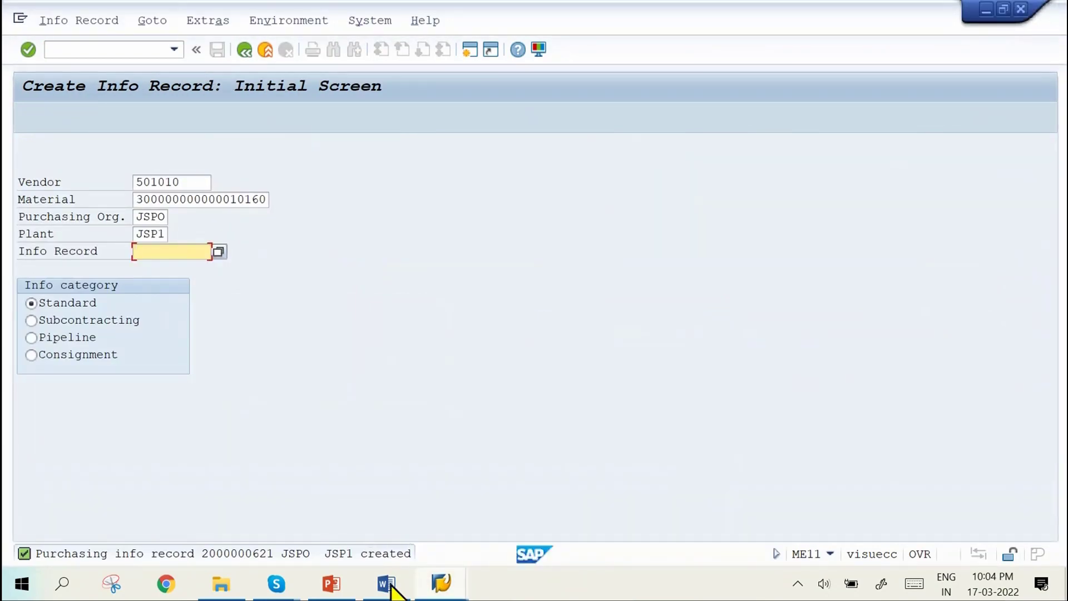
pyautogui.moveTo(387, 582)
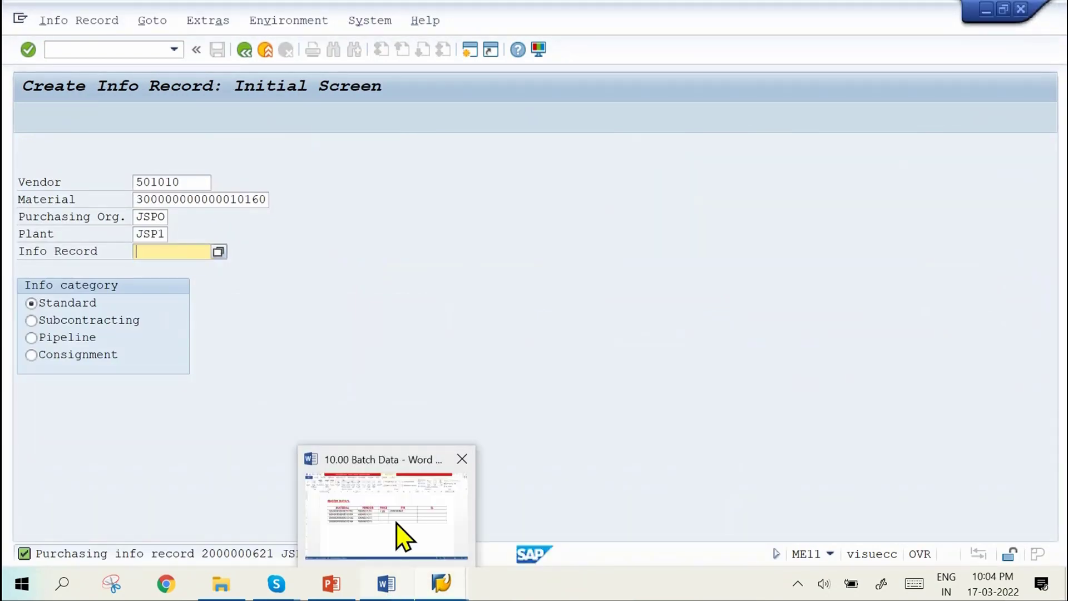
pyautogui.click(404, 537)
pyautogui.moveTo(493, 251); pyautogui.dragTo(573, 261)
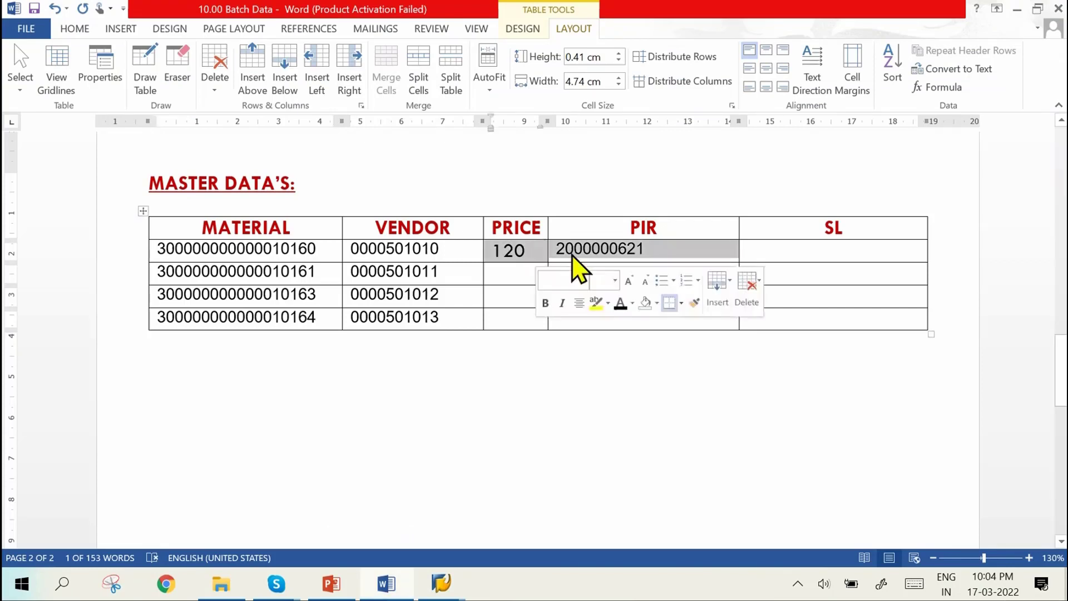
pyautogui.doubleClick(585, 253)
pyautogui.hotkey('ctrl', 'c')
pyautogui.hotkey('alt', 'Tab')
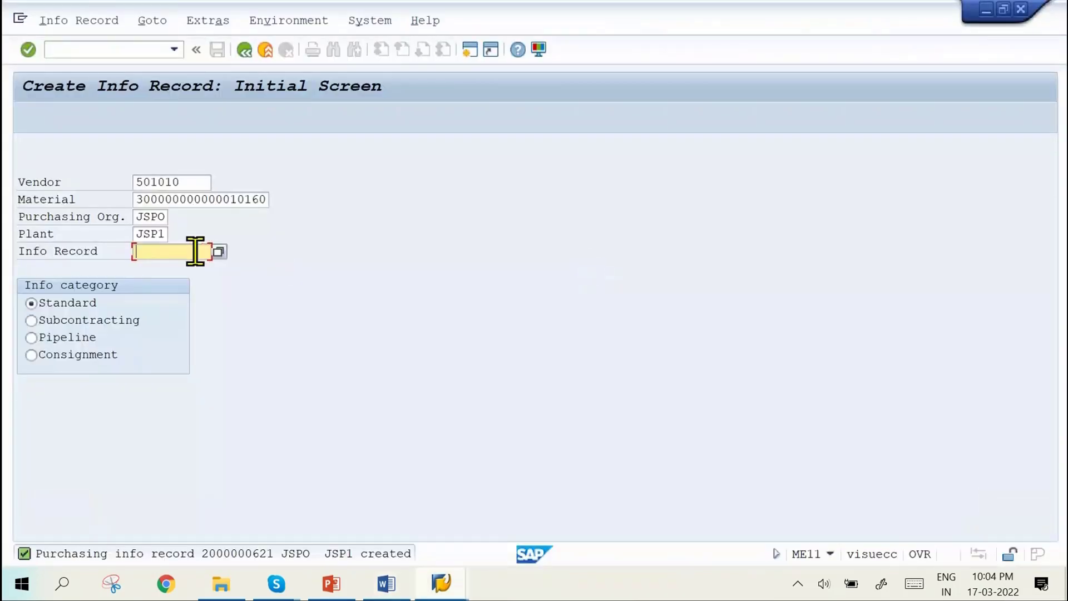
pyautogui.hotkey('ctrl', 'v')
pyautogui.press('Return')
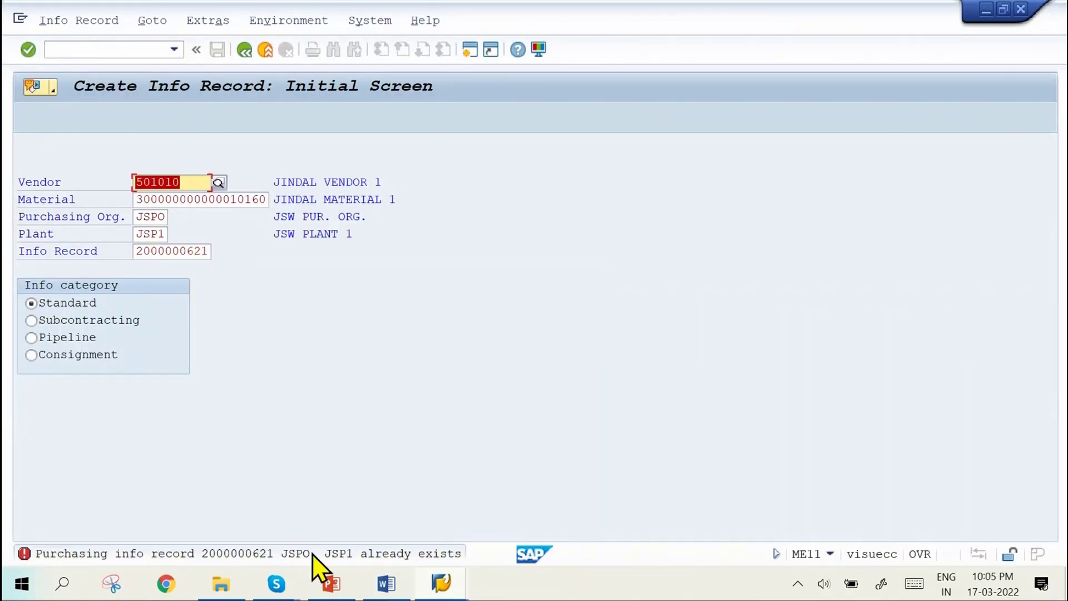
pyautogui.click(146, 50)
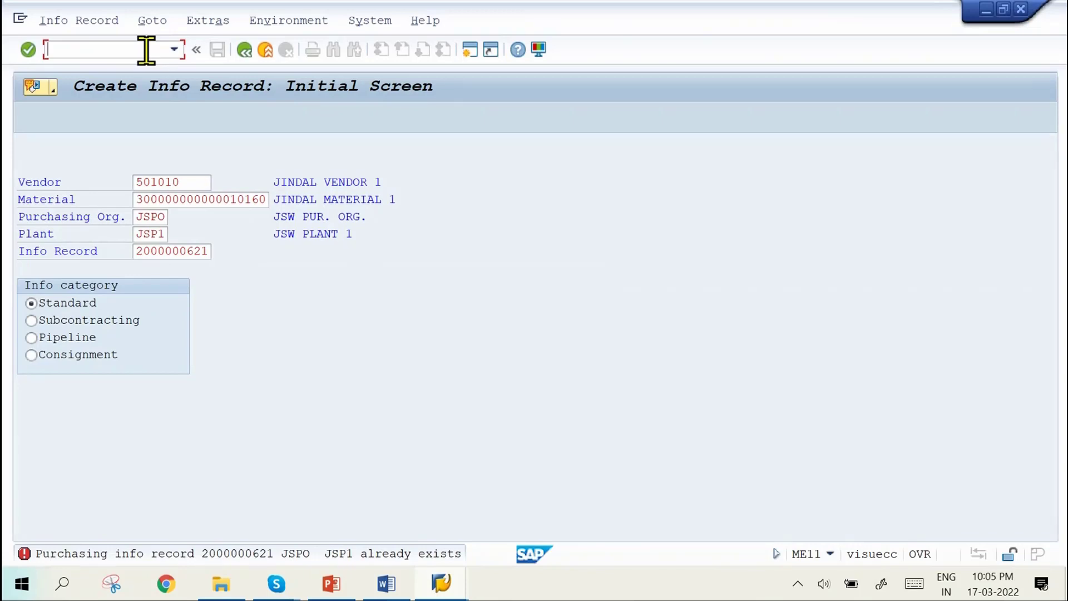
pyautogui.write('/NME12')
pyautogui.press('Return')
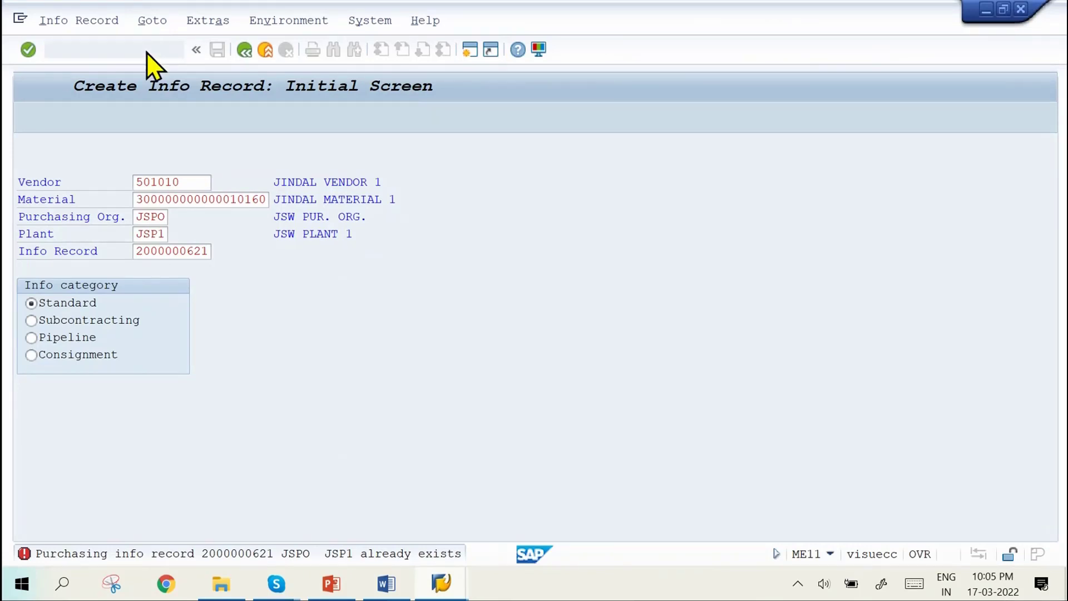
pyautogui.click(165, 253)
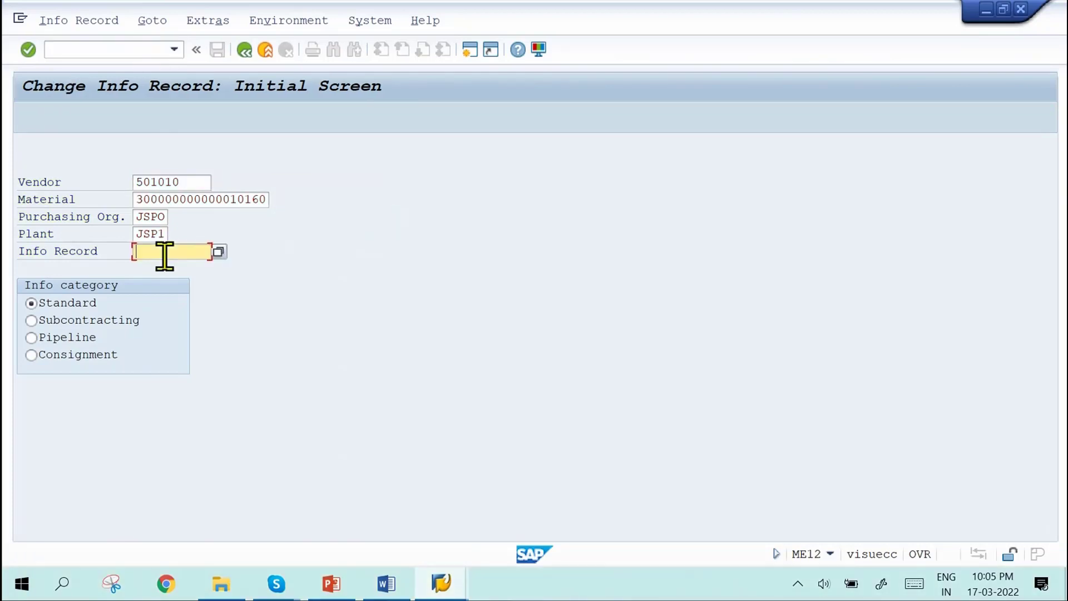
pyautogui.hotkey('ctrl', 'v')
pyautogui.press('Return')
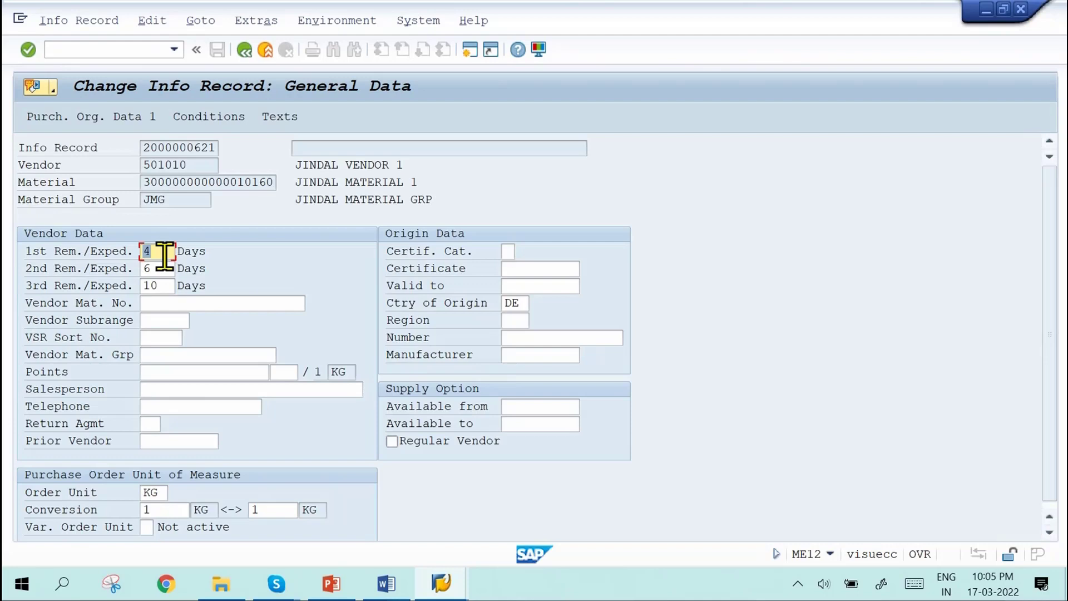
pyautogui.click(207, 118)
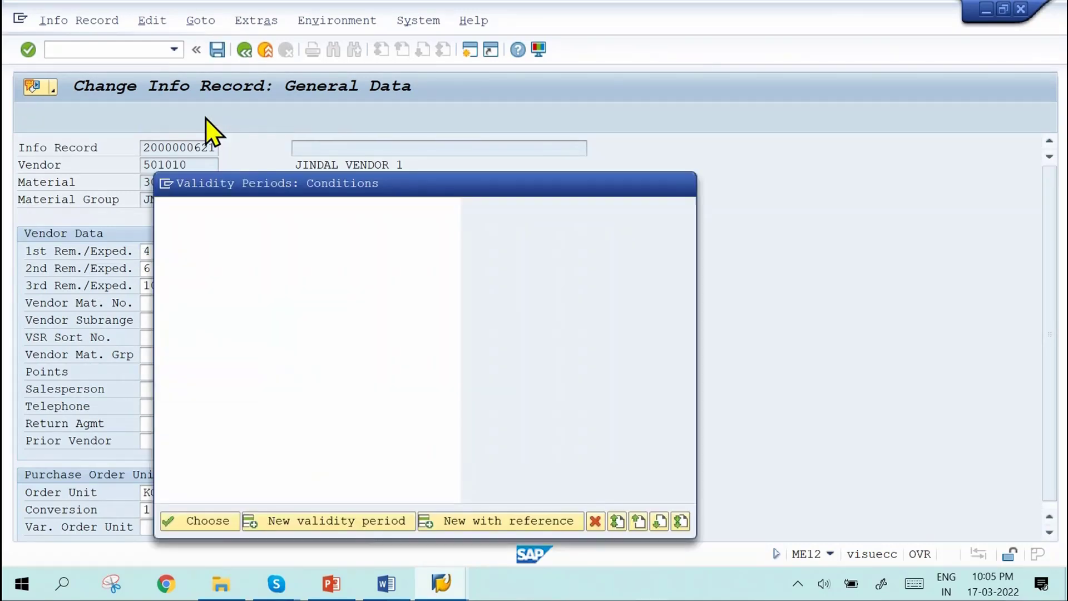
# Step: Open the conditions for the validity period starting 17.03.2022 and check the gross price amount
pyautogui.moveTo(269, 183); pyautogui.dragTo(328, 118)
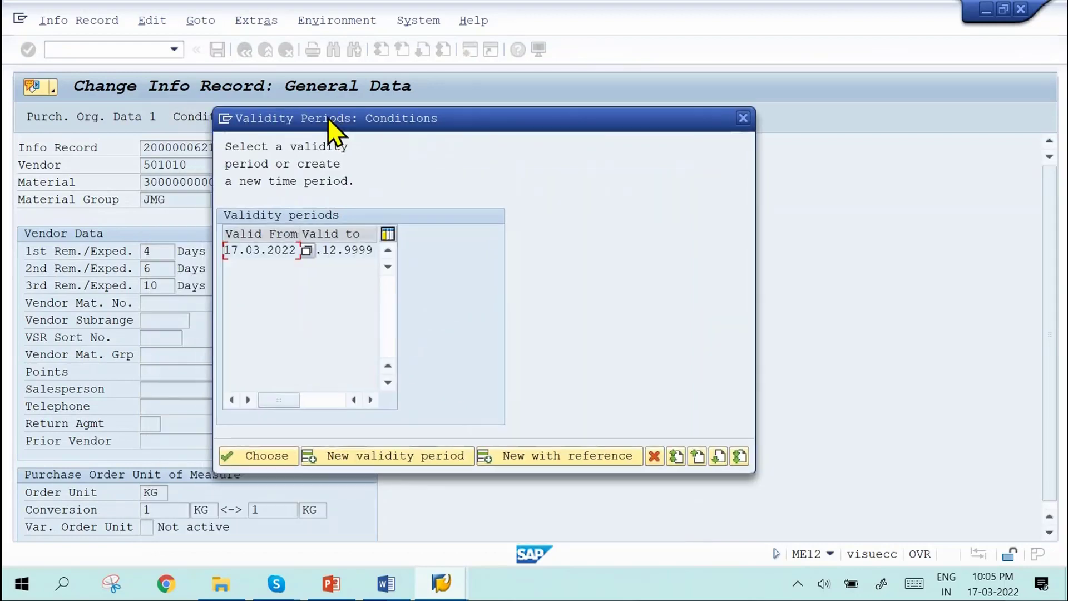
pyautogui.click(243, 456)
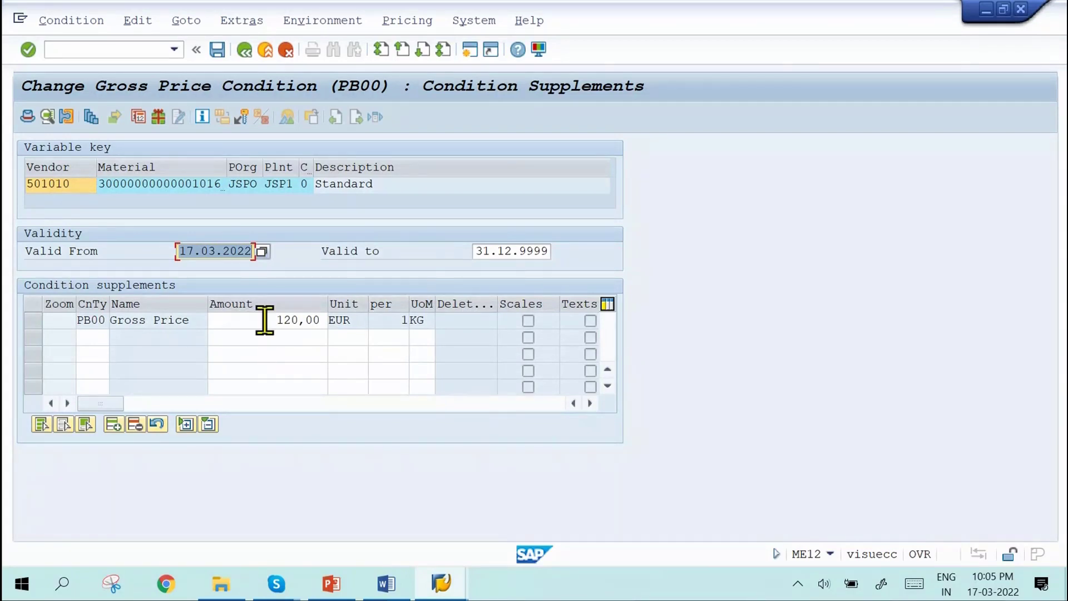
pyautogui.moveTo(265, 320); pyautogui.dragTo(322, 318)
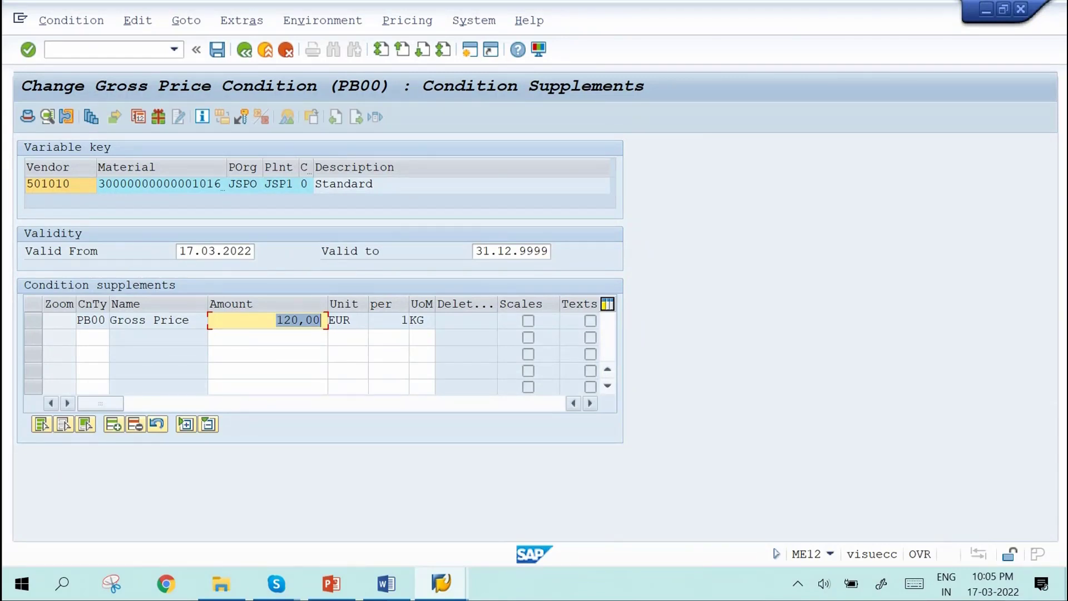
# Step: Add condition type FRA1 (Freight %) with an amount of 10 % below the gross price and save the info record
pyautogui.click(105, 337)
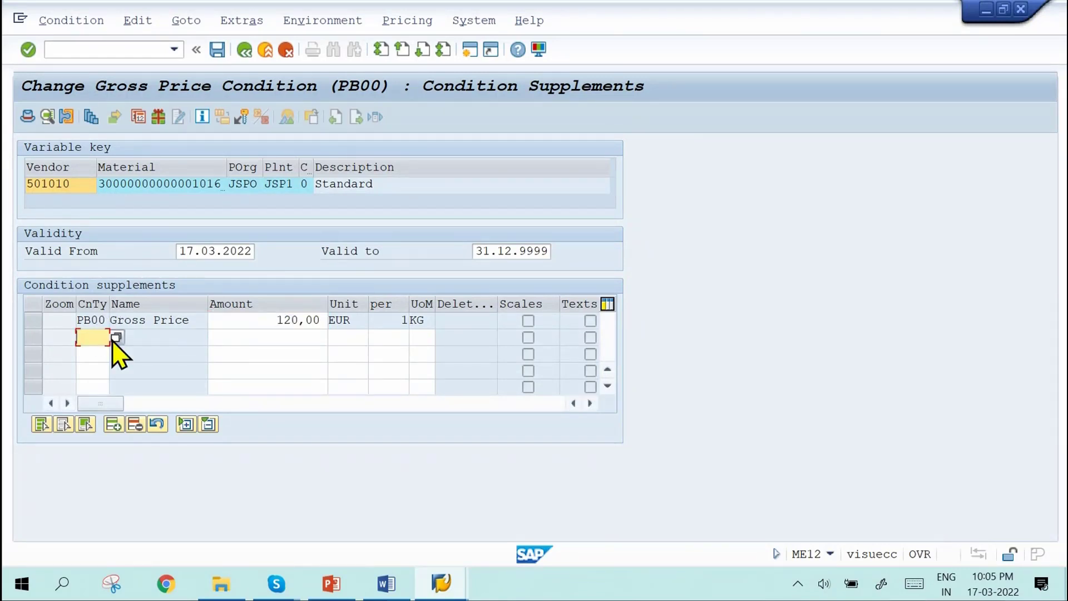
pyautogui.click(118, 338)
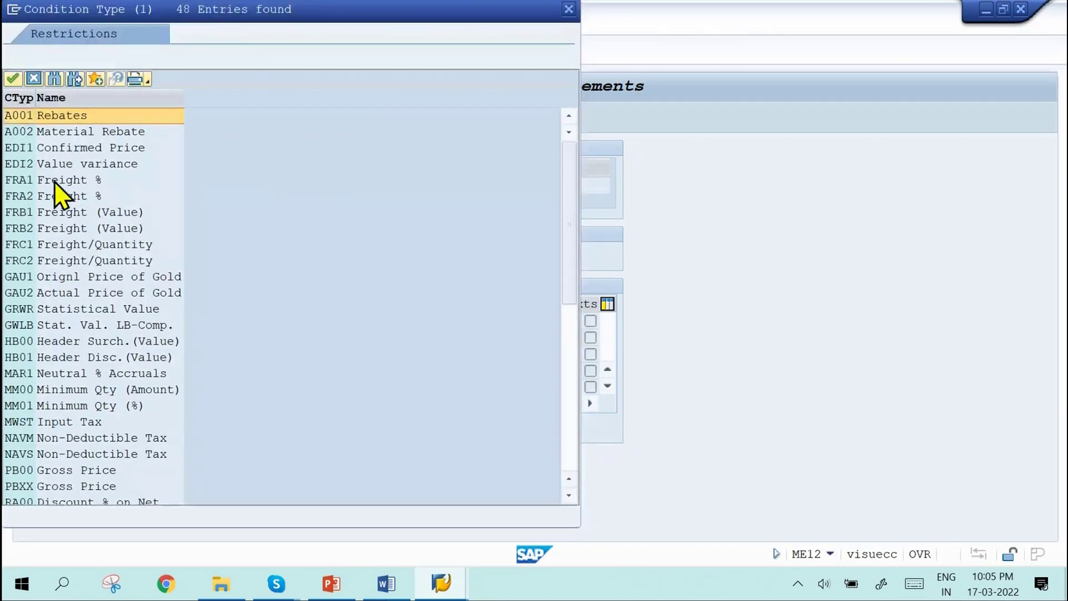
pyautogui.doubleClick(54, 181)
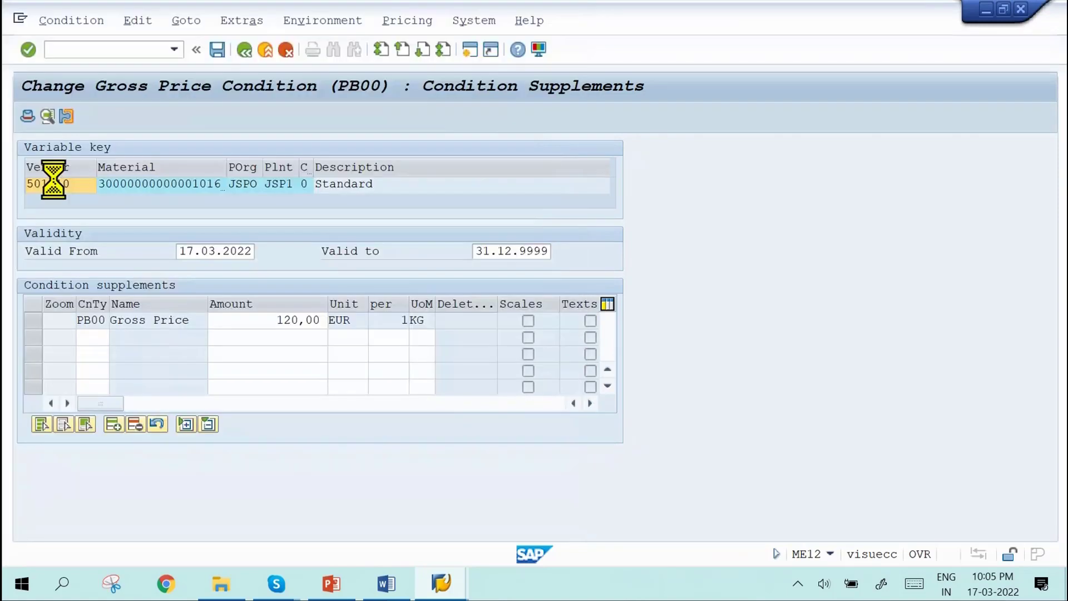
pyautogui.click(274, 337)
pyautogui.write('1')
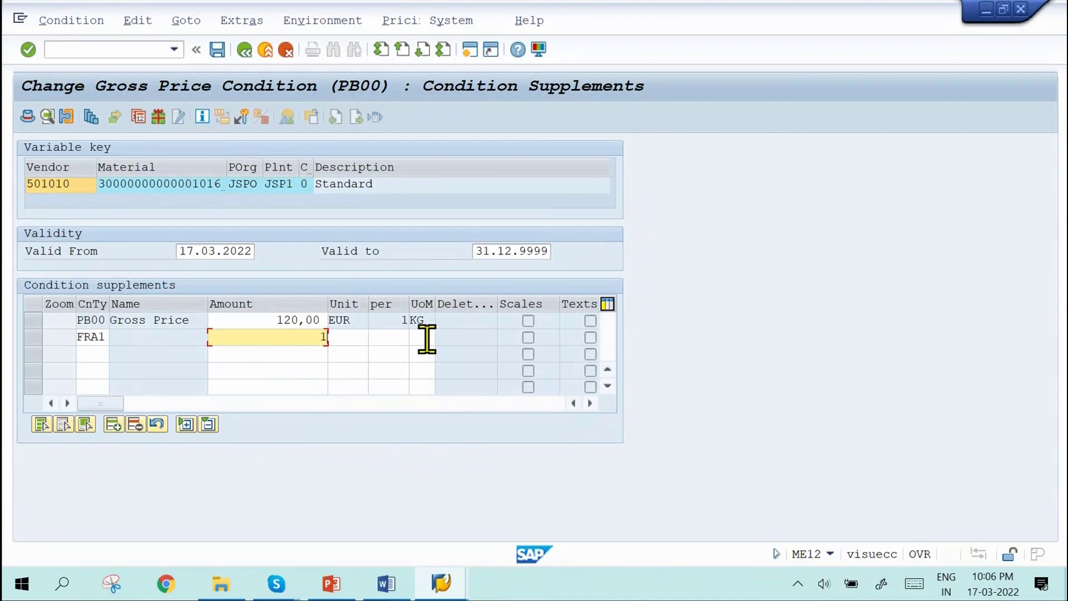
pyautogui.write('0')
pyautogui.press('Return')
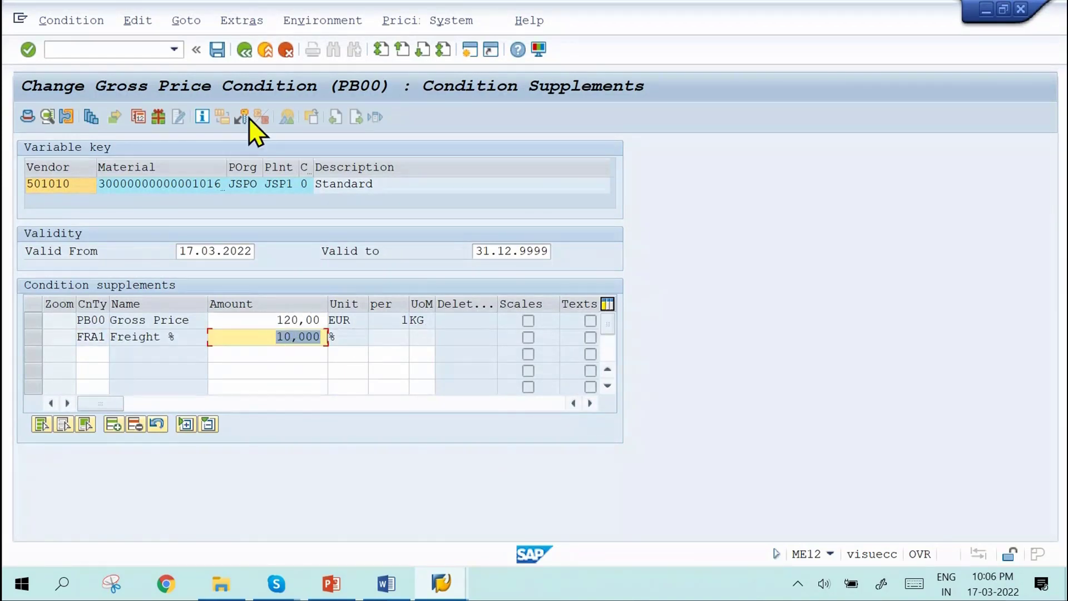
pyautogui.click(216, 51)
# Step: Switch to the Create Purchase Order session and restart transaction ME21N with a blank order
pyautogui.moveTo(420, 591)
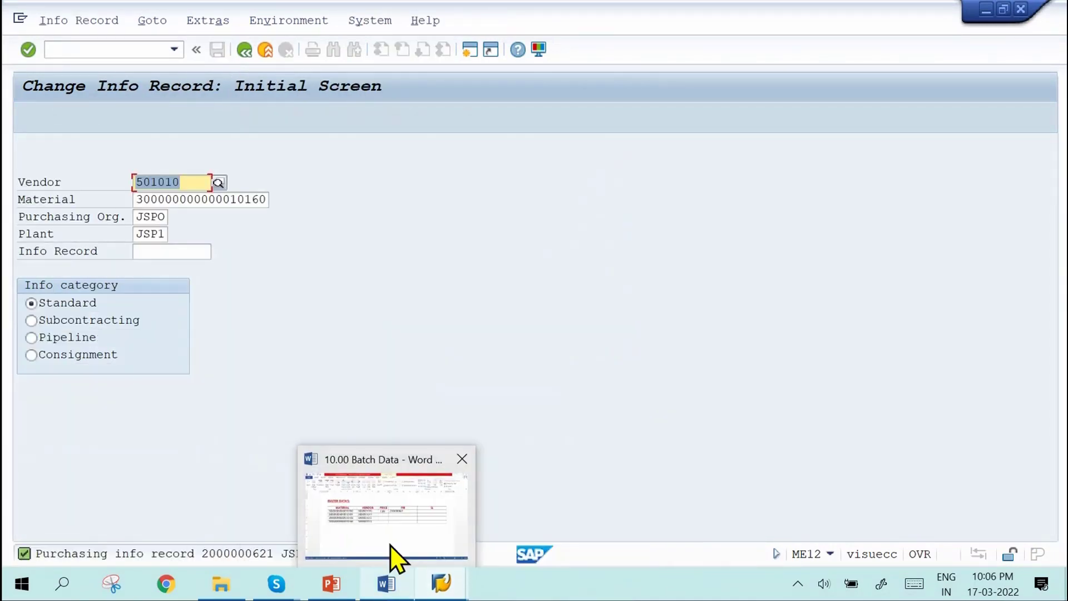
pyautogui.click(397, 556)
pyautogui.moveTo(442, 583)
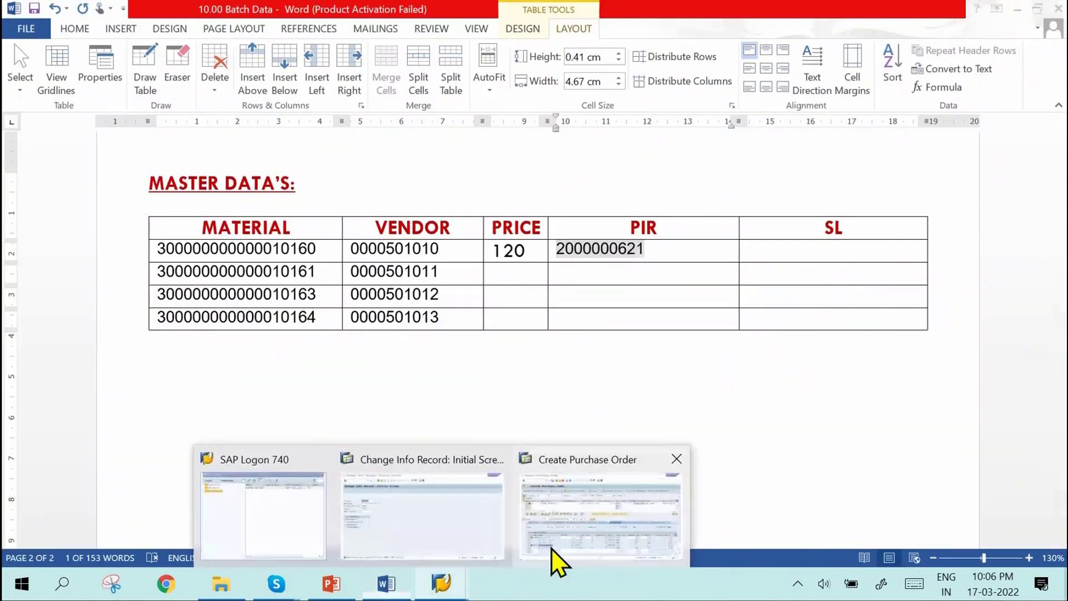
pyautogui.click(553, 549)
pyautogui.click(143, 49)
pyautogui.write('/')
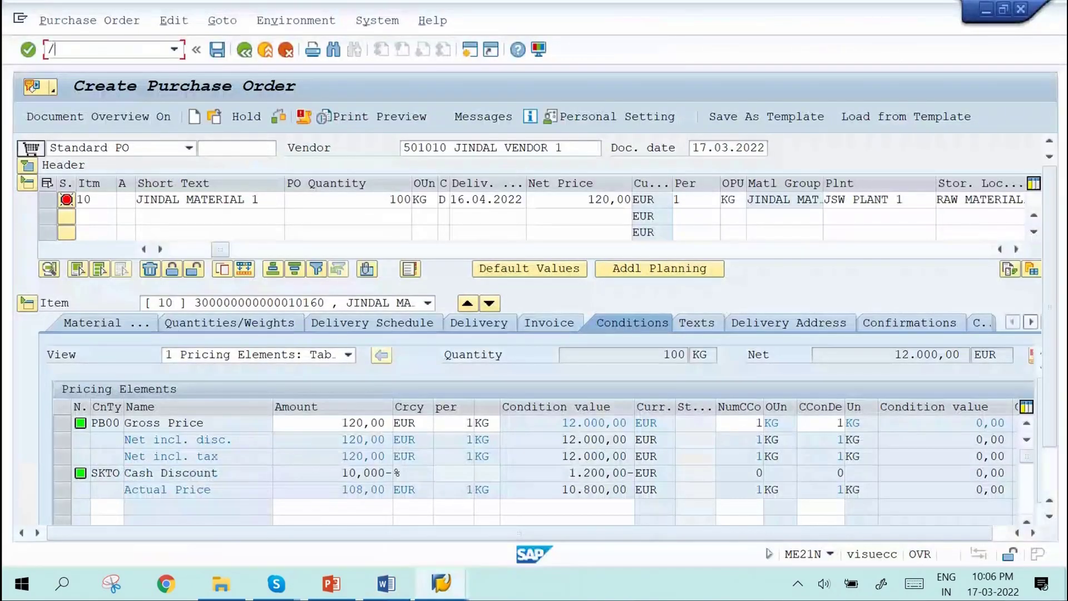
pyautogui.write('nme21n')
pyautogui.press('Return')
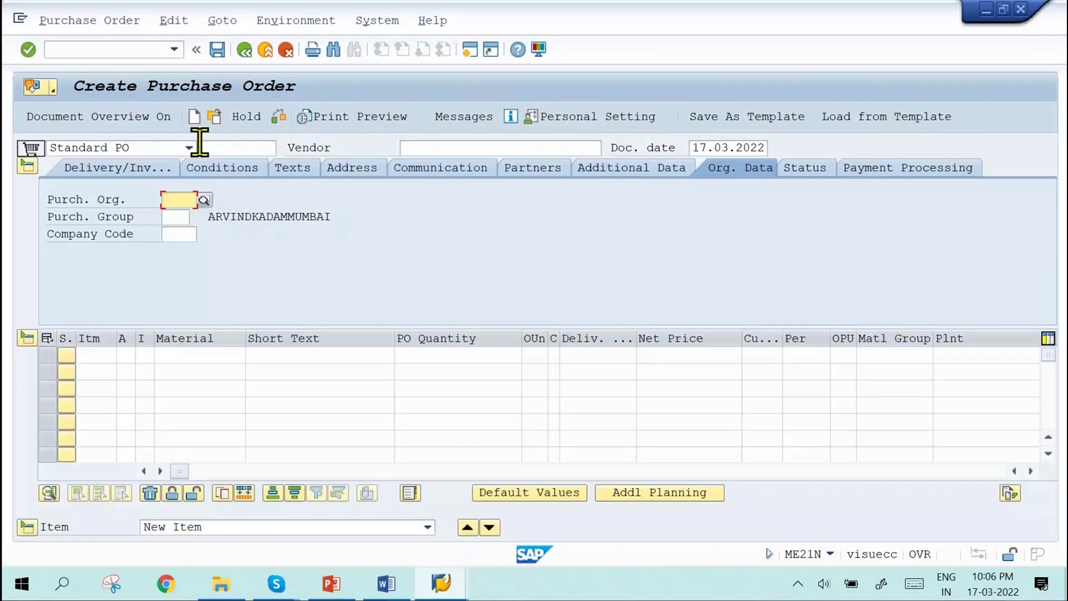
# Step: Enter purchasing organization JSPO, purchasing group JS1 and company code JSWL, and set the vendor to JINDAL VENDOR 1
pyautogui.click(189, 199)
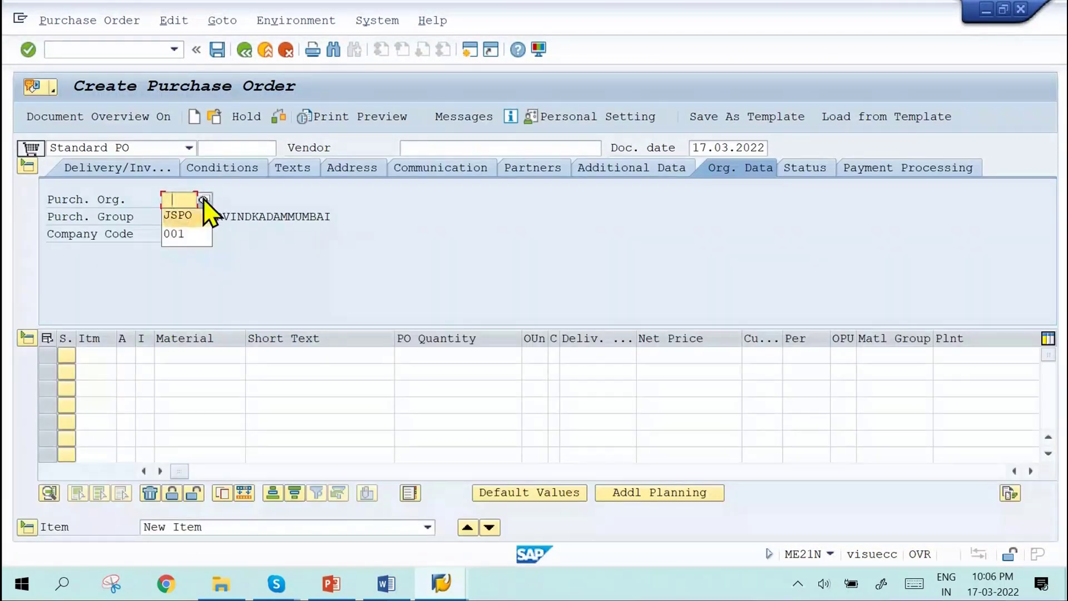
pyautogui.press('Tab')
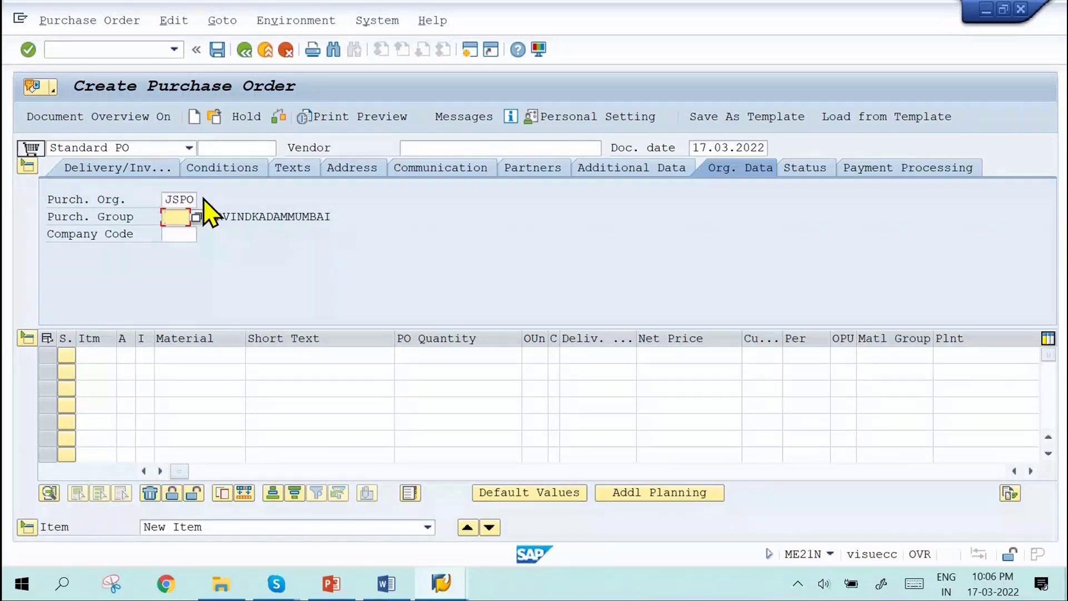
pyautogui.write('JS1')
pyautogui.press('Tab')
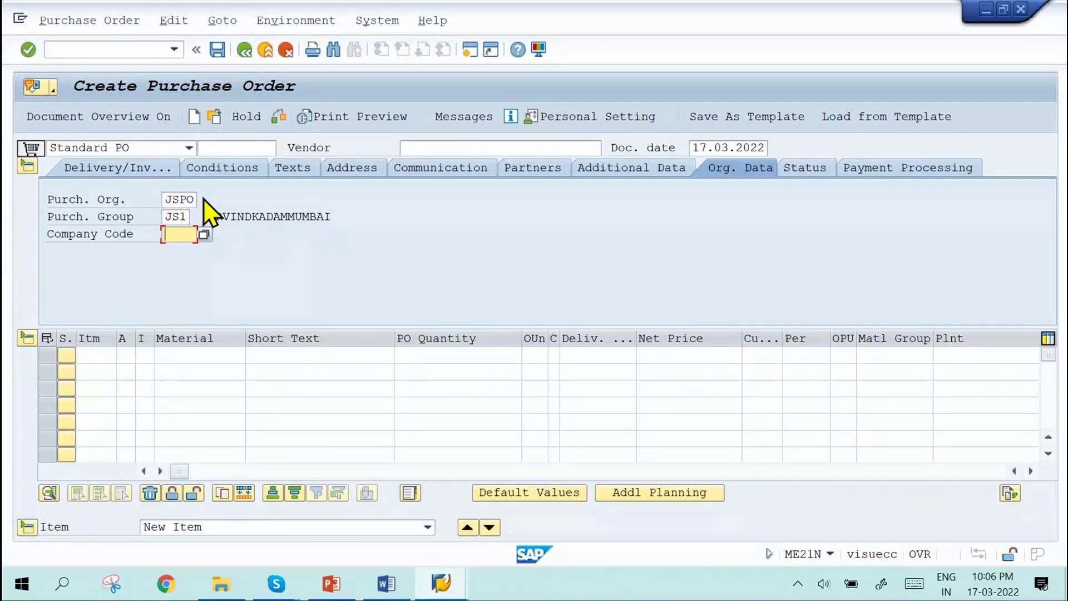
pyautogui.write('JSWL')
pyautogui.click(457, 149)
pyautogui.click(455, 163)
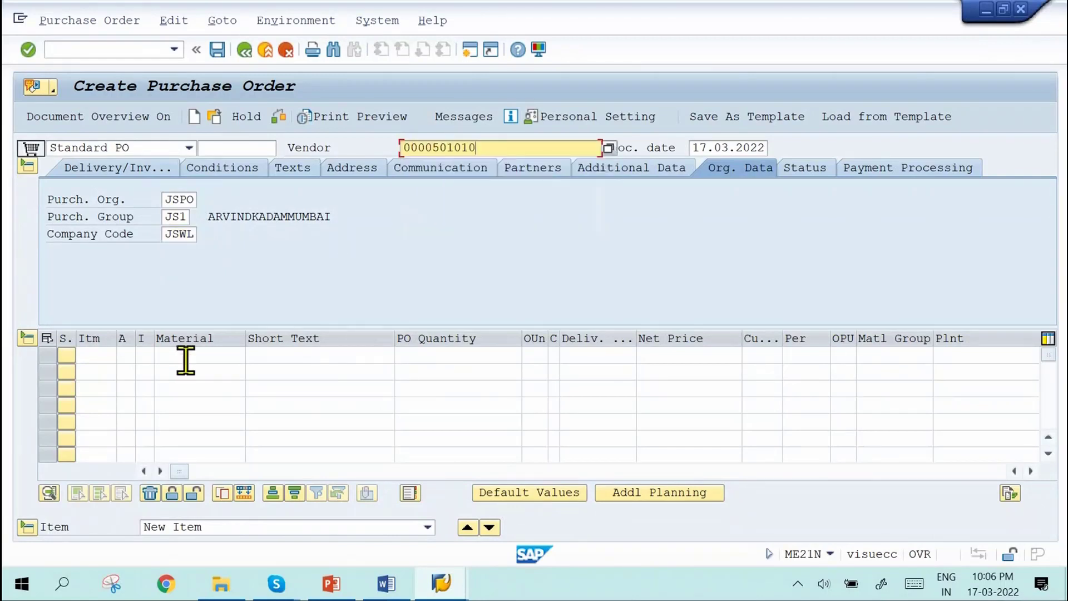
pyautogui.click(184, 355)
pyautogui.click(186, 372)
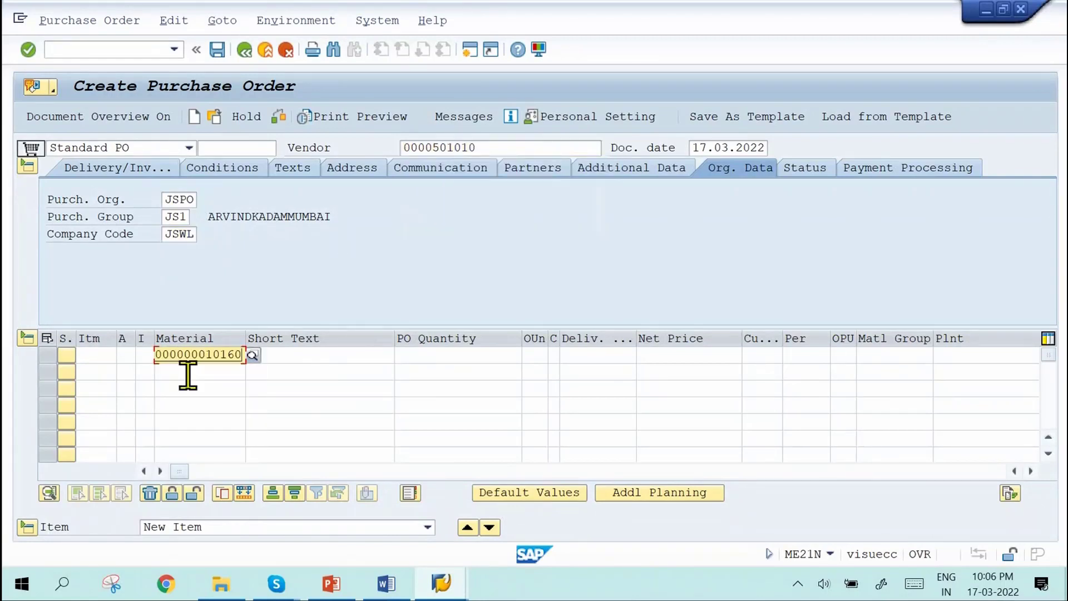
pyautogui.hotkey('alt', 'Tab')
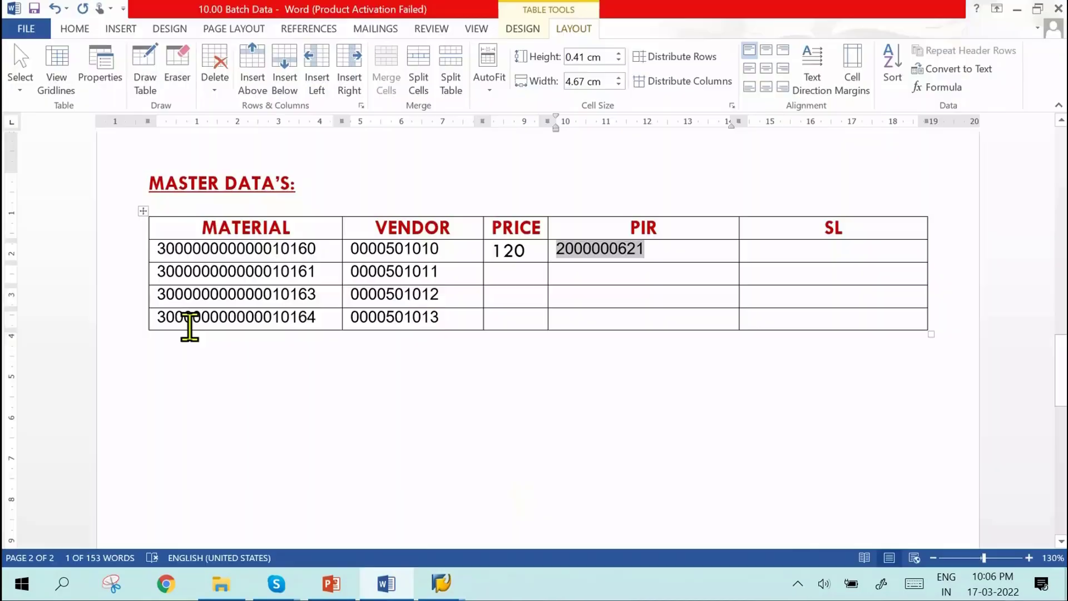
pyautogui.hotkey('alt', 'Tab')
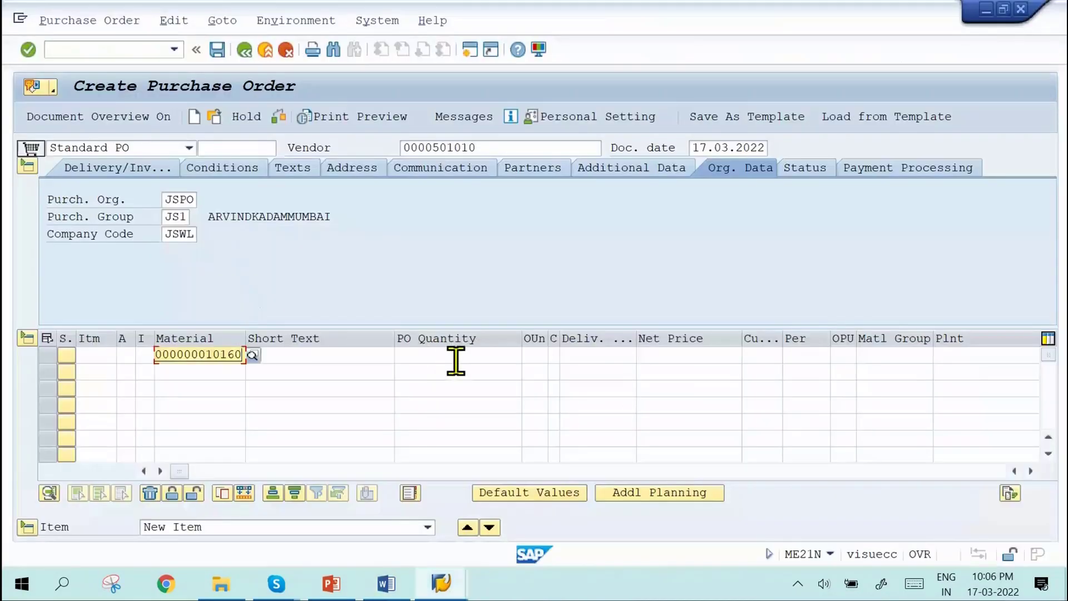
pyautogui.click(456, 361)
pyautogui.write('100')
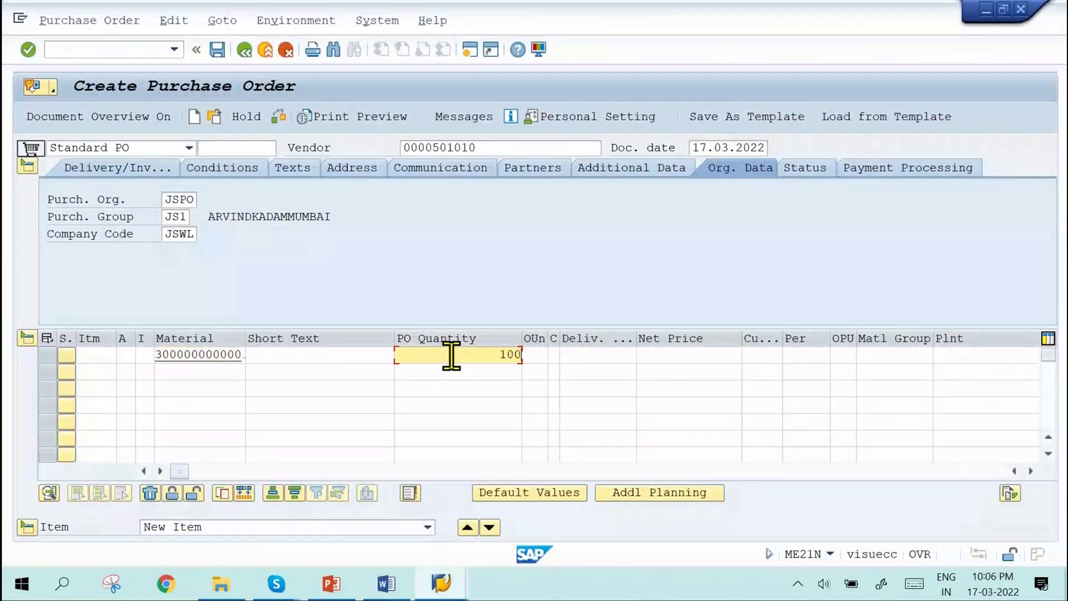
# Step: Assign plant JSP1 and the raw material storage location to the item, and have the order fill in the remaining item data
pyautogui.click(992, 354)
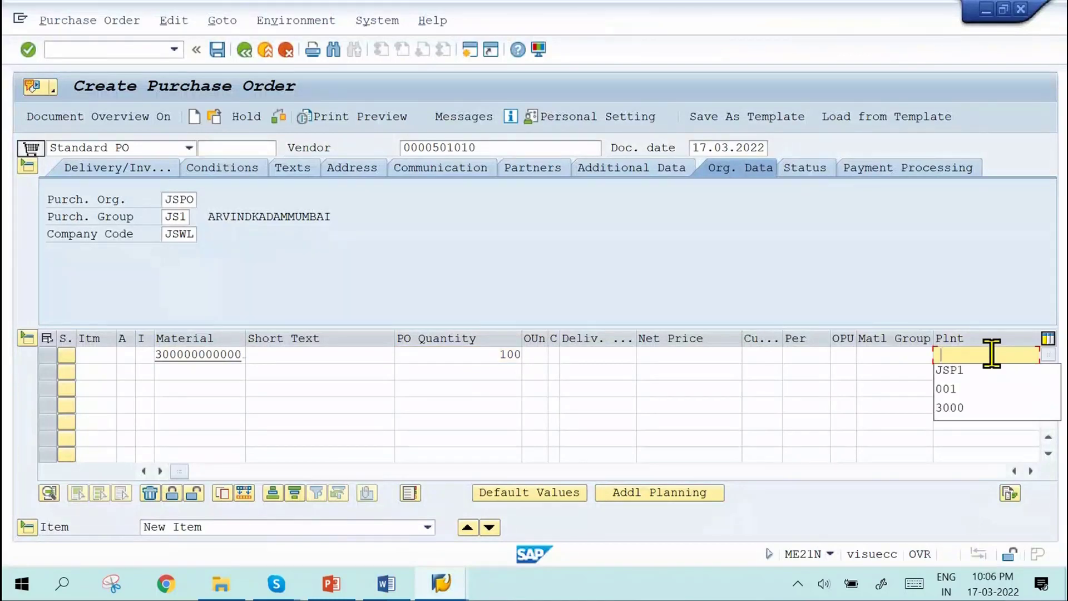
pyautogui.press('Down')
pyautogui.press('Return')
pyautogui.press('Tab')
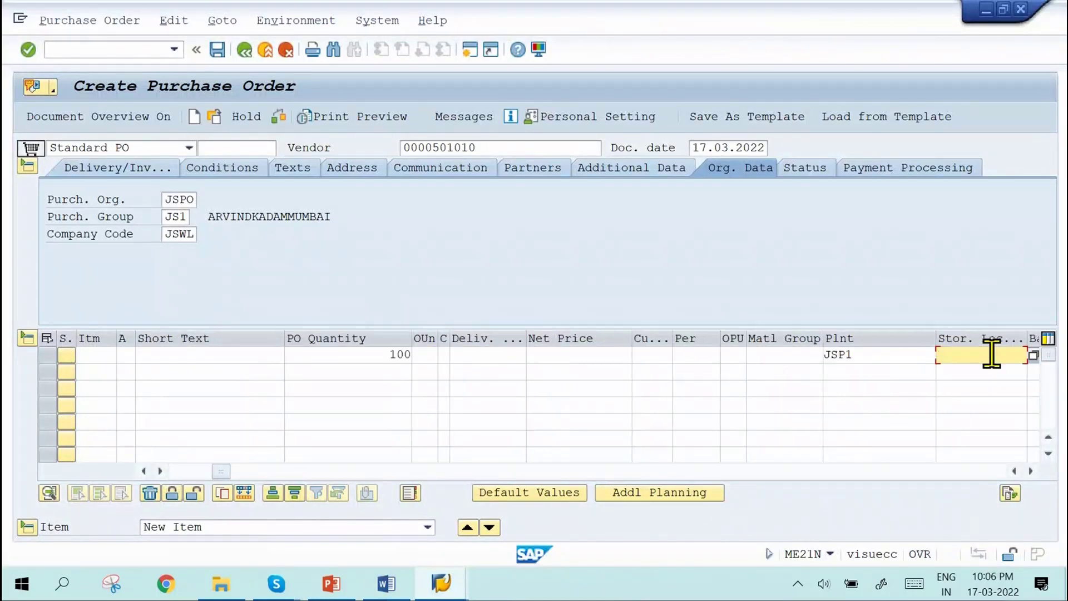
pyautogui.press('Down')
pyautogui.press('Return')
pyautogui.press('Return')
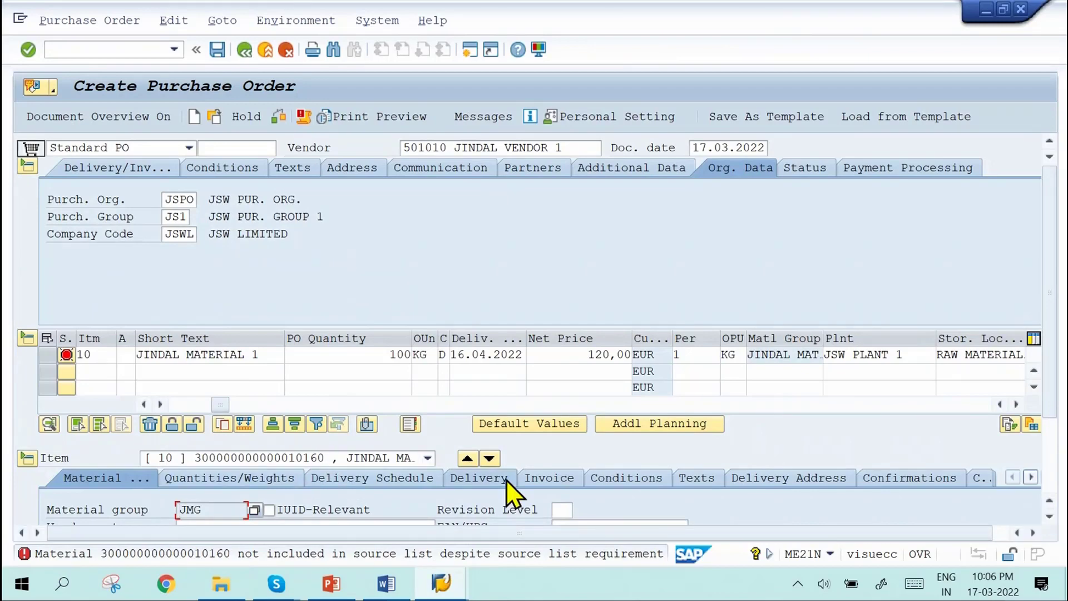
# Step: Examine item 10's conditions, comparing the freight percentage and its condition value with the actual price
pyautogui.click(631, 482)
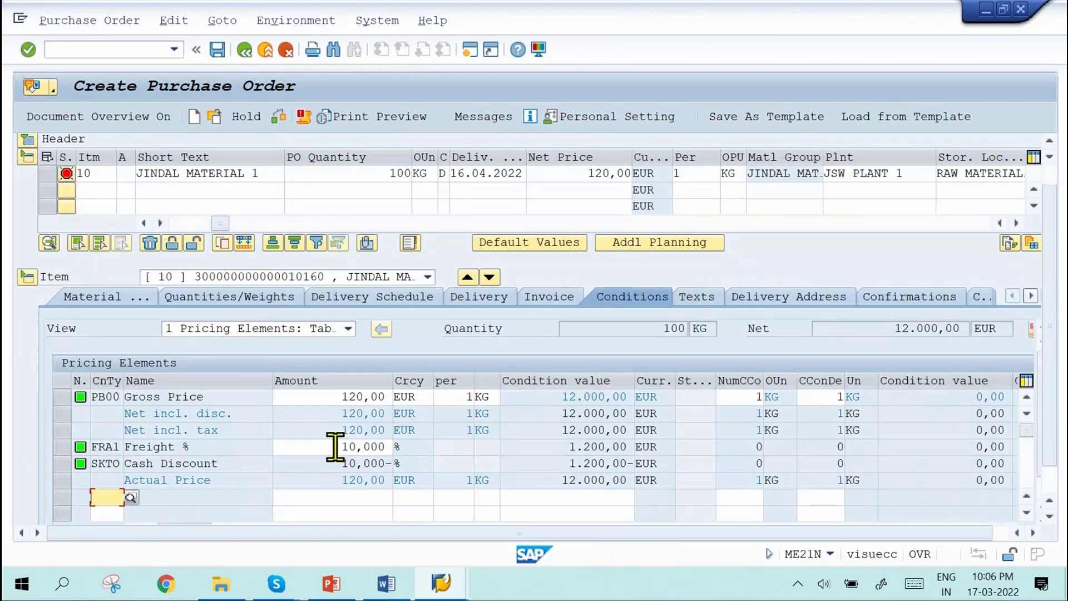
pyautogui.moveTo(333, 447); pyautogui.dragTo(406, 446)
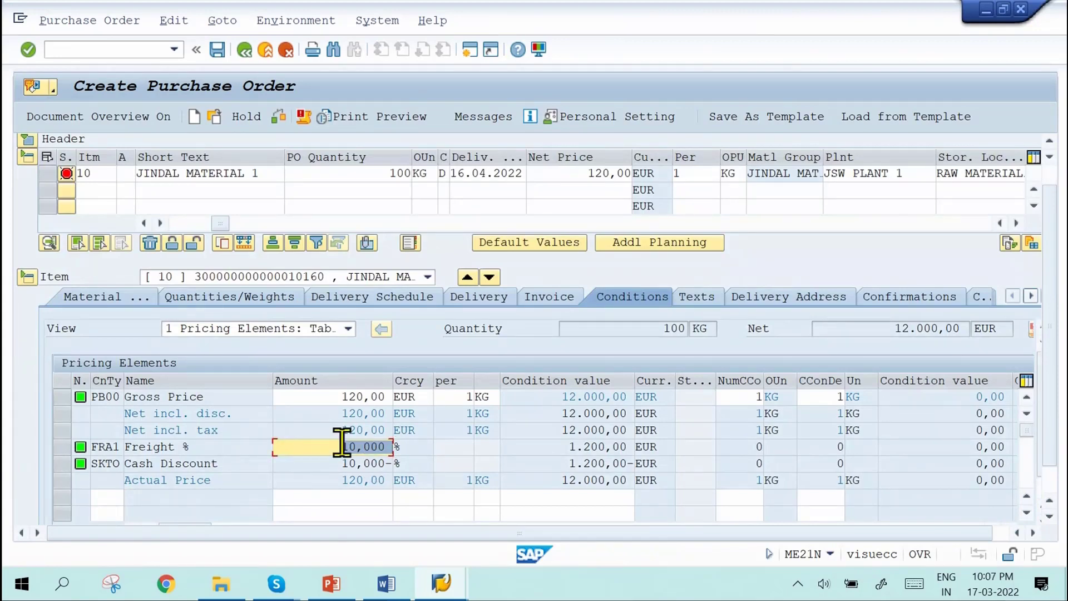
pyautogui.click(564, 447)
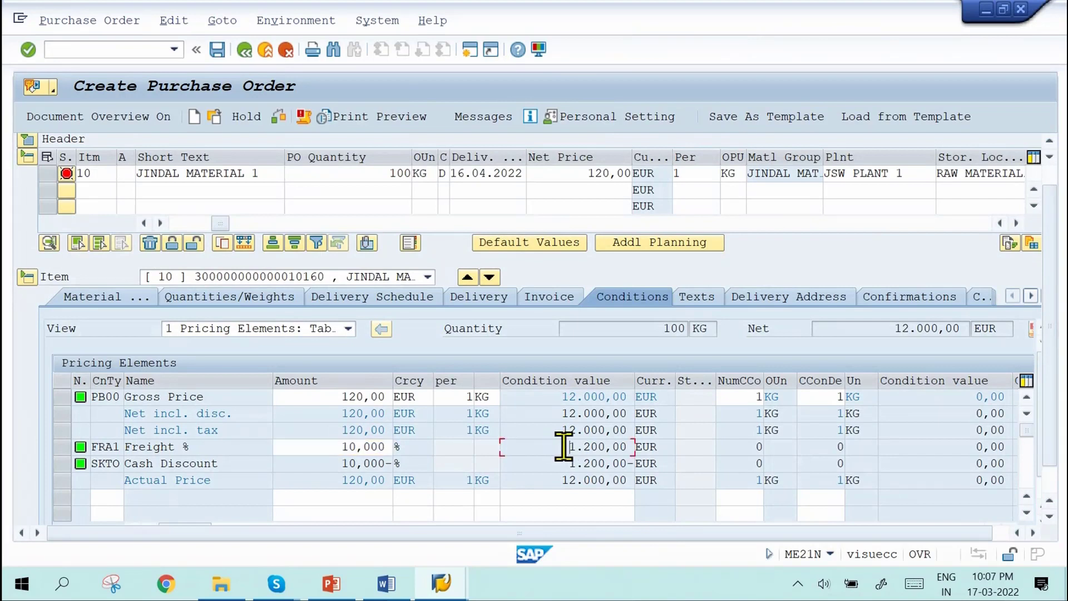
pyautogui.moveTo(564, 447); pyautogui.dragTo(637, 446)
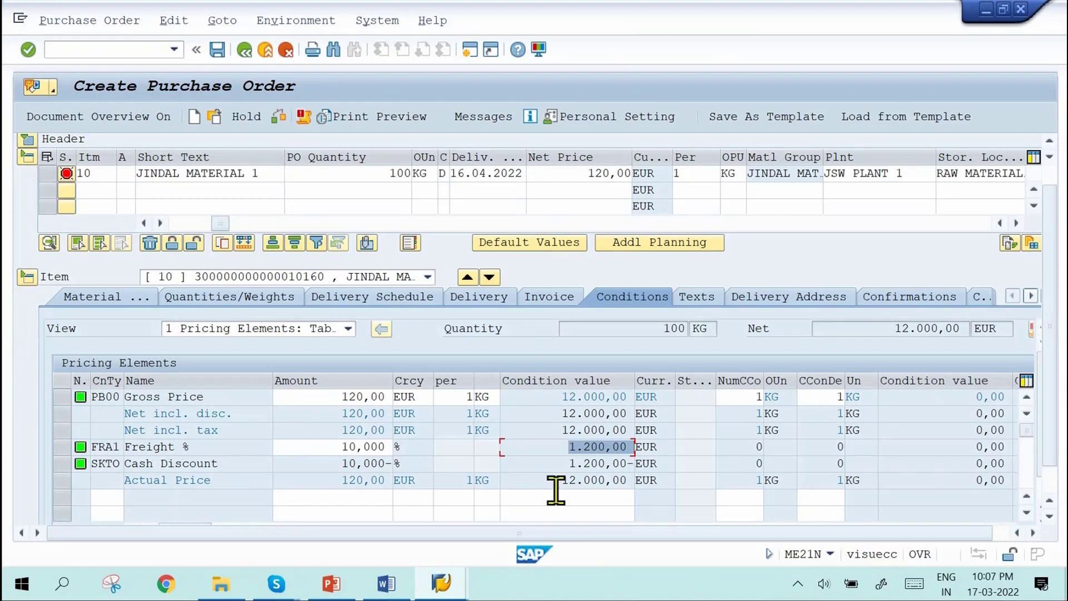
pyautogui.moveTo(558, 480); pyautogui.dragTo(632, 479)
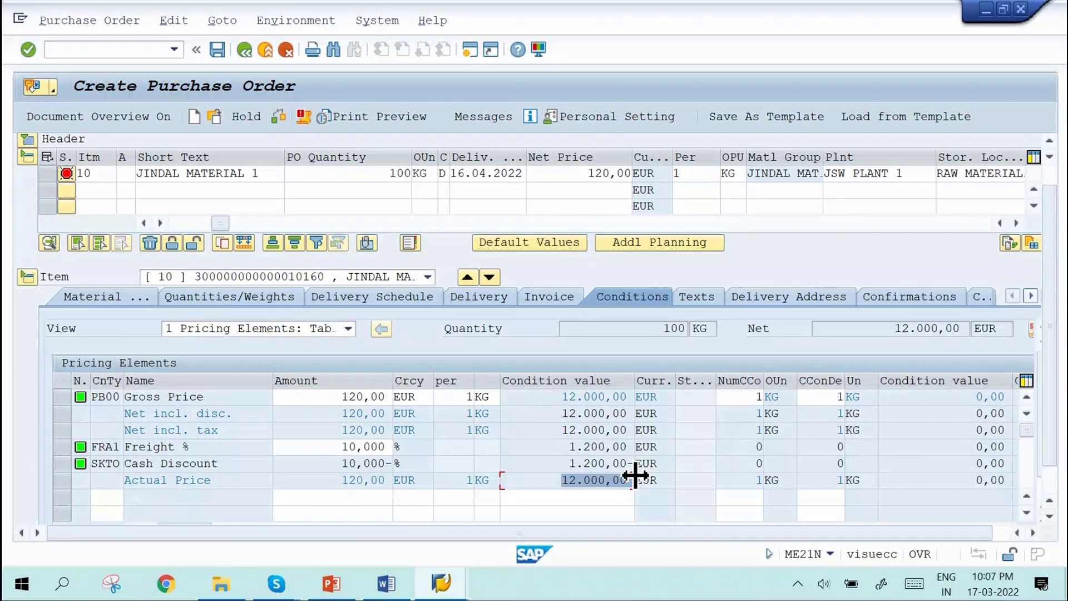
pyautogui.moveTo(569, 447); pyautogui.dragTo(637, 446)
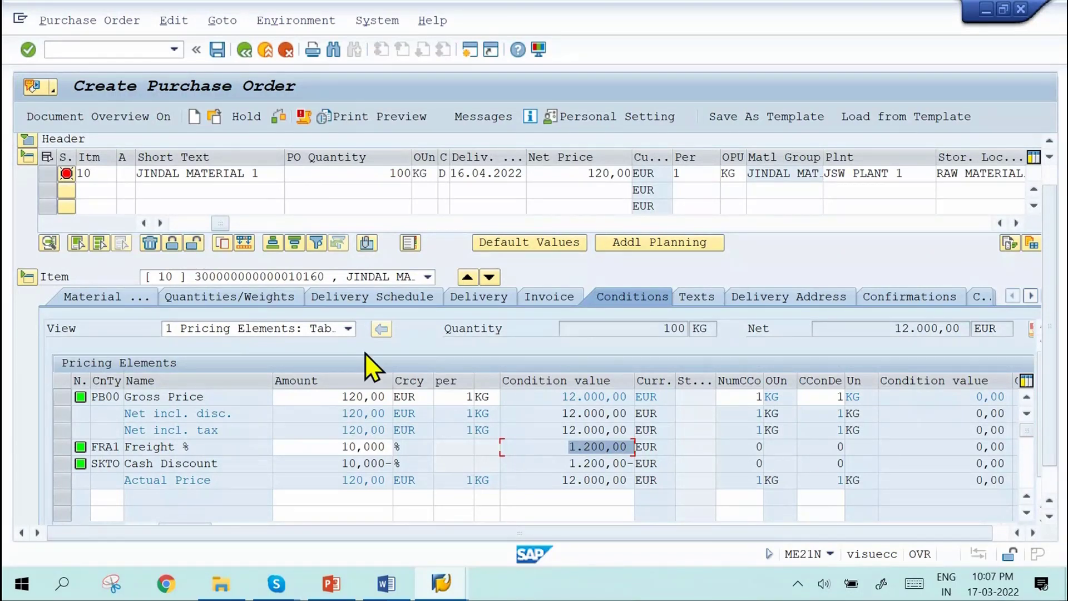
pyautogui.click(466, 512)
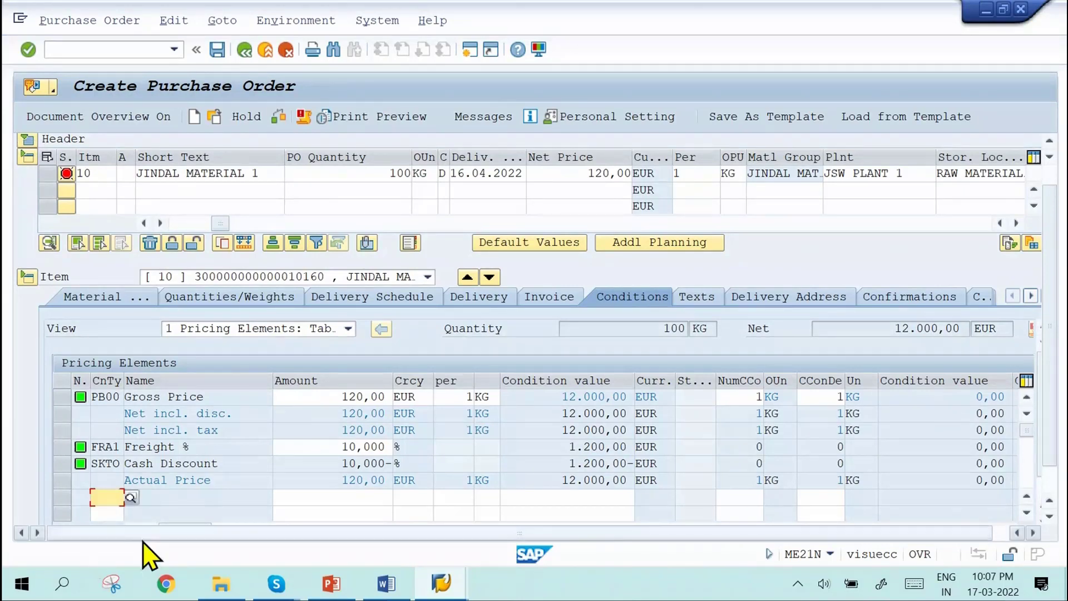
# Step: Check the purchase order for errors, read and close the message list, and switch to the Word master data table
pyautogui.press('Return')
pyautogui.click(279, 118)
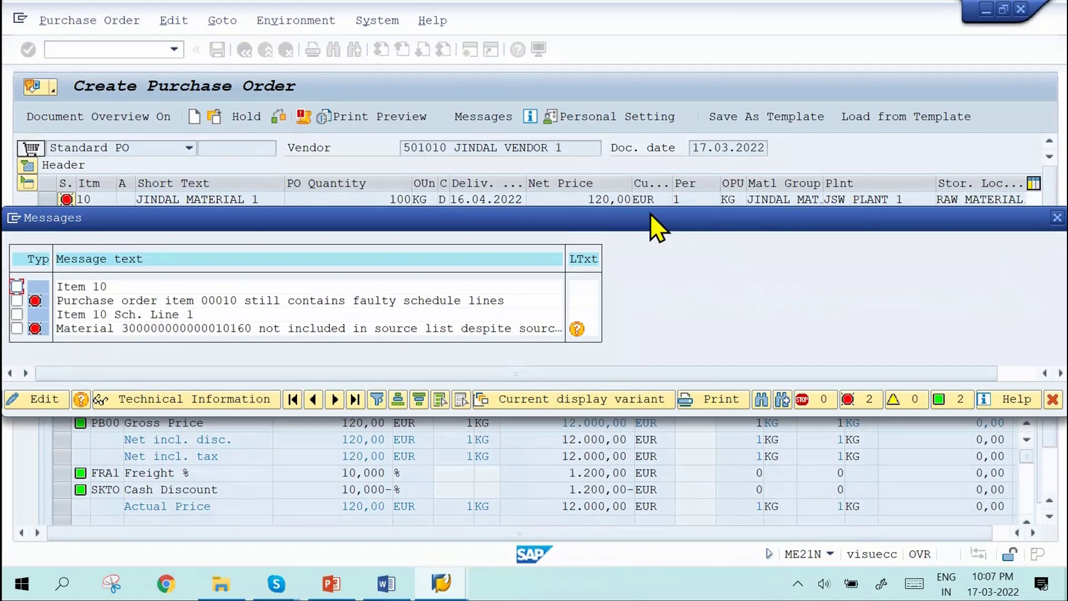
pyautogui.moveTo(650, 215); pyautogui.dragTo(631, 181)
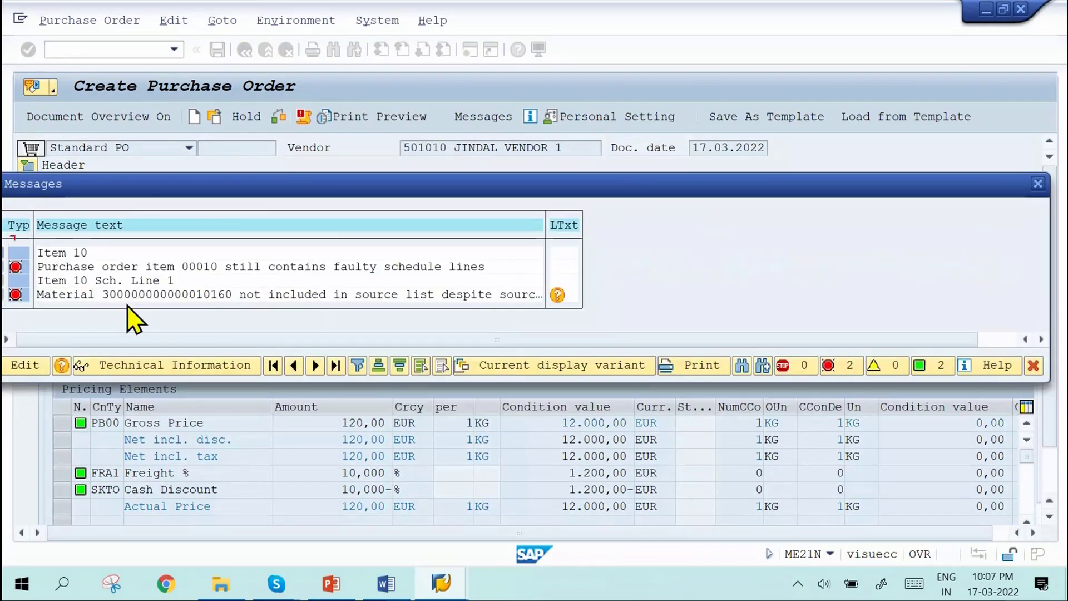
pyautogui.moveTo(982, 191); pyautogui.dragTo(900, 212)
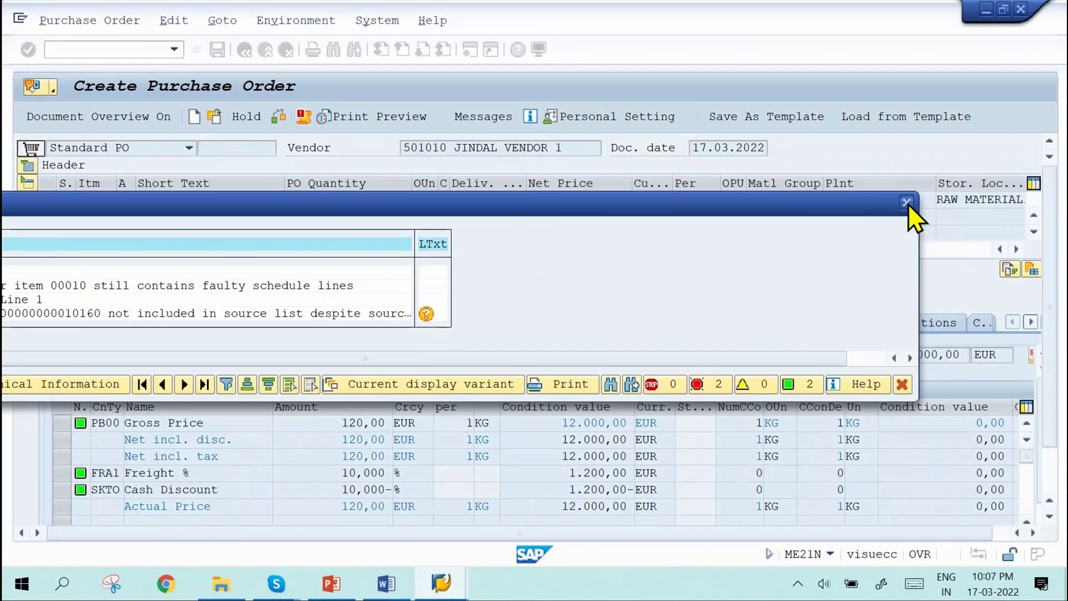
pyautogui.click(907, 202)
pyautogui.moveTo(381, 587)
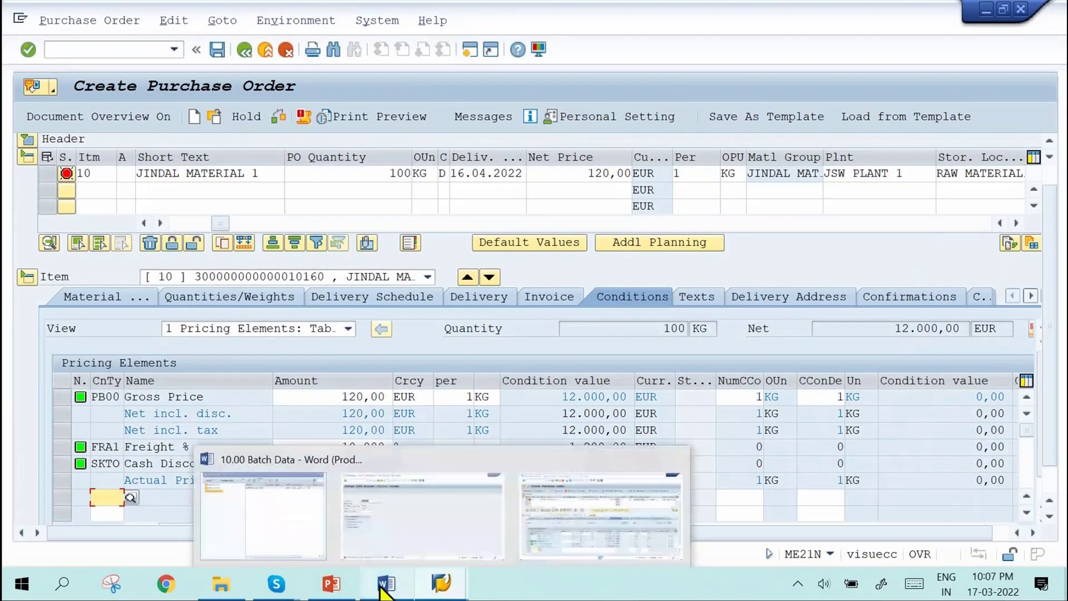
pyautogui.click(380, 500)
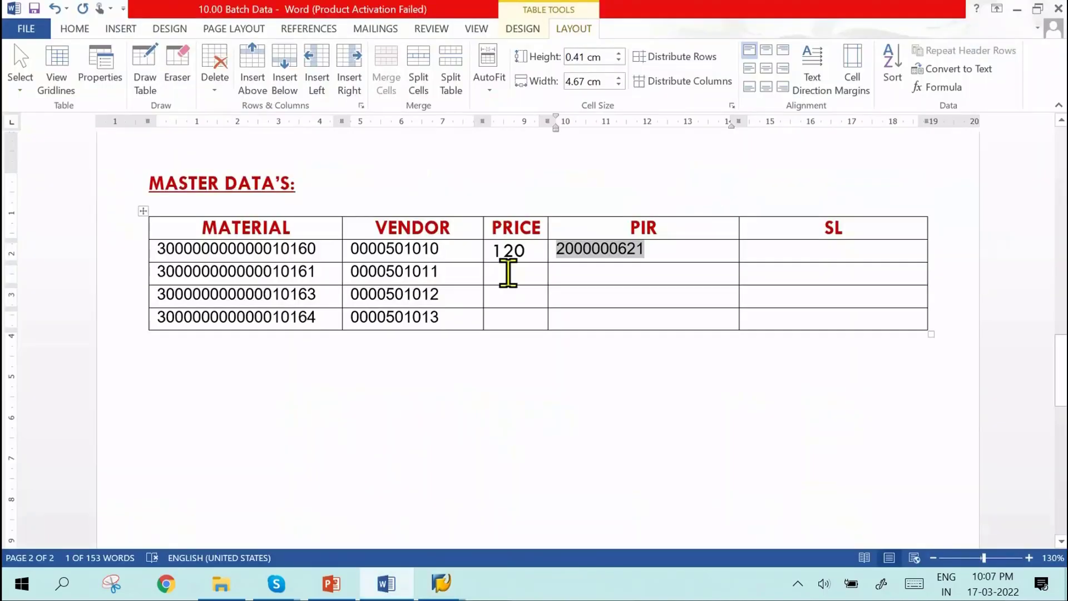
# Step: Switch from Word to the SAP info record session and start transaction ME11 to create an info record
pyautogui.moveTo(441, 583)
pyautogui.click(422, 508)
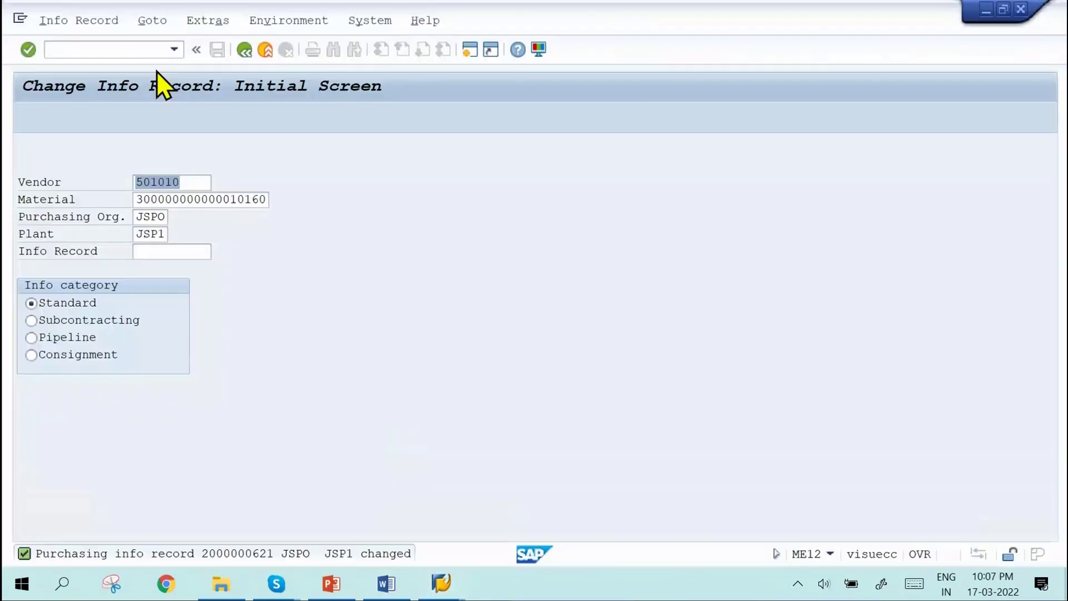
pyautogui.click(161, 52)
pyautogui.click(161, 53)
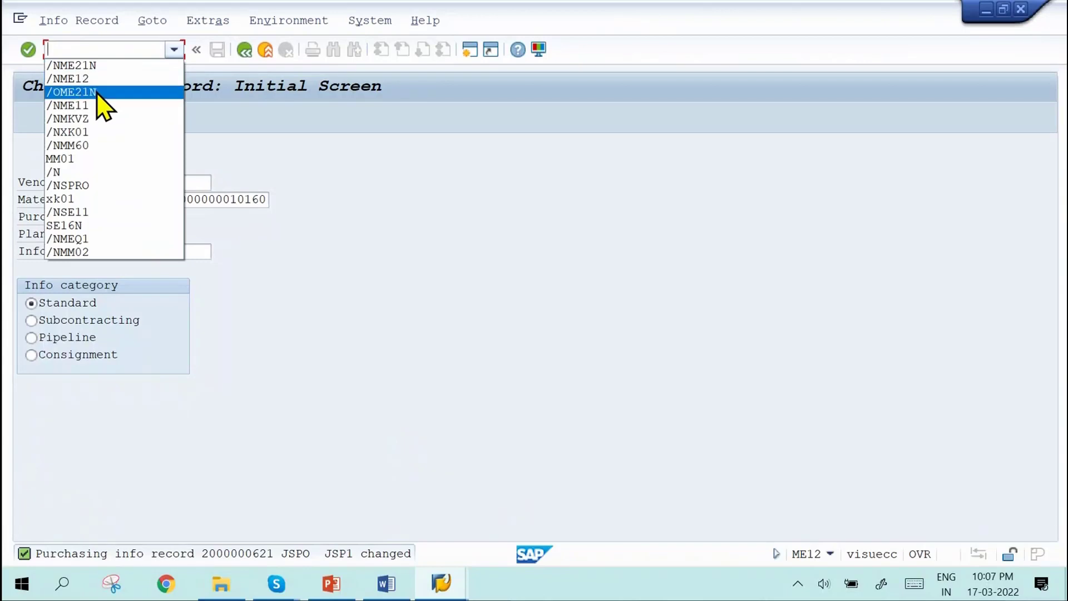
pyautogui.click(102, 105)
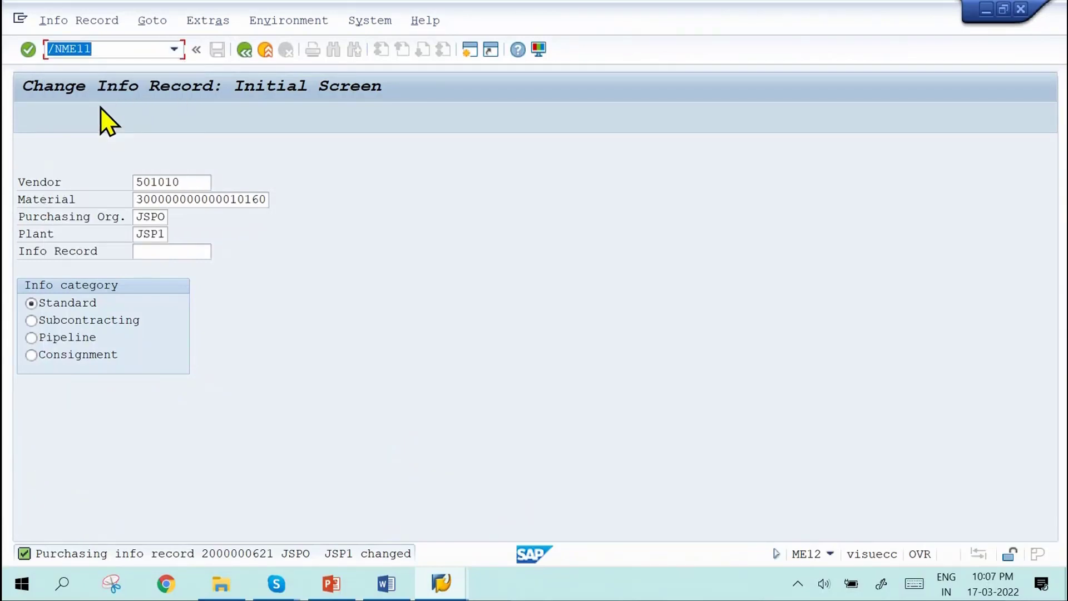
pyautogui.press('Return')
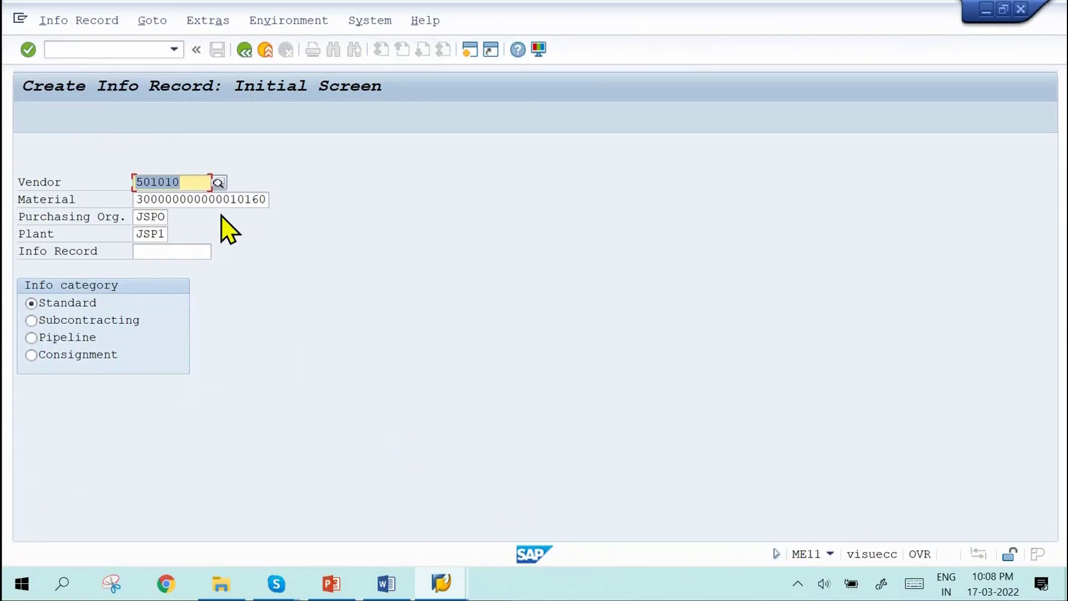
pyautogui.click(199, 178)
pyautogui.press('BackSpace')
pyautogui.write('1')
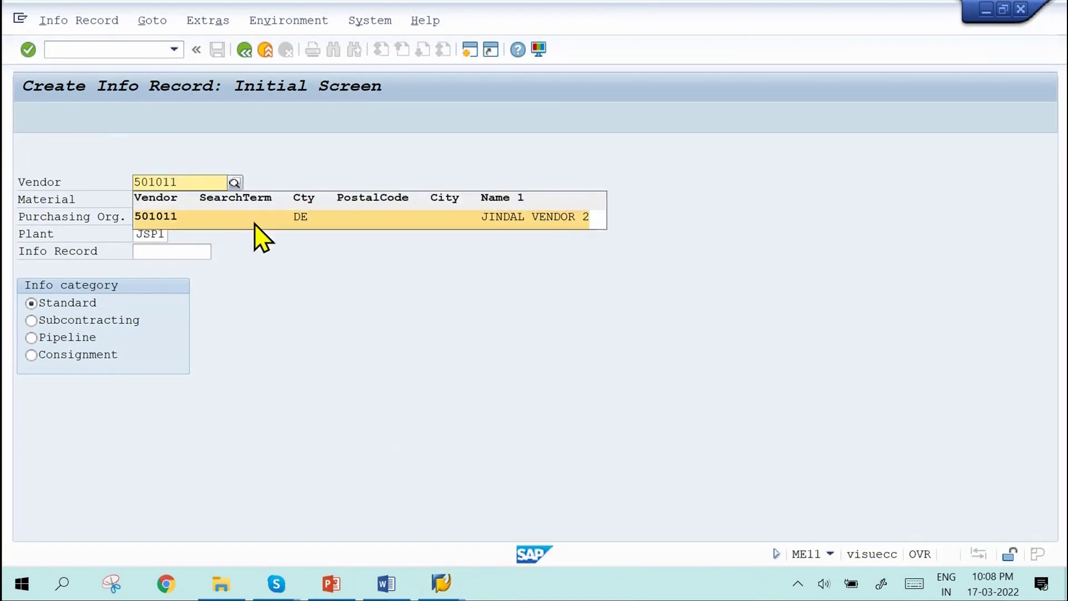
pyautogui.click(262, 218)
pyautogui.click(261, 199)
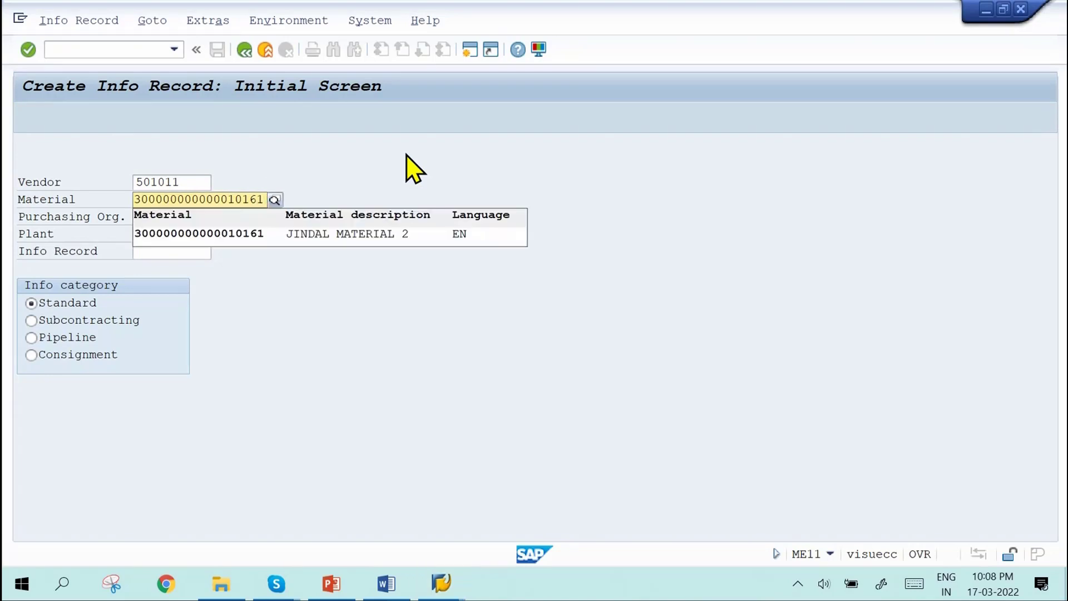
pyautogui.press('Down')
pyautogui.press('Return')
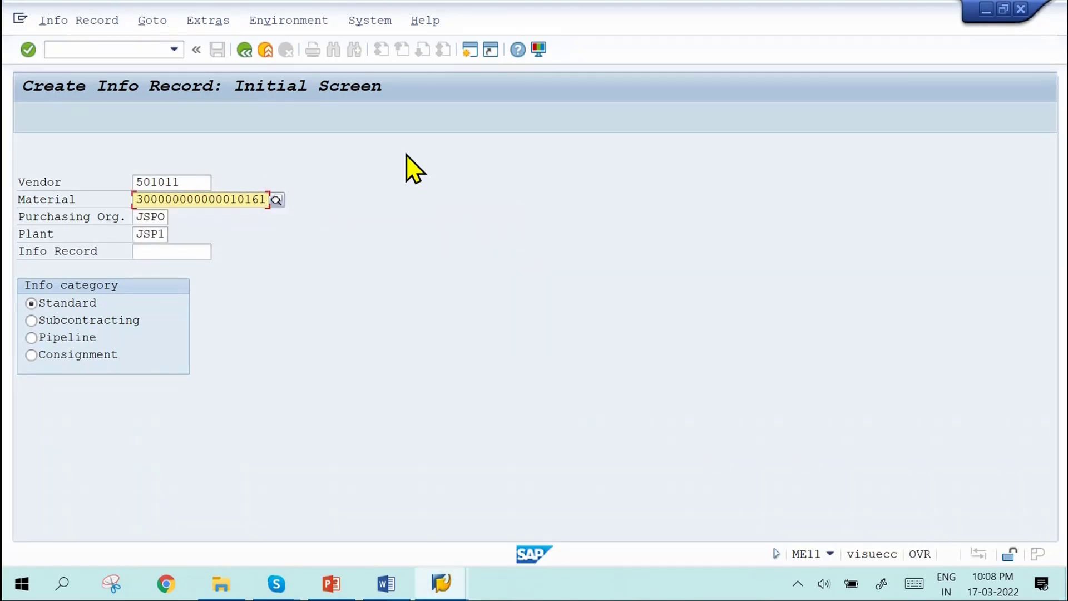
pyautogui.press('Return')
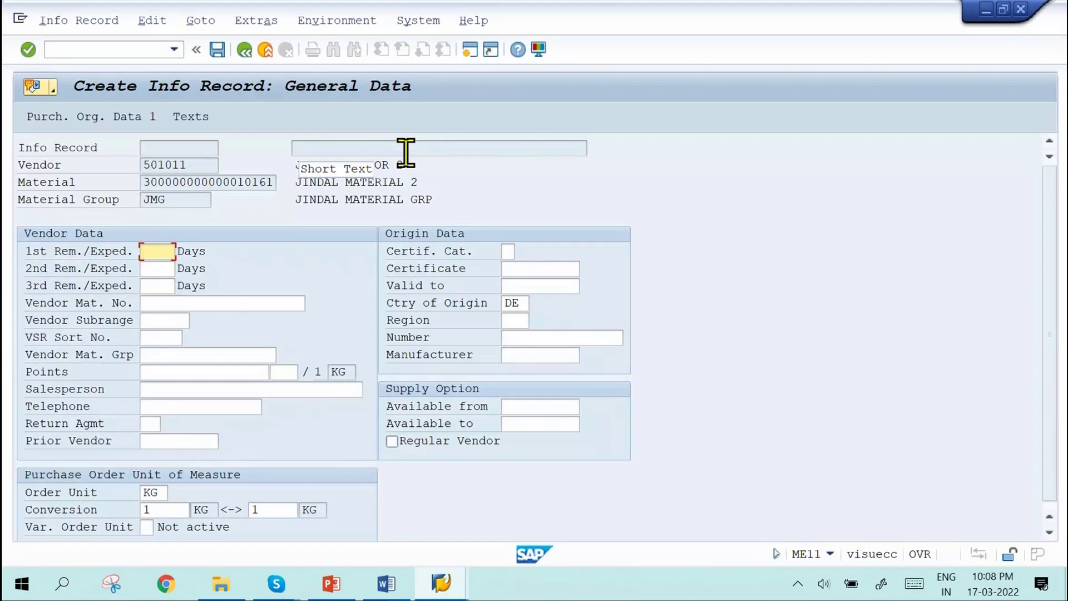
# Step: Set the first reminder to 4 days and the second to 6 days, and continue to the purchasing organization data
pyautogui.write('4')
pyautogui.press('Tab')
pyautogui.write('6')
pyautogui.press('Tab')
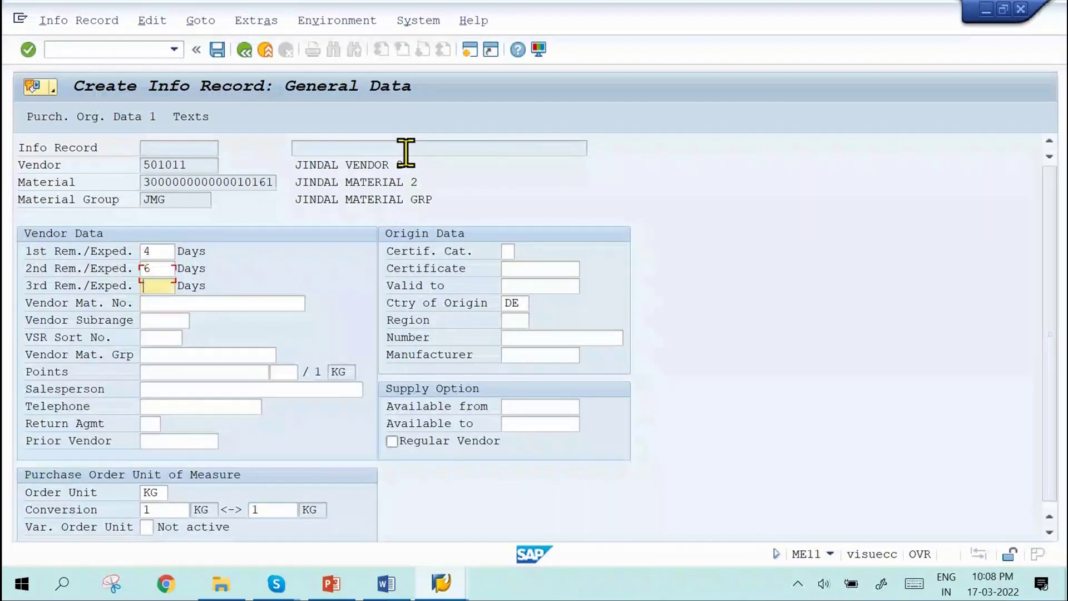
pyautogui.press('Return')
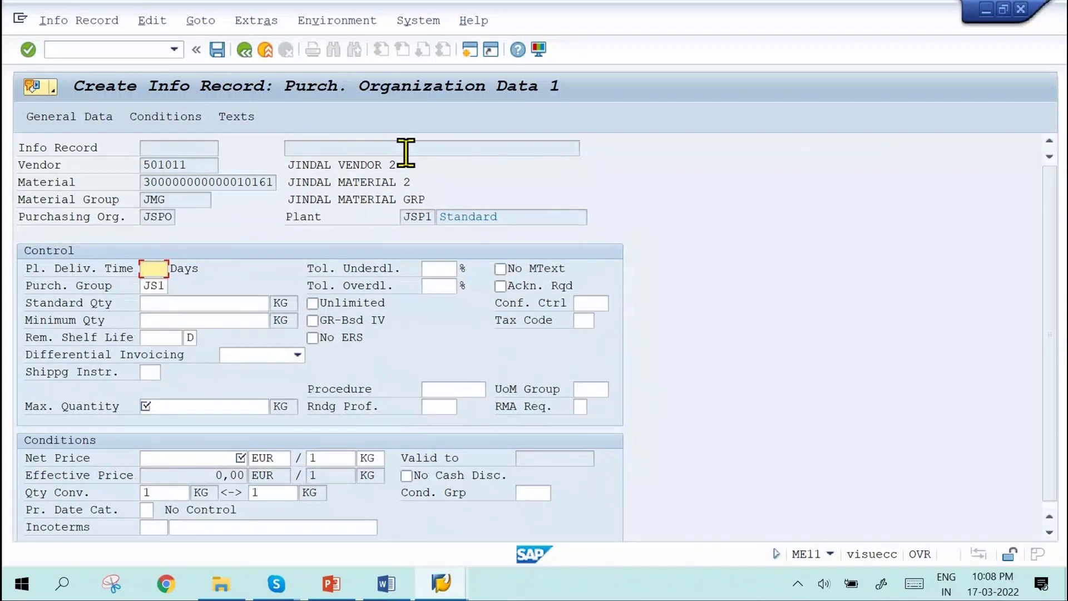
# Step: Set the planned delivery time to 30 days, maximum quantity to 500 KG and net price to 140 EUR per KG
pyautogui.write('30')
pyautogui.click(214, 413)
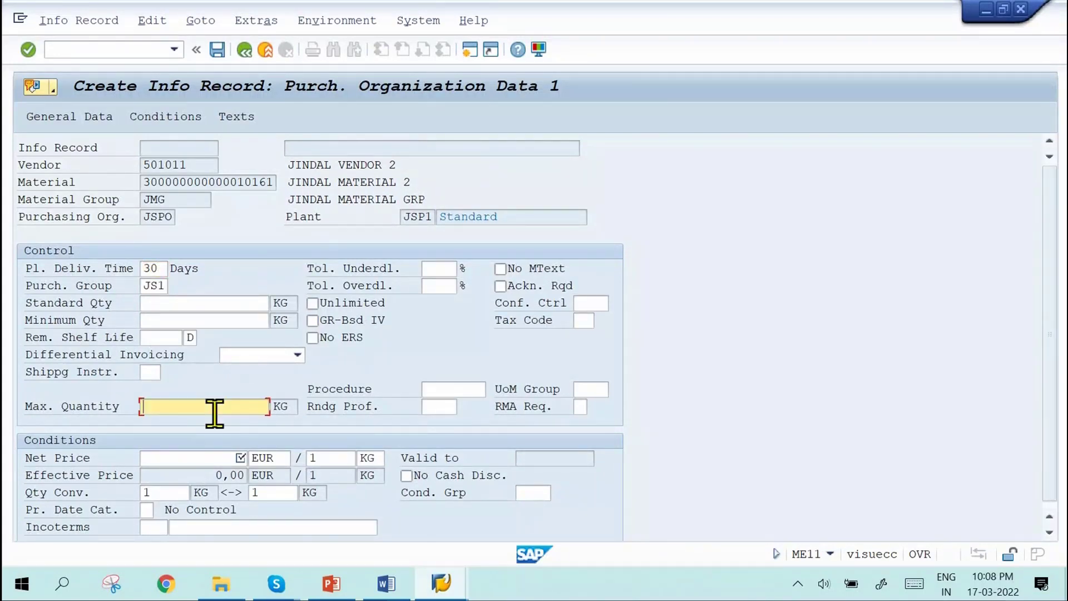
pyautogui.write('500')
pyautogui.click(215, 459)
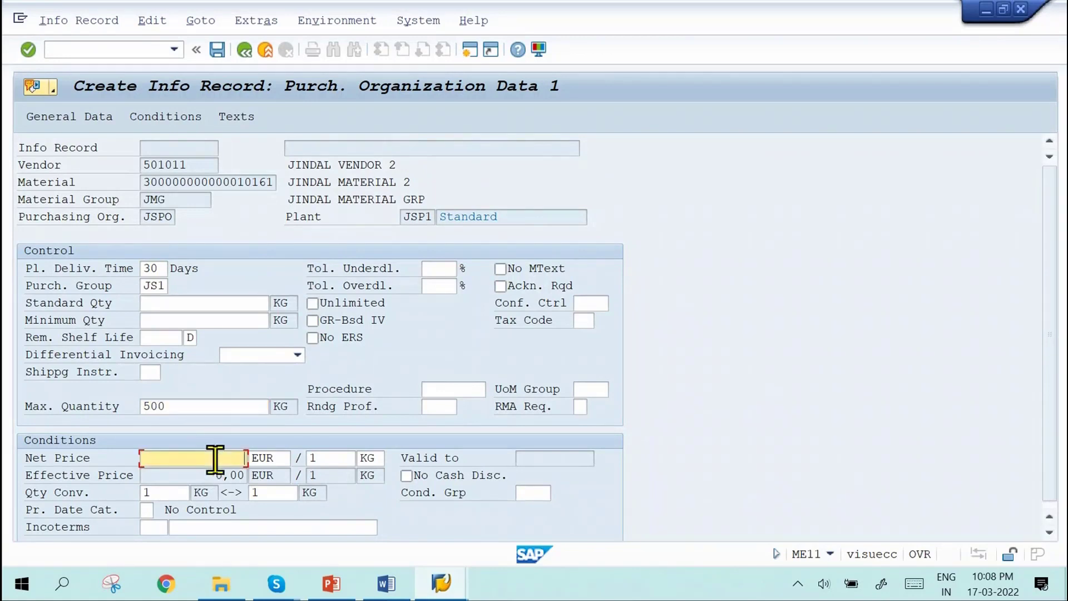
pyautogui.write('140')
pyautogui.press('Return')
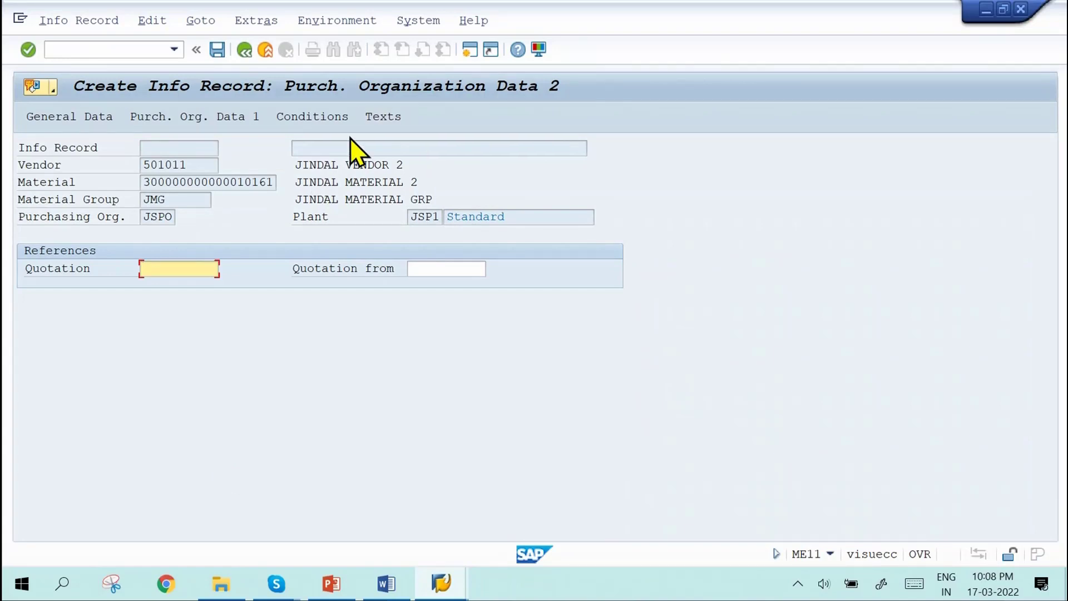
# Step: Continue to the text overview without a quotation reference and save the new info record
pyautogui.press('Return')
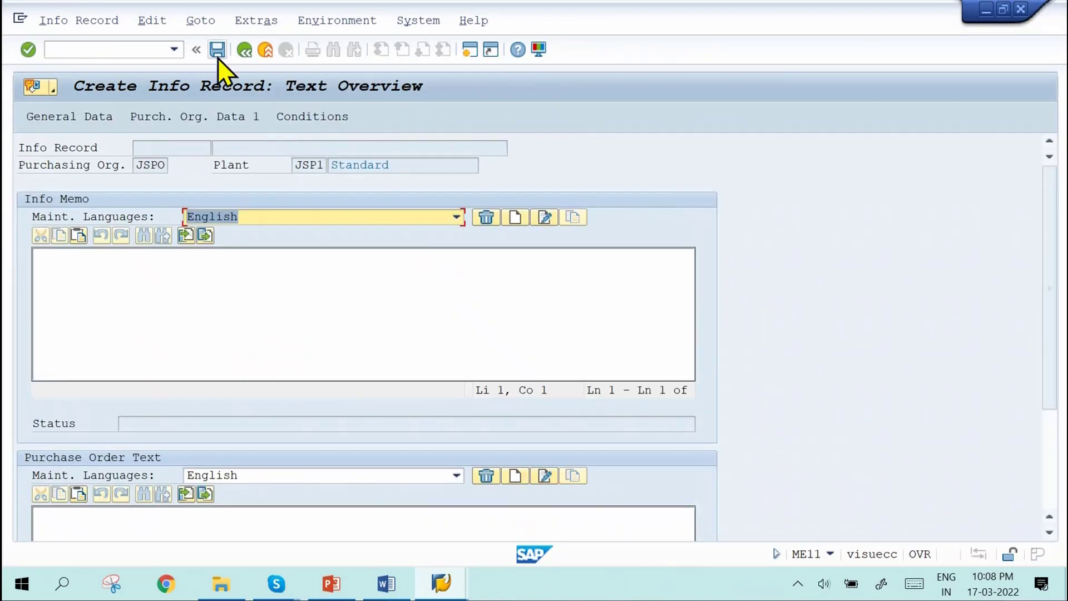
pyautogui.click(217, 52)
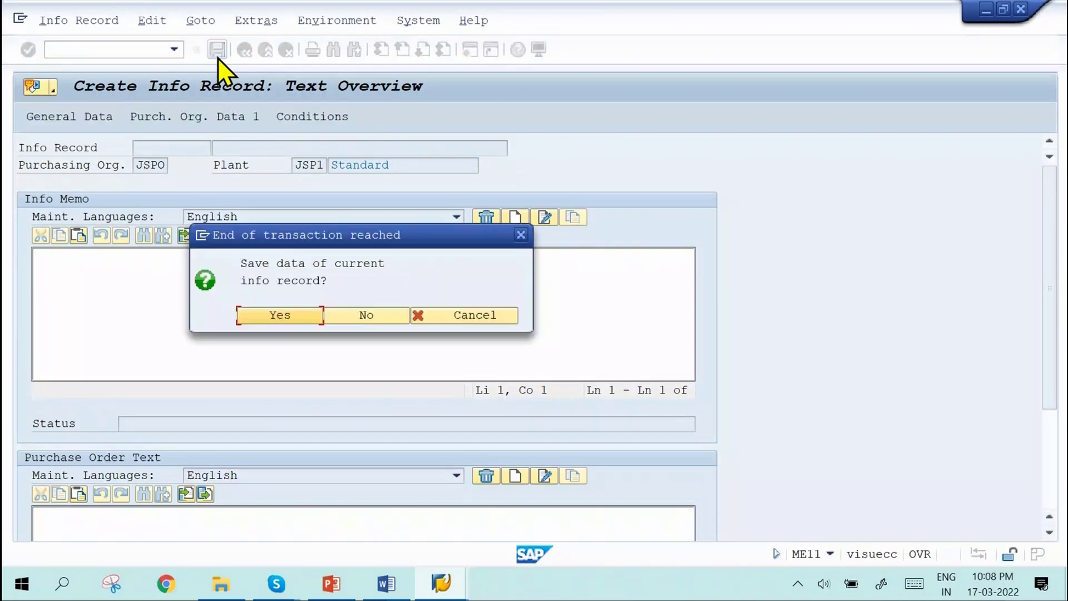
pyautogui.click(257, 321)
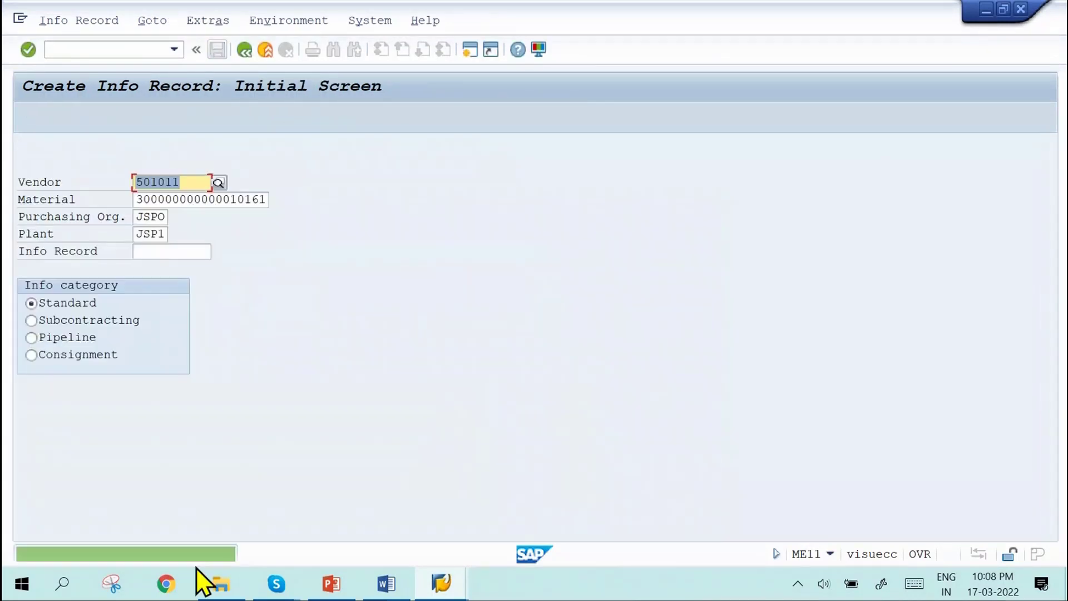
pyautogui.moveTo(384, 579)
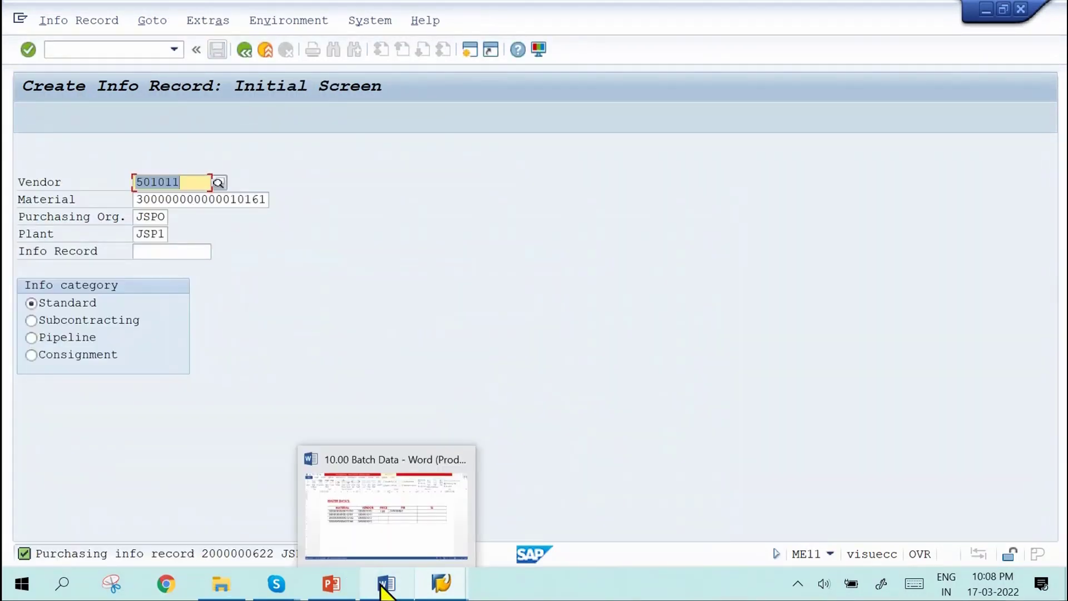
pyautogui.click(418, 527)
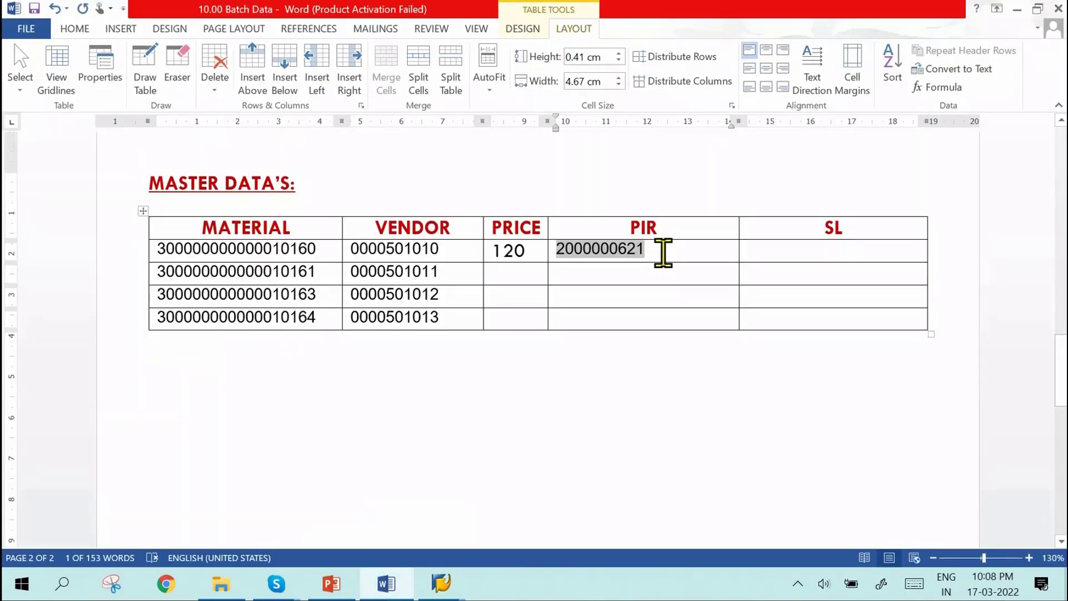
pyautogui.click(640, 278)
pyautogui.hotkey('ctrl', 'v')
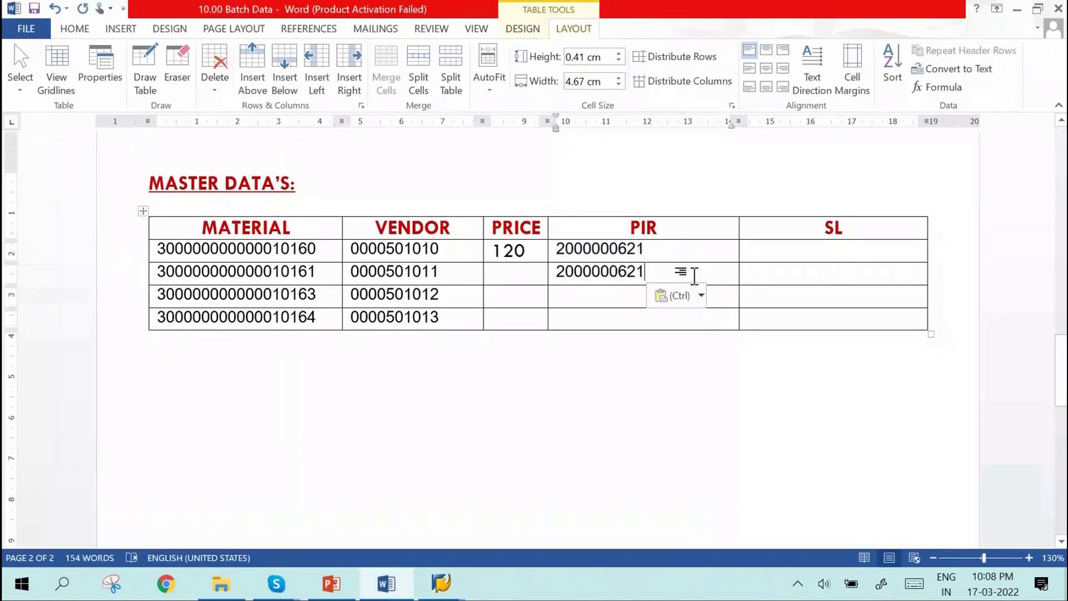
pyautogui.press('BackSpace')
pyautogui.write('2')
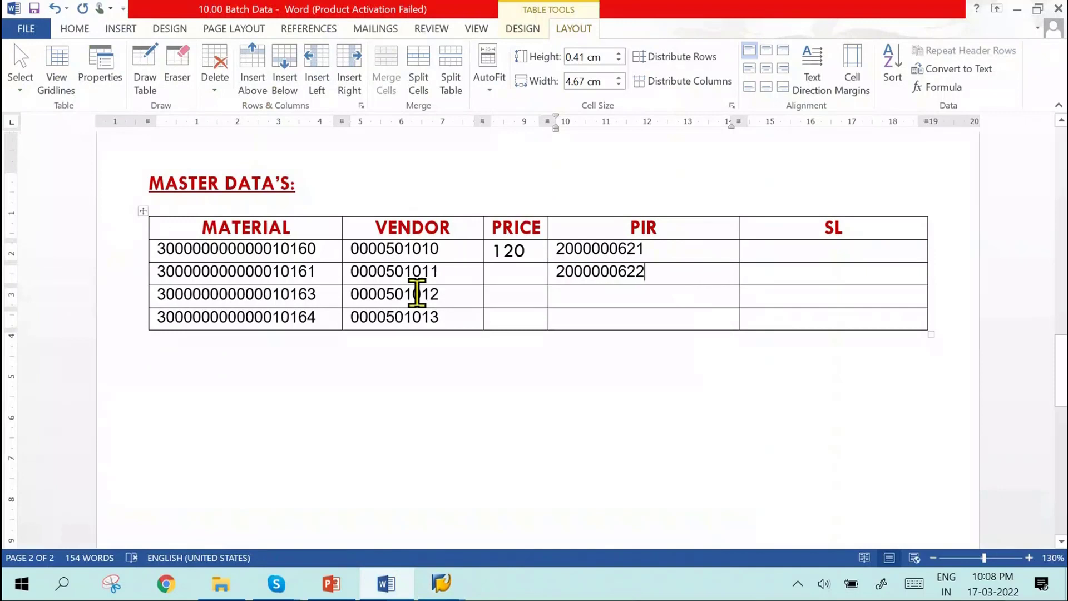
pyautogui.click(510, 281)
pyautogui.write('140')
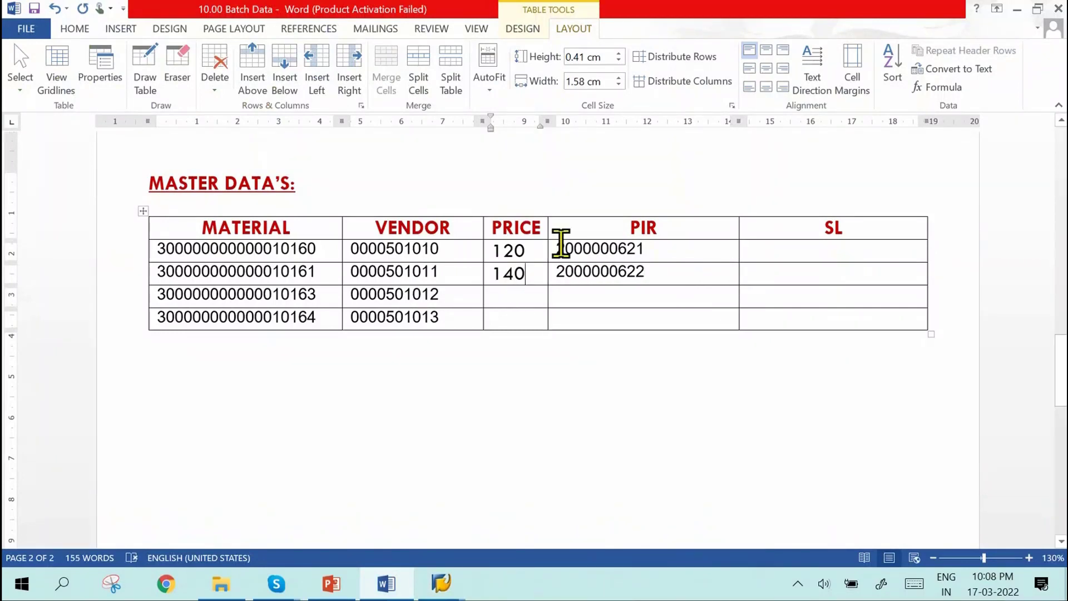
pyautogui.hotkey('alt', 'Tab')
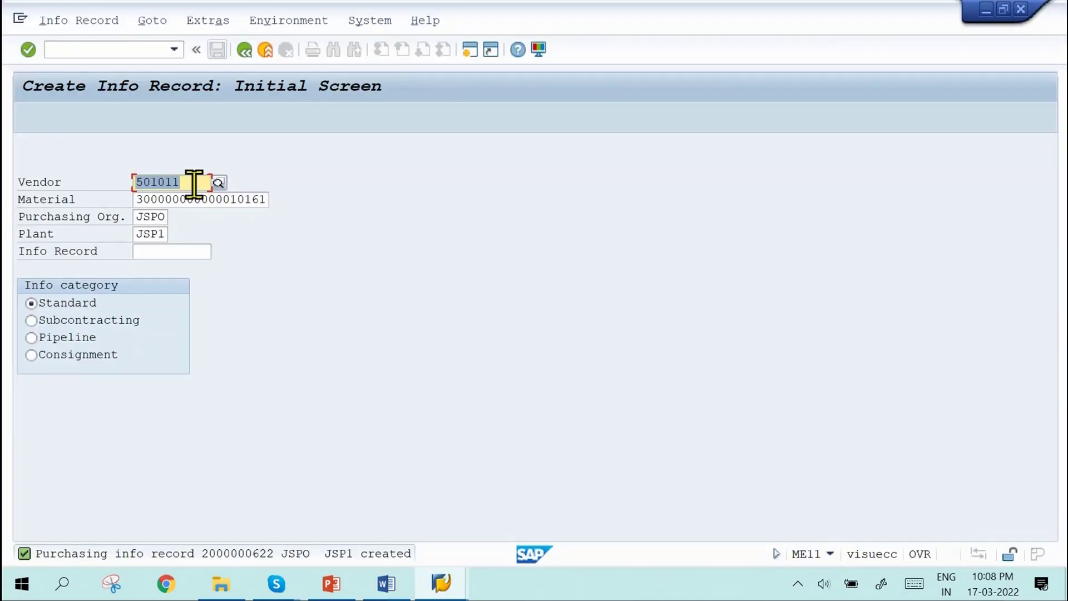
pyautogui.hotkey('alt', 'Tab')
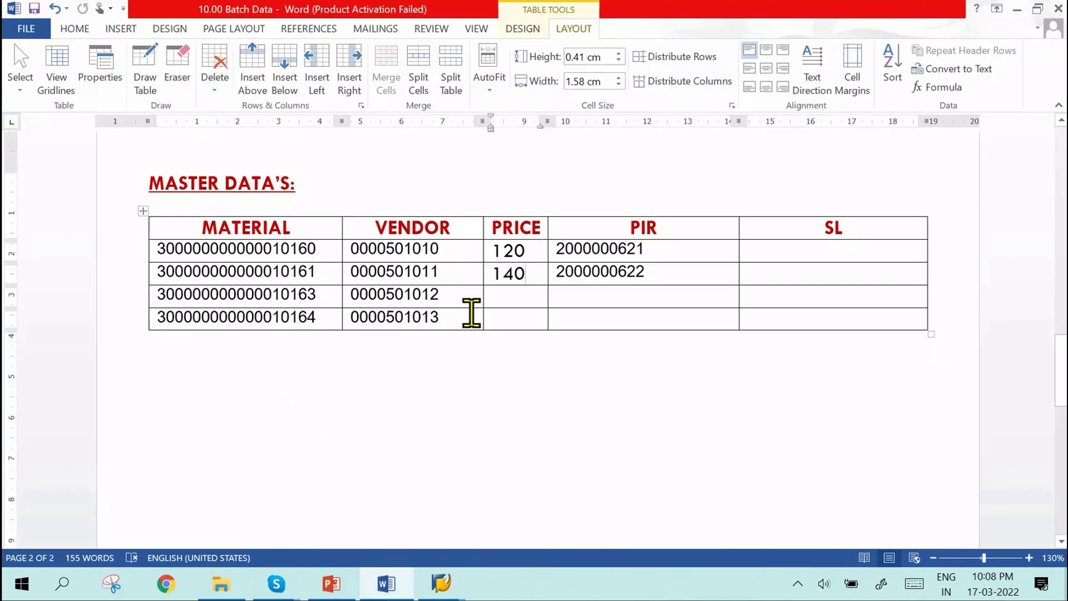
pyautogui.hotkey('alt', 'Tab')
pyautogui.click(201, 181)
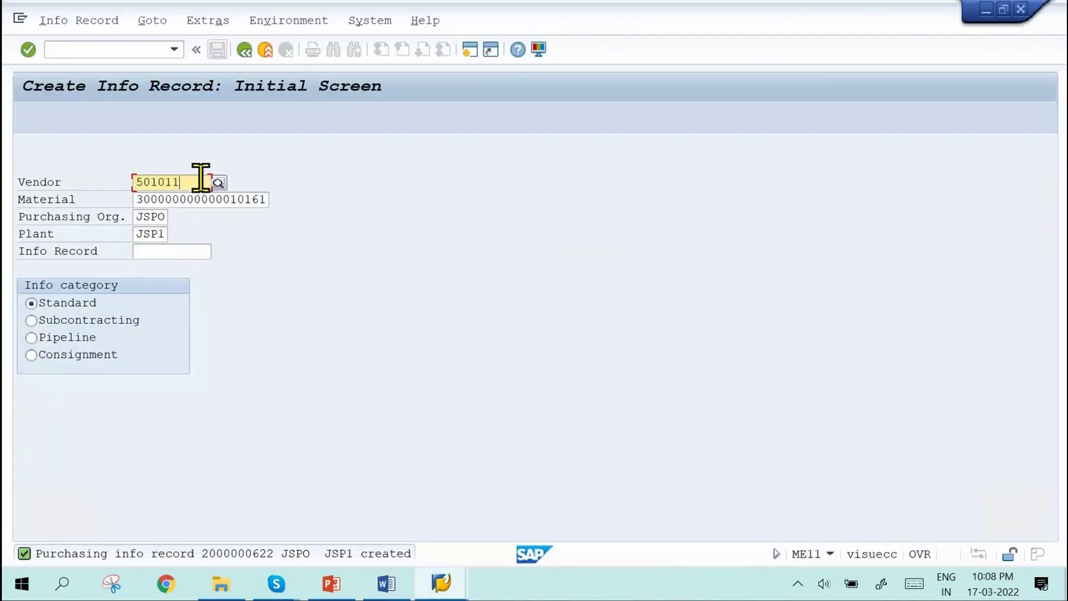
pyautogui.press('BackSpace')
pyautogui.write('2')
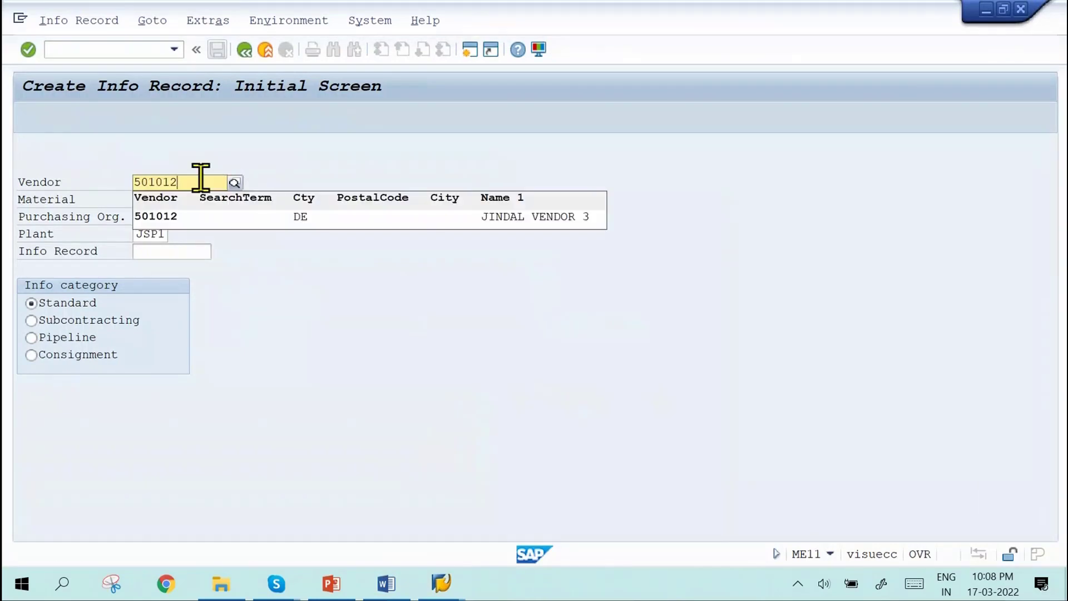
pyautogui.click(192, 217)
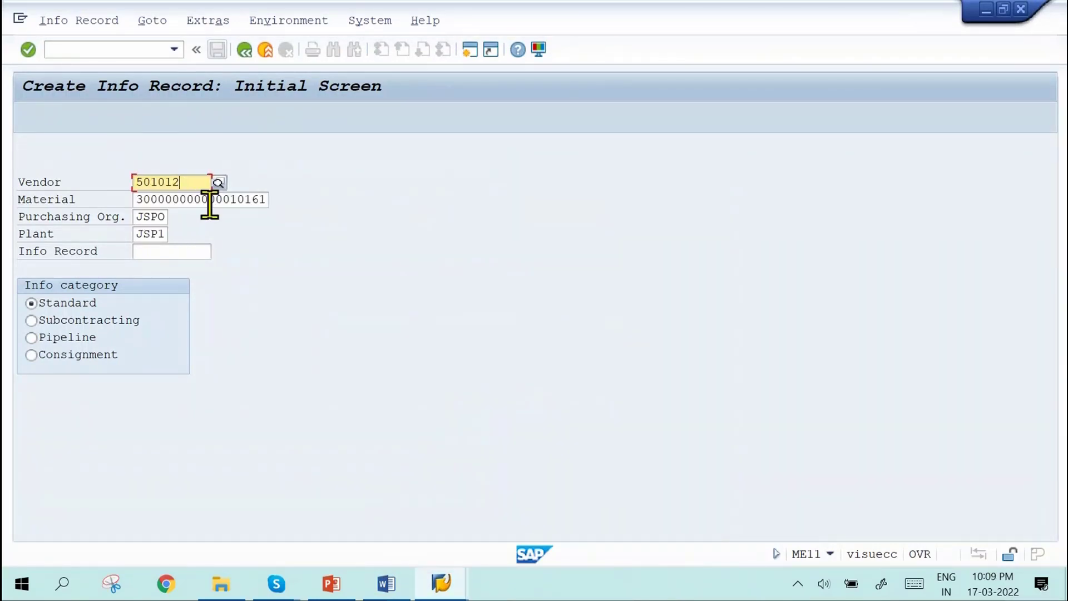
pyautogui.press('Tab')
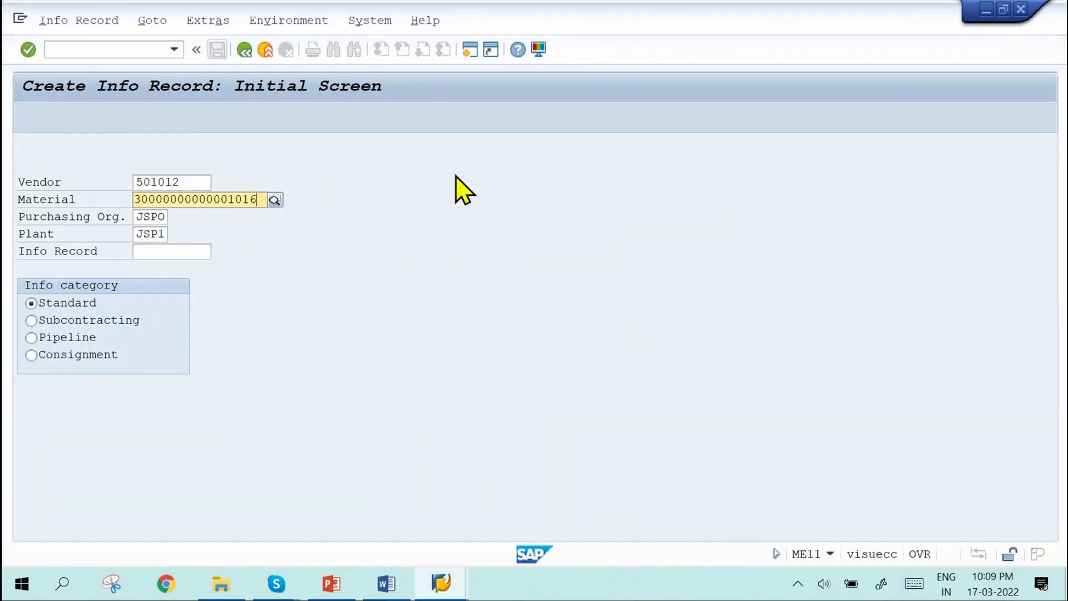
pyautogui.write('3')
pyautogui.press('Return')
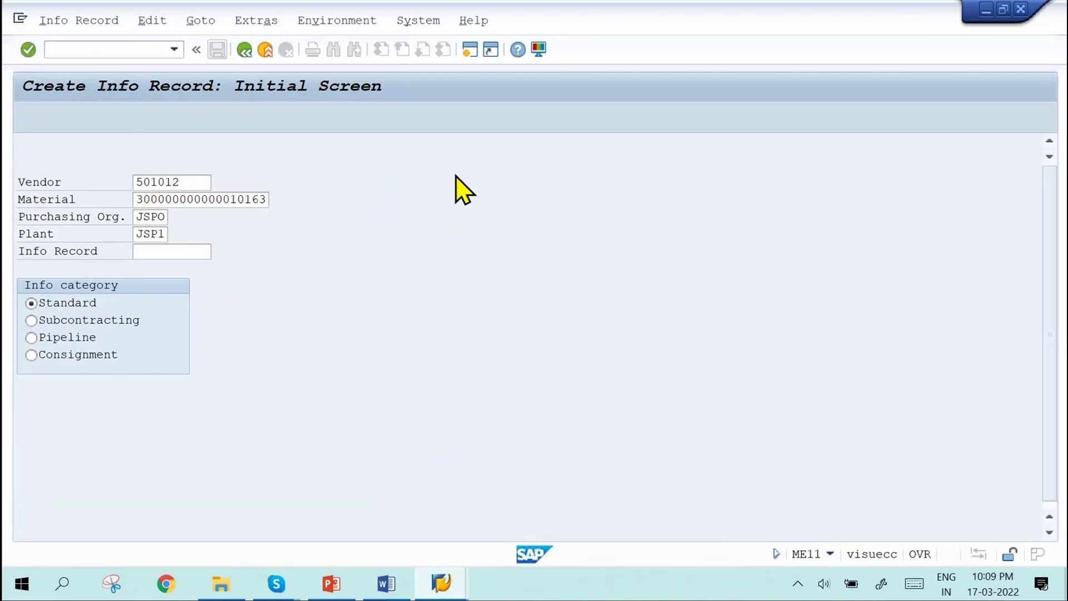
pyautogui.press('Return')
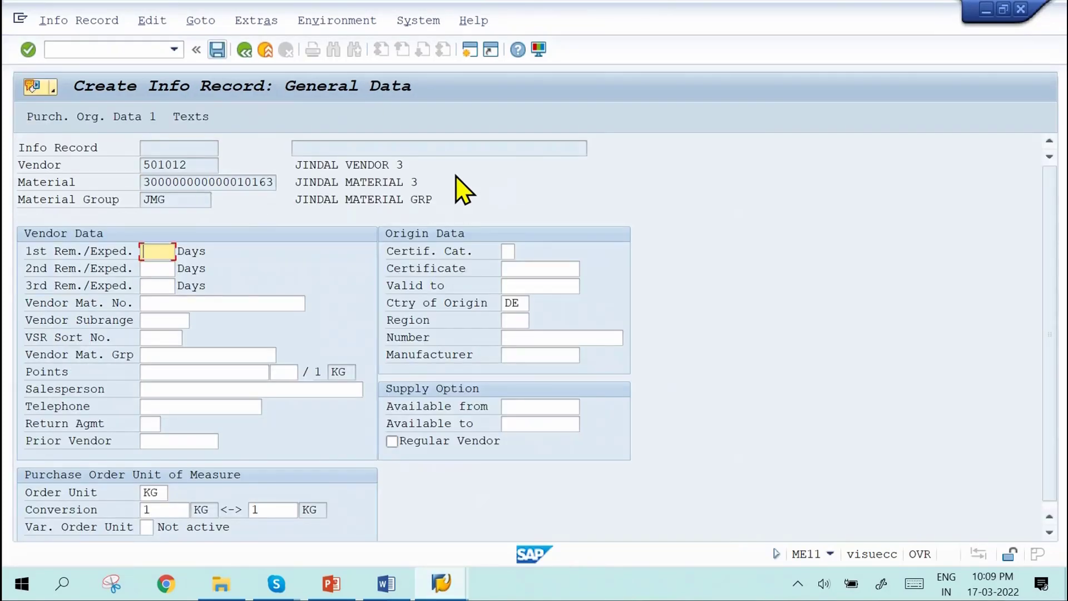
# Step: Set the first, second and third reminders for vendor 501012 to 4, 6 and 10 days and continue to the purchasing organization data
pyautogui.write('4')
pyautogui.press('Tab')
pyautogui.write('6')
pyautogui.press('Tab')
pyautogui.write('10')
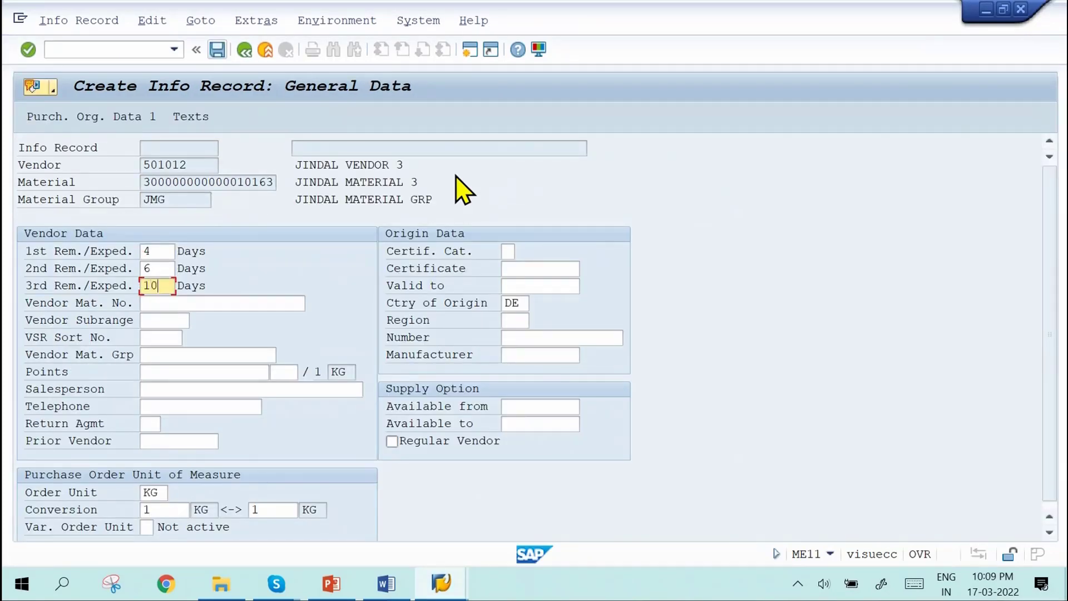
pyautogui.press('Return')
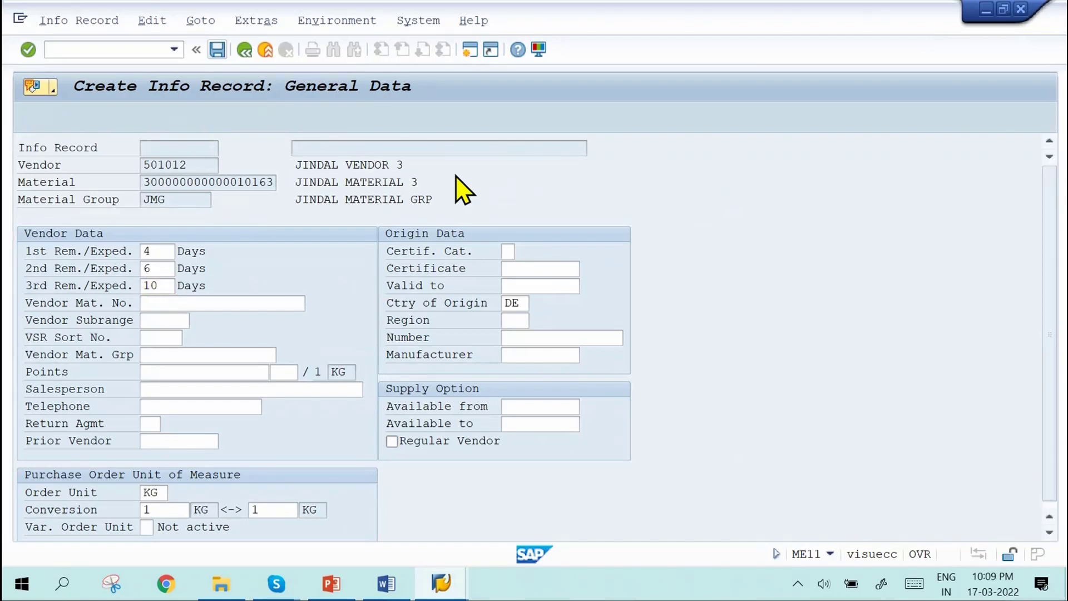
pyautogui.write('30')
pyautogui.press('Tab')
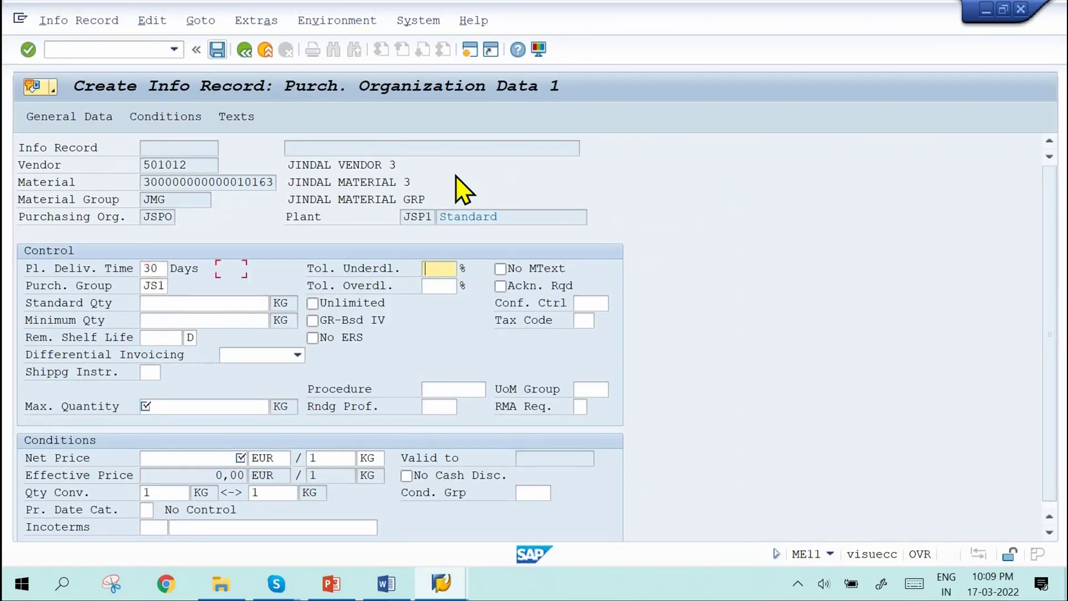
pyautogui.press('Tab')
pyautogui.click(238, 407)
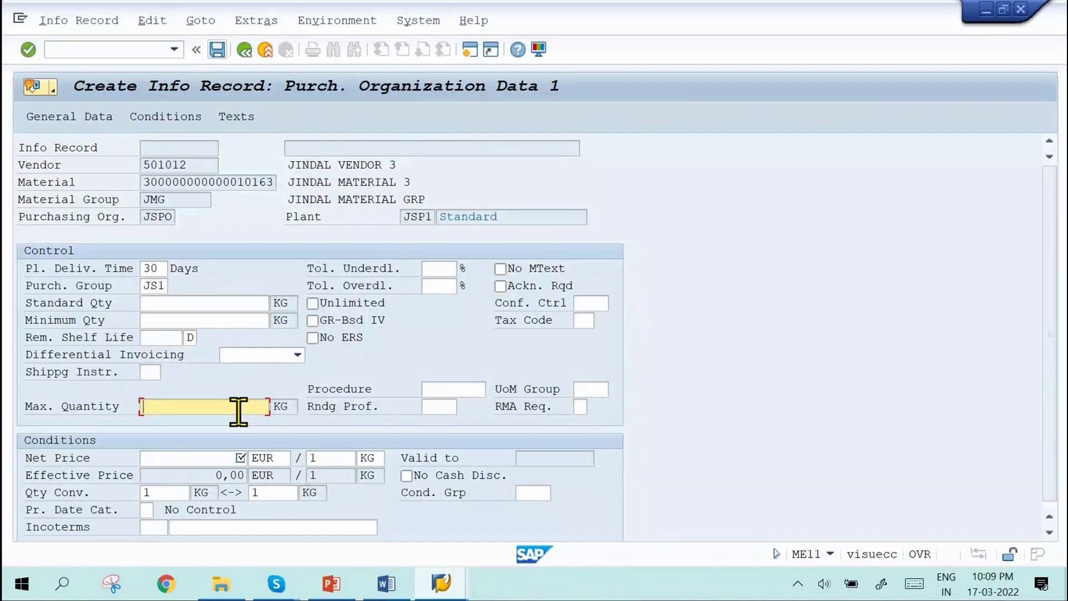
pyautogui.write('500')
pyautogui.press('Tab')
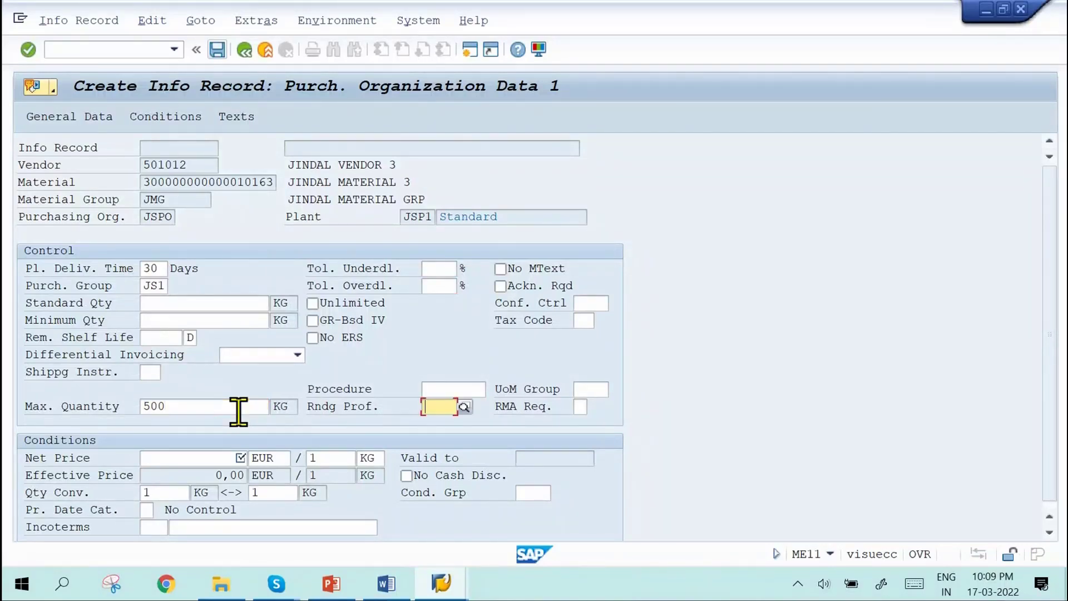
# Step: Set the net price to 160 EUR per KG and save the info record
pyautogui.click(170, 456)
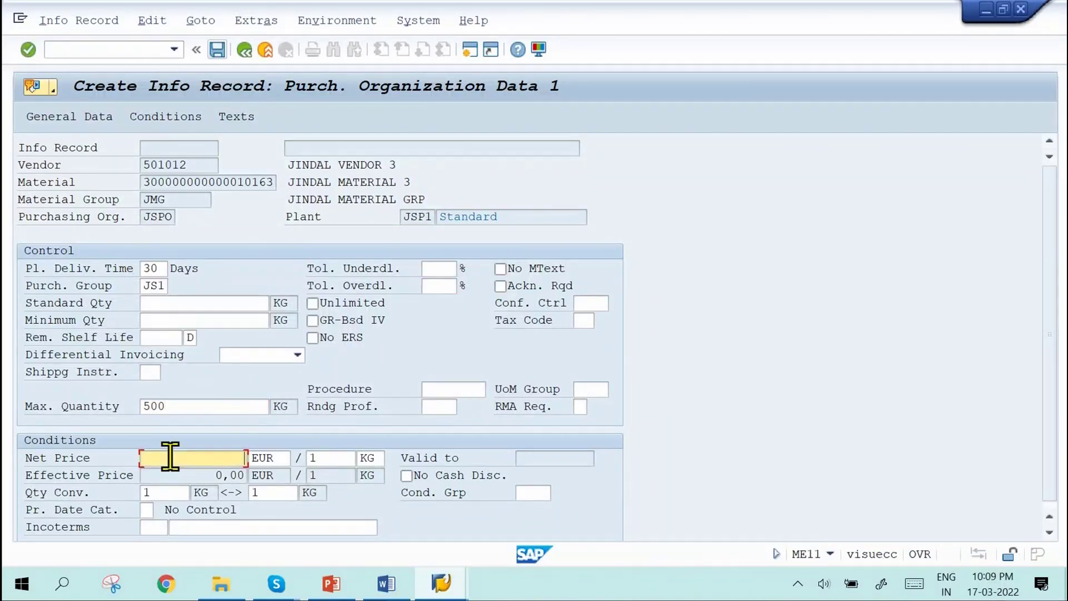
pyautogui.write('160')
pyautogui.press('Return')
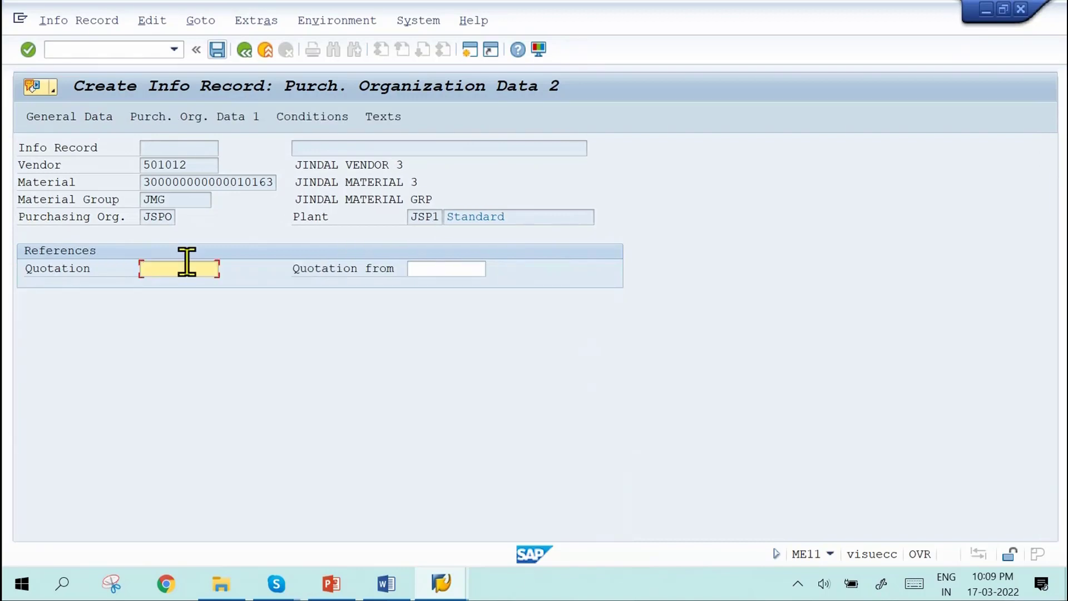
pyautogui.click(221, 51)
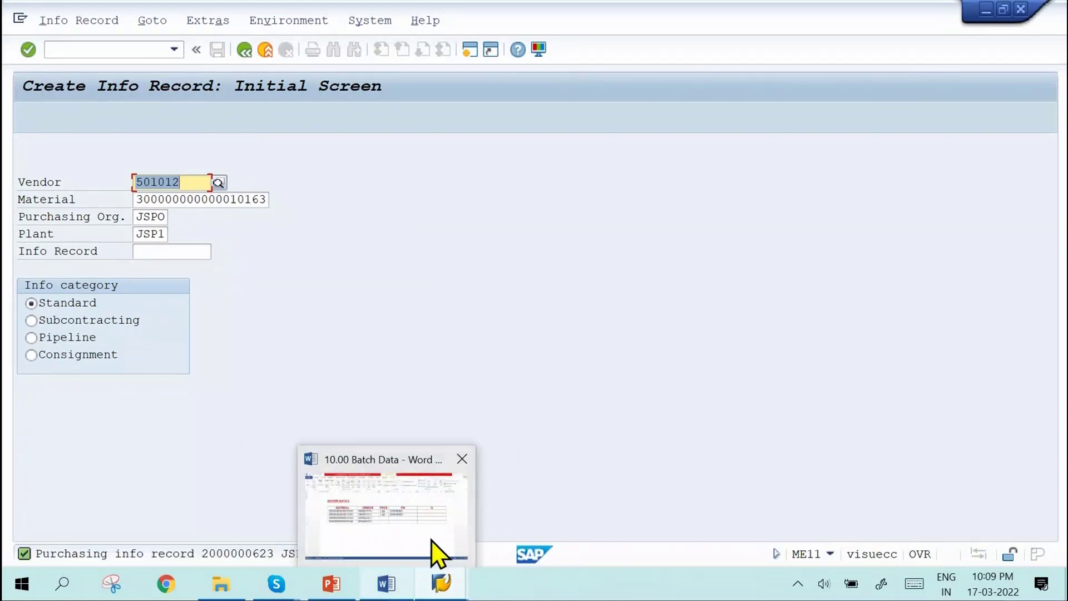
pyautogui.moveTo(438, 552)
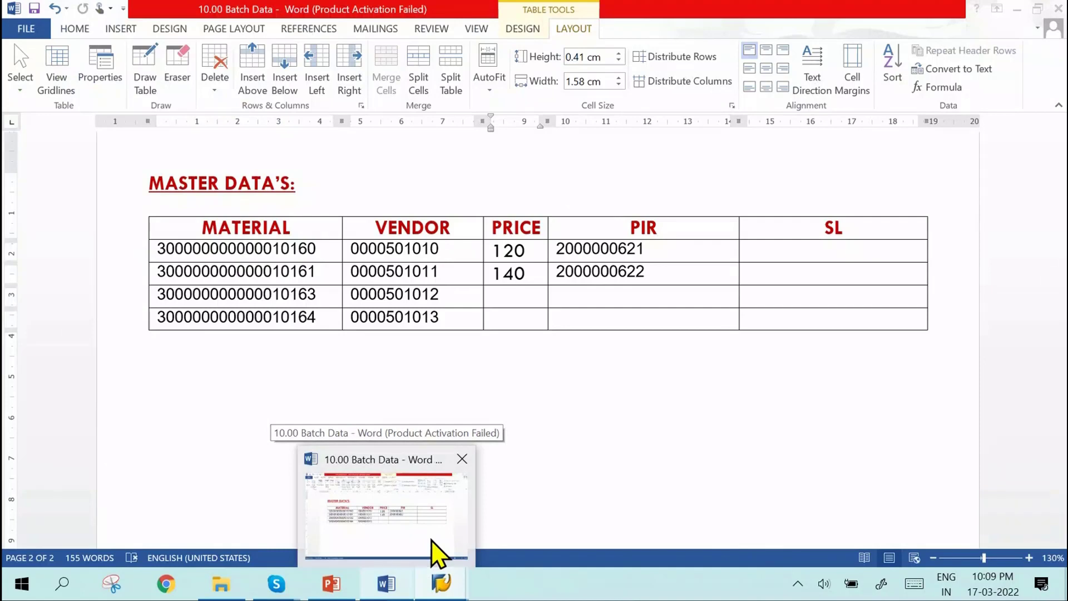
pyautogui.click(433, 540)
pyautogui.click(515, 293)
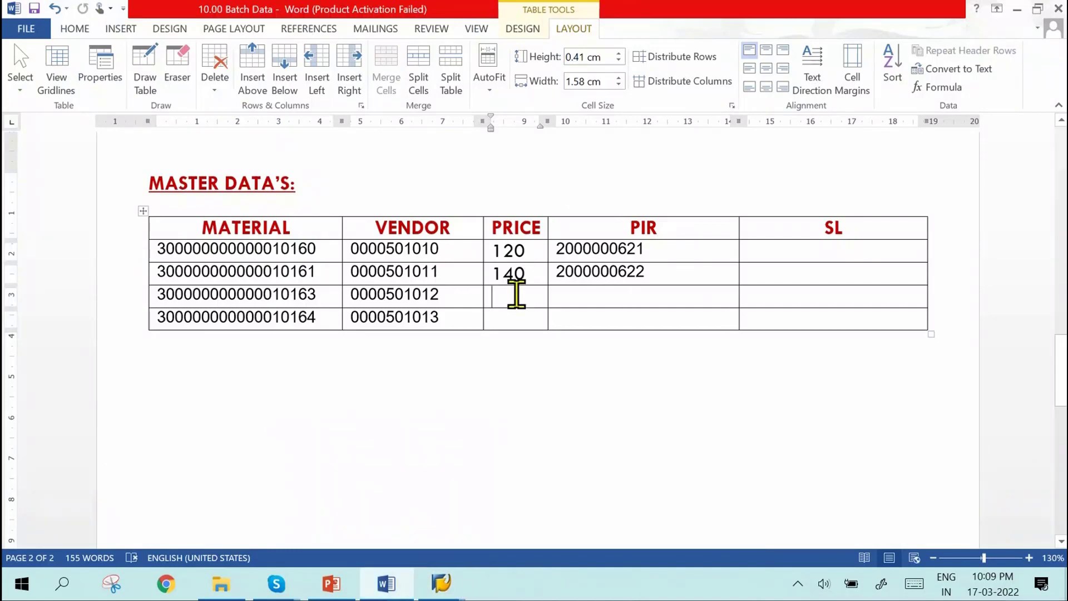
pyautogui.write('15')
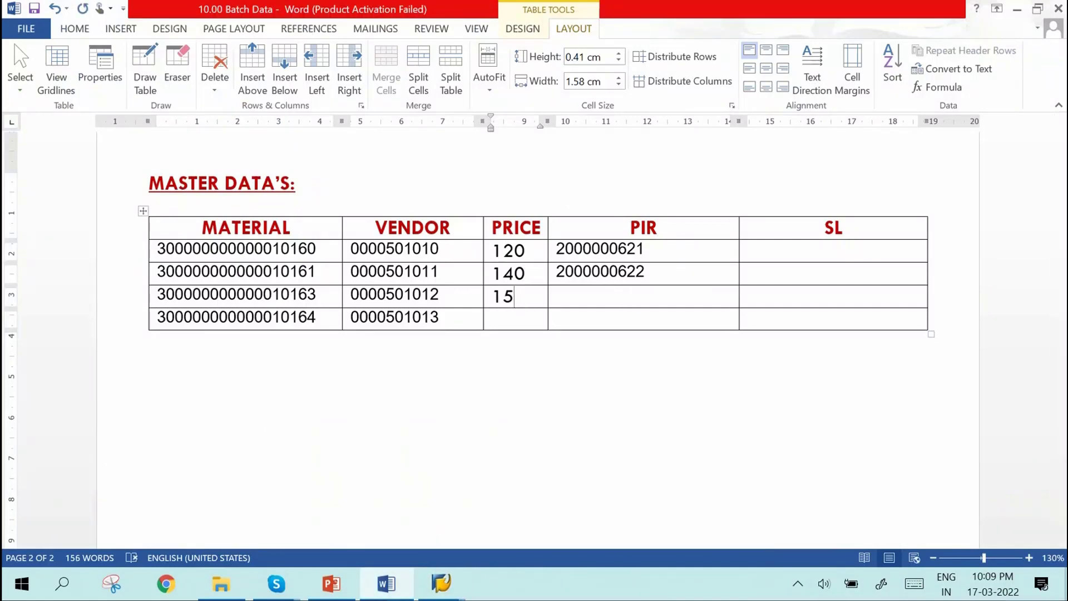
pyautogui.write('0')
pyautogui.moveTo(670, 272); pyautogui.dragTo(559, 269)
pyautogui.hotkey('ctrl', 'c')
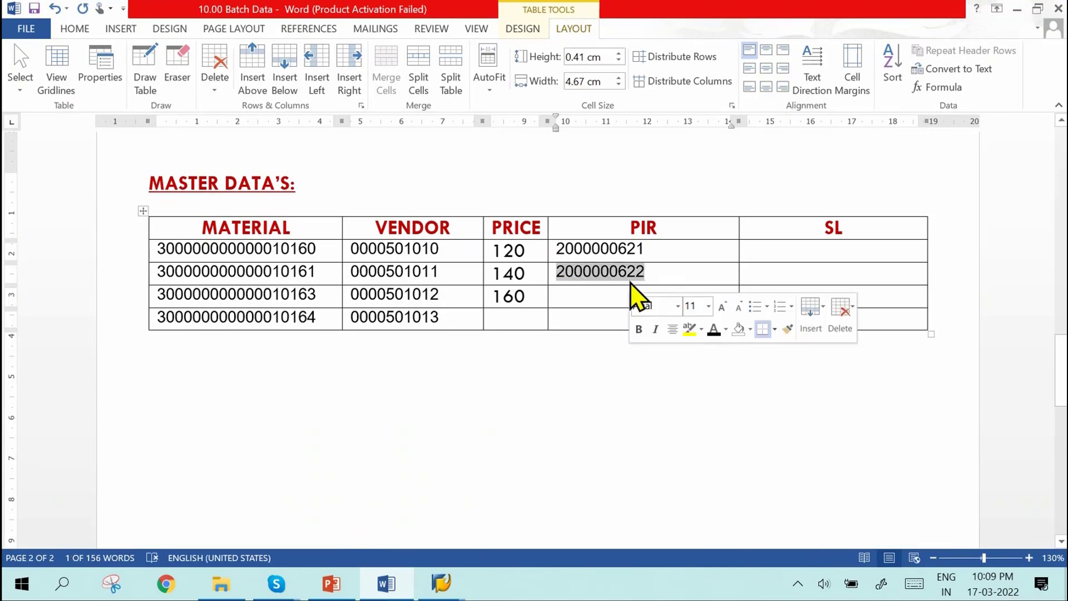
pyautogui.click(626, 298)
pyautogui.hotkey('ctrl', 'v')
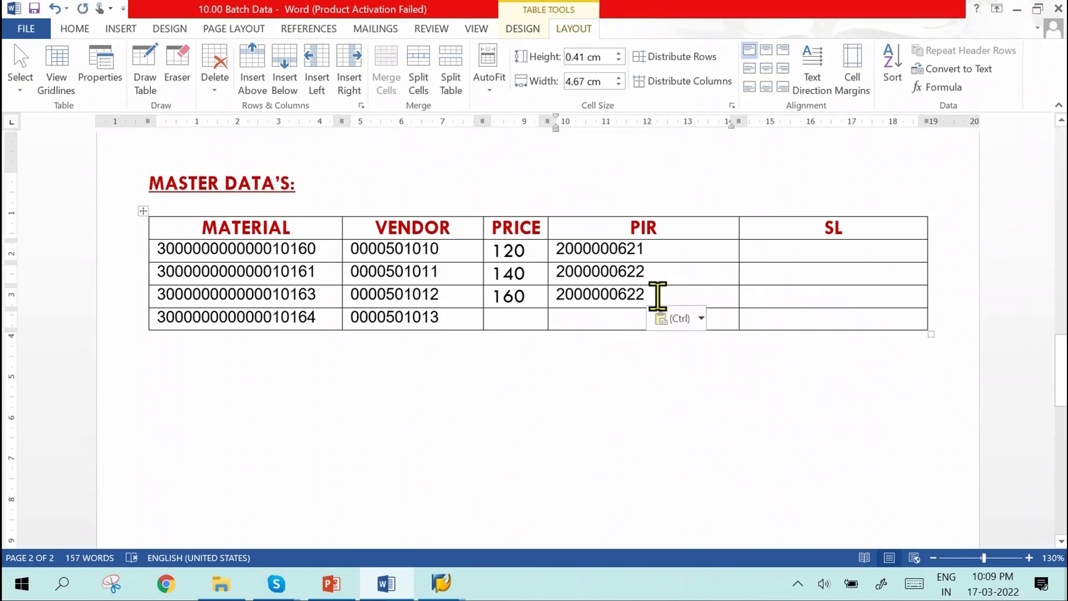
pyautogui.press('BackSpace')
pyautogui.write('3')
pyautogui.hotkey('alt', 'Tab')
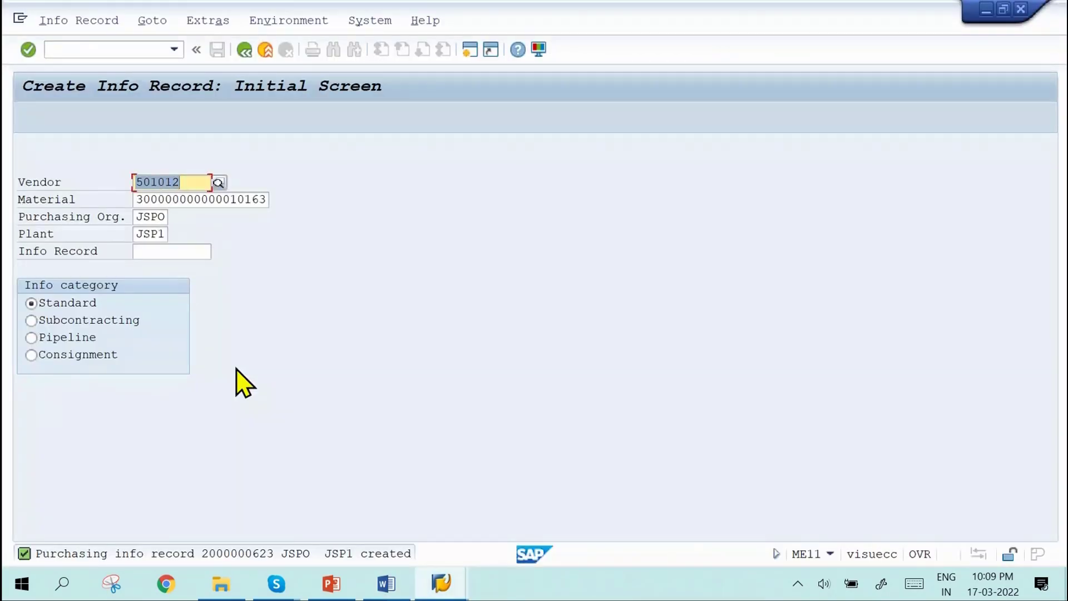
pyautogui.hotkey('alt', 'Tab')
pyautogui.hotkey('alt', 'Tab')
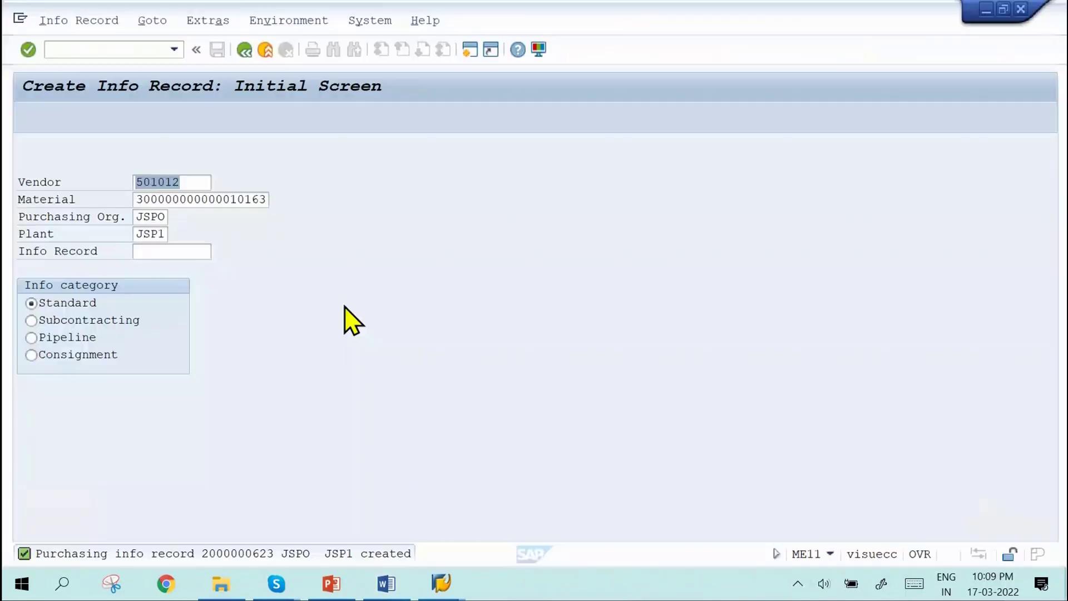
pyautogui.click(262, 200)
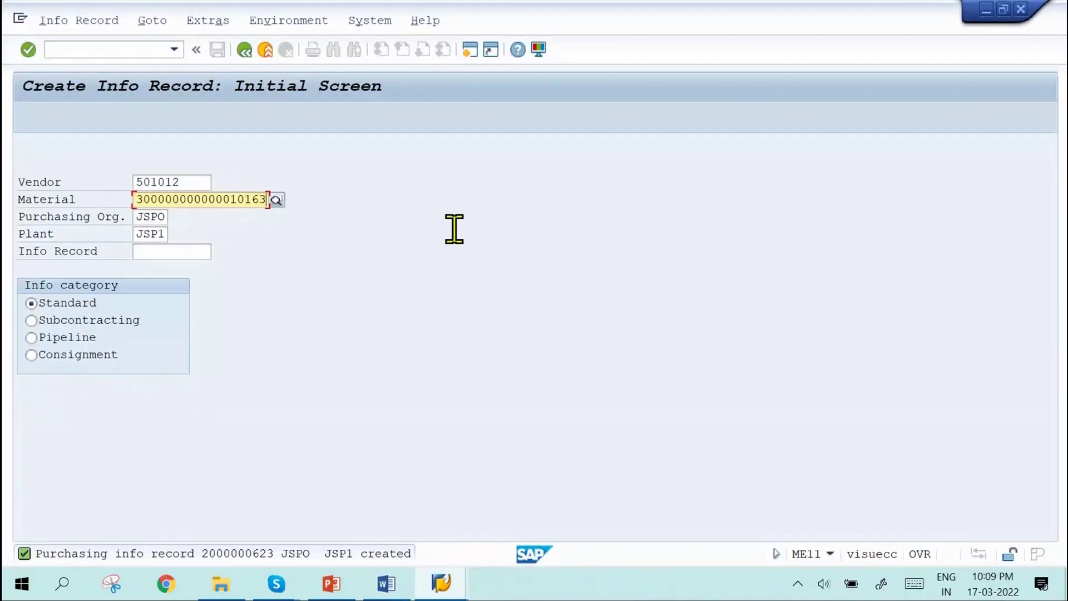
pyautogui.press('BackSpace')
pyautogui.write('4')
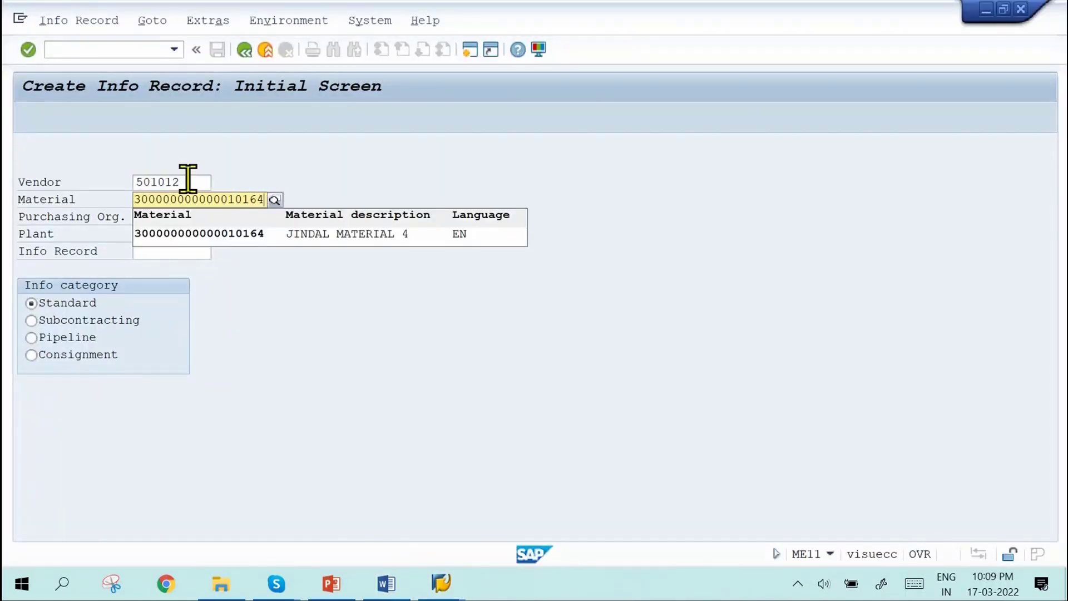
pyautogui.click(188, 178)
pyautogui.press('BackSpace')
pyautogui.write('3')
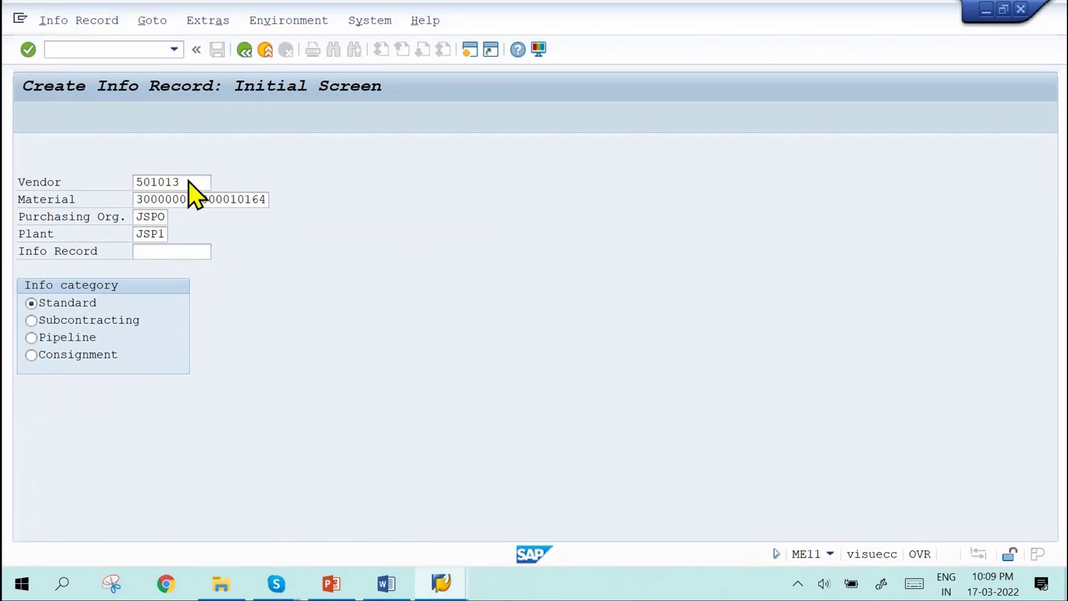
pyautogui.press('Return')
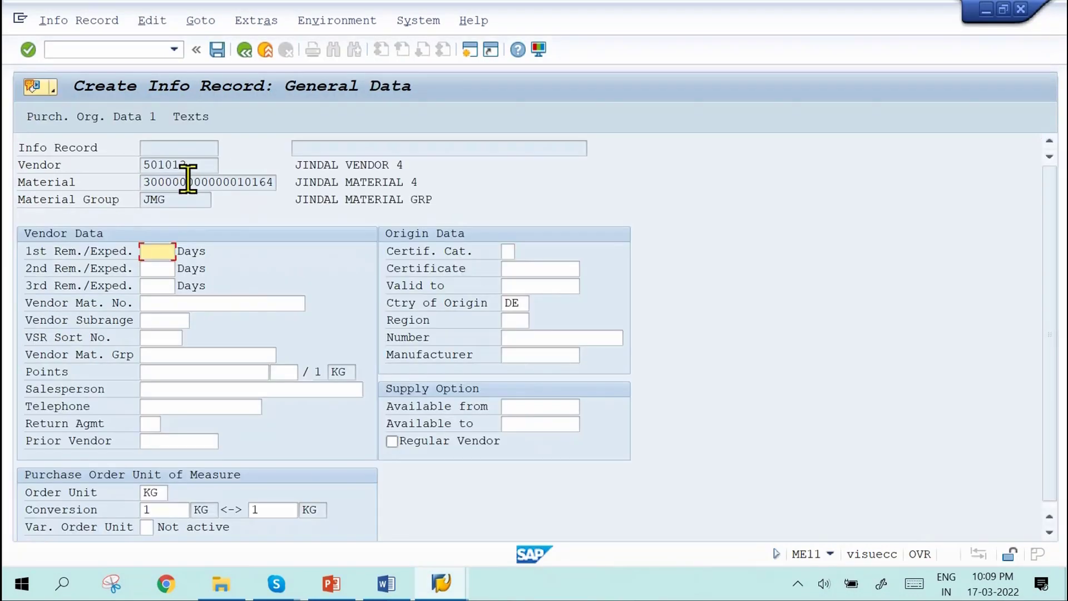
# Step: Enter reminders of 4, 6 and 10 days for vendor 501013 and continue to the purchasing organization data
pyautogui.write('4')
pyautogui.press('Tab')
pyautogui.write('6')
pyautogui.press('Tab')
pyautogui.write('10')
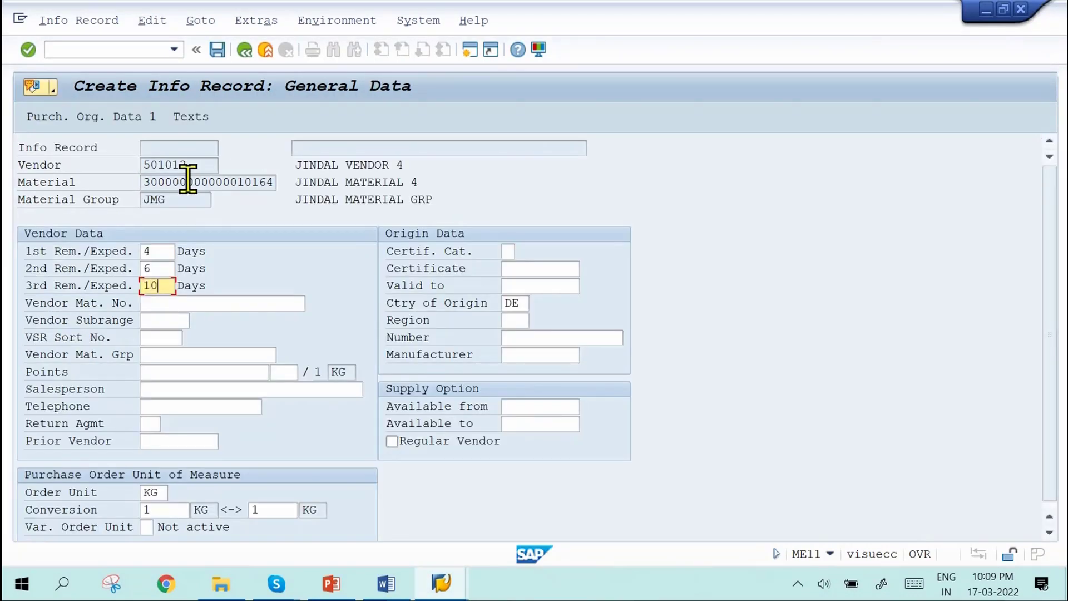
pyautogui.press('Return')
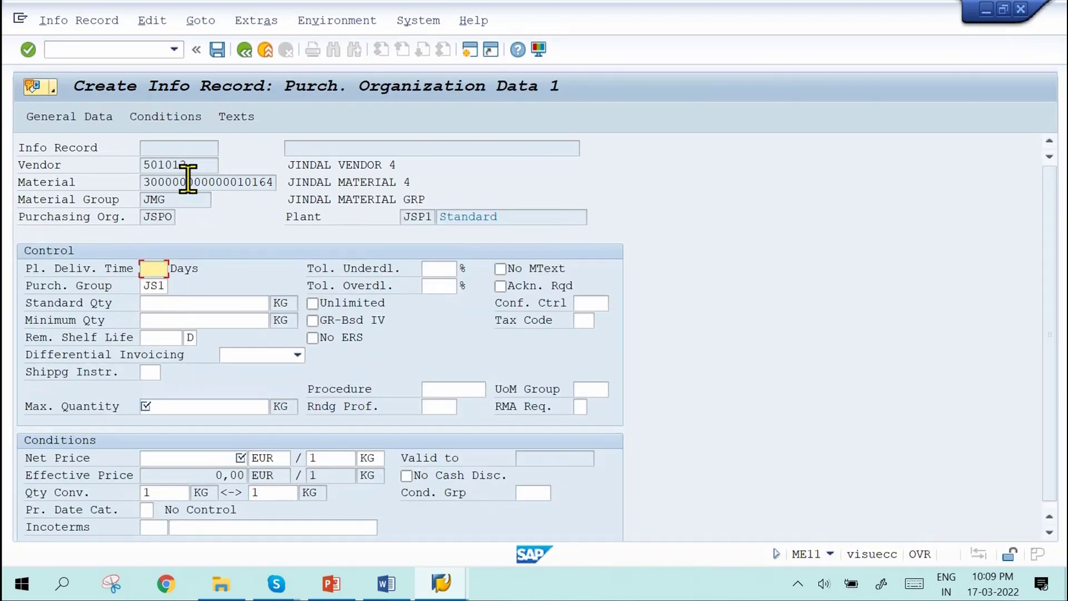
pyautogui.write('30')
pyautogui.press('Return')
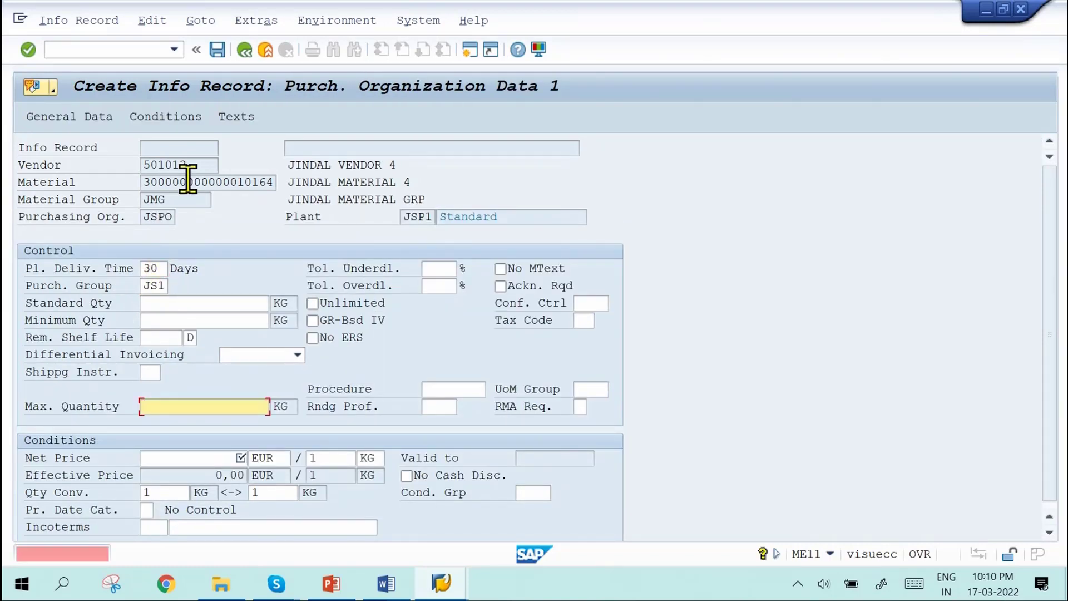
pyautogui.write('500')
pyautogui.press('Tab')
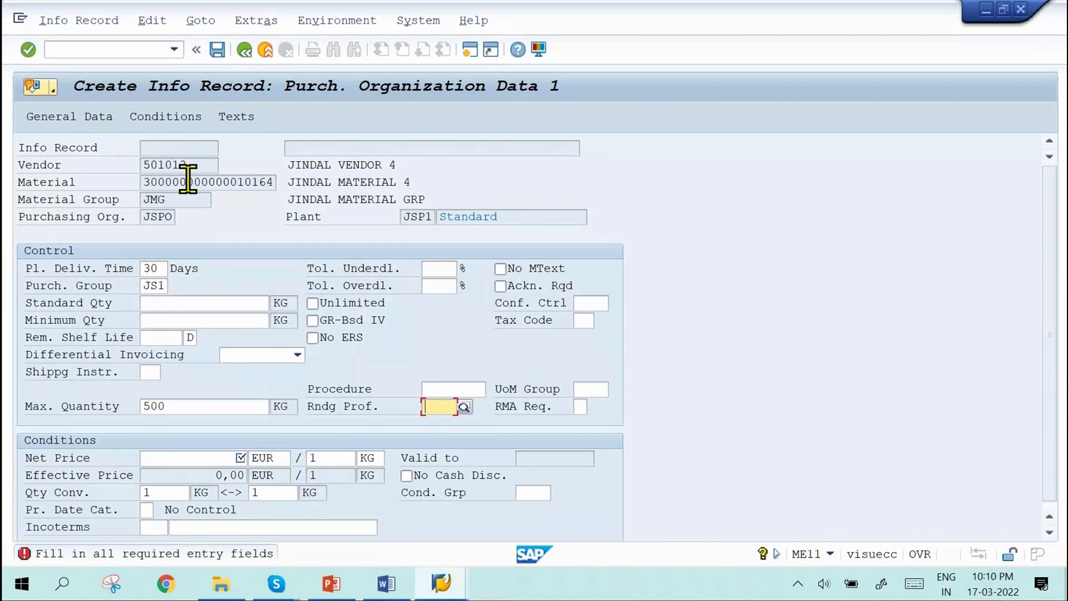
# Step: Set the net price to 180 EUR per 1 KG and save the info record for vendor 501013
pyautogui.click(234, 458)
pyautogui.write('180')
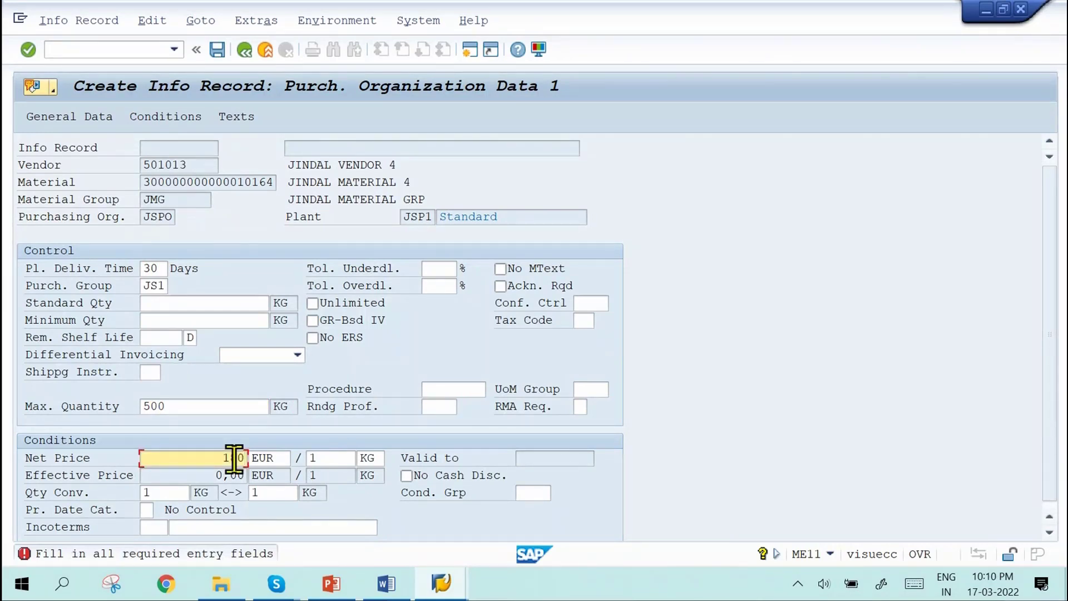
pyautogui.press('Return')
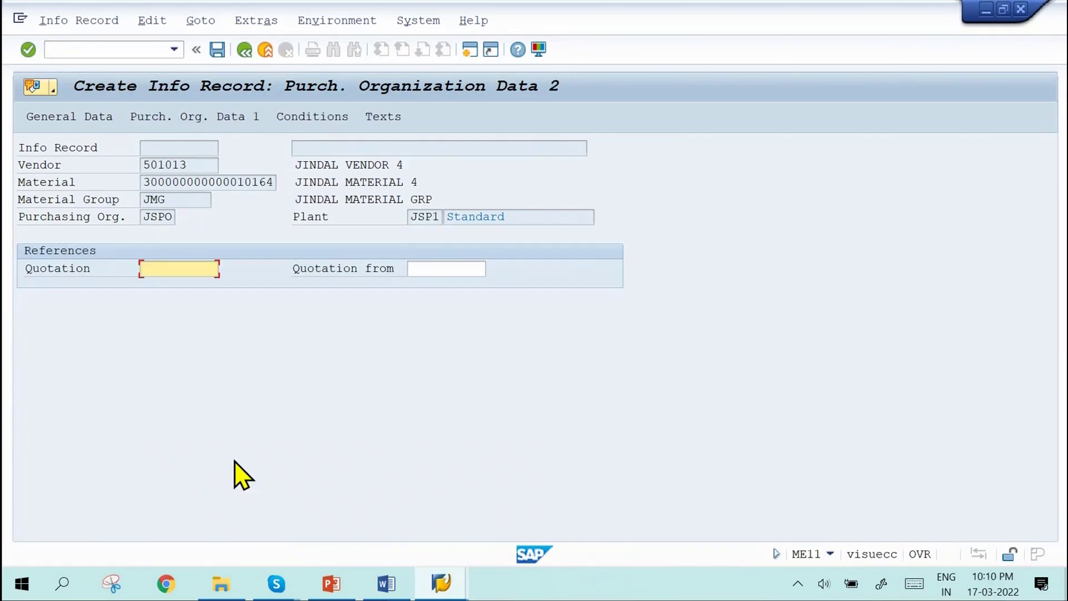
pyautogui.press('Return')
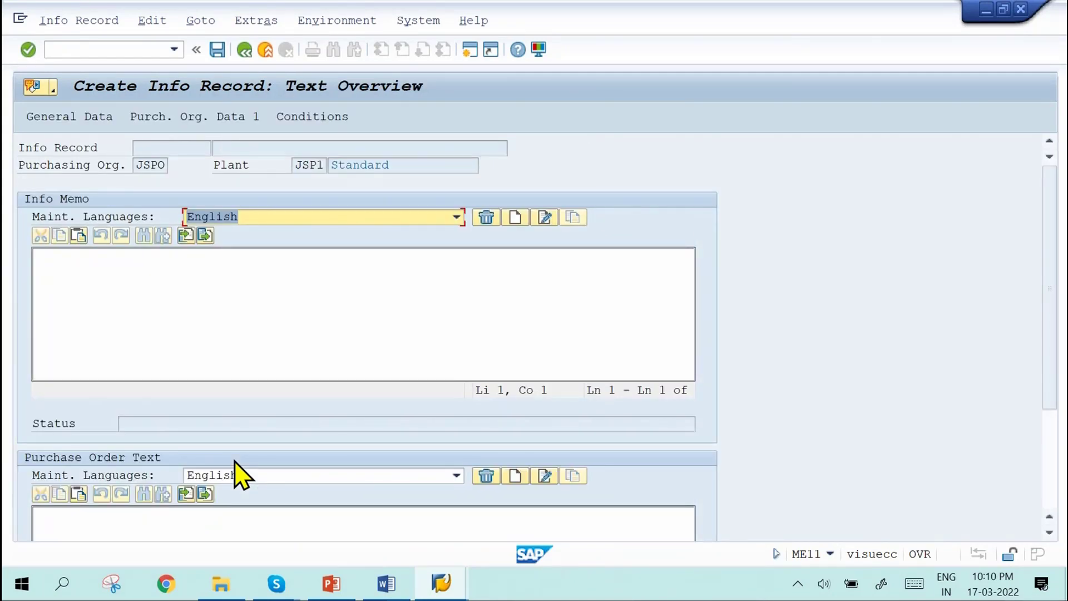
pyautogui.press('Return')
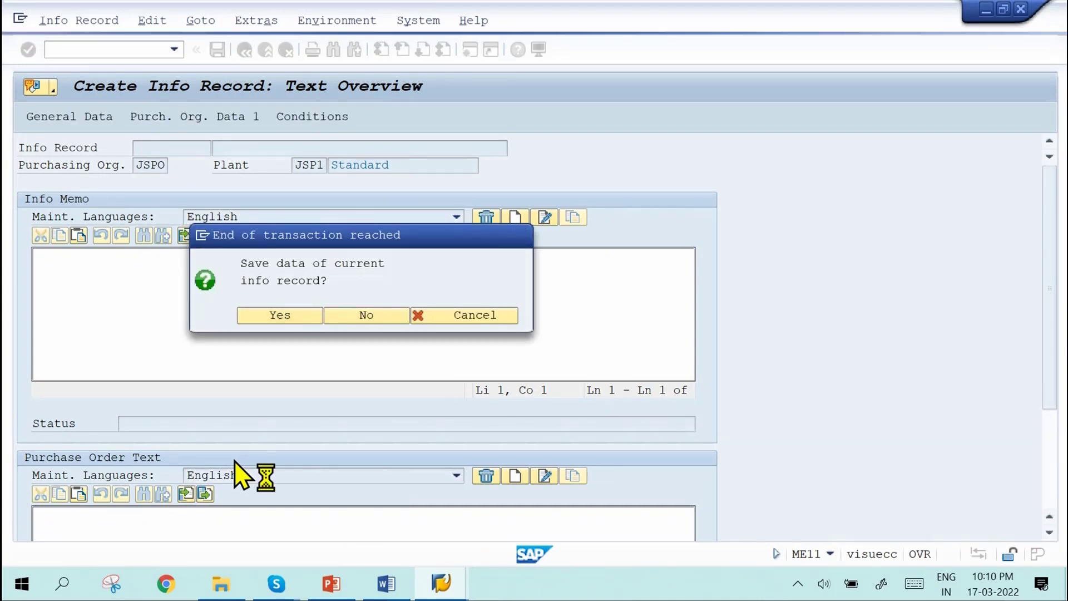
pyautogui.press('Return')
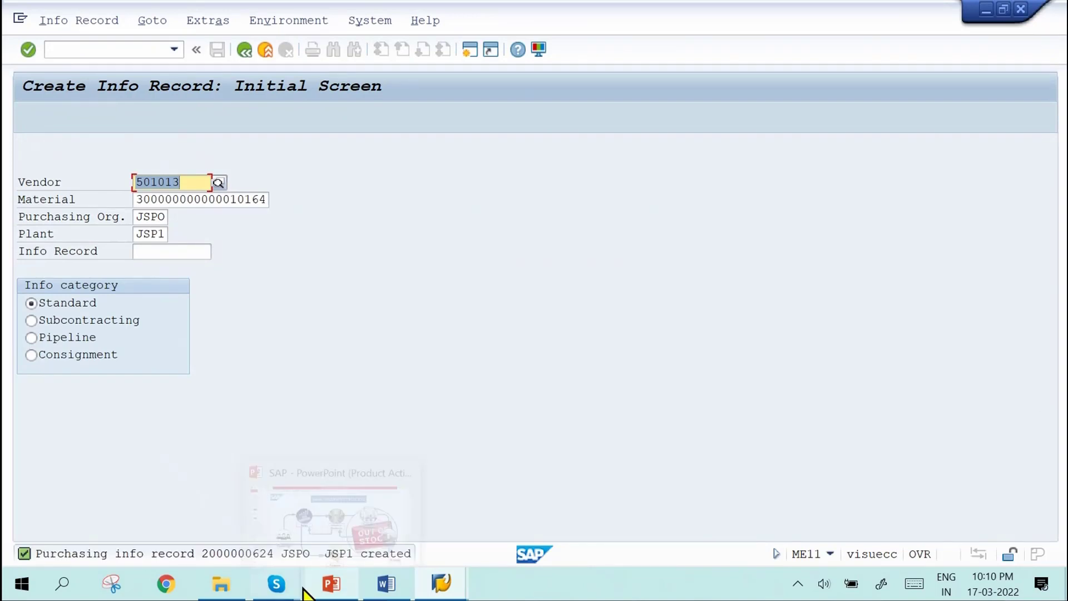
pyautogui.moveTo(401, 592)
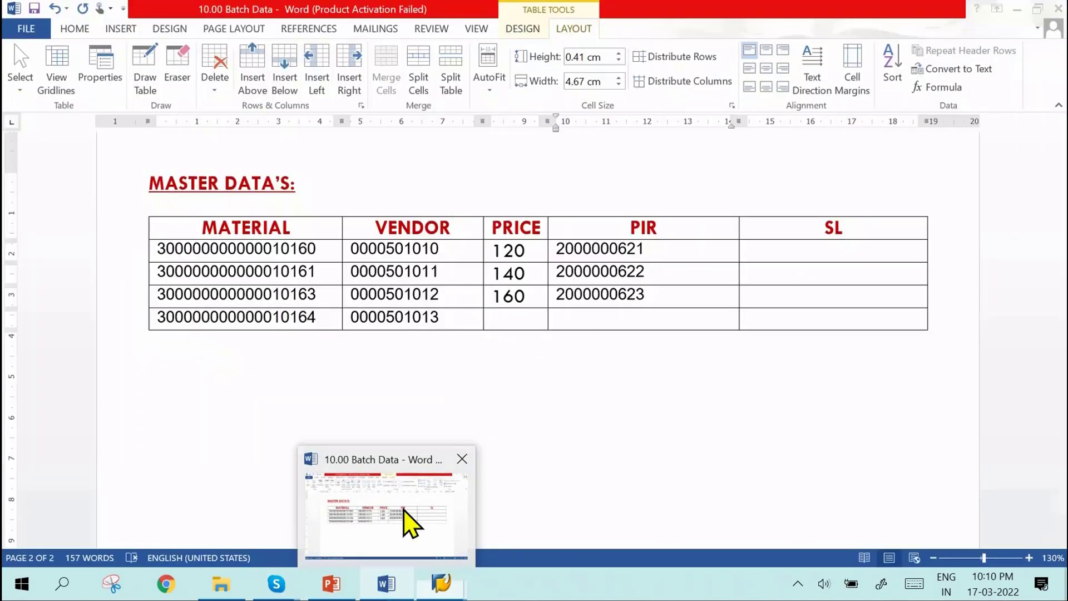
pyautogui.click(405, 520)
pyautogui.doubleClick(560, 294)
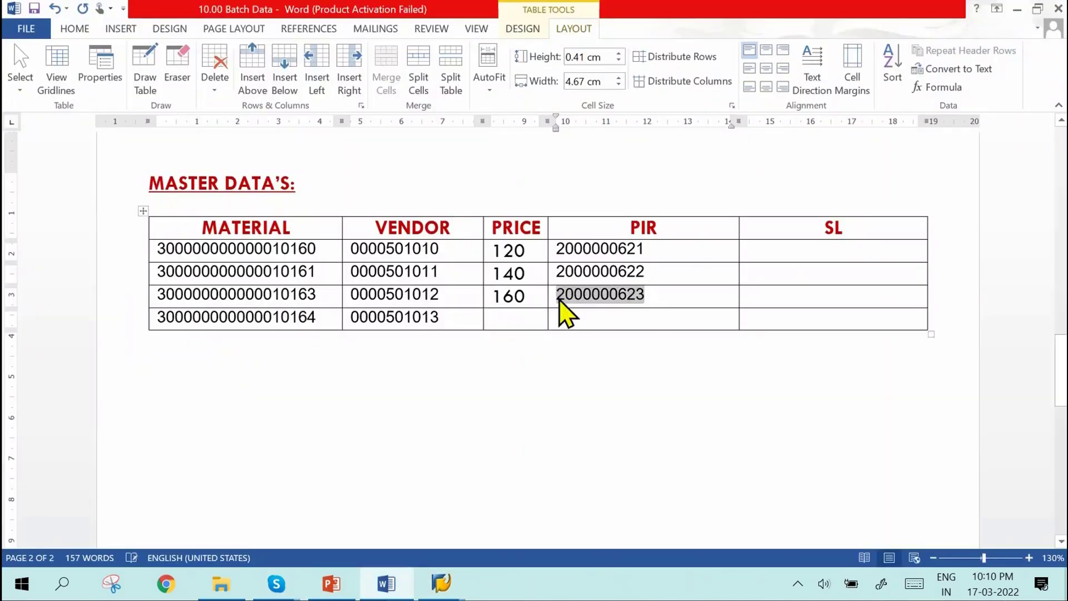
pyautogui.hotkey('ctrl', 'v')
pyautogui.hotkey('ctrl', 'z')
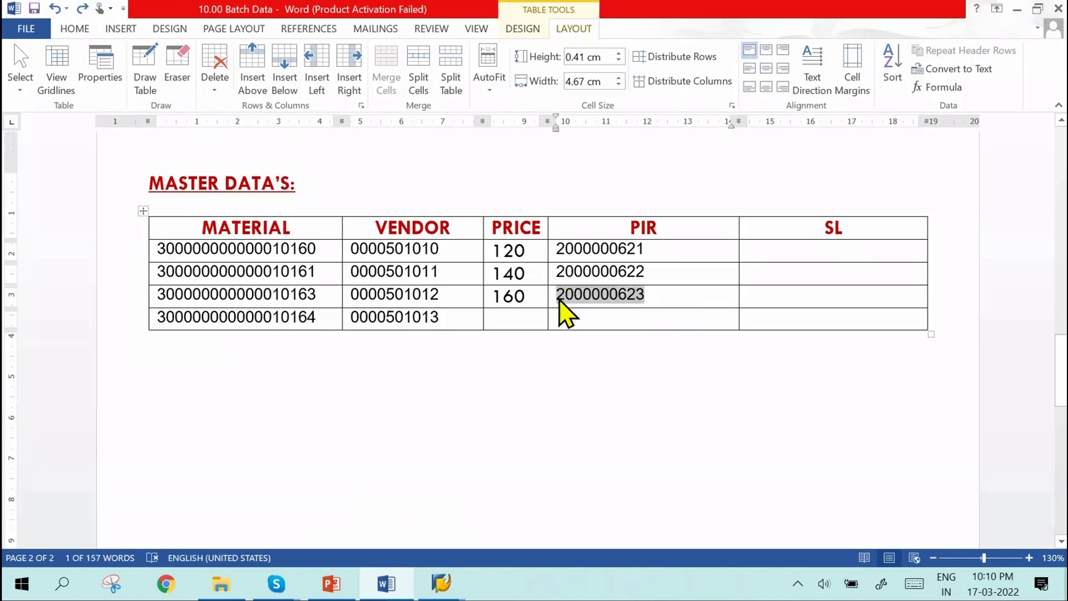
pyautogui.click(576, 319)
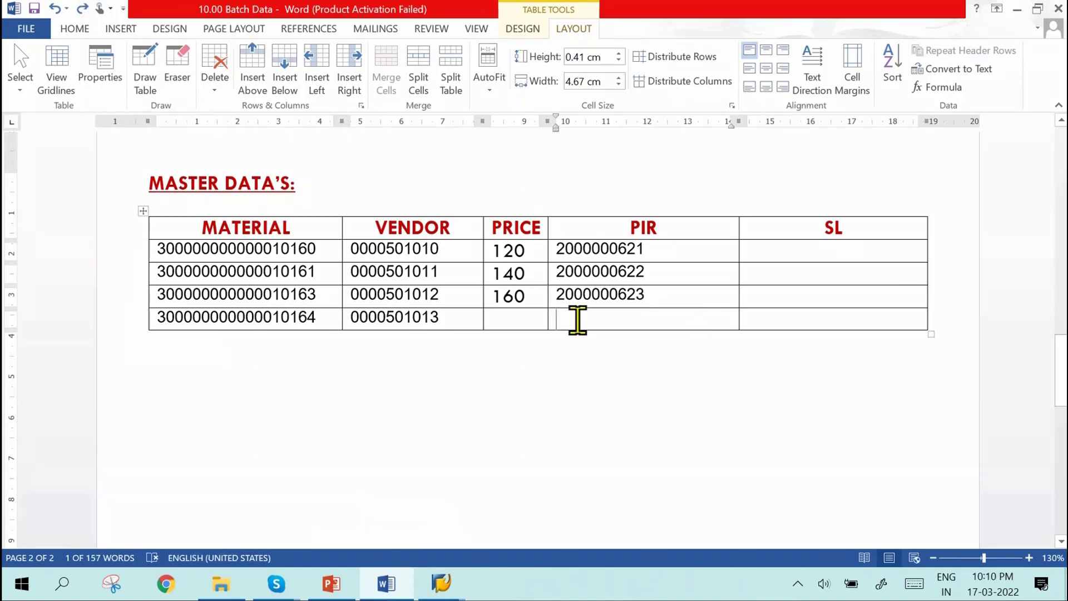
pyautogui.hotkey('ctrl', 'v')
pyautogui.press('BackSpace')
pyautogui.write('4')
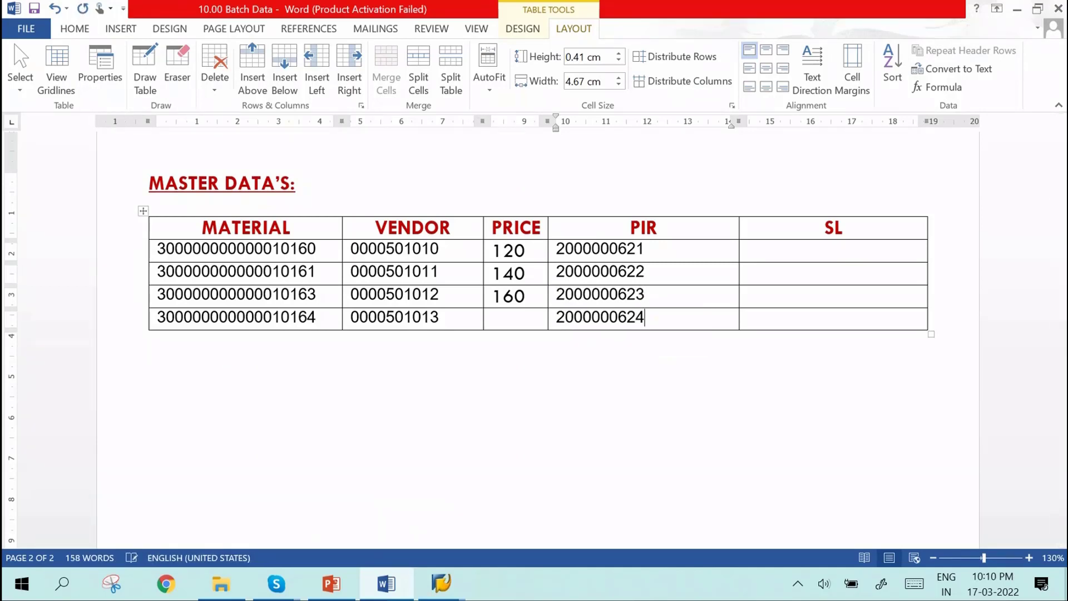
pyautogui.click(533, 316)
pyautogui.write('180')
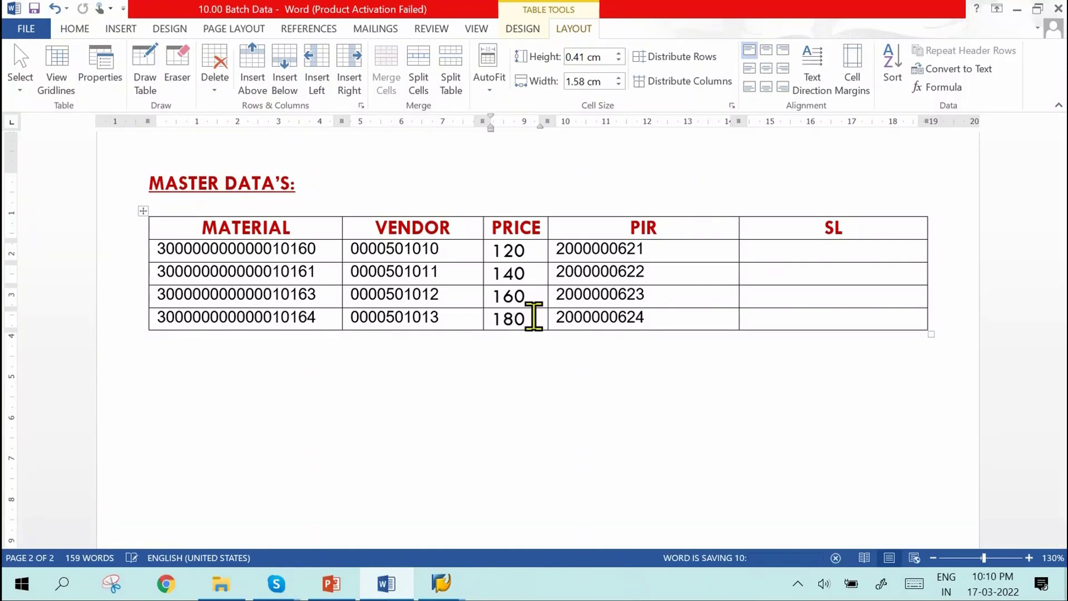
# Step: Switch to SAP and display the SAP Reference IMG in transaction SPRO
pyautogui.hotkey('alt', 'Tab')
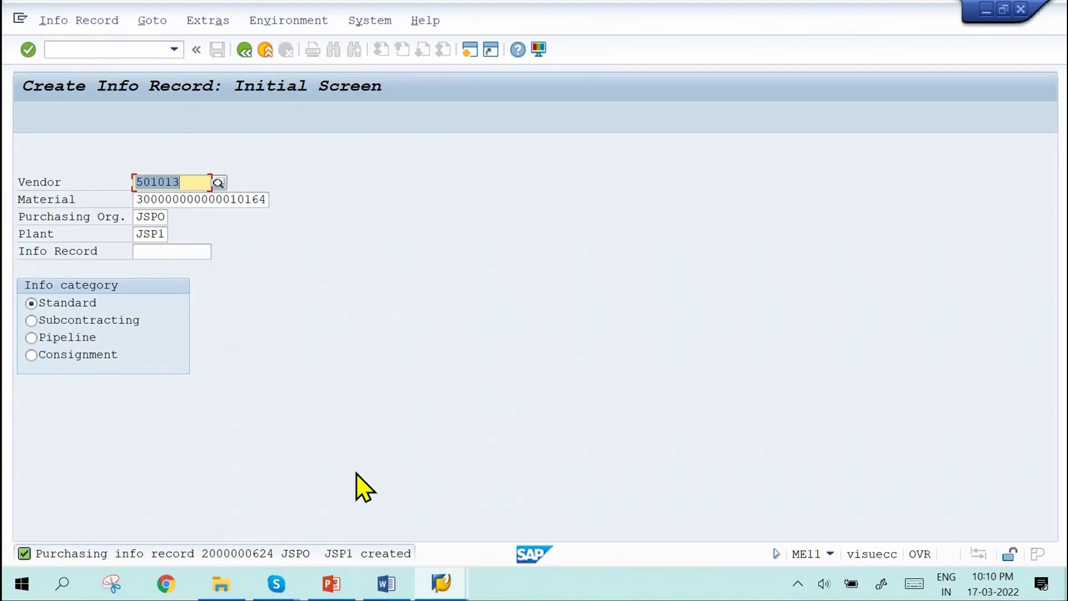
pyautogui.moveTo(441, 584)
pyautogui.click(431, 531)
pyautogui.click(139, 53)
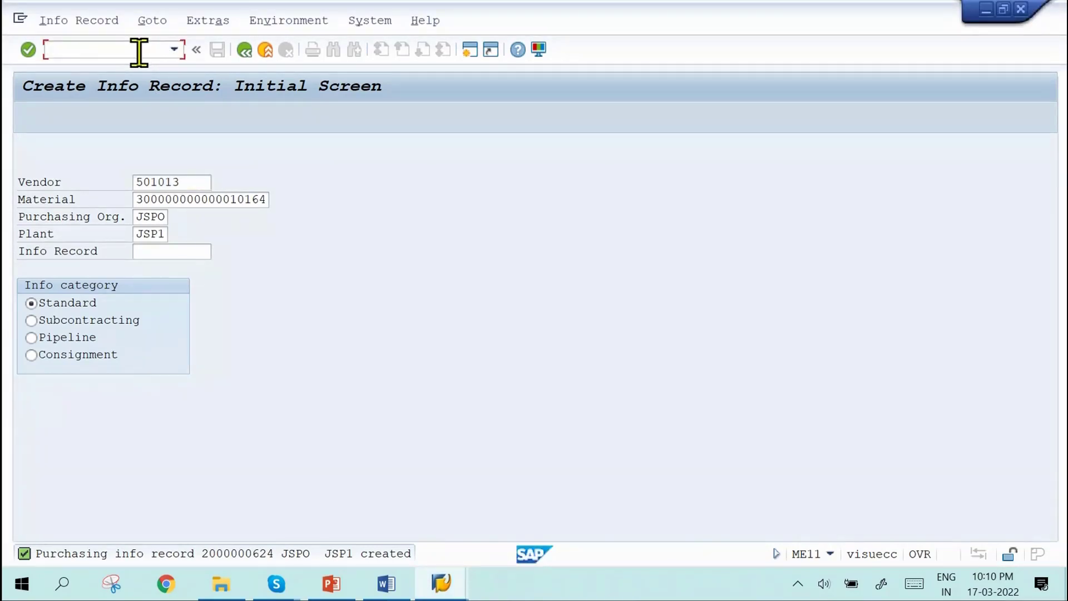
pyautogui.write('/N')
pyautogui.write('ME13')
pyautogui.press('Return')
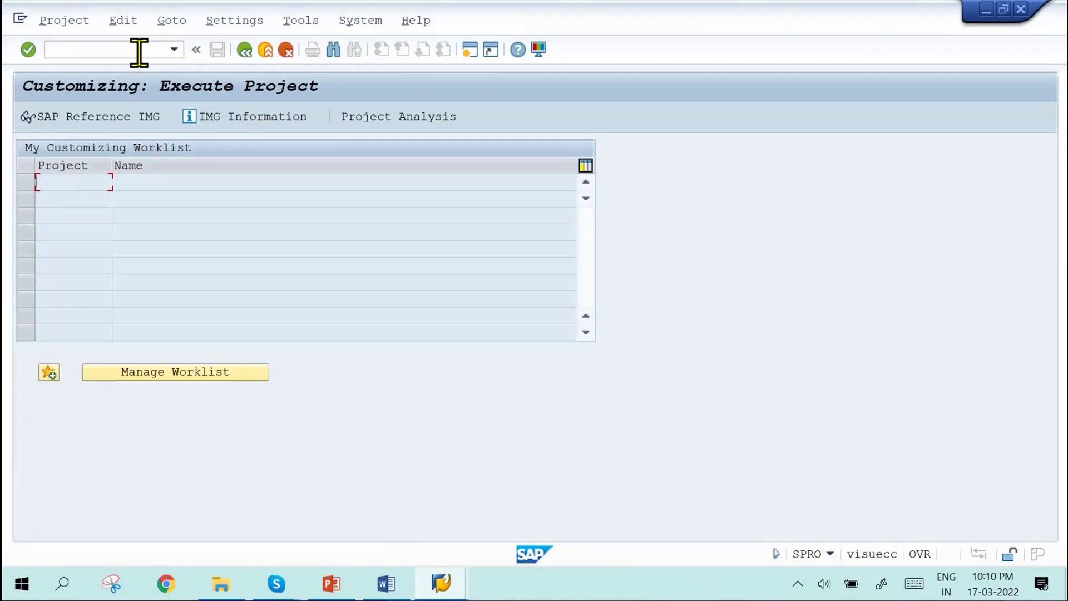
pyautogui.click(123, 119)
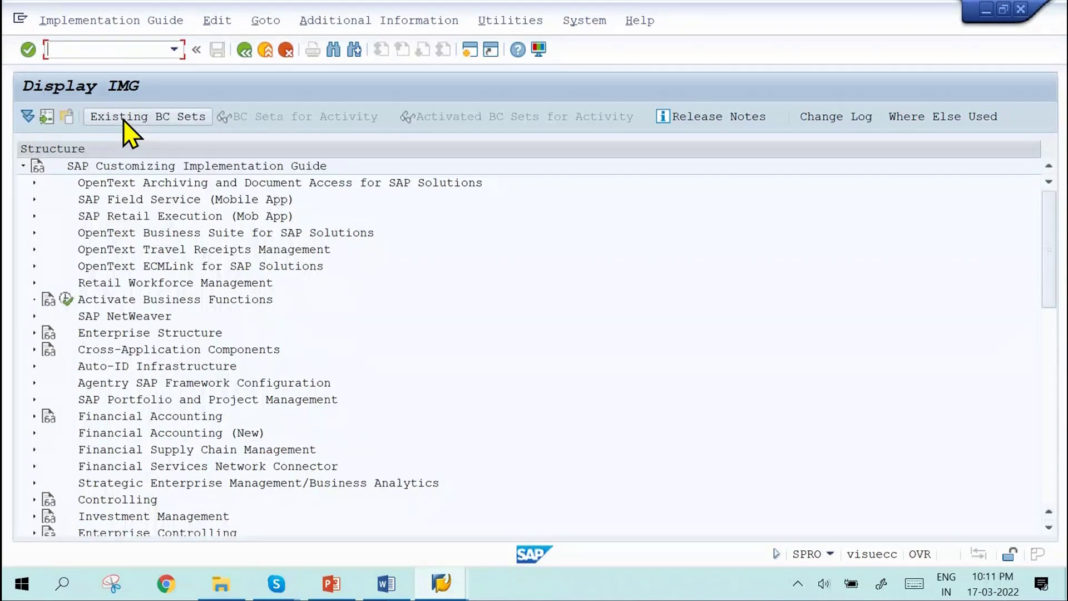
# Step: Open Define Source List Requirement at Plant Level under Materials Management, Purchasing, Source List
pyautogui.scroll(-4, 95, 467)
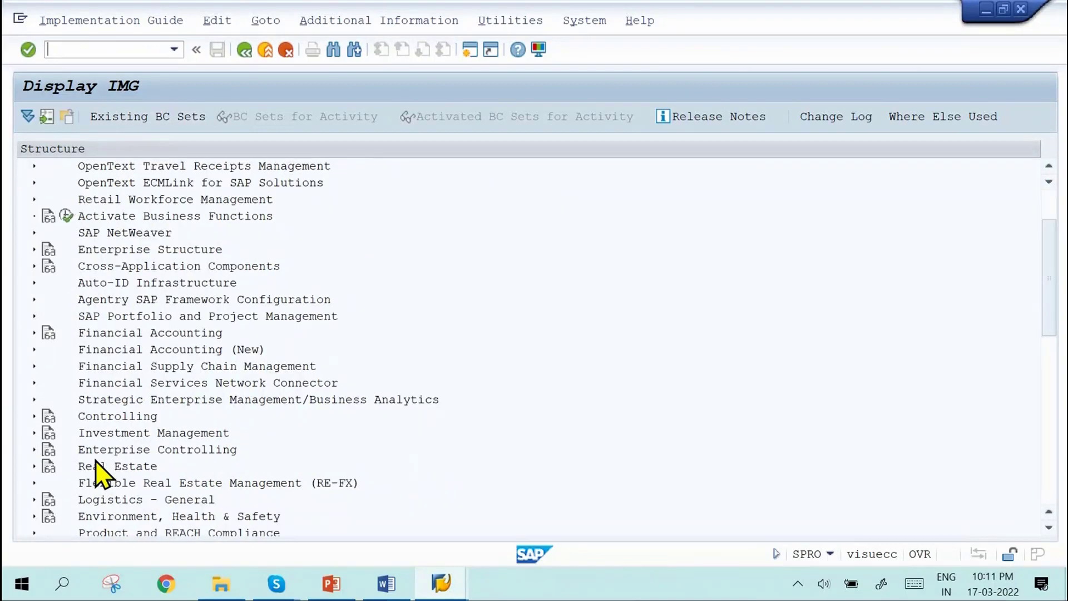
pyautogui.scroll(-2, 102, 475)
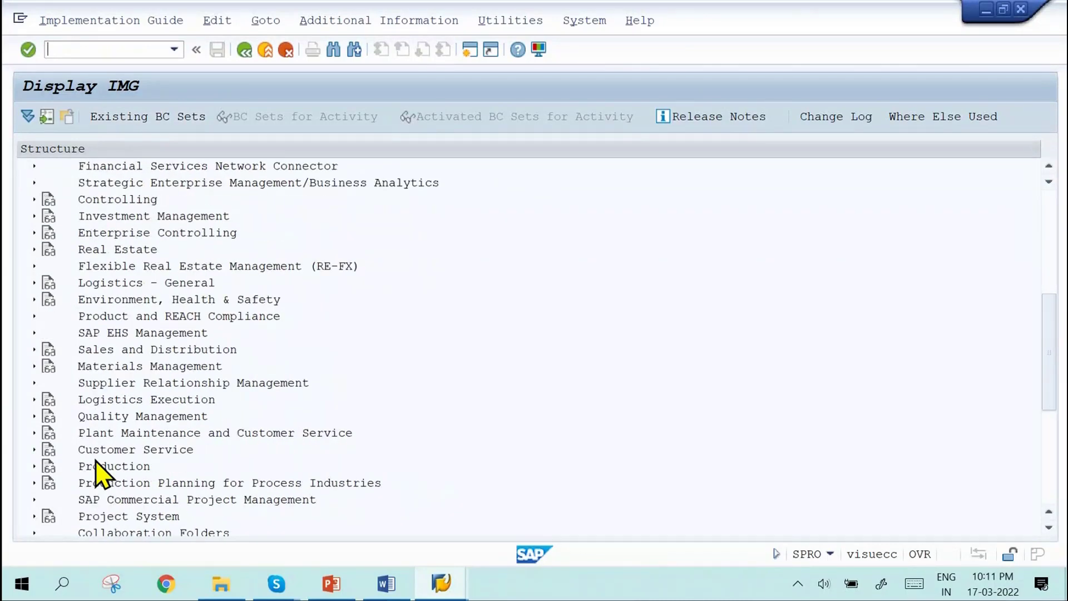
pyautogui.scroll(-2, 99, 475)
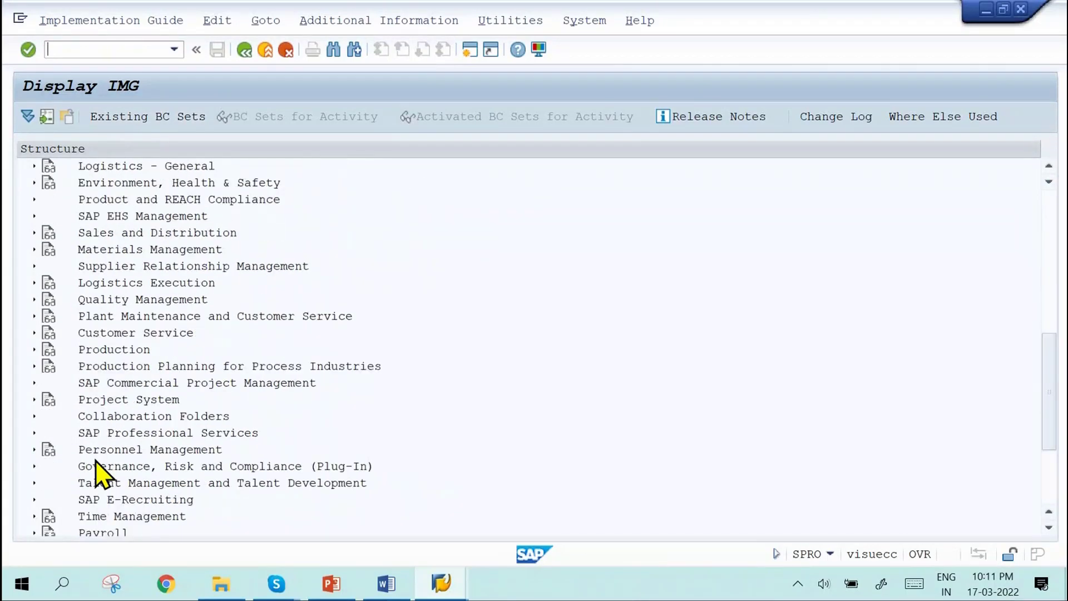
pyautogui.click(34, 250)
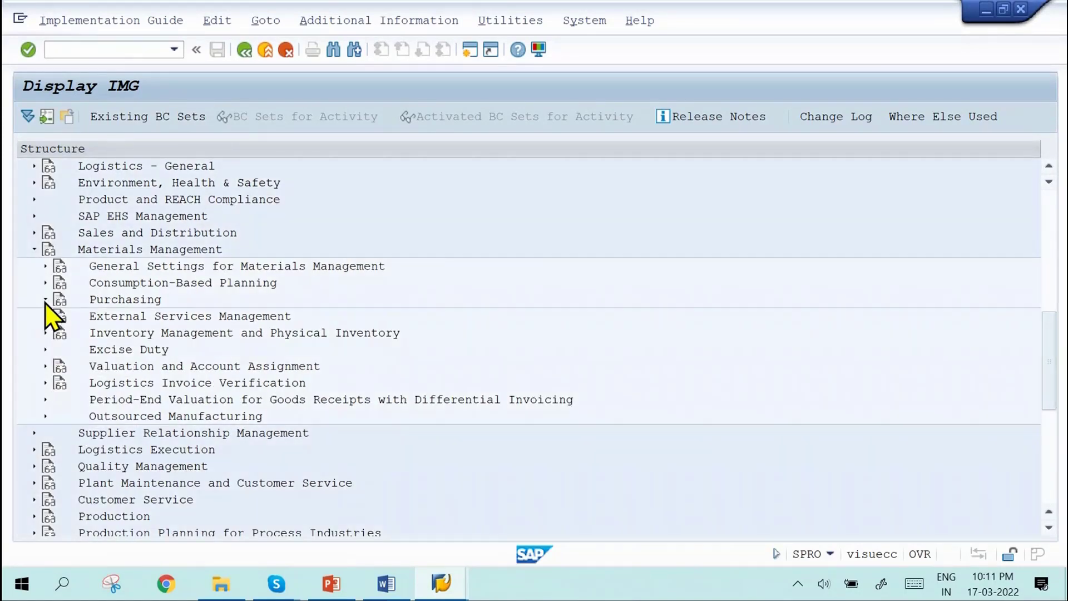
pyautogui.click(46, 300)
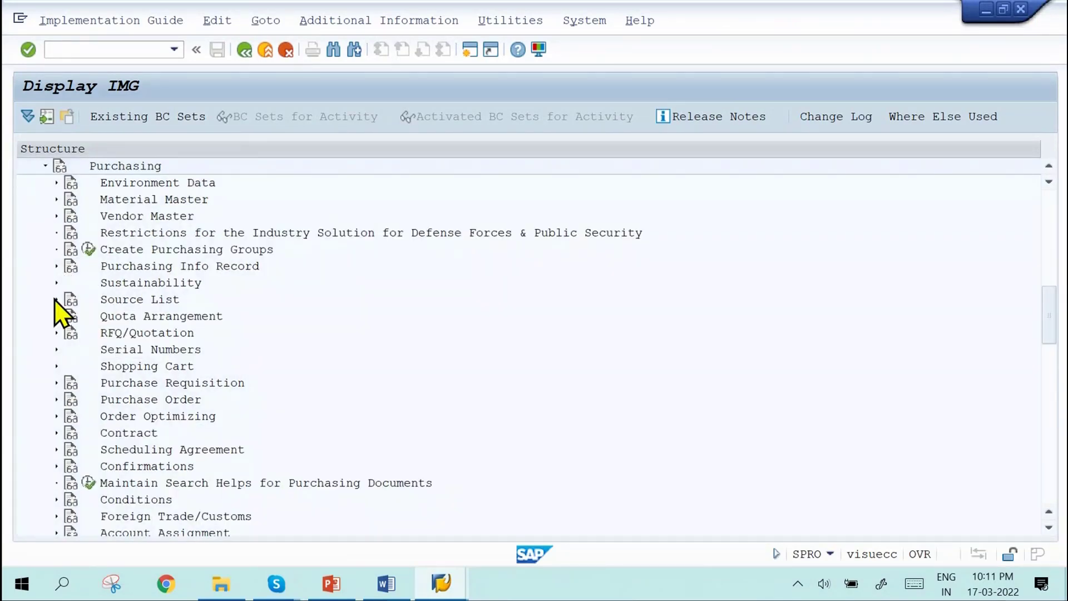
pyautogui.click(56, 300)
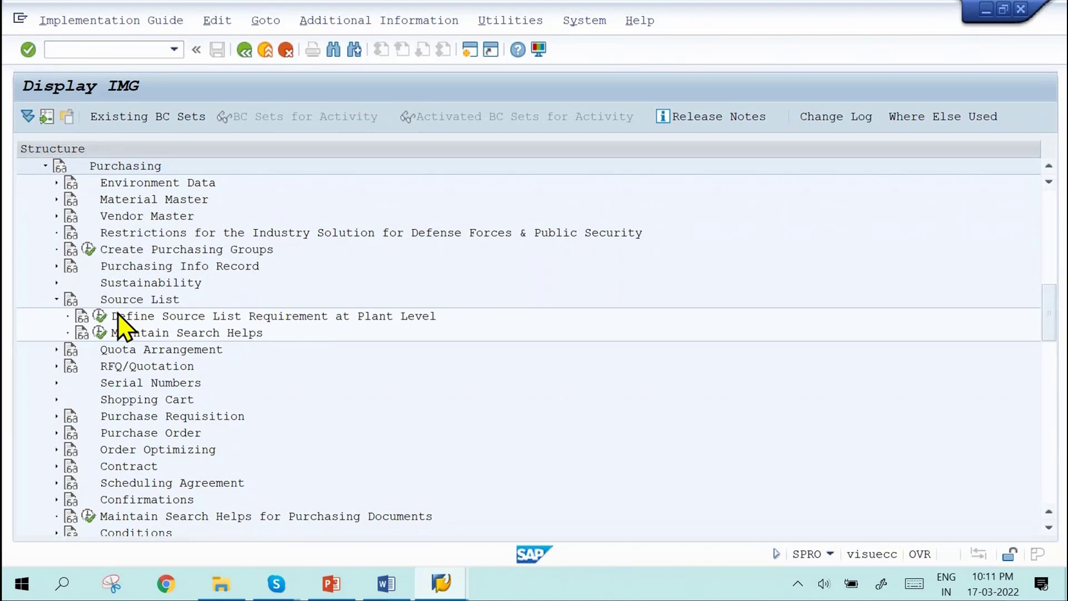
pyautogui.click(99, 316)
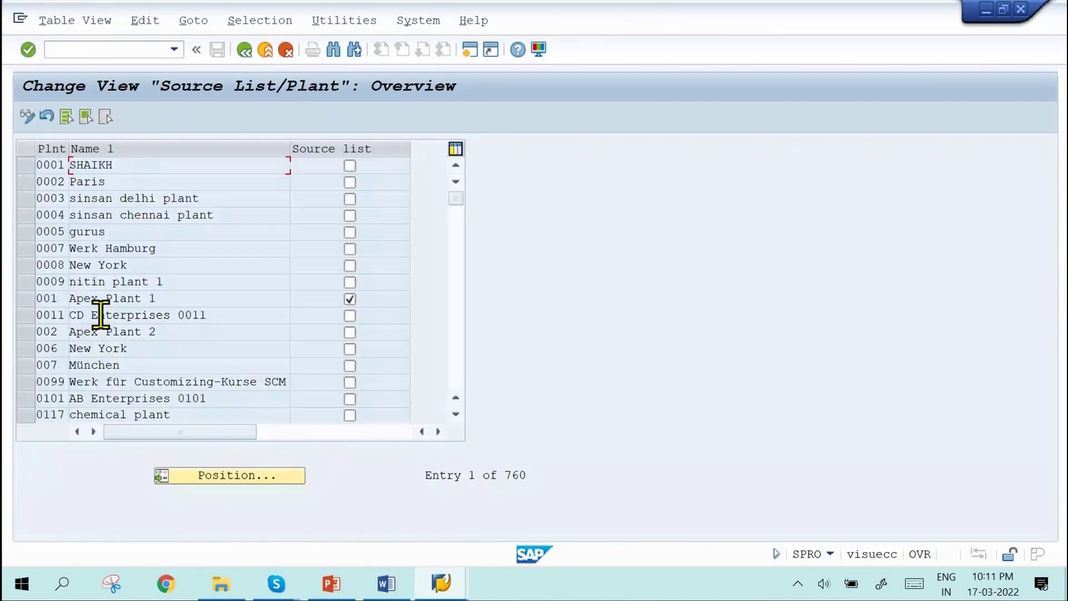
# Step: Position the plant overview at plant JSP1, check its source list requirement and save
pyautogui.click(252, 480)
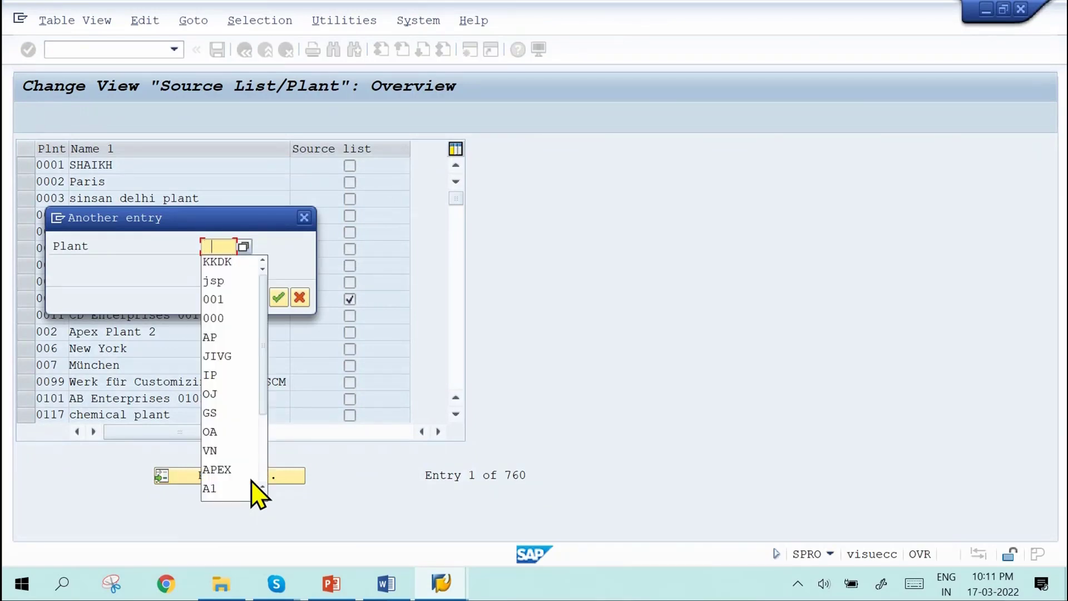
pyautogui.press('Down')
pyautogui.press('Down')
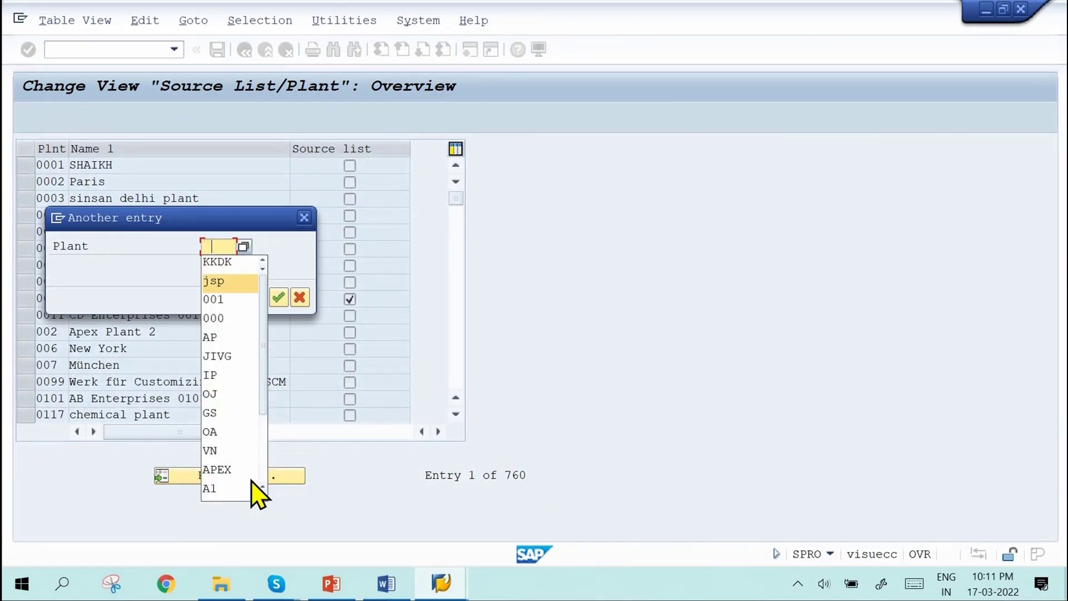
pyautogui.press('Return')
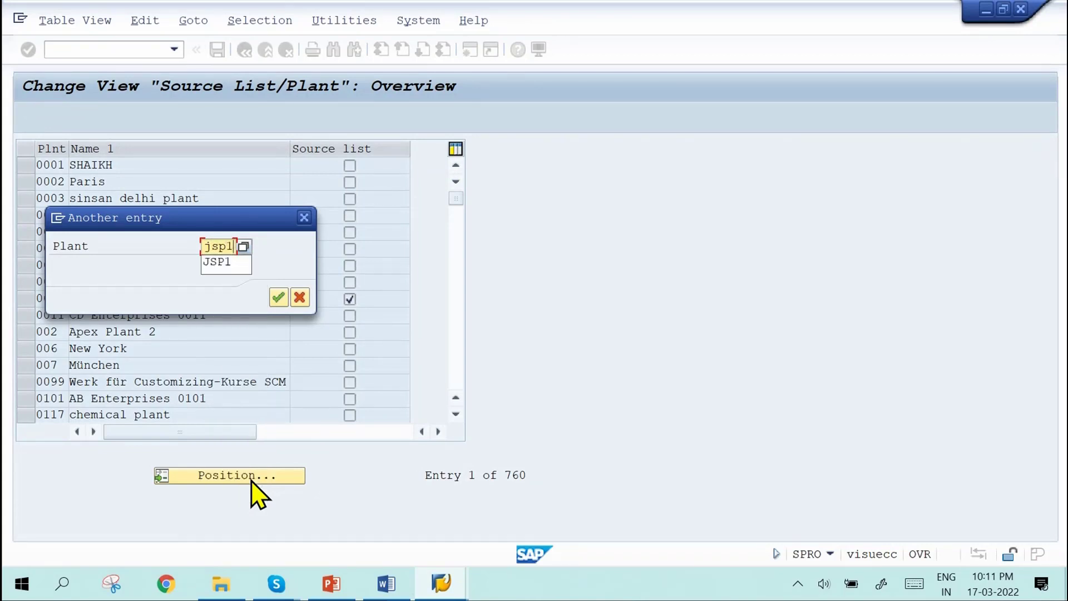
pyautogui.press('Return')
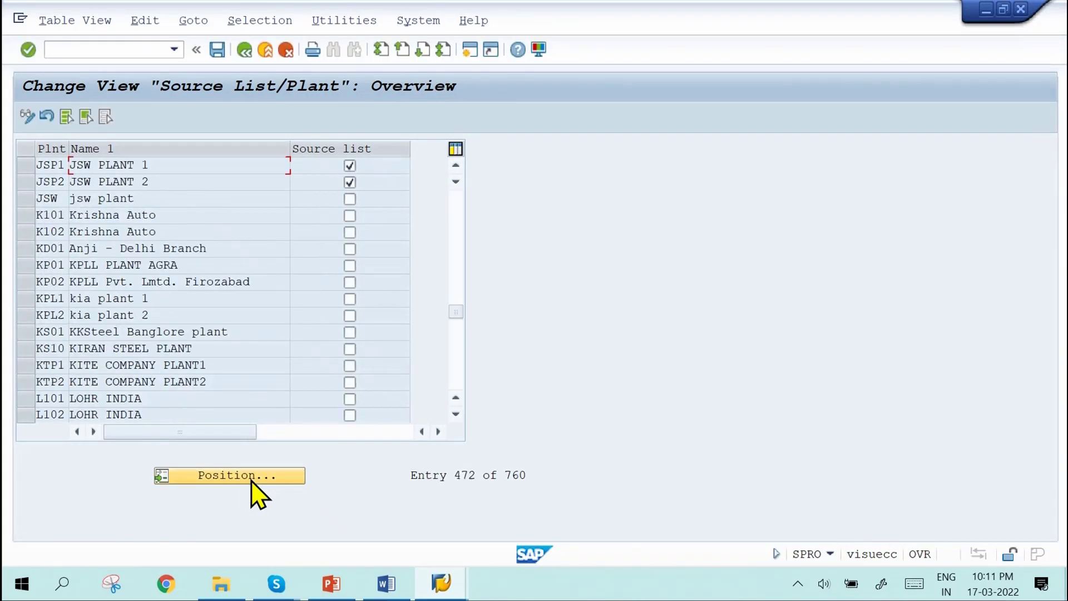
pyautogui.click(225, 50)
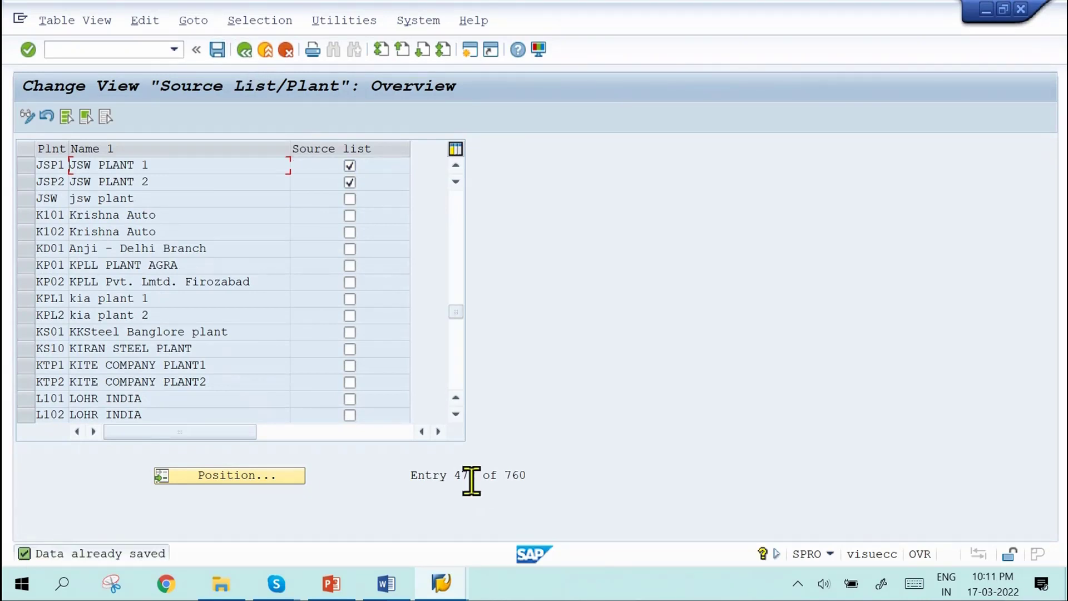
pyautogui.moveTo(386, 583)
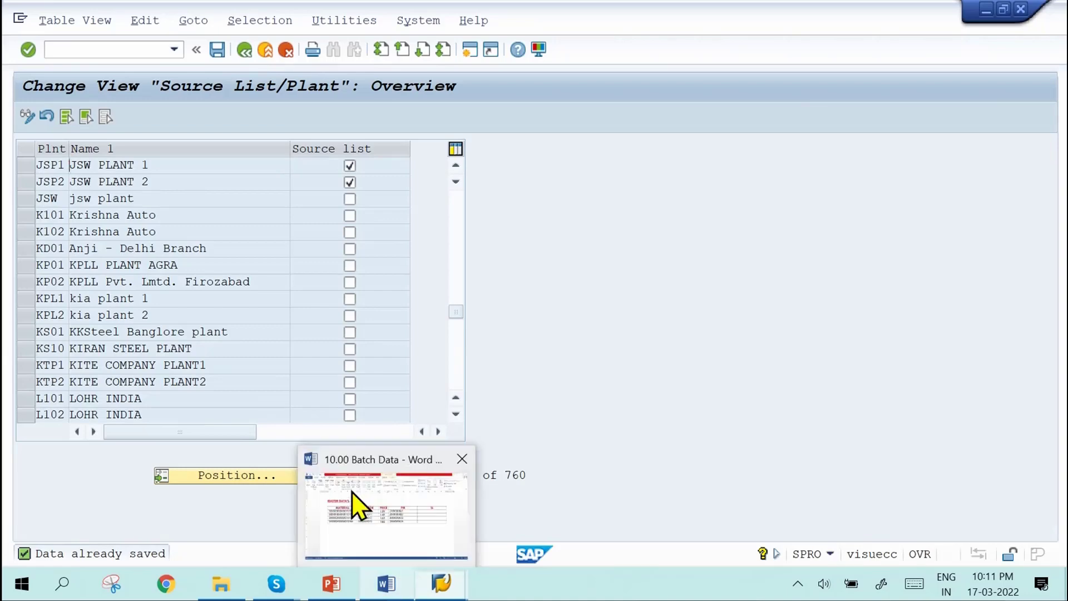
pyautogui.click(356, 504)
pyautogui.moveTo(322, 248); pyautogui.dragTo(158, 249)
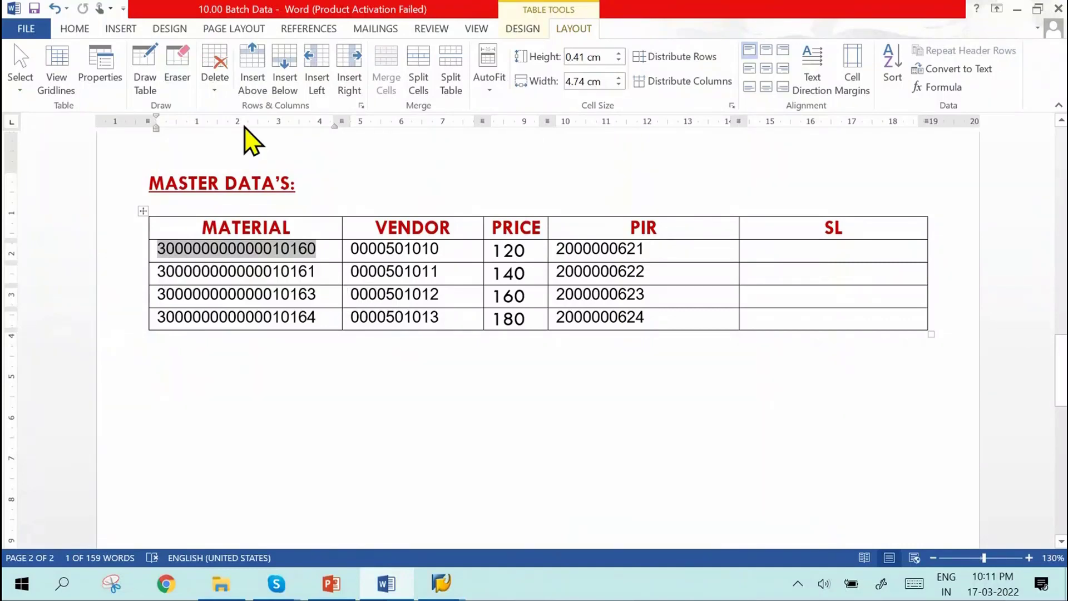
# Step: Switch to the SAP purchase order, review the error messages of item 10, close them and return to the Word master data table
pyautogui.moveTo(338, 588)
pyautogui.moveTo(442, 582)
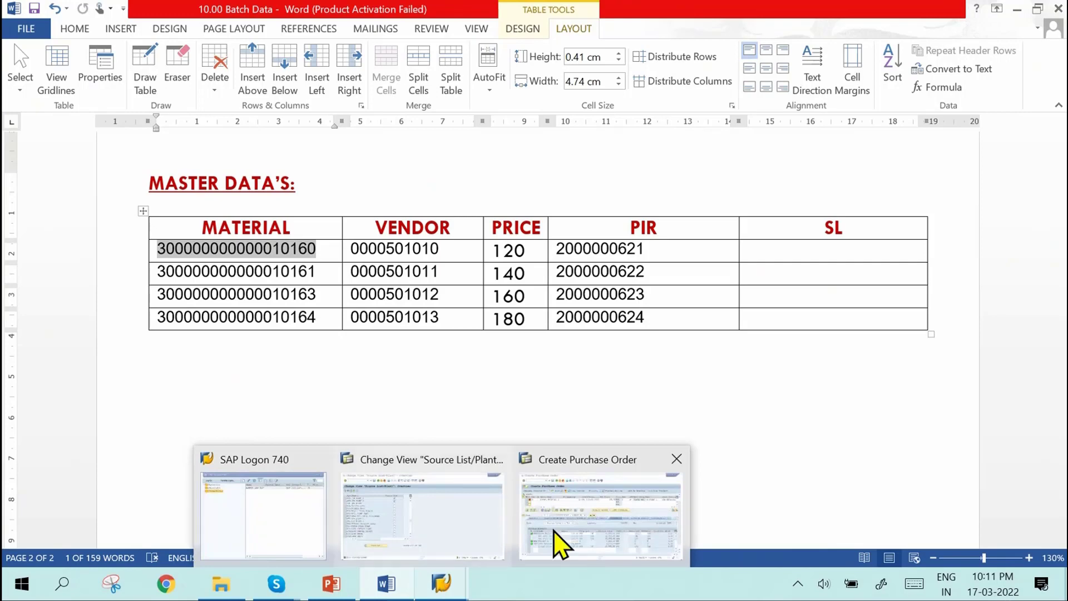
pyautogui.click(570, 542)
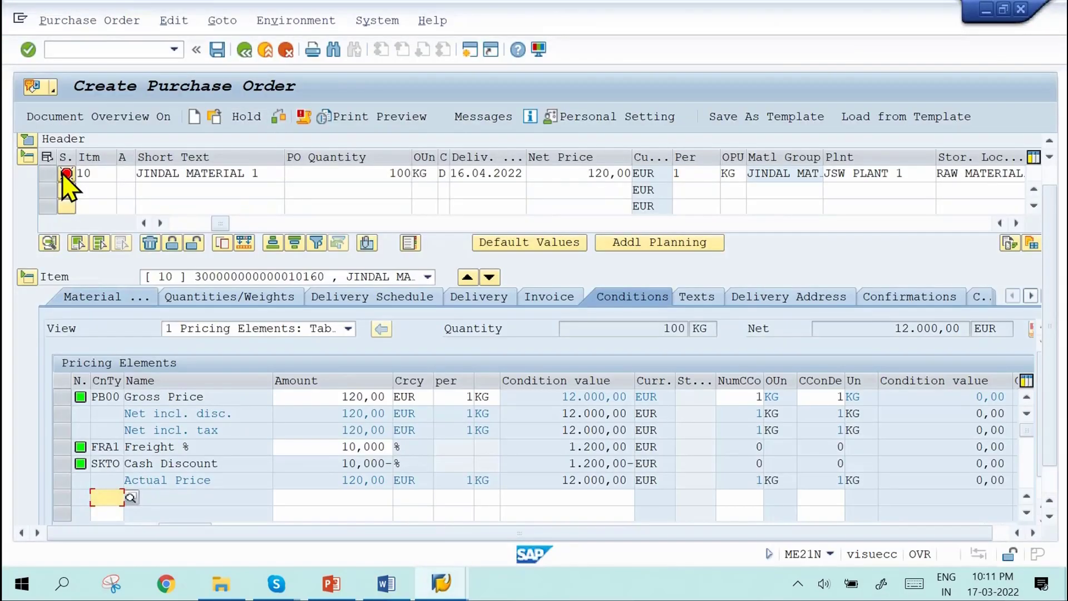
pyautogui.click(66, 174)
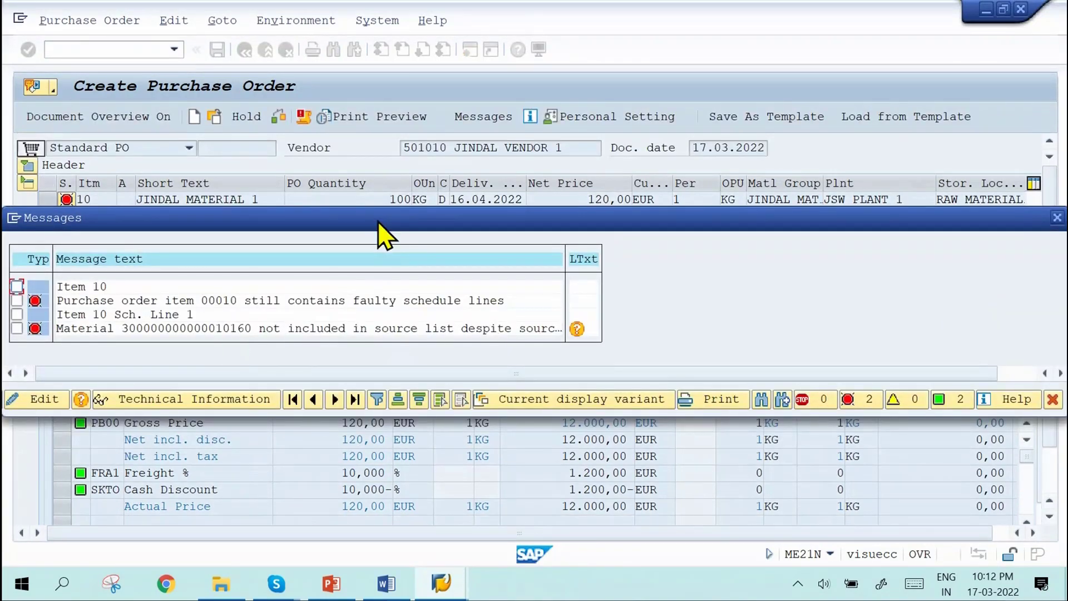
pyautogui.moveTo(384, 234); pyautogui.dragTo(148, 286)
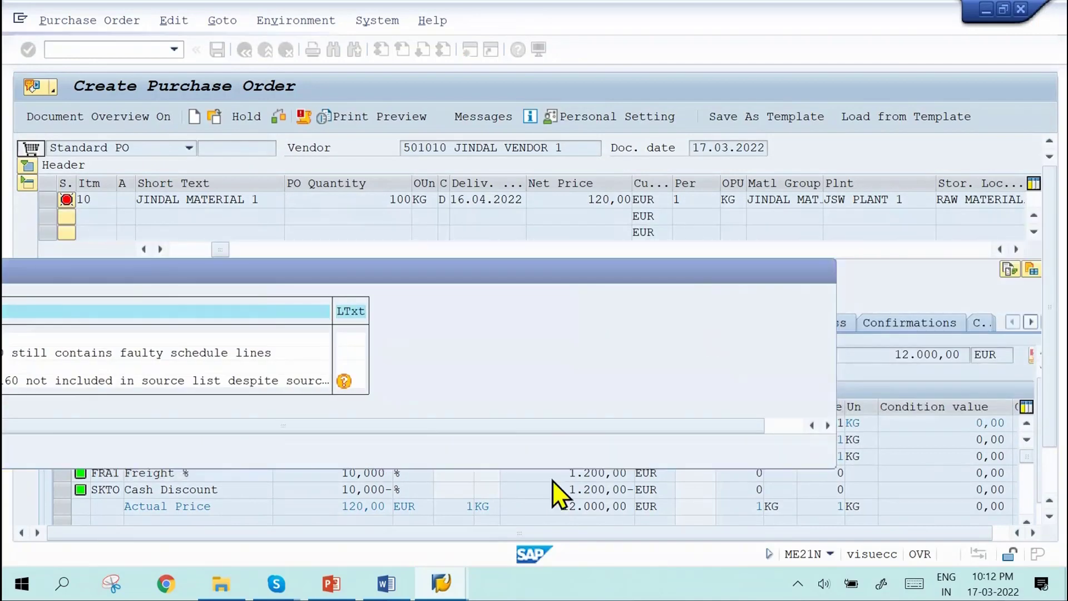
pyautogui.press('Return')
pyautogui.moveTo(394, 584)
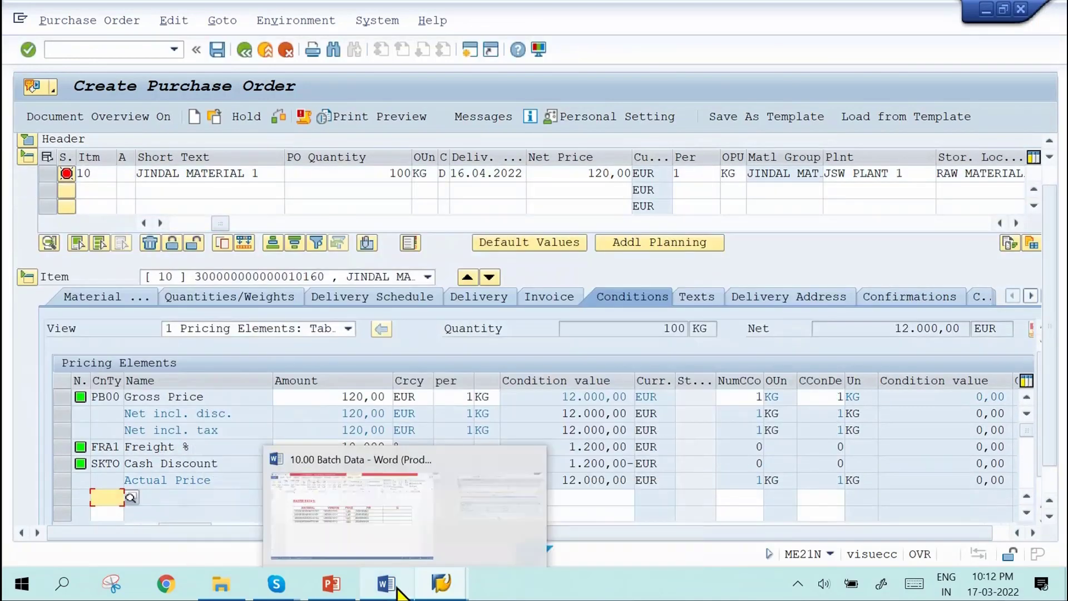
pyautogui.click(389, 509)
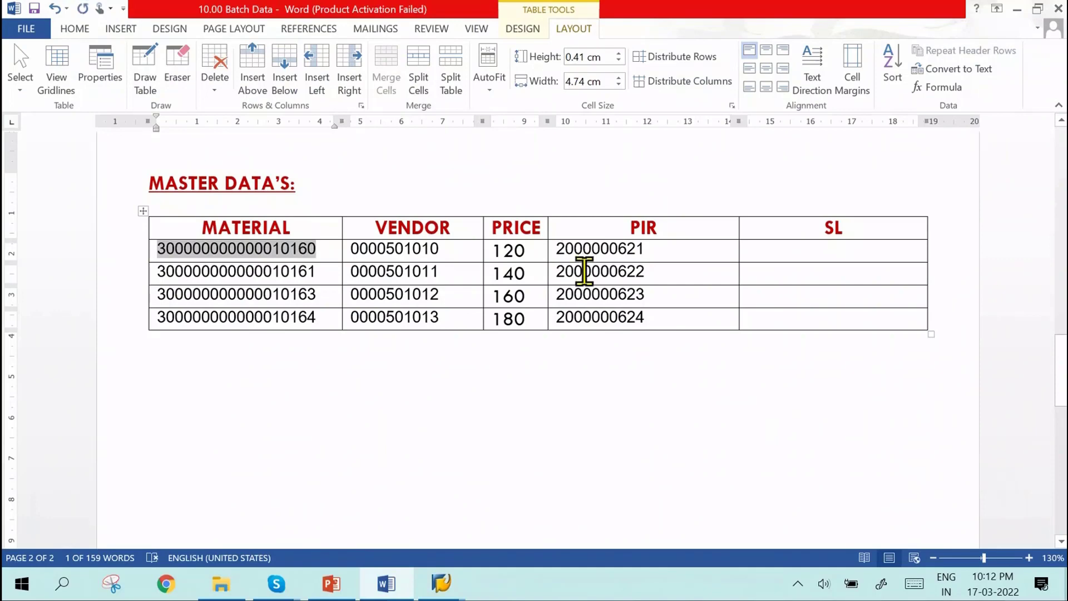
# Step: Switch to the SAP source list plant overview session and start transaction /NMM02 to change a material
pyautogui.hotkey('alt', 'Tab')
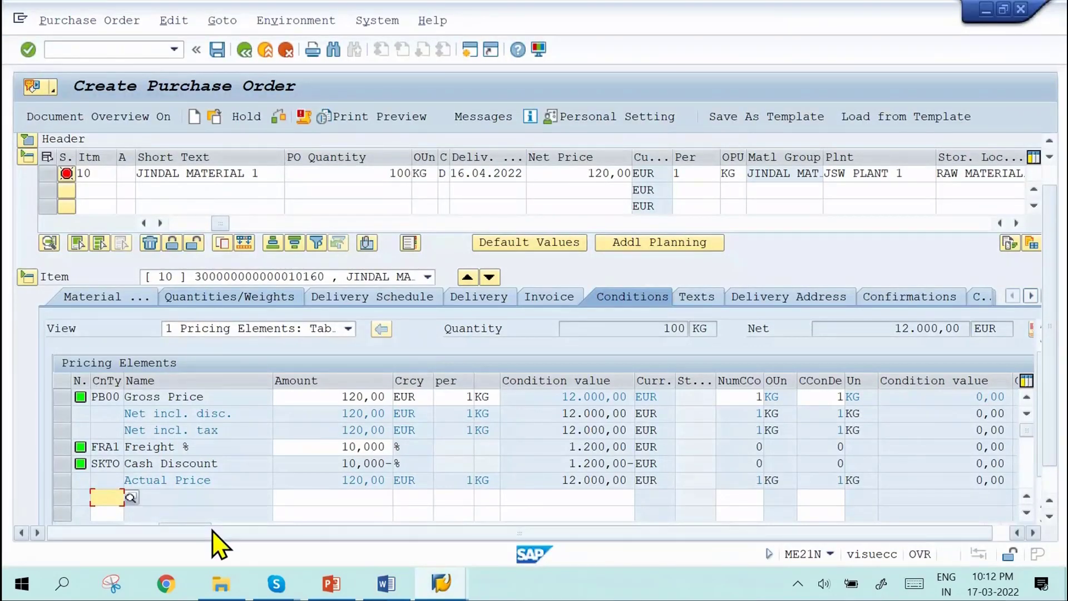
pyautogui.hotkey('alt', 'Tab')
pyautogui.hotkey('alt', 'Tab')
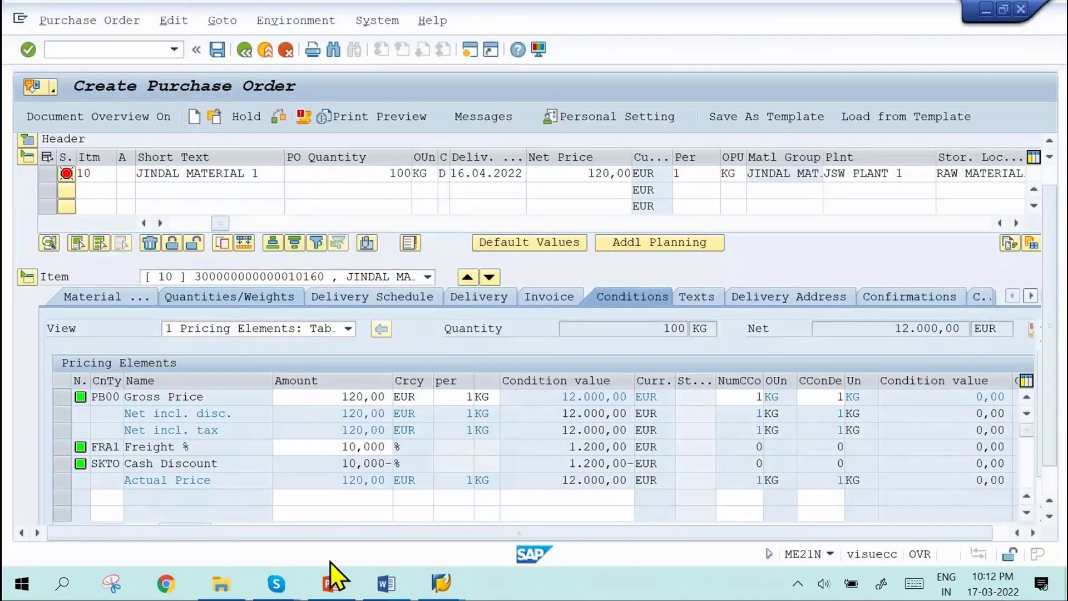
pyautogui.moveTo(440, 583)
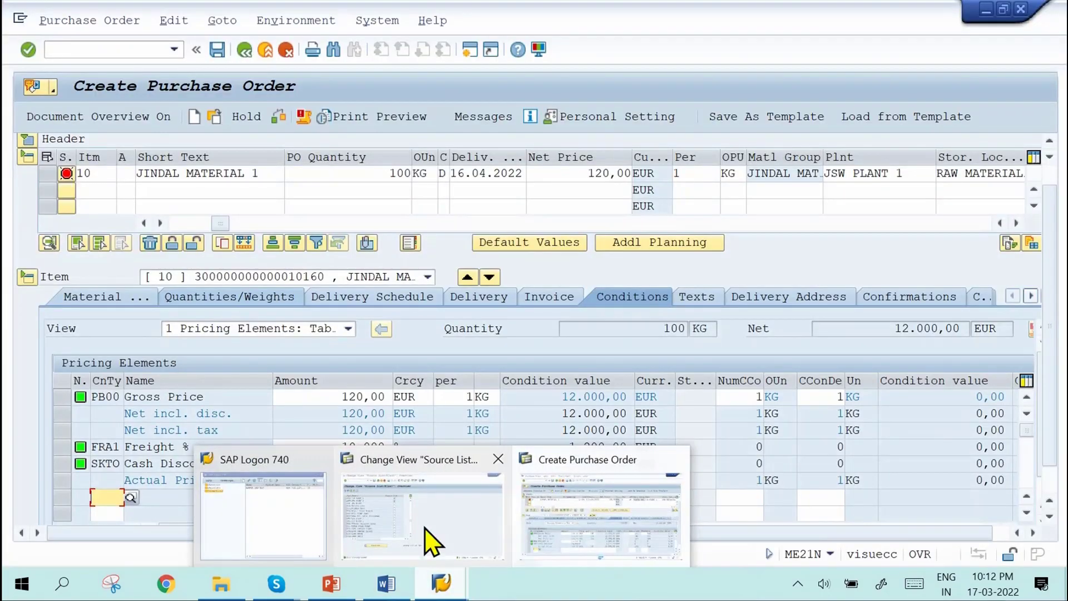
pyautogui.click(431, 542)
pyautogui.click(141, 48)
pyautogui.write('/N')
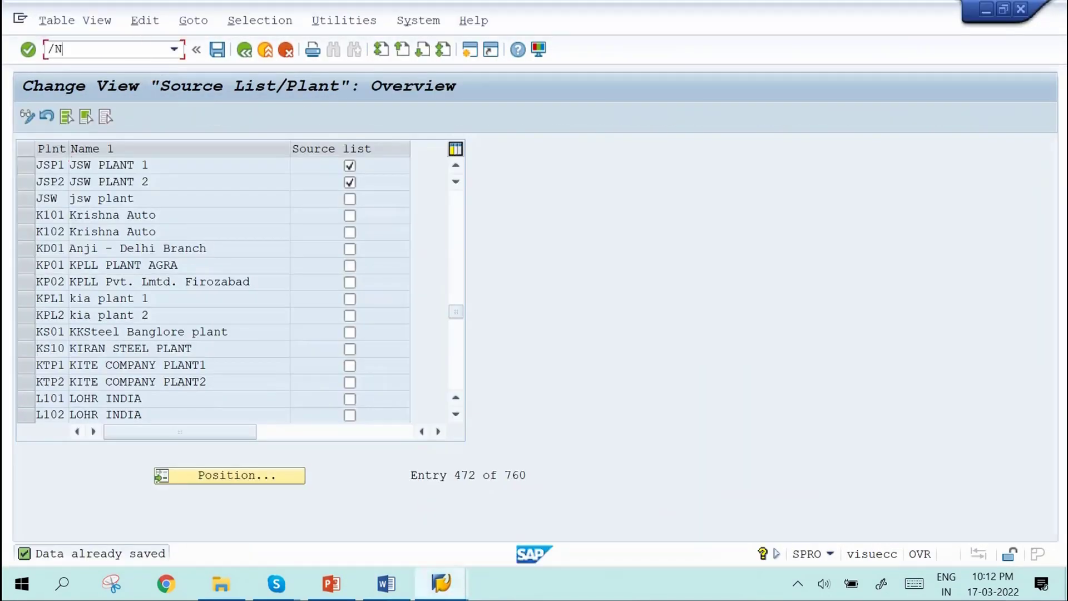
pyautogui.write('MM02')
pyautogui.press('Return')
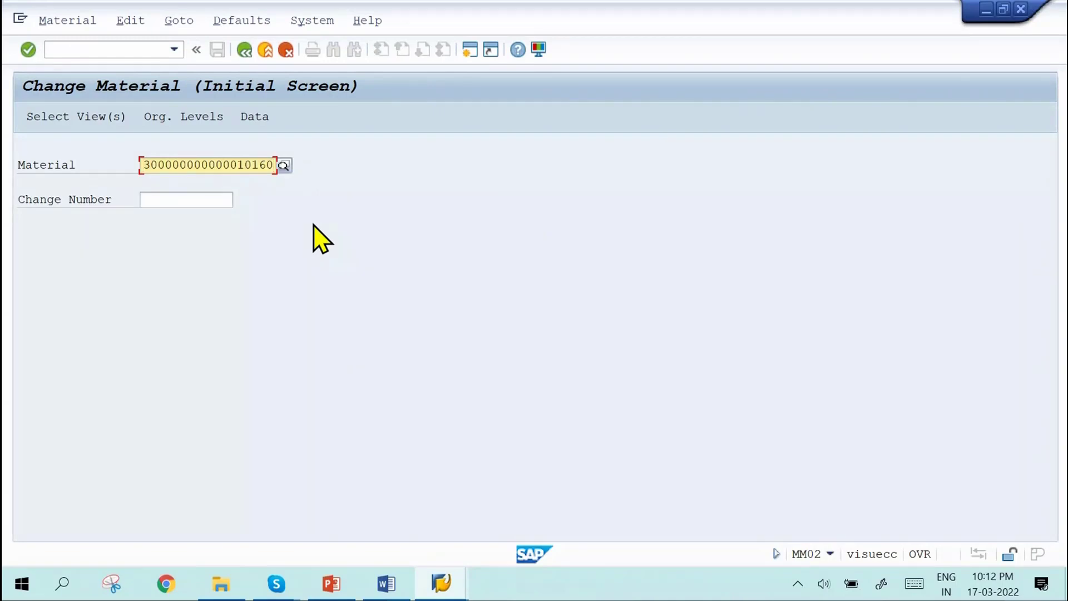
pyautogui.press('Return')
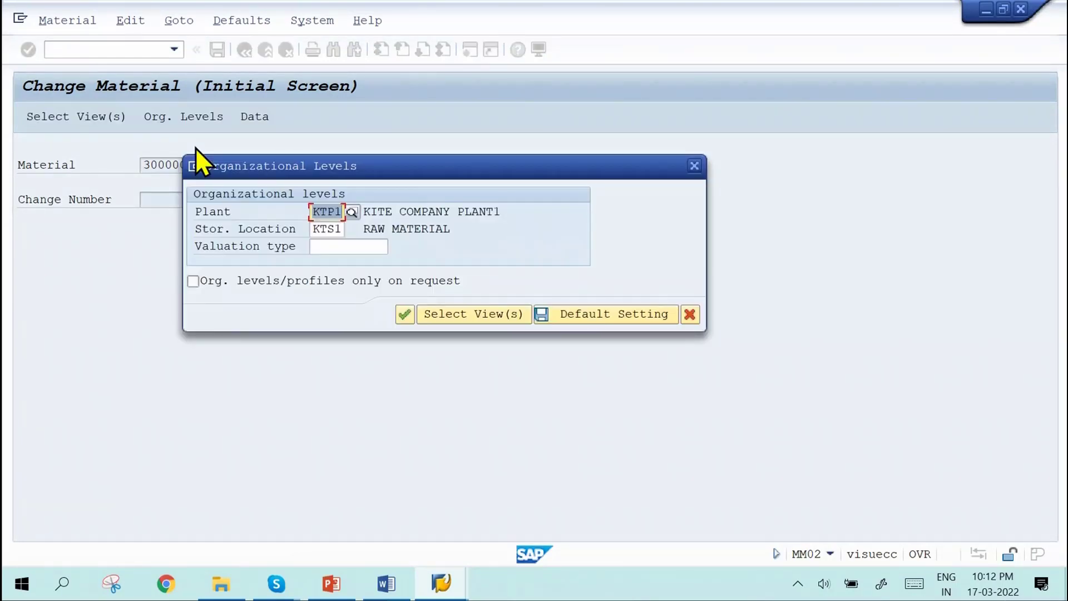
pyautogui.press('Return')
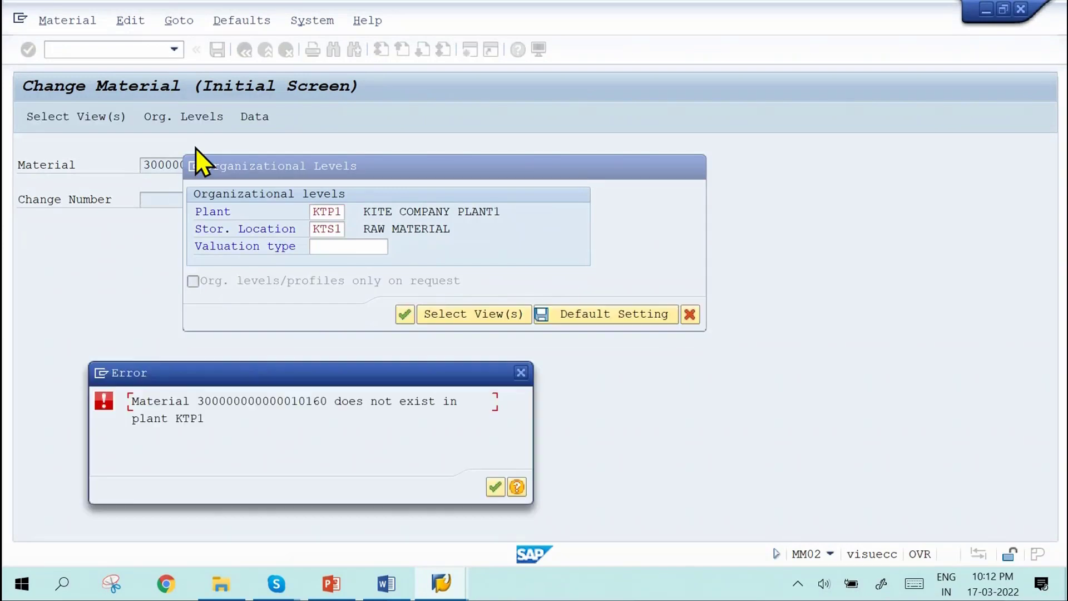
pyautogui.click(520, 377)
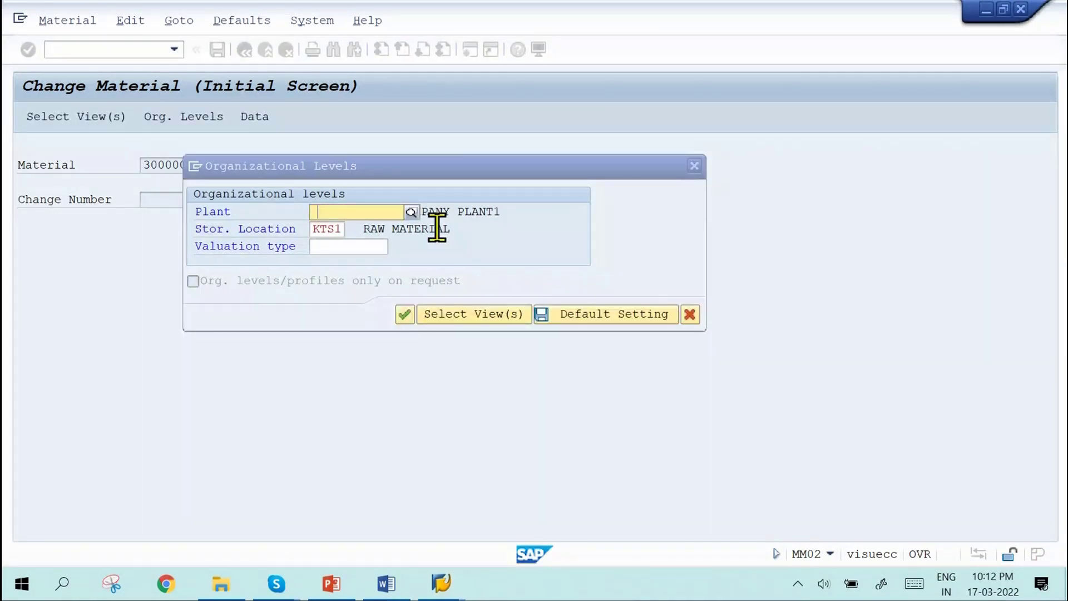
pyautogui.press('Down')
pyautogui.press('Return')
pyautogui.press('Tab')
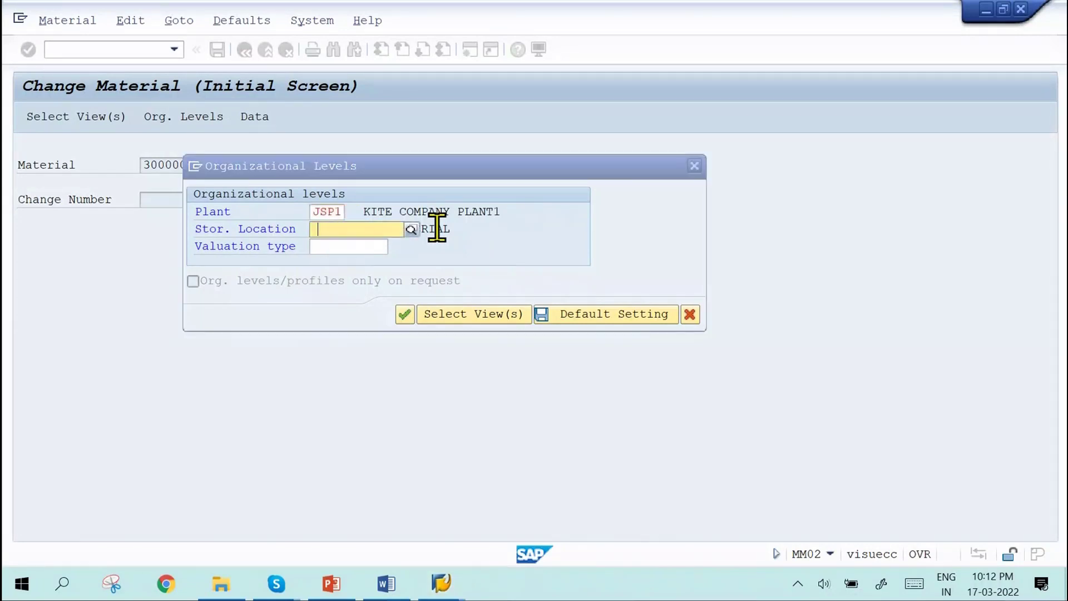
pyautogui.press('Down')
pyautogui.press('Return')
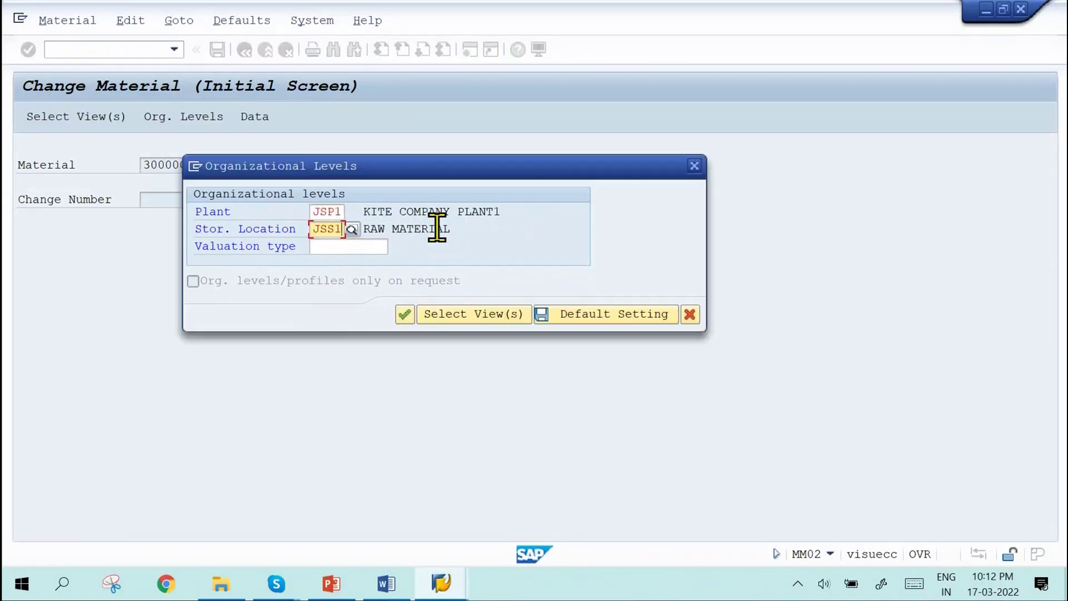
pyautogui.press('Return')
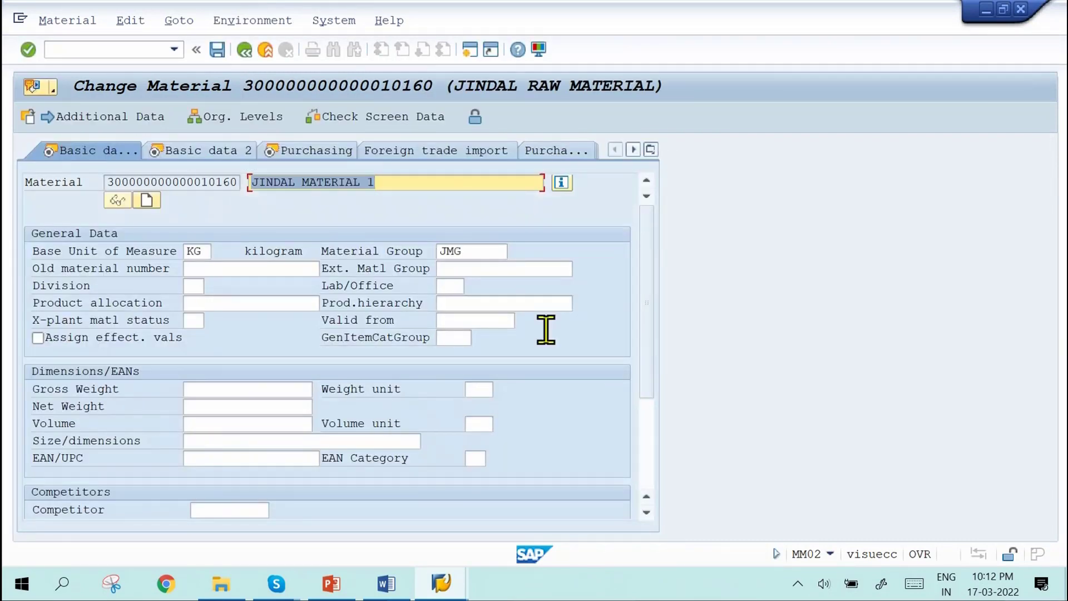
# Step: Advance to the material's Purchasing view and activate the Source list indicator under other data / manufacturer data
pyautogui.moveTo(653, 242)
pyautogui.mouseDown()
pyautogui.moveTo(664, 365)
pyautogui.moveTo(631, 245)
pyautogui.mouseUp()
pyautogui.press('Return')
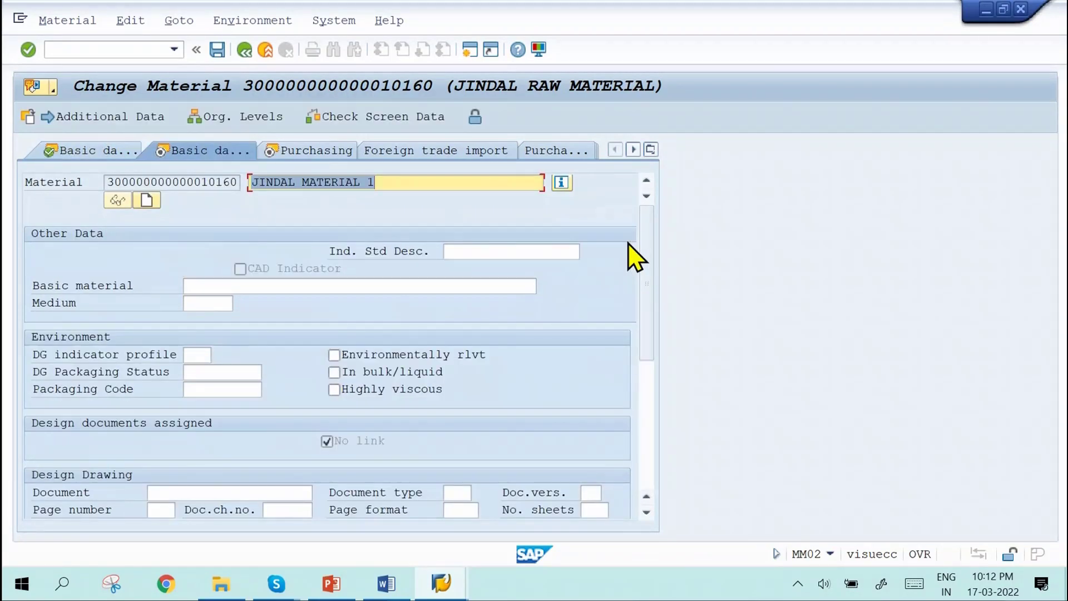
pyautogui.moveTo(653, 262)
pyautogui.mouseDown()
pyautogui.moveTo(665, 393)
pyautogui.moveTo(658, 281)
pyautogui.mouseUp()
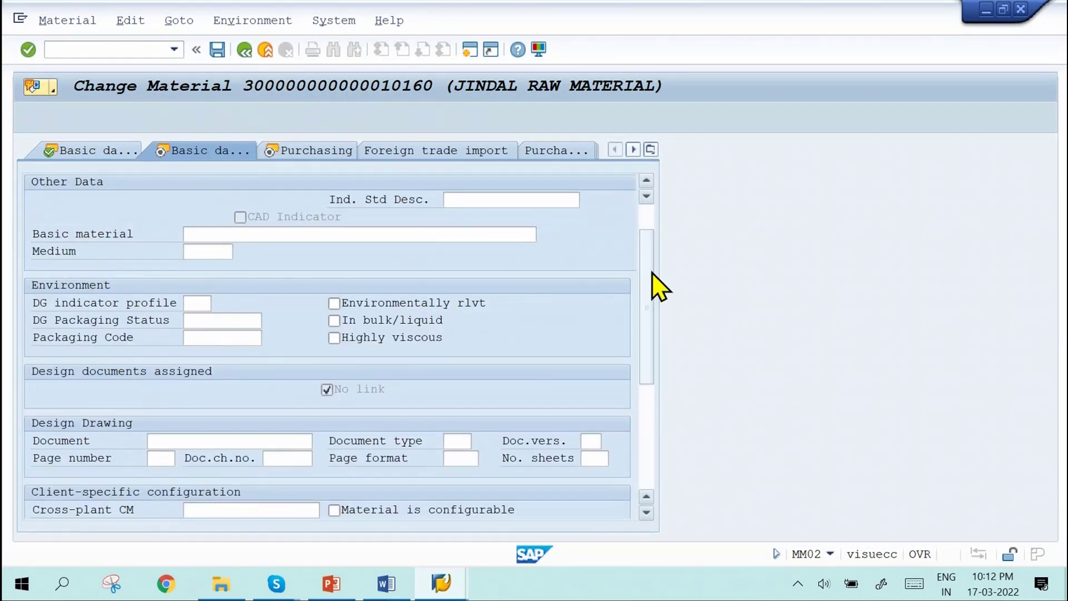
pyautogui.press('Return')
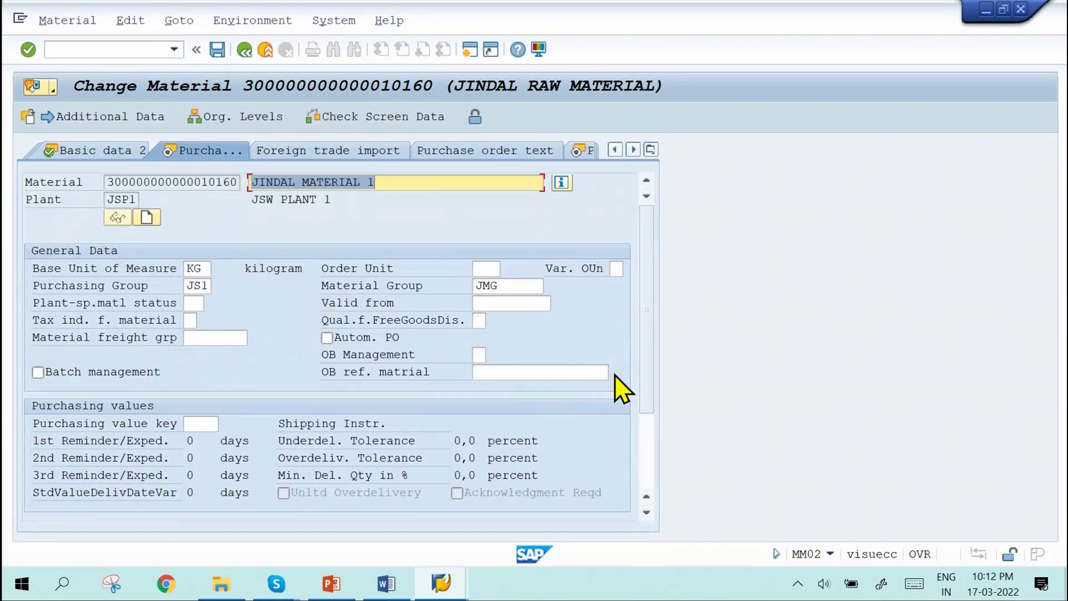
pyautogui.moveTo(644, 346); pyautogui.dragTo(659, 418)
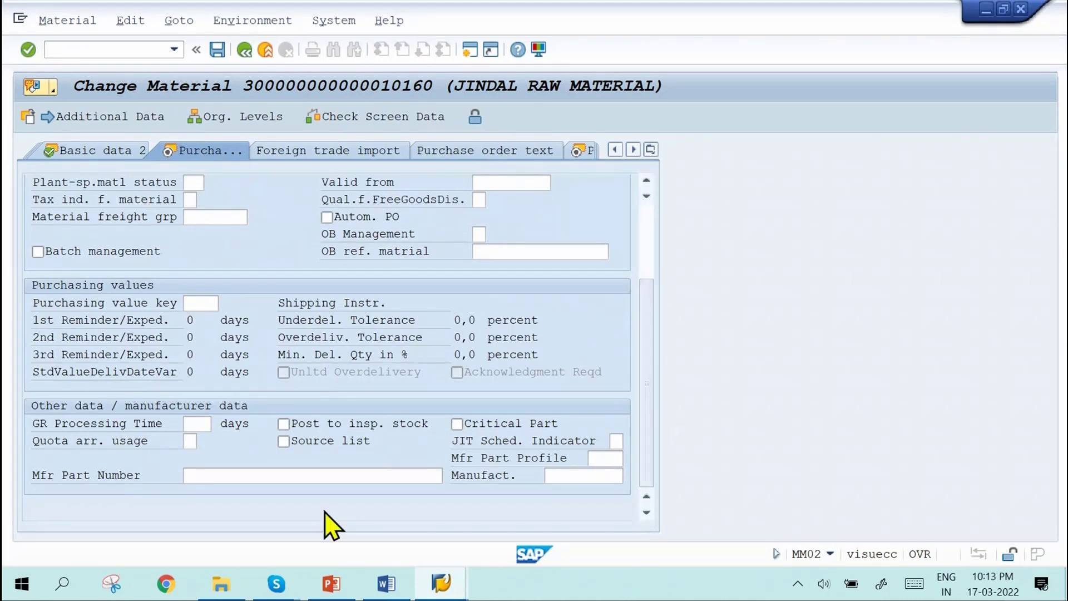
pyautogui.click(283, 441)
# Step: Set the material's quota arrangement usage to 4 and save the material
pyautogui.click(186, 443)
pyautogui.click(204, 442)
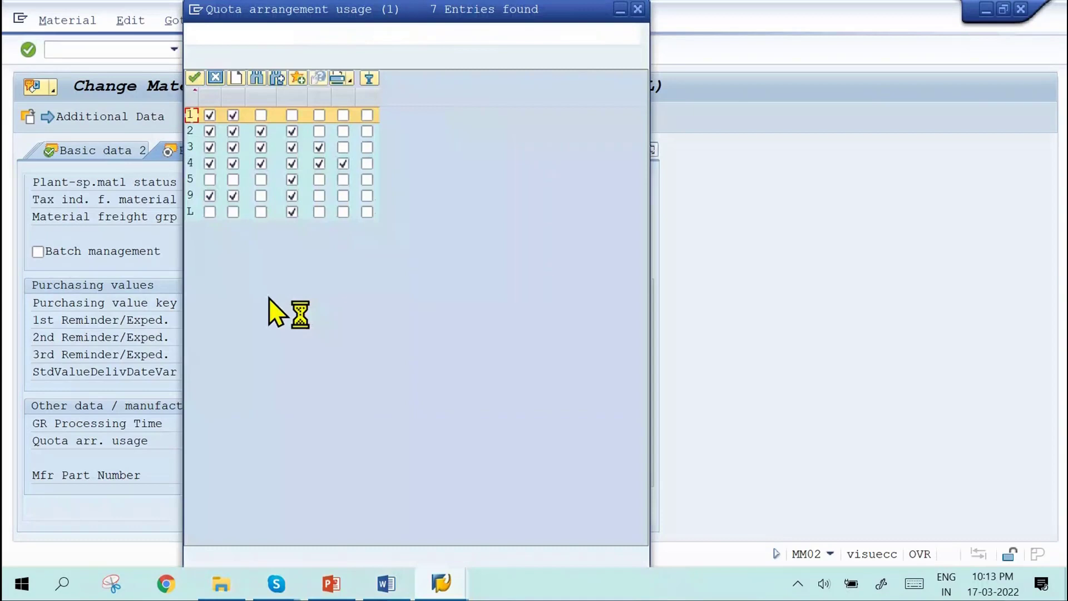
pyautogui.click(369, 165)
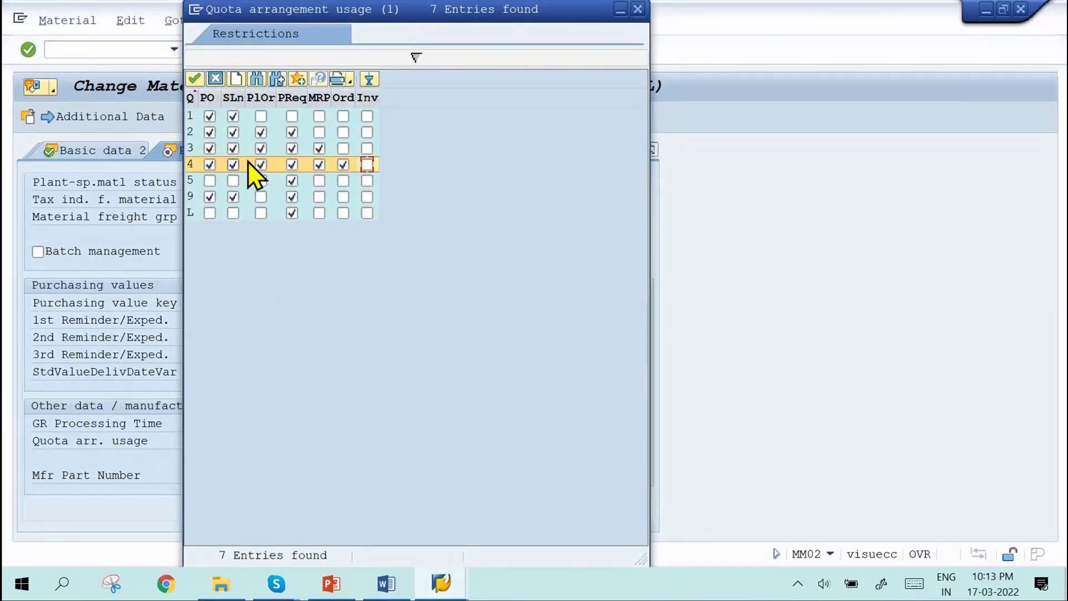
pyautogui.click(279, 170)
pyautogui.doubleClick(279, 169)
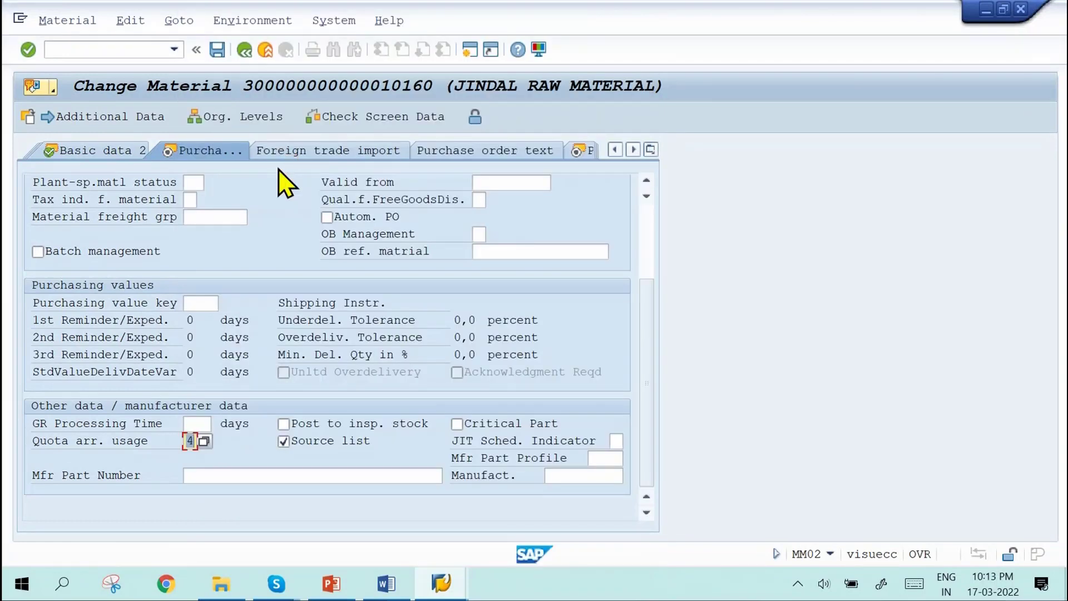
pyautogui.press('Return')
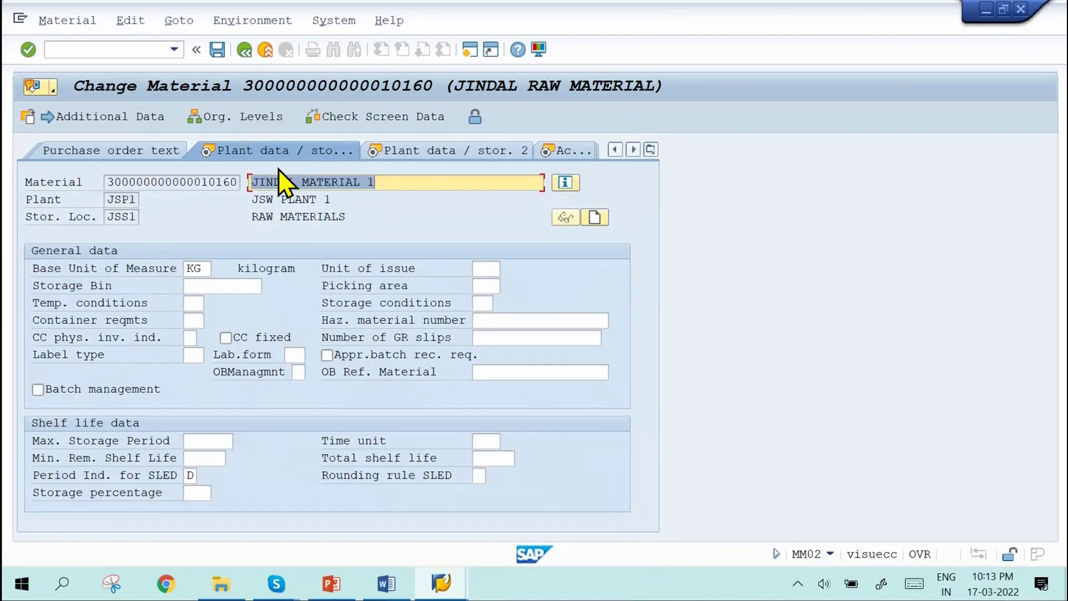
pyautogui.click(212, 50)
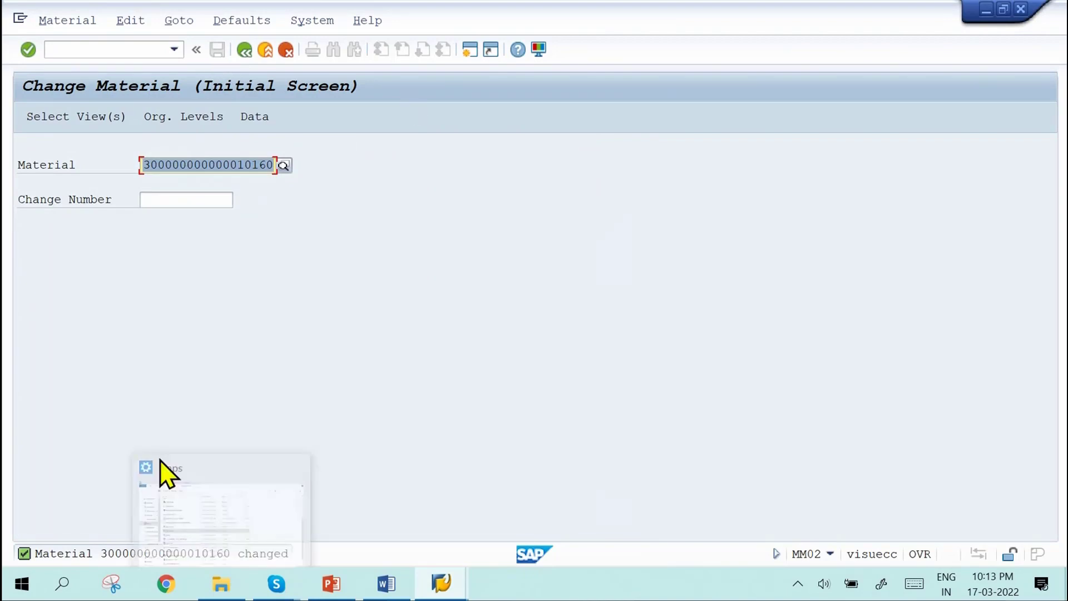
# Step: Switch to the Create Purchase Order session and restart transaction /NME21N for a new purchase order
pyautogui.moveTo(449, 594)
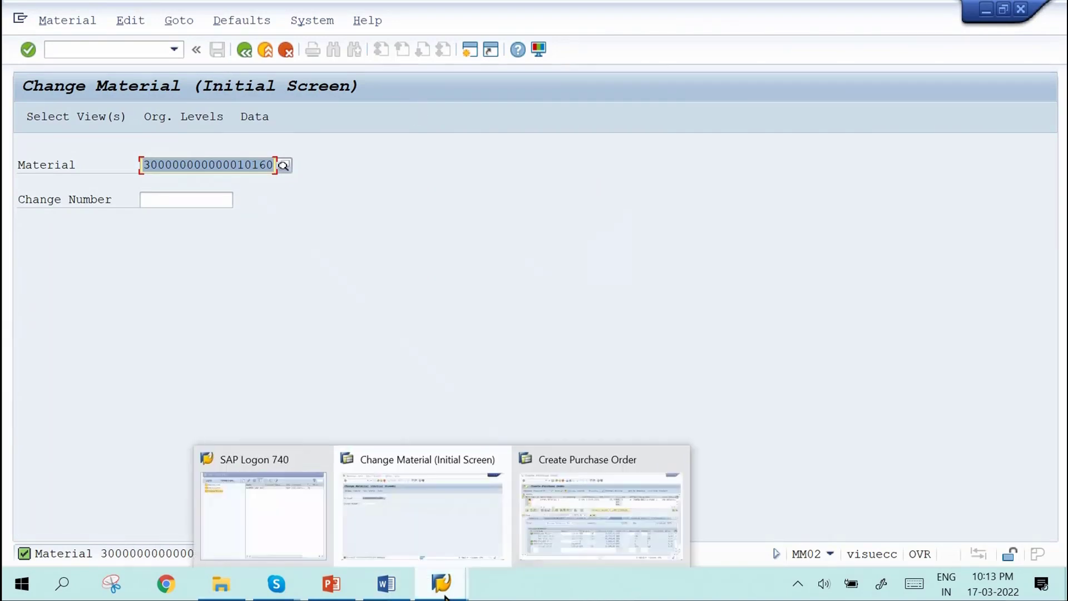
pyautogui.click(544, 554)
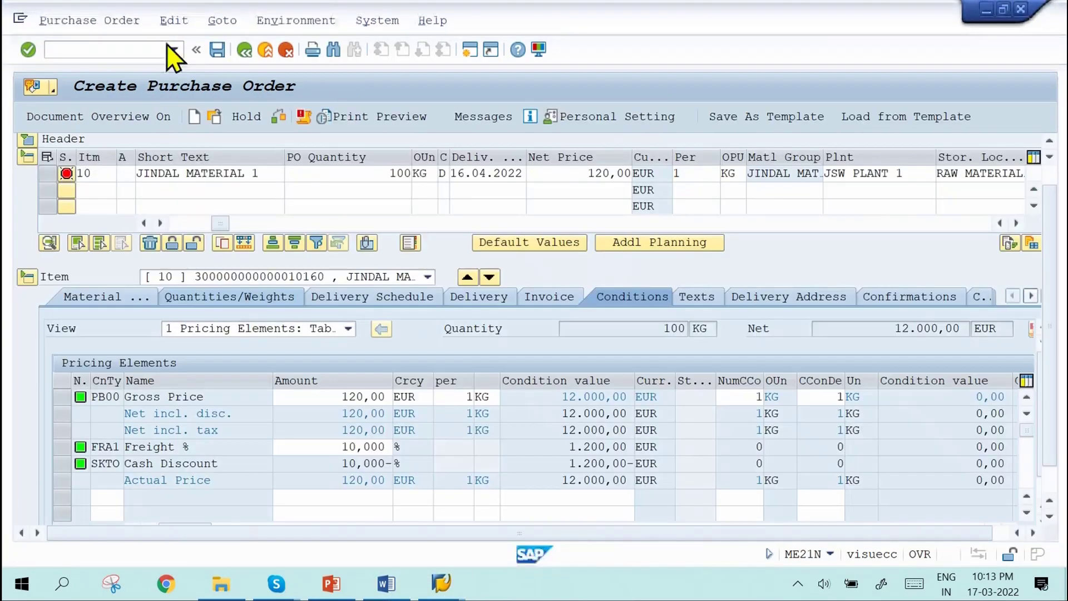
pyautogui.click(174, 49)
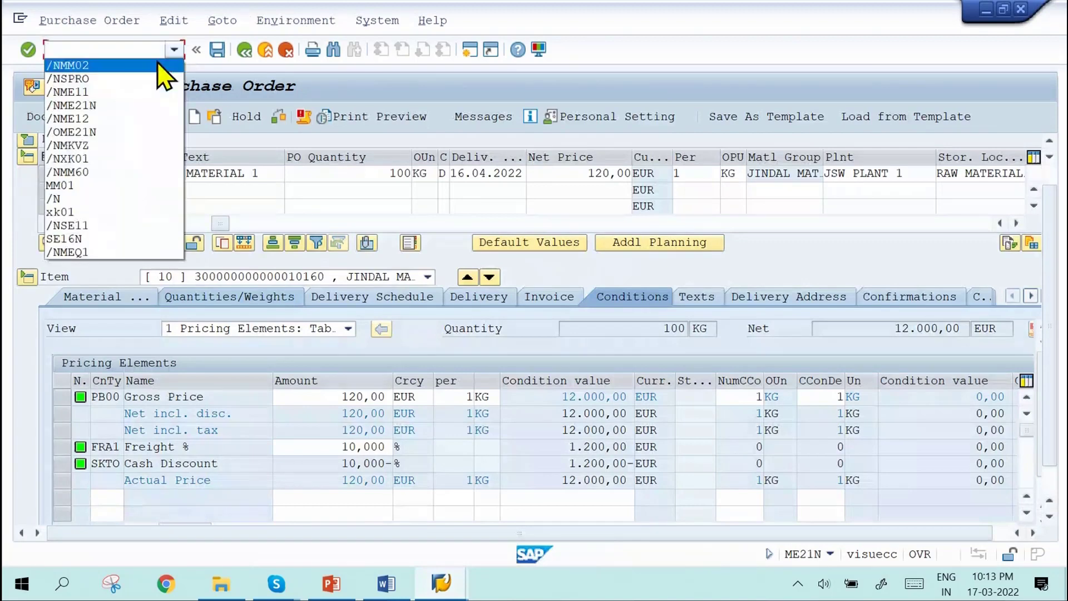
pyautogui.click(111, 106)
pyautogui.press('Return')
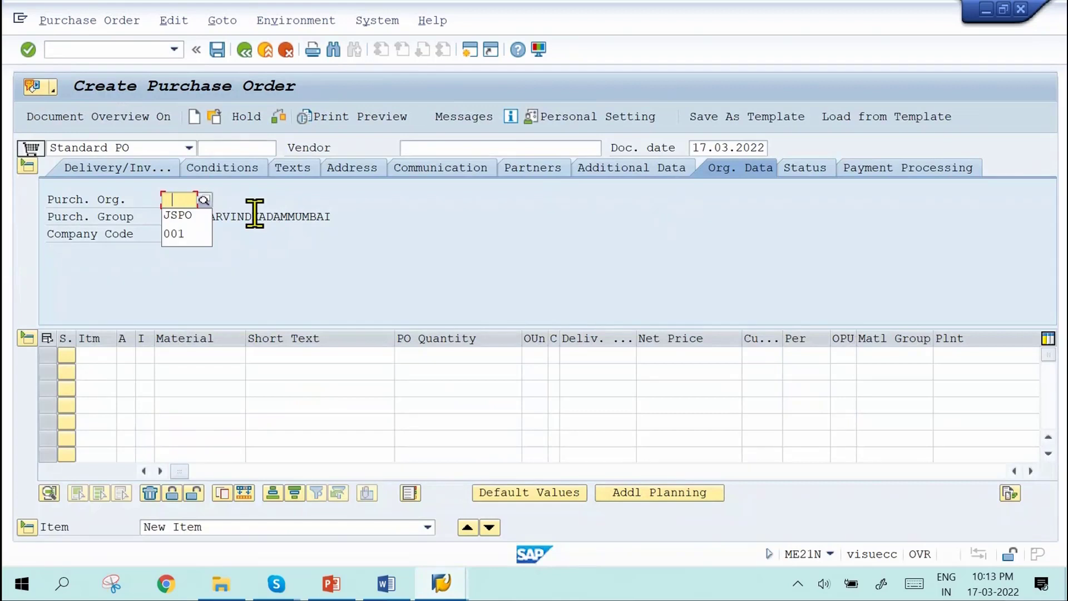
# Step: Fill the purchase order's organizational data with purchasing organization JSPO, purchasing group JS1 and company code JSWL
pyautogui.press('Down')
pyautogui.press('Return')
pyautogui.press('Tab')
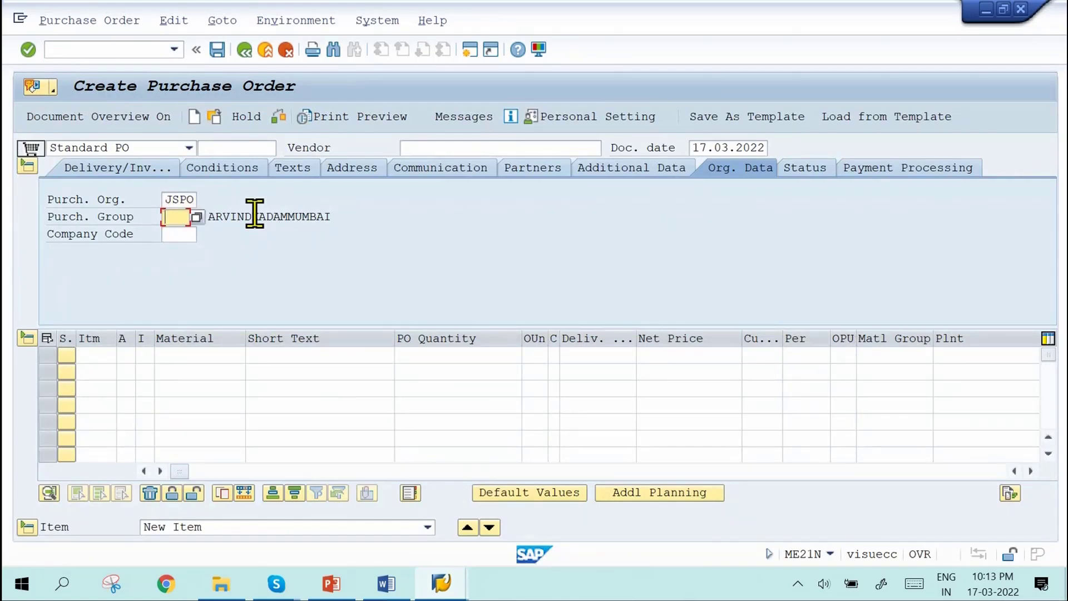
pyautogui.press('Down')
pyautogui.press('Return')
pyautogui.press('Tab')
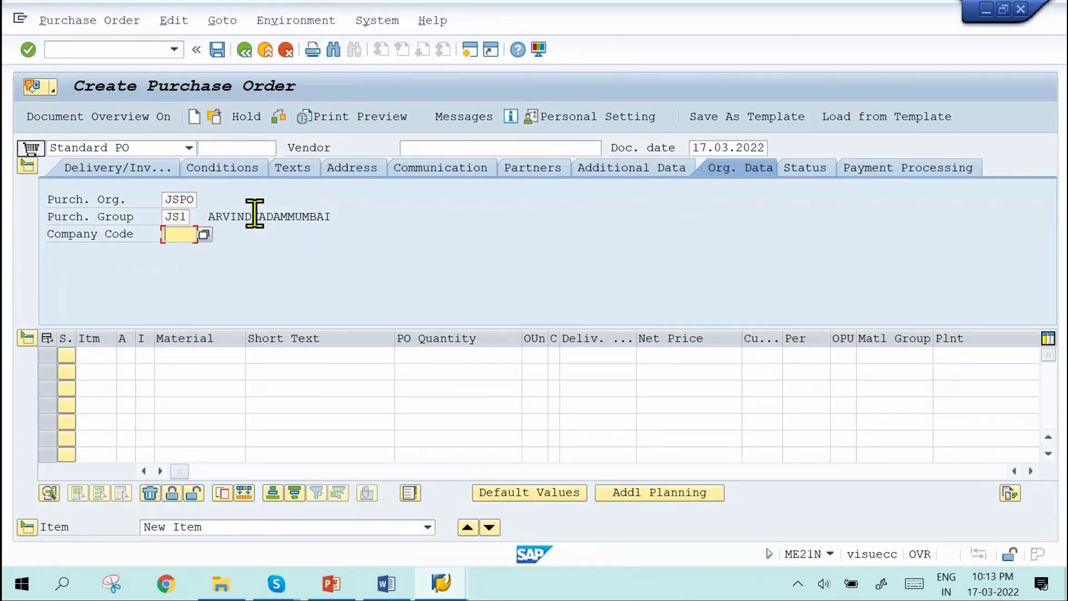
pyautogui.press('Down')
pyautogui.press('Return')
pyautogui.click(476, 148)
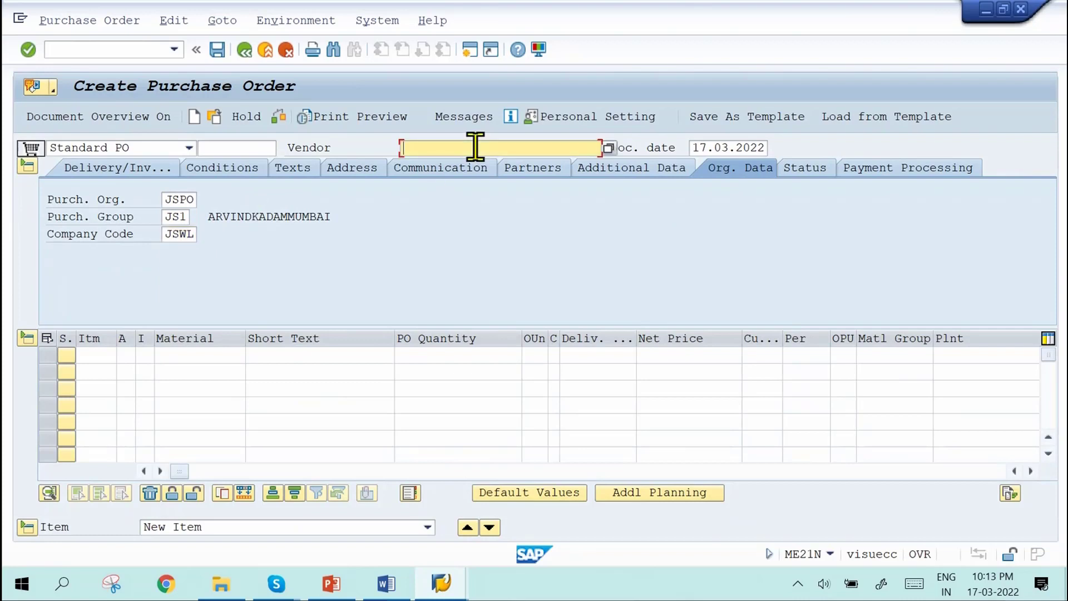
pyautogui.press('Down')
pyautogui.press('Return')
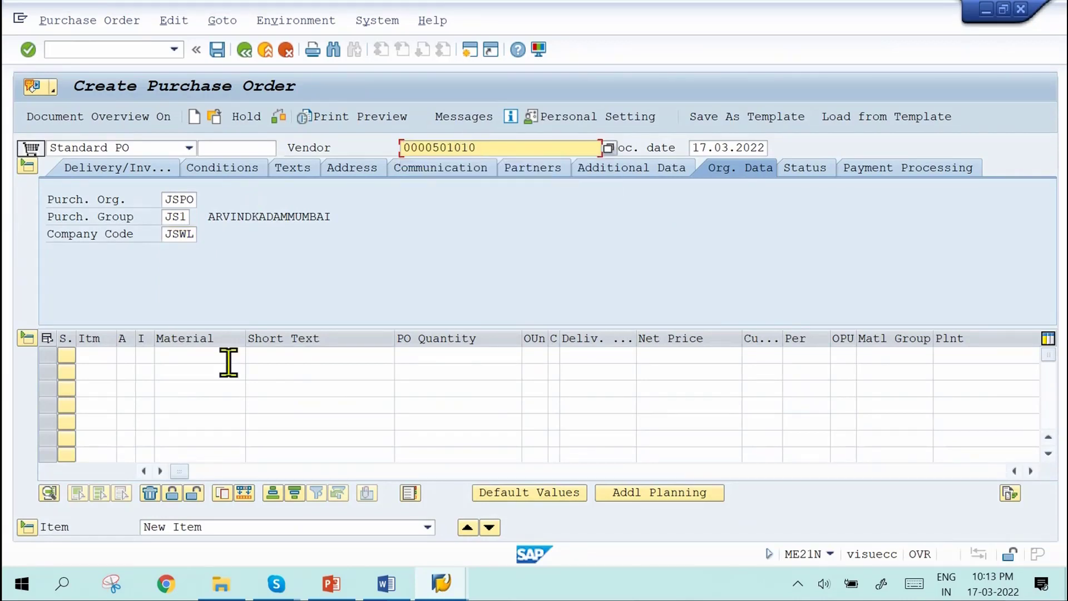
pyautogui.click(190, 354)
pyautogui.press('Down')
pyautogui.press('Return')
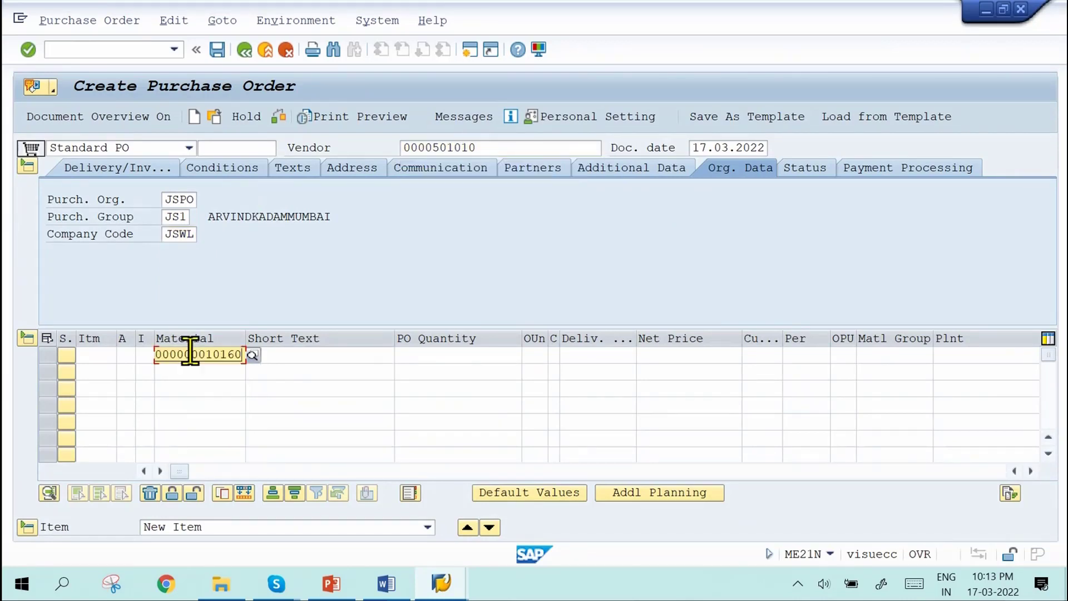
pyautogui.press('Tab')
pyautogui.press('Tab')
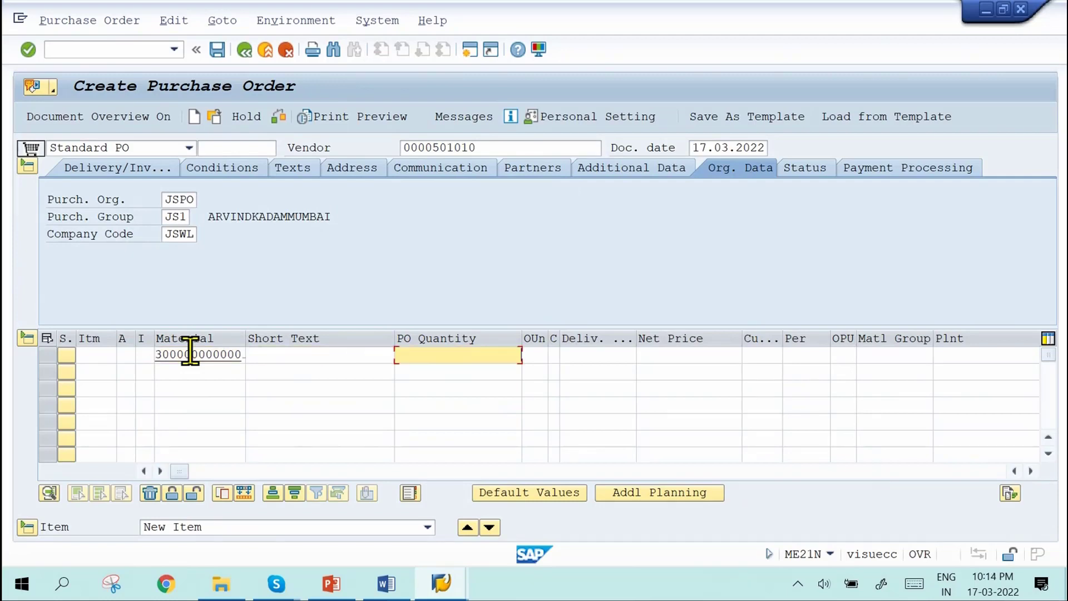
pyautogui.write('100')
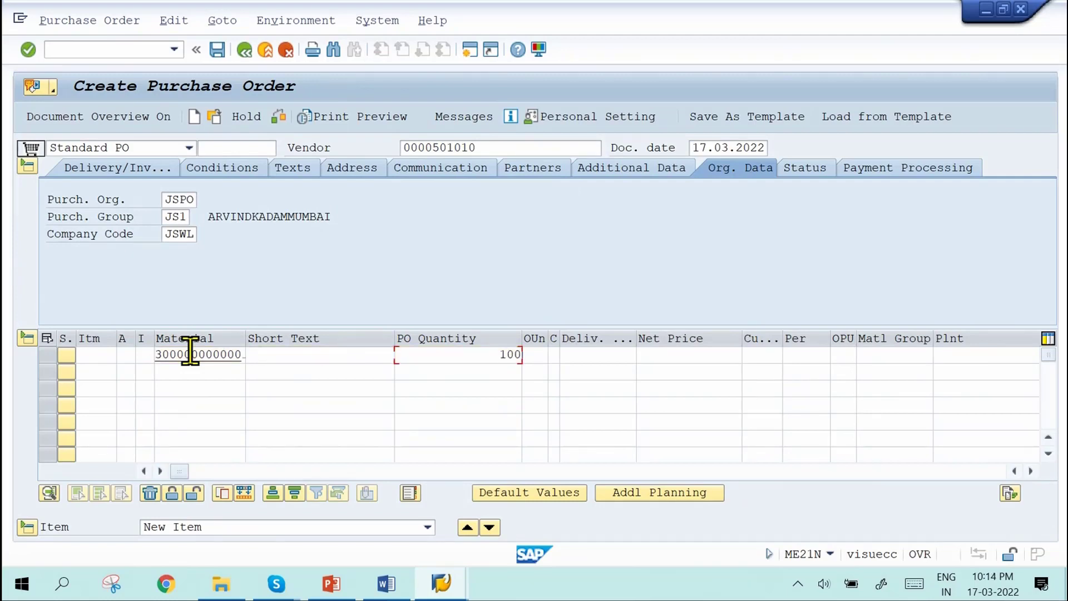
# Step: Set the first purchase order item's plant to JSP1 and storage location to JSS1
pyautogui.press('Tab')
pyautogui.press('Tab')
pyautogui.press('Tab')
pyautogui.press('Tab')
pyautogui.press('Tab')
pyautogui.press('Tab')
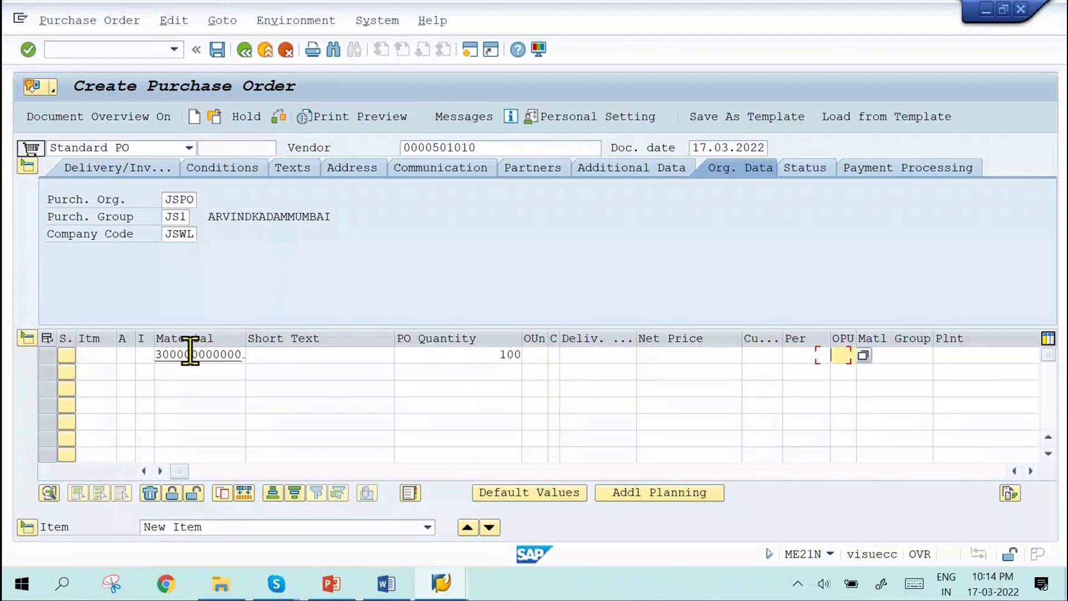
pyautogui.press('Tab')
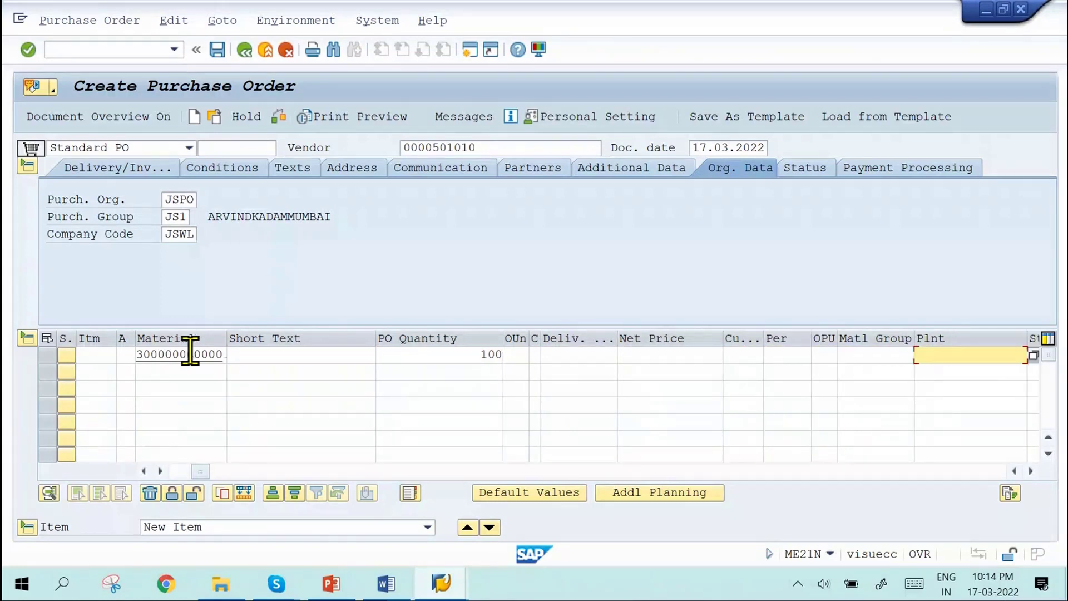
pyautogui.write('JSP1')
pyautogui.press('Tab')
pyautogui.press('Down')
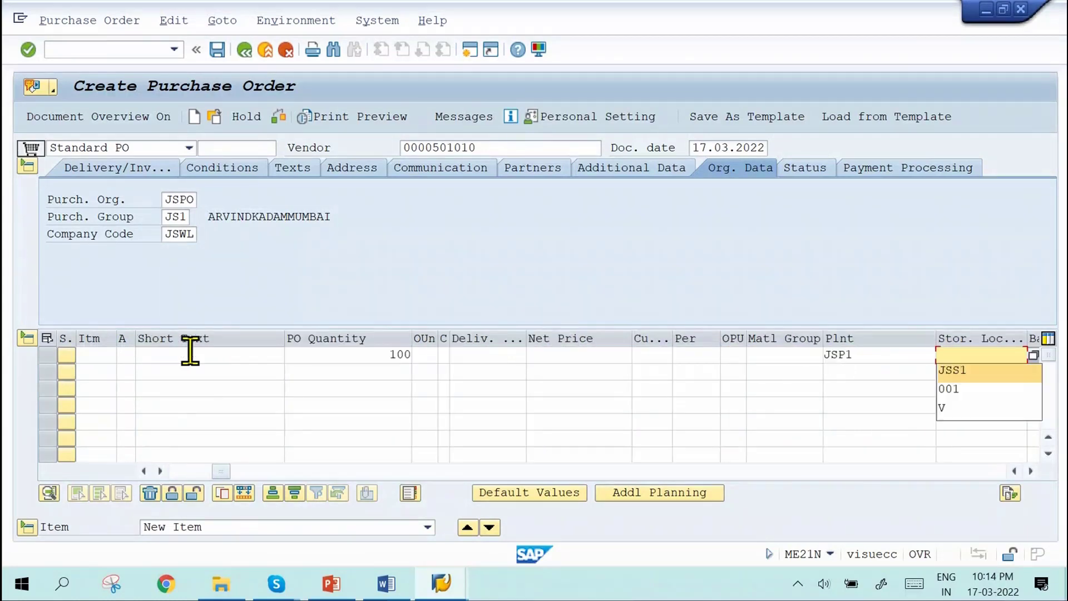
pyautogui.press('Return')
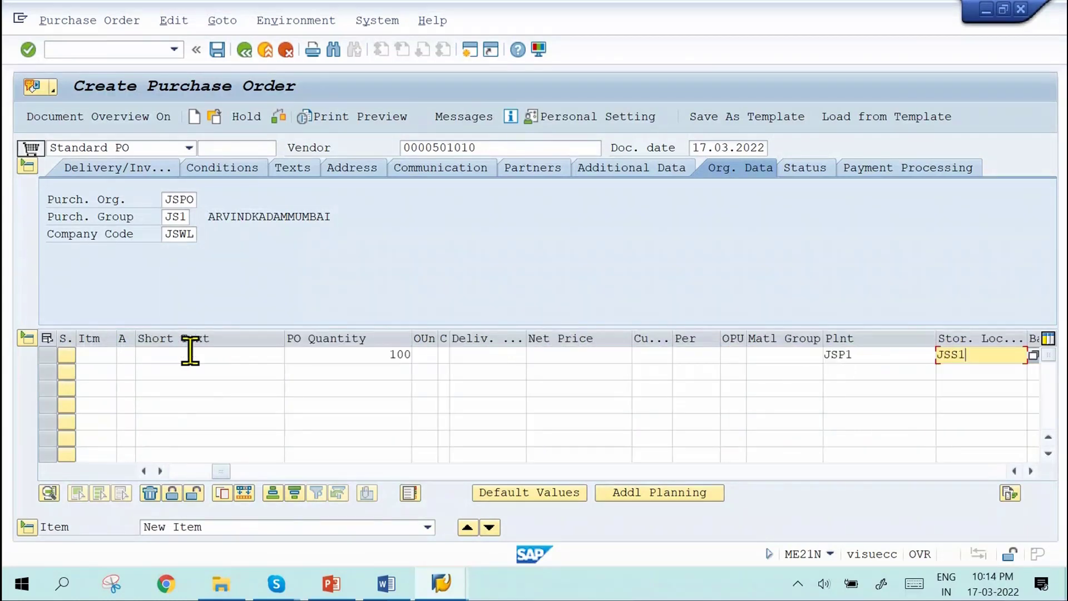
pyautogui.press('Return')
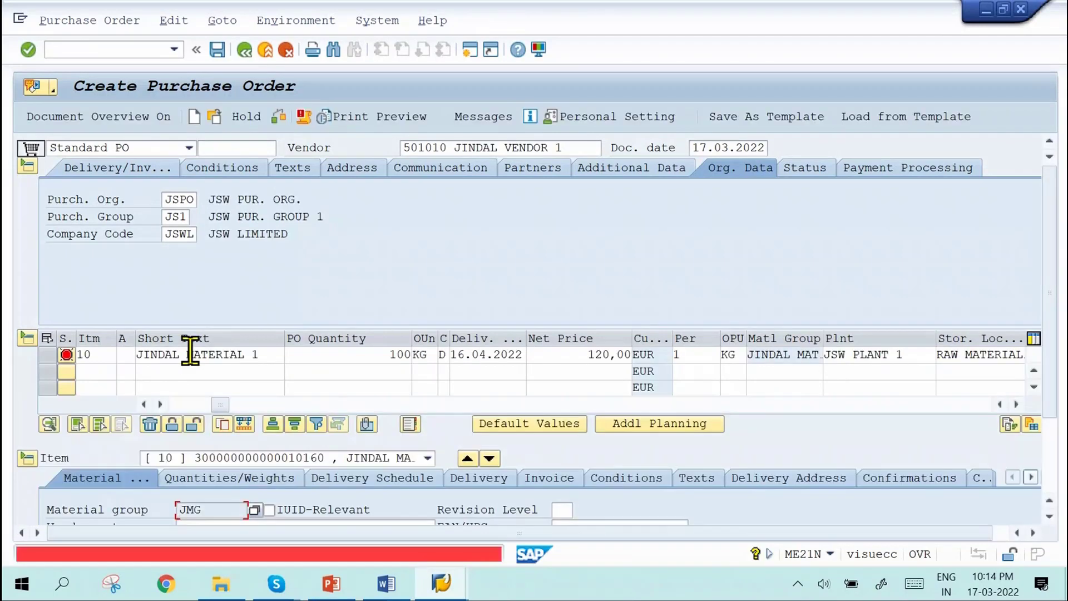
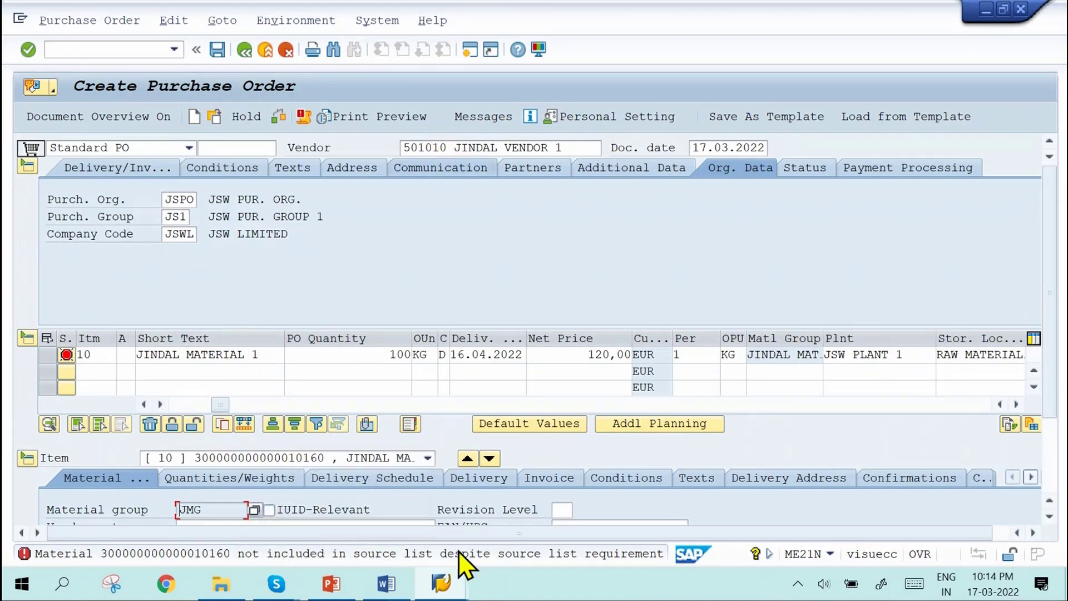
pyautogui.moveTo(438, 580)
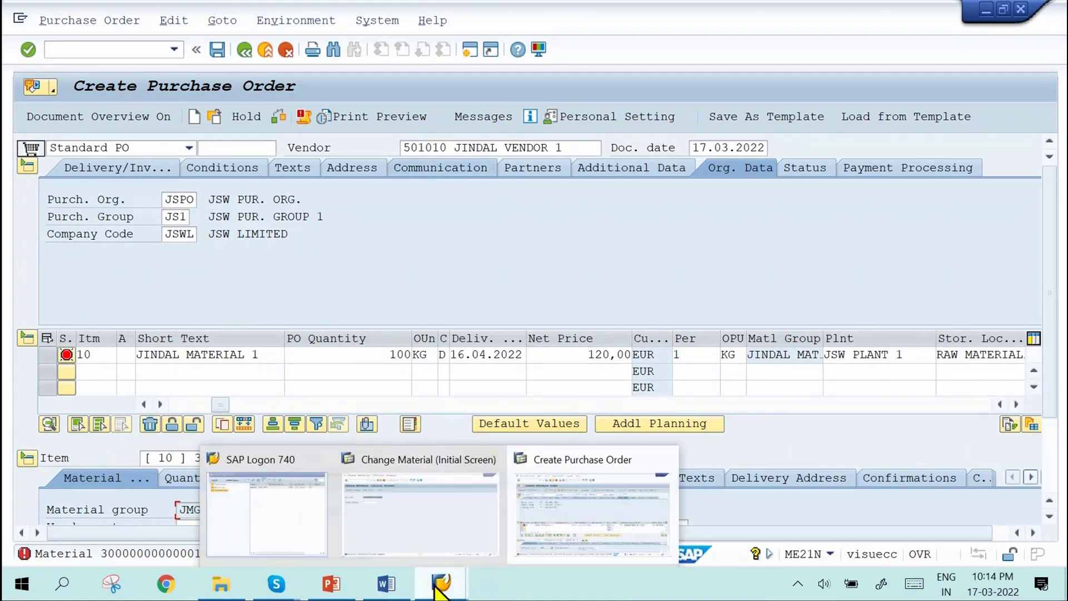
pyautogui.click(436, 545)
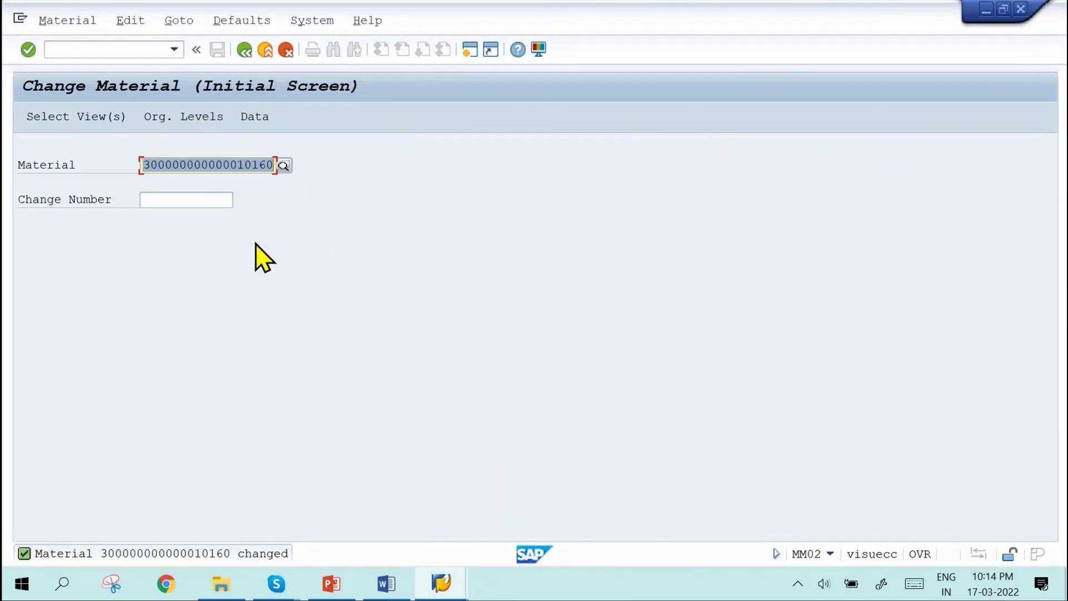
pyautogui.press('Return')
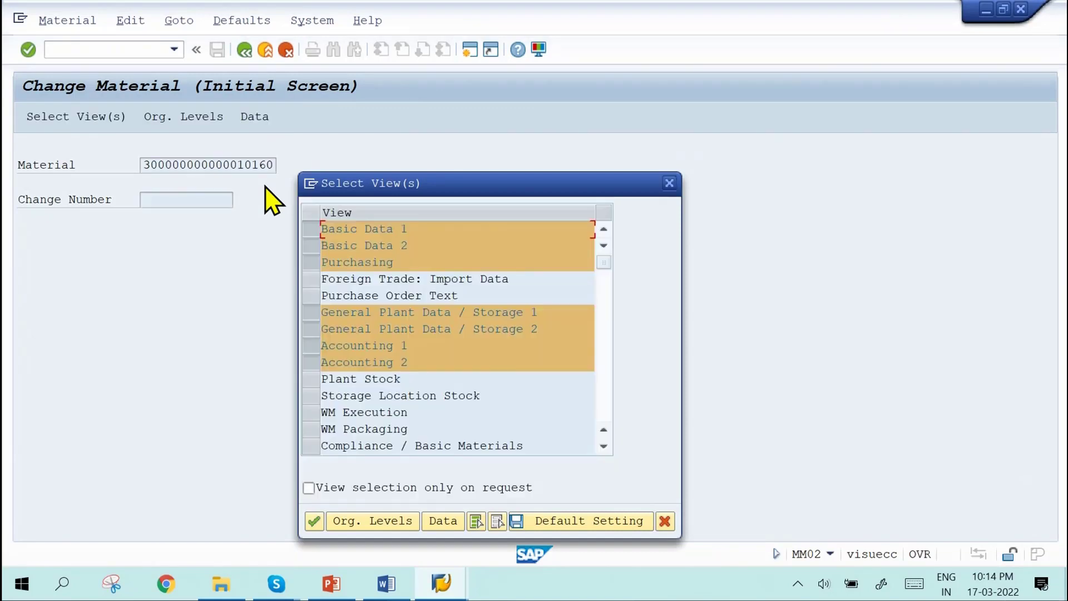
pyautogui.press('Return')
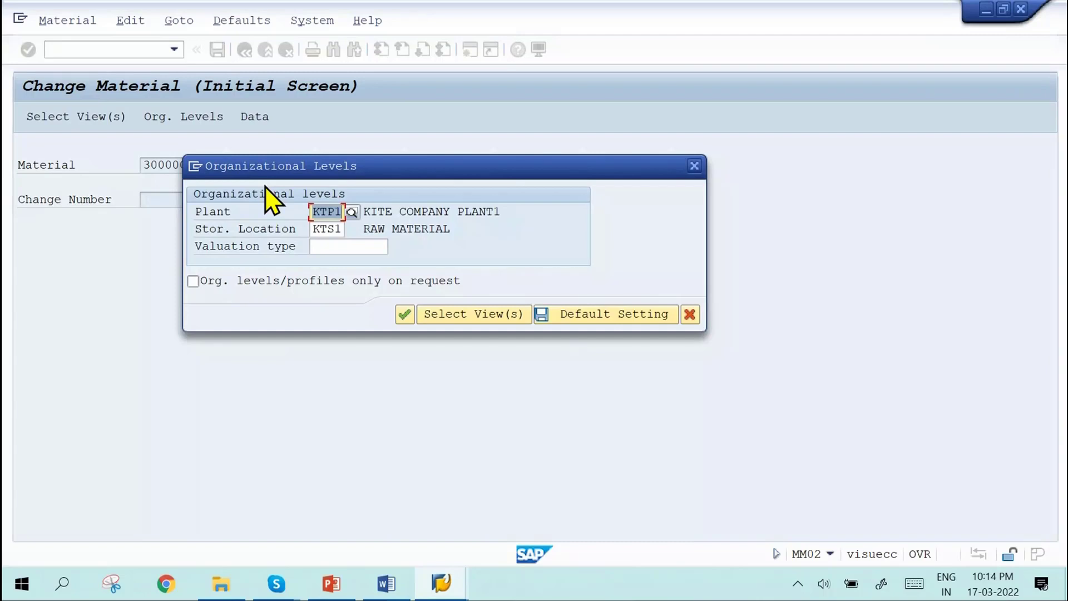
pyautogui.press('Return')
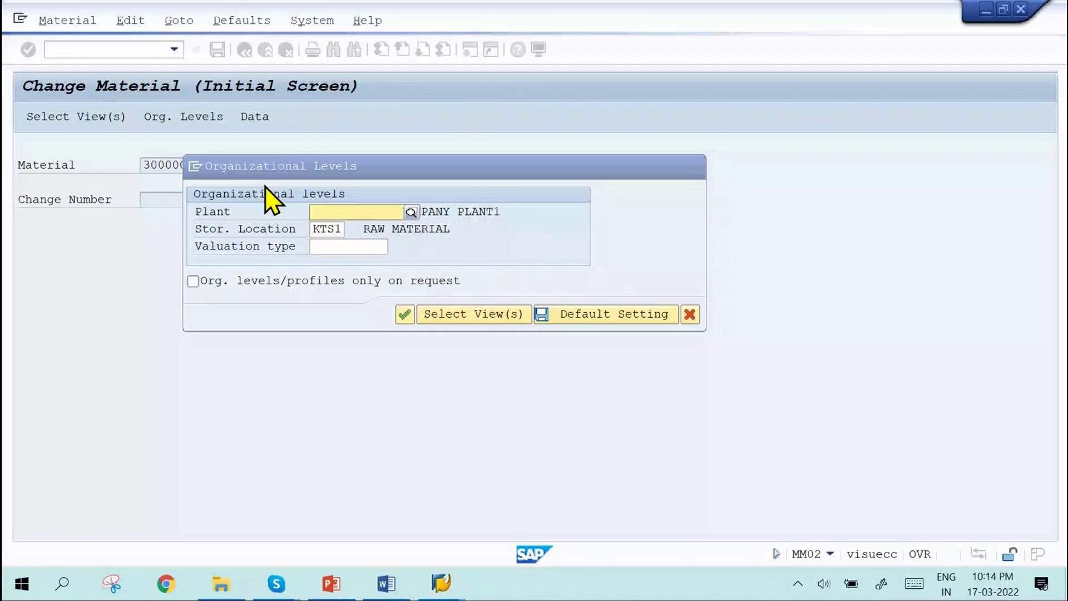
pyautogui.press('Return')
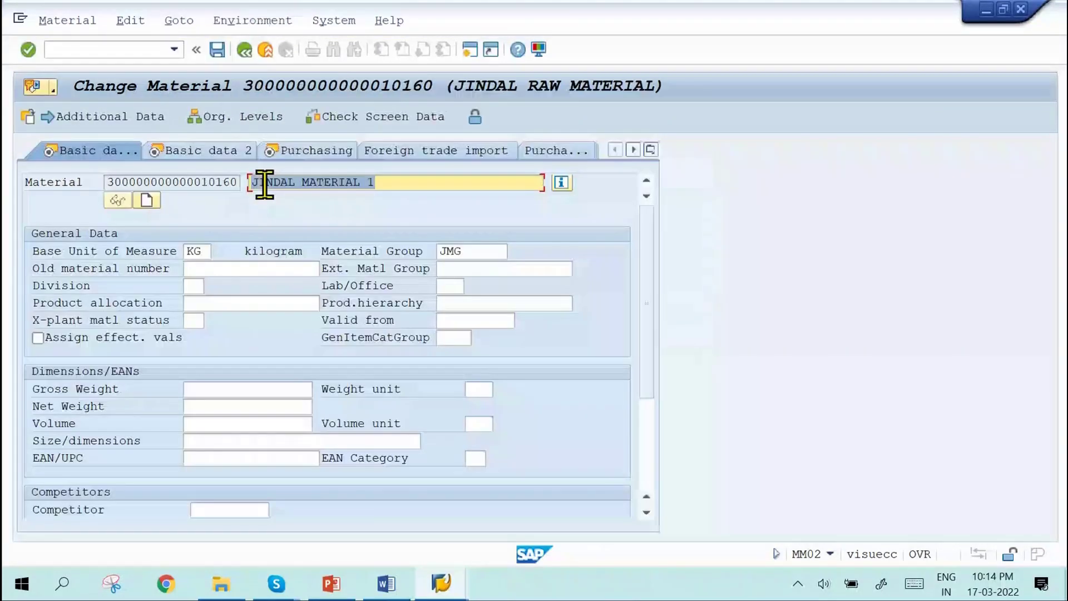
pyautogui.press('Return')
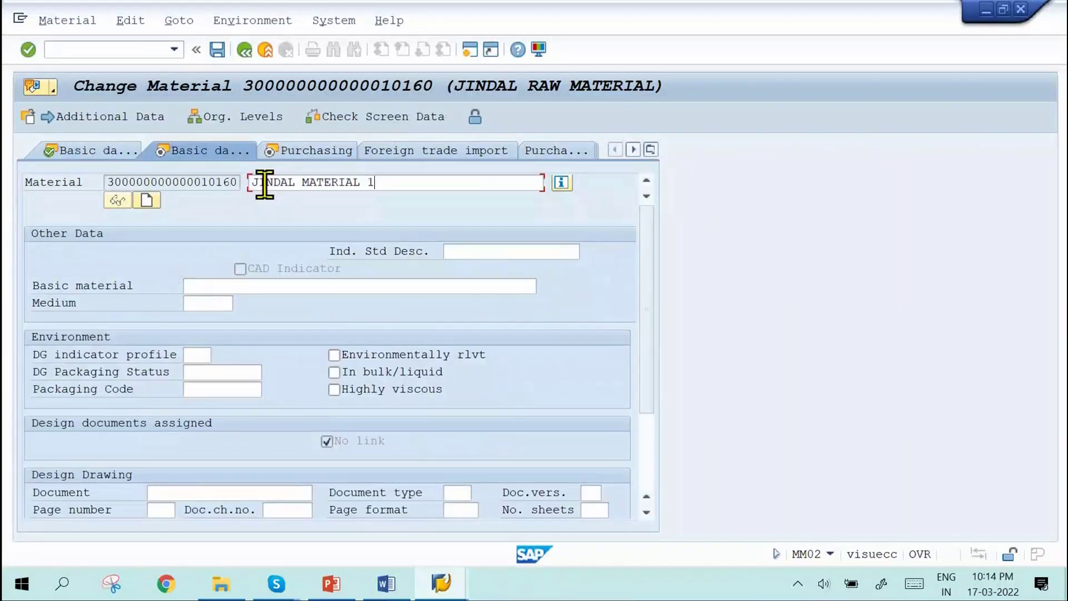
pyautogui.press('Return')
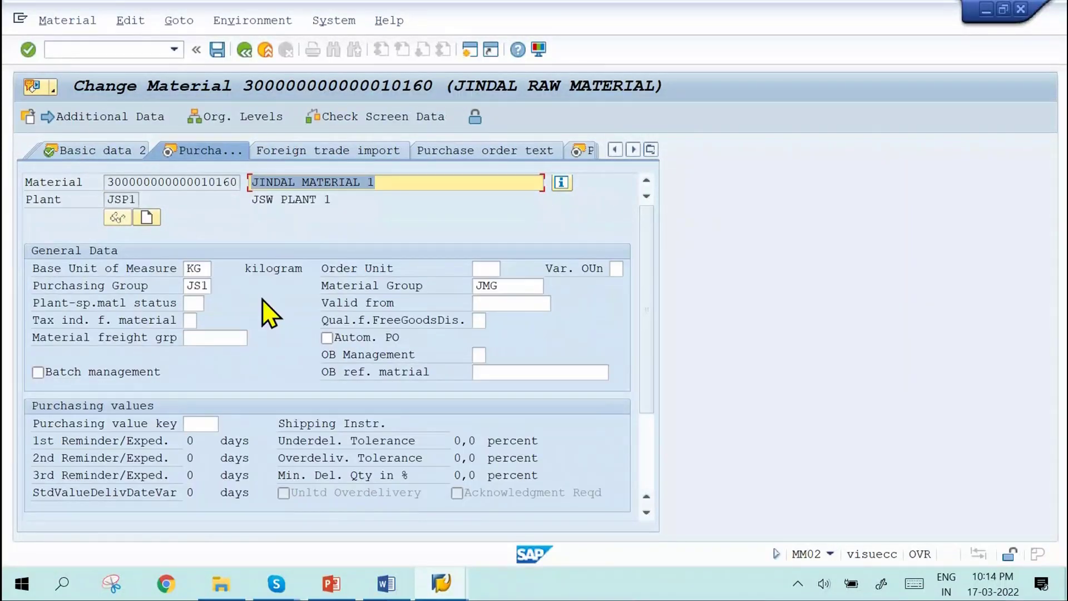
pyautogui.scroll(-3, 262, 301)
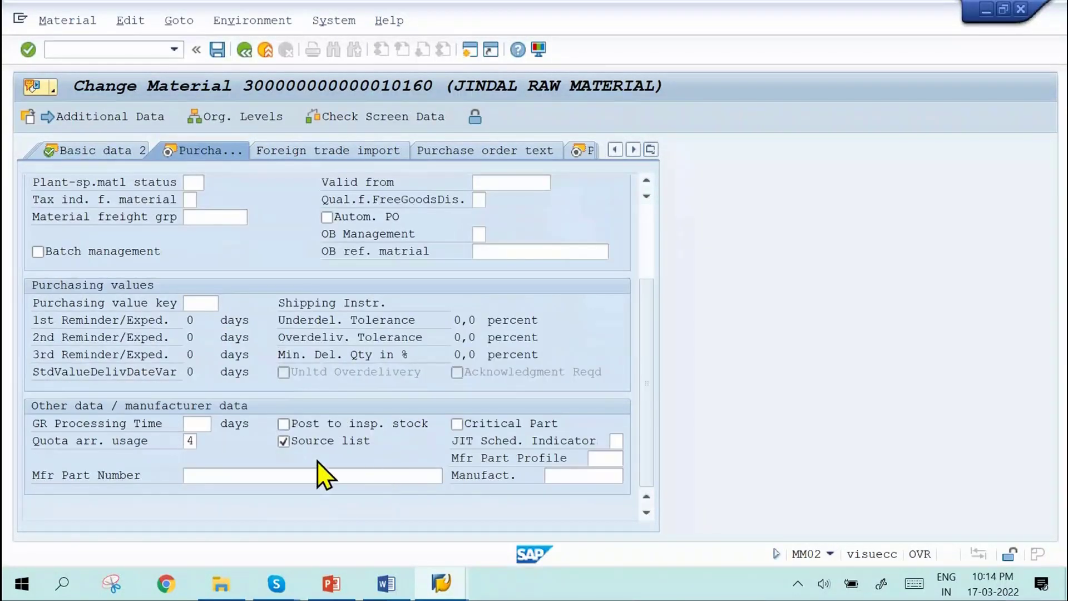
pyautogui.click(217, 50)
# Step: Switch to the 10.00 Batch Data document in Word and place the cursor in the first material's SL cell
pyautogui.moveTo(440, 590)
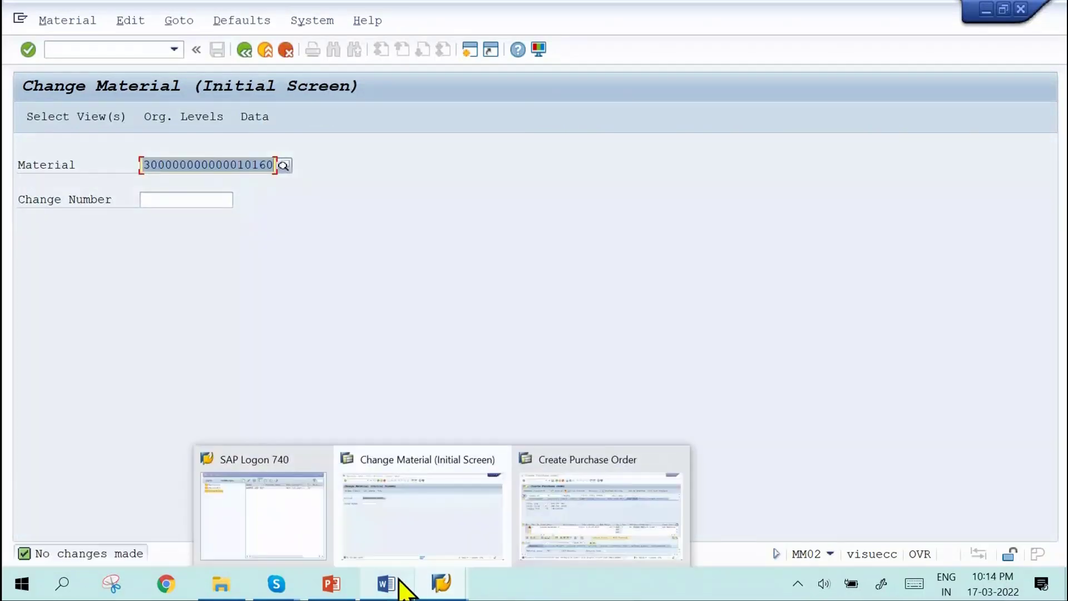
pyautogui.moveTo(395, 584)
pyautogui.click(388, 520)
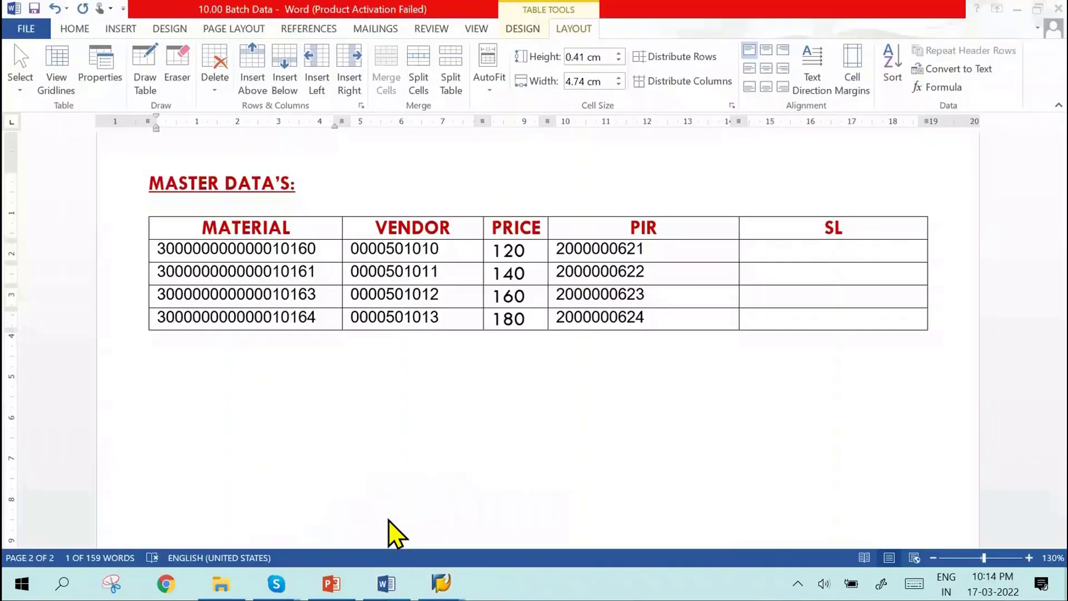
pyautogui.click(824, 256)
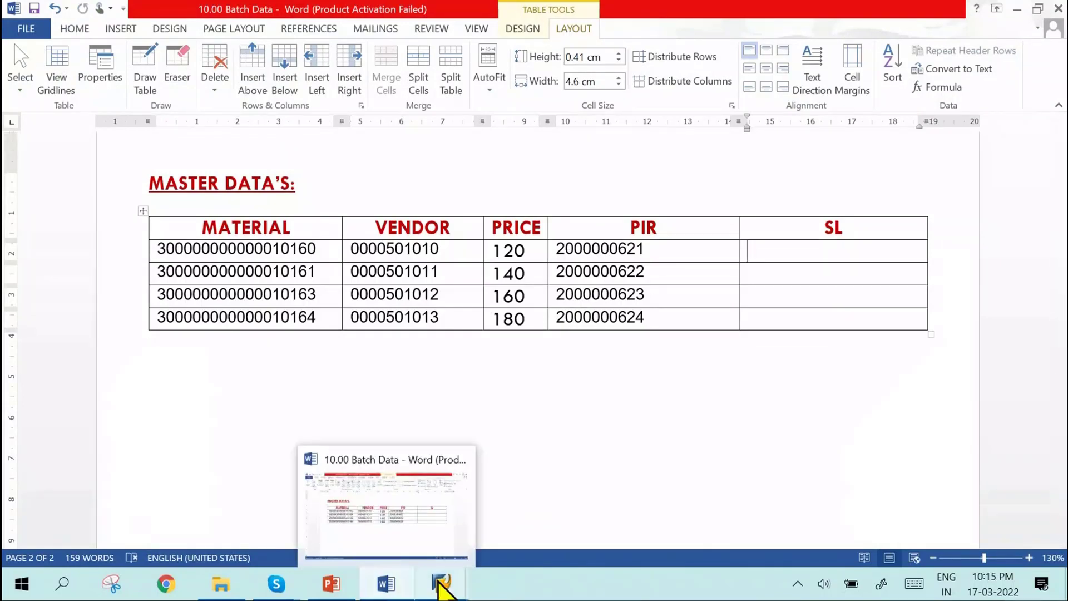
pyautogui.moveTo(440, 585)
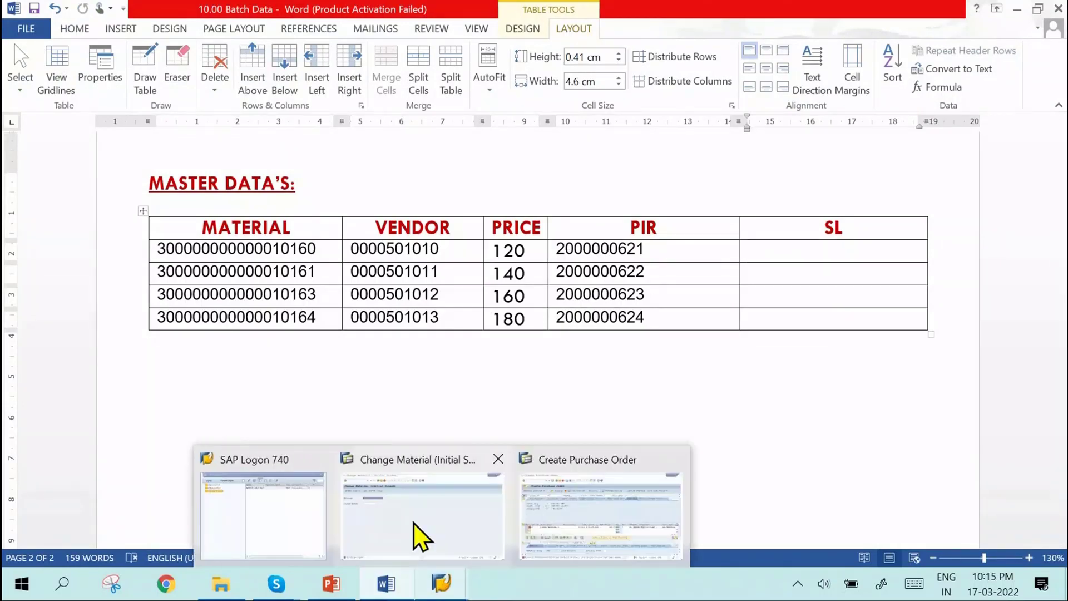
pyautogui.click(421, 537)
pyautogui.hotkey('ctrl', '/')
pyautogui.write('/NM')
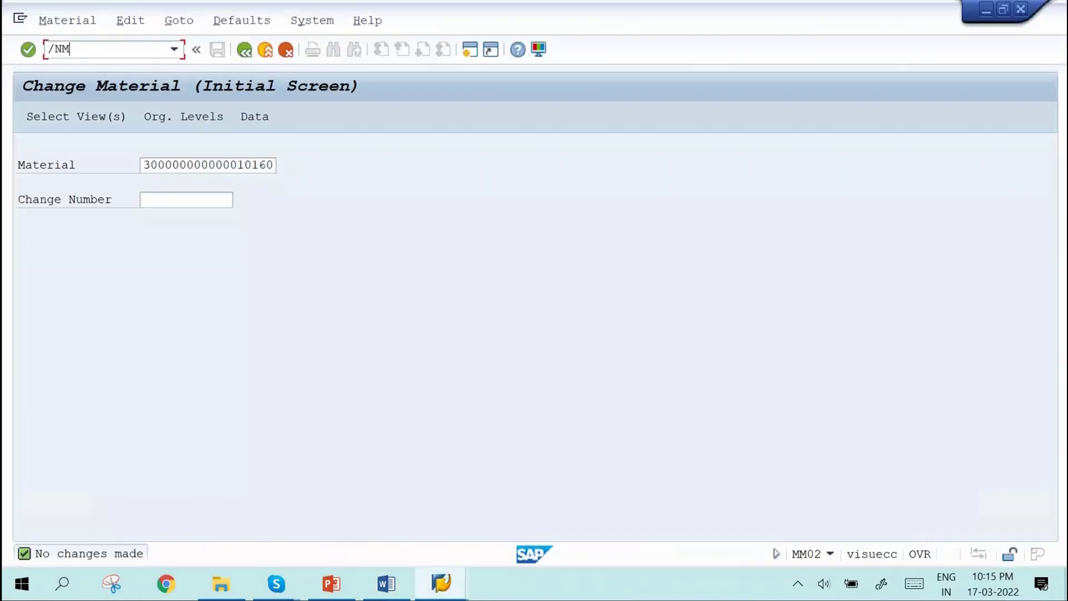
pyautogui.write('E')
pyautogui.moveTo(267, 595)
pyautogui.write('01')
pyautogui.press('Return')
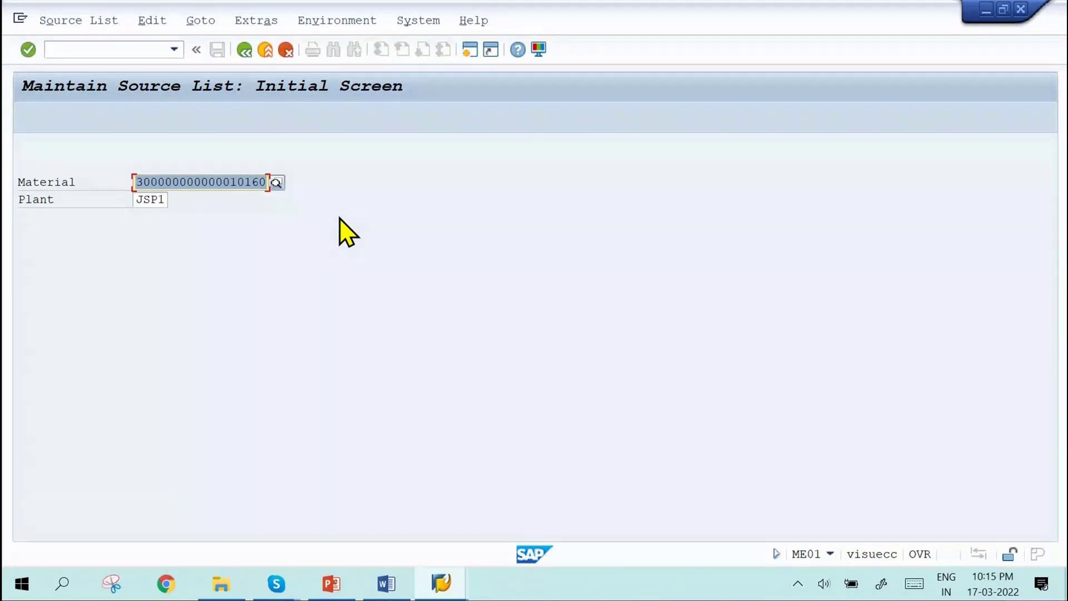
pyautogui.press('Return')
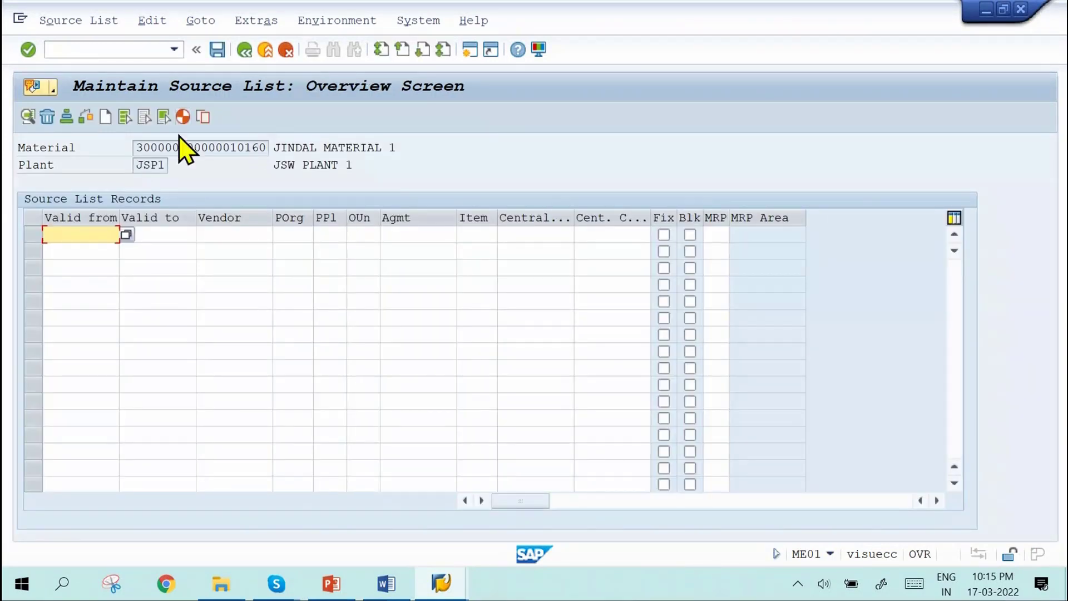
# Step: Set the first source list record's Valid from date to 17.03.2022 using the calendar
pyautogui.doubleClick(137, 148)
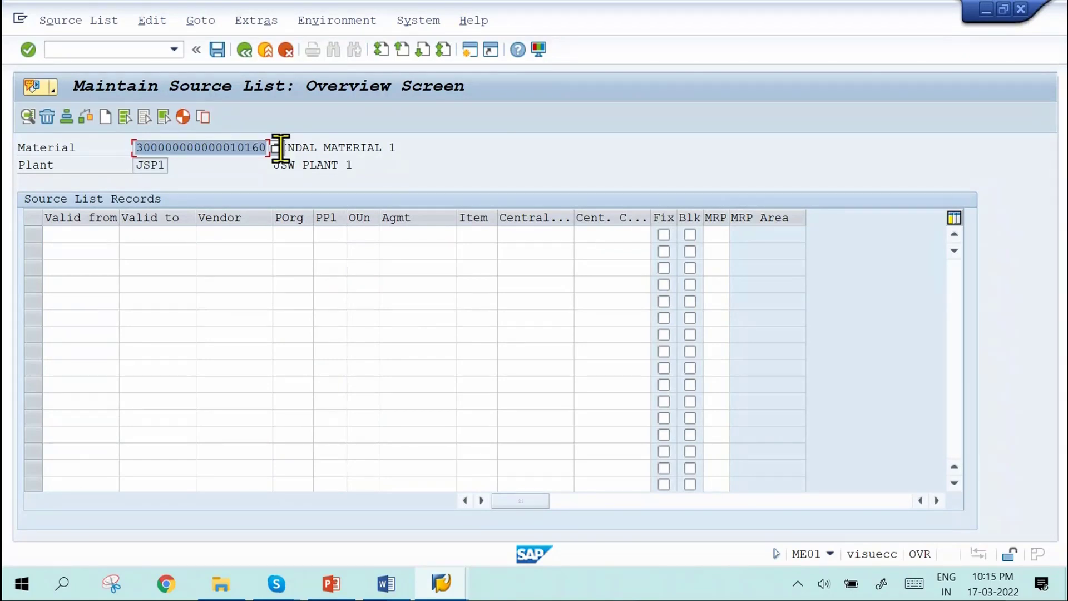
pyautogui.click(116, 235)
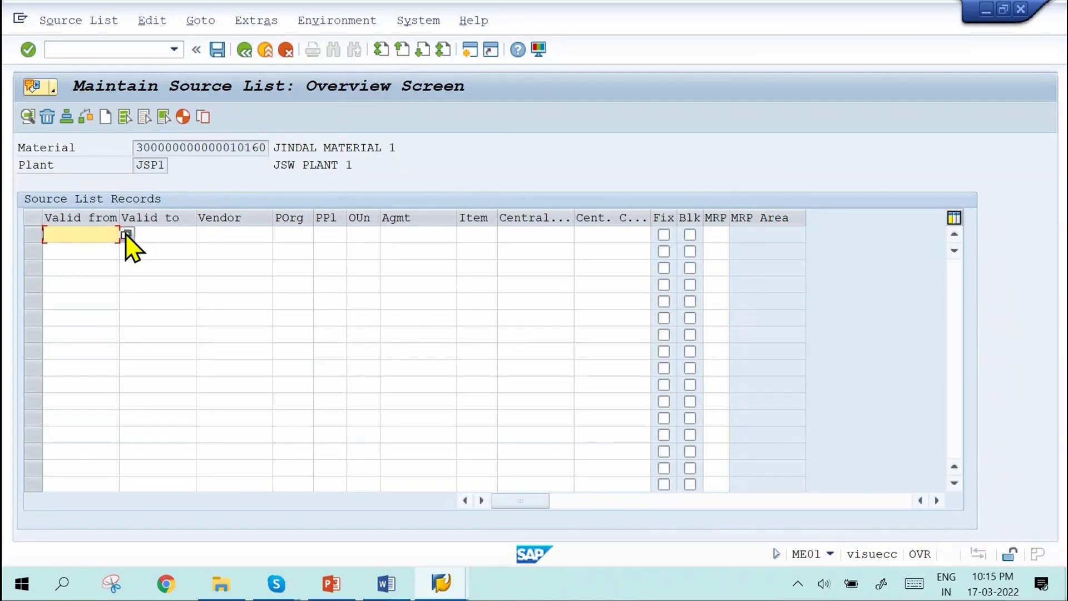
pyautogui.click(127, 234)
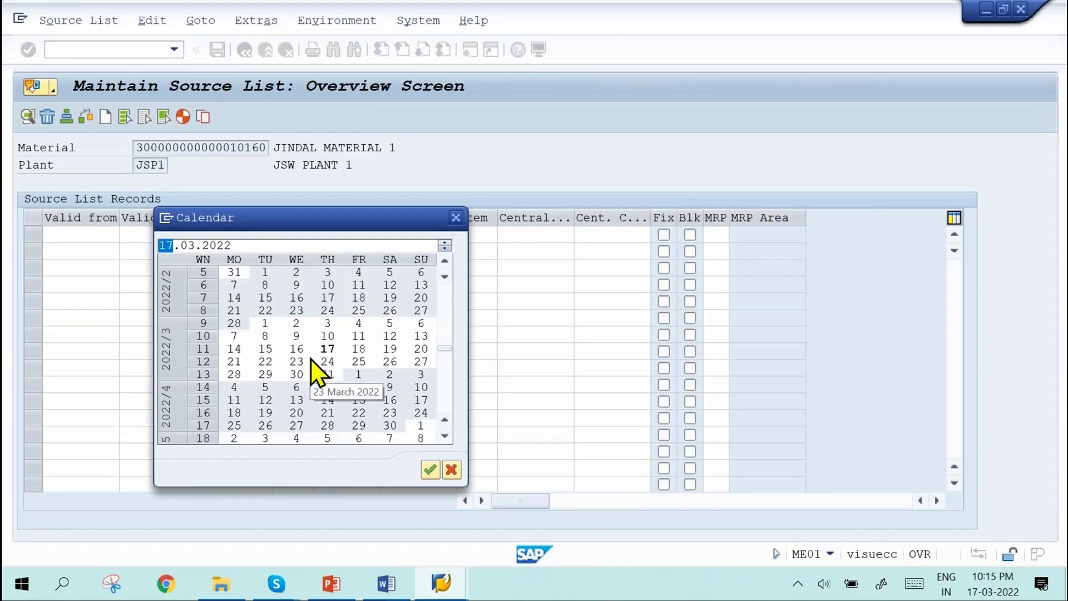
pyautogui.doubleClick(323, 352)
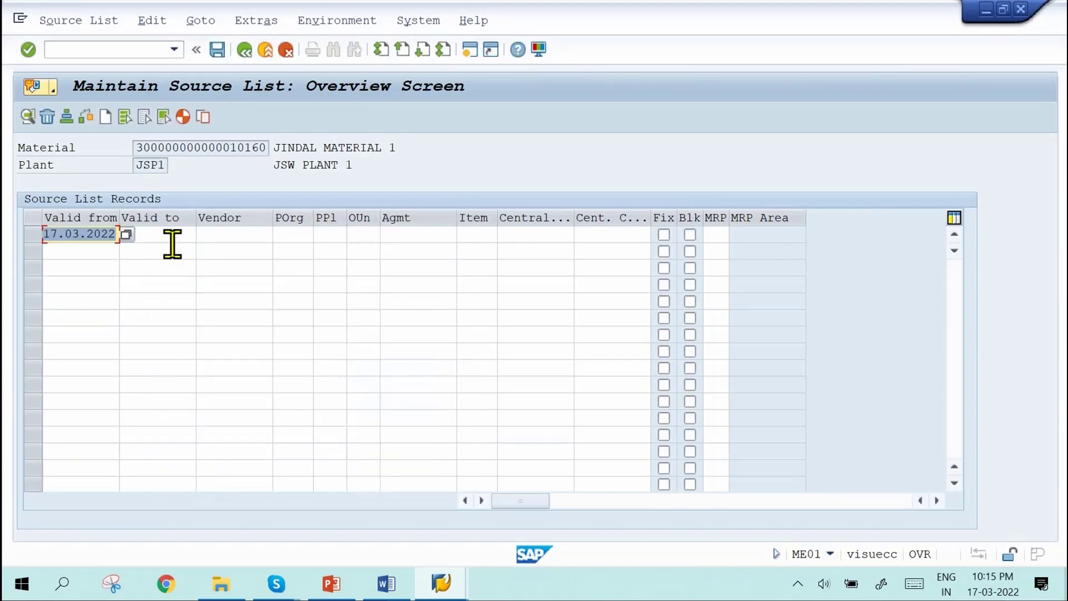
# Step: Copy the Valid from date 17.03.2022 into the second, third and fourth source list records and validate the entries
pyautogui.click(177, 235)
pyautogui.click(116, 257)
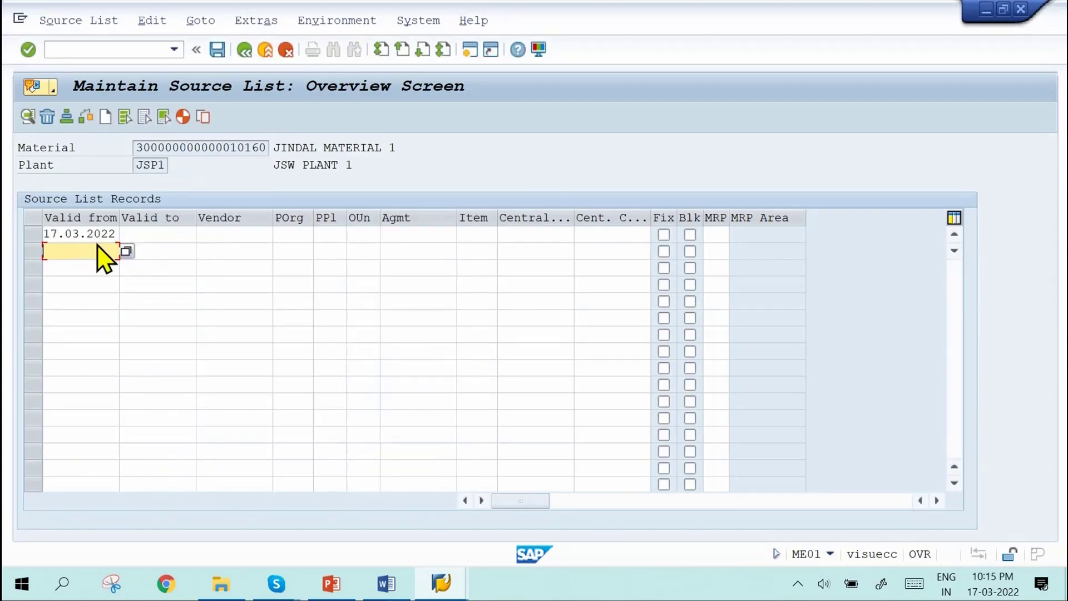
pyautogui.click(113, 234)
pyautogui.hotkey('ctrl', 'a')
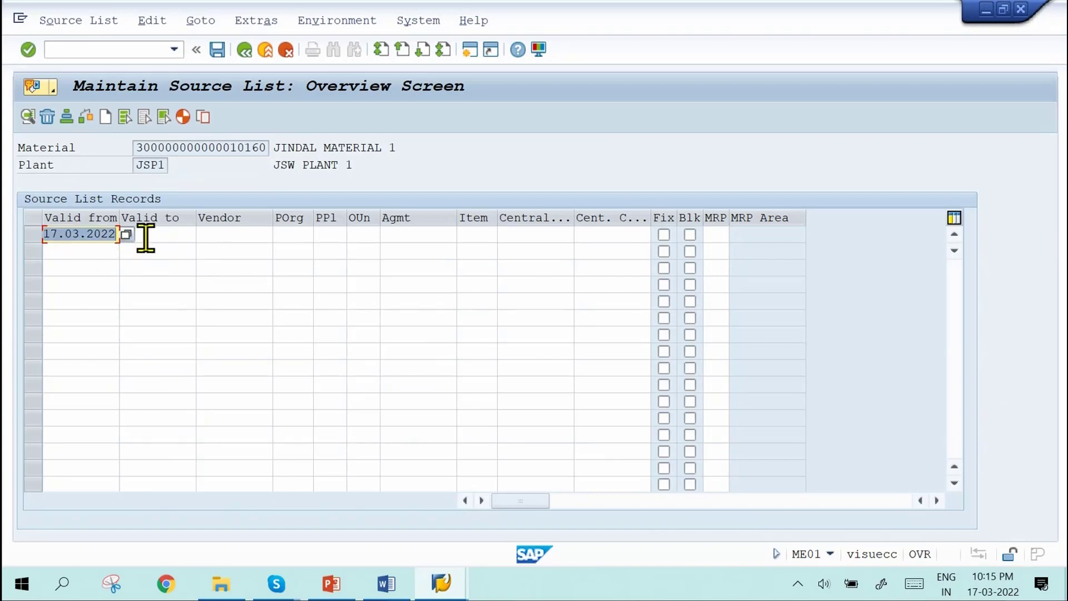
pyautogui.hotkey('ctrl', 'c')
pyautogui.click(103, 251)
pyautogui.hotkey('ctrl', 'v')
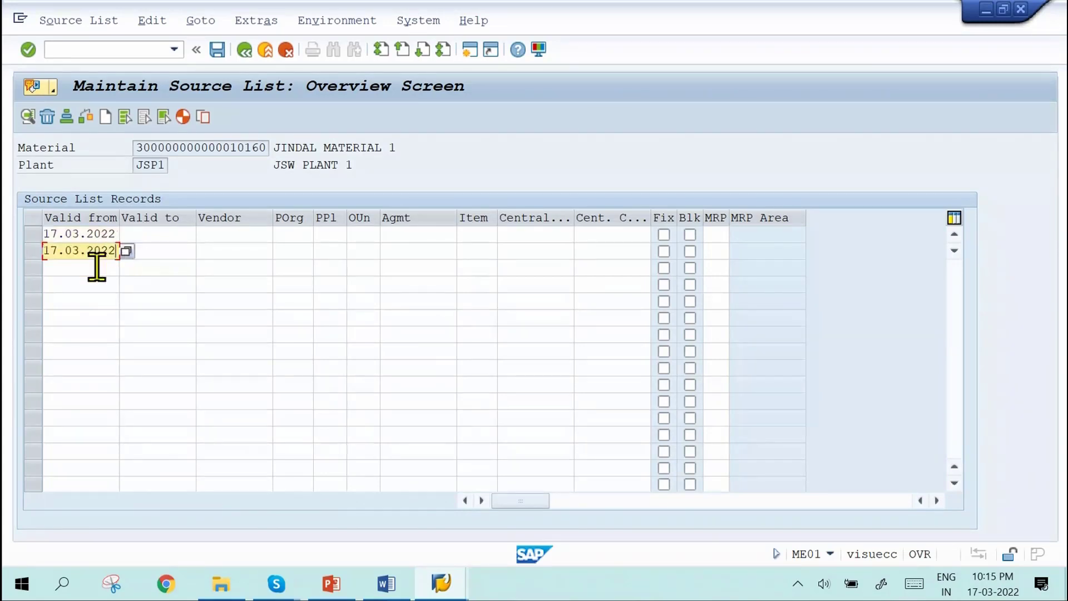
pyautogui.click(97, 267)
pyautogui.hotkey('ctrl', 'v')
pyautogui.click(79, 284)
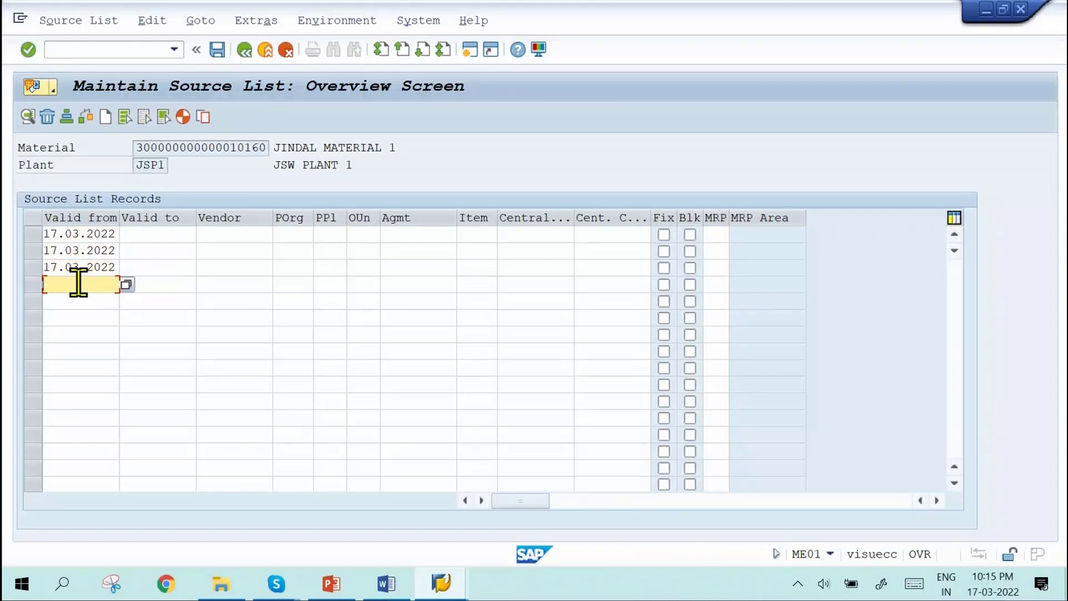
pyautogui.hotkey('ctrl', 'v')
pyautogui.press('Return')
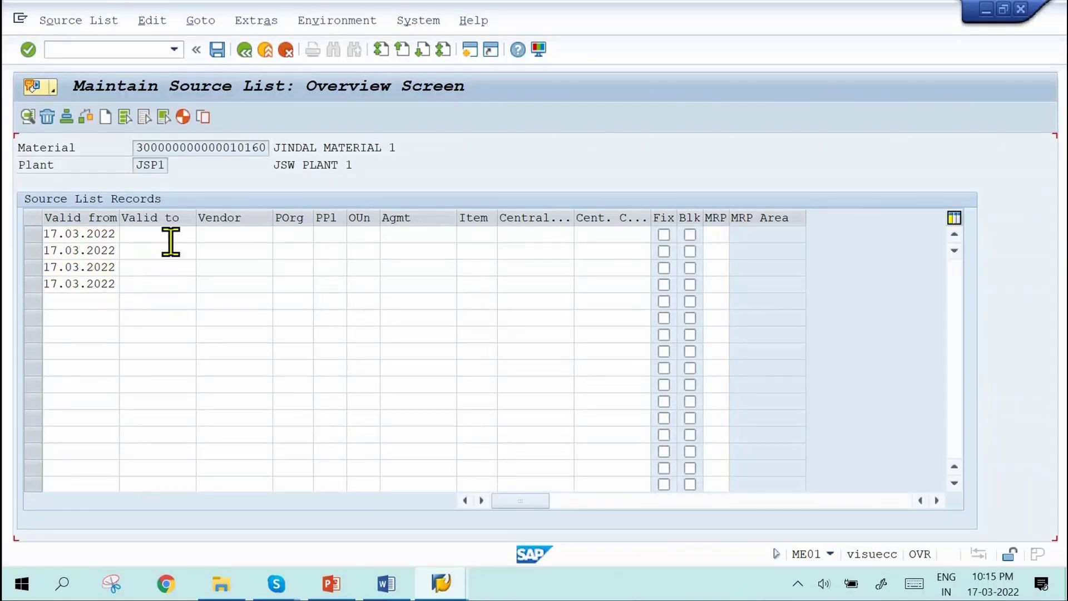
# Step: Set the first source list record's Valid to date to 30.06.2022 using the calendar
pyautogui.click(171, 234)
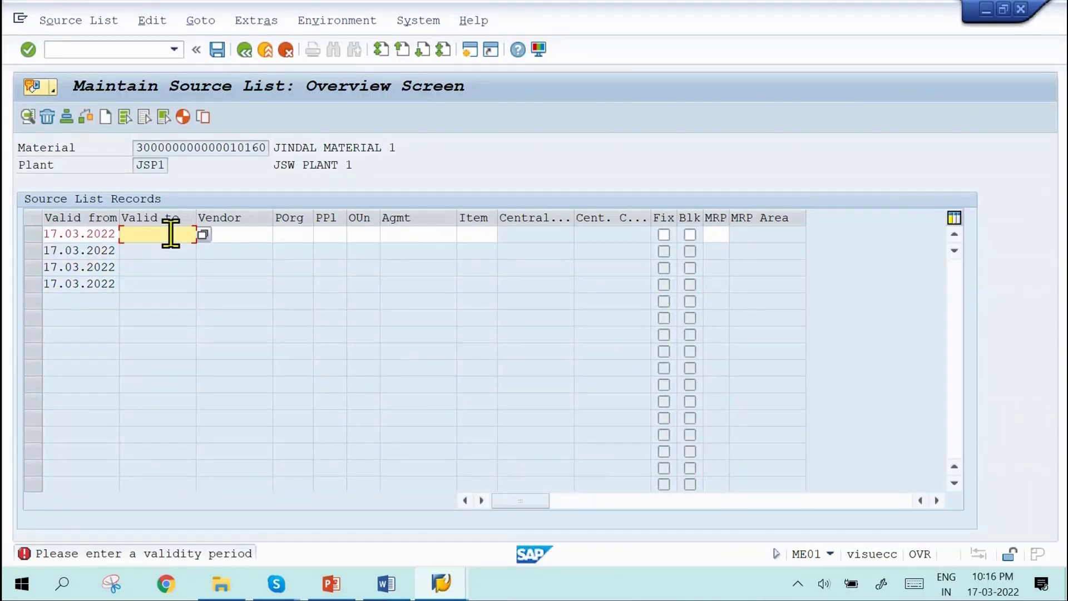
pyautogui.press('F4')
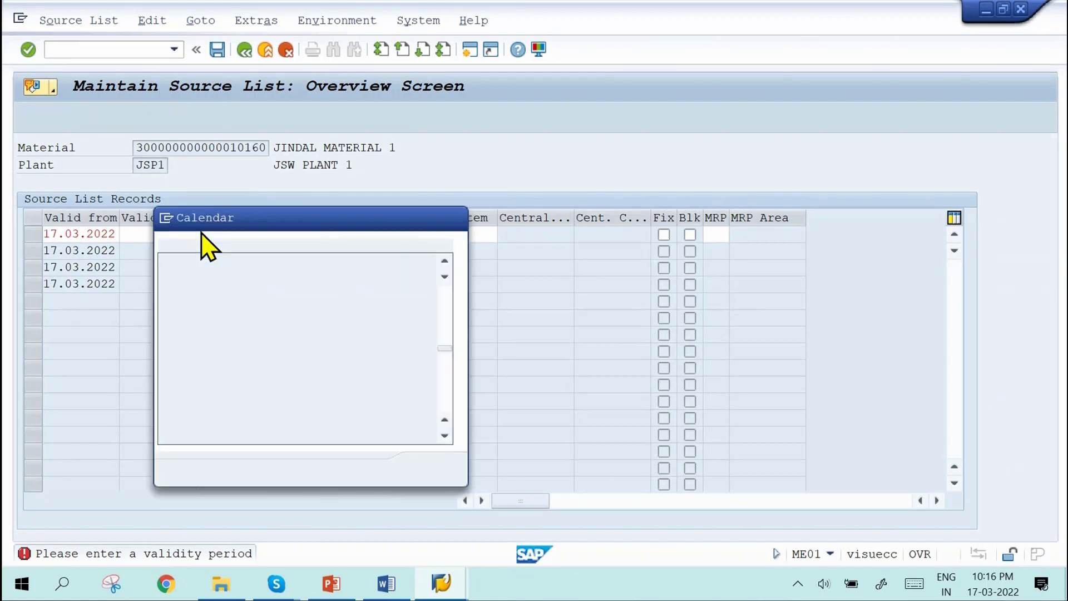
pyautogui.scroll(-3, 453, 358)
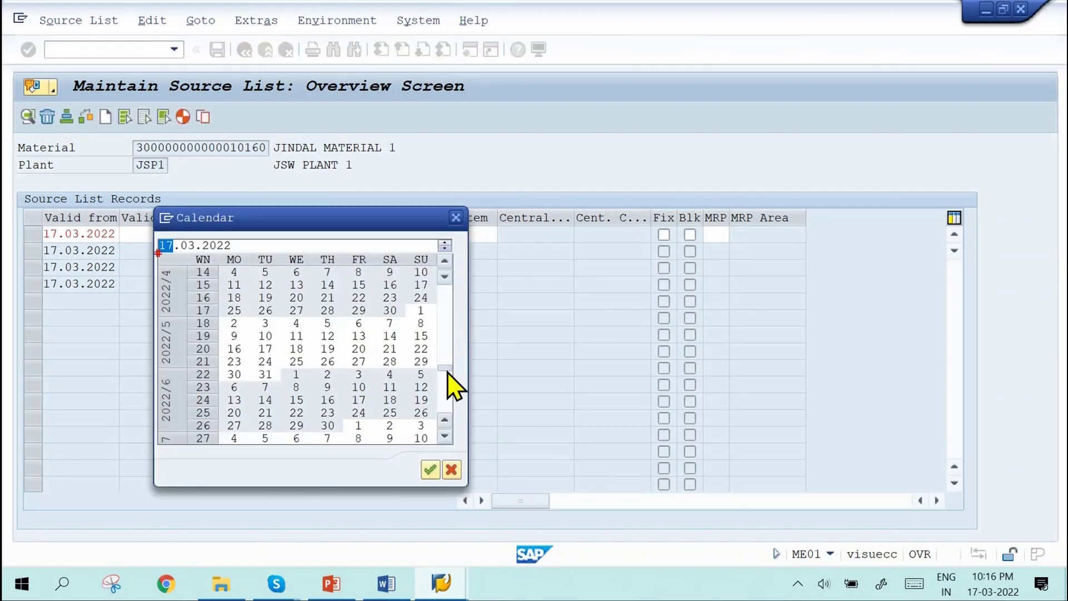
pyautogui.doubleClick(327, 374)
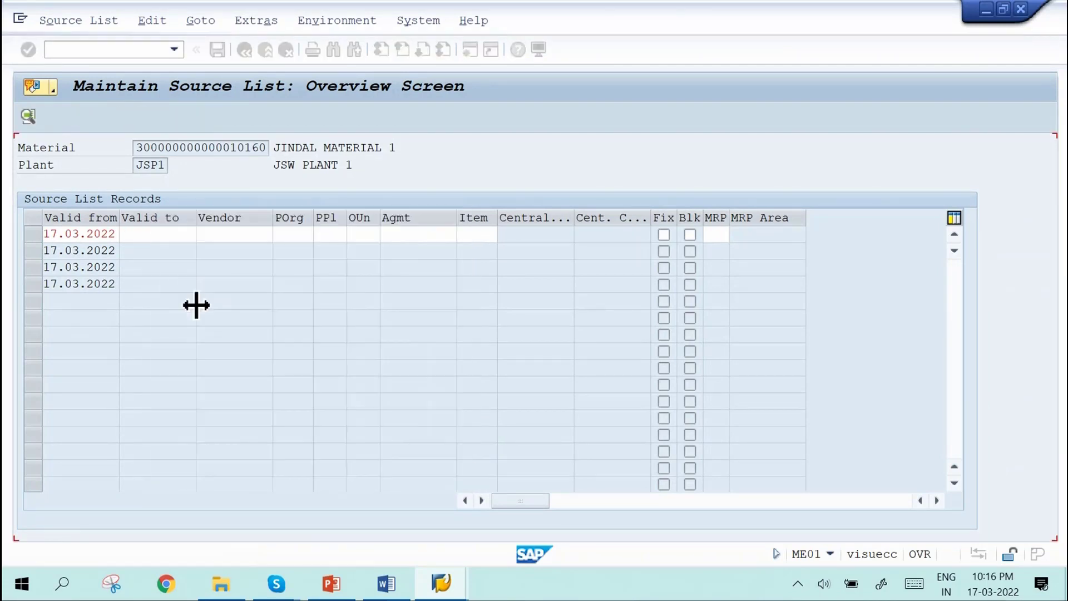
pyautogui.click(165, 234)
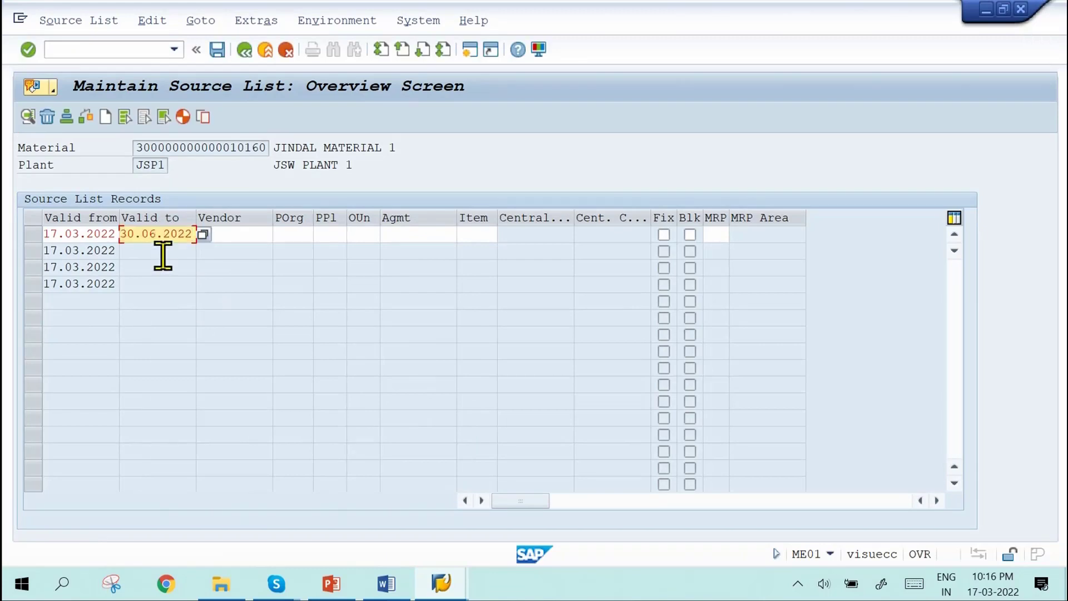
pyautogui.click(220, 234)
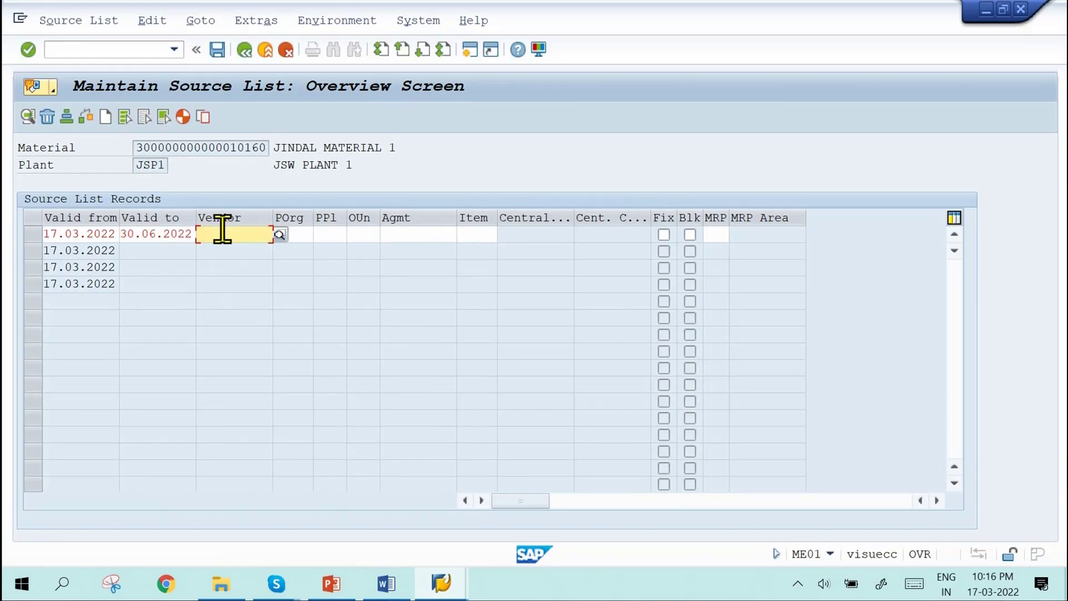
pyautogui.moveTo(387, 581)
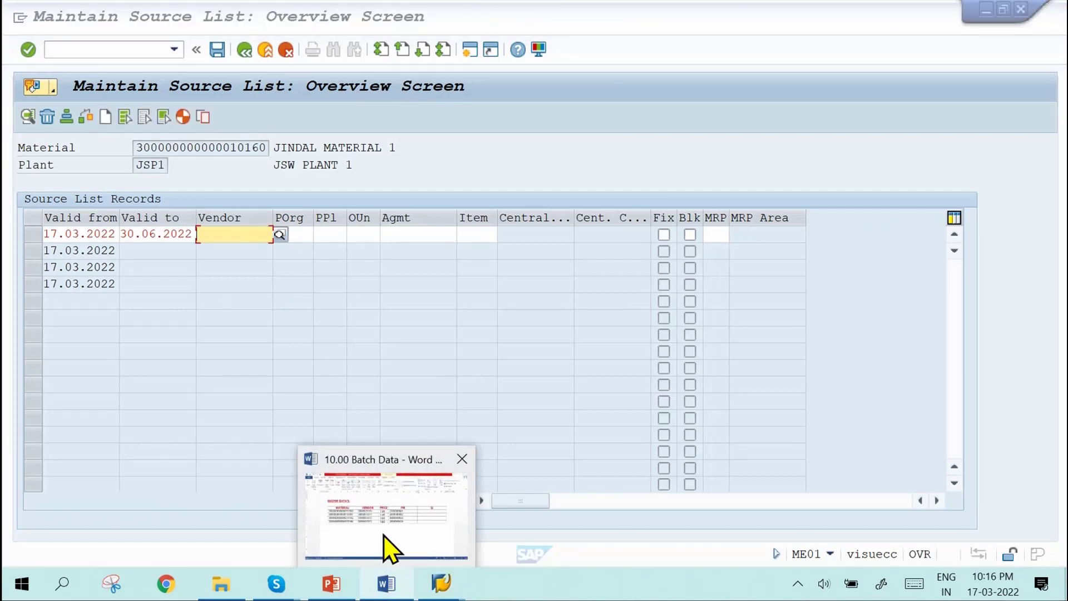
pyautogui.click(389, 548)
pyautogui.doubleClick(410, 245)
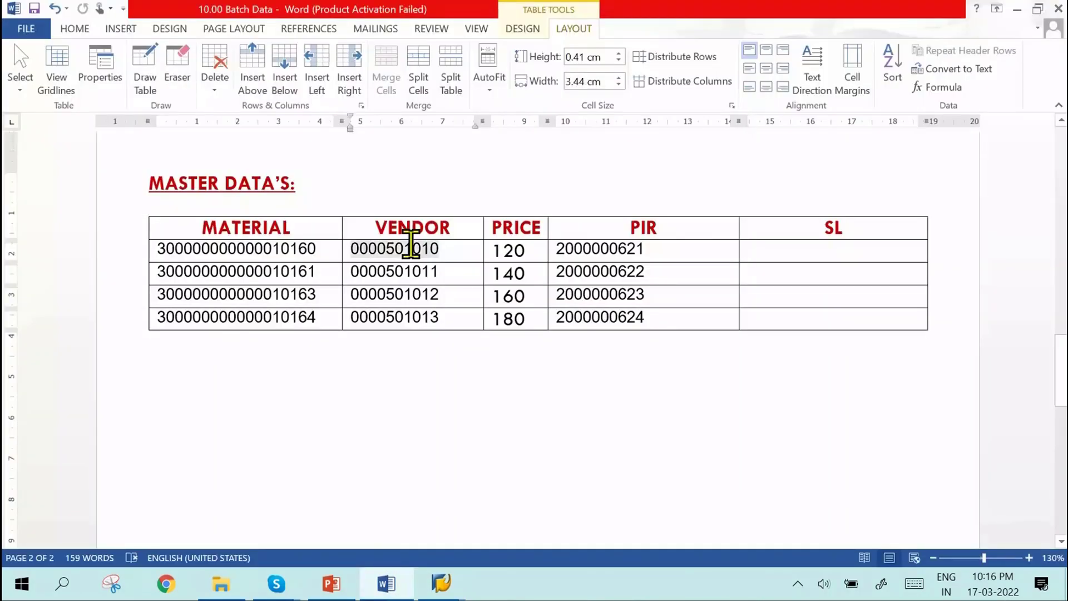
pyautogui.hotkey('alt', 'Tab')
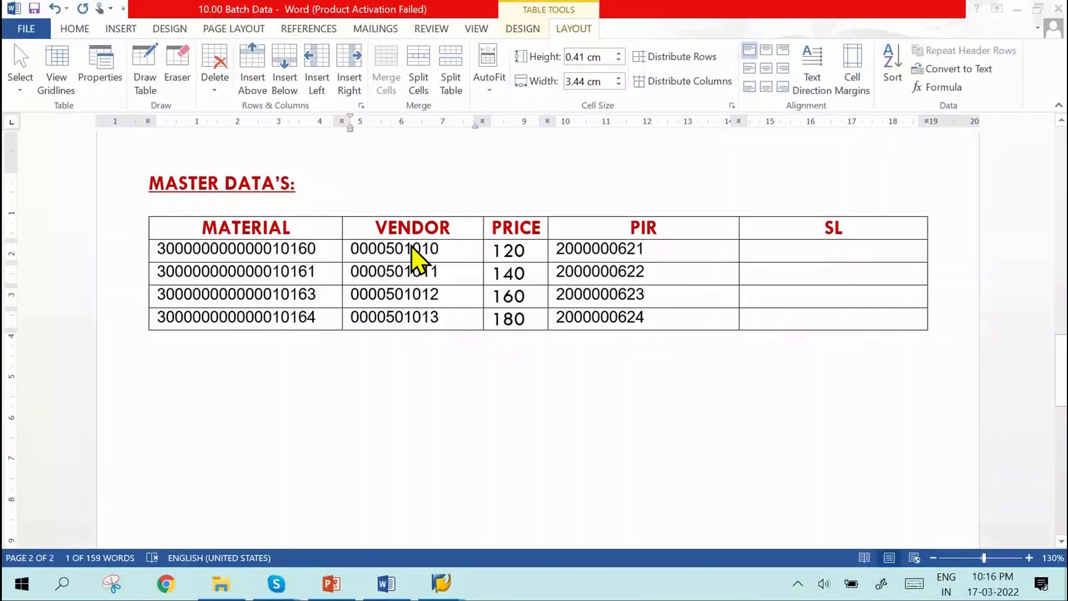
pyautogui.hotkey('ctrl', 'v')
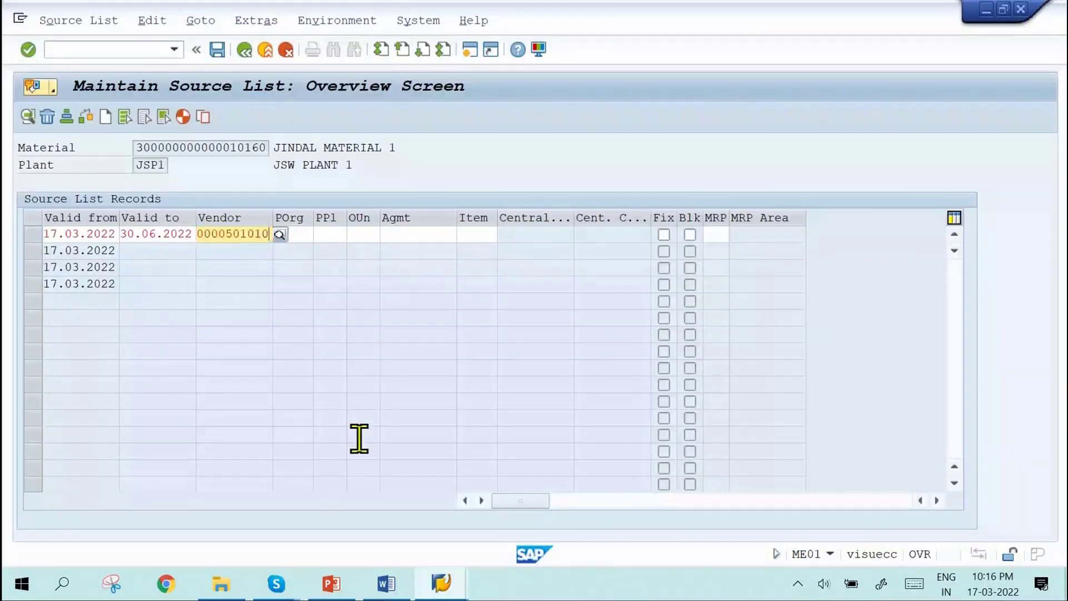
pyautogui.hotkey('alt', 'Tab')
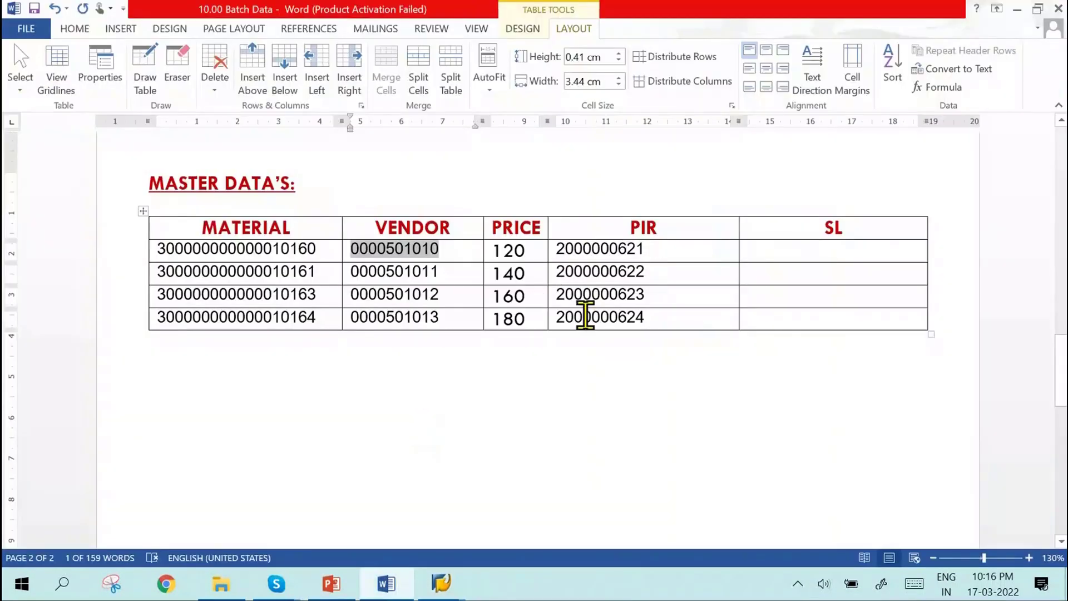
pyautogui.hotkey('alt', 'Tab')
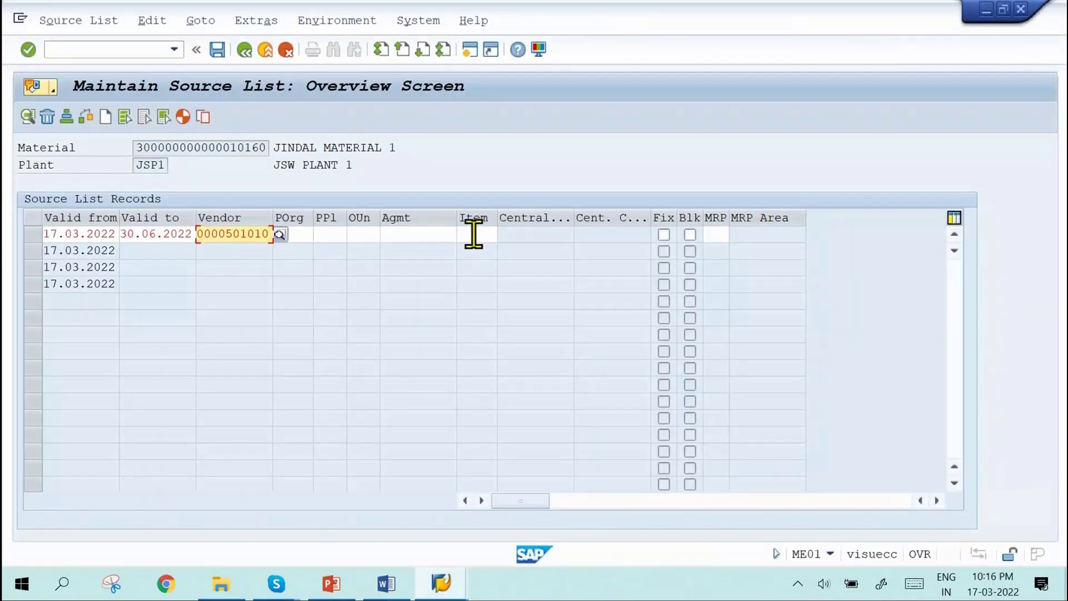
# Step: Set the first source list record's purchasing organization to JSPO and validate the entries
pyautogui.press('Return')
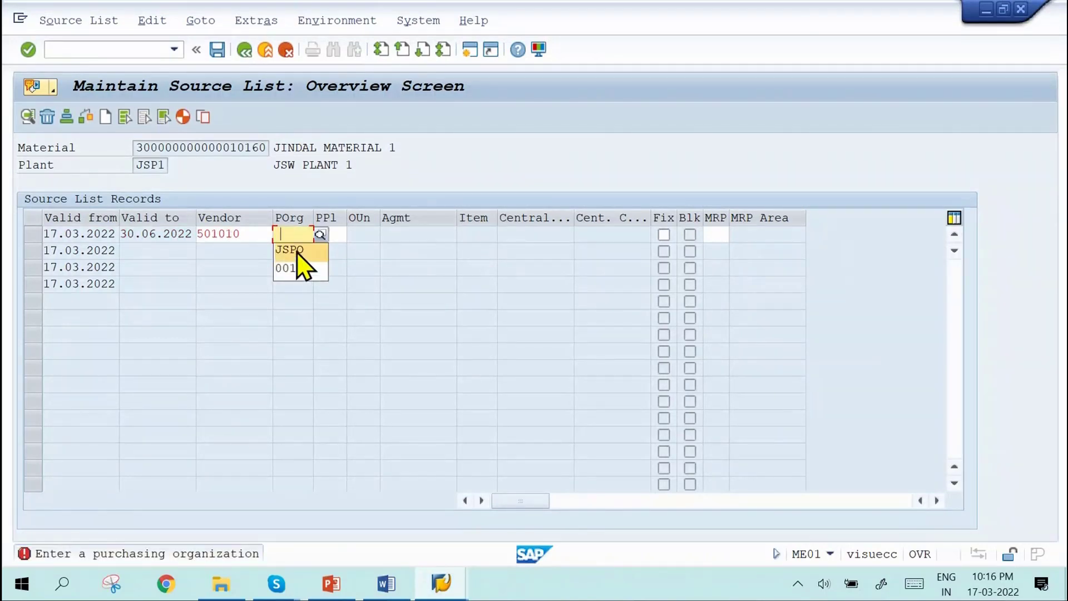
pyautogui.click(298, 250)
pyautogui.press('Return')
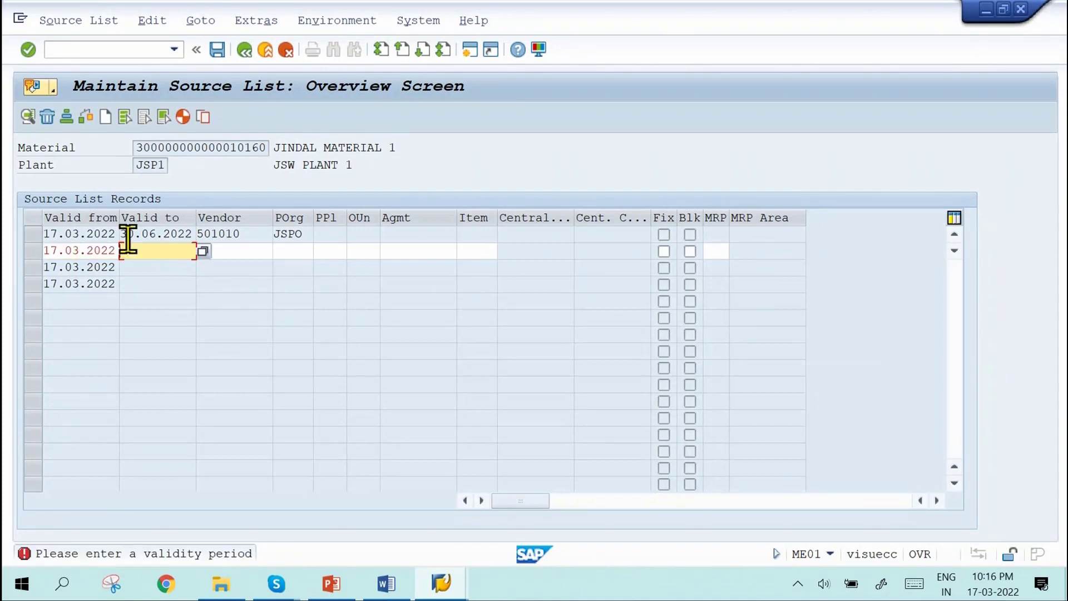
# Step: Copy the first record's Valid to date 30.06.2022 into the second source list record
pyautogui.moveTo(123, 234); pyautogui.dragTo(160, 234)
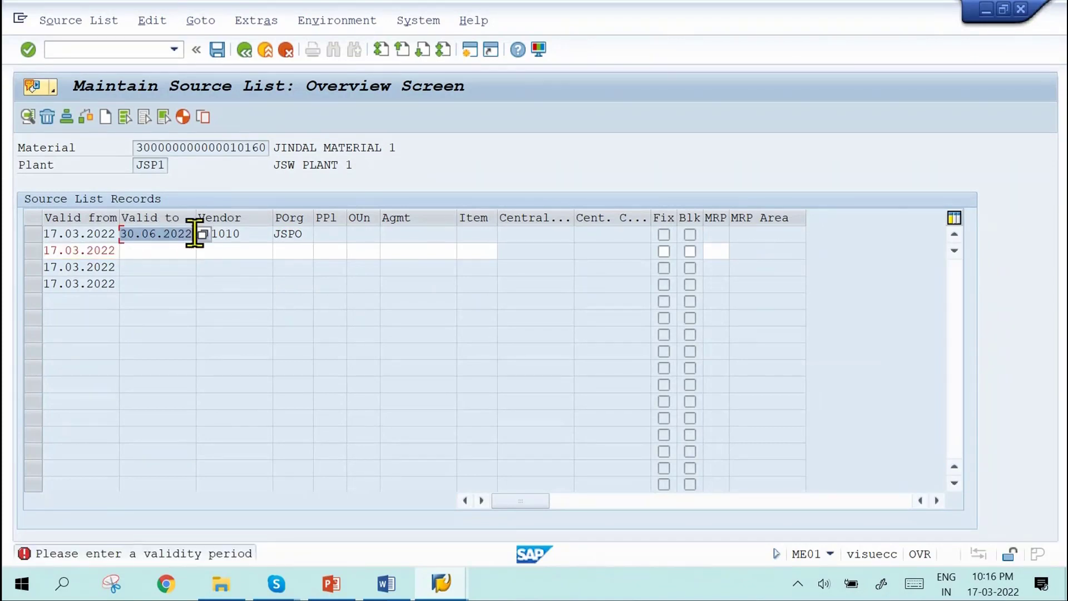
pyautogui.click(189, 248)
pyautogui.write('30.06.2022')
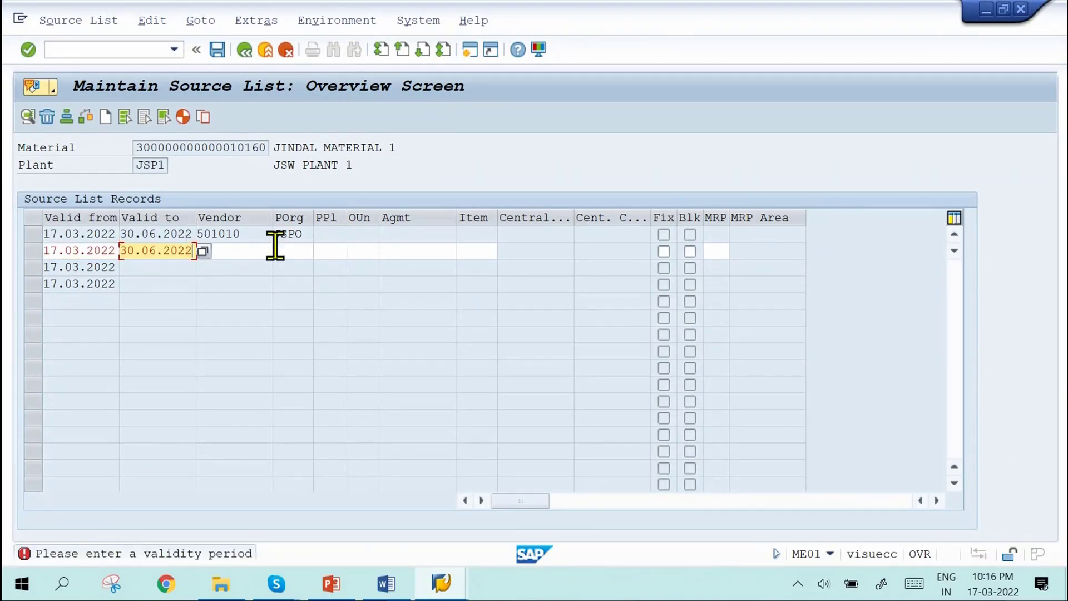
pyautogui.click(252, 252)
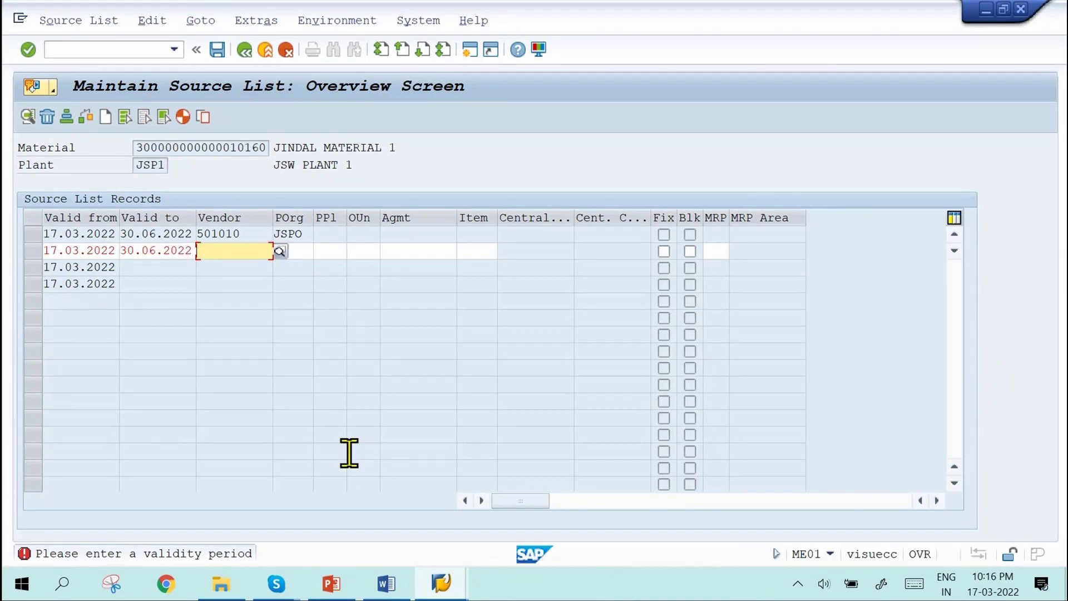
pyautogui.hotkey('alt', 'Tab')
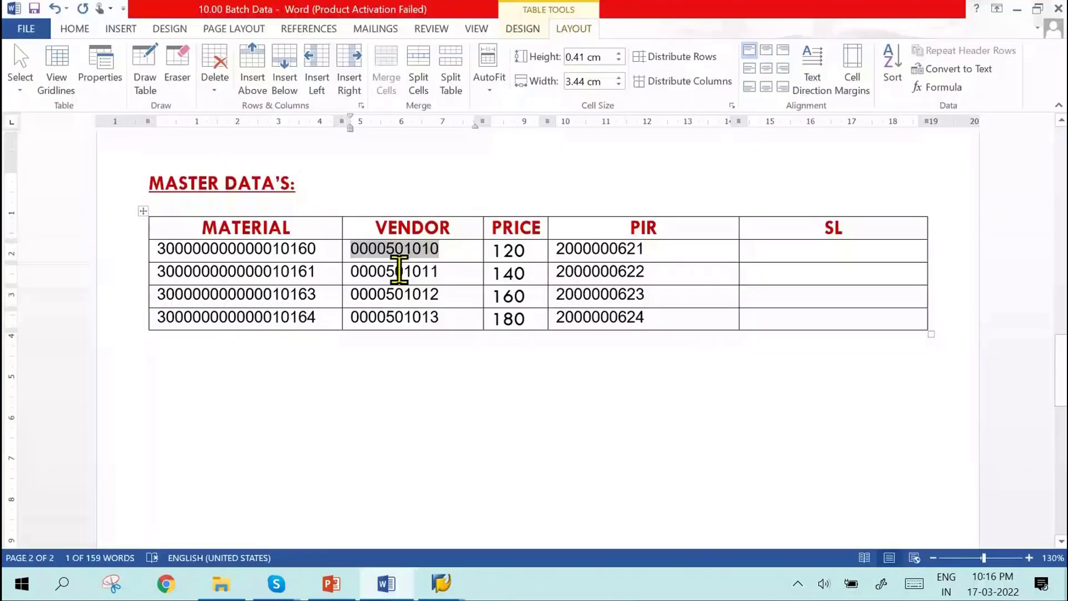
pyautogui.doubleClick(400, 271)
pyautogui.hotkey('ctrl', 'c')
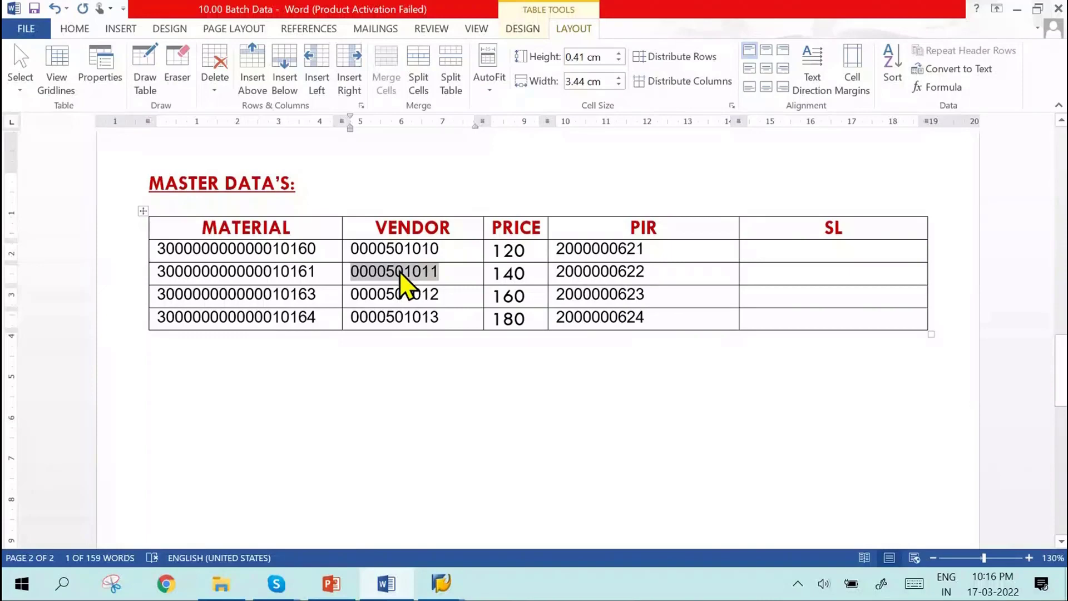
pyautogui.hotkey('alt', 'Tab')
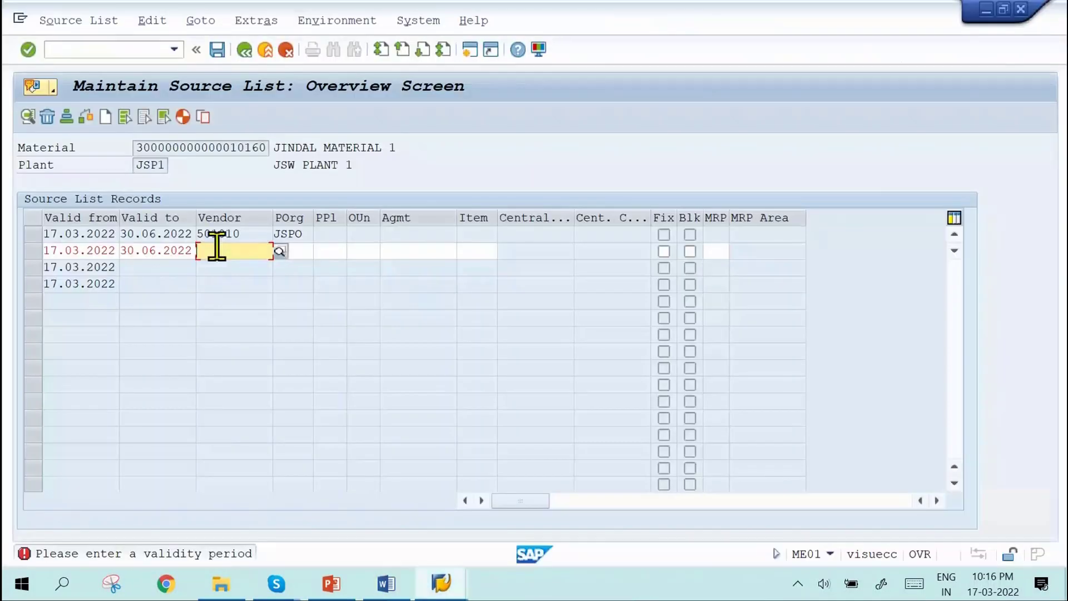
pyautogui.hotkey('ctrl', 'v')
# Step: Set the second source list record's purchasing organization to JSPO and validate it
pyautogui.click(305, 255)
pyautogui.write('JSPO')
pyautogui.press('Return')
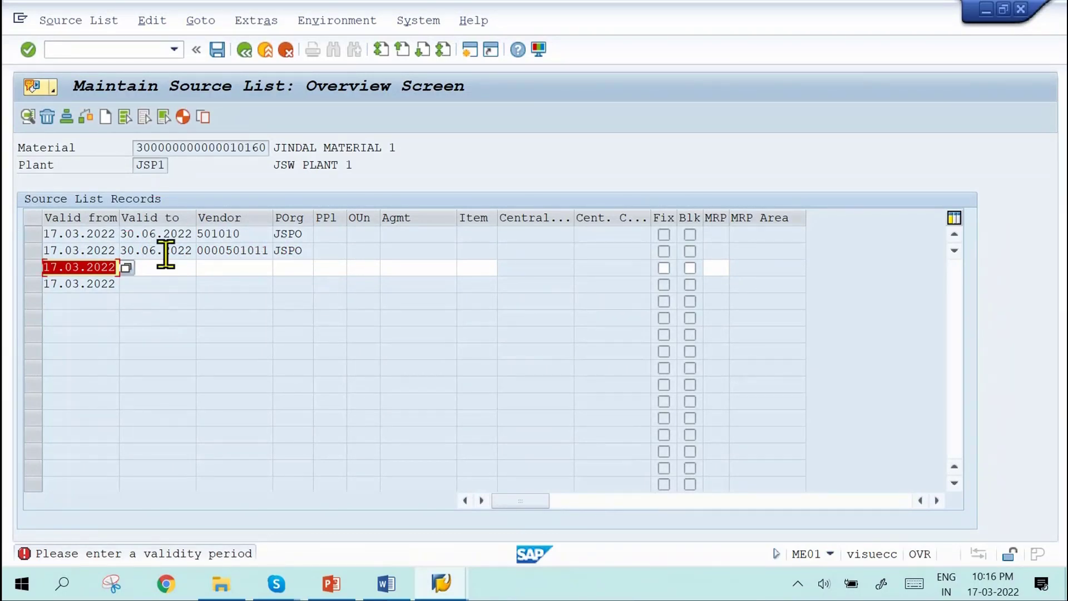
# Step: Copy the second record's Valid to date 30.06.2022 into the third source list record
pyautogui.moveTo(123, 250); pyautogui.dragTo(210, 248)
pyautogui.hotkey('ctrl', 'c')
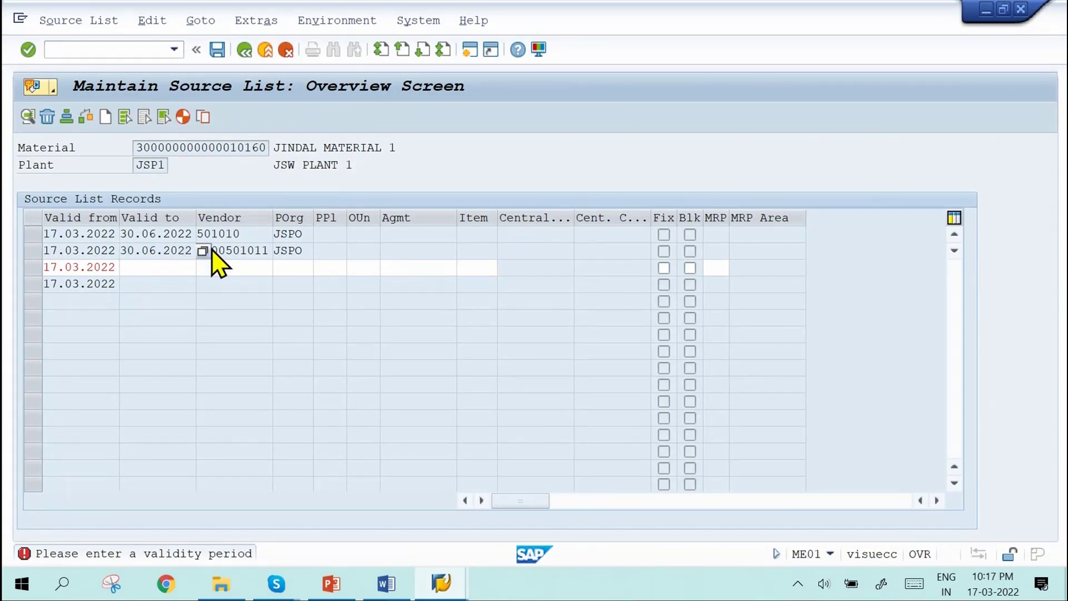
pyautogui.hotkey('alt', 'Tab')
pyautogui.hotkey('alt', 'Tab')
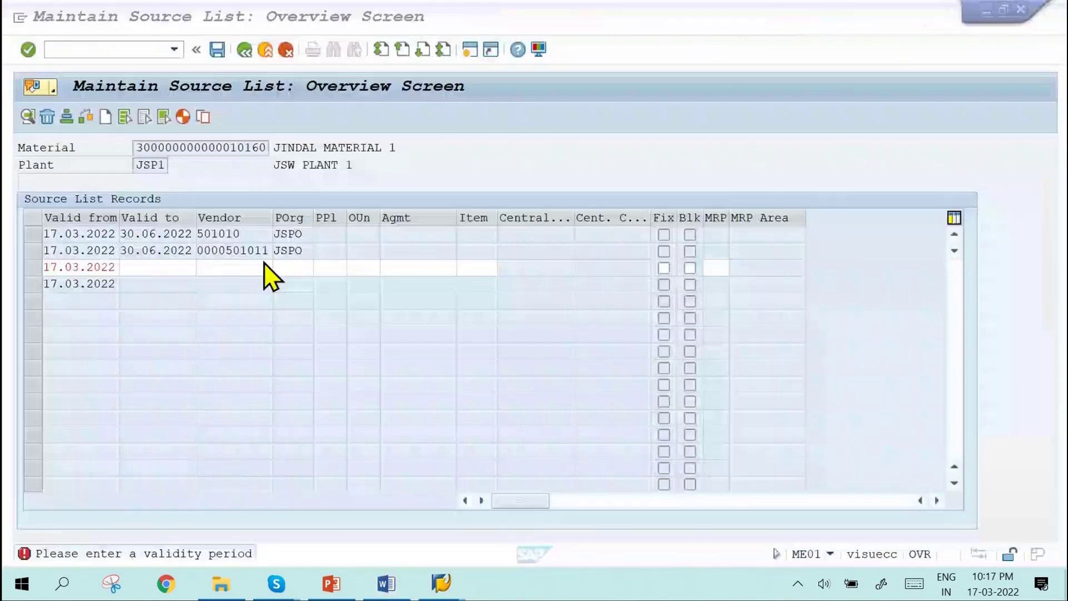
pyautogui.hotkey('ctrl', 'v')
pyautogui.click(252, 267)
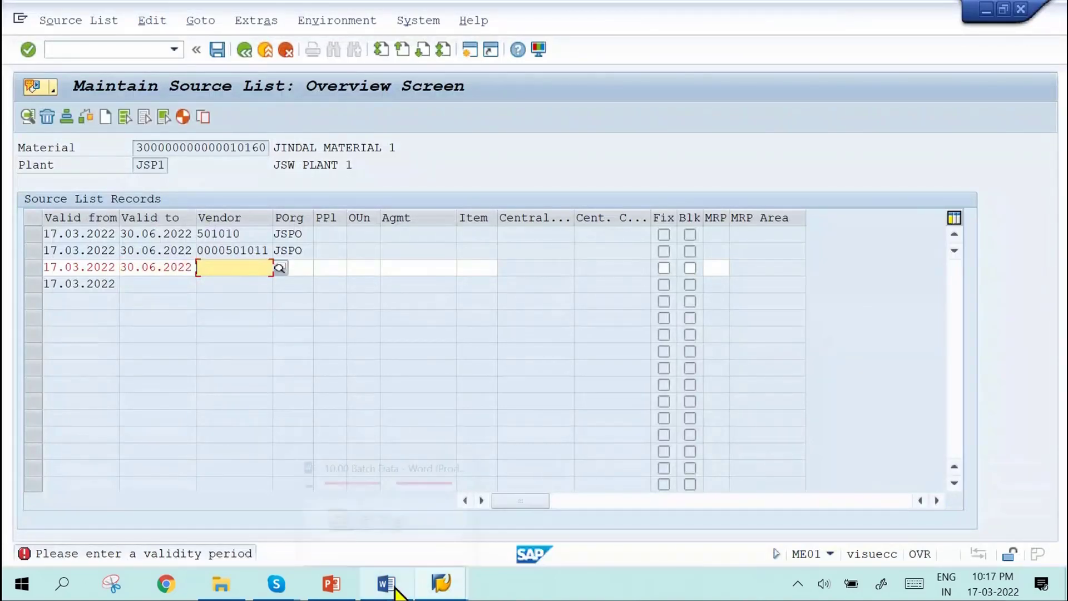
pyautogui.click(397, 591)
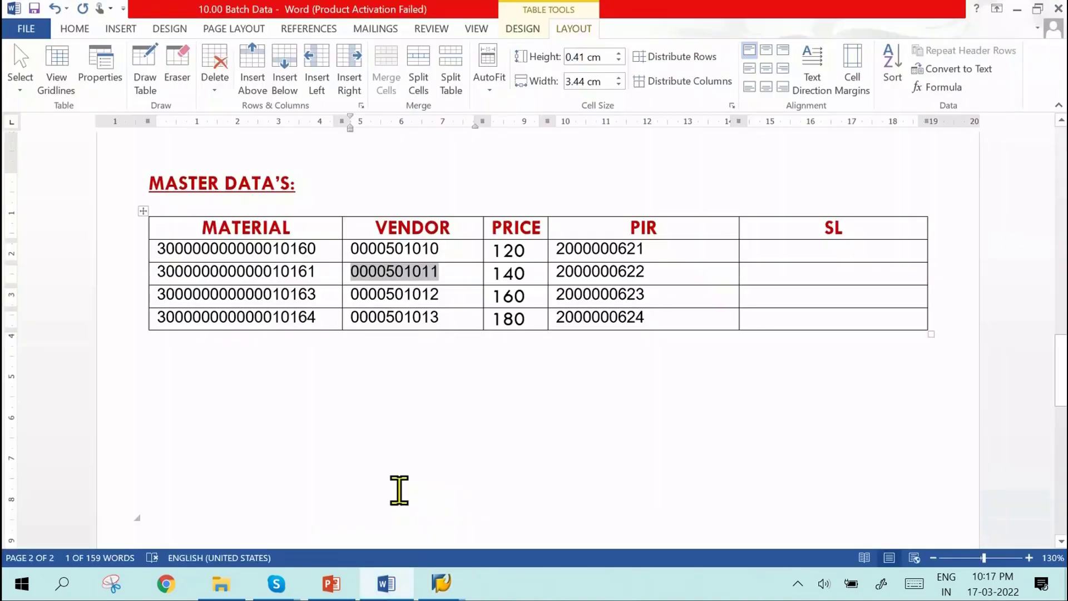
pyautogui.doubleClick(429, 295)
pyautogui.hotkey('ctrl', 'c')
pyautogui.hotkey('alt', 'Tab')
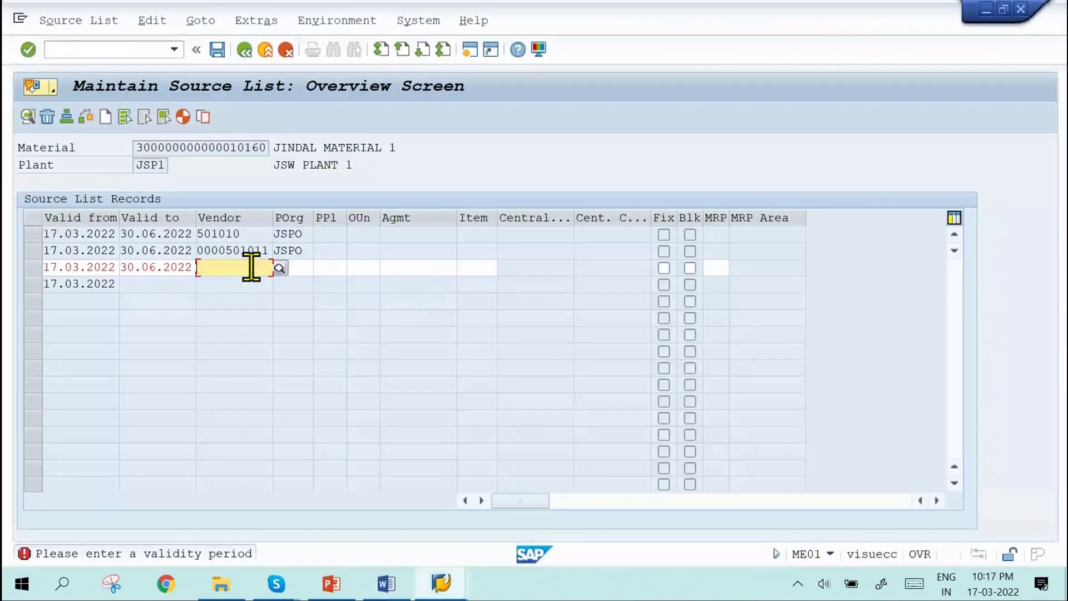
pyautogui.hotkey('ctrl', 'v')
pyautogui.click(296, 267)
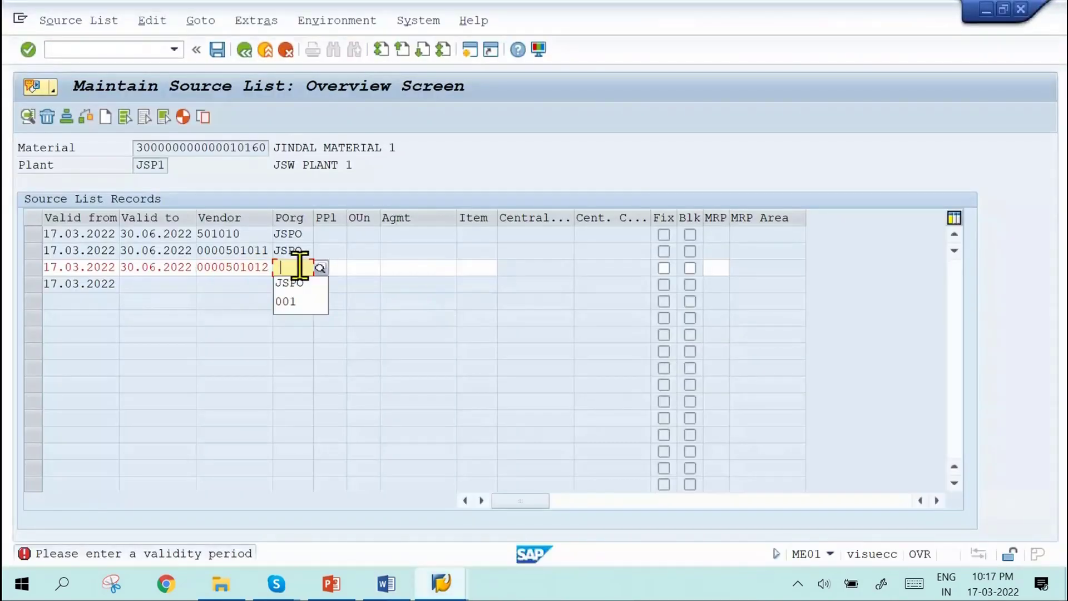
pyautogui.press('Down')
pyautogui.press('Return')
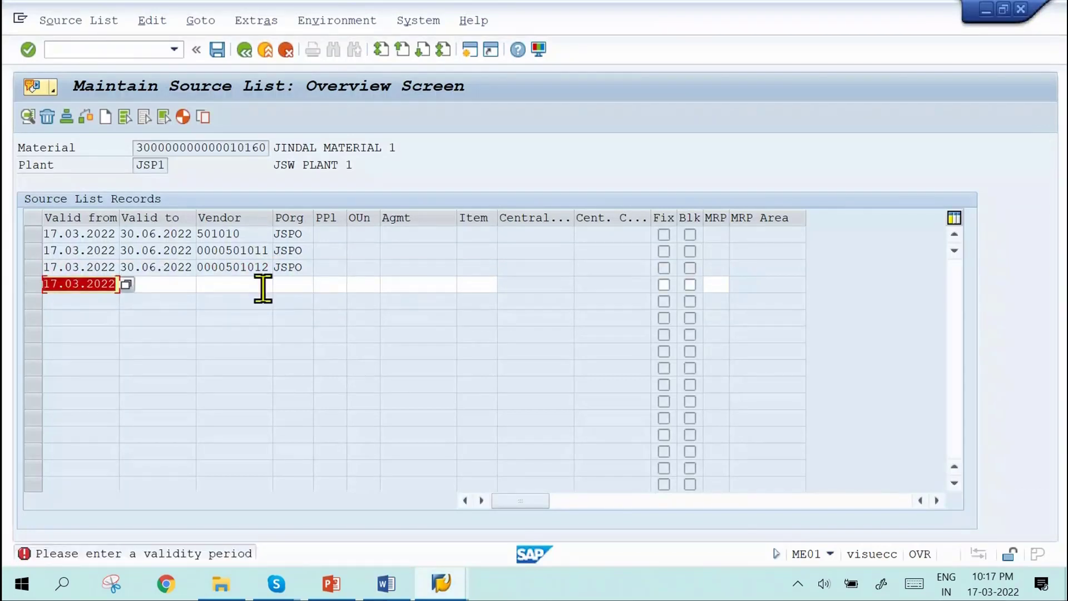
pyautogui.click(258, 285)
pyautogui.hotkey('ctrl', 'v')
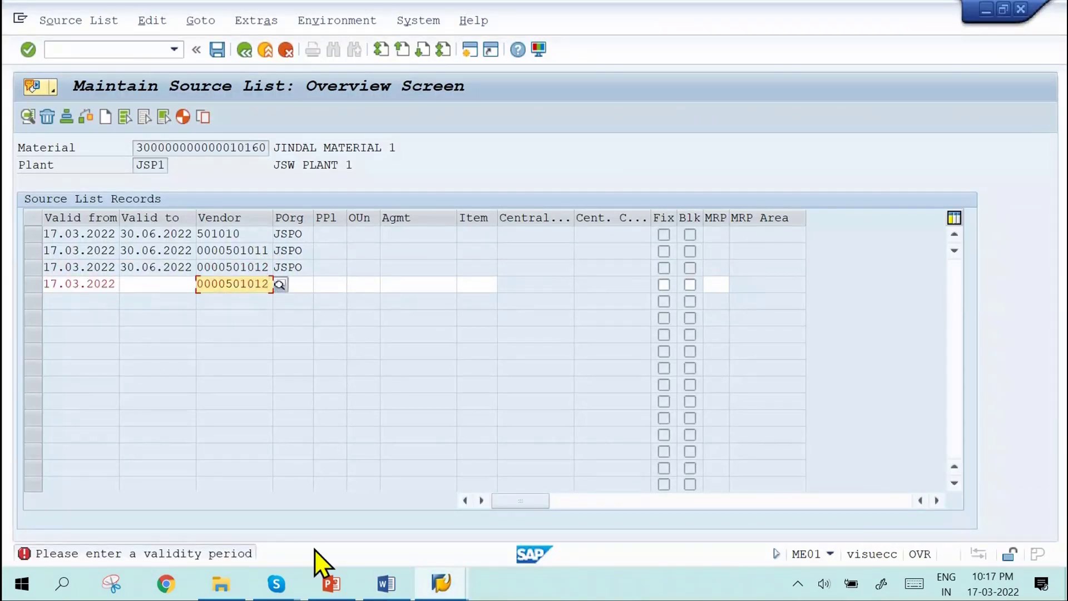
pyautogui.hotkey('alt', 'Tab')
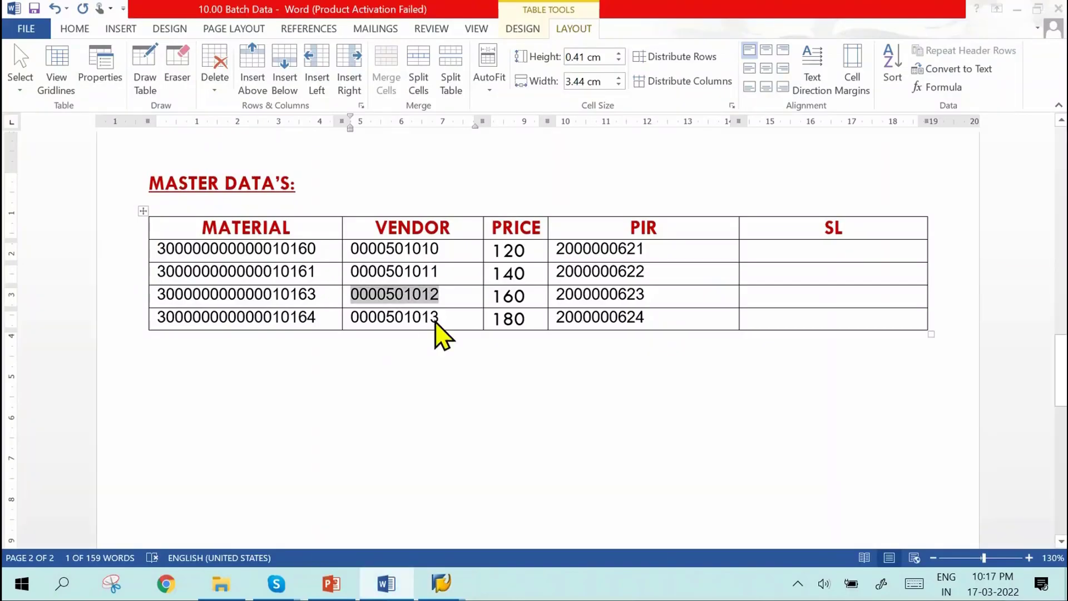
pyautogui.hotkey('alt', 'Tab')
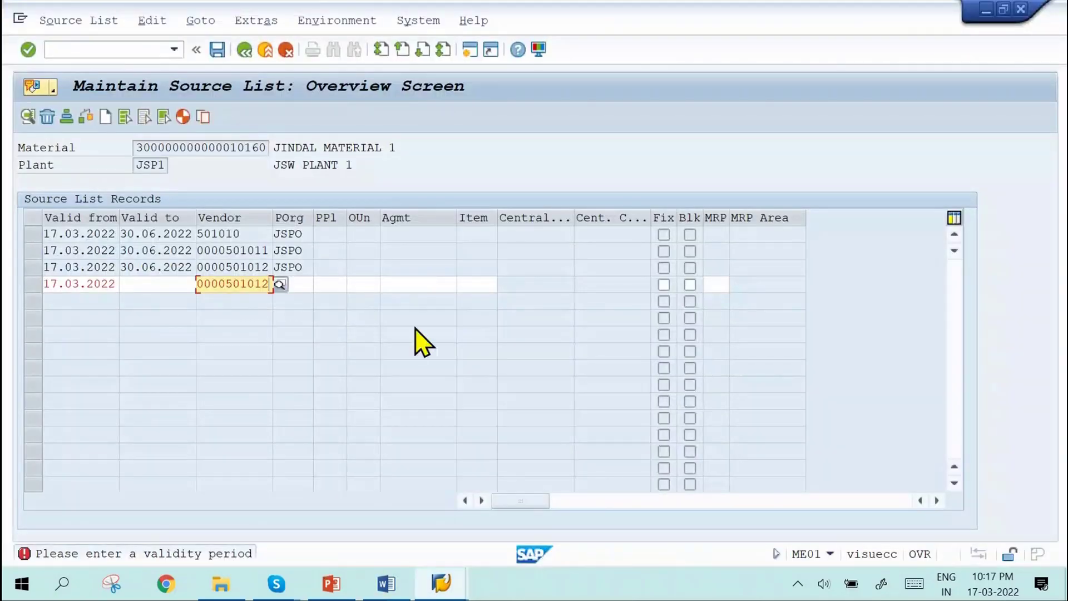
pyautogui.press('BackSpace')
pyautogui.write('3')
pyautogui.press('Return')
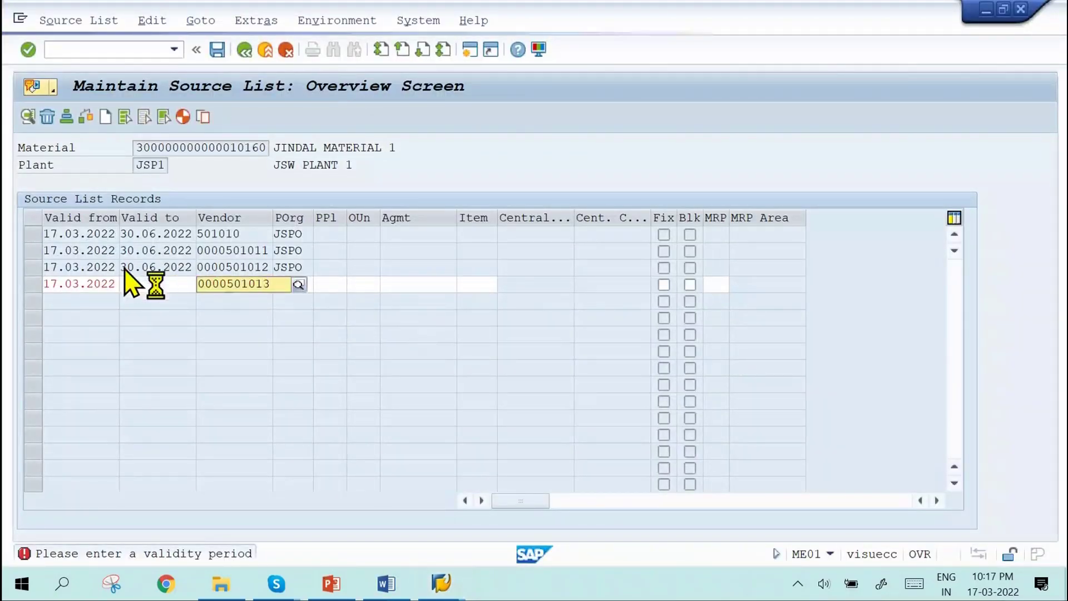
pyautogui.moveTo(123, 267); pyautogui.dragTo(190, 268)
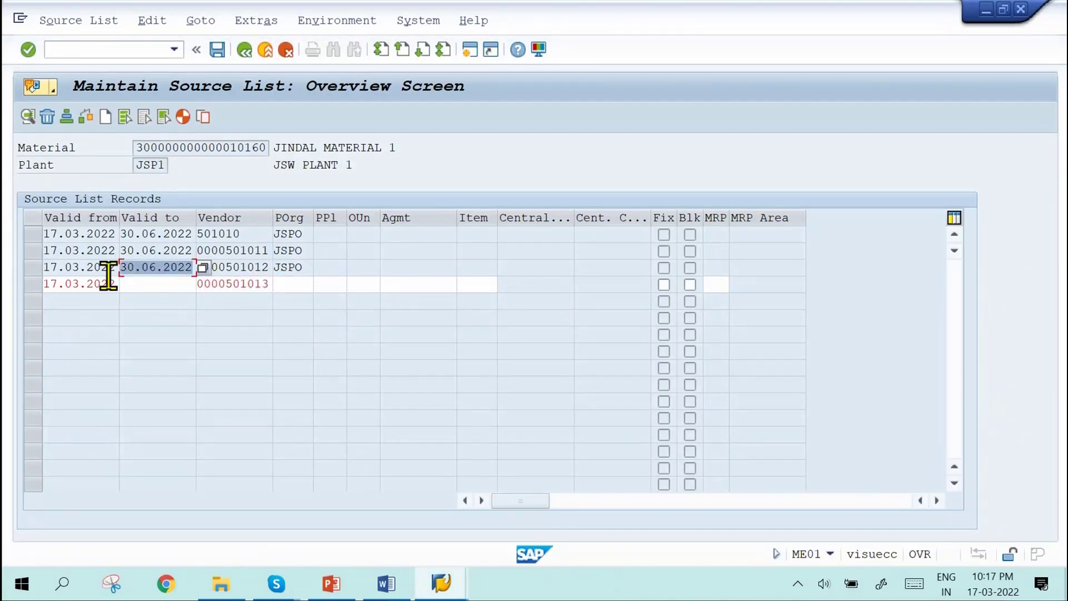
pyautogui.hotkey('alt', 'Tab')
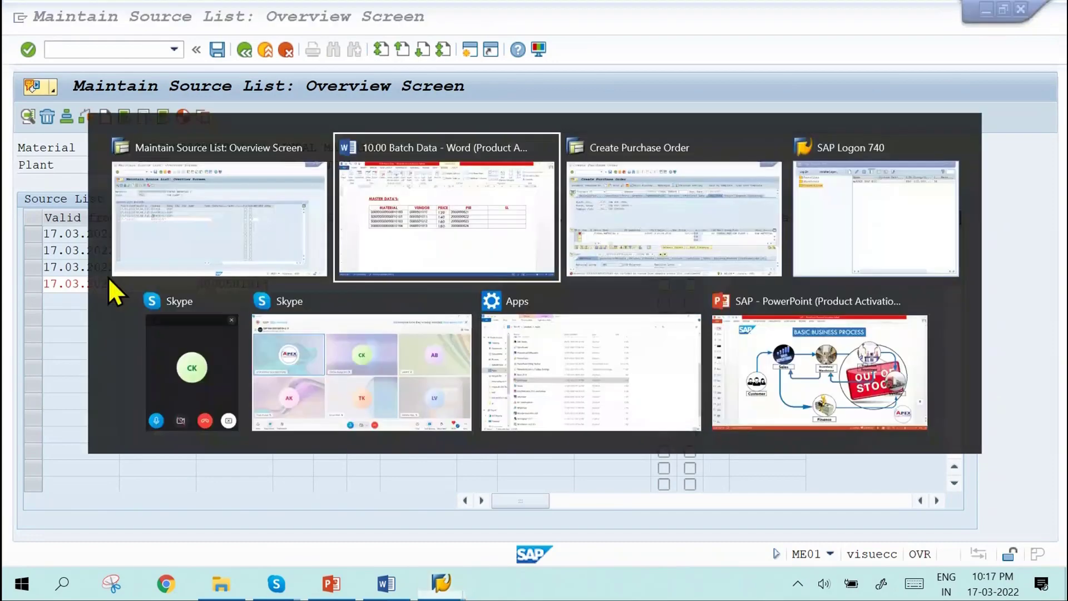
pyautogui.hotkey('alt', 'Tab')
pyautogui.hotkey('alt', 'Tab')
pyautogui.hotkey('alt', 'Tab')
pyautogui.hotkey('alt', 'Tab')
pyautogui.hotkey('alt', 'Tab')
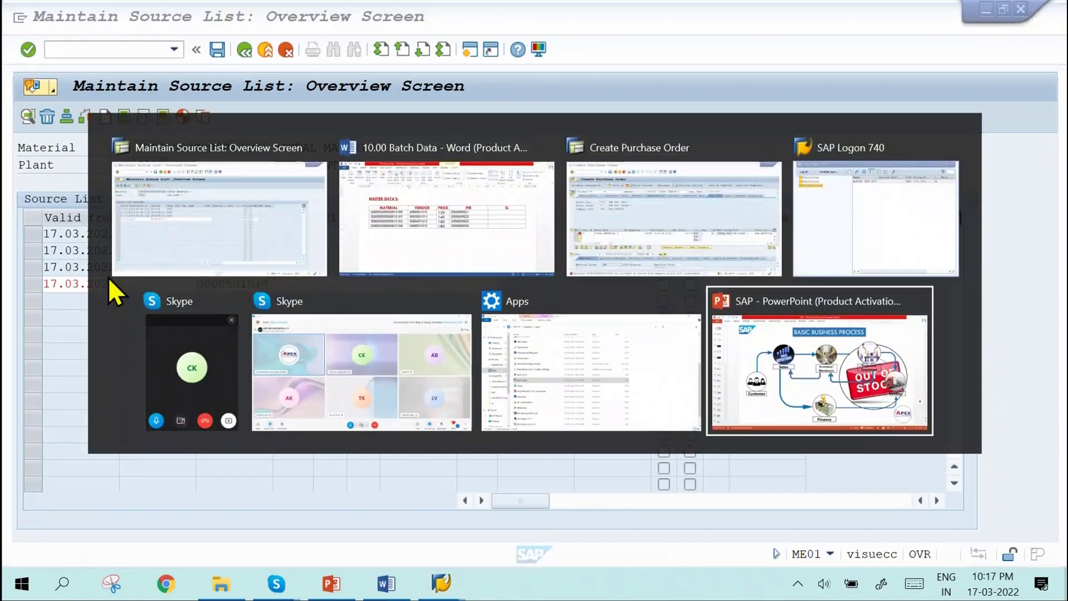
pyautogui.press('Escape')
# Step: Complete the fourth record with Valid to date 30.06.2022 and purchasing organization JSPO, then validate and save the source list
pyautogui.click(163, 283)
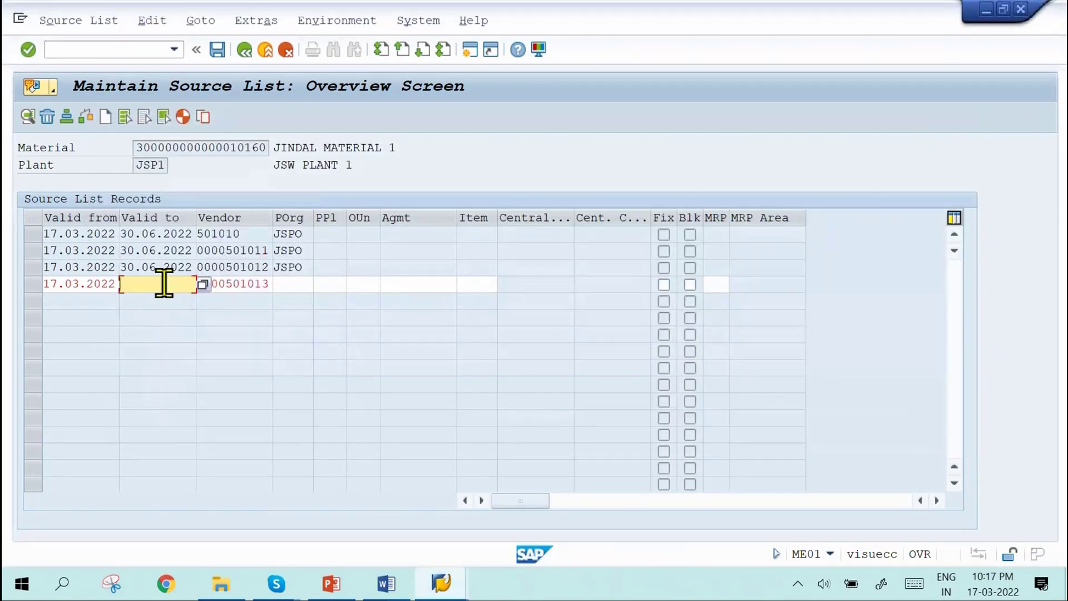
pyautogui.click(294, 285)
pyautogui.click(294, 298)
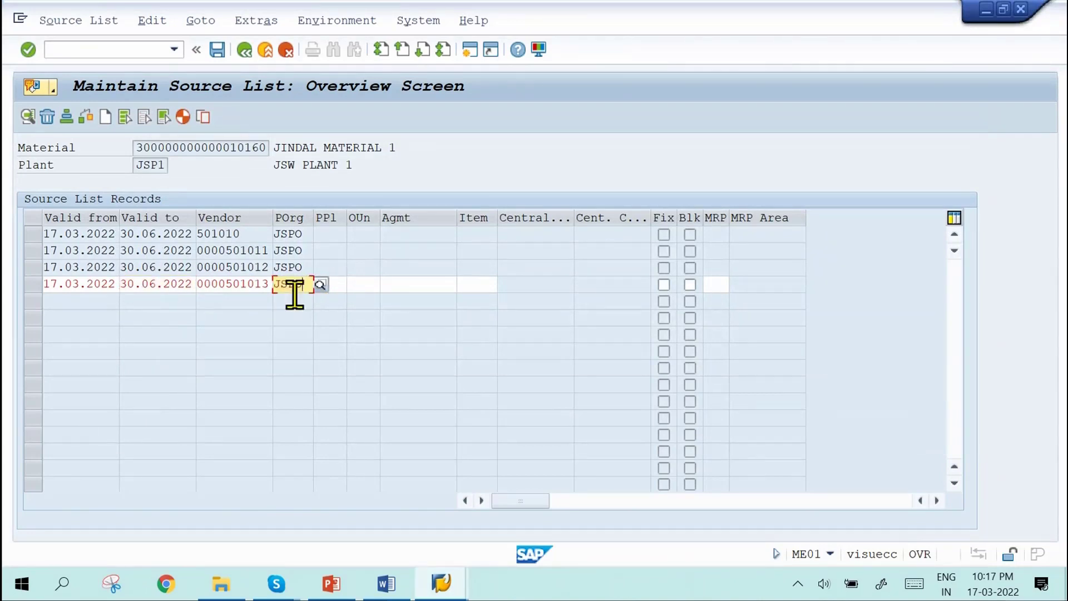
pyautogui.press('Return')
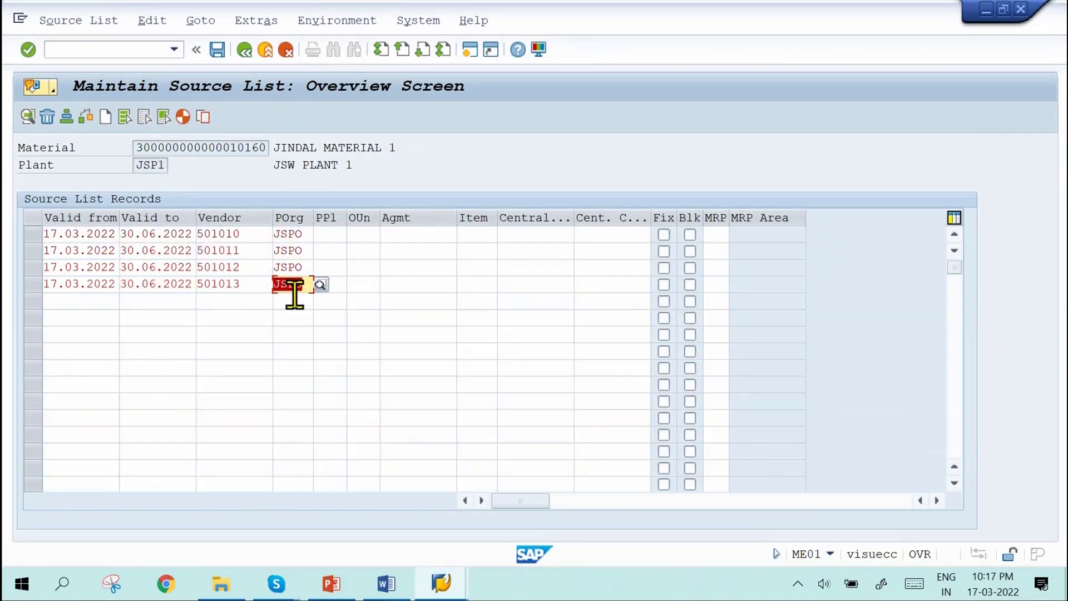
pyautogui.click(218, 49)
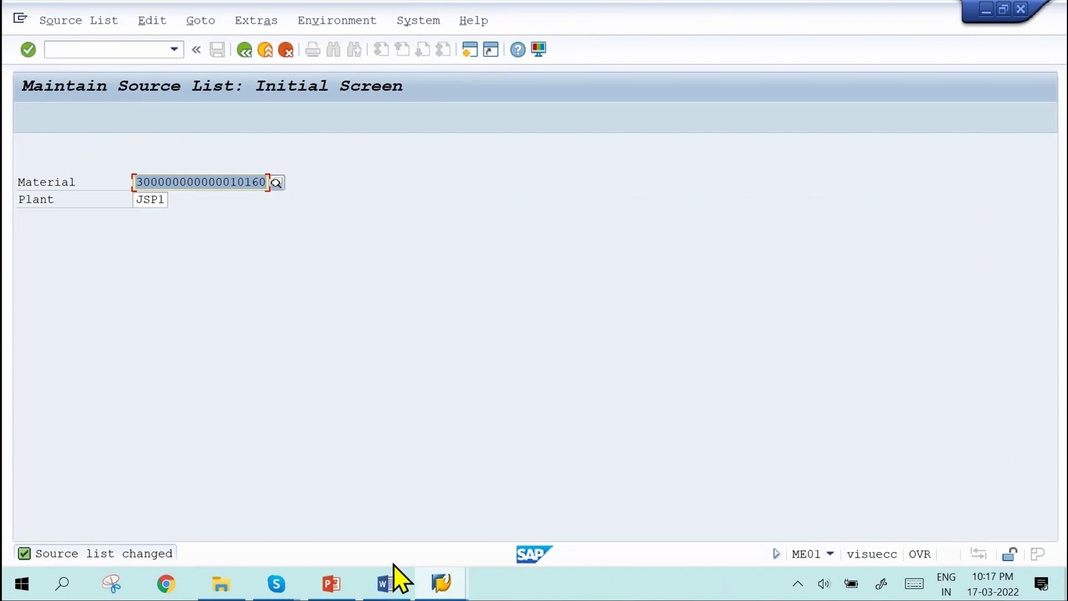
# Step: Switch to the purchase order session and restart purchase order creation with transaction /NME21N
pyautogui.click(445, 577)
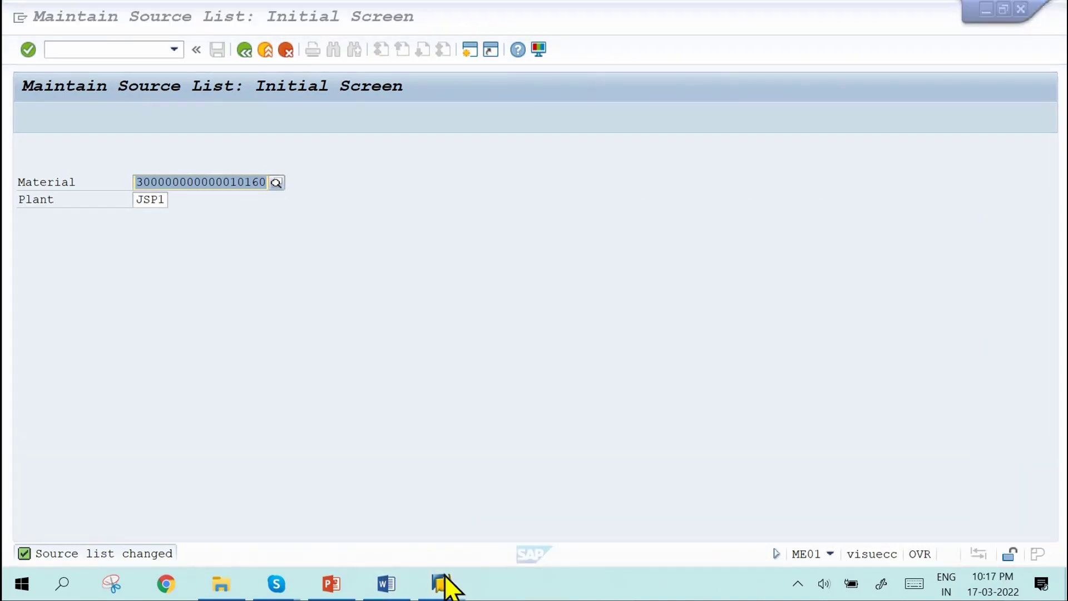
pyautogui.moveTo(445, 584)
pyautogui.click(619, 496)
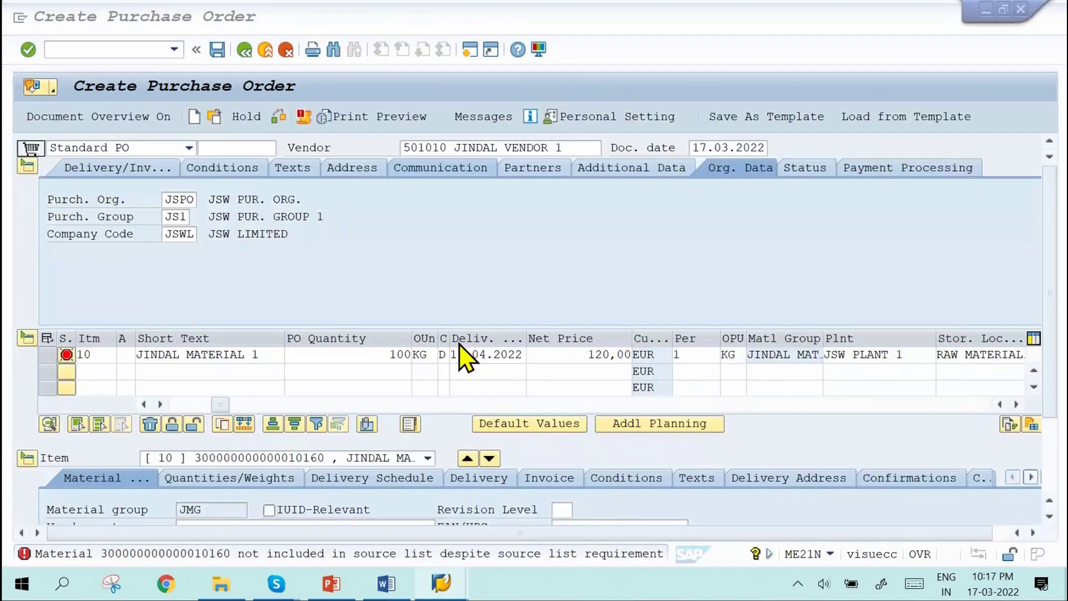
pyautogui.write('/')
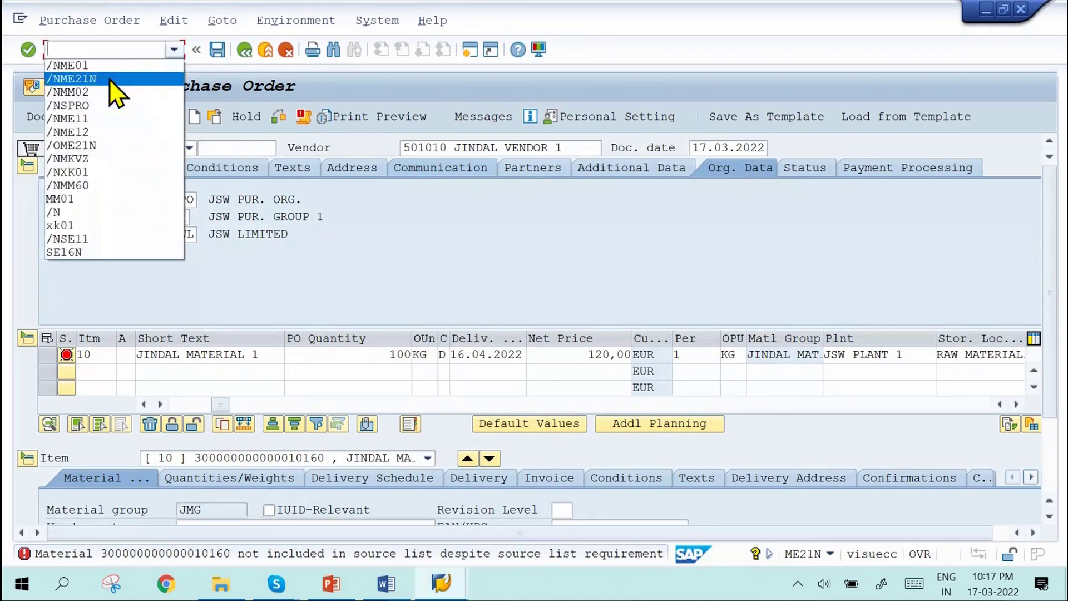
pyautogui.click(104, 79)
pyautogui.press('Return')
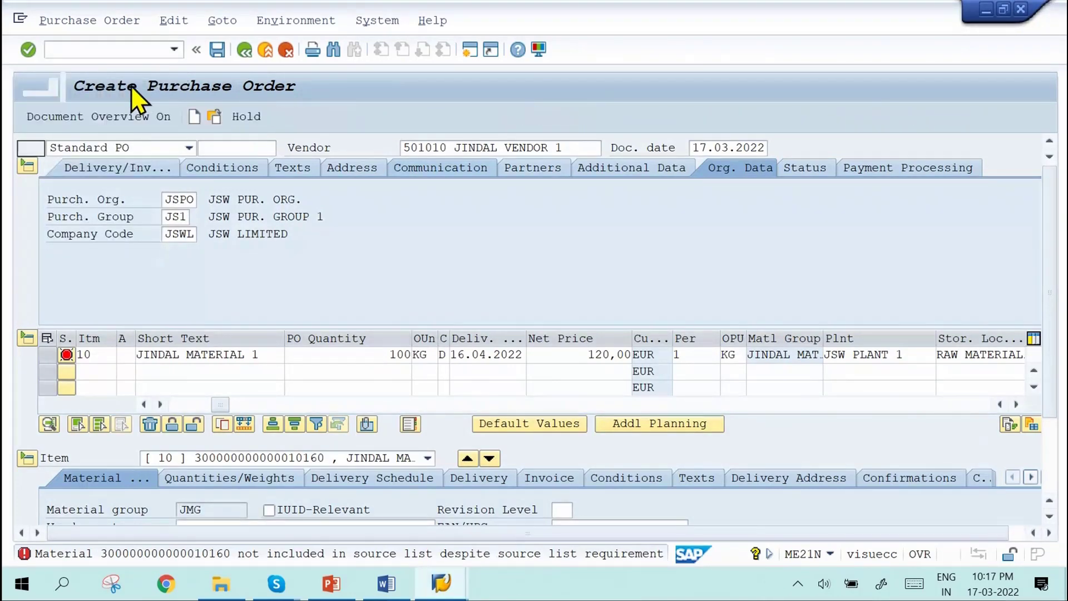
pyautogui.click(429, 148)
pyautogui.click(437, 163)
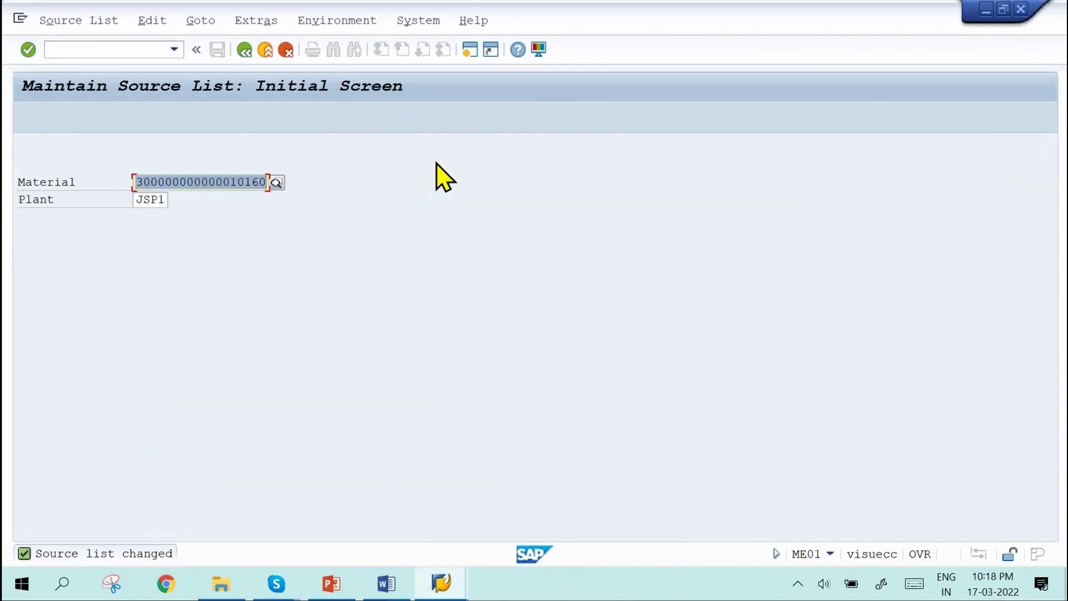
pyautogui.hotkey('alt', 'Tab')
pyautogui.click(438, 163)
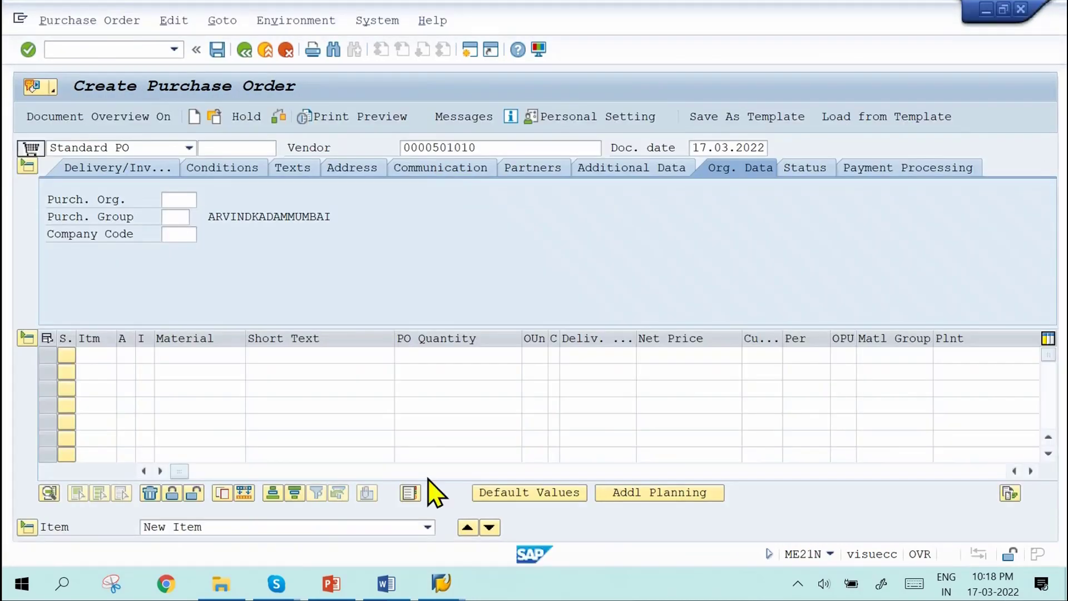
pyautogui.moveTo(389, 581)
pyautogui.click(392, 534)
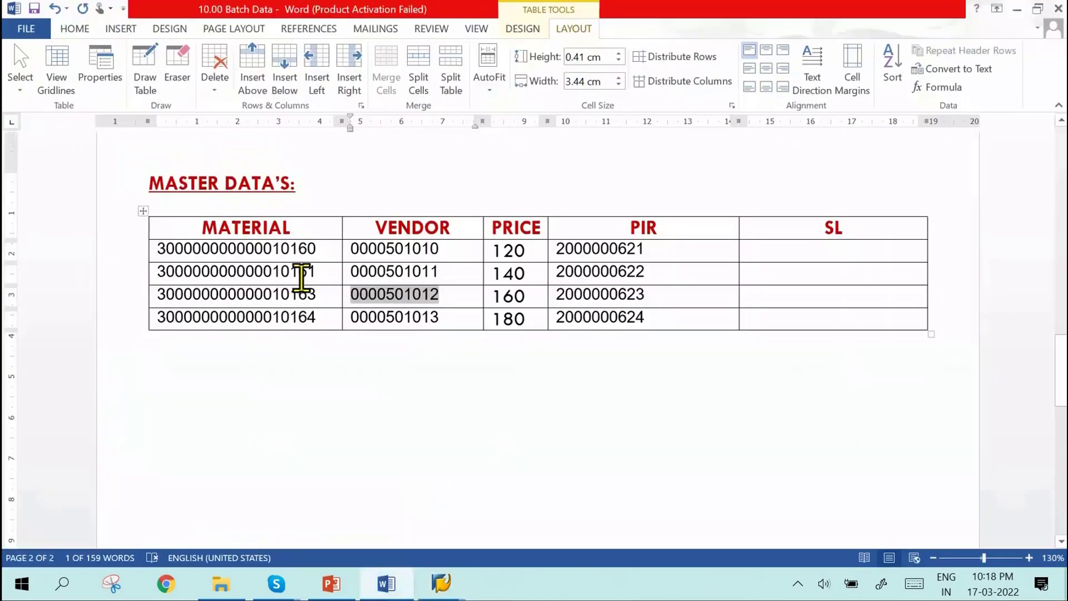
pyautogui.hotkey('alt', 'Tab')
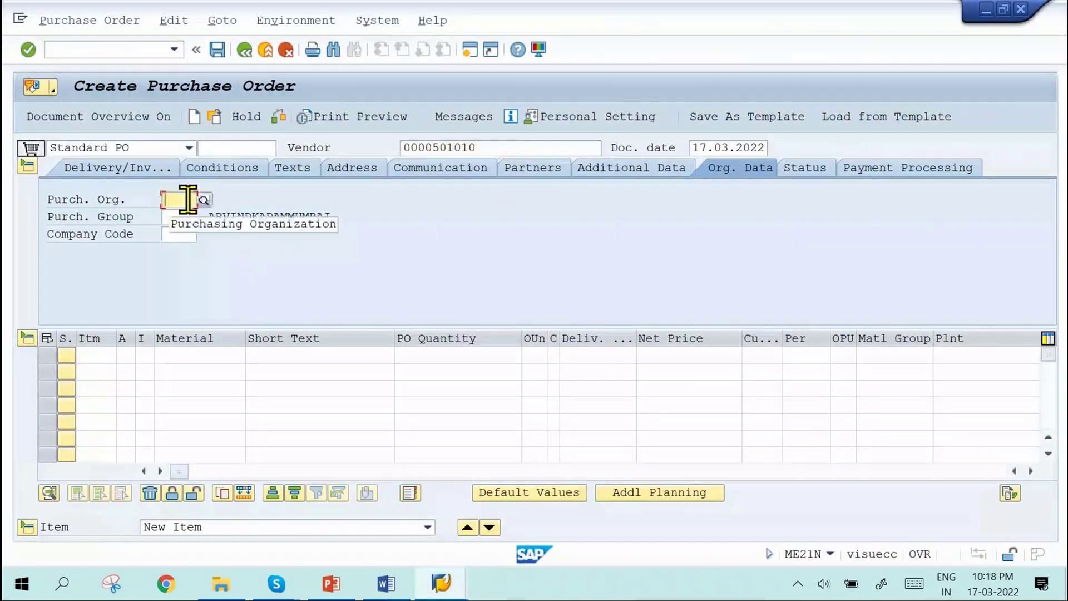
# Step: Set the purchase order's purchasing organization to JSPO, purchasing group to JS1 and company code to JSWL
pyautogui.click(188, 199)
pyautogui.click(191, 220)
pyautogui.click(186, 218)
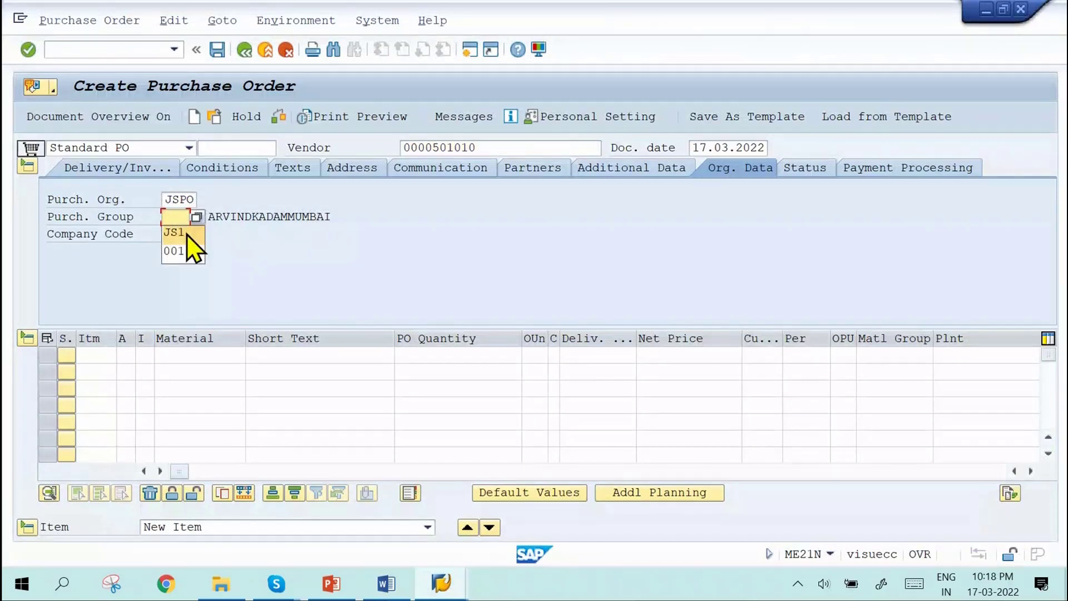
pyautogui.click(185, 233)
pyautogui.click(184, 233)
pyautogui.click(185, 261)
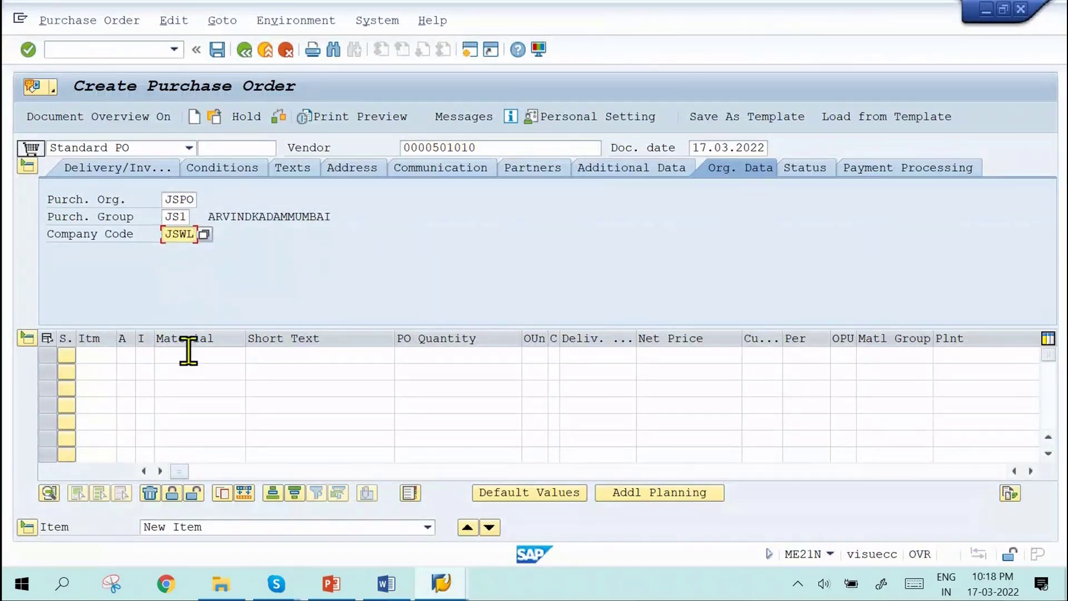
pyautogui.click(189, 354)
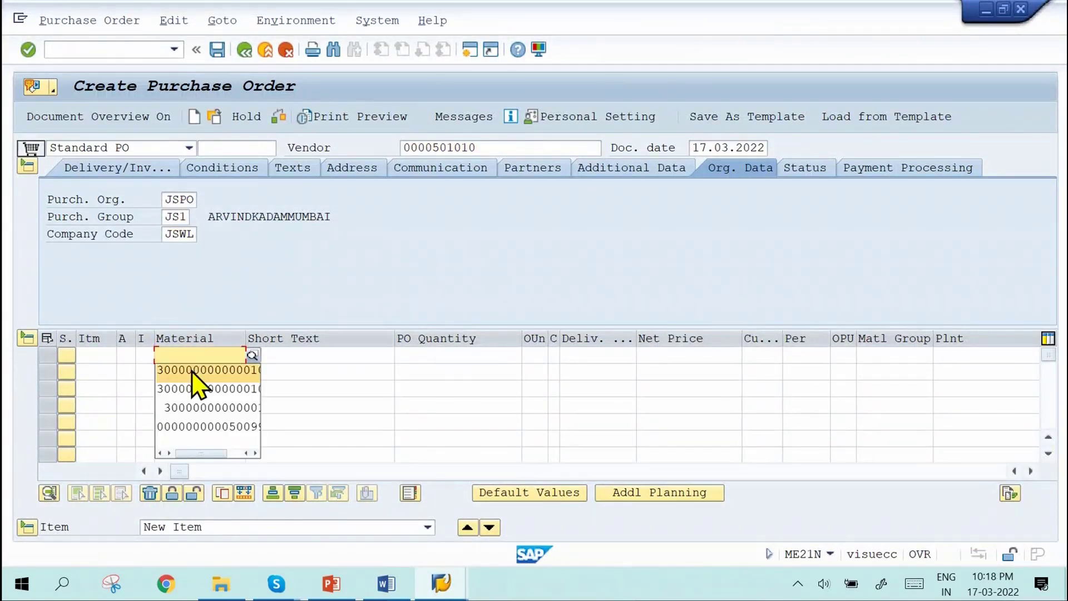
pyautogui.click(195, 370)
pyautogui.click(415, 358)
pyautogui.write('100')
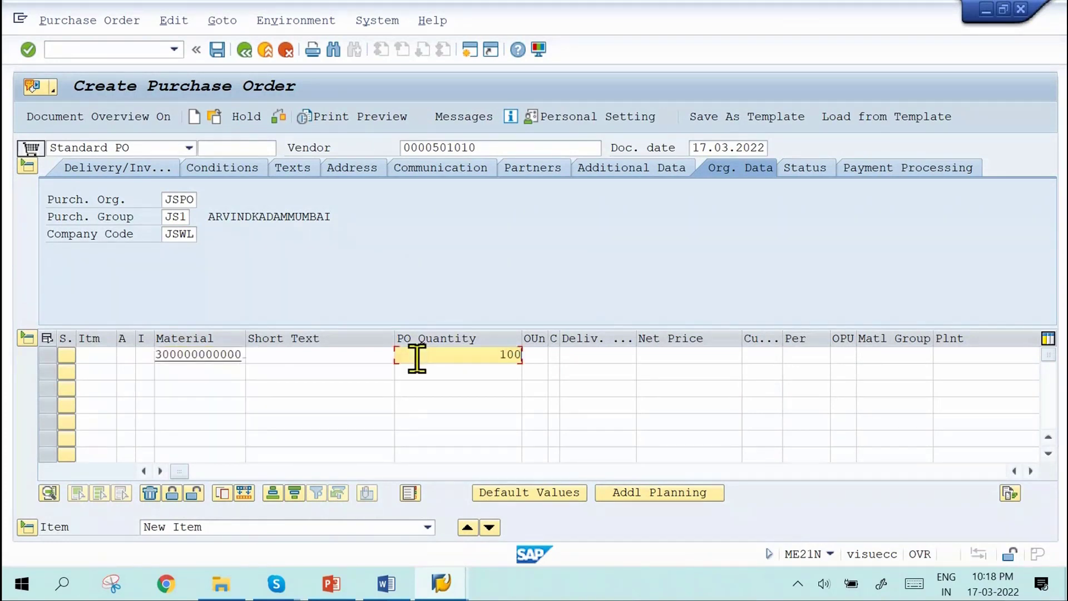
pyautogui.click(960, 354)
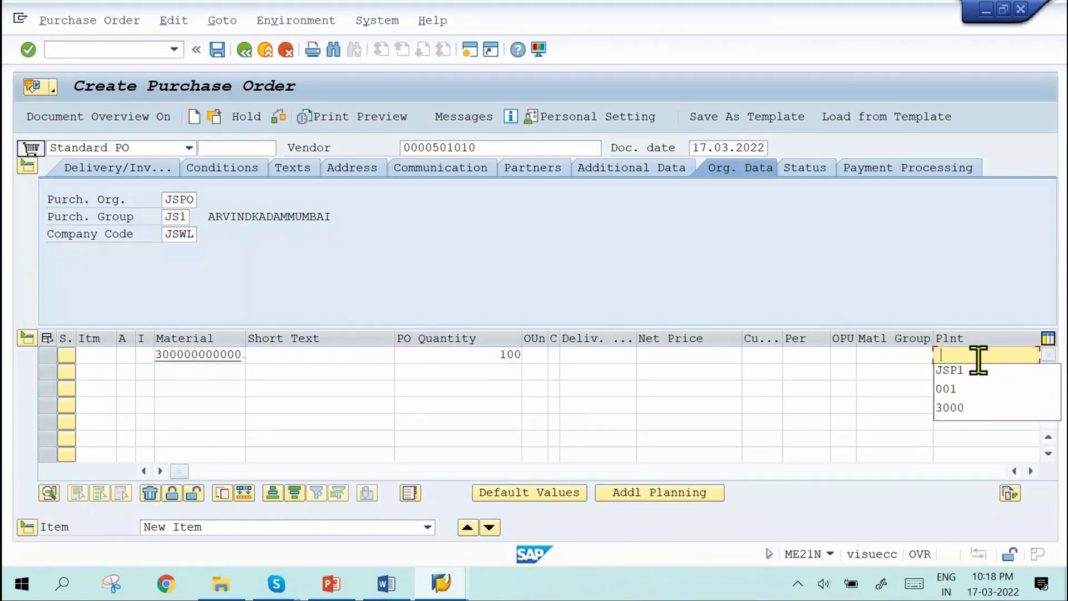
pyautogui.click(971, 369)
pyautogui.press('Tab')
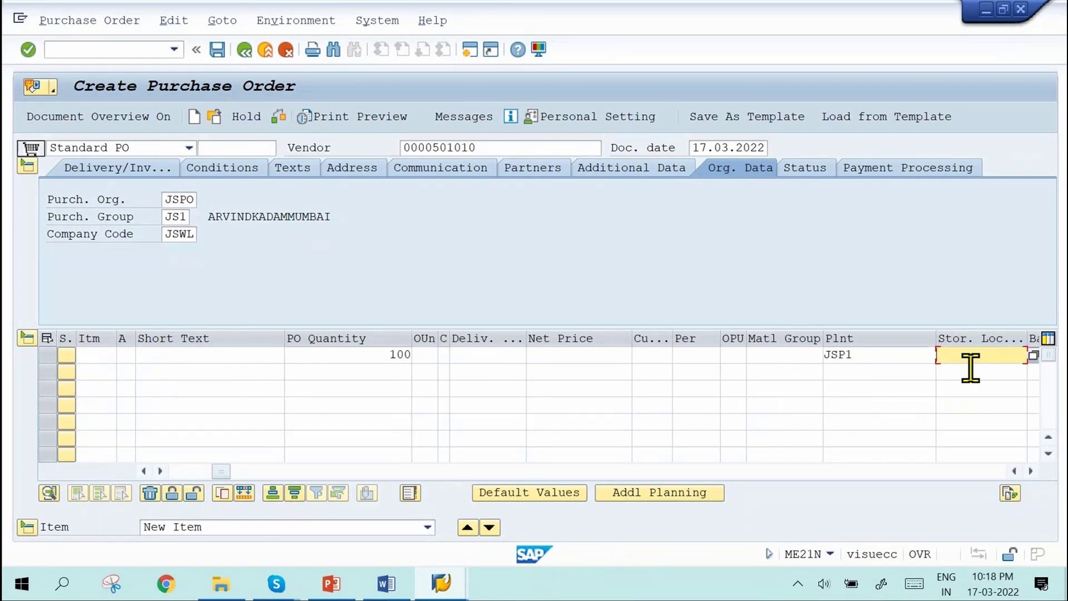
pyautogui.click(971, 369)
pyautogui.press('Return')
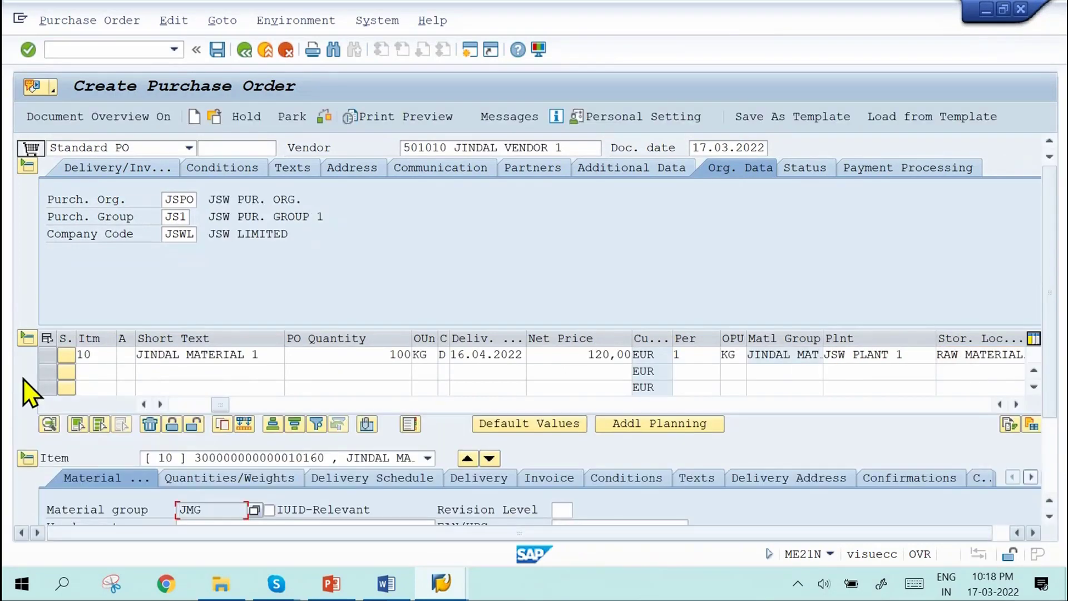
# Step: Check the purchase order for messages, close the message list and save the document
pyautogui.click(318, 114)
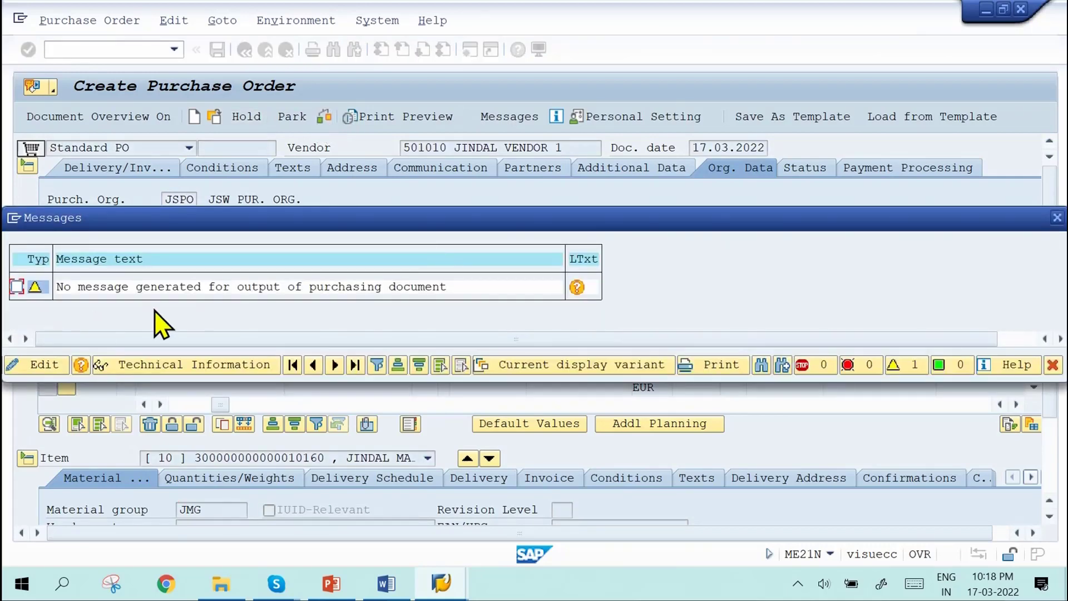
pyautogui.moveTo(539, 222); pyautogui.dragTo(327, 246)
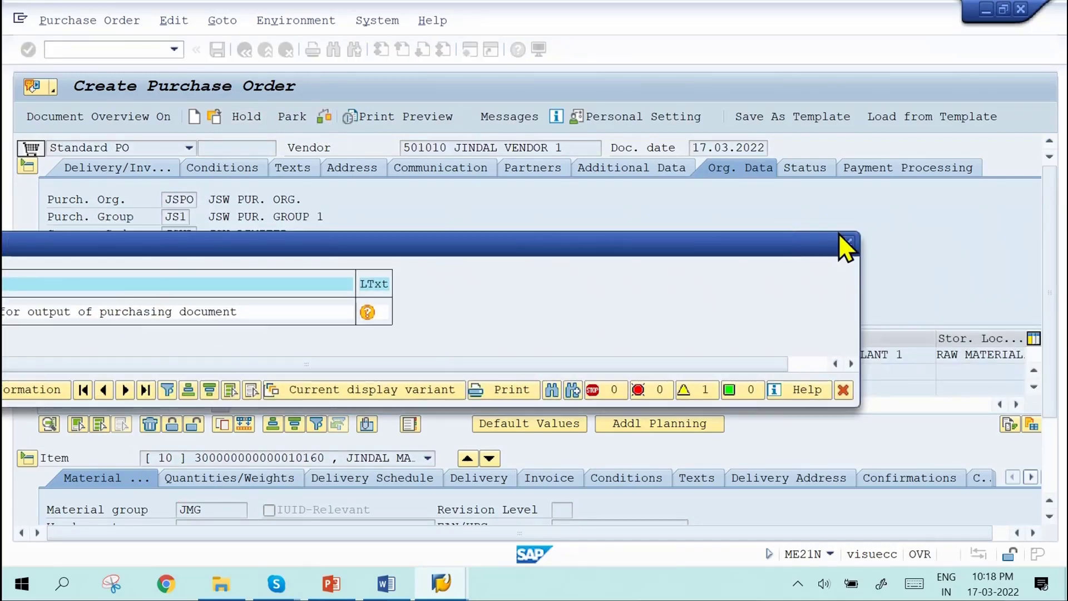
pyautogui.click(848, 242)
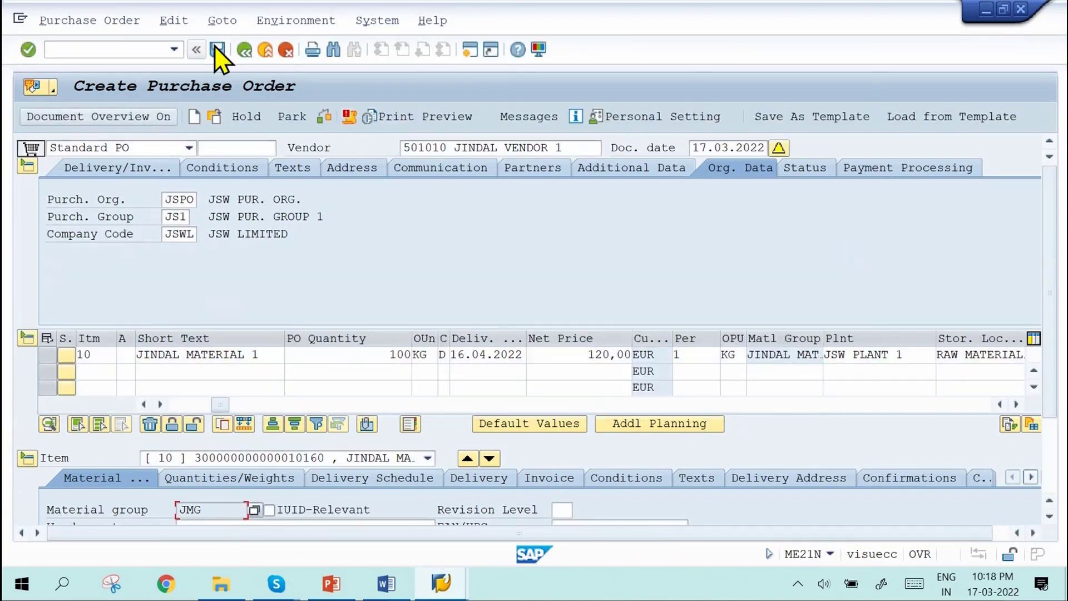
pyautogui.click(216, 48)
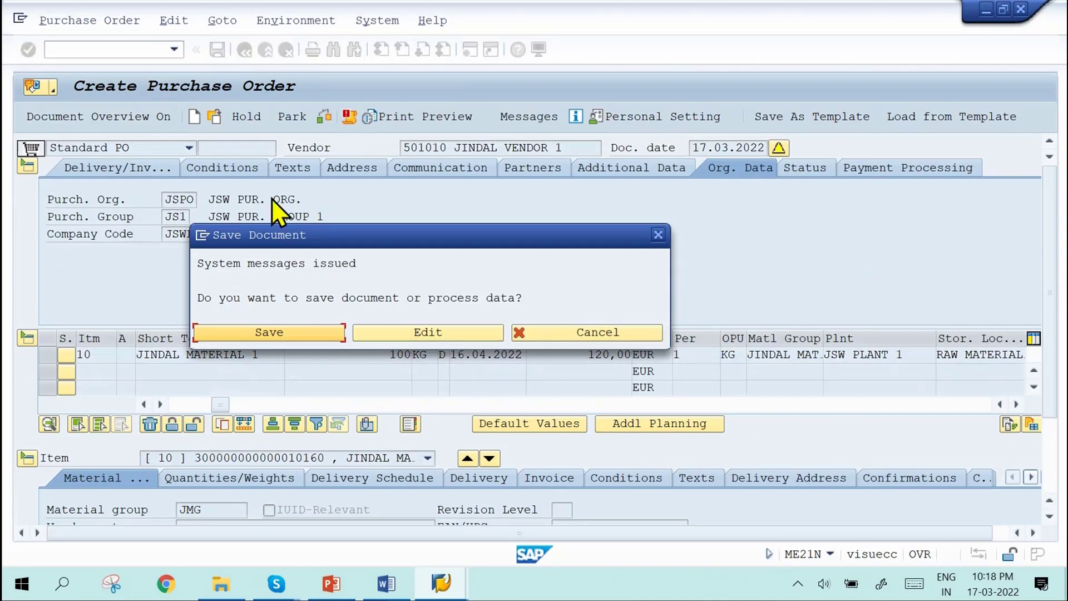
pyautogui.click(331, 335)
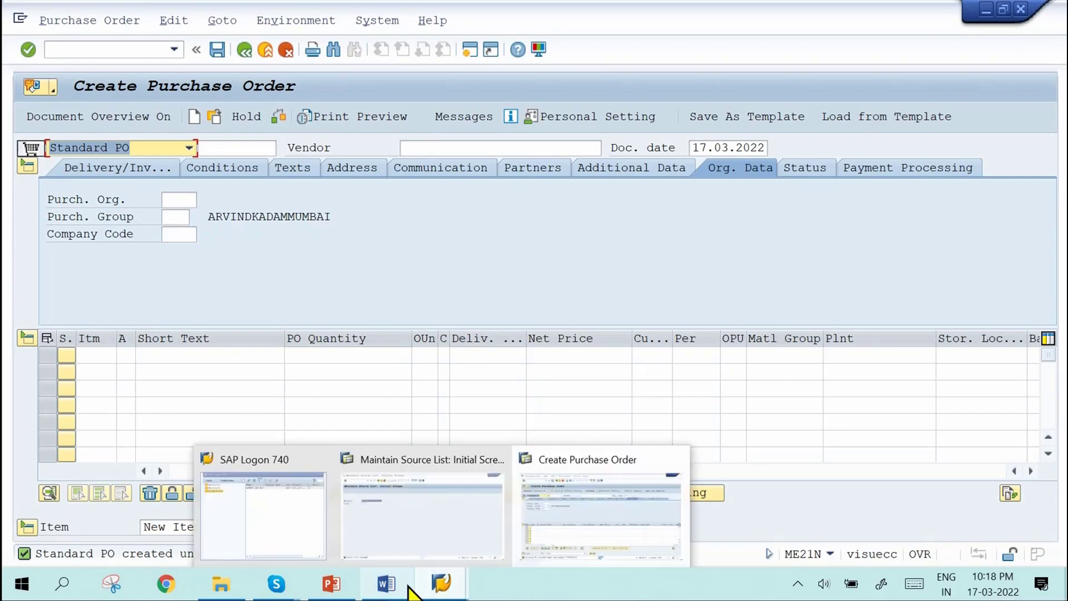
# Step: Examine how the materials and vendors are paired in the Word master data table and compare with the source list session
pyautogui.moveTo(410, 591)
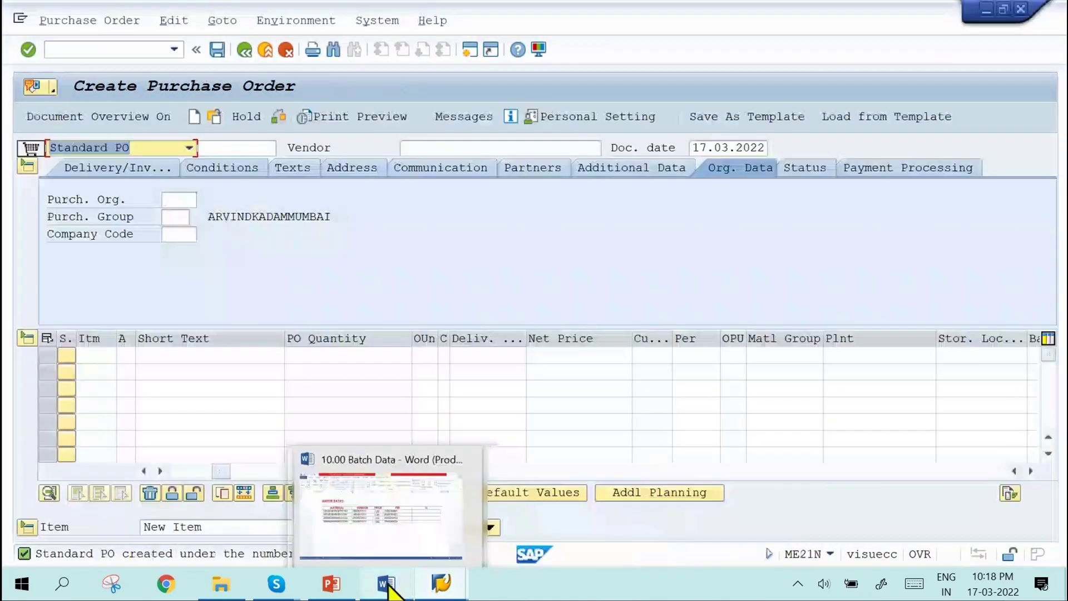
pyautogui.click(386, 515)
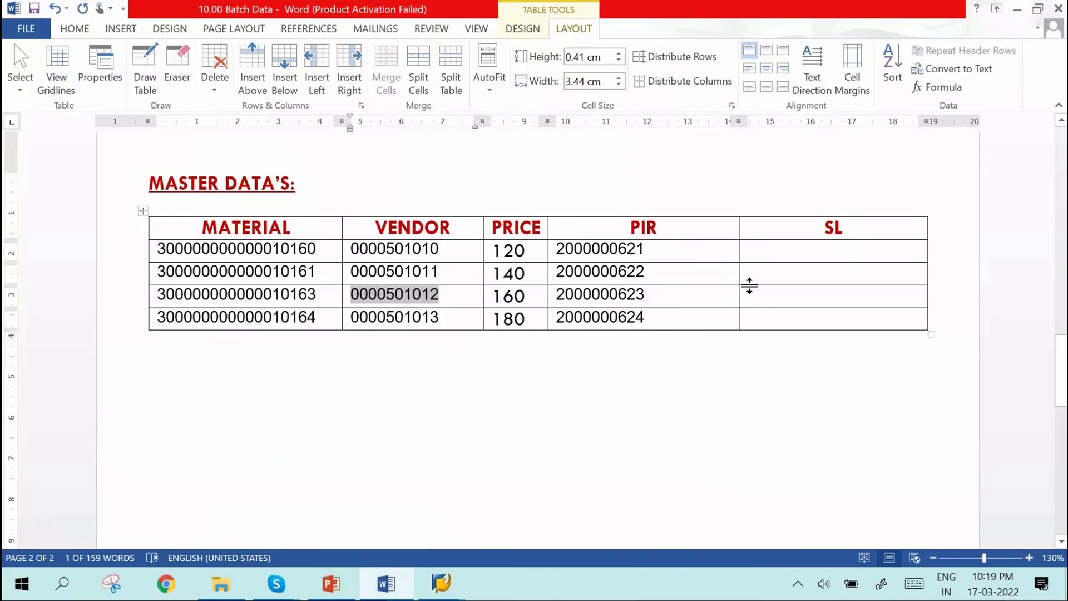
pyautogui.moveTo(449, 596)
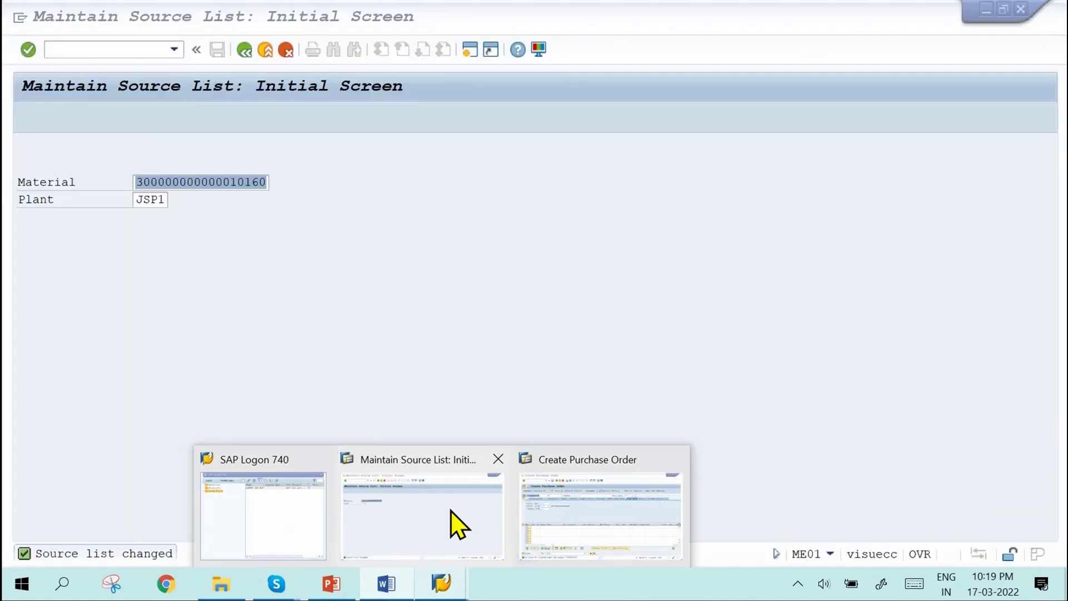
pyautogui.click(455, 523)
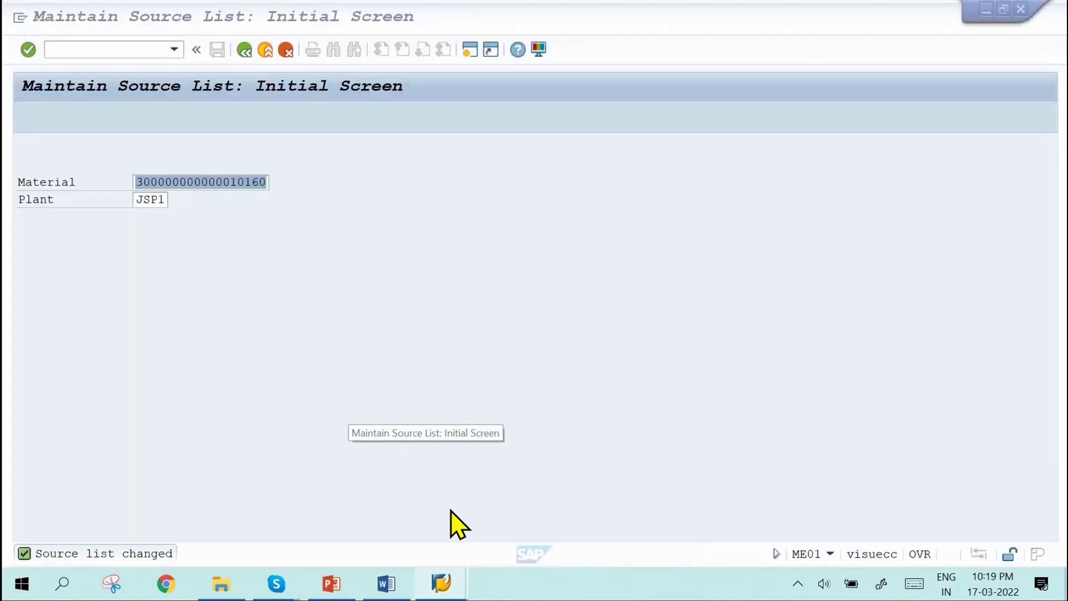
pyautogui.click(148, 50)
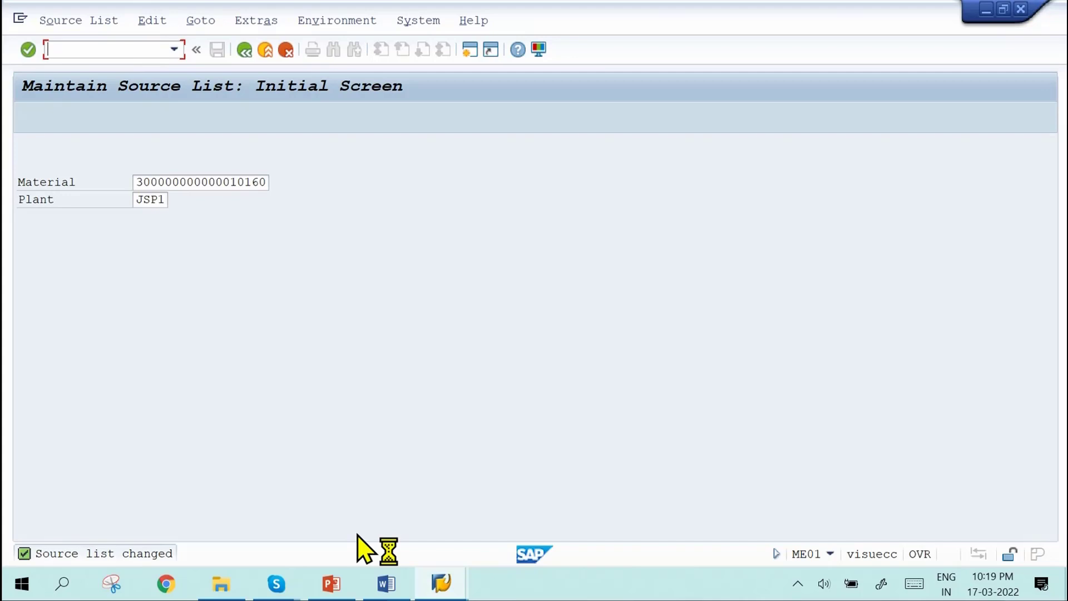
pyautogui.moveTo(378, 582)
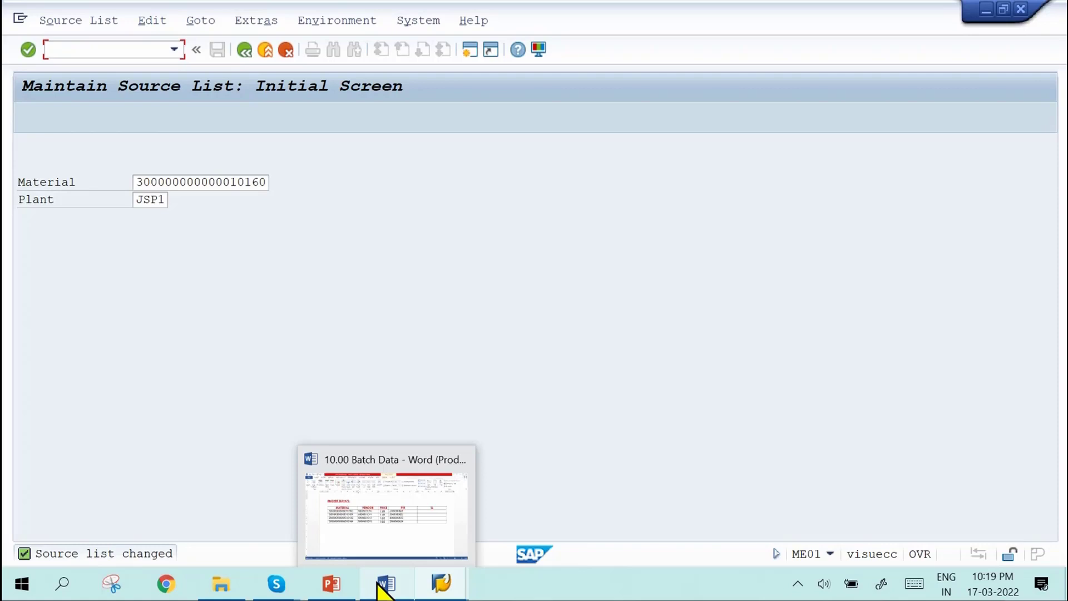
pyautogui.click(387, 517)
pyautogui.click(395, 271)
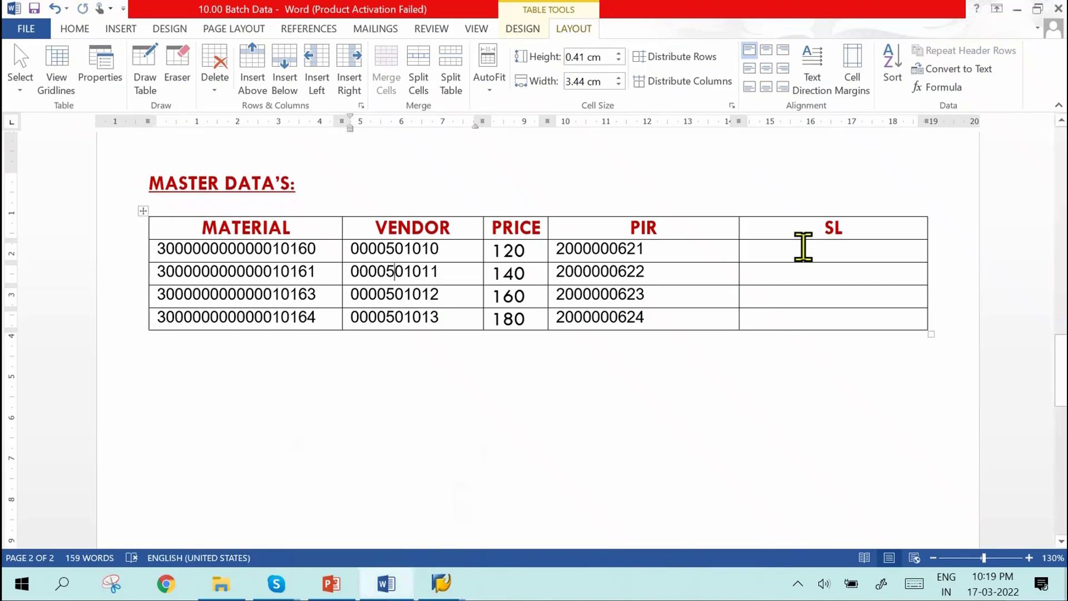
pyautogui.doubleClick(306, 248)
pyautogui.moveTo(434, 249); pyautogui.dragTo(437, 315)
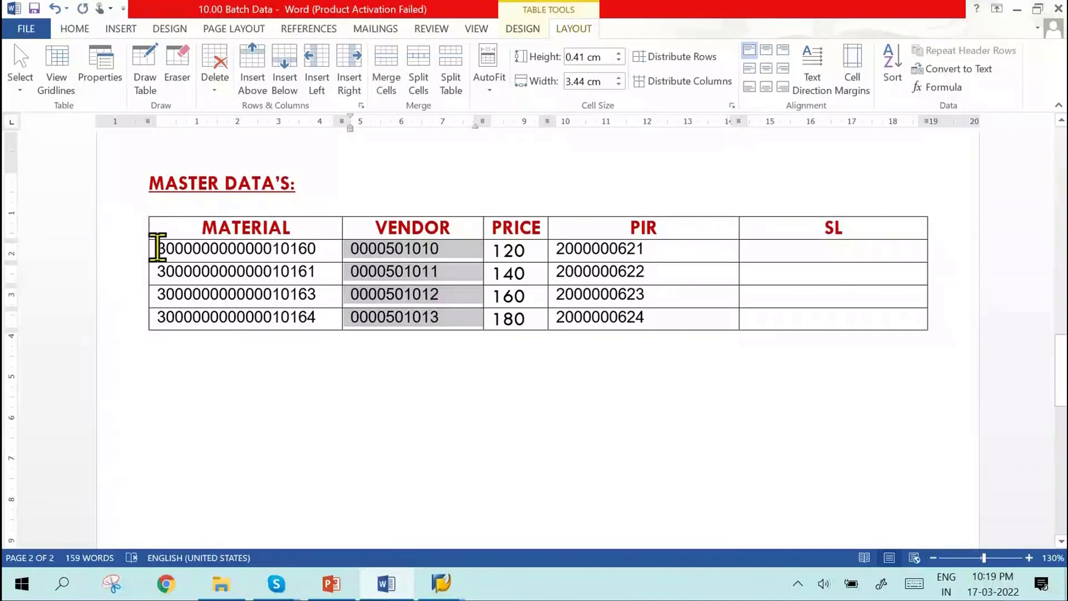
pyautogui.moveTo(157, 248); pyautogui.dragTo(341, 249)
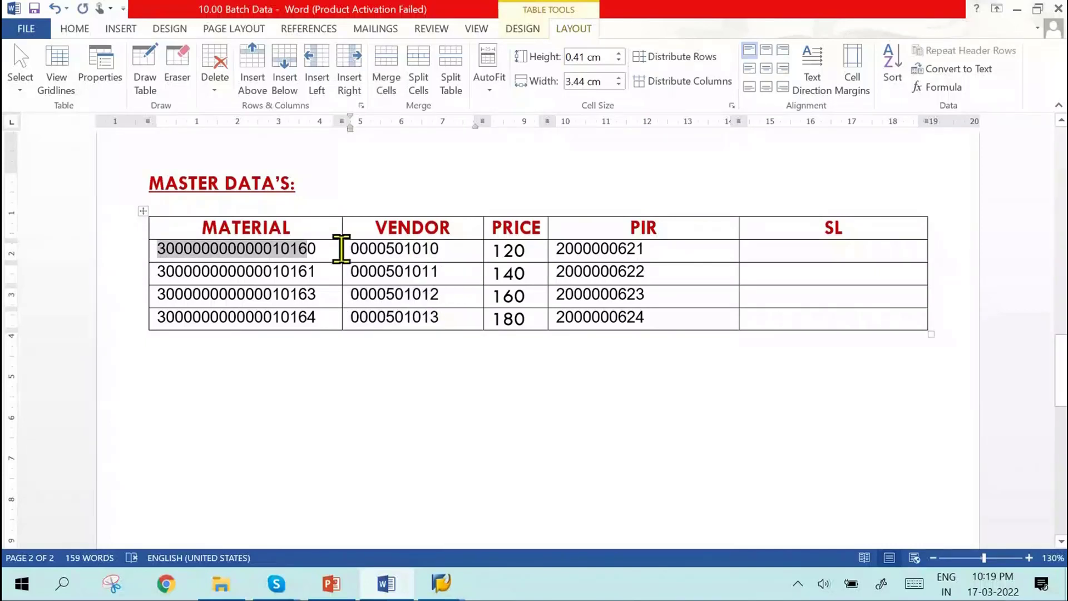
pyautogui.moveTo(341, 248); pyautogui.dragTo(436, 325)
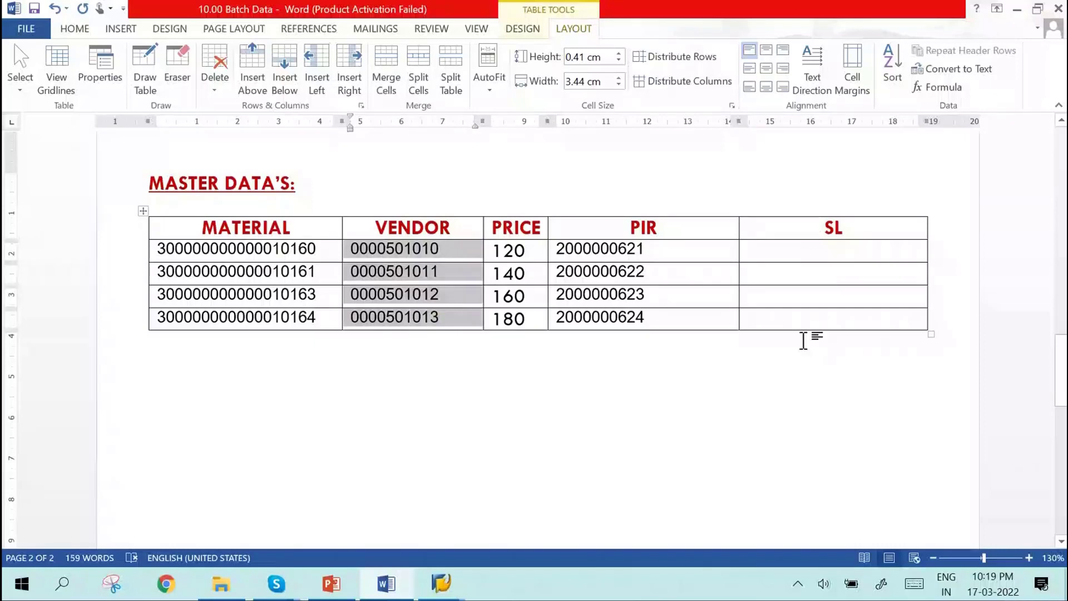
pyautogui.click(675, 245)
pyautogui.write(',')
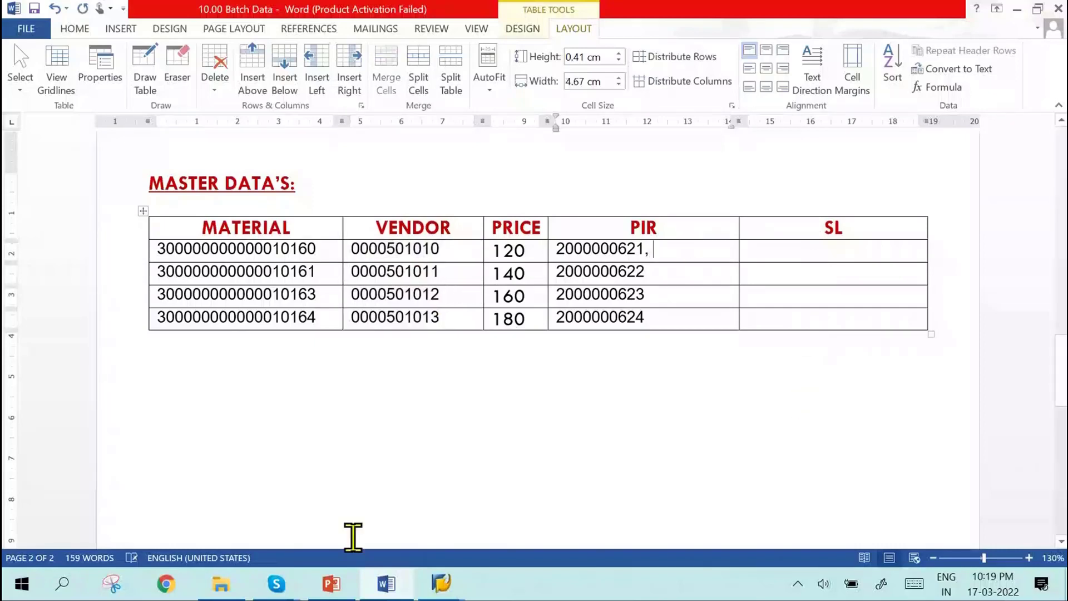
pyautogui.click(294, 245)
pyautogui.doubleClick(293, 245)
pyautogui.hotkey('ctrl', 'c')
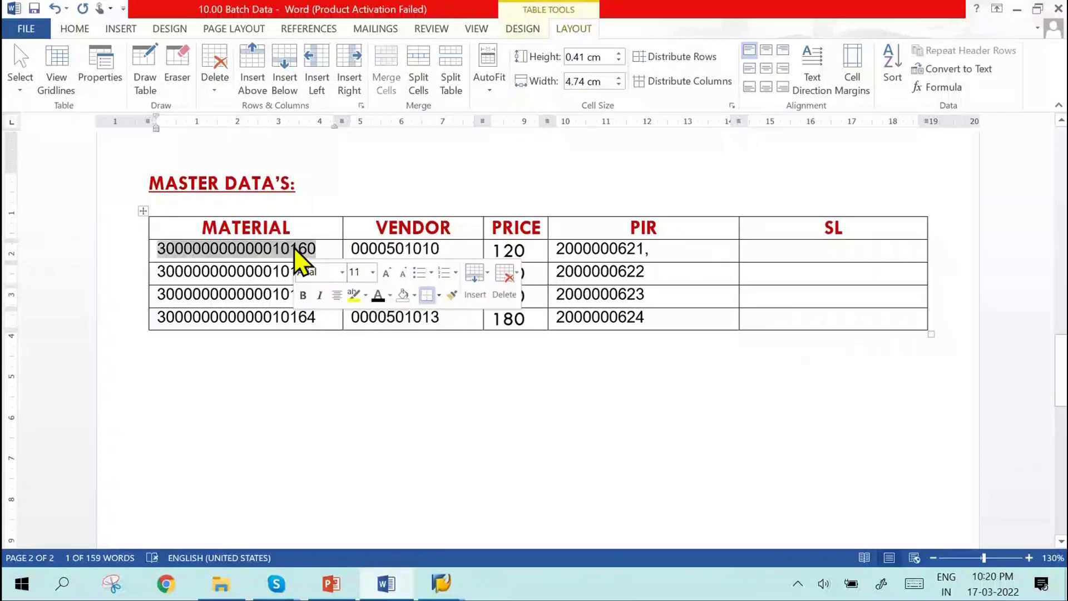
pyautogui.click(447, 340)
pyautogui.moveTo(444, 317); pyautogui.dragTo(358, 272)
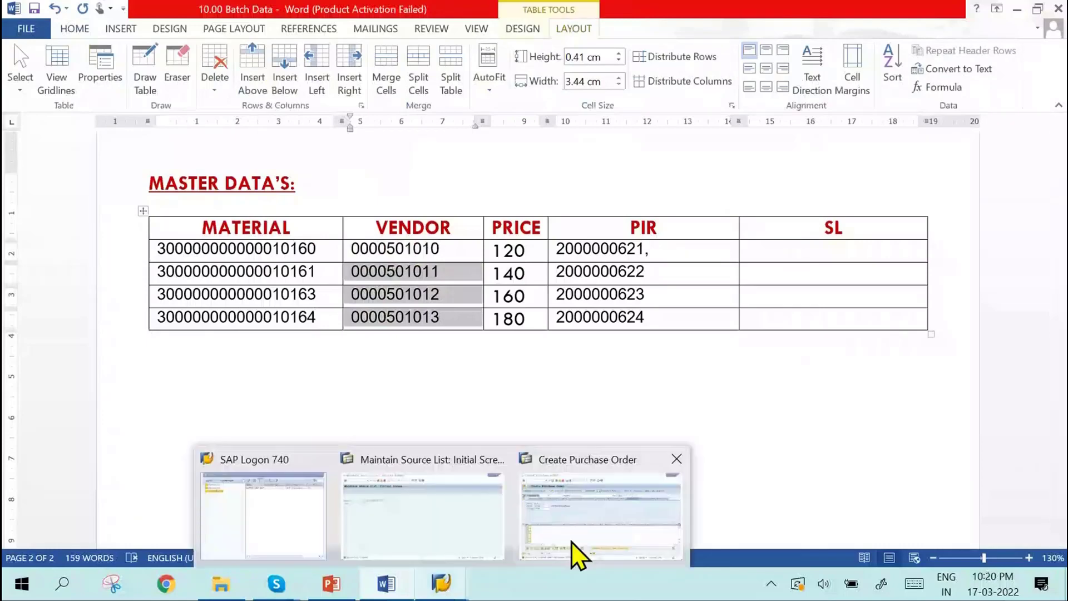
# Step: Switch to the SAP purchase order session, start transaction ME51N, turn on Source Determination and expand the header and item overview
pyautogui.click(576, 554)
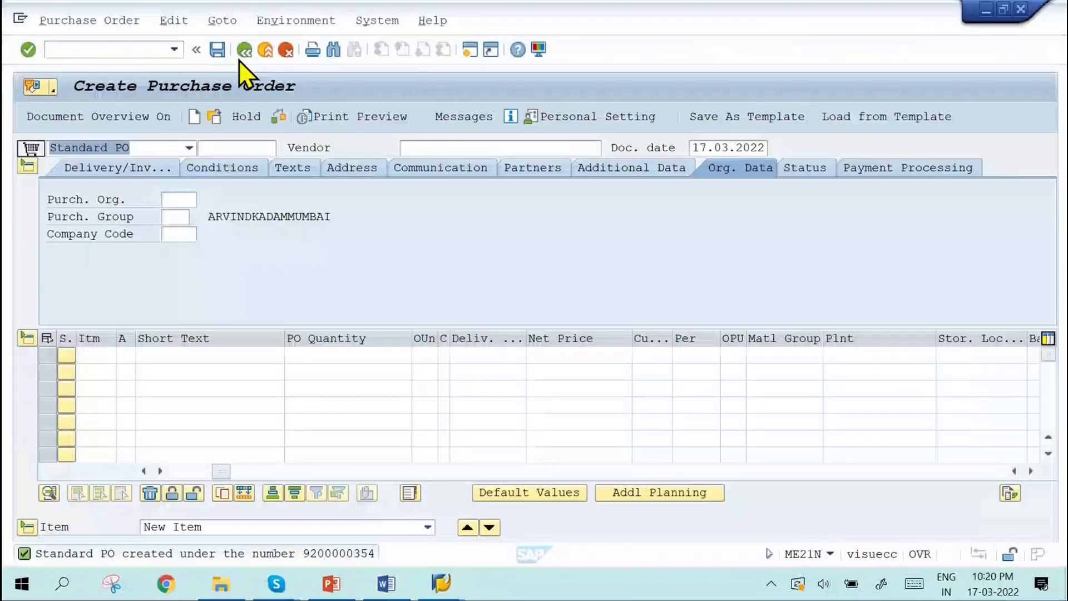
pyautogui.write('/NME')
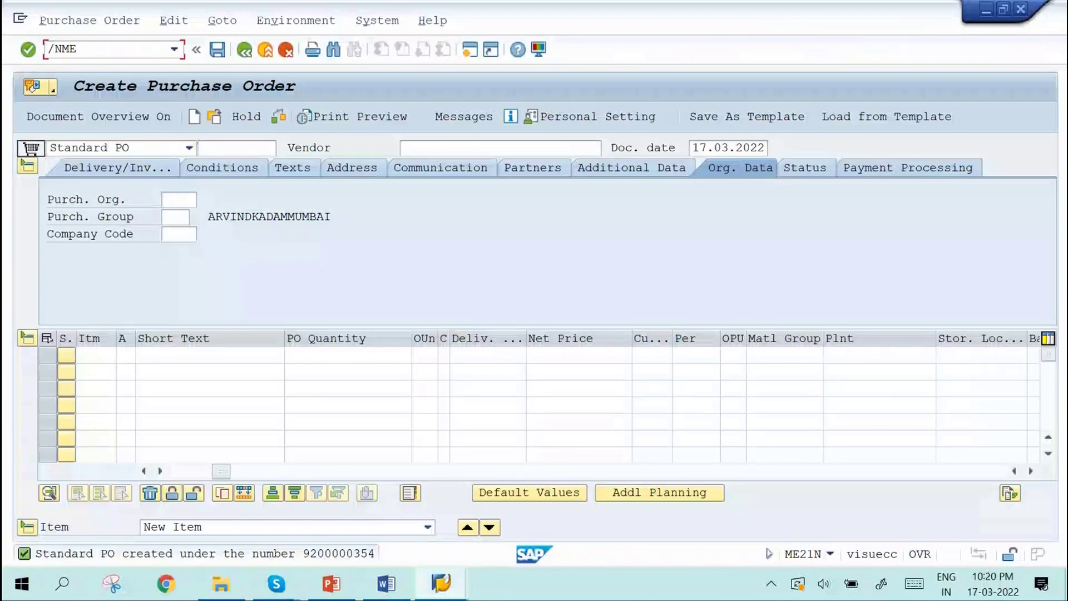
pyautogui.write('51')
pyautogui.press('Return')
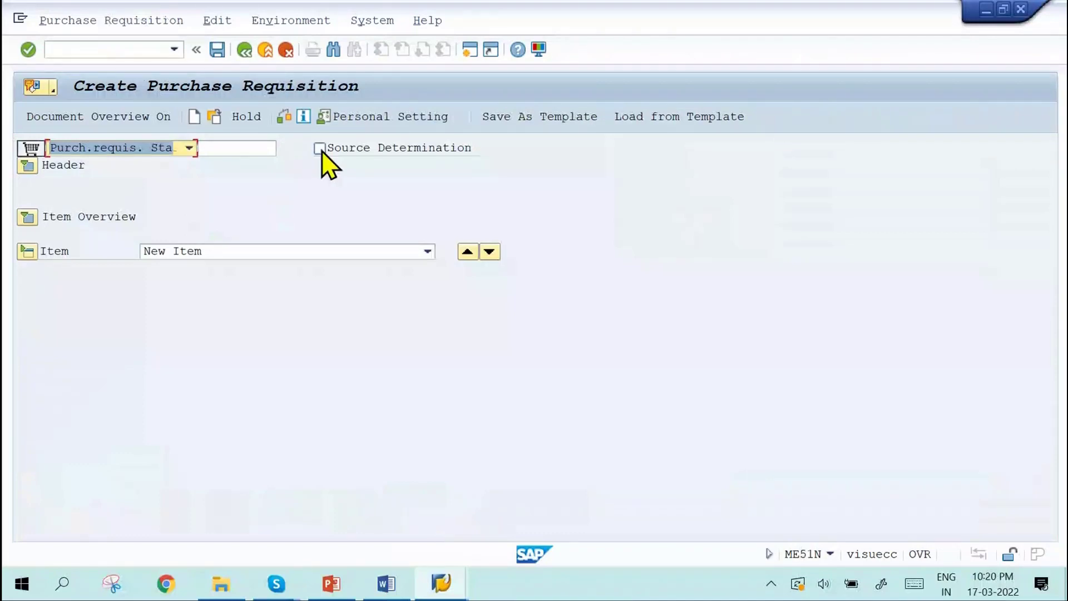
pyautogui.click(320, 149)
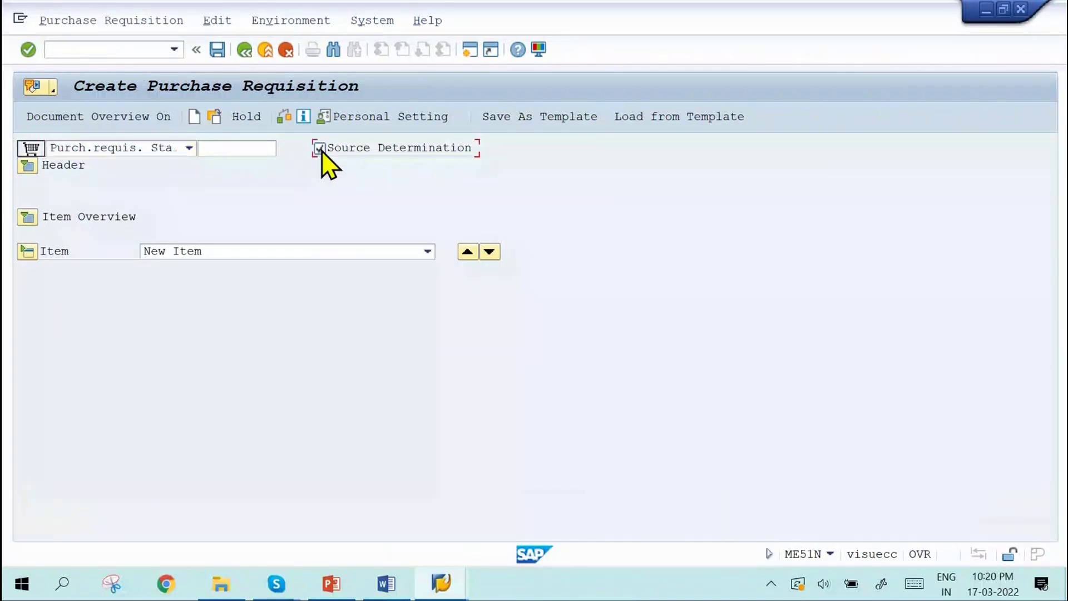
pyautogui.click(34, 166)
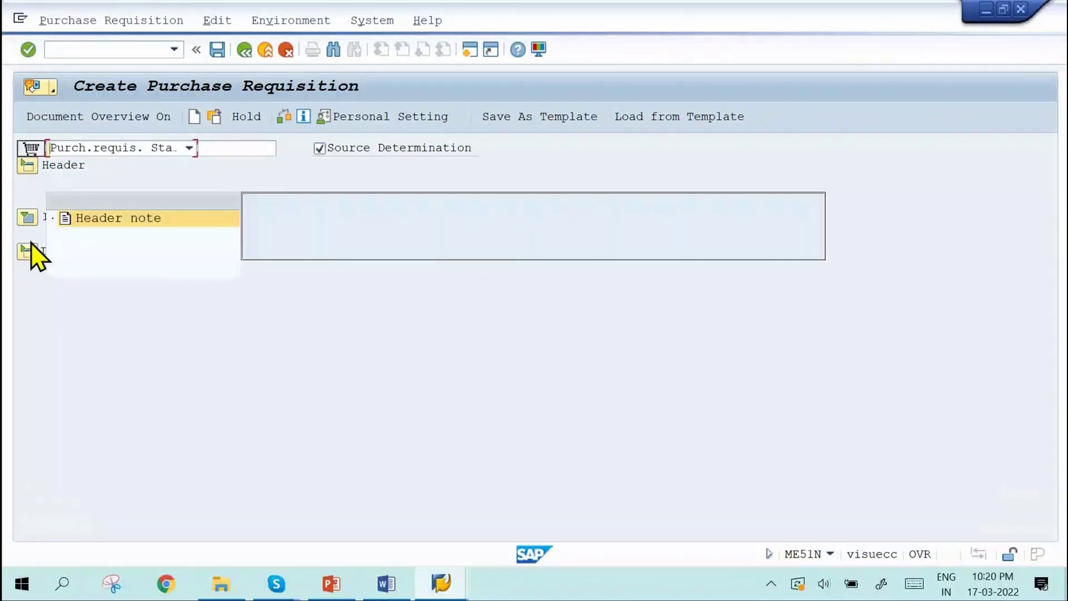
pyautogui.click(32, 340)
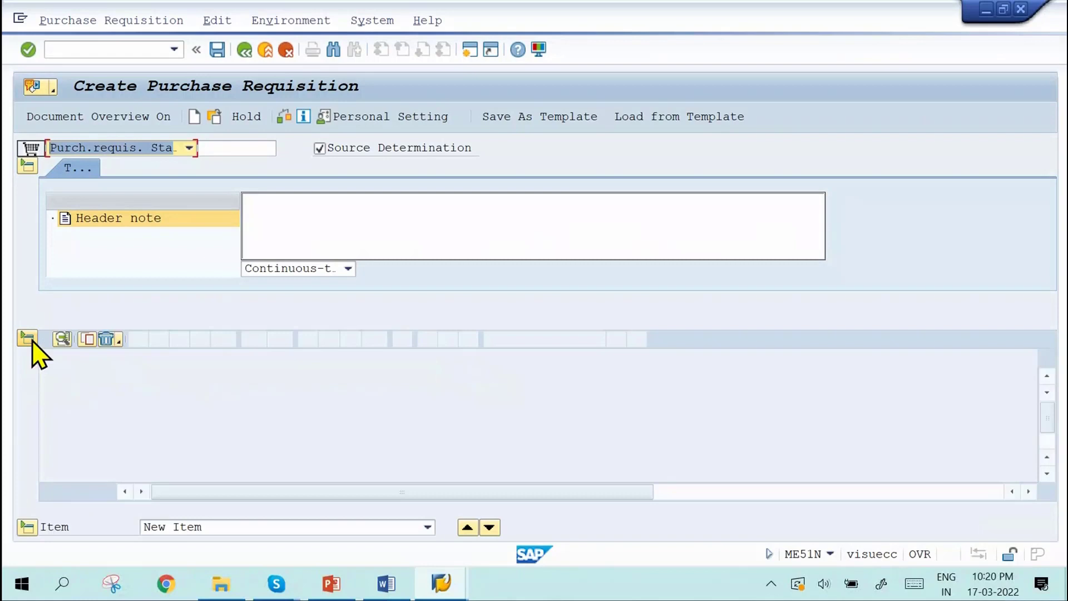
pyautogui.moveTo(384, 588)
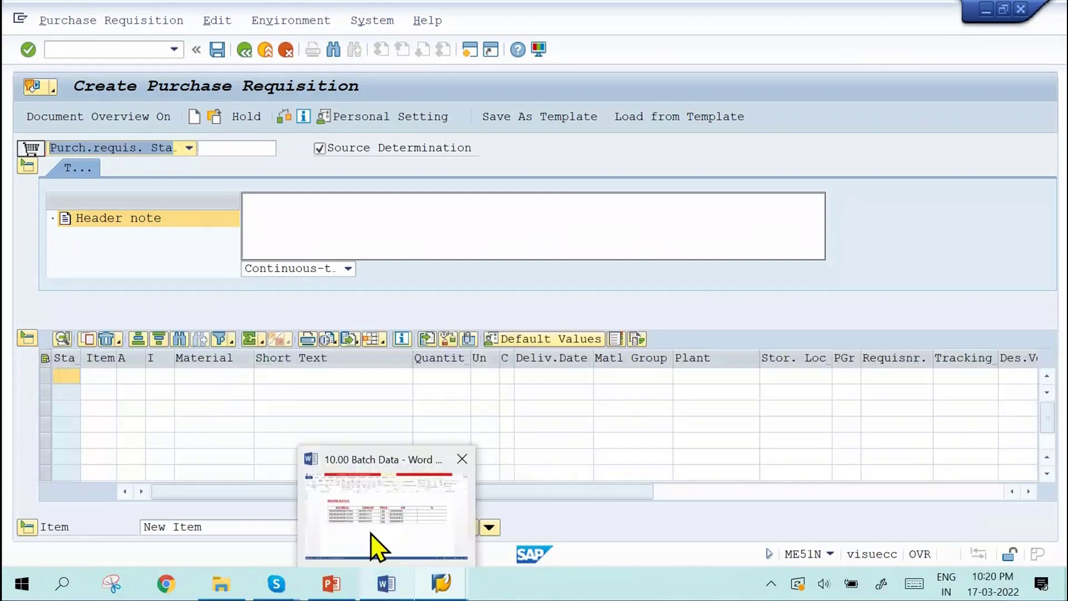
pyautogui.click(371, 542)
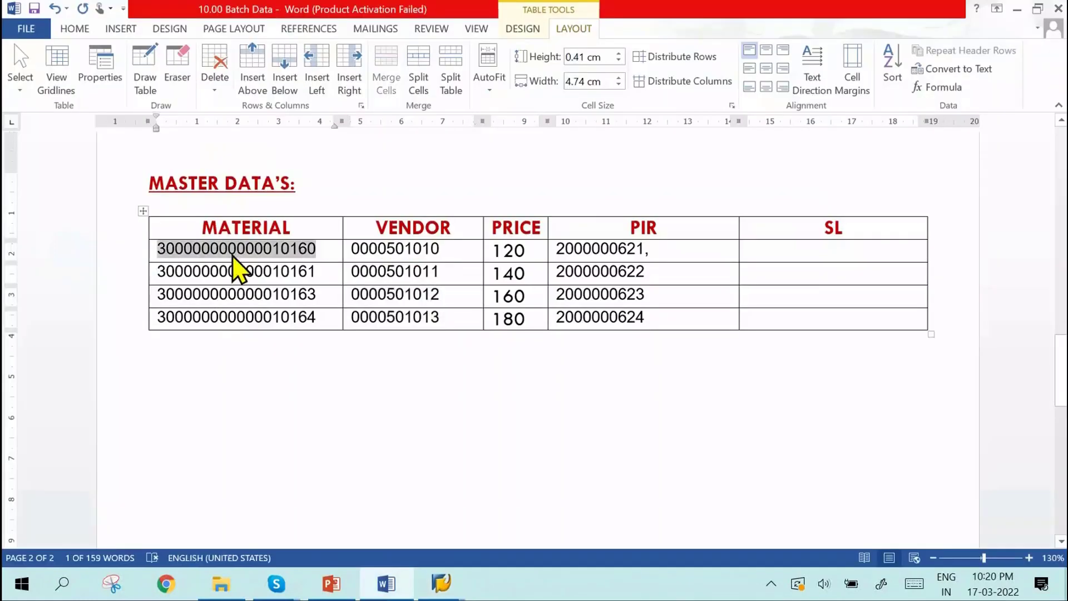
pyautogui.hotkey('alt', 'Tab')
pyautogui.click(224, 376)
pyautogui.hotkey('ctrl', 'v')
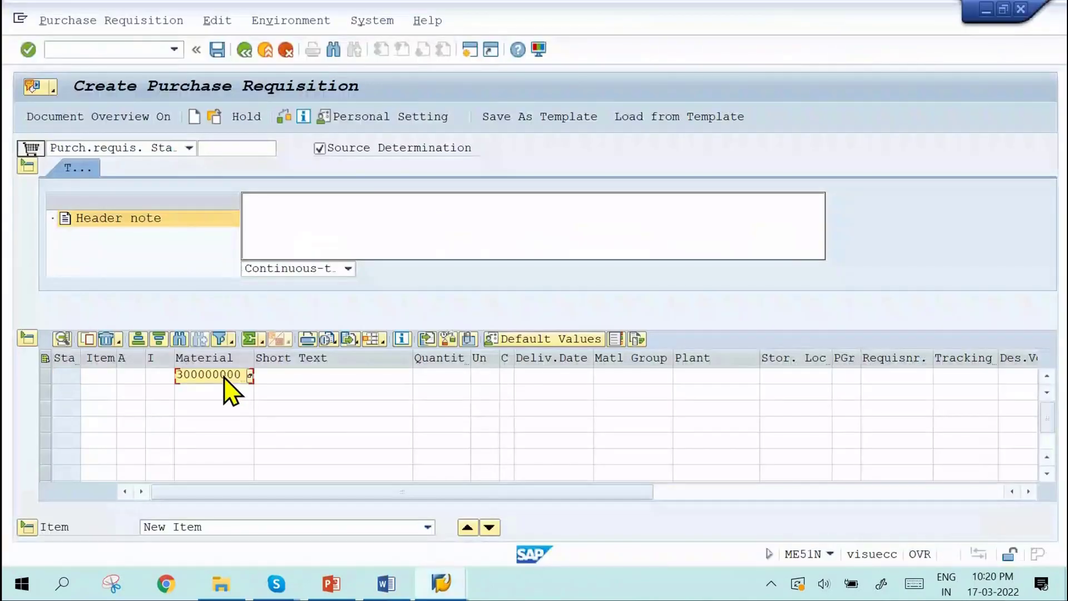
pyautogui.press('Return')
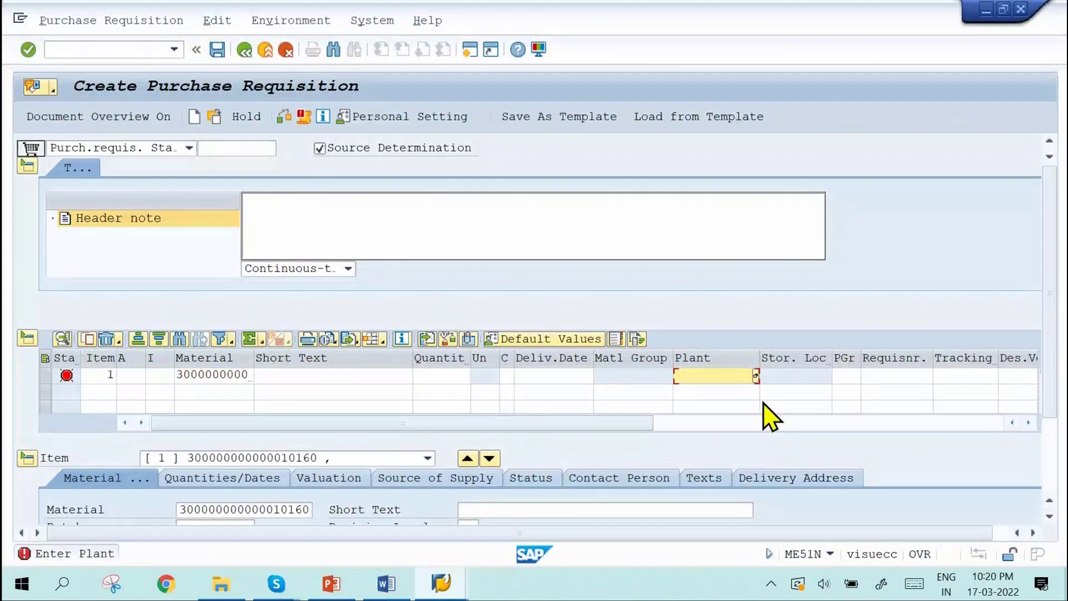
pyautogui.write('JSP1')
pyautogui.press('Return')
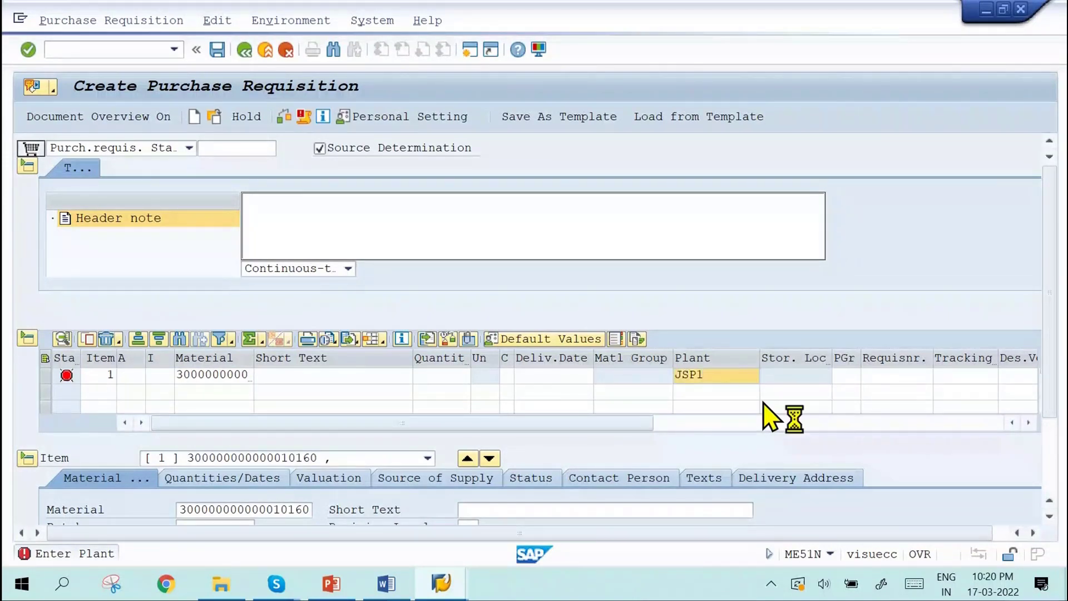
# Step: Set the requisition item's storage location to JSS1 and its quantity to 100, and validate the item
pyautogui.click(804, 381)
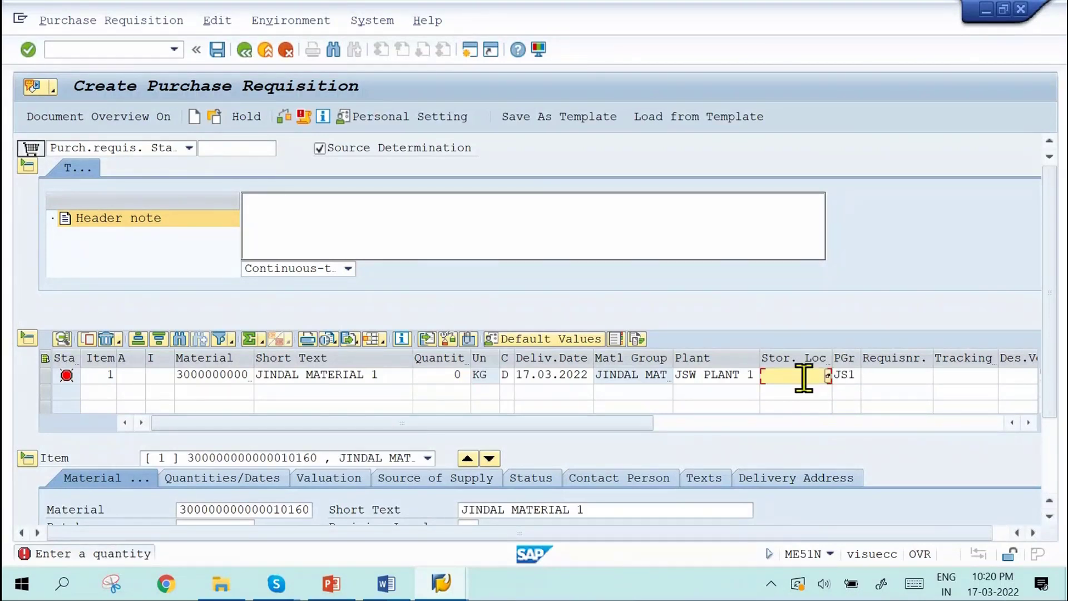
pyautogui.write('JSS1')
pyautogui.click(453, 379)
pyautogui.write('1')
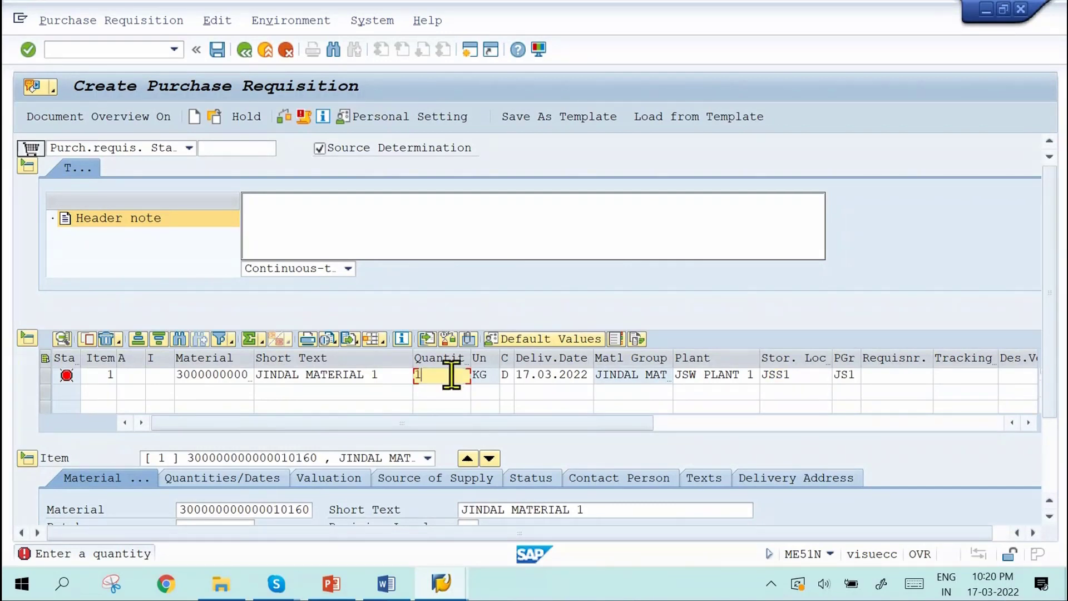
pyautogui.write('00')
pyautogui.press('Return')
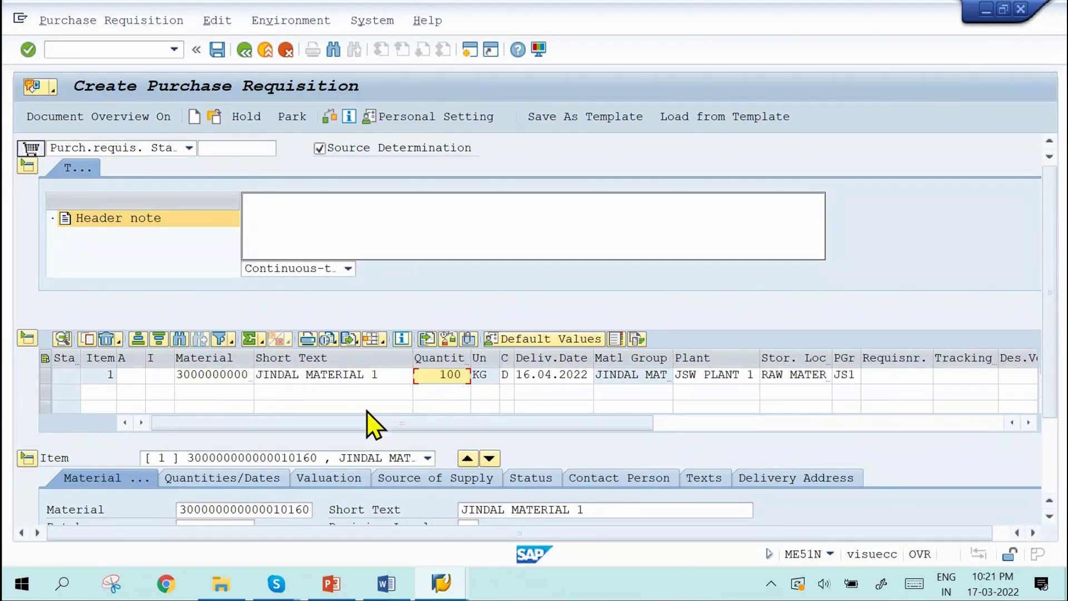
# Step: Check the requisition item's source of supply and compare its fixed vendor with the first row of the Word master data table
pyautogui.click(411, 485)
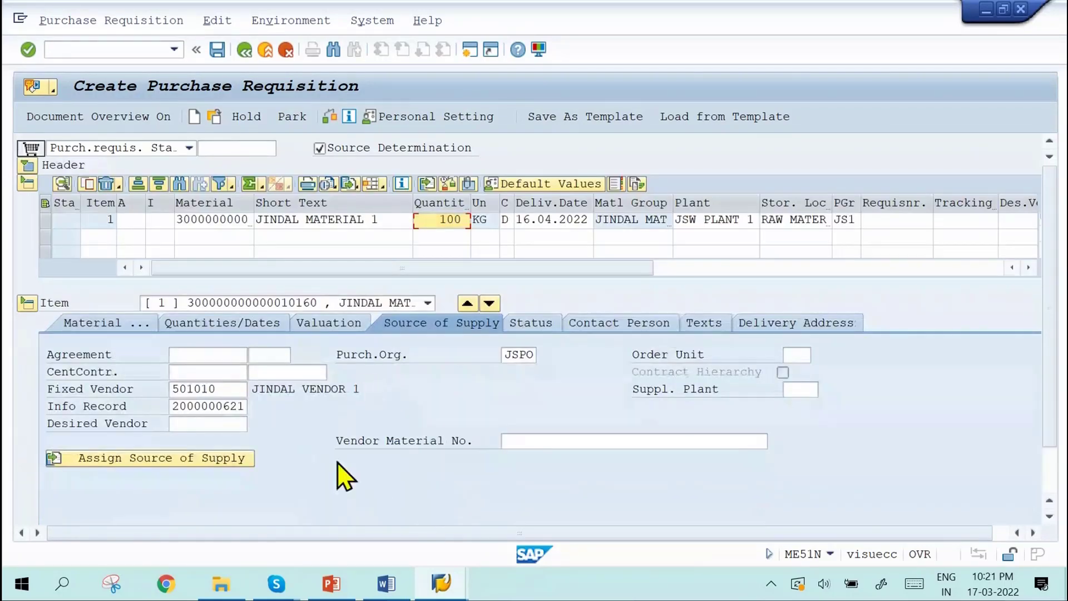
pyautogui.moveTo(219, 391); pyautogui.dragTo(72, 469)
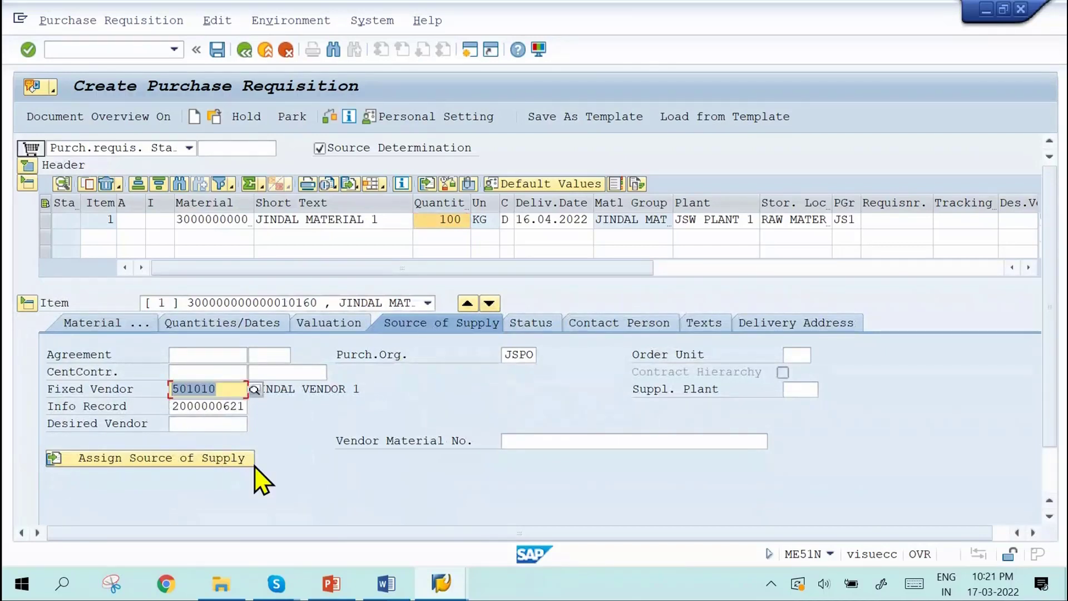
pyautogui.moveTo(385, 593)
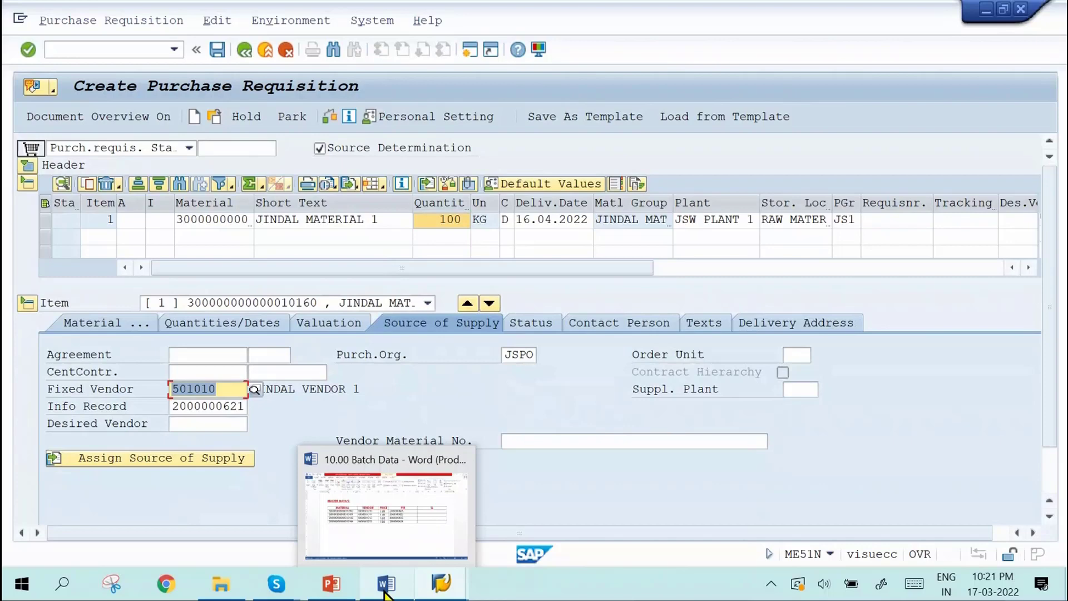
pyautogui.click(401, 543)
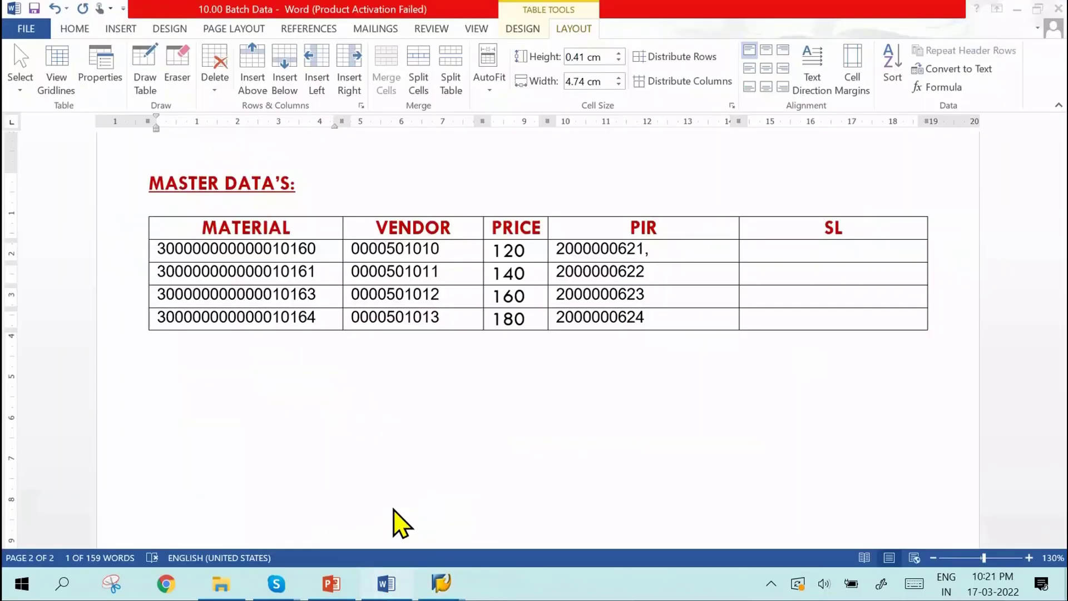
pyautogui.doubleClick(356, 250)
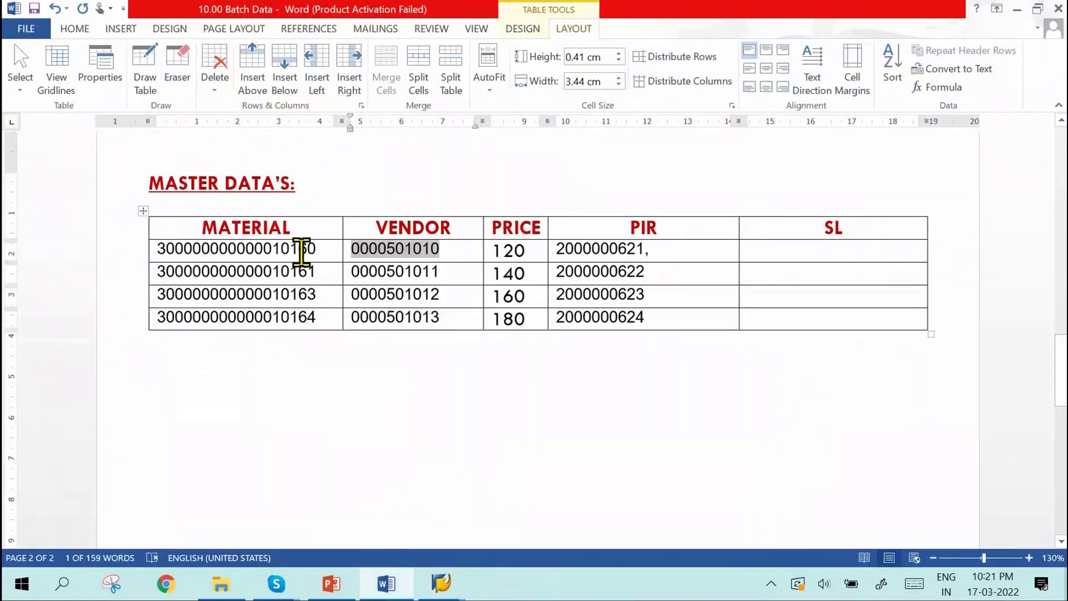
pyautogui.click(405, 248)
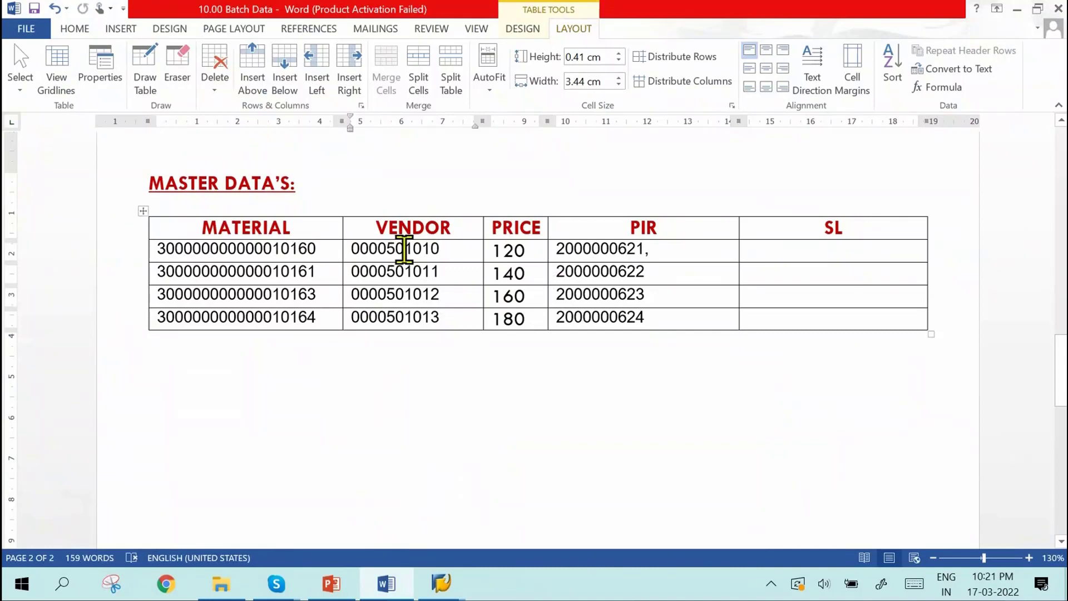
pyautogui.click(290, 249)
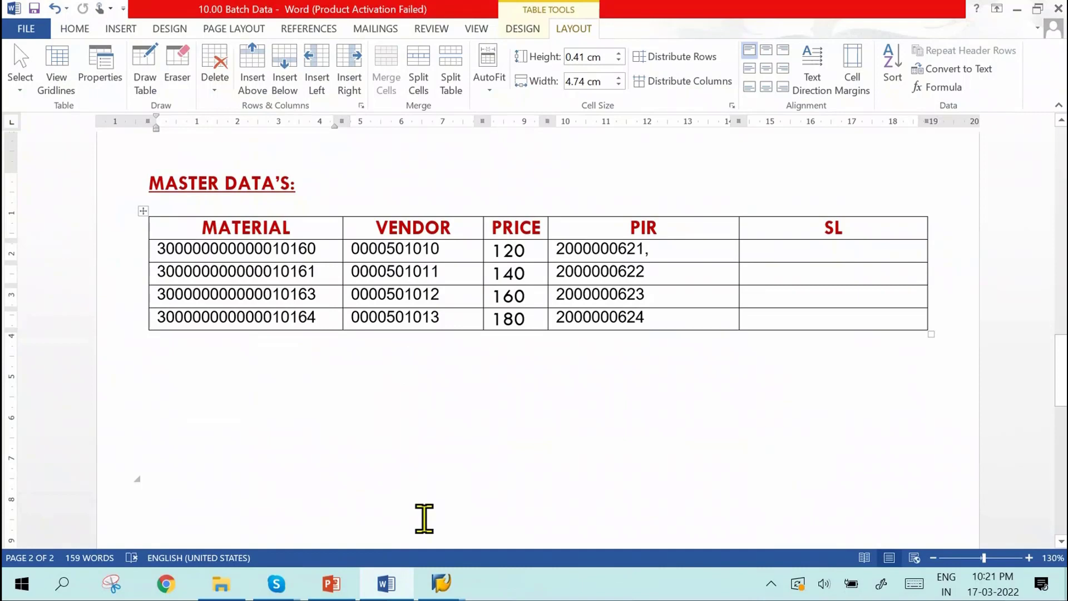
# Step: Switch to the SAP source list session and start transaction ME11 to create an info record
pyautogui.moveTo(460, 589)
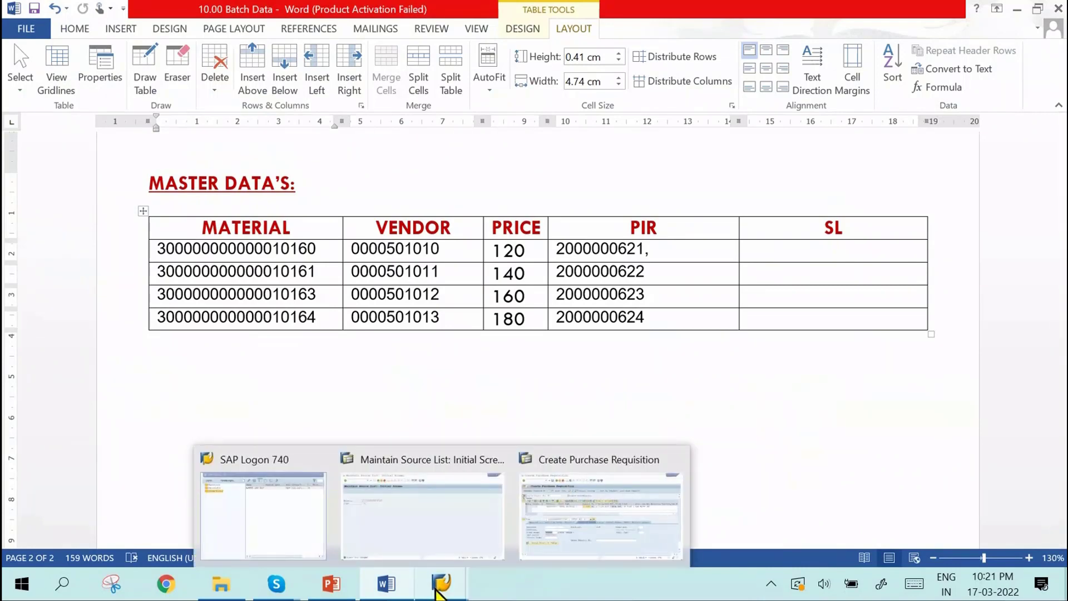
pyautogui.click(389, 515)
pyautogui.write('/N')
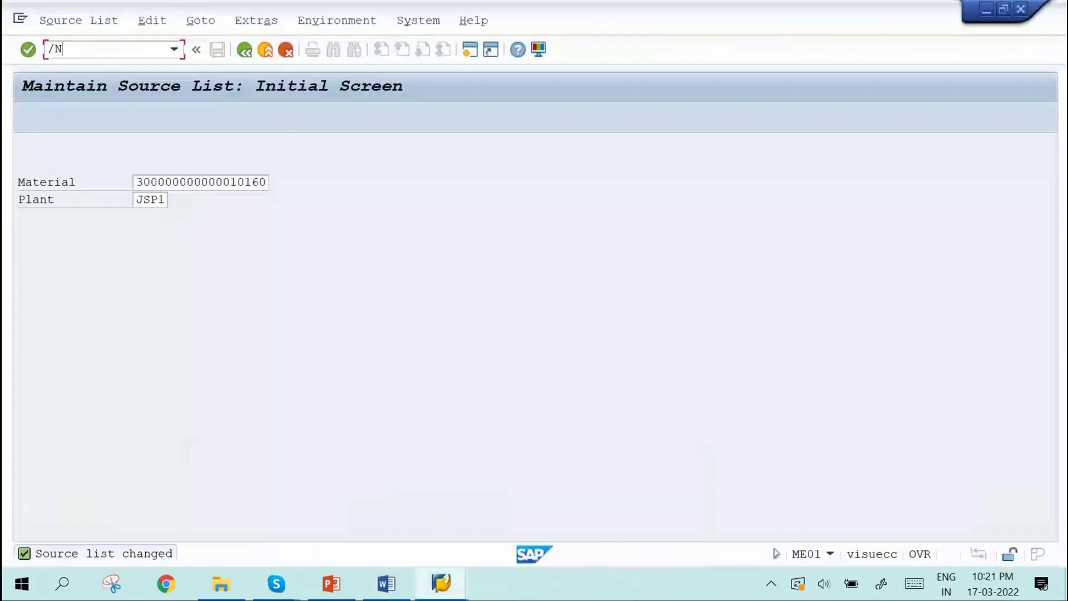
pyautogui.write('ME11')
pyautogui.press('Return')
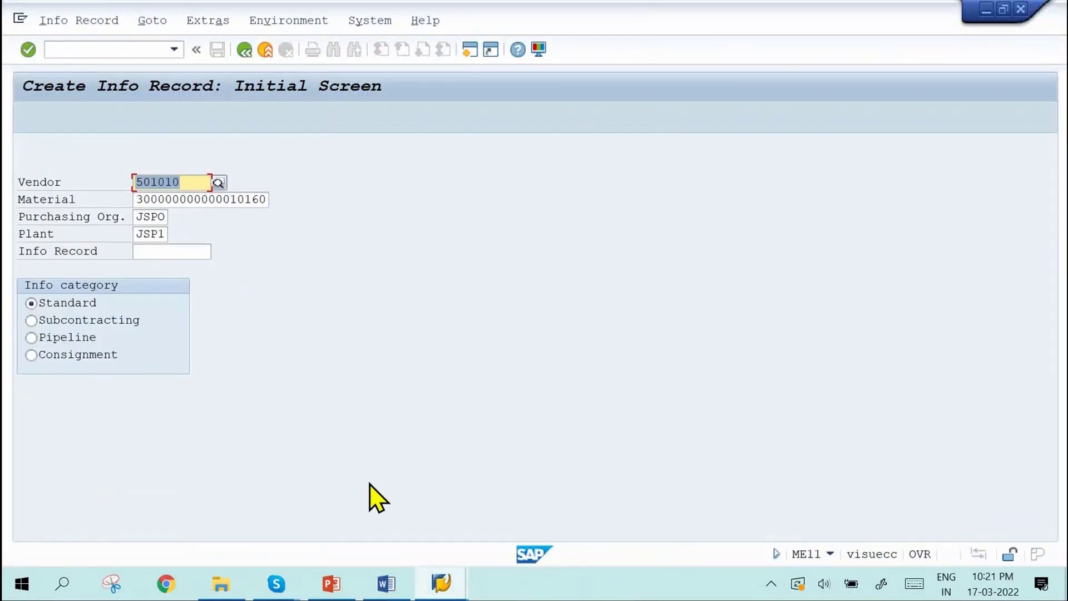
pyautogui.moveTo(386, 582)
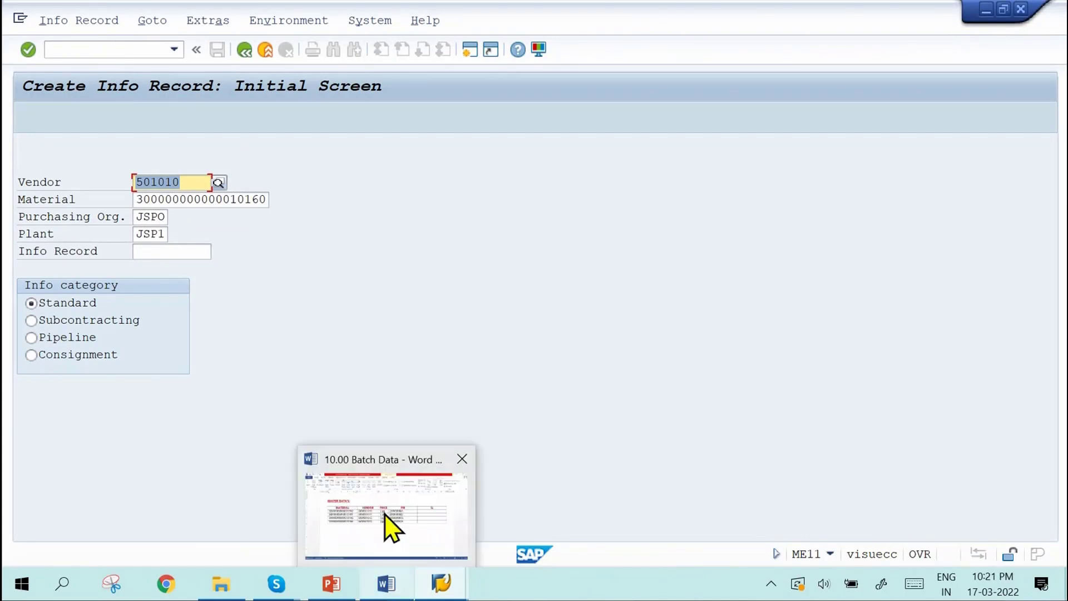
pyautogui.click(392, 528)
pyautogui.hotkey('alt', 'Tab')
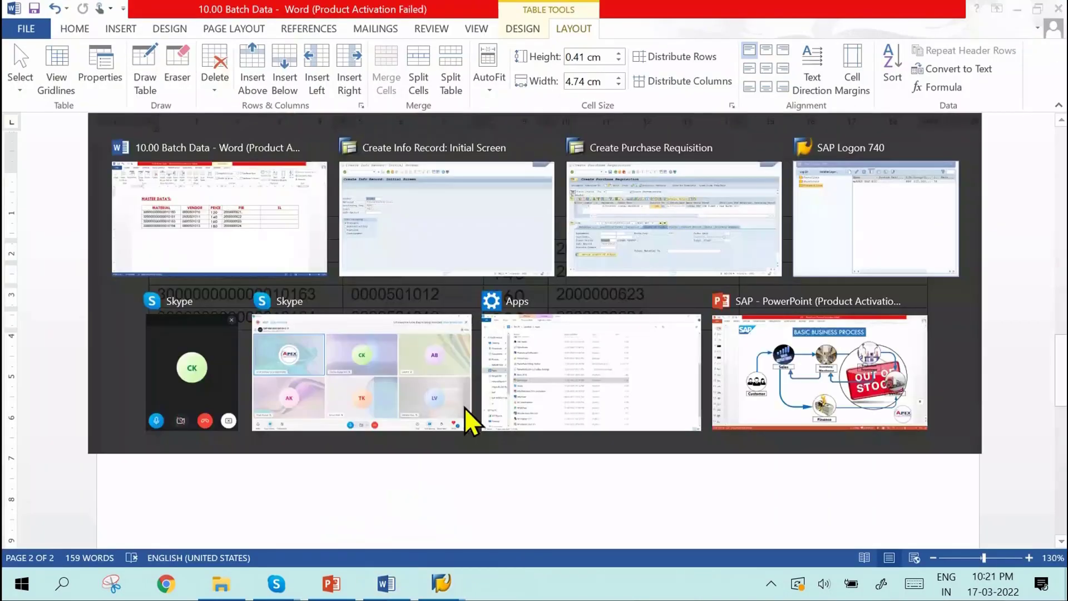
pyautogui.click(188, 181)
pyautogui.press('BackSpace')
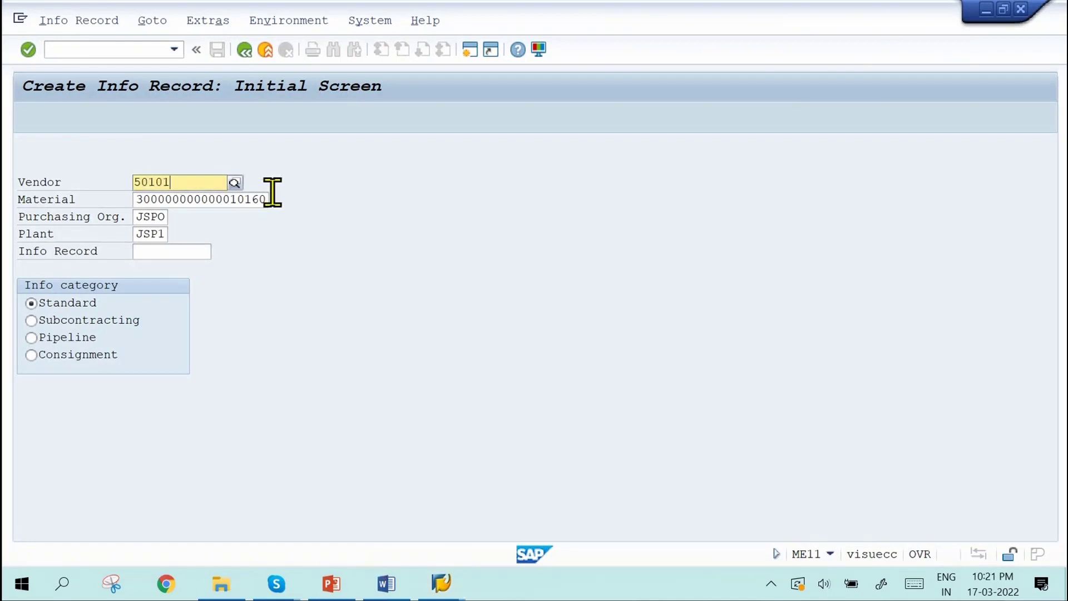
pyautogui.write('0')
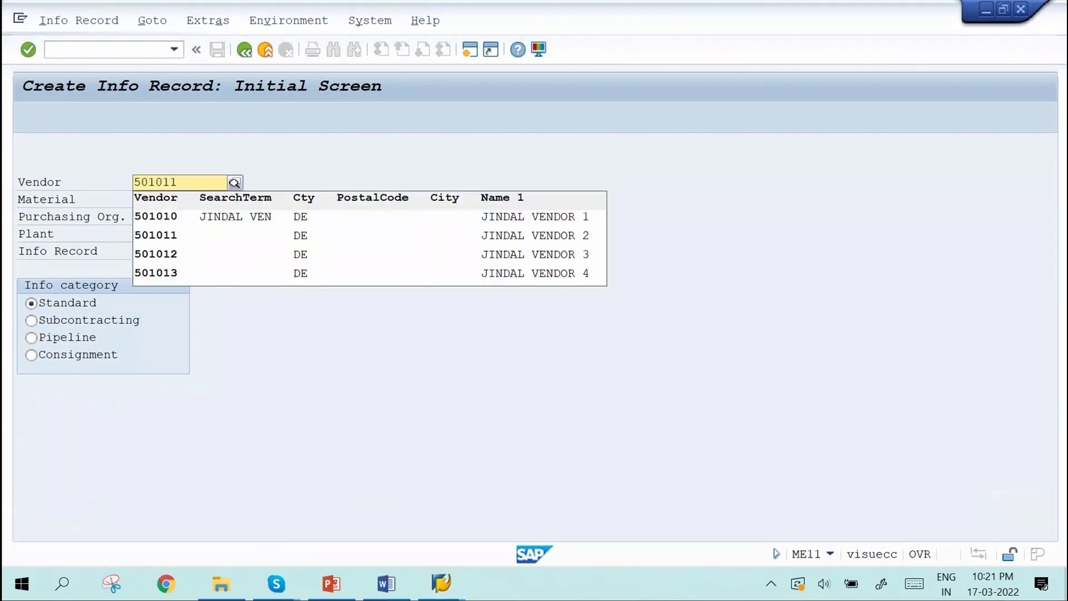
pyautogui.press('Return')
pyautogui.press('Down')
pyautogui.press('Return')
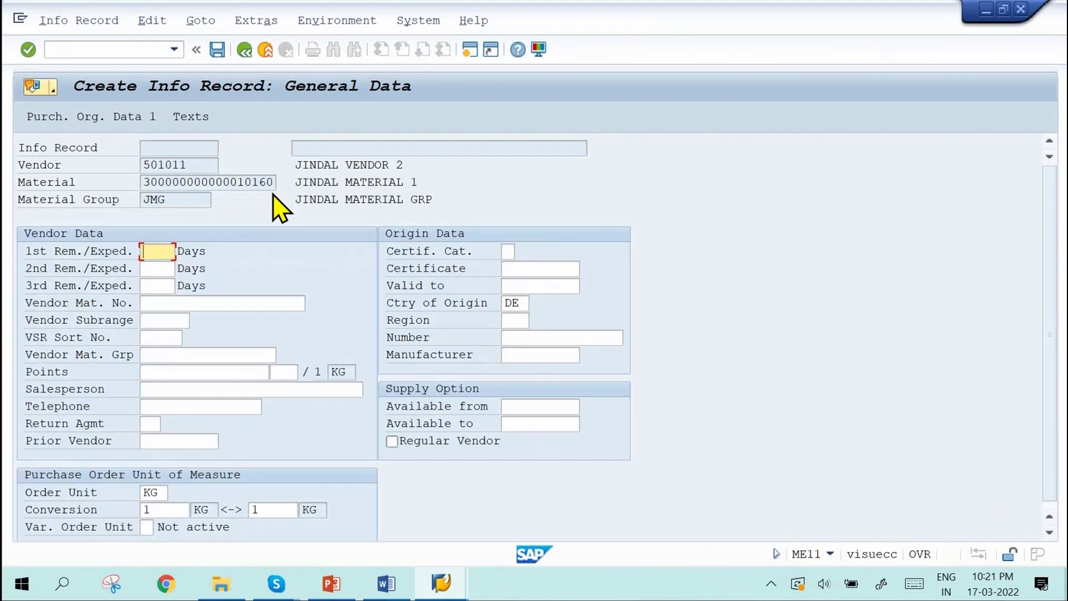
# Step: Set the three vendor reminders to 4, 6 and 9 days and continue to the purchasing organization data
pyautogui.write('4')
pyautogui.press('Tab')
pyautogui.write('6')
pyautogui.press('Tab')
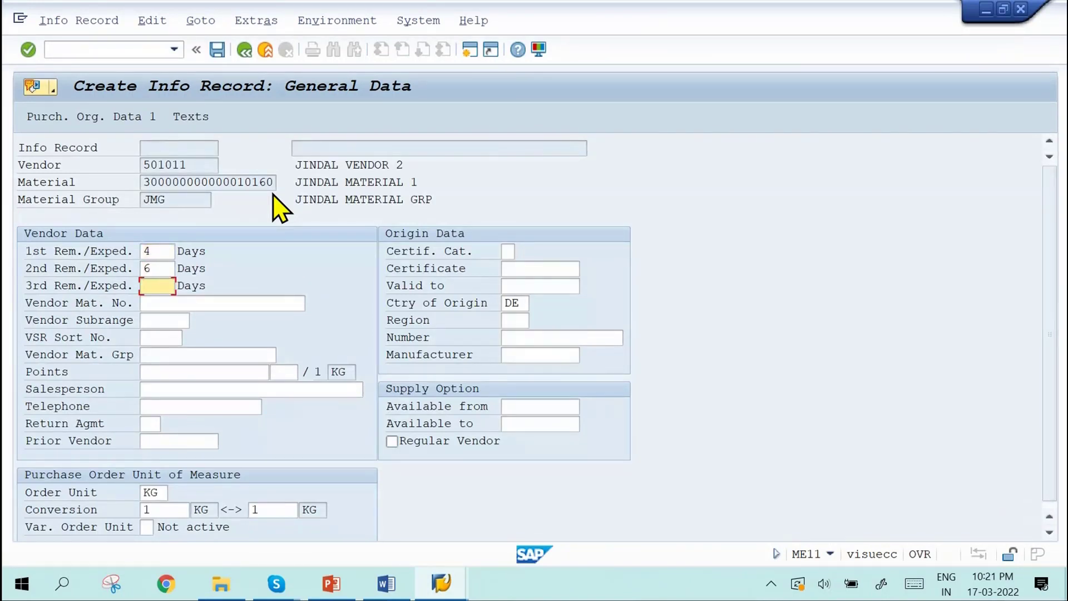
pyautogui.write('9')
pyautogui.press('Return')
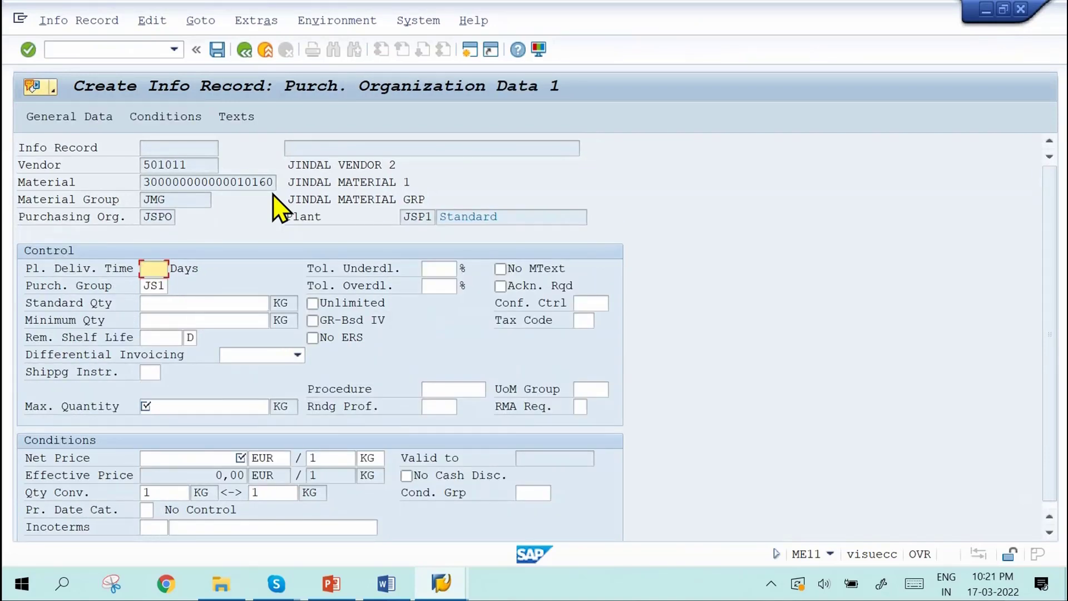
# Step: Enter a planned delivery time of 30 days, maximum quantity 500 KG and net price 120 EUR, and save the info record
pyautogui.write('30')
pyautogui.click(189, 407)
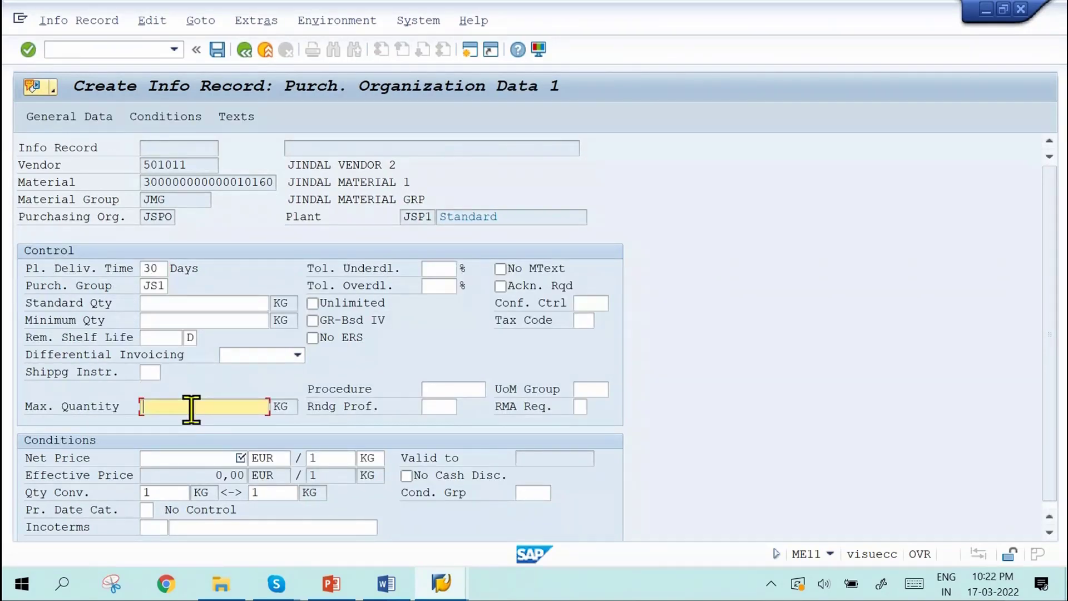
pyautogui.write('500')
pyautogui.click(190, 457)
pyautogui.write('120')
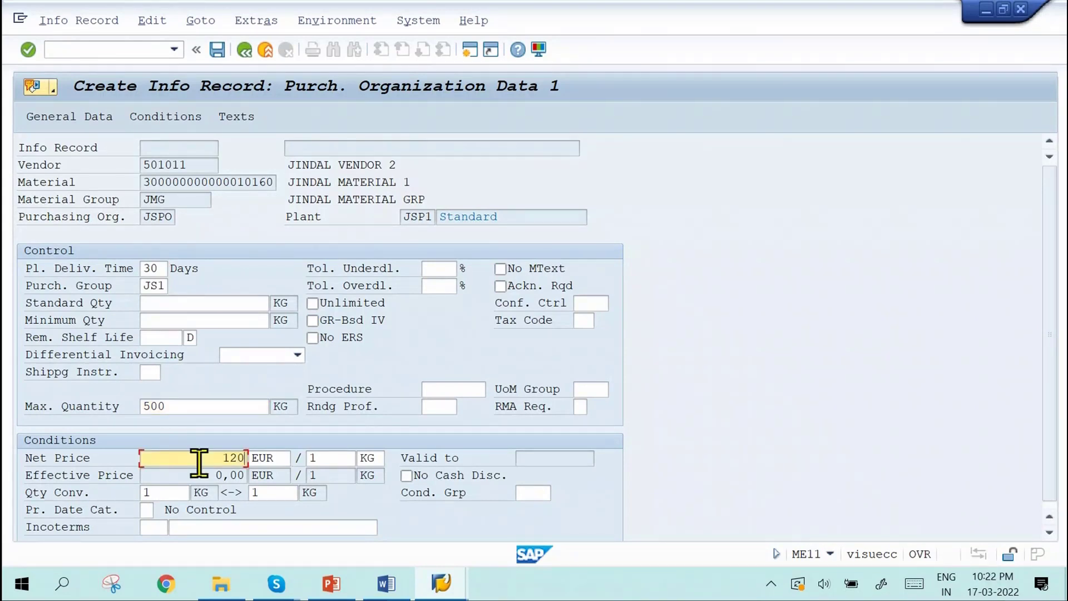
pyautogui.press('Return')
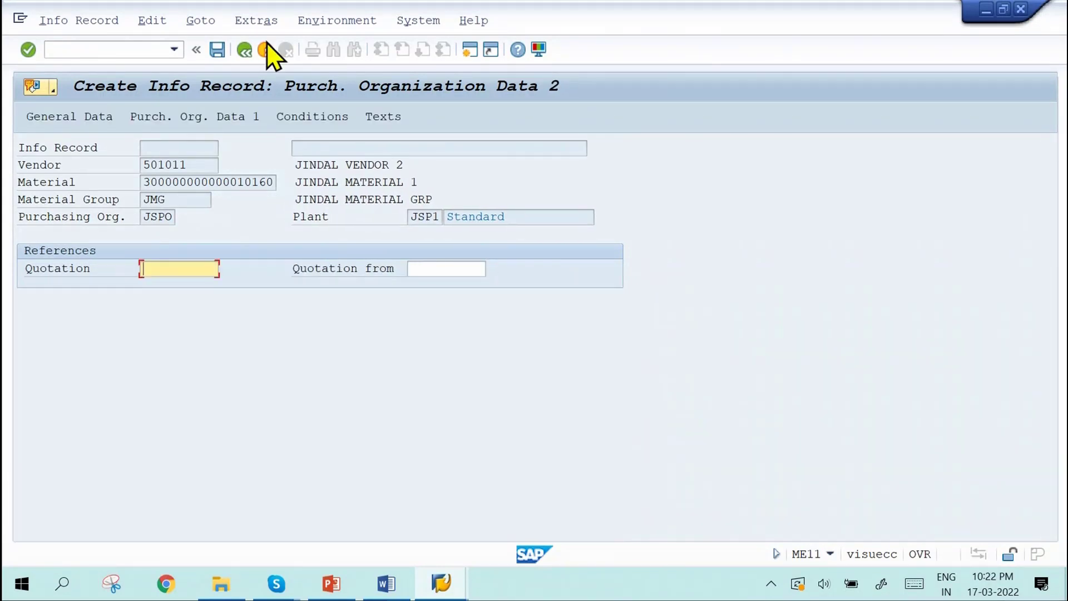
pyautogui.click(217, 50)
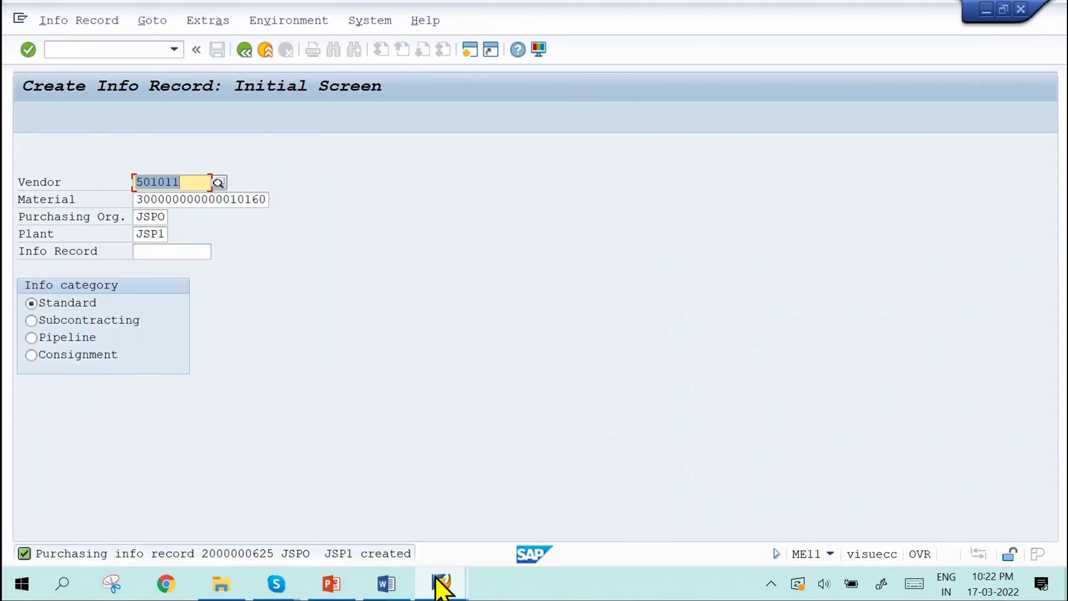
# Step: Switch to the 10.00 Batch Data Word document and add a second line with a copied record number in the first material's PIR cell
pyautogui.moveTo(386, 581)
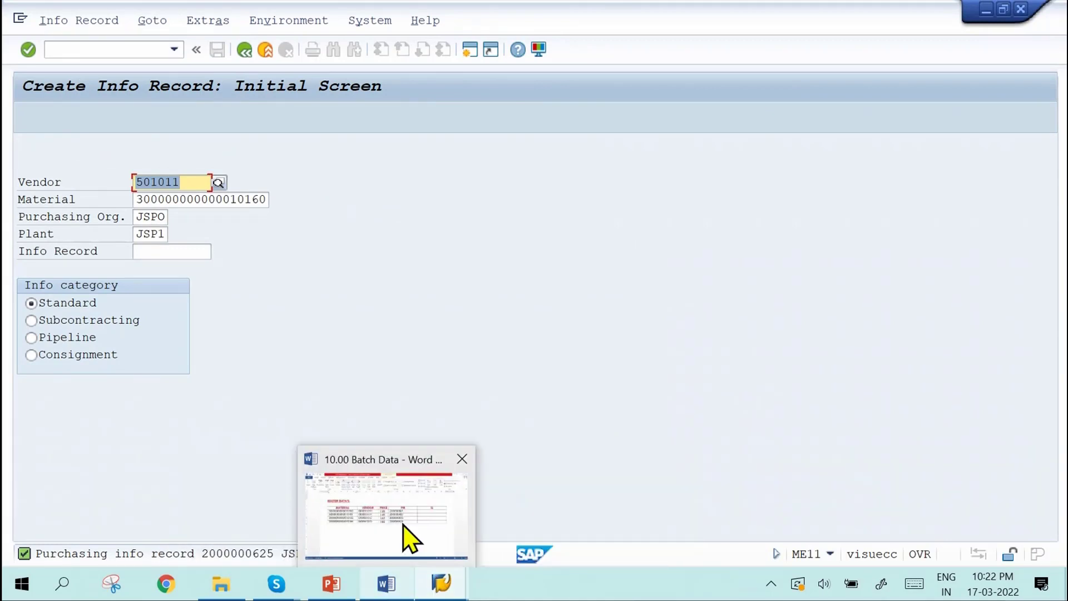
pyautogui.click(410, 538)
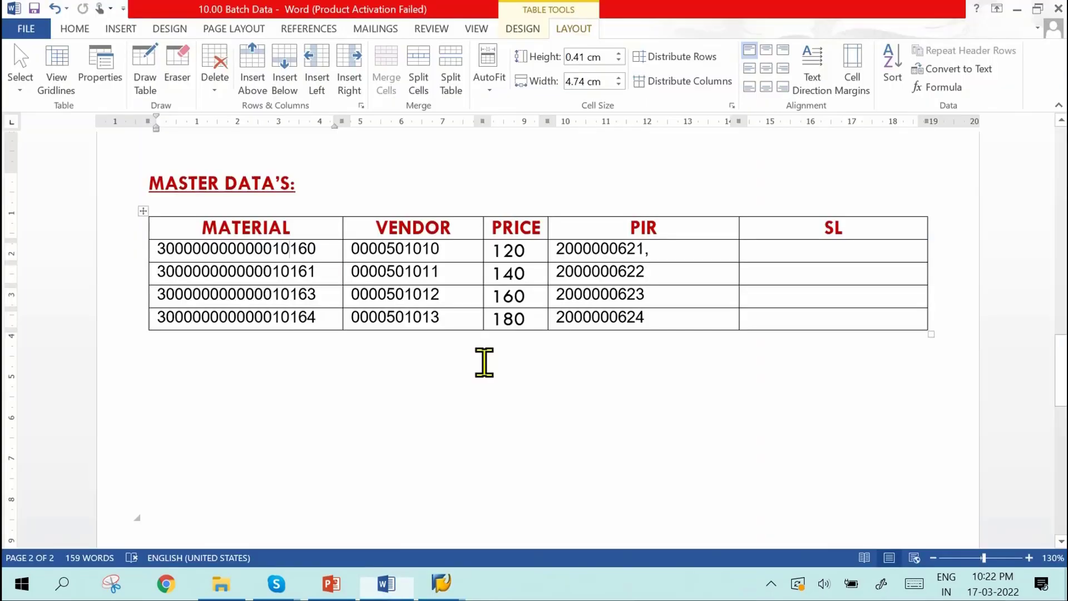
pyautogui.click(682, 249)
pyautogui.write('6')
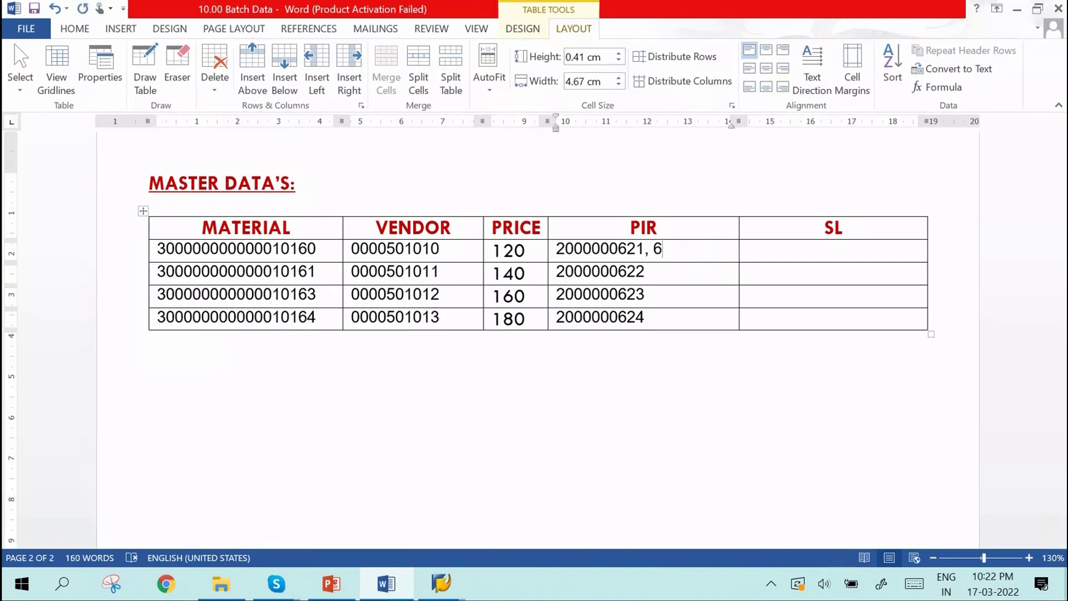
pyautogui.moveTo(646, 249); pyautogui.dragTo(562, 248)
pyautogui.hotkey('ctrl', 'c')
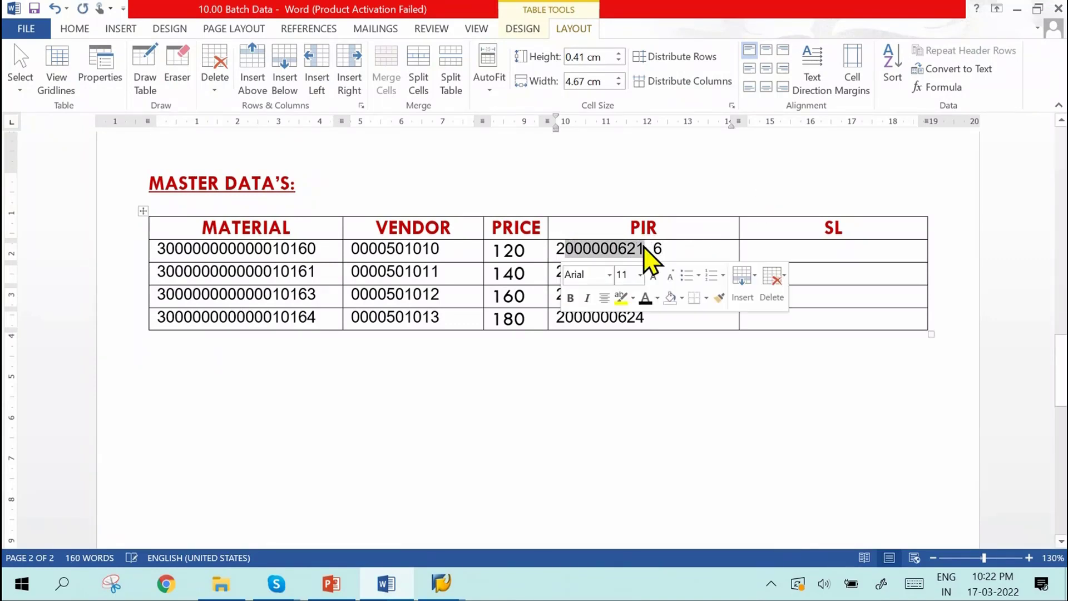
pyautogui.click(689, 251)
pyautogui.press('BackSpace')
pyautogui.press('BackSpace')
pyautogui.press('BackSpace')
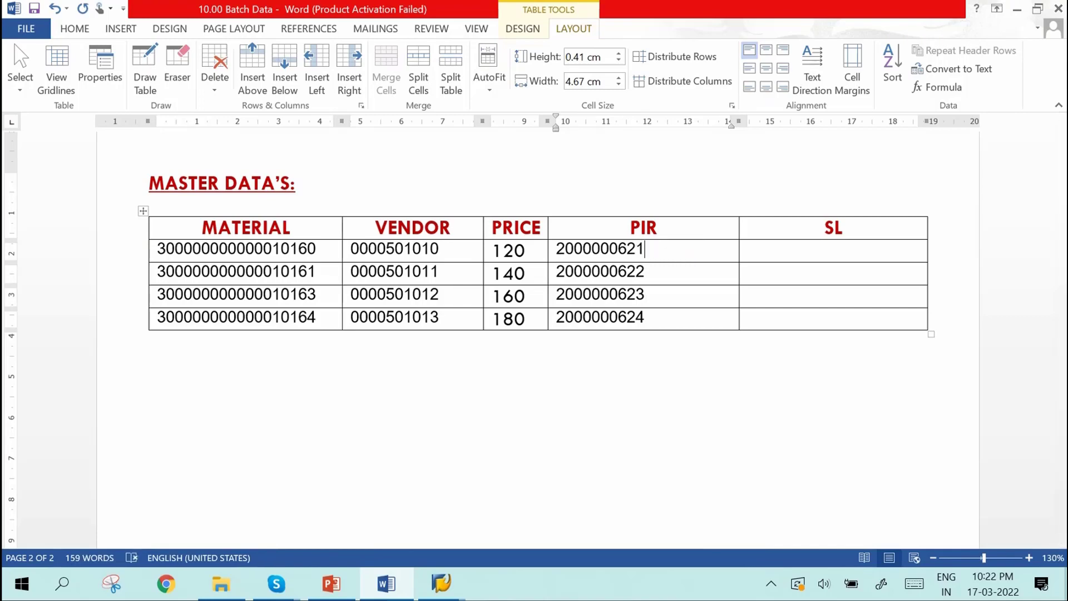
pyautogui.press('Return')
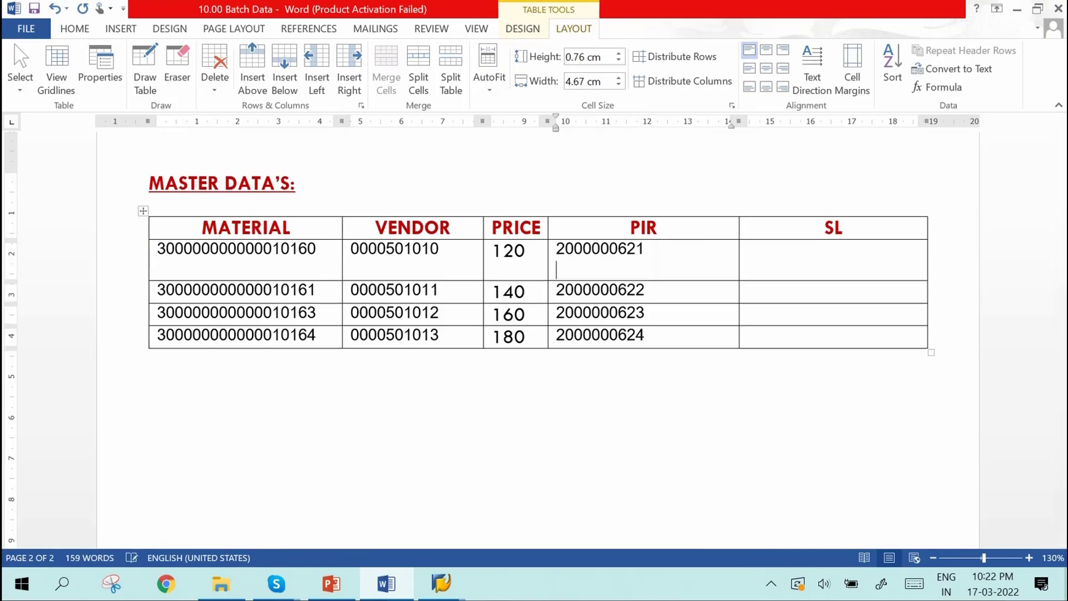
pyautogui.hotkey('ctrl', 'v')
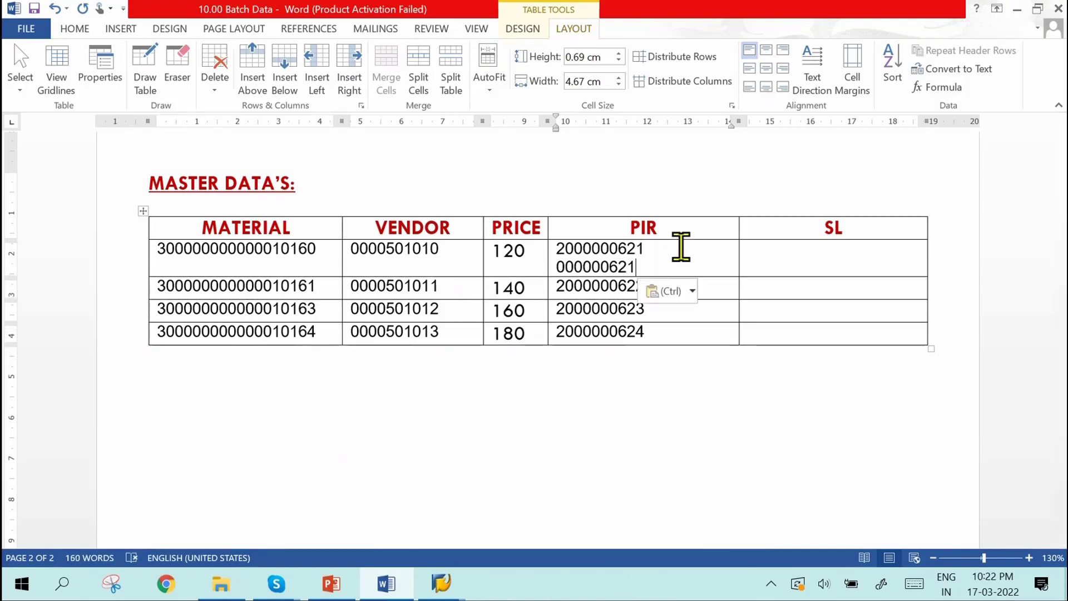
pyautogui.hotkey('alt', 'Tab')
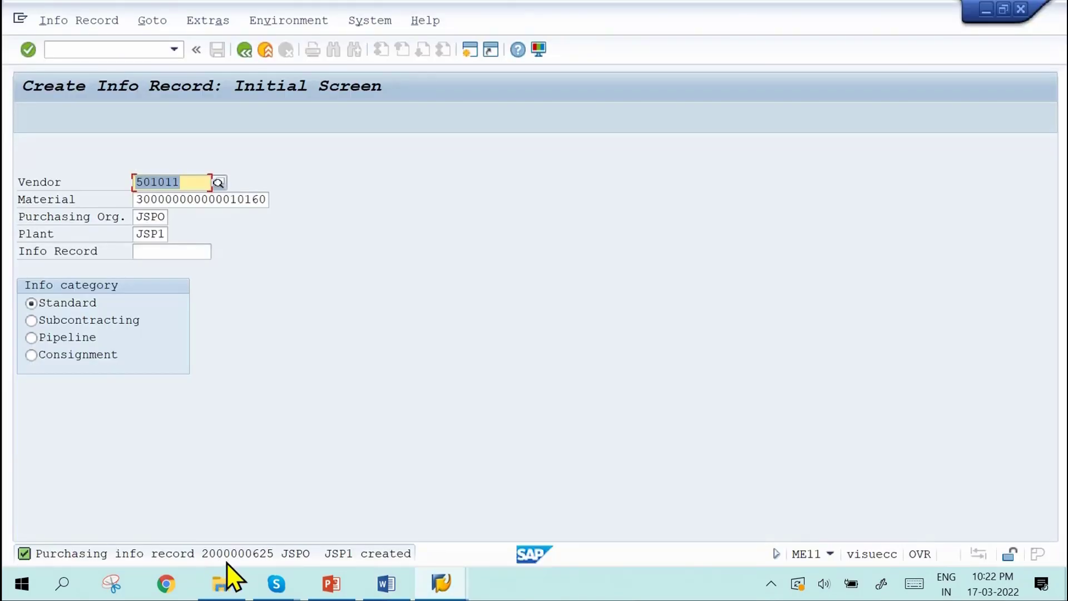
pyautogui.hotkey('alt', 'Tab')
pyautogui.moveTo(646, 249); pyautogui.dragTo(556, 248)
pyautogui.hotkey('ctrl', 'c')
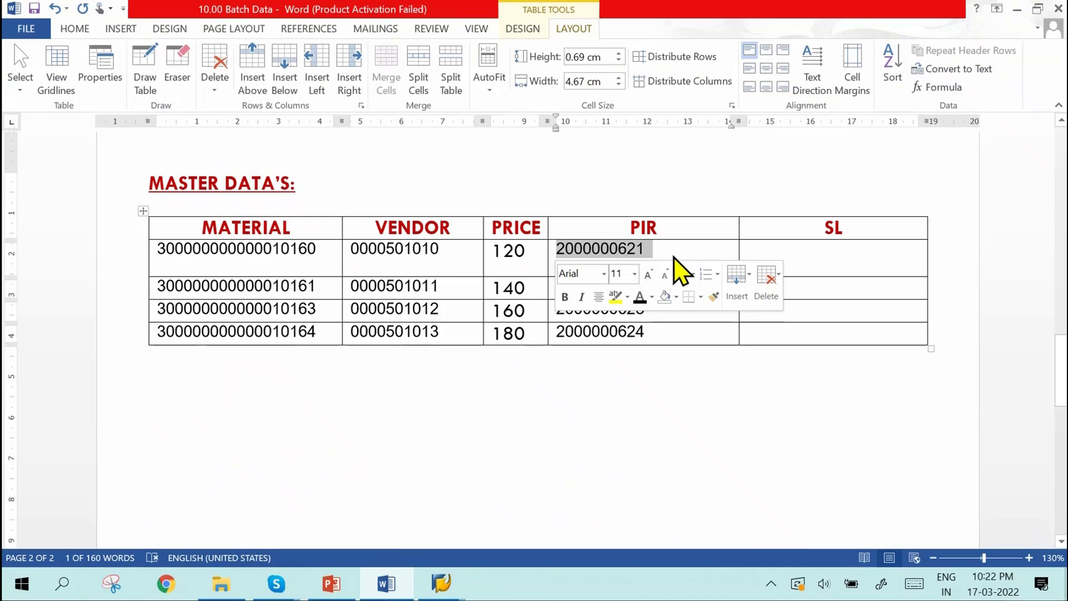
pyautogui.moveTo(648, 267); pyautogui.dragTo(554, 269)
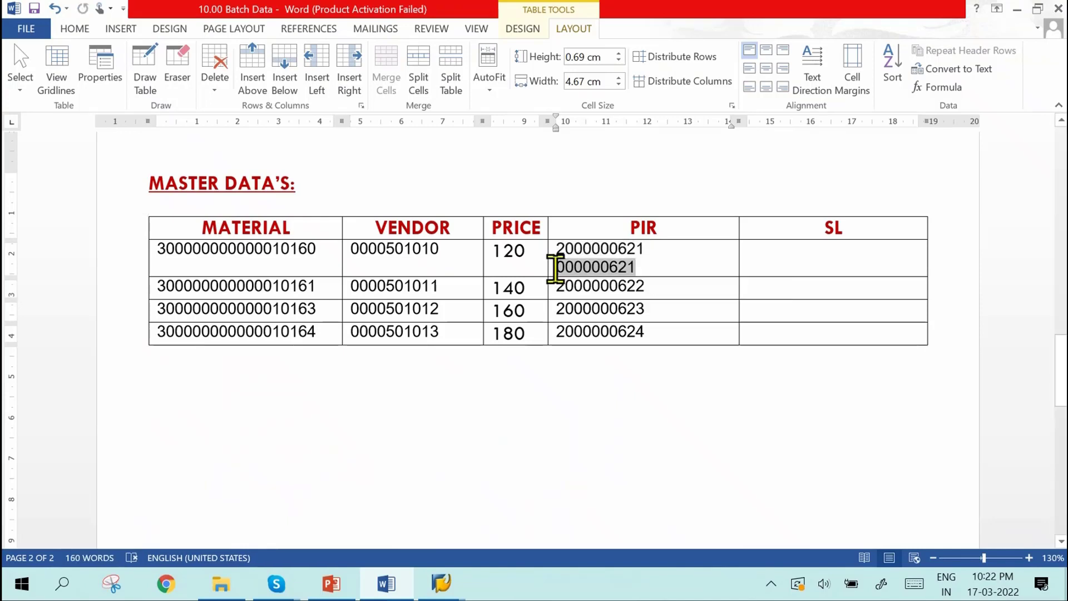
pyautogui.hotkey('ctrl', 'v')
pyautogui.click(673, 262)
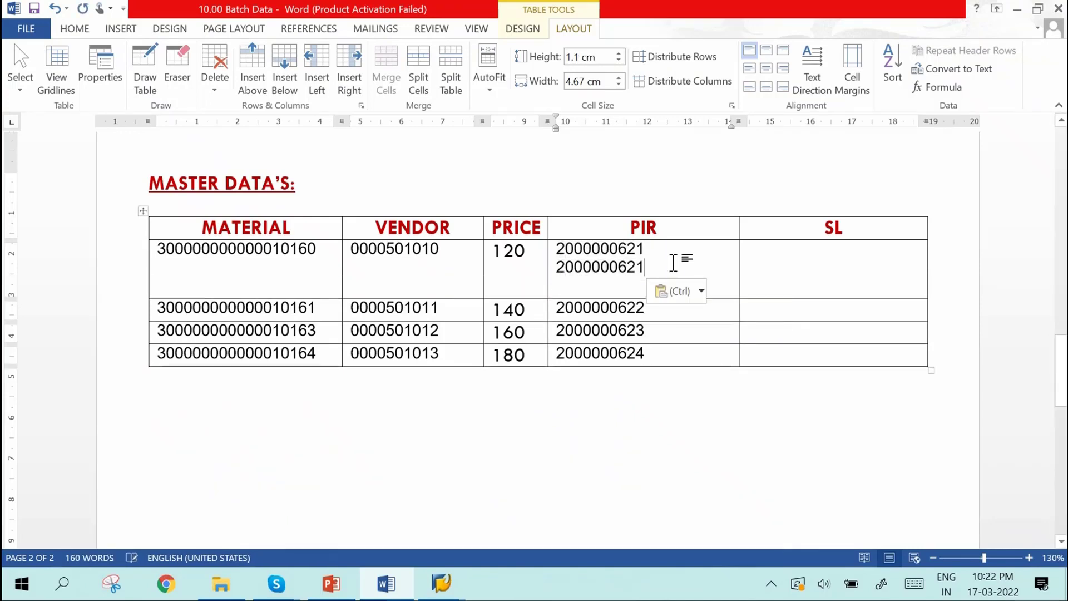
pyautogui.press('BackSpace')
pyautogui.write('5')
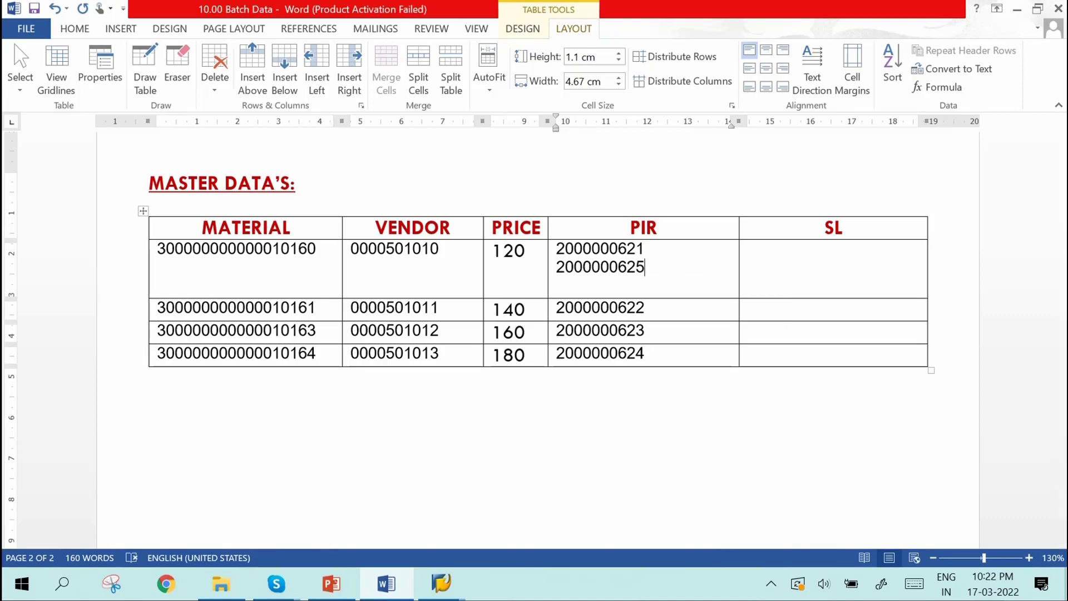
pyautogui.hotkey('alt', 'Tab')
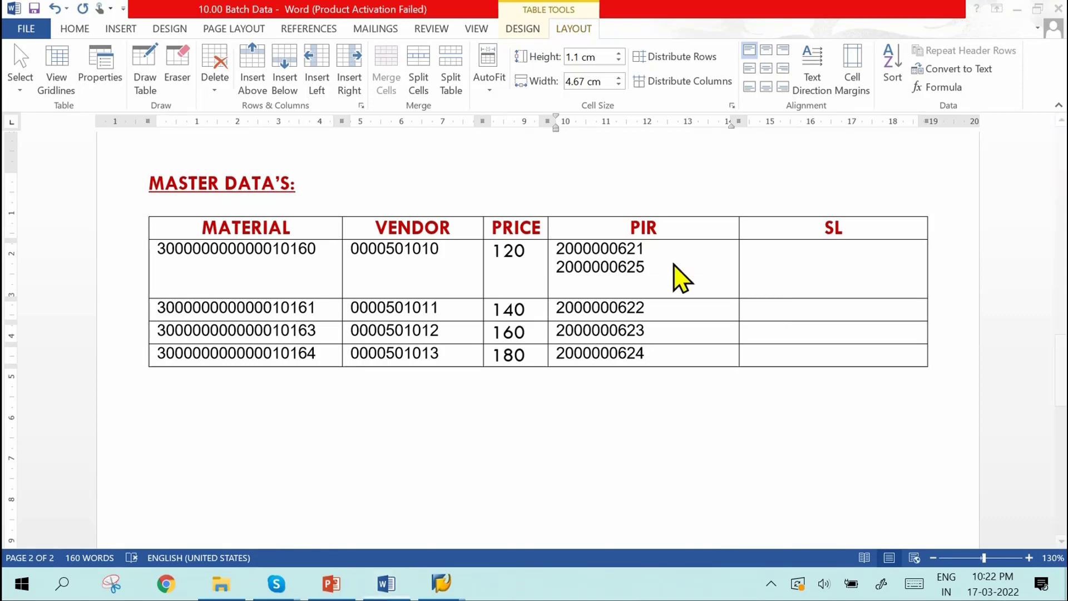
pyautogui.hotkey('alt', 'Tab')
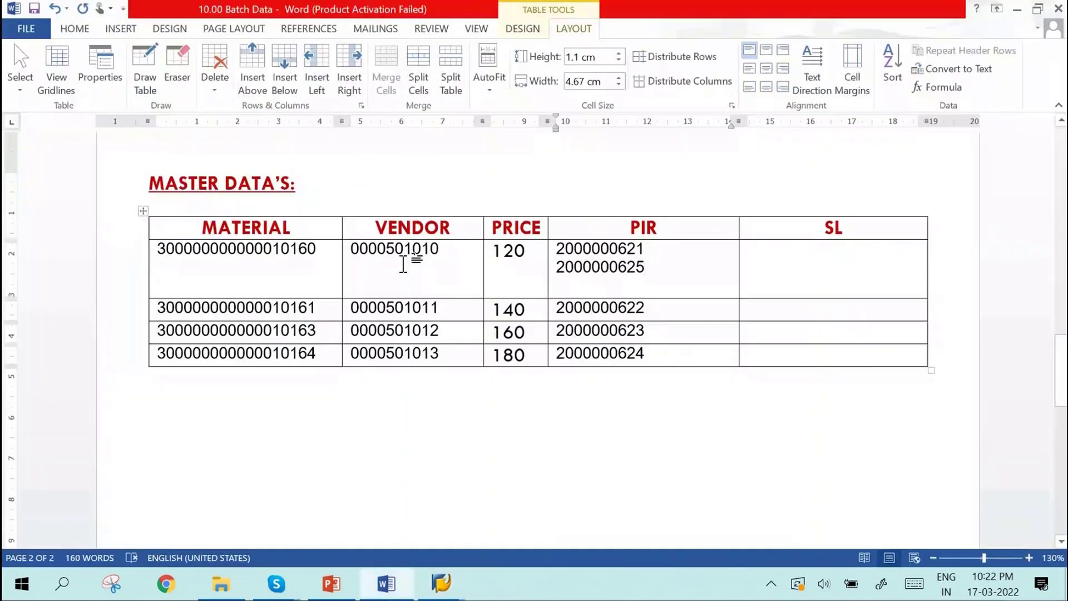
pyautogui.click(445, 331)
pyautogui.hotkey('alt', 'Tab')
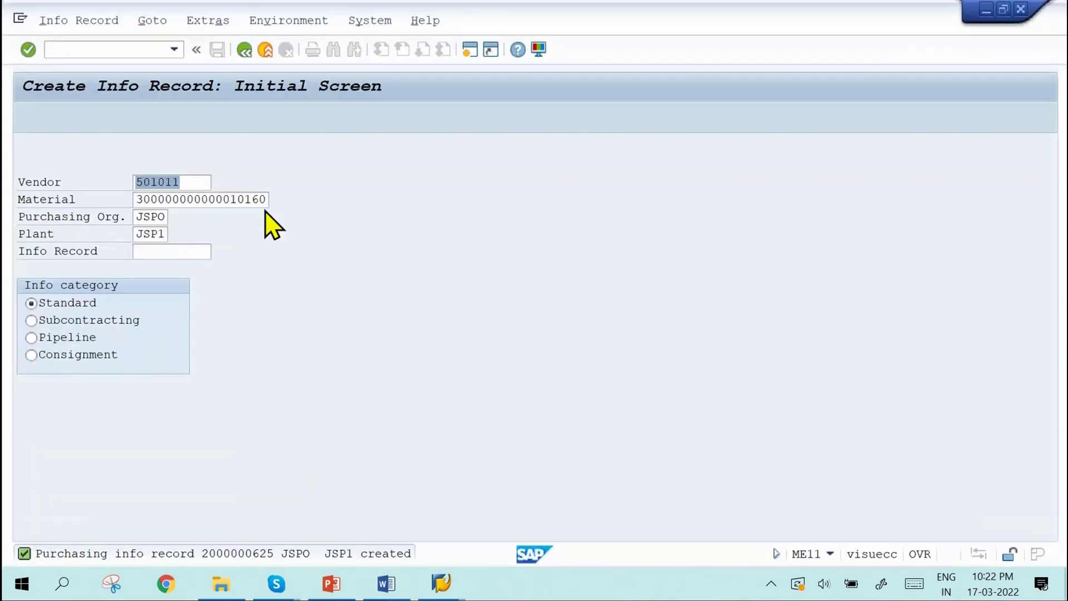
pyautogui.doubleClick(208, 181)
pyautogui.write('501012')
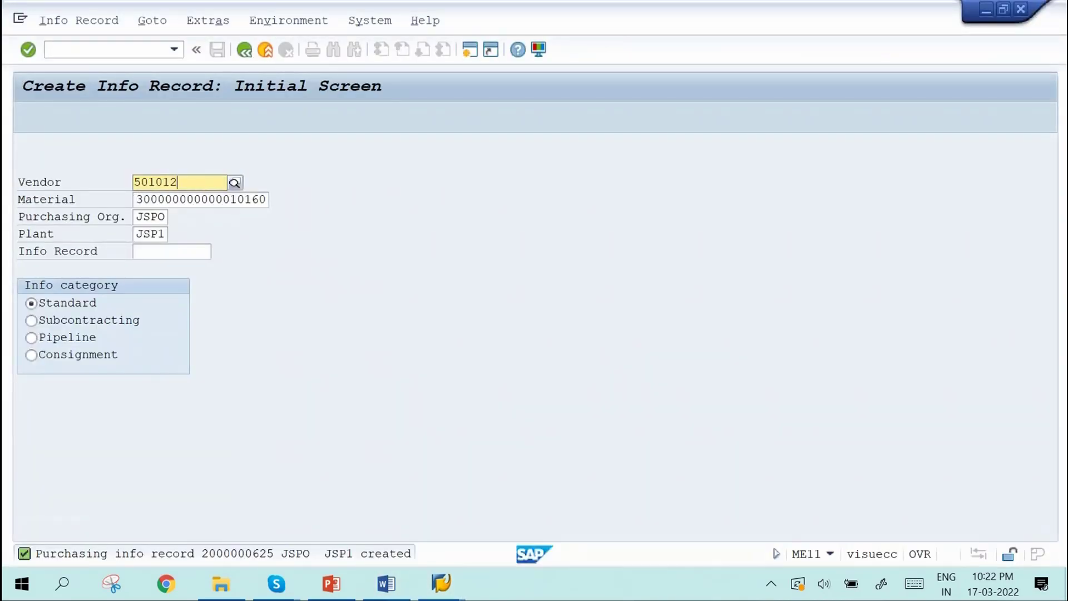
pyautogui.press('Return')
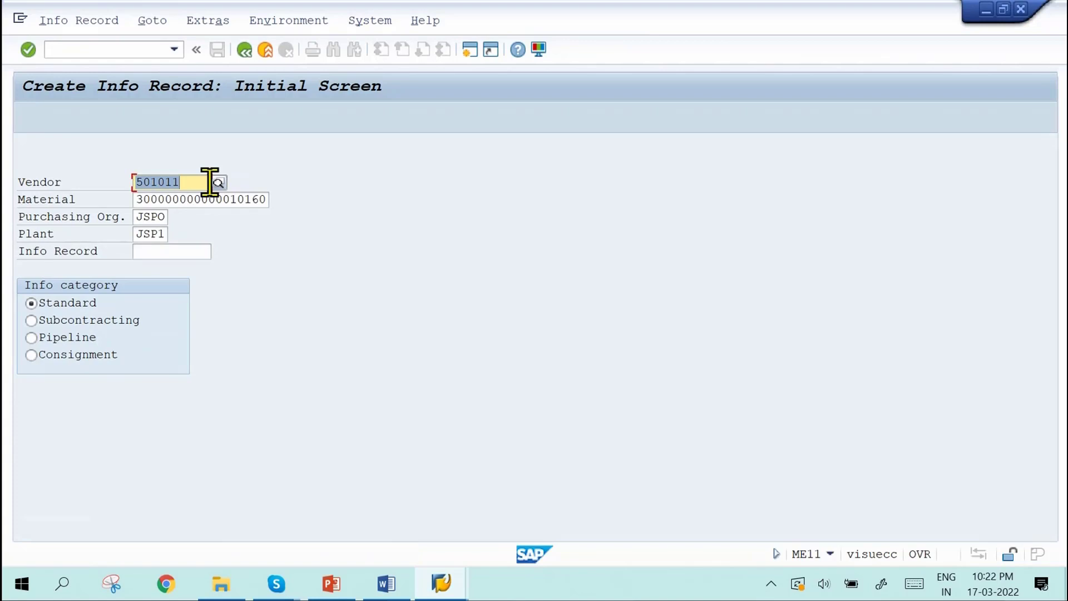
pyautogui.click(209, 181)
pyautogui.press('BackSpace')
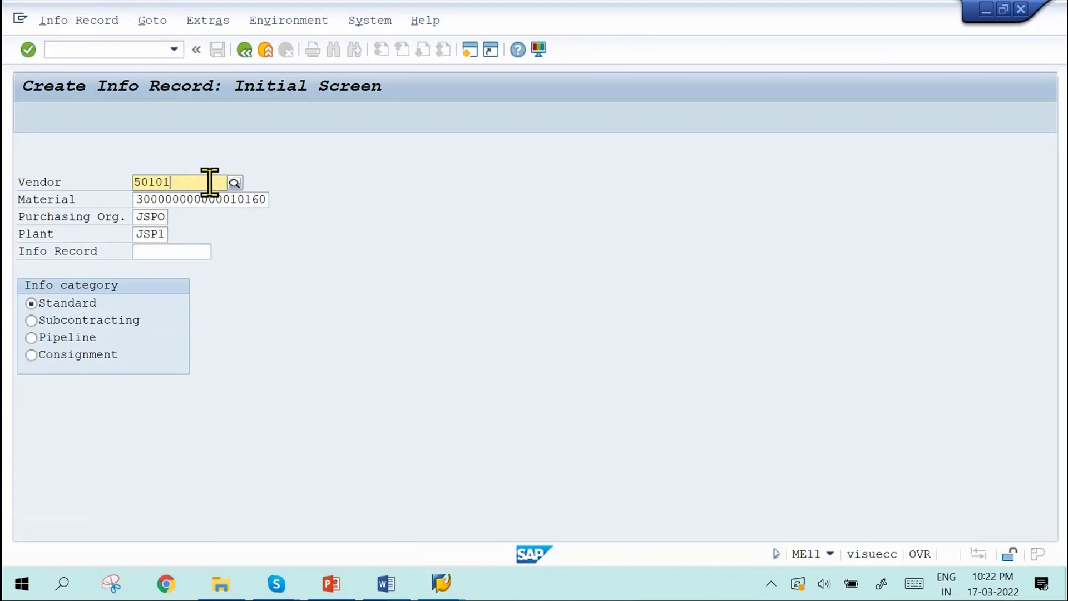
pyautogui.write('2')
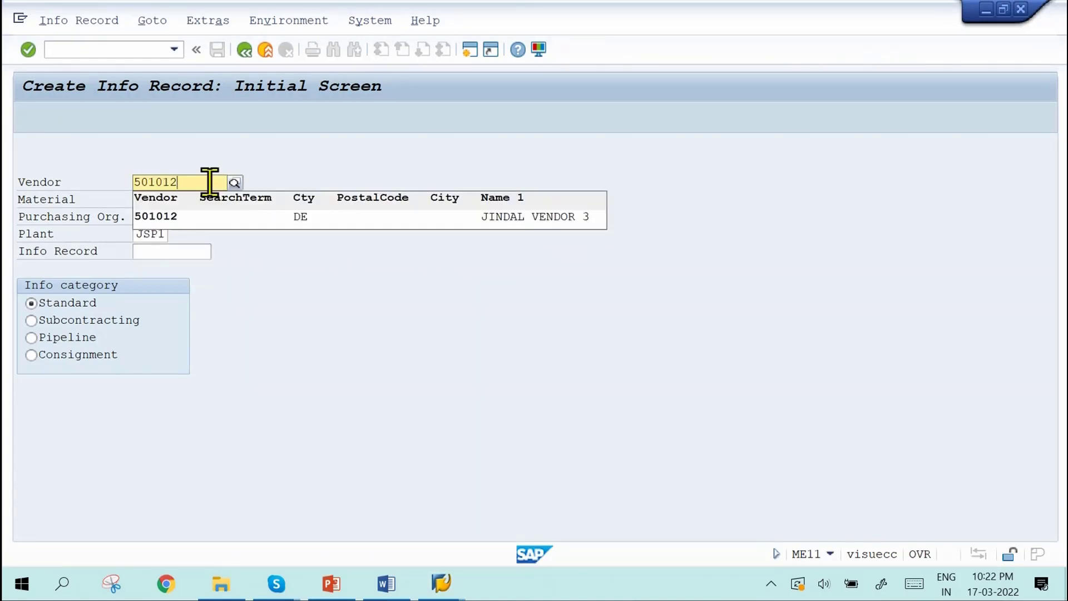
pyautogui.click(203, 217)
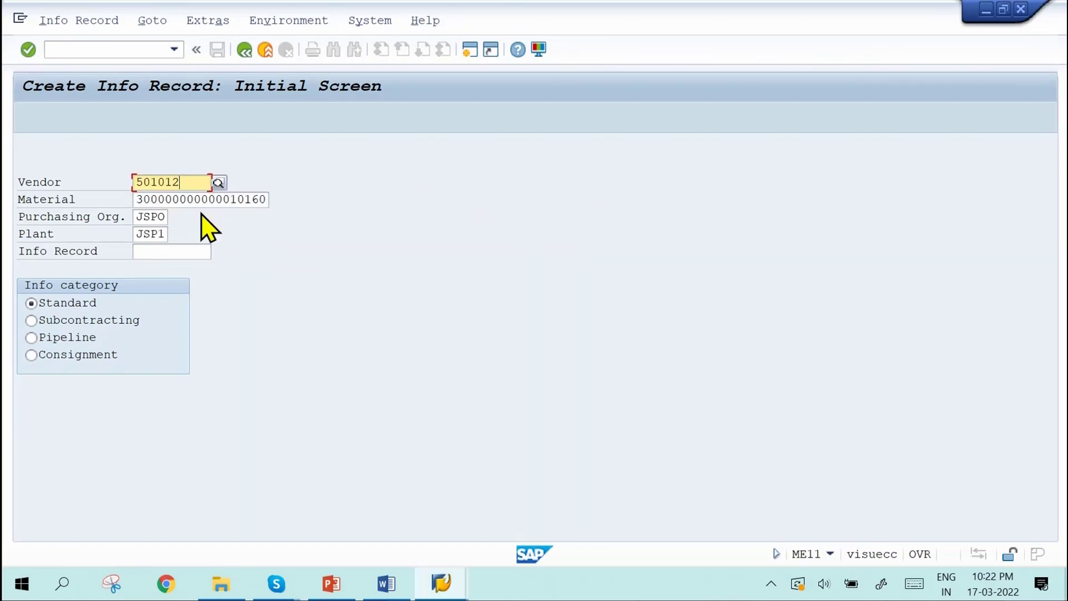
pyautogui.press('Return')
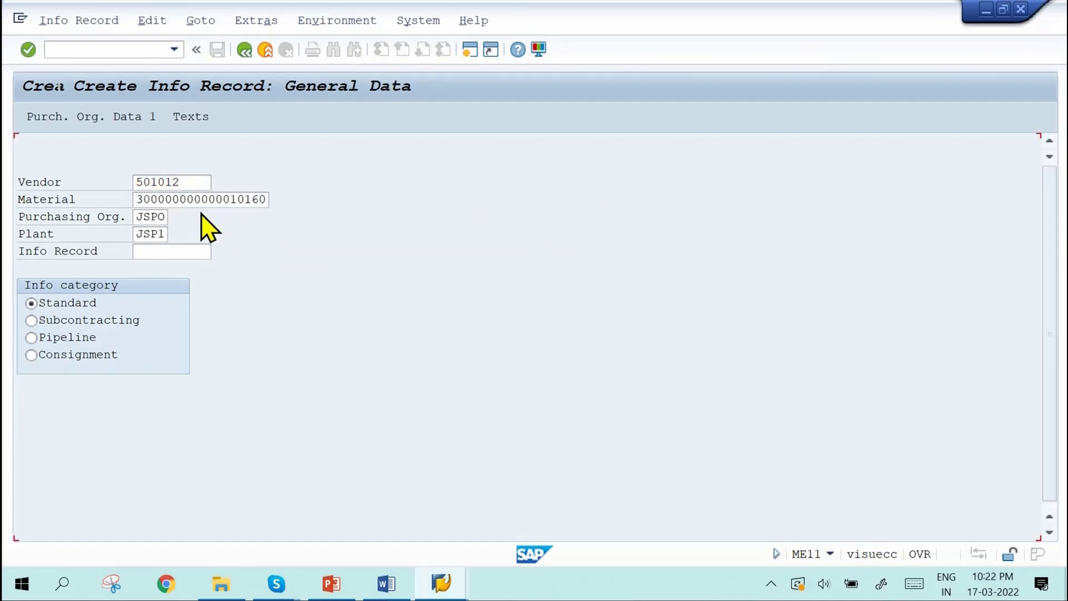
# Step: Set vendor 501012's three reminders to 4, 6 and 9 days and continue to the purchasing organization data
pyautogui.write('4')
pyautogui.press('Tab')
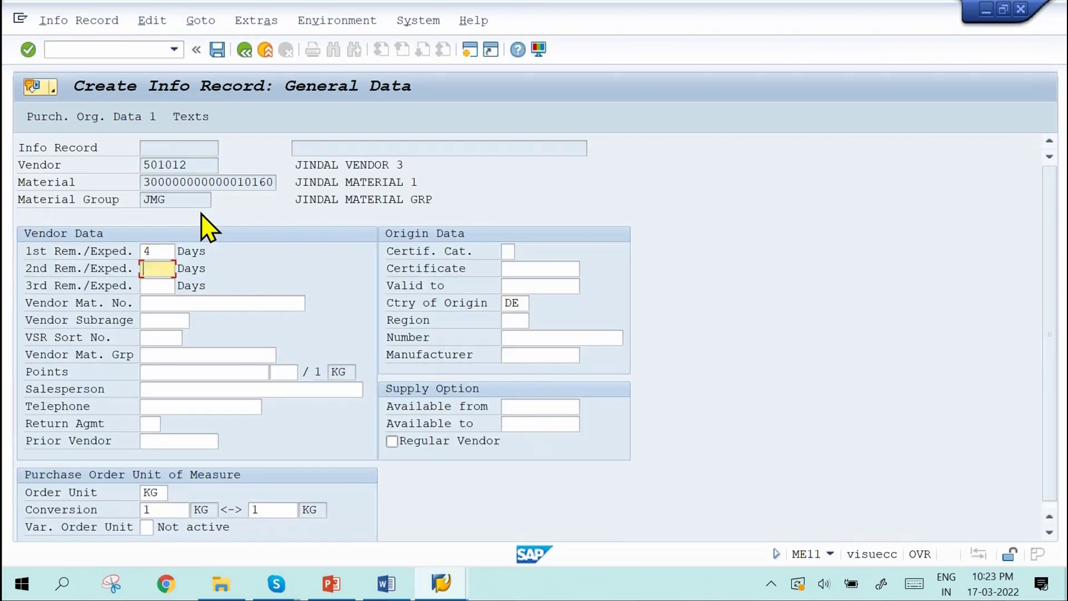
pyautogui.write('6')
pyautogui.press('Tab')
pyautogui.write('9')
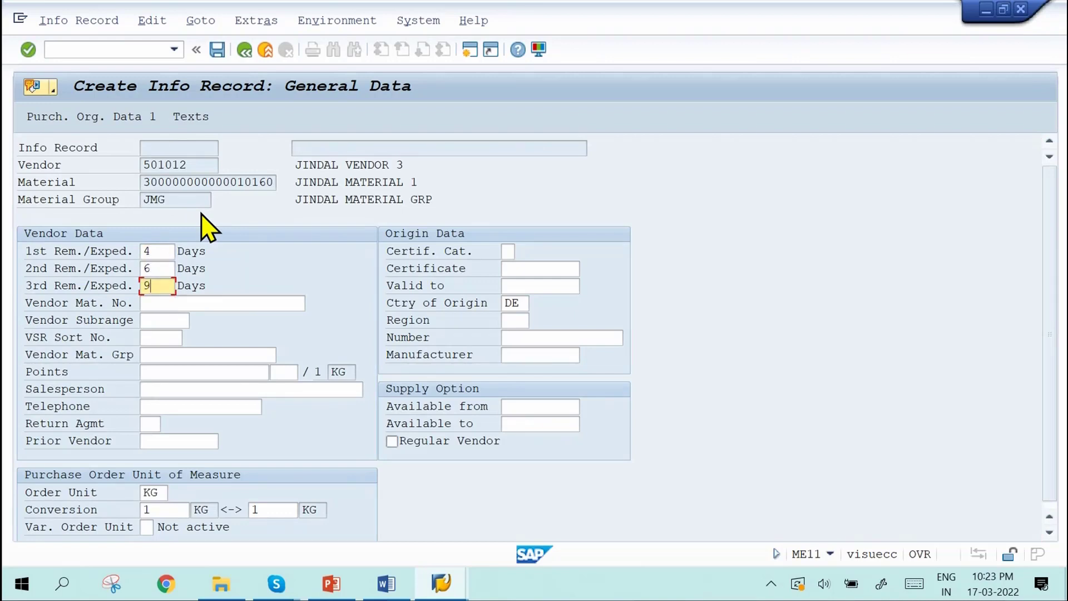
pyautogui.press('Return')
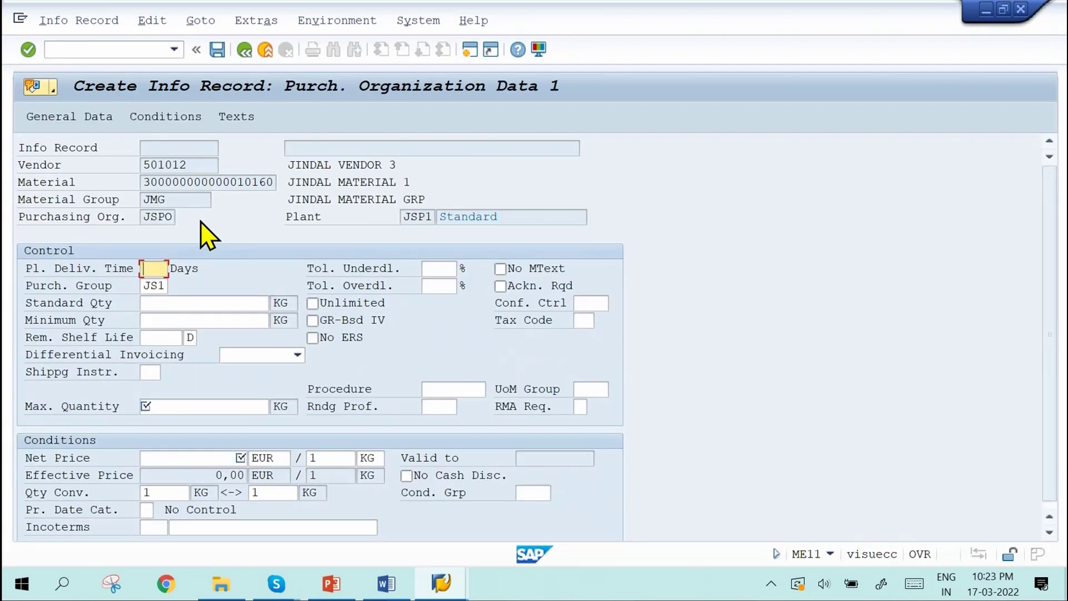
# Step: Enter a planned delivery time of 30 days, maximum quantity 500 KG and net price 140 EUR, and save the info record
pyautogui.write('30')
pyautogui.click(189, 406)
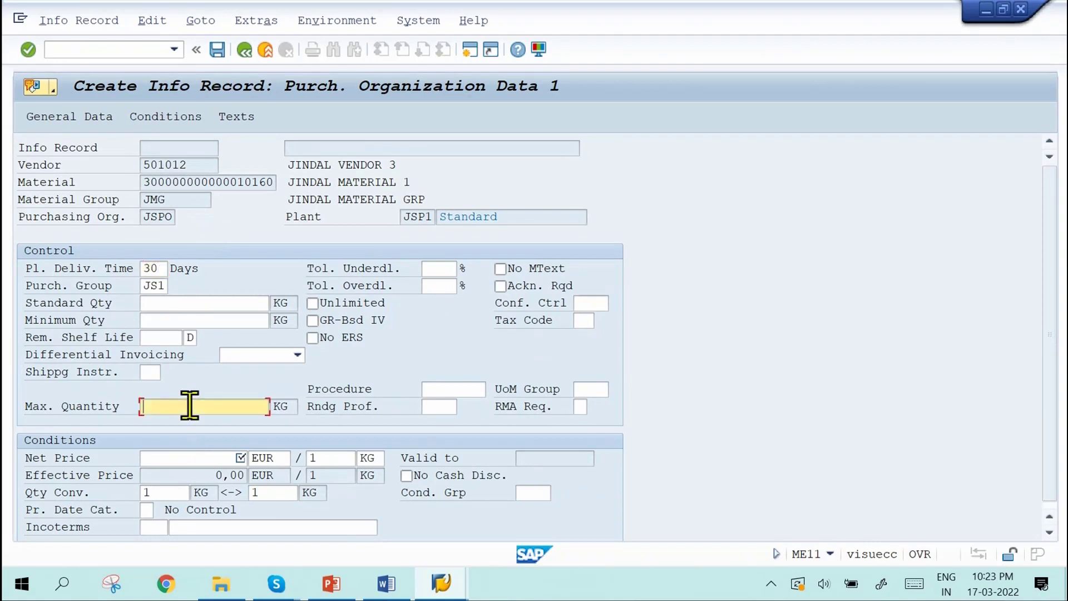
pyautogui.write('500')
pyautogui.press('Tab')
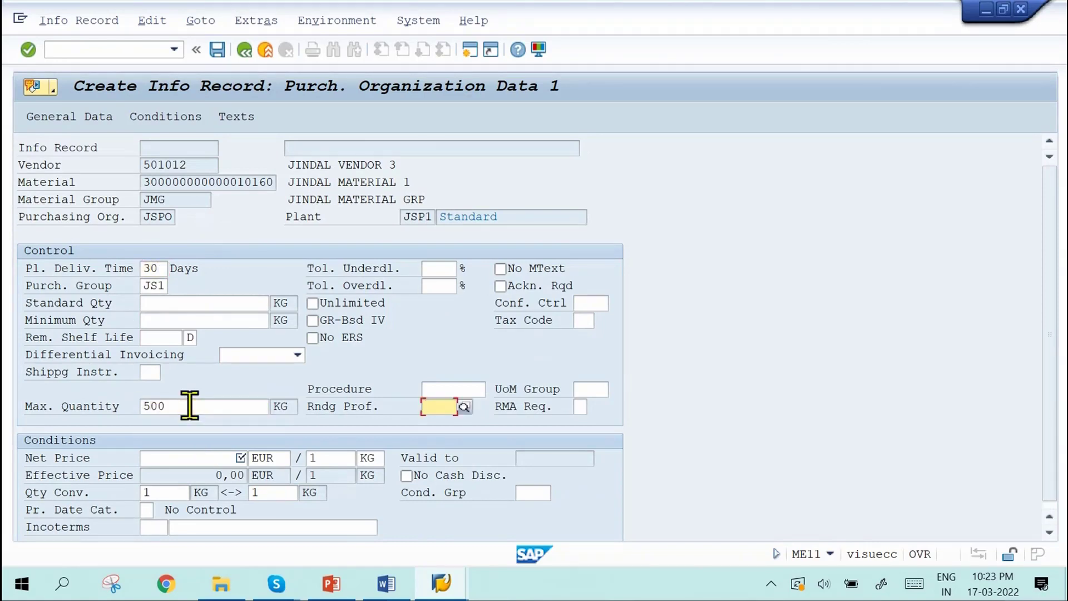
pyautogui.click(189, 454)
pyautogui.write('1')
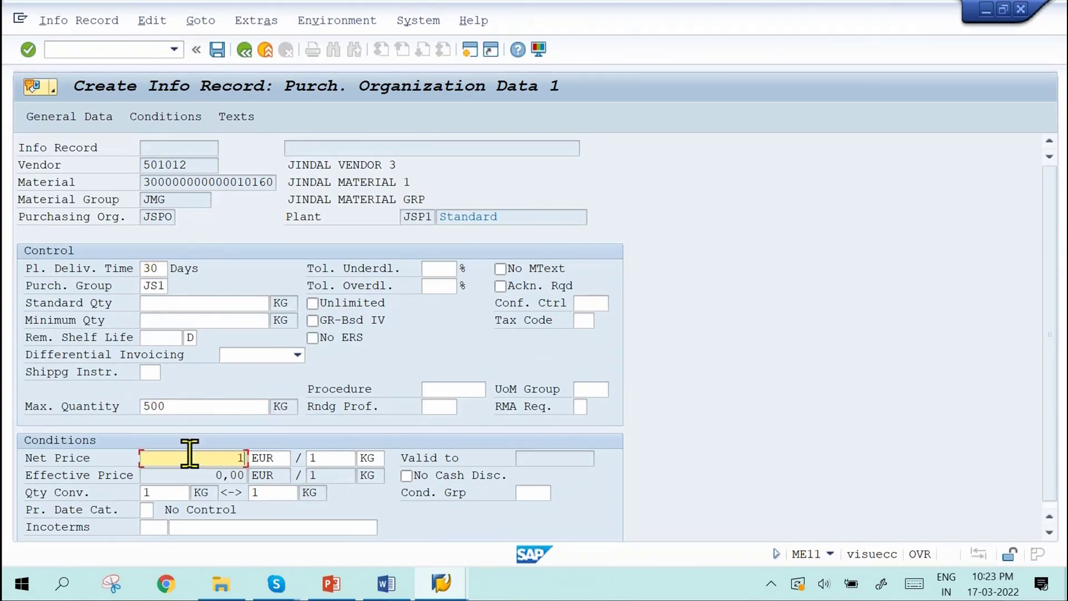
pyautogui.write('40')
pyautogui.press('Return')
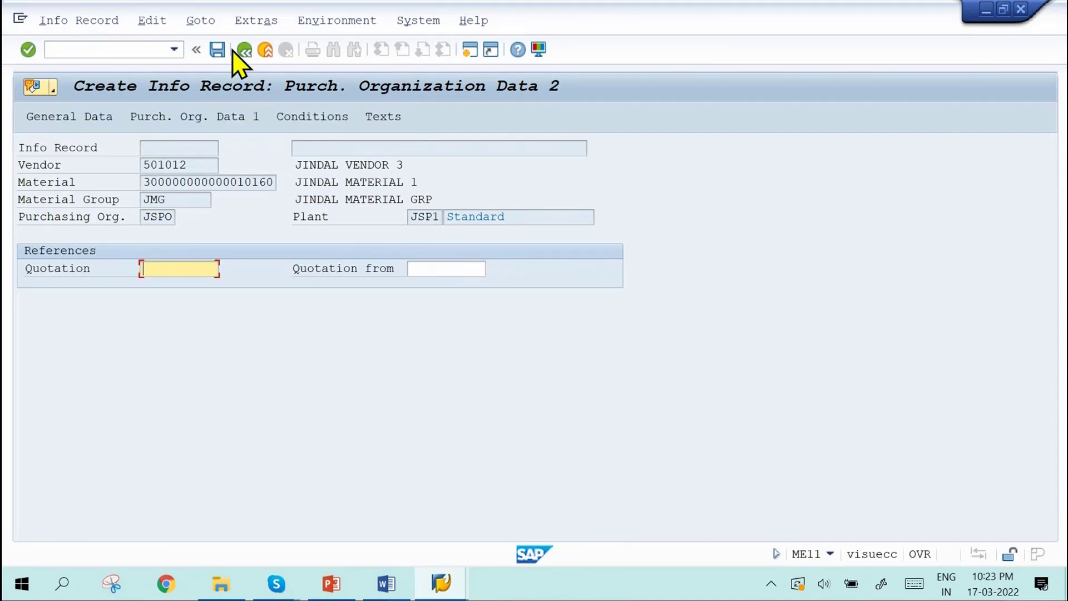
pyautogui.click(217, 50)
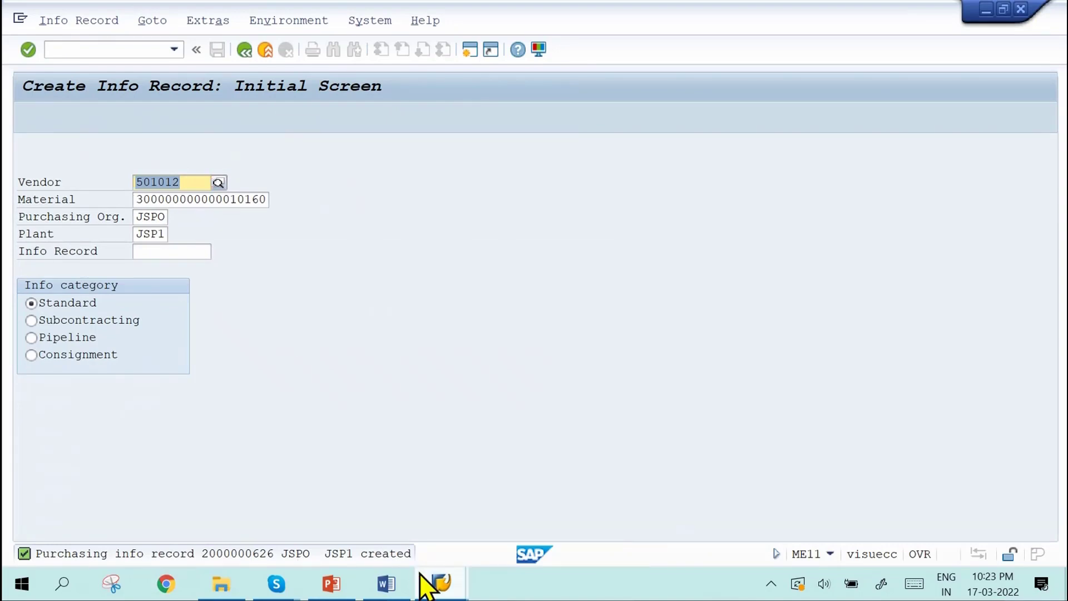
pyautogui.click(386, 583)
pyautogui.moveTo(663, 279); pyautogui.dragTo(553, 267)
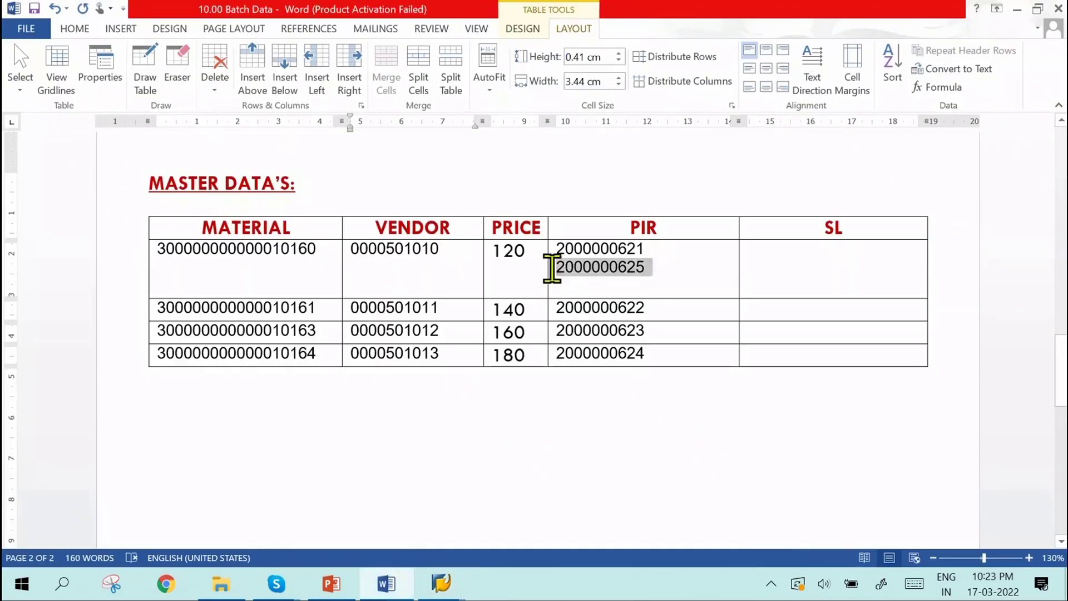
pyautogui.hotkey('ctrl', 'c')
pyautogui.click(595, 286)
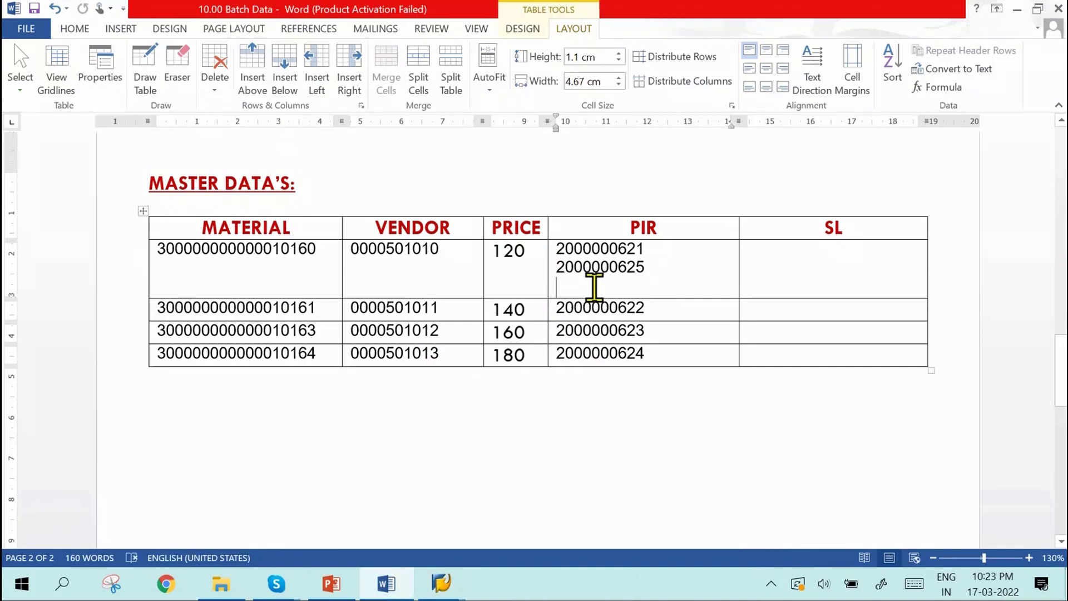
pyautogui.hotkey('ctrl', 'v')
pyautogui.click(645, 286)
pyautogui.press('BackSpace')
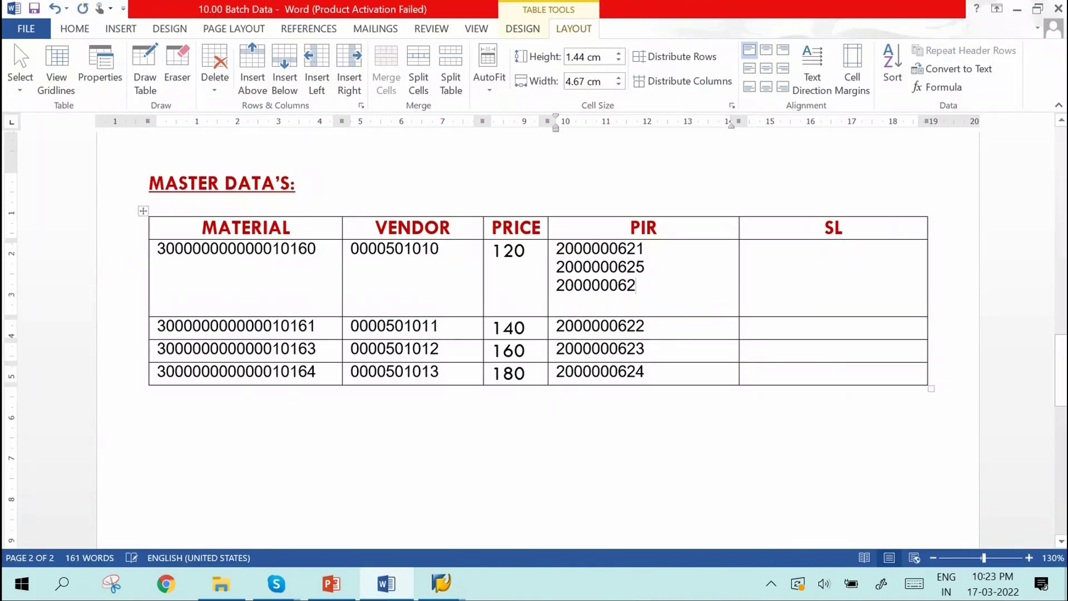
pyautogui.write('6')
# Step: Switch back to SAP, set the info record's vendor to 501013 for the same material, and continue to the general data
pyautogui.click(445, 373)
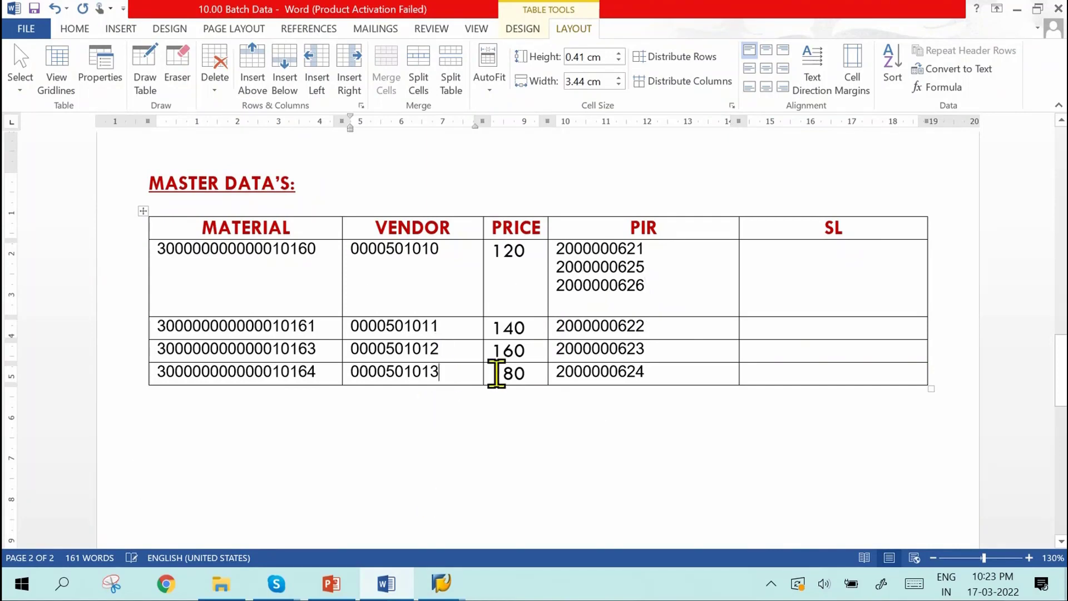
pyautogui.hotkey('alt', 'Tab')
pyautogui.click(193, 183)
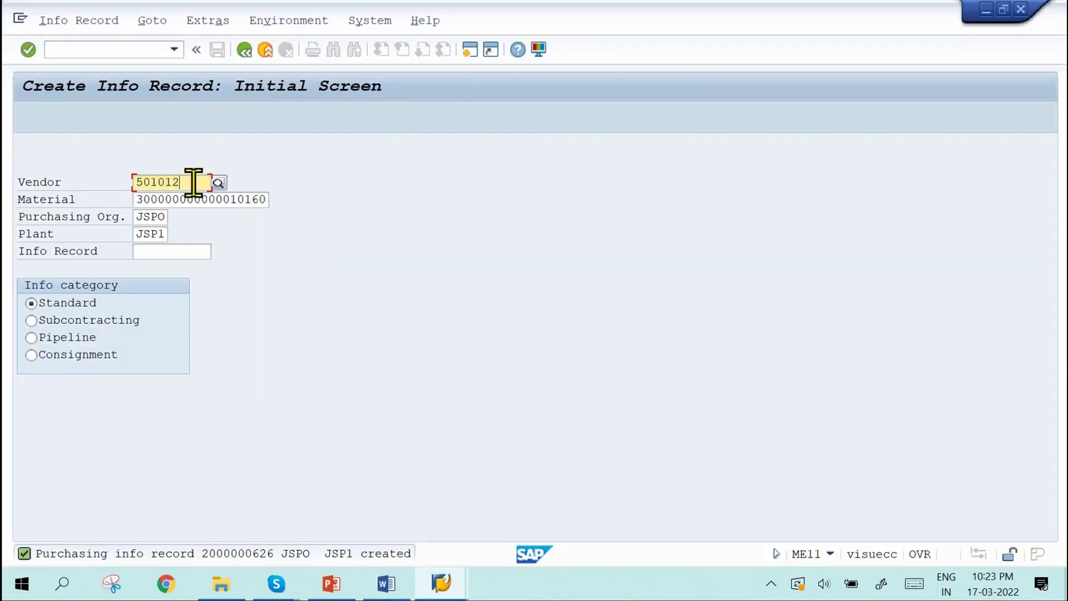
pyautogui.press('BackSpace')
pyautogui.write('3')
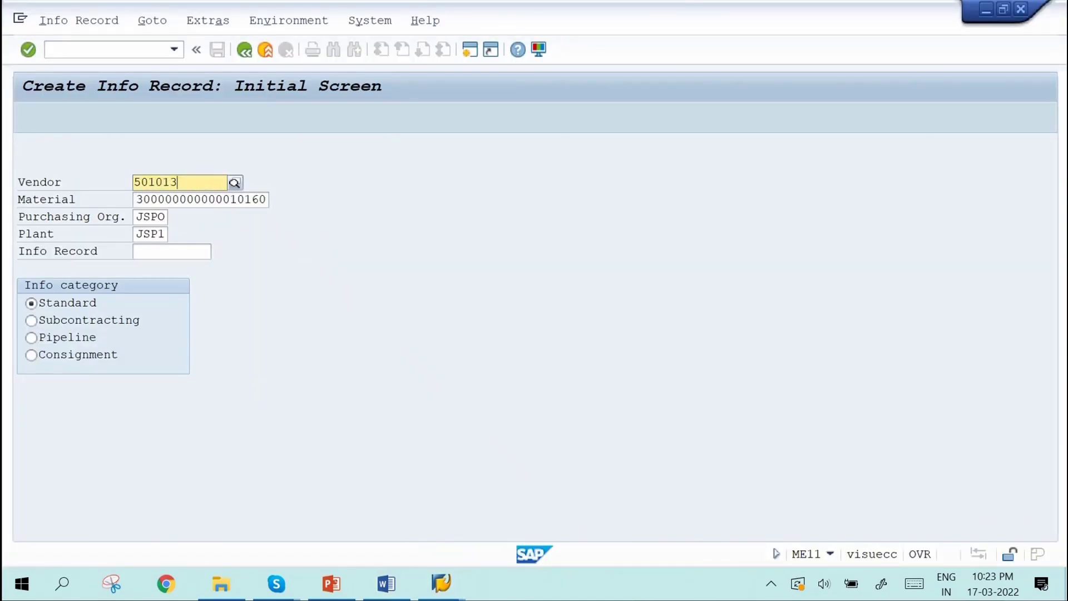
pyautogui.press('Down')
pyautogui.press('Return')
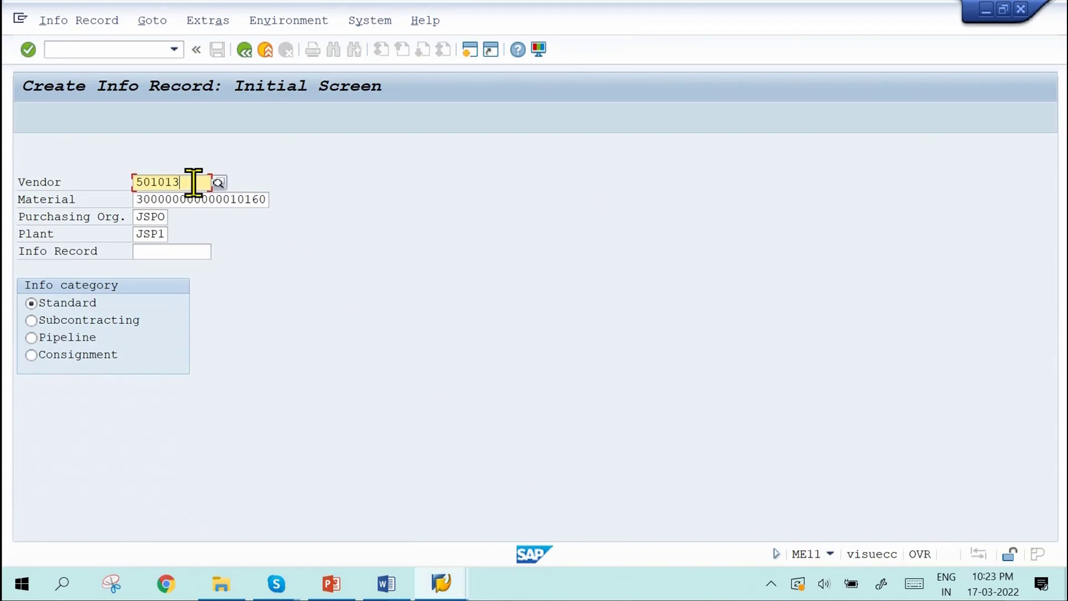
pyautogui.press('Return')
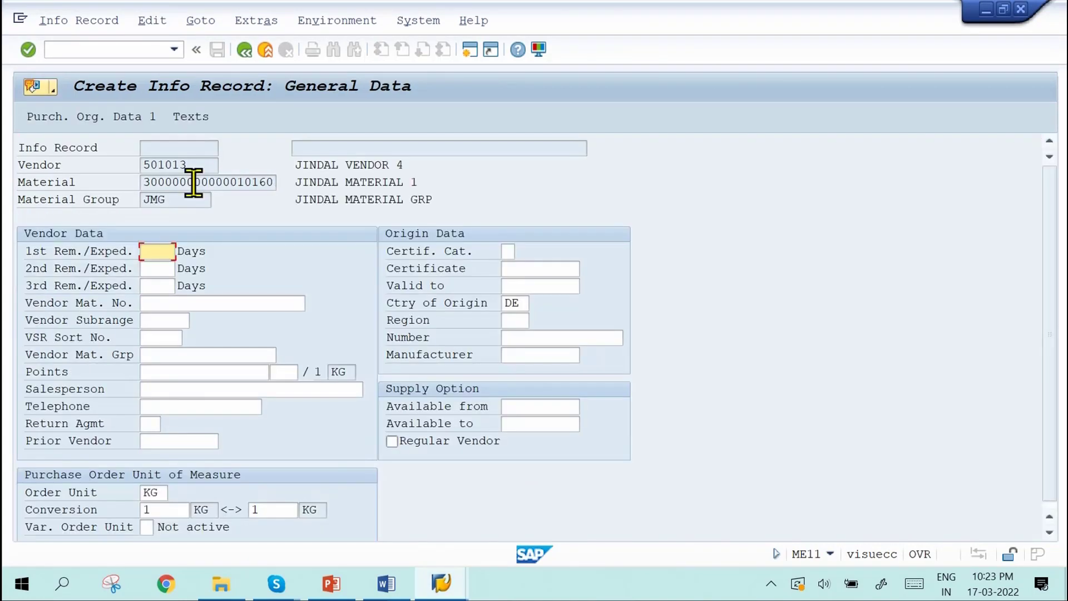
# Step: Set vendor 501013's three reminders to 4, 6 and 9 days and continue to the purchasing organization data
pyautogui.write('4')
pyautogui.press('Tab')
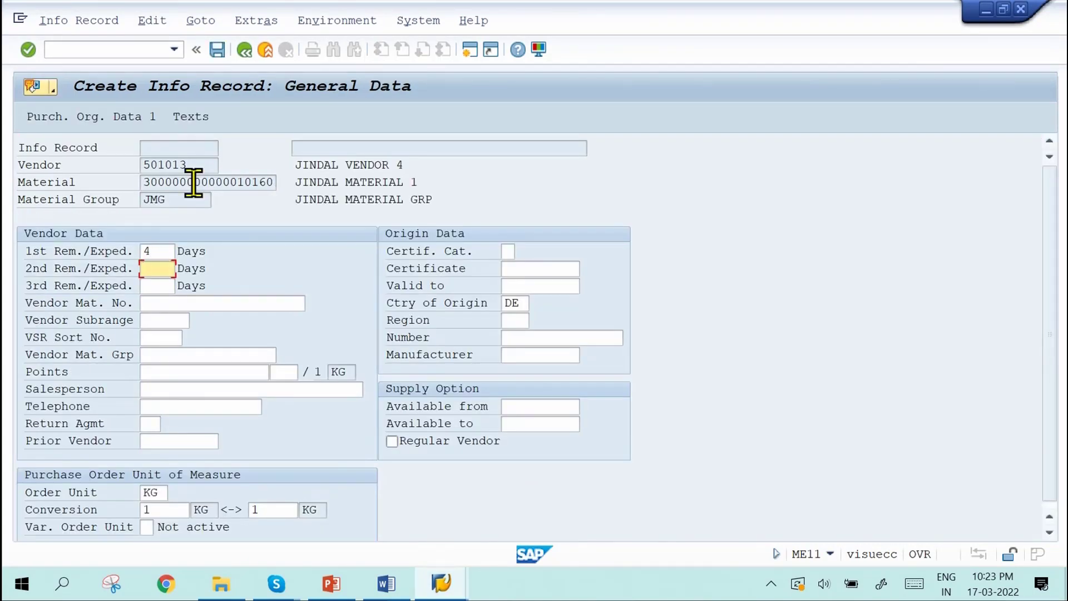
pyautogui.write('6')
pyautogui.press('Tab')
pyautogui.write('9')
pyautogui.press('Return')
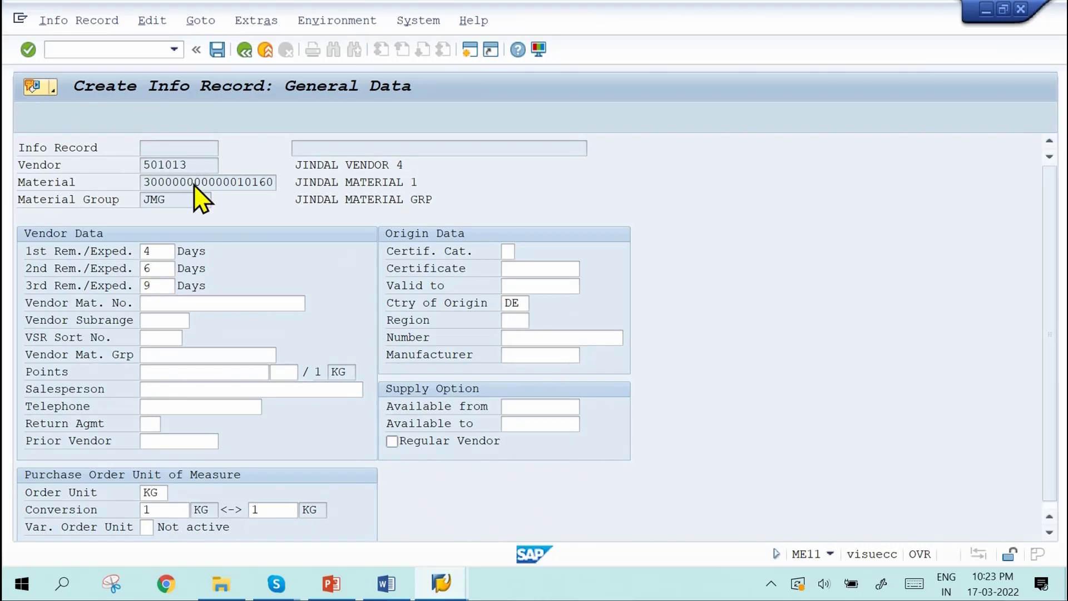
# Step: Enter a planned delivery time of 30 days, a maximum quantity of 500 KG and a net price of 160 EUR
pyautogui.write('30')
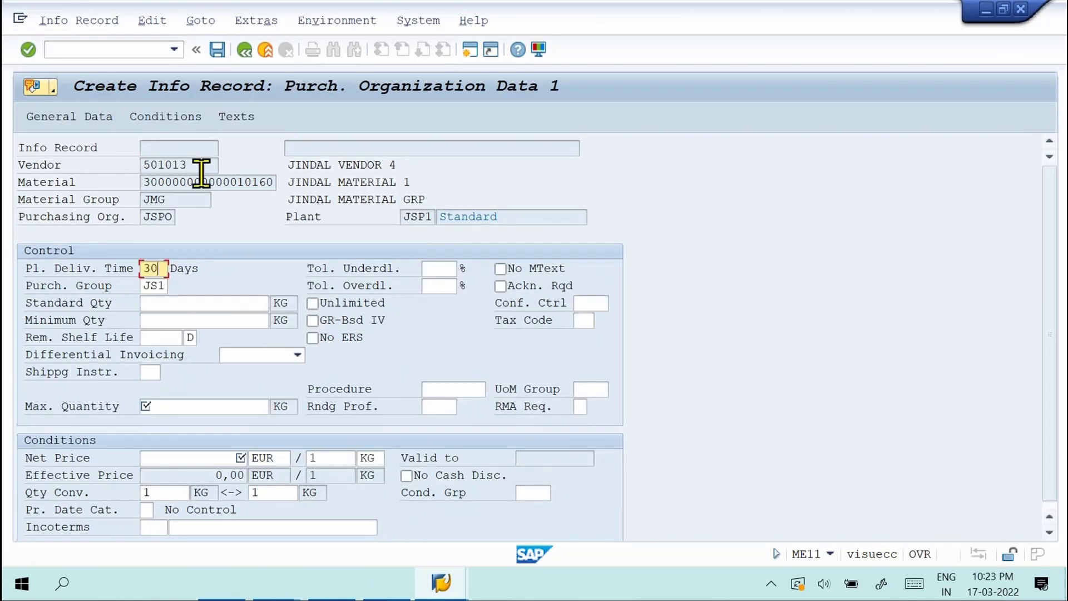
pyautogui.click(183, 406)
pyautogui.write('500')
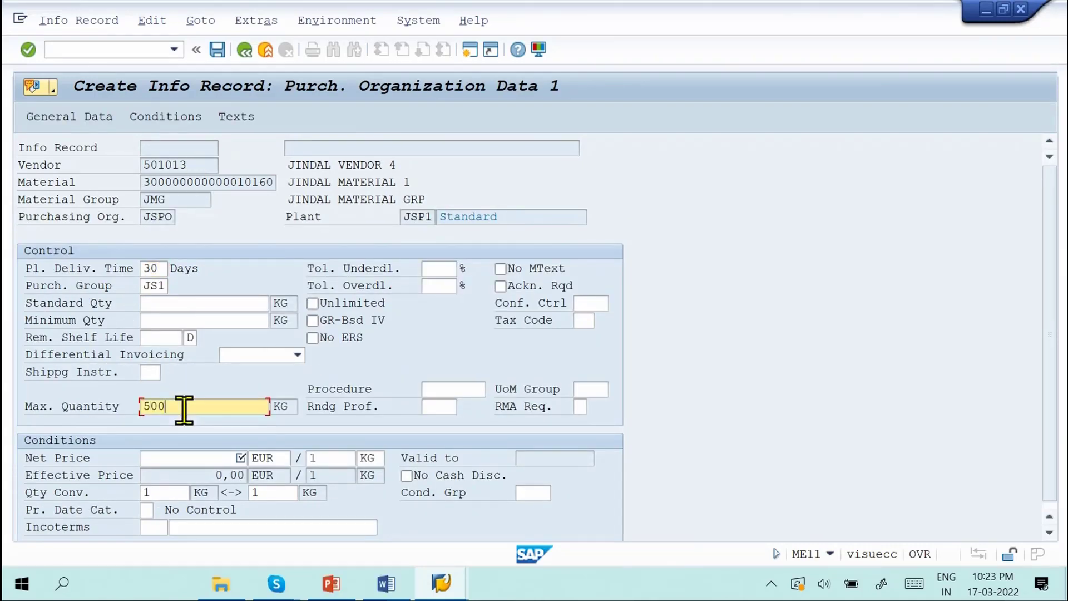
pyautogui.click(205, 451)
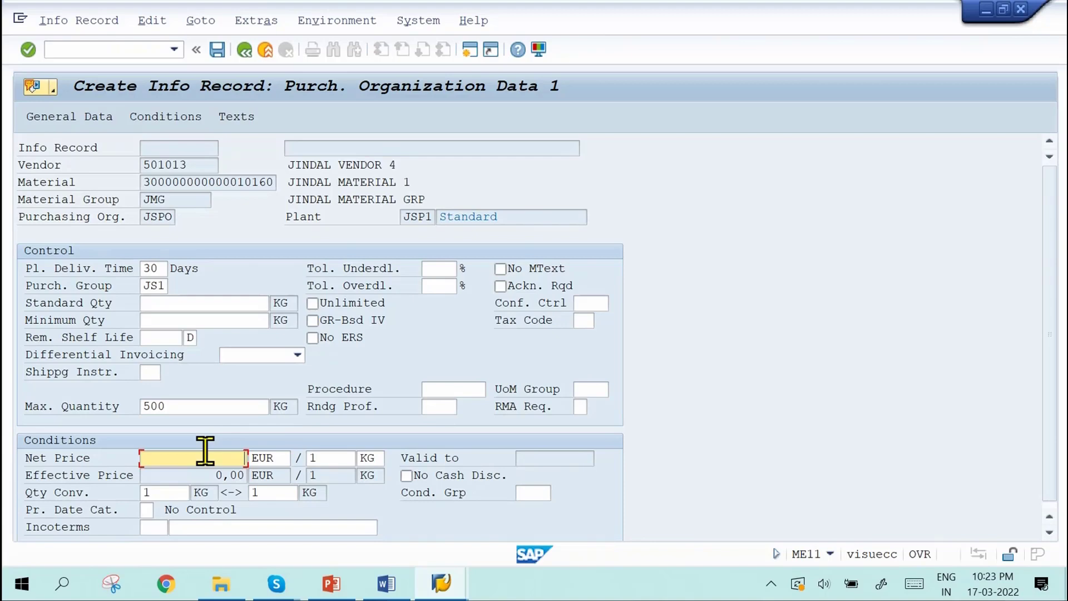
pyautogui.write('160')
# Step: Check the prices in the Word table, change the SAP info record's net price to 100 EUR, and save the record
pyautogui.hotkey('alt', 'Tab')
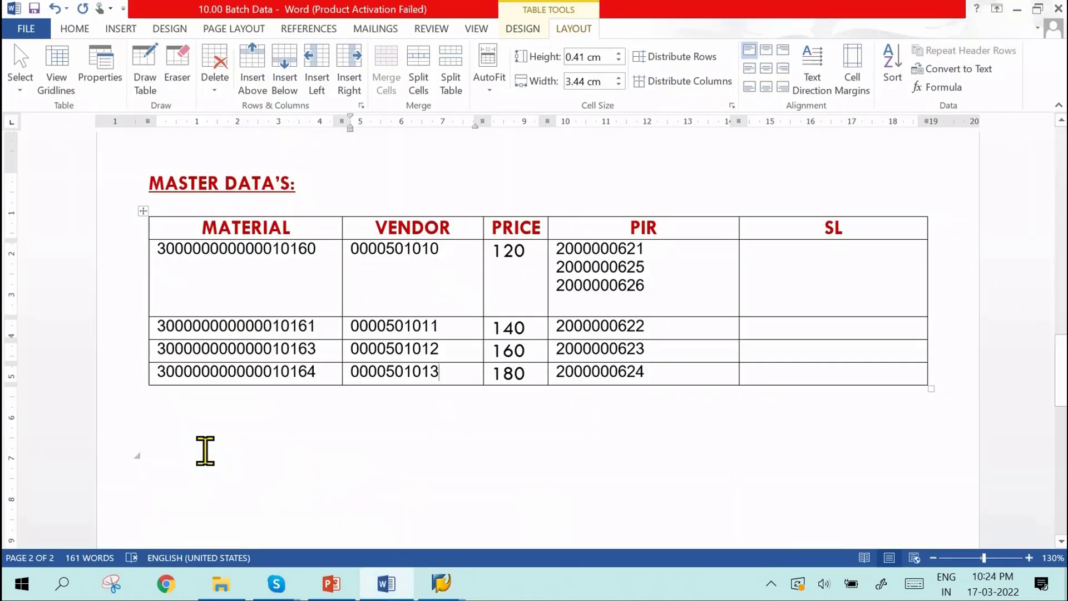
pyautogui.hotkey('alt', 'Tab')
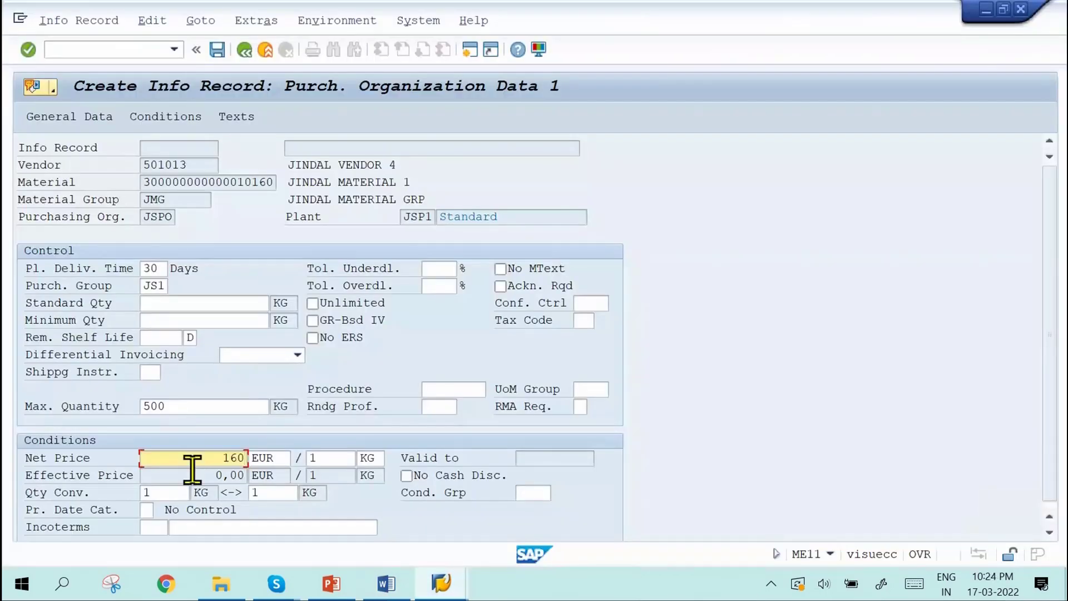
pyautogui.press('BackSpace')
pyautogui.write('0')
pyautogui.press('BackSpace')
pyautogui.press('BackSpace')
pyautogui.write('00')
pyautogui.press('Return')
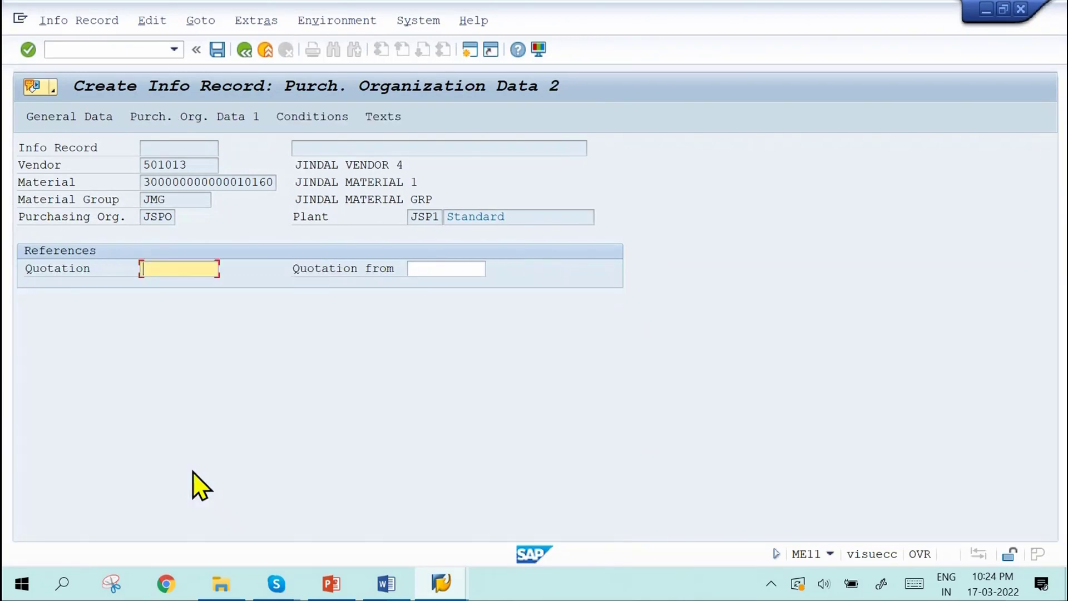
pyautogui.click(224, 57)
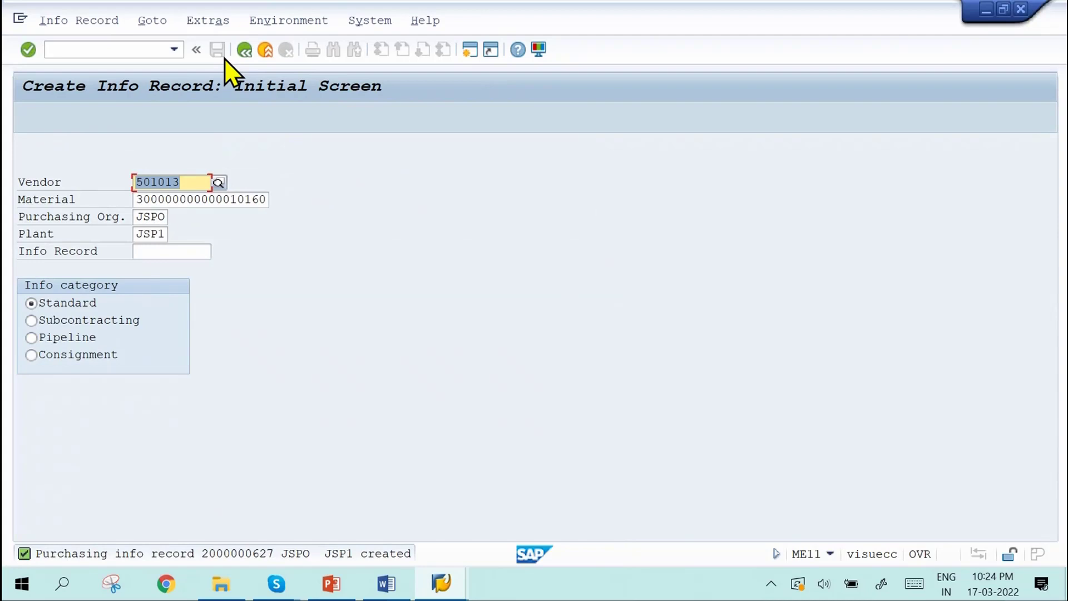
pyautogui.hotkey('alt', 'Tab')
pyautogui.moveTo(646, 286); pyautogui.dragTo(572, 286)
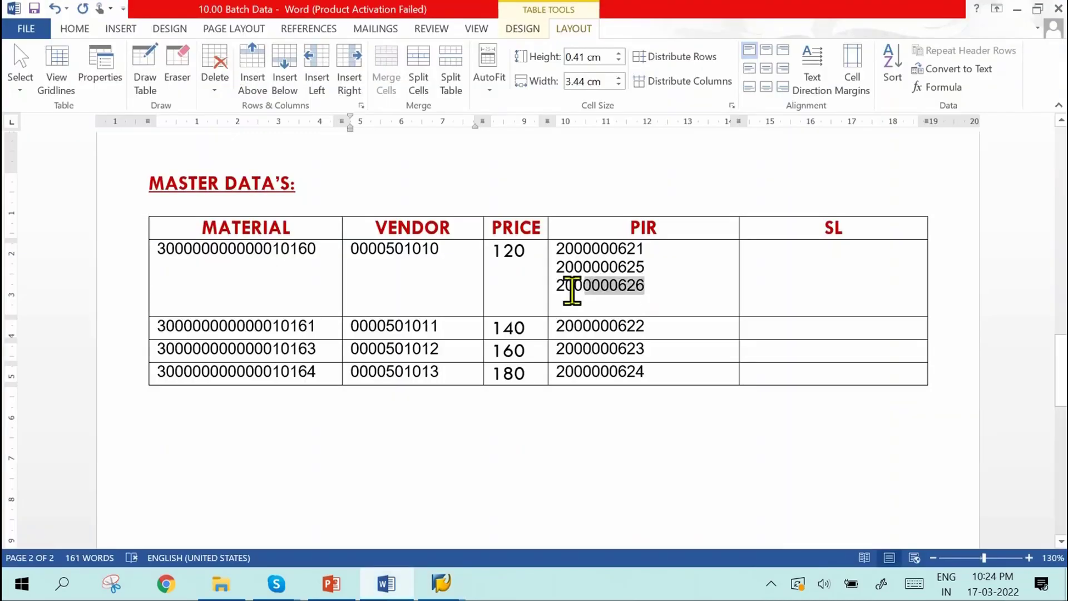
pyautogui.hotkey('ctrl', 'c')
pyautogui.click(579, 306)
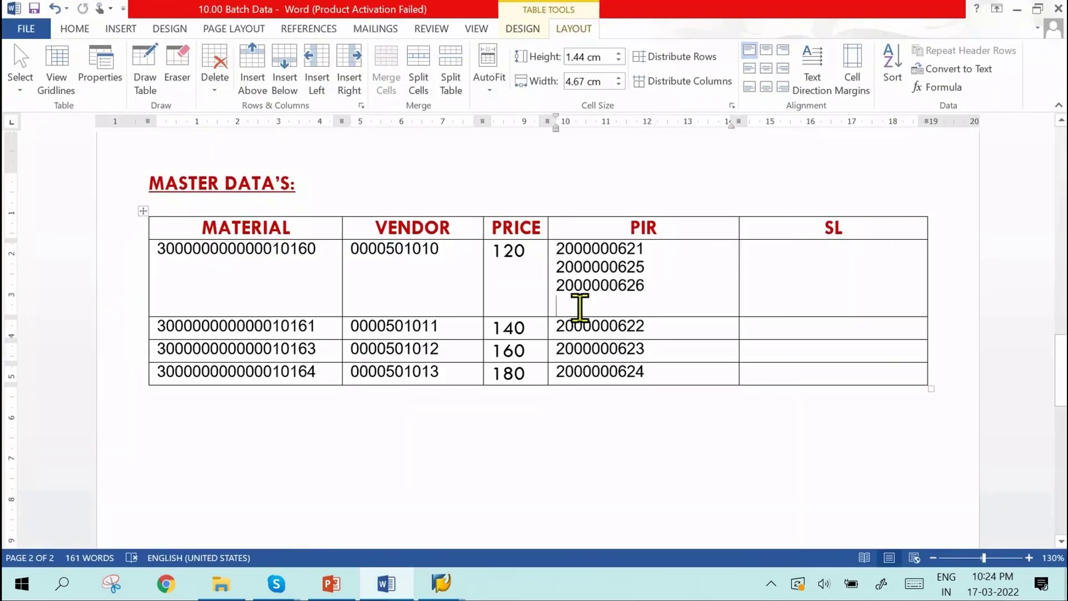
pyautogui.hotkey('ctrl', 'v')
pyautogui.press('BackSpace')
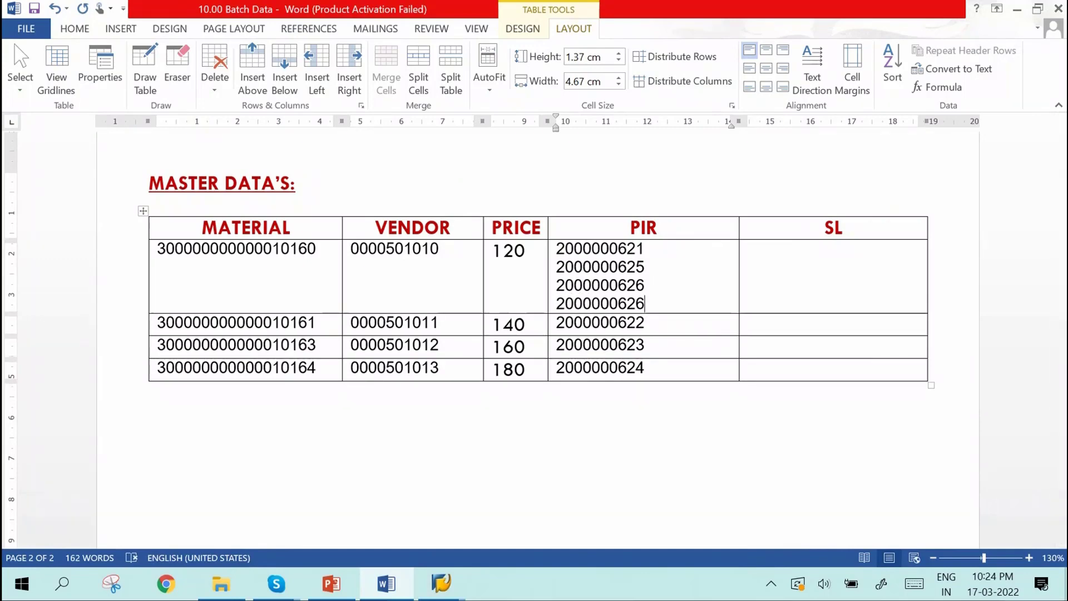
pyautogui.moveTo(439, 594)
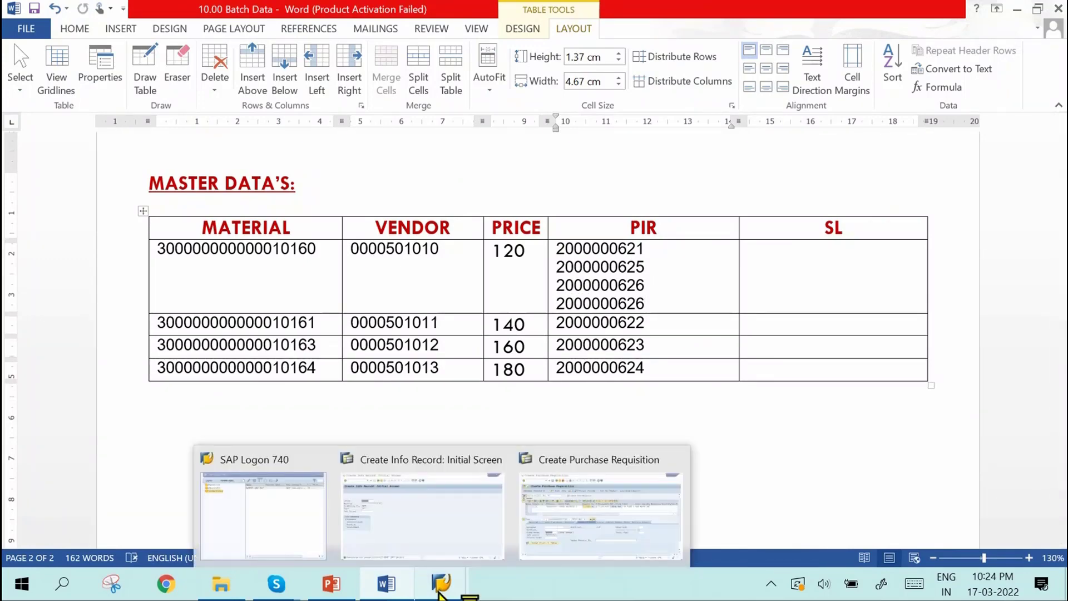
pyautogui.moveTo(439, 548)
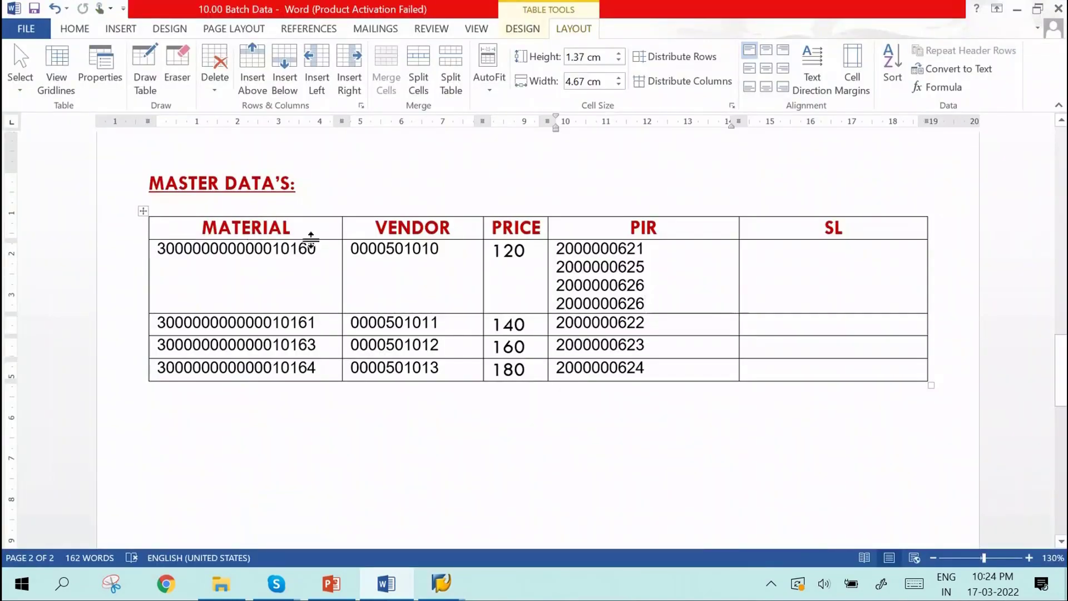
pyautogui.moveTo(316, 248); pyautogui.dragTo(166, 248)
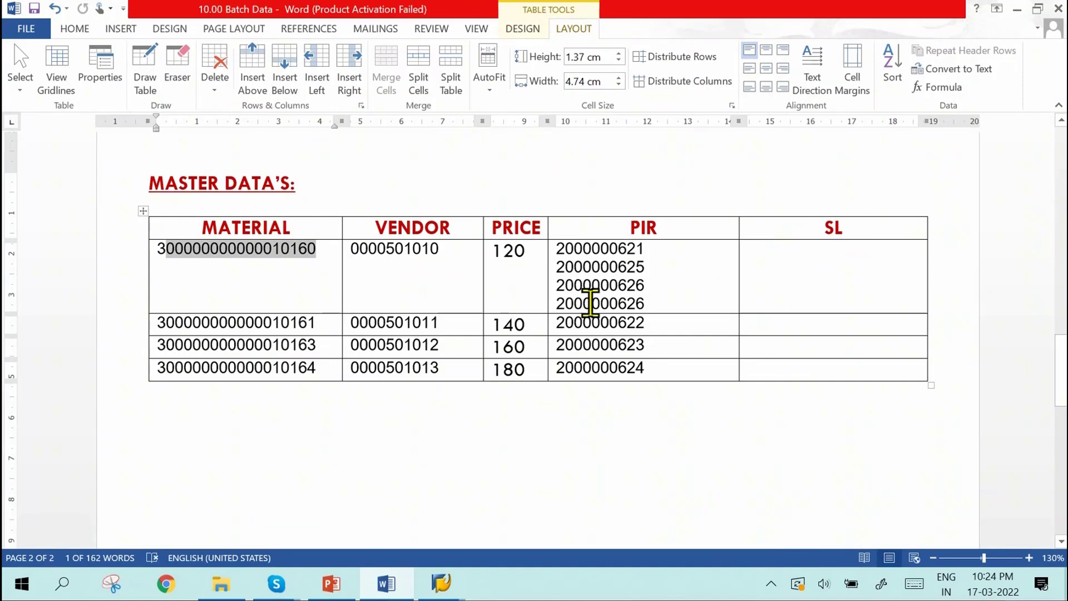
pyautogui.moveTo(558, 248); pyautogui.dragTo(647, 311)
pyautogui.click(640, 410)
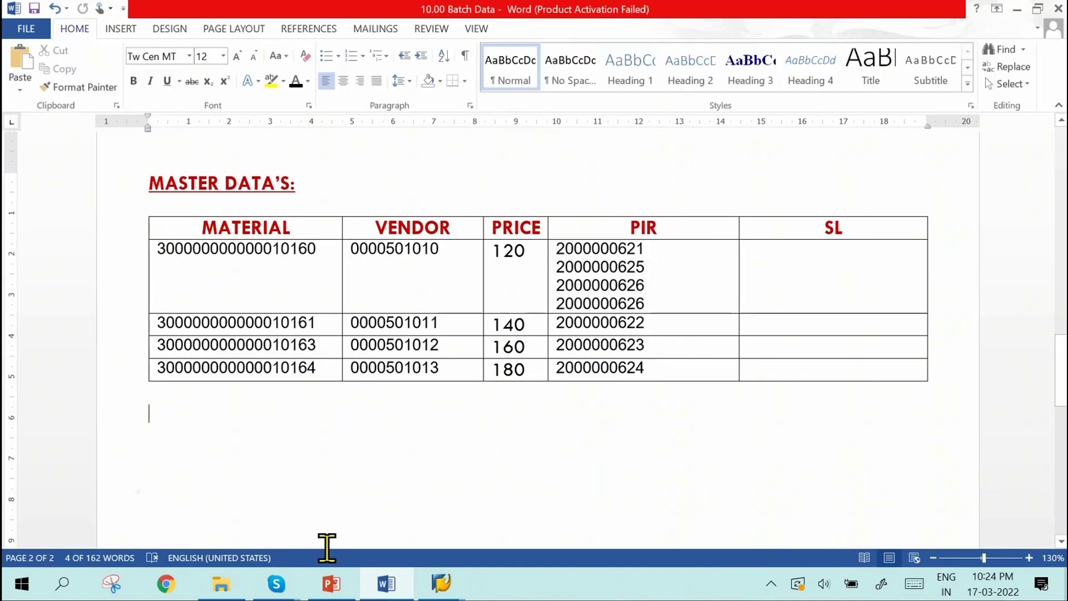
# Step: Switch to SAP's Create Purchase Requisition window, start a fresh requisition with Source Determination enabled, and expand its item overview
pyautogui.moveTo(441, 581)
pyautogui.click(562, 486)
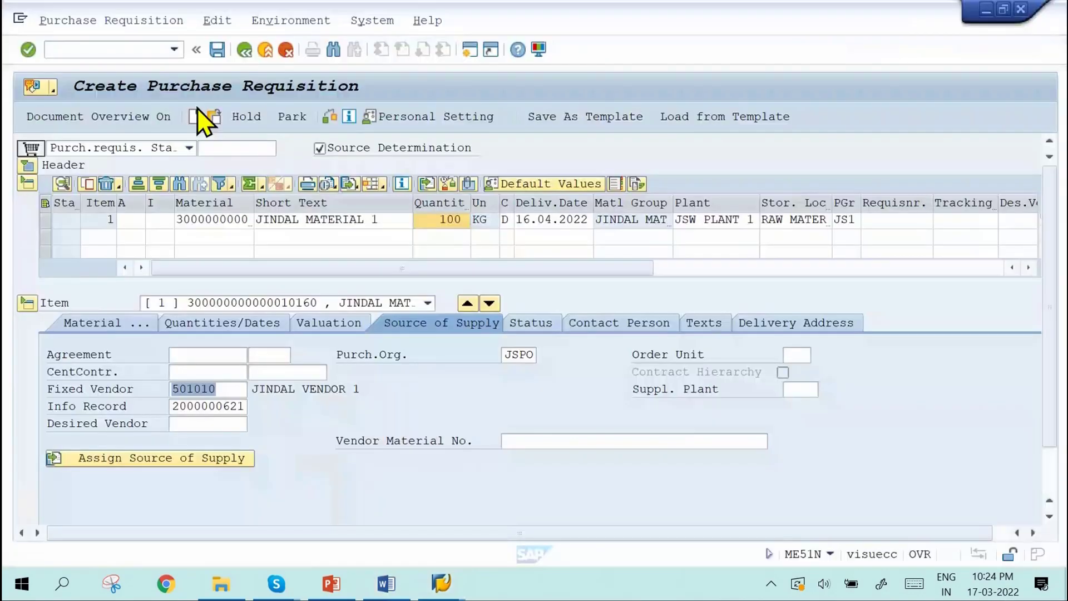
pyautogui.click(174, 49)
pyautogui.click(114, 70)
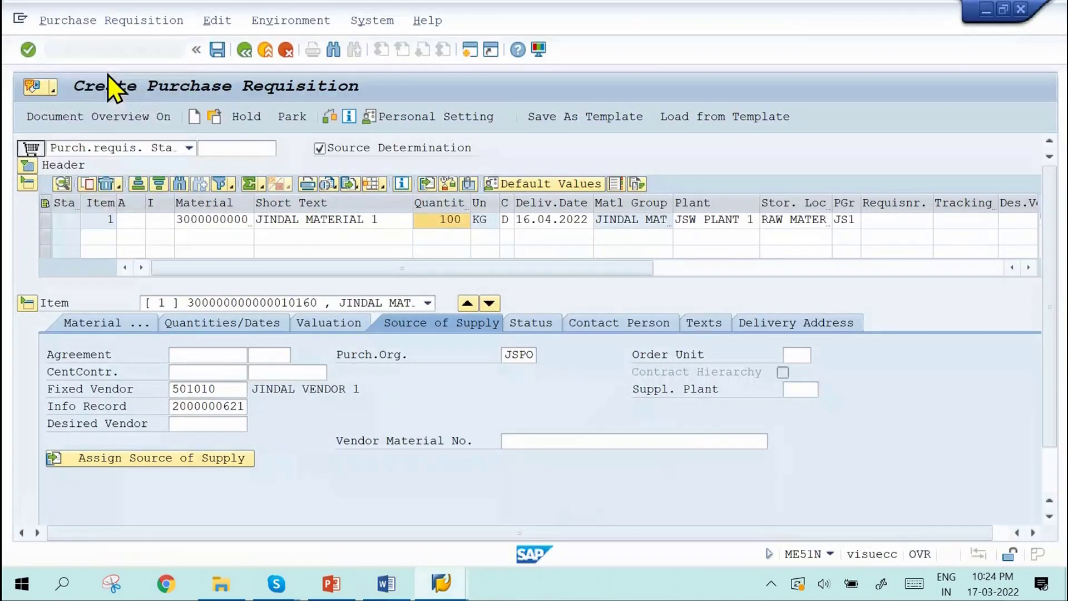
pyautogui.press('Return')
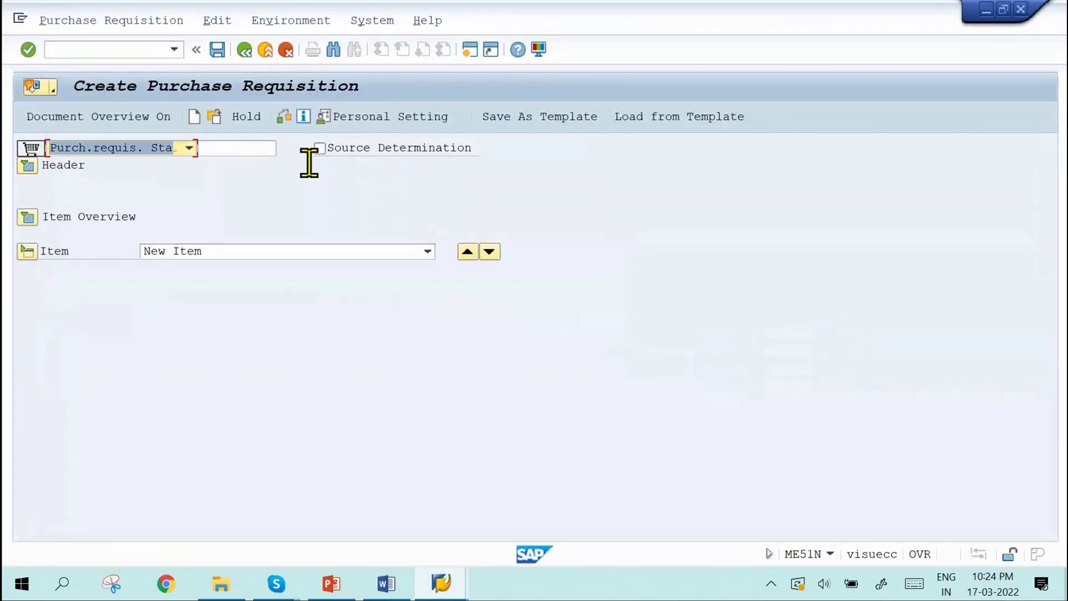
pyautogui.click(321, 148)
pyautogui.click(29, 218)
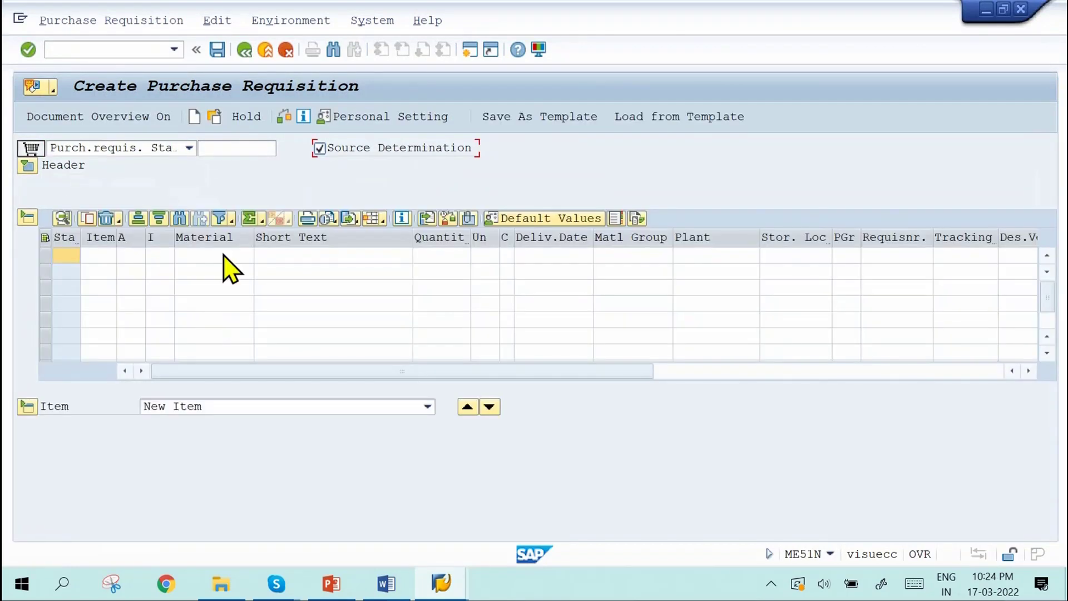
pyautogui.click(224, 256)
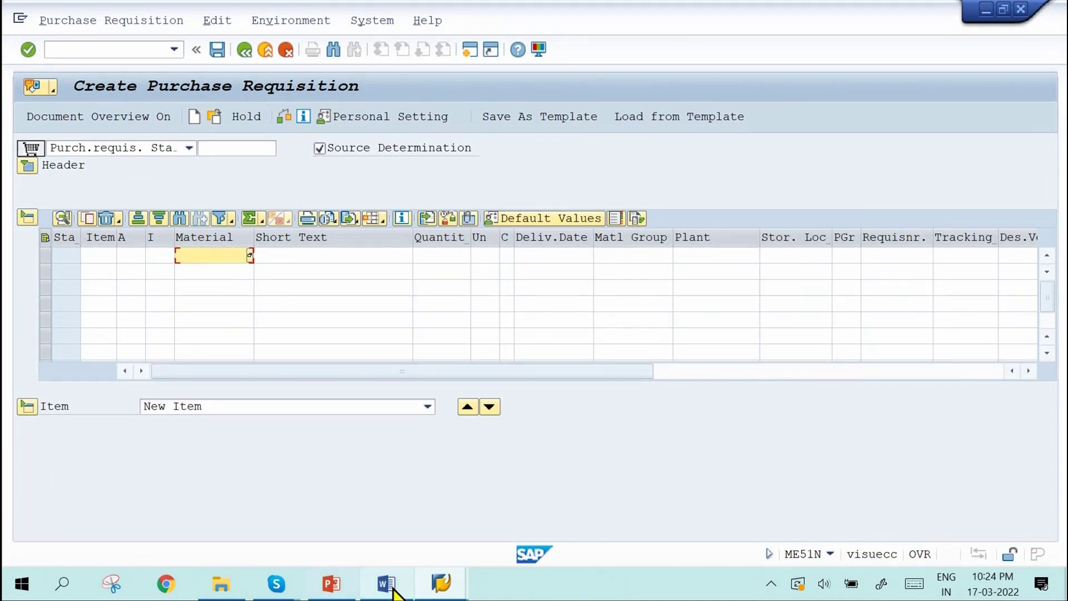
pyautogui.moveTo(387, 583)
pyautogui.click(384, 539)
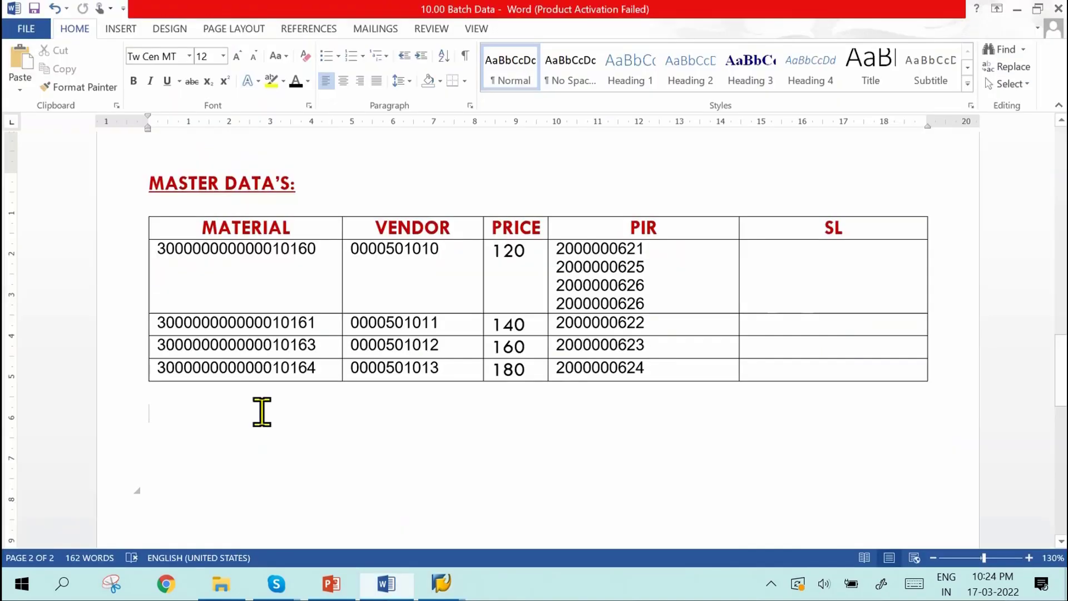
pyautogui.click(293, 245)
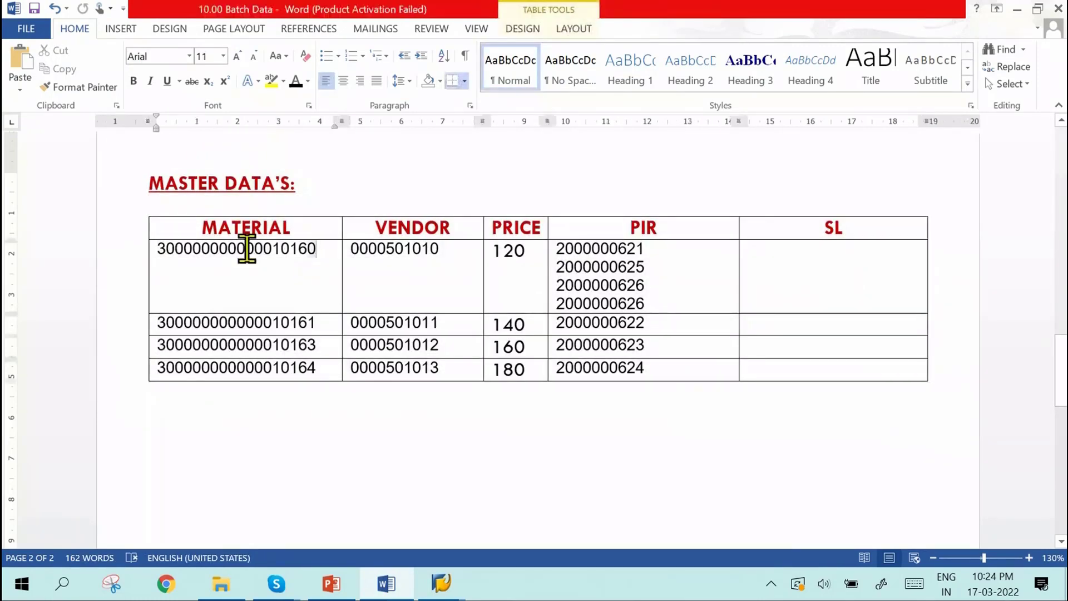
pyautogui.moveTo(245, 245); pyautogui.dragTo(159, 250)
pyautogui.hotkey('ctrl', 'c')
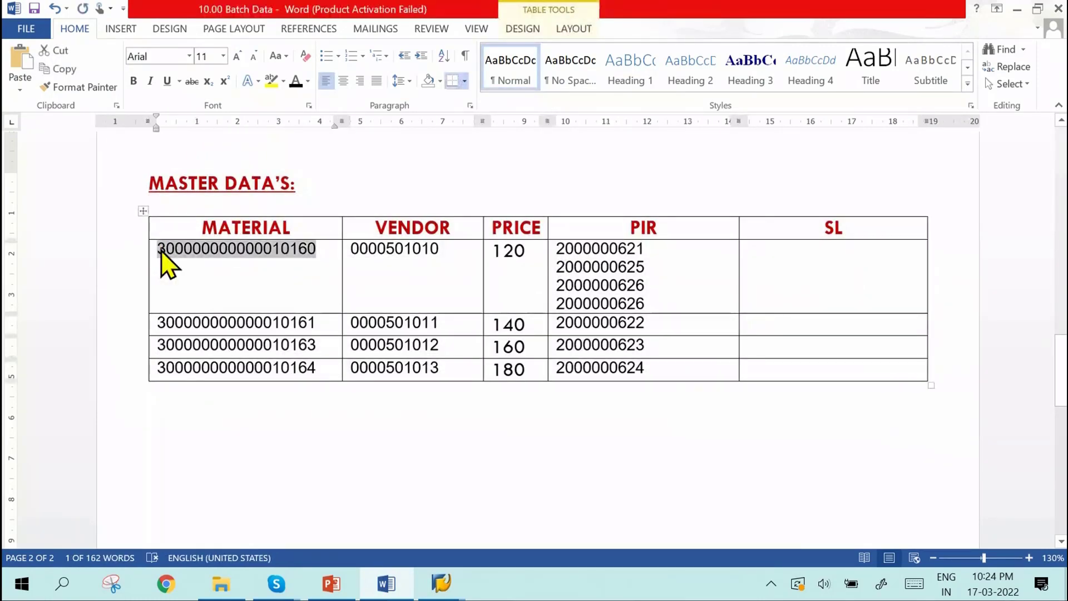
pyautogui.hotkey('alt', 'Tab')
pyautogui.click(219, 251)
pyautogui.hotkey('ctrl', 'v')
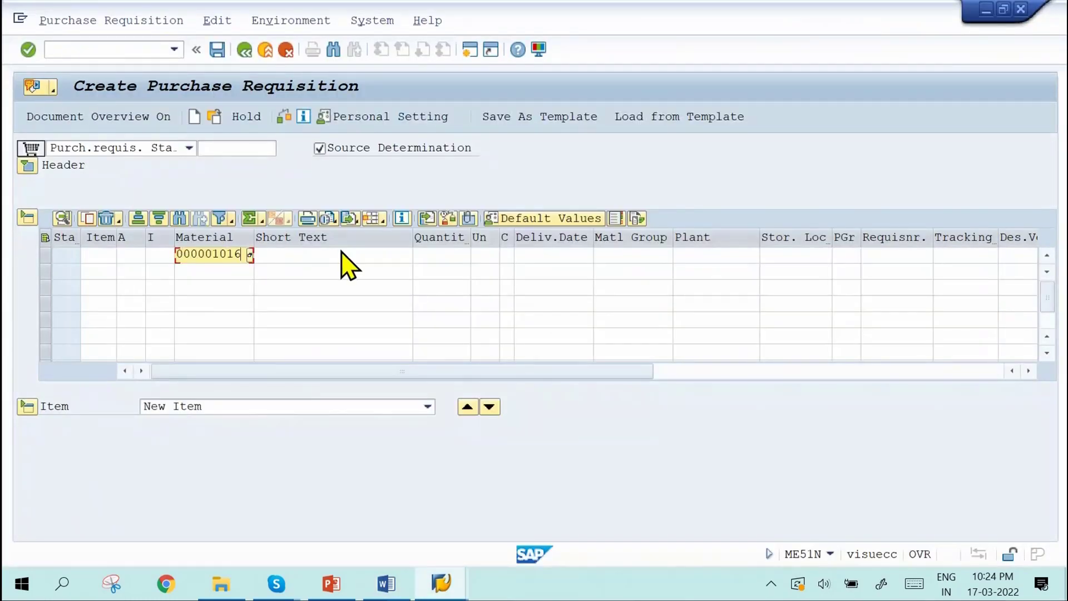
# Step: Enter quantity 100, plant JSP1 and storage location JSS1 for the first item and confirm the entries
pyautogui.click(452, 257)
pyautogui.write('1')
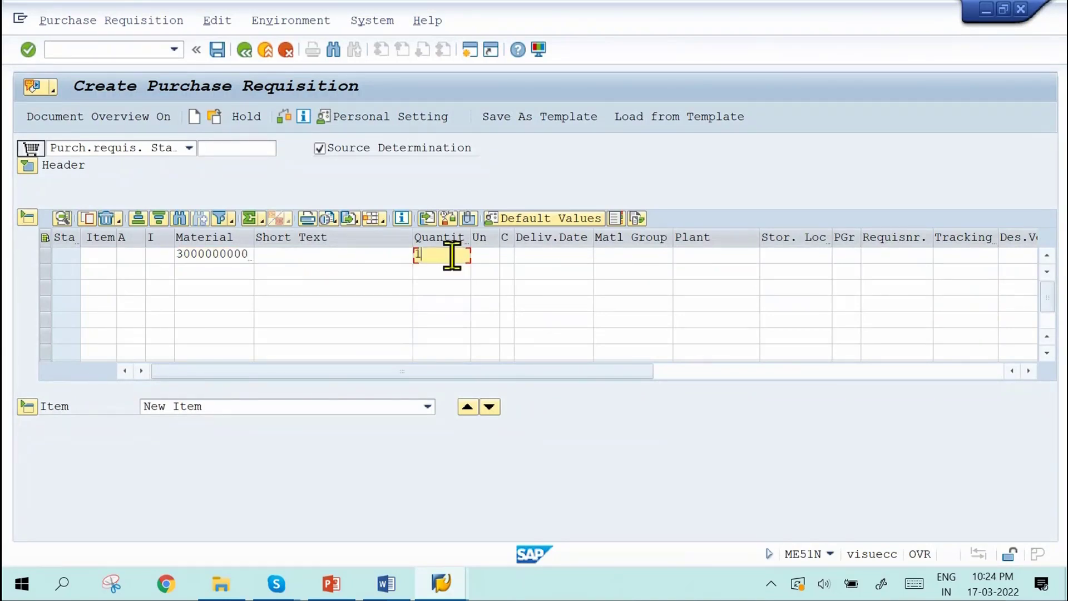
pyautogui.write('00')
pyautogui.click(721, 256)
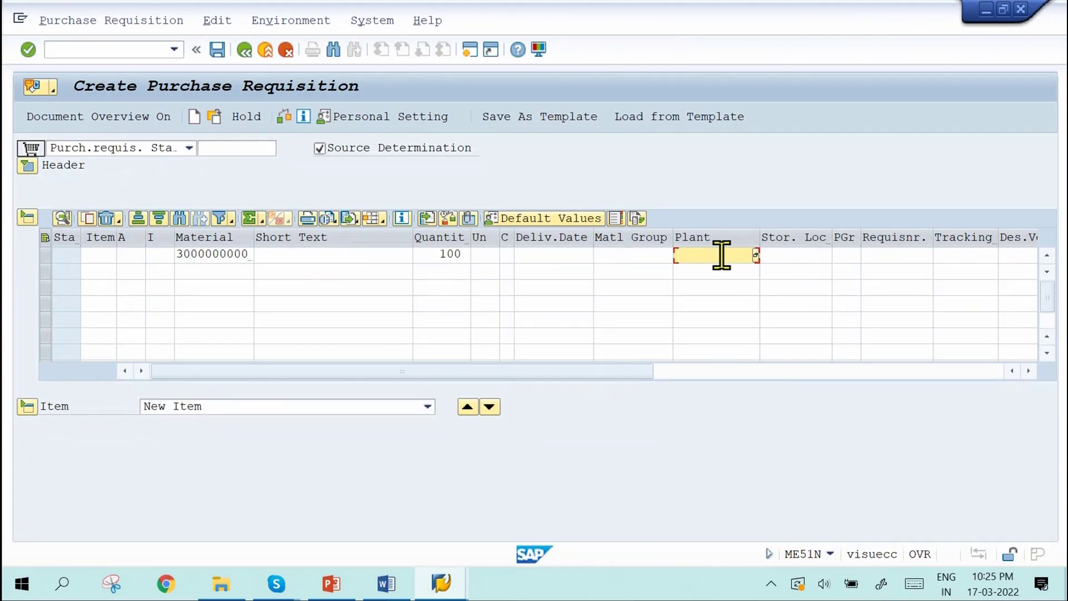
pyautogui.write('JSP1')
pyautogui.press('Return')
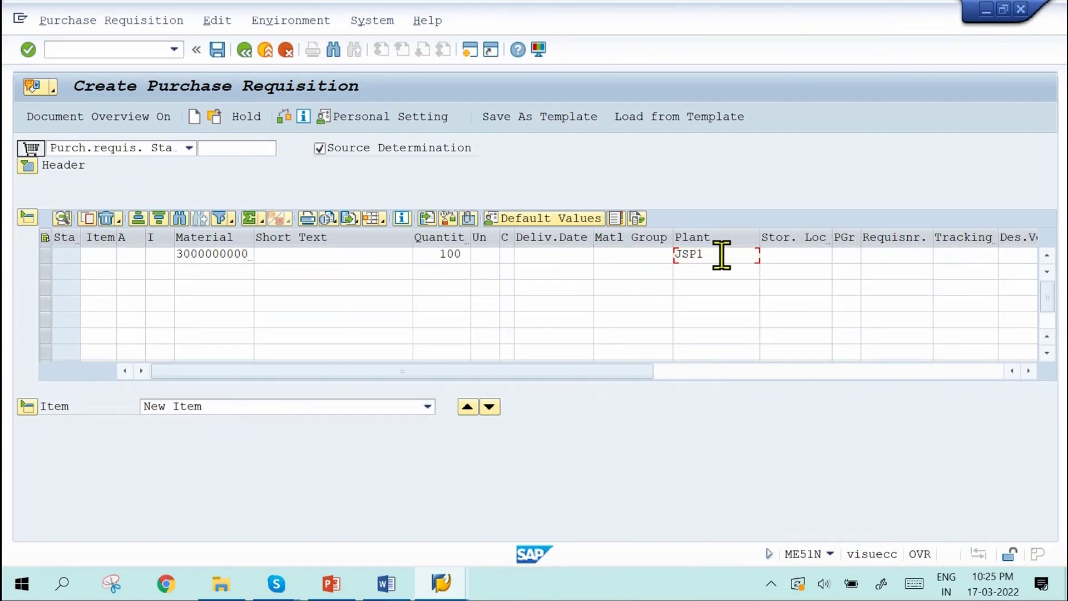
pyautogui.press('Tab')
pyautogui.write('JSS1')
pyautogui.press('Return')
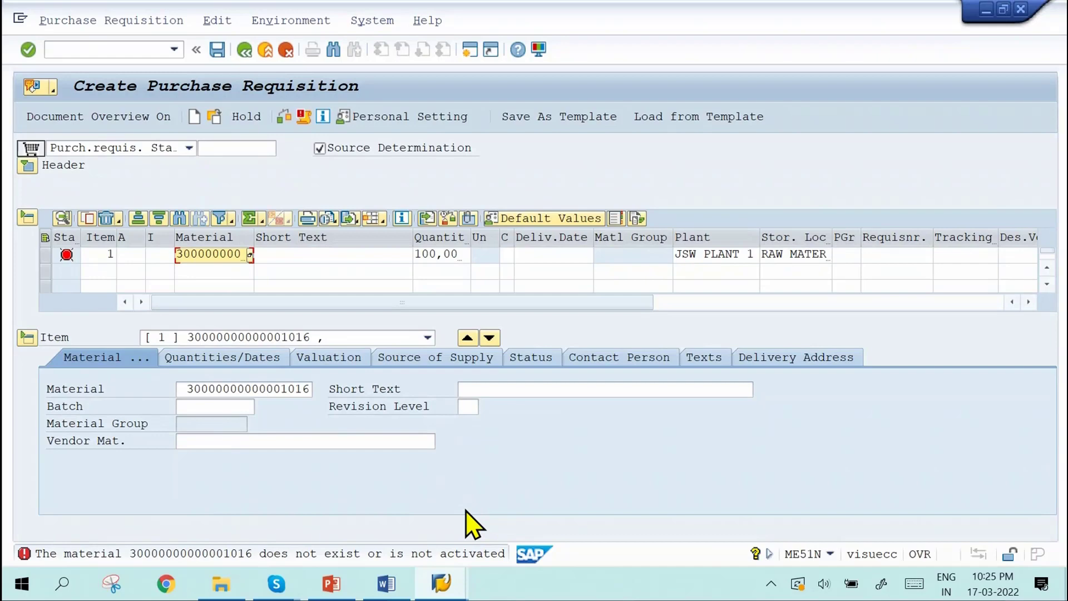
pyautogui.hotkey('alt', 'Tab')
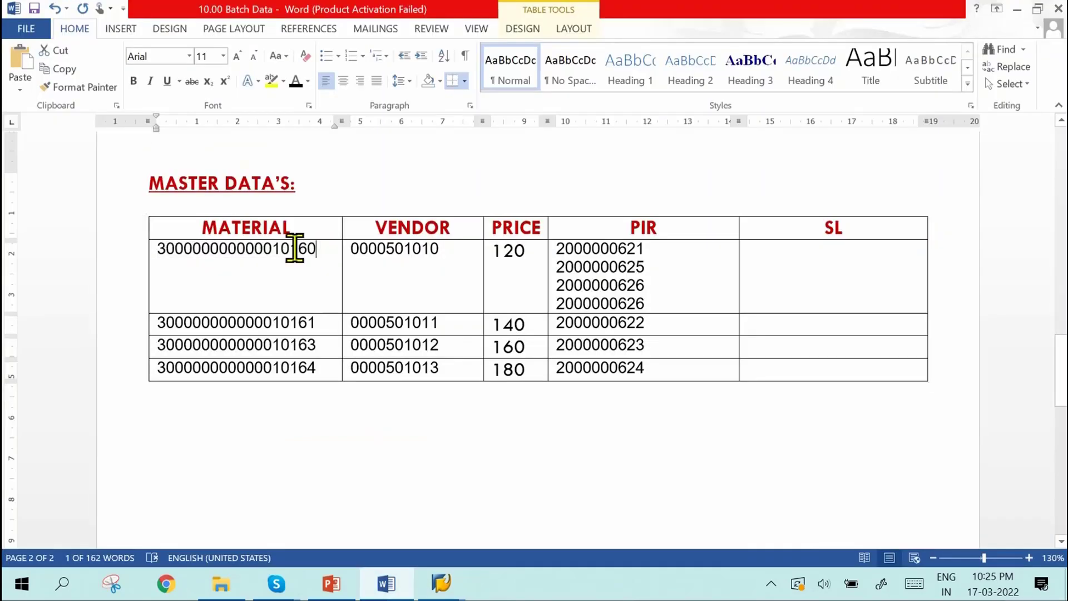
pyautogui.moveTo(294, 248); pyautogui.dragTo(152, 249)
pyautogui.hotkey('ctrl', 'c')
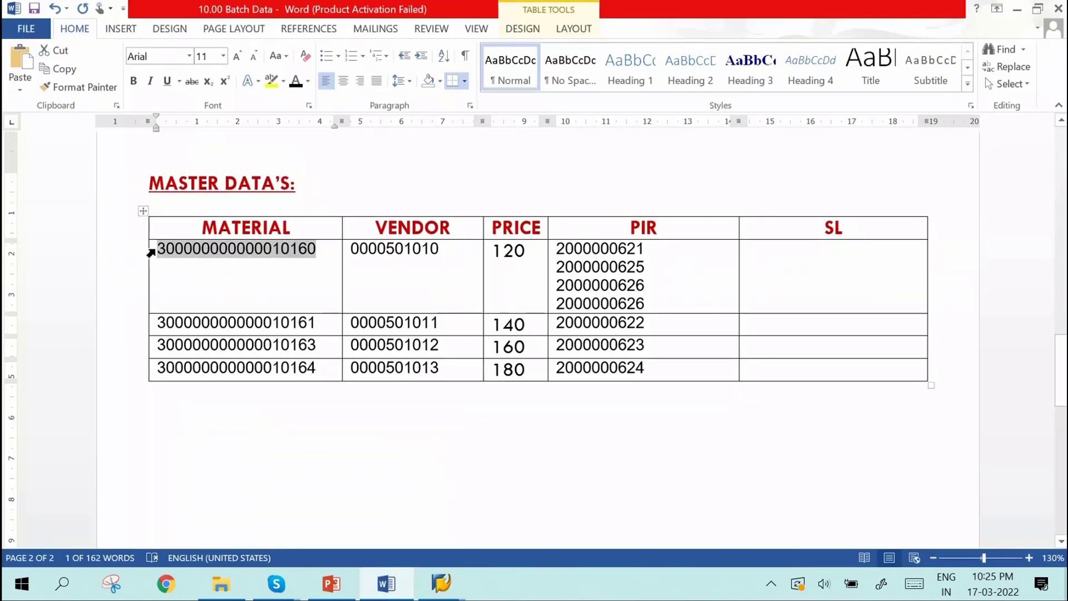
pyautogui.hotkey('alt', 'Tab')
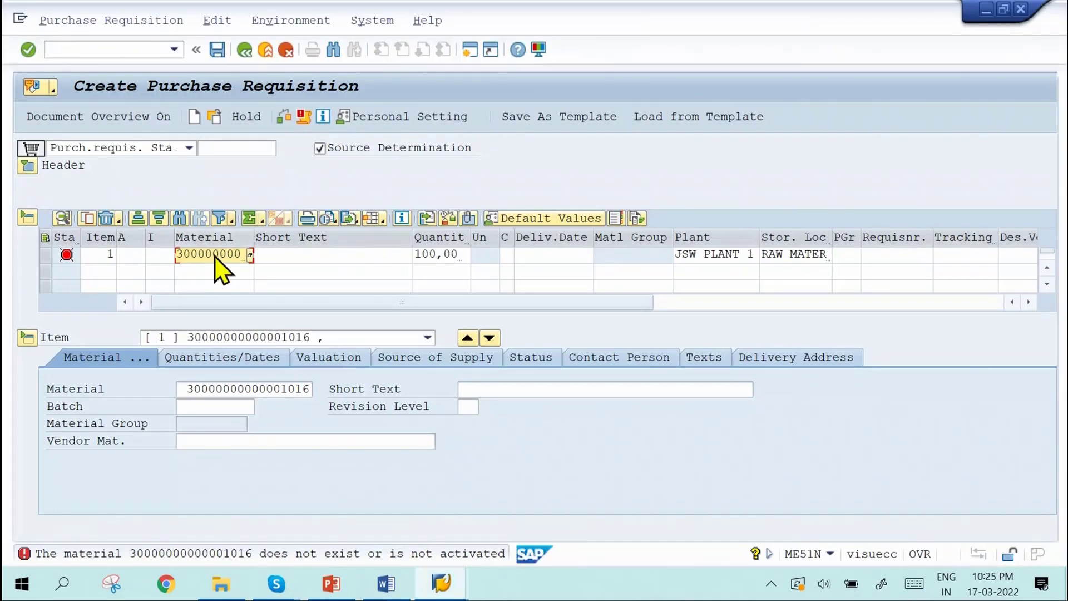
pyautogui.click(214, 257)
pyautogui.doubleClick(214, 256)
pyautogui.hotkey('ctrl', 'v')
pyautogui.press('Return')
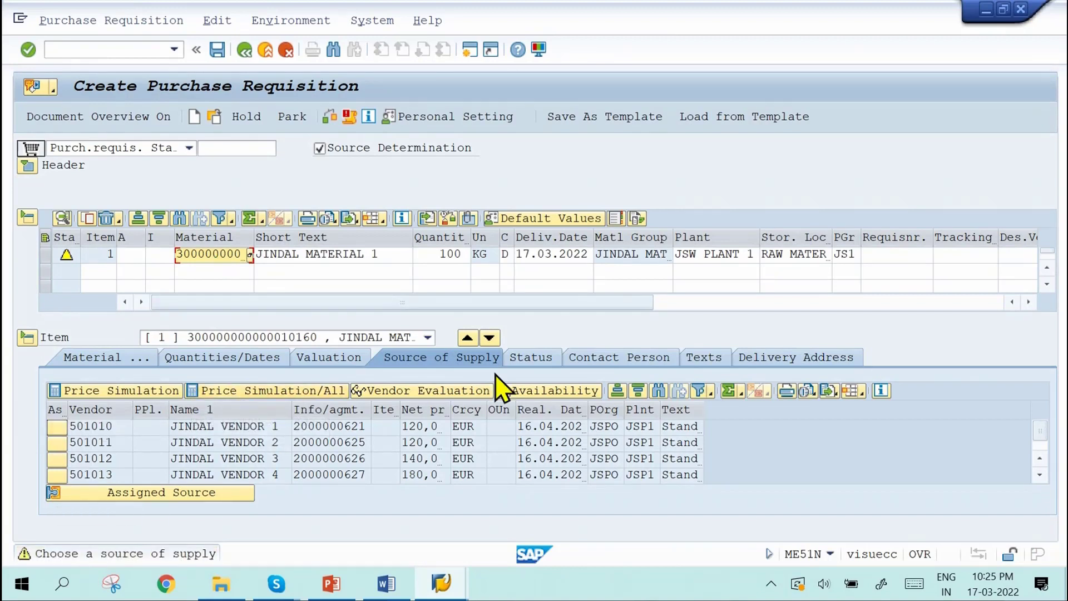
pyautogui.click(456, 357)
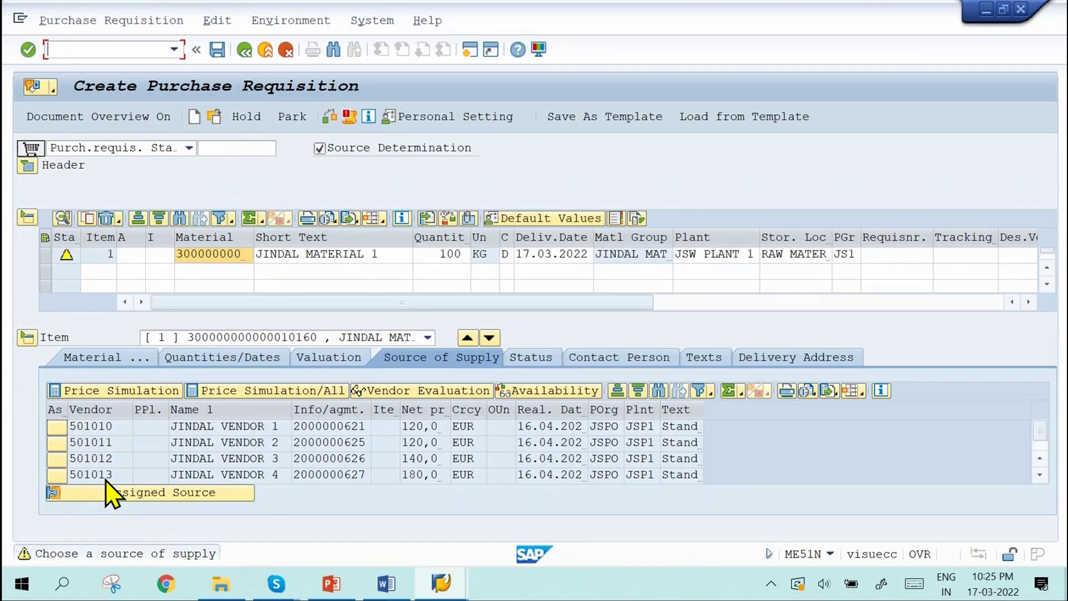
pyautogui.click(57, 427)
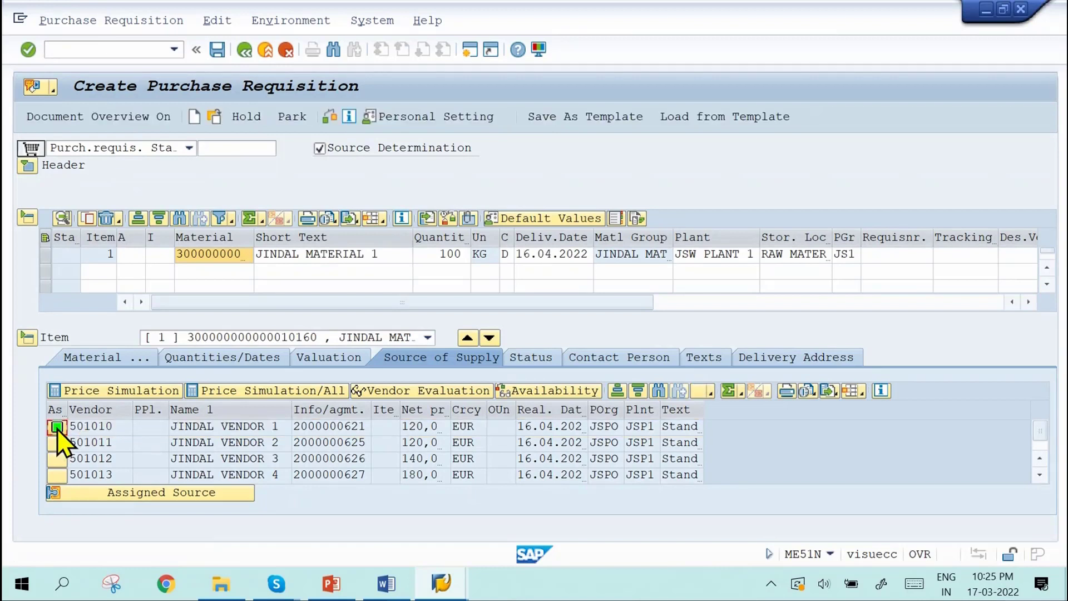
pyautogui.click(172, 492)
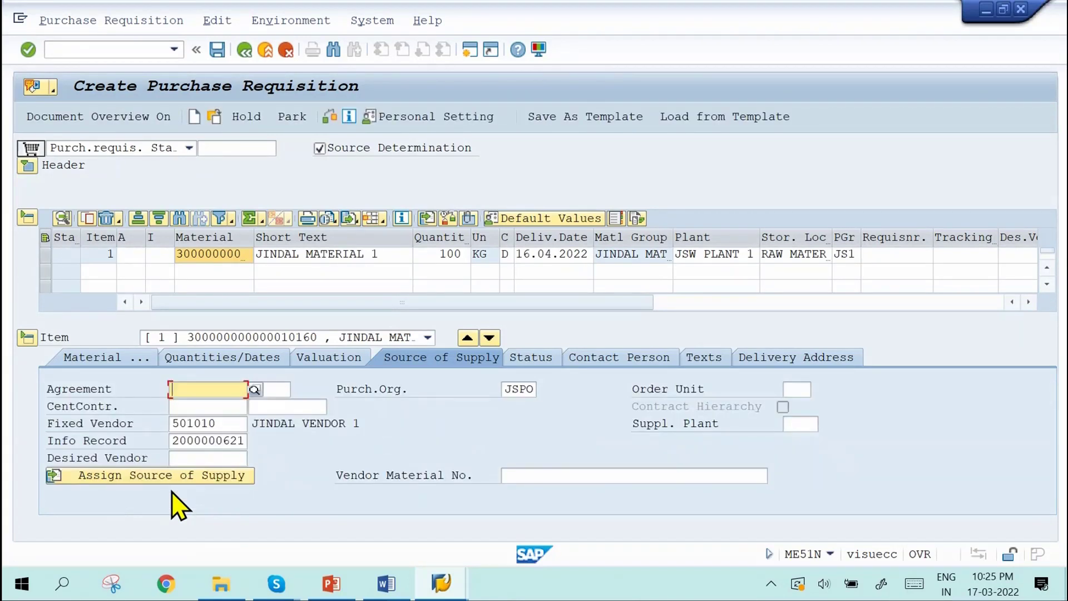
pyautogui.click(334, 116)
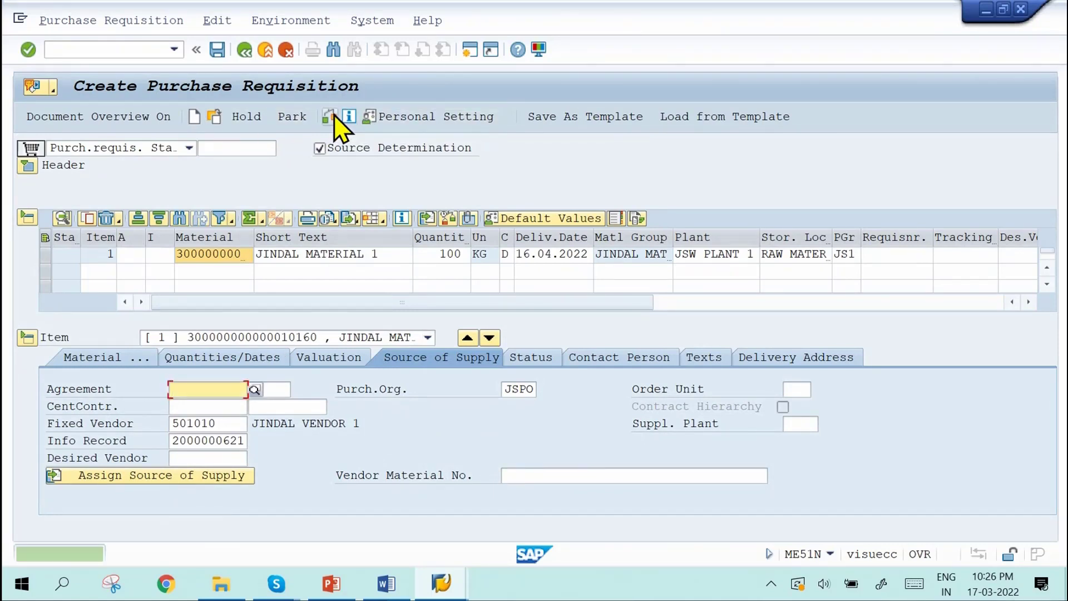
pyautogui.click(218, 55)
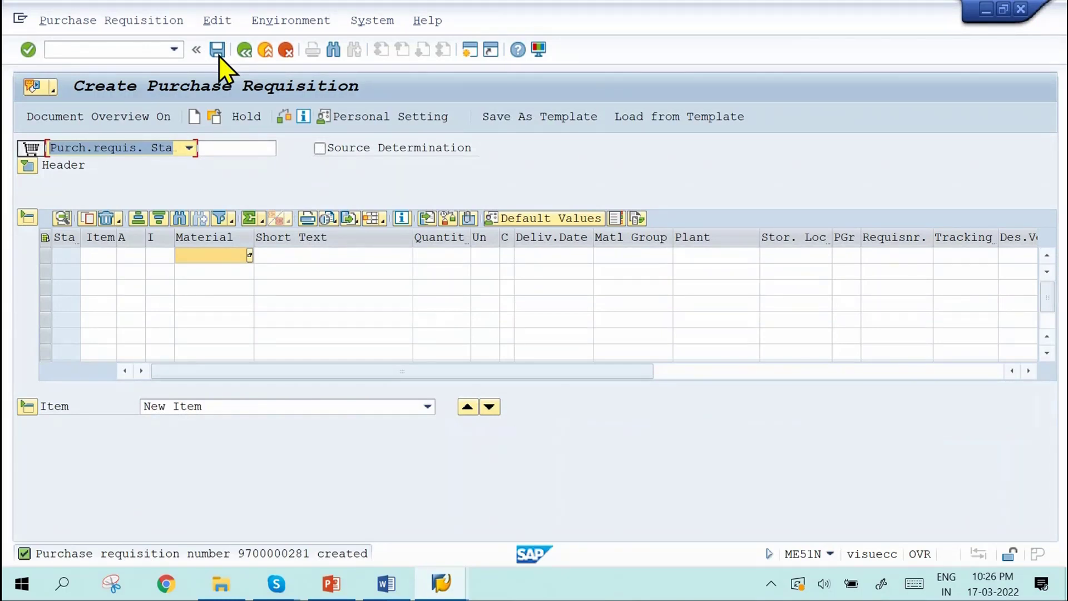
# Step: Switch to SAP's Create Info Record window and try to start transaction ME02
pyautogui.moveTo(441, 588)
pyautogui.click(425, 536)
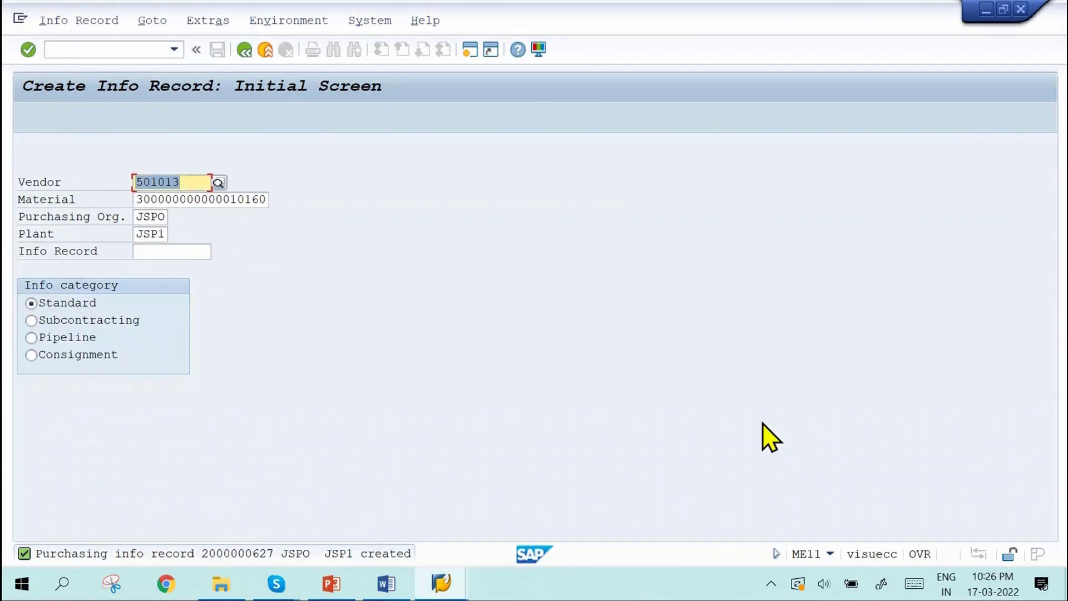
pyautogui.click(159, 49)
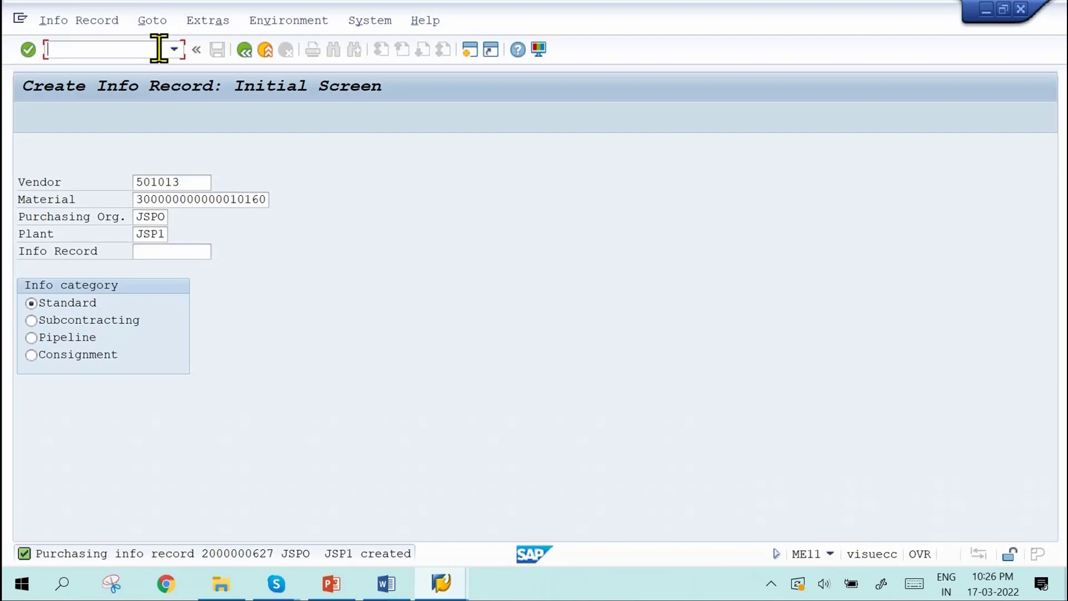
pyautogui.write('/NME12')
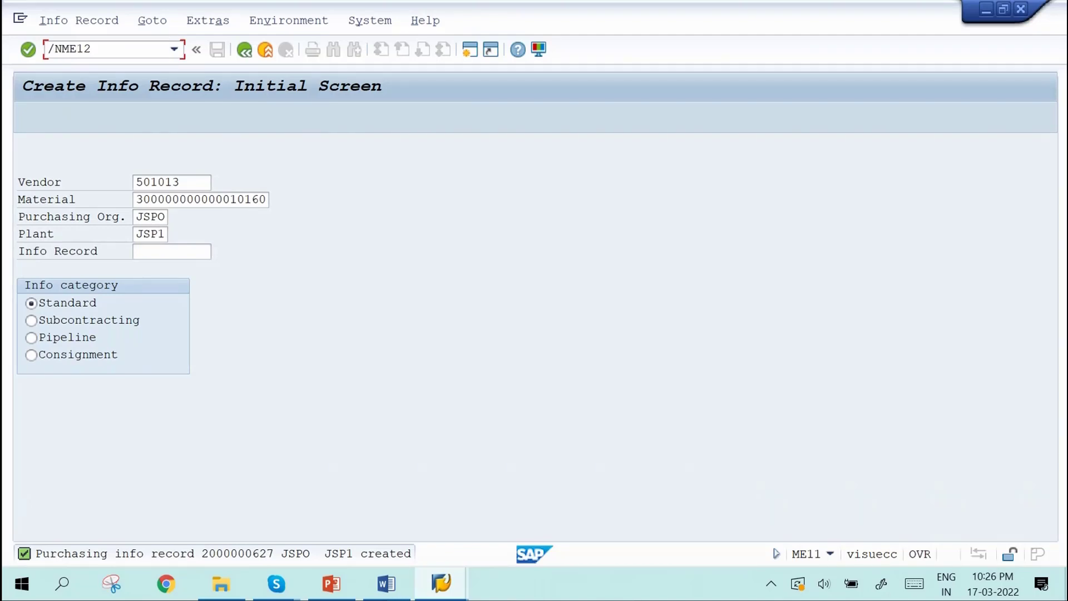
pyautogui.press('BackSpace')
pyautogui.press('BackSpace')
pyautogui.write('02')
pyautogui.press('Return')
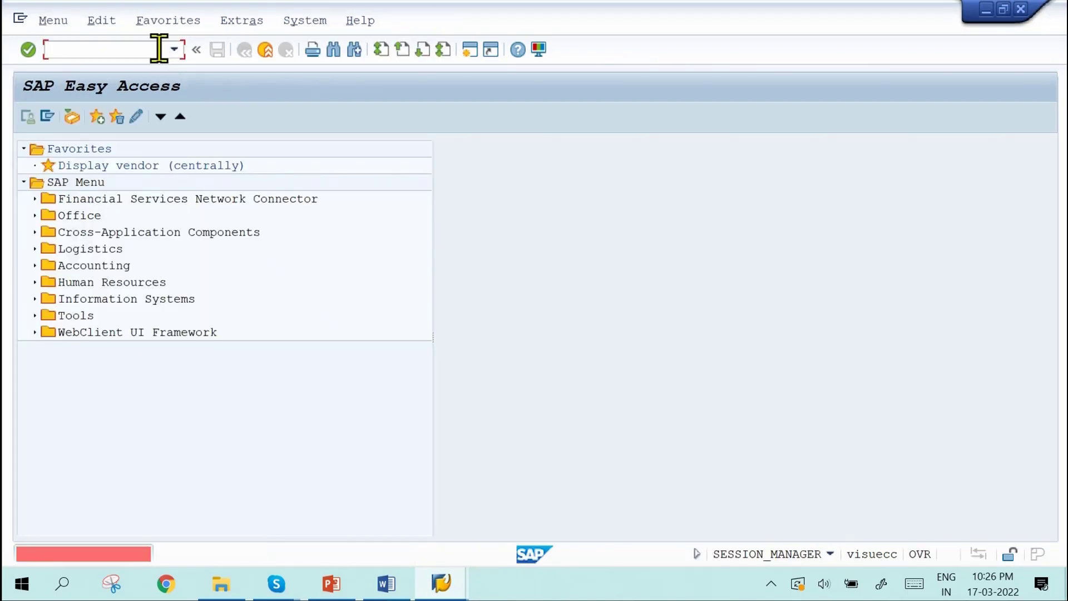
pyautogui.click(104, 49)
pyautogui.write('/NME01')
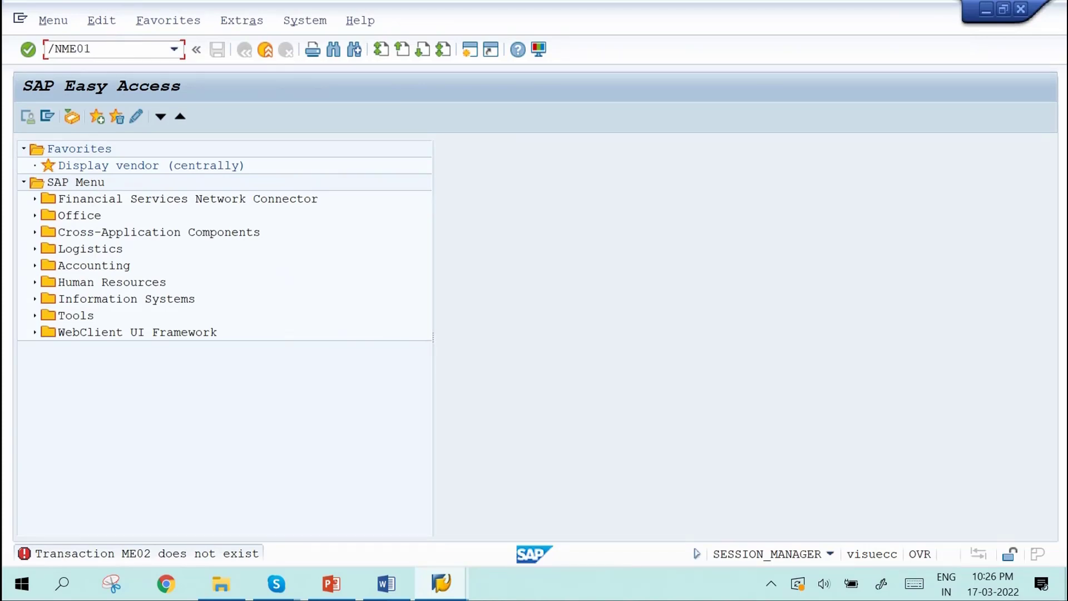
pyautogui.press('Return')
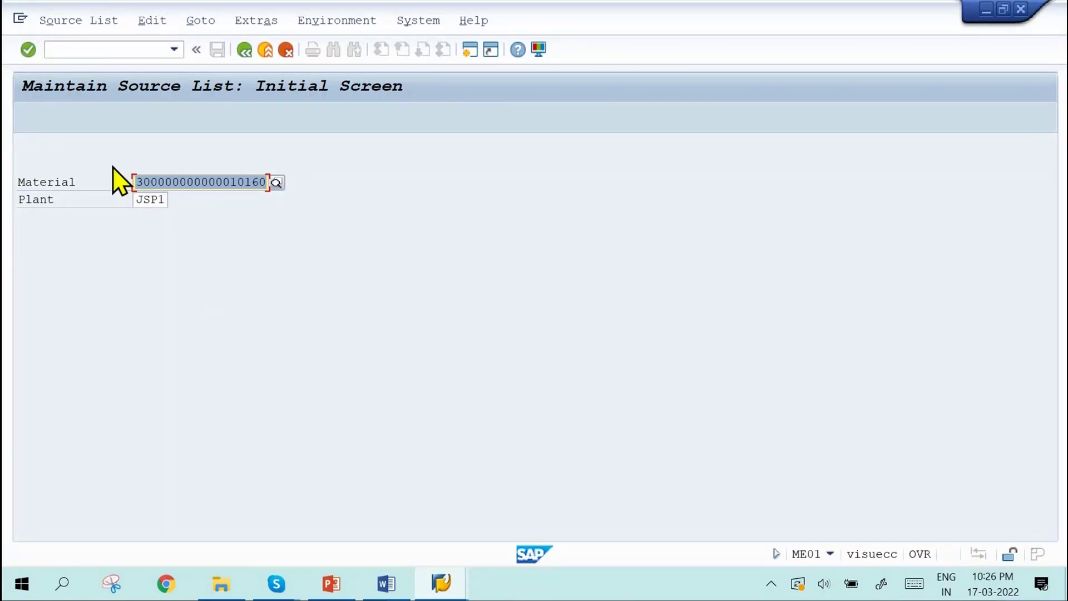
pyautogui.press('Return')
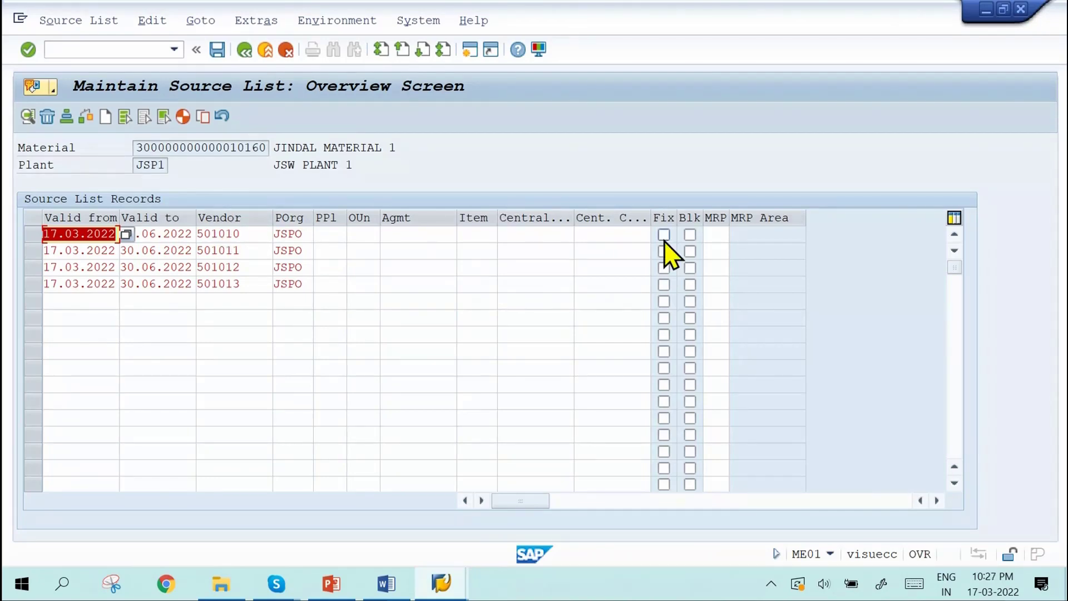
pyautogui.click(689, 235)
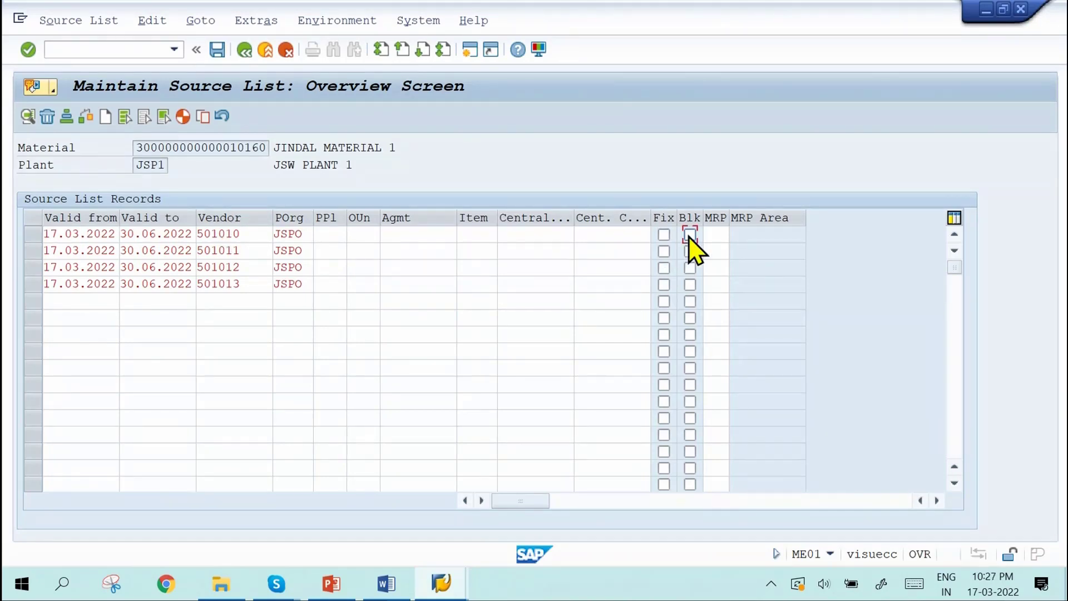
pyautogui.click(218, 50)
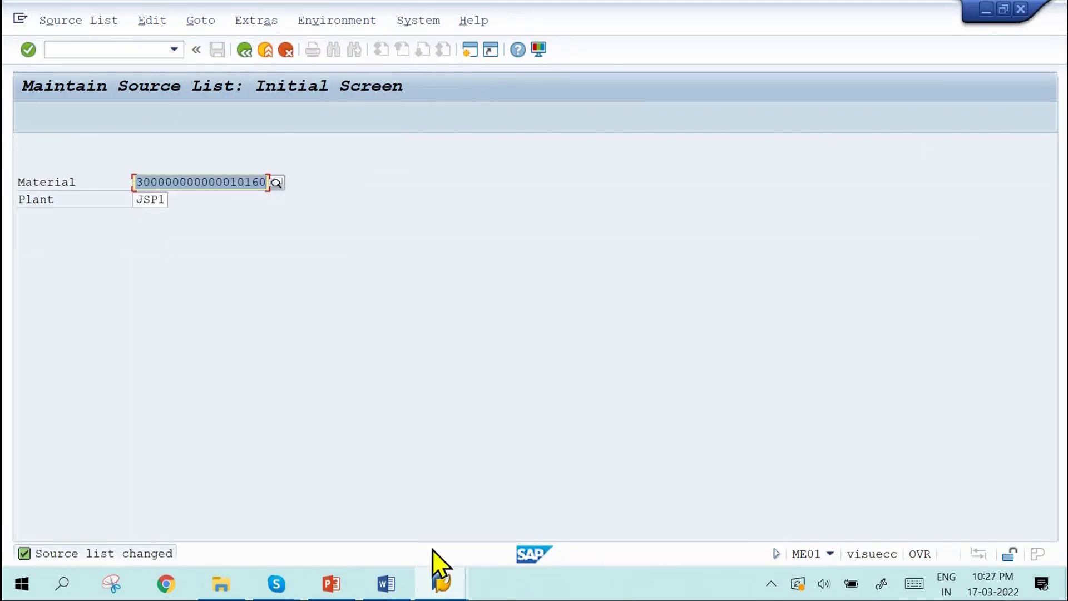
# Step: Switch to the Create Purchase Requisition window, restart ME51N, expand the item overview and enable Source Determination
pyautogui.moveTo(441, 579)
pyautogui.click(534, 526)
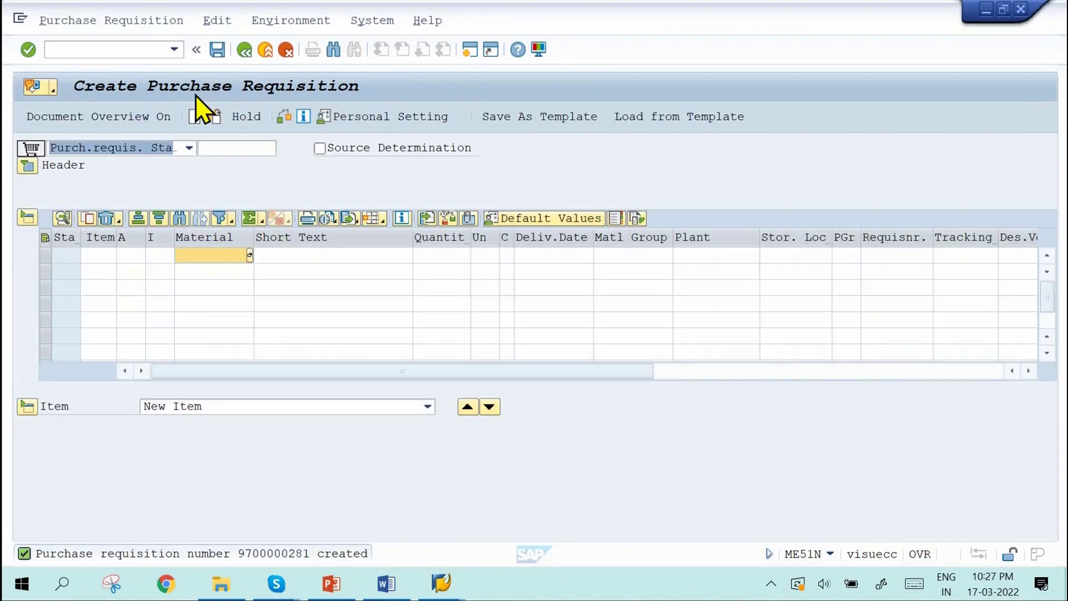
pyautogui.click(174, 50)
pyautogui.click(107, 90)
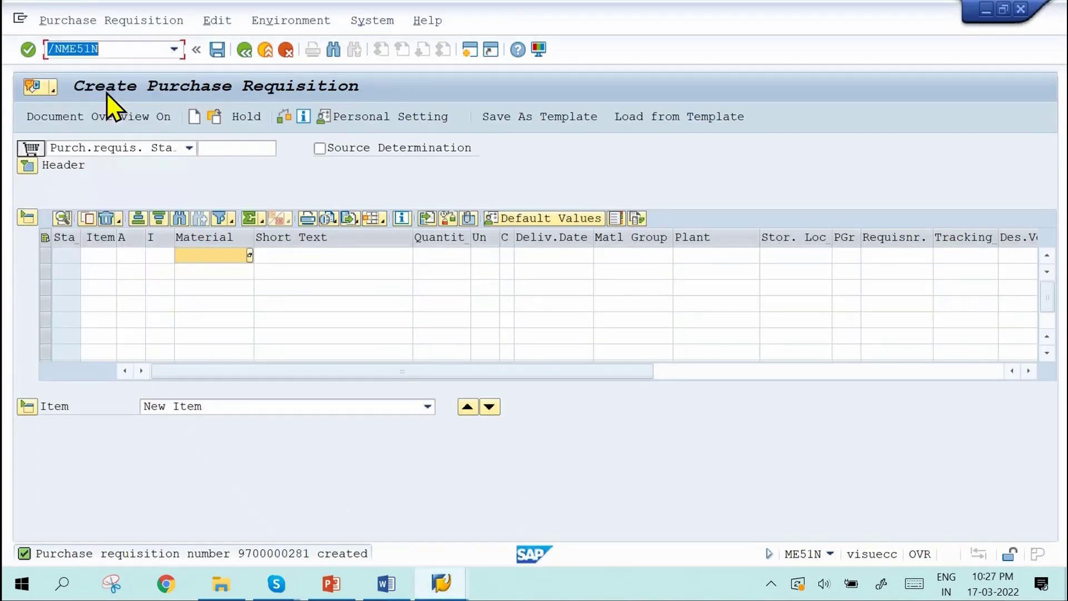
pyautogui.press('Return')
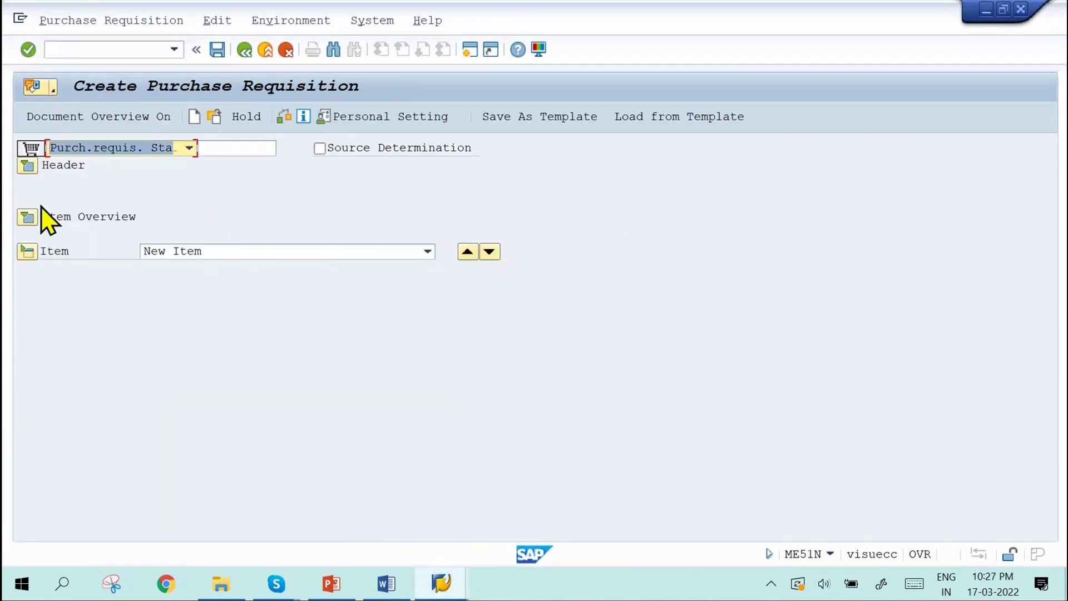
pyautogui.click(22, 219)
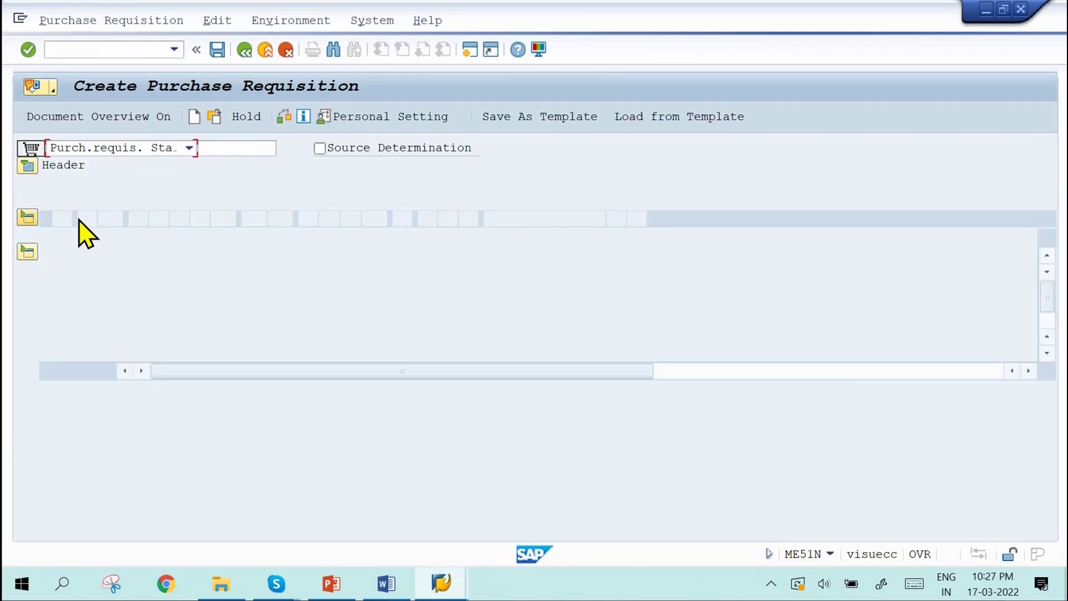
pyautogui.click(320, 149)
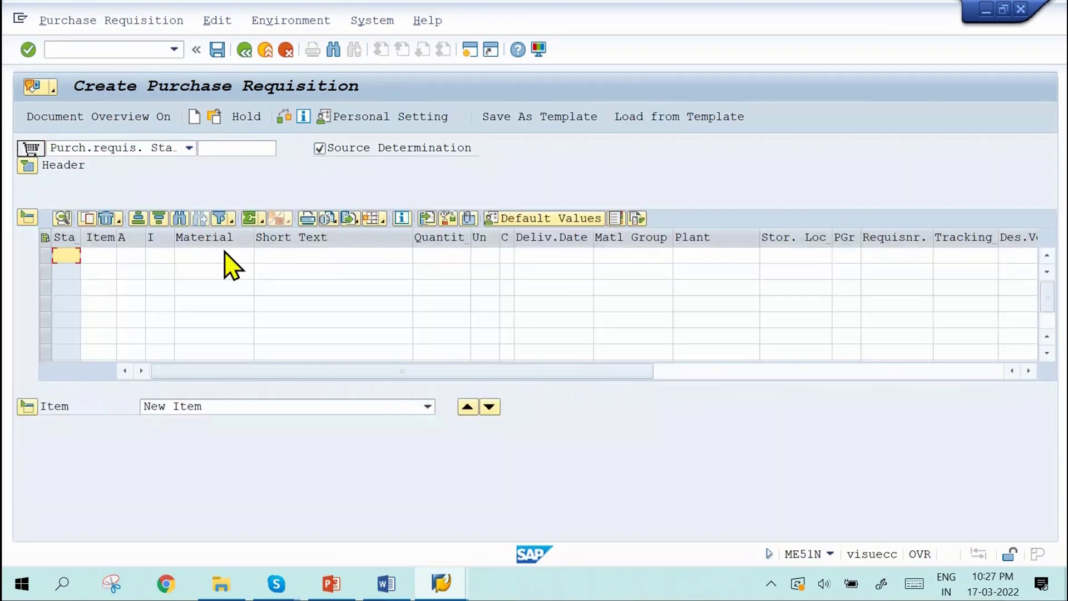
# Step: Try to paste the first material number from the Word table as the requisition item's material, and clear the pasted entry
pyautogui.click(225, 253)
pyautogui.moveTo(386, 584)
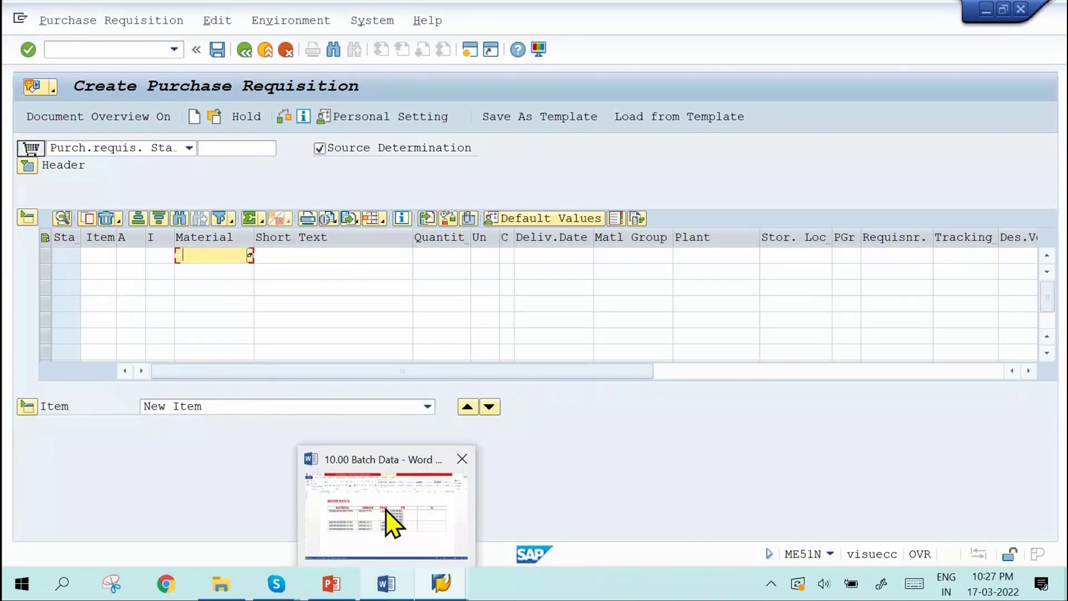
pyautogui.click(392, 523)
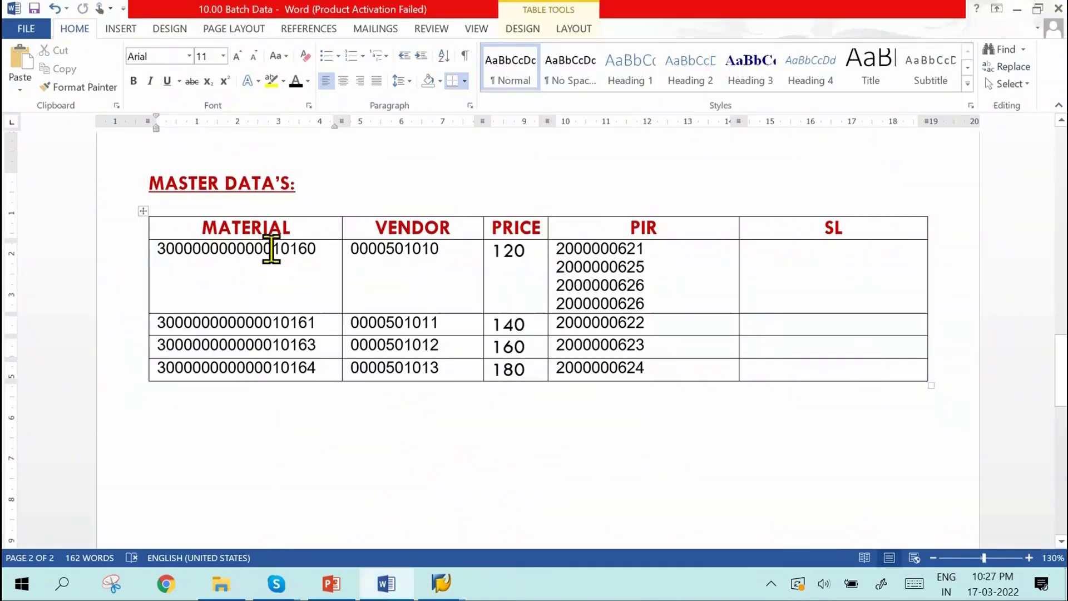
pyautogui.hotkey('ctrl', 'a')
pyautogui.moveTo(316, 249); pyautogui.dragTo(157, 248)
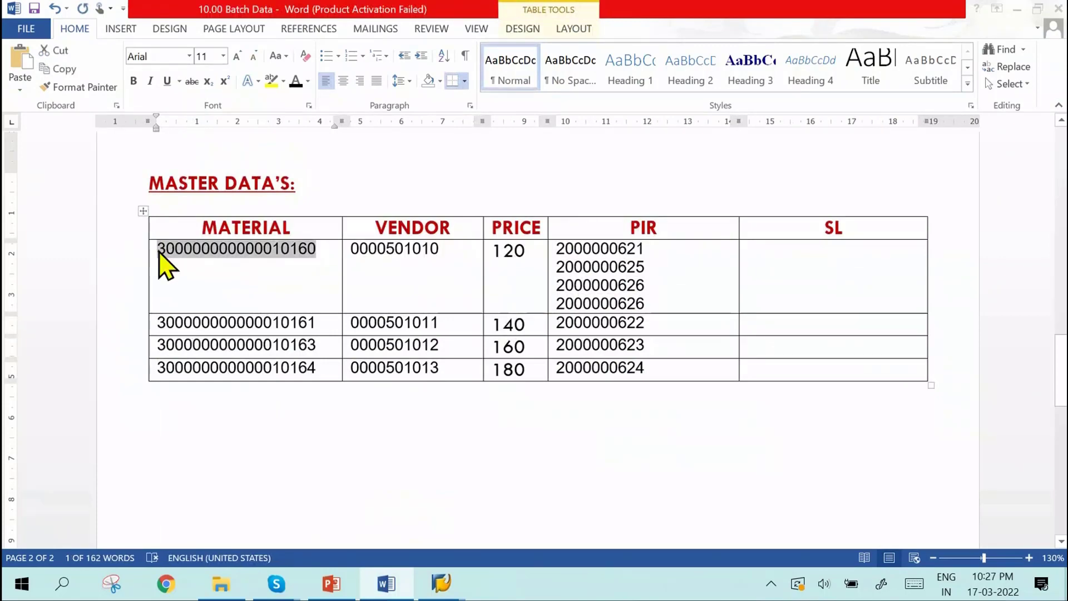
pyautogui.hotkey('ctrl', 'c')
pyautogui.hotkey('alt', 'Tab')
pyautogui.click(229, 255)
pyautogui.hotkey('ctrl', 'v')
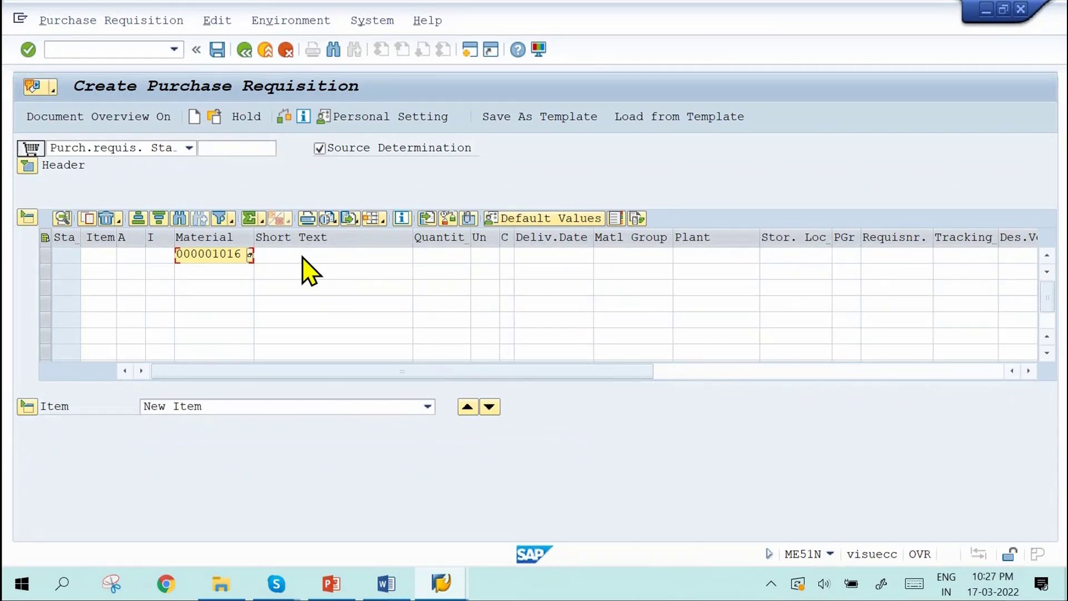
pyautogui.press('BackSpace')
pyautogui.press('BackSpace')
pyautogui.press('BackSpace')
pyautogui.press('BackSpace')
pyautogui.press('BackSpace')
pyautogui.press('BackSpace')
pyautogui.press('BackSpace')
pyautogui.press('BackSpace')
pyautogui.press('BackSpace')
pyautogui.moveTo(386, 583)
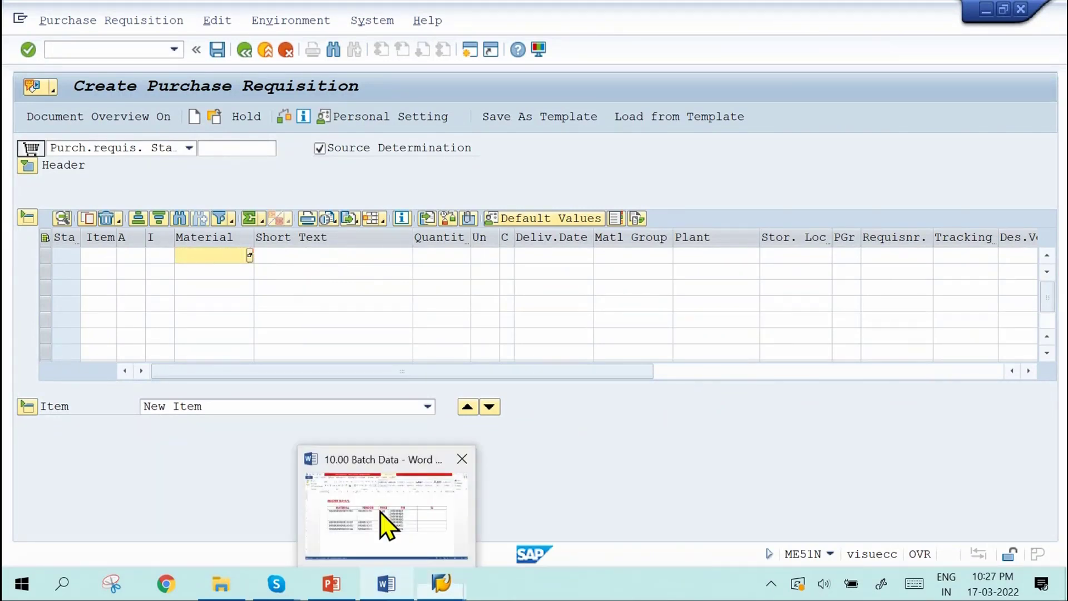
pyautogui.click(386, 525)
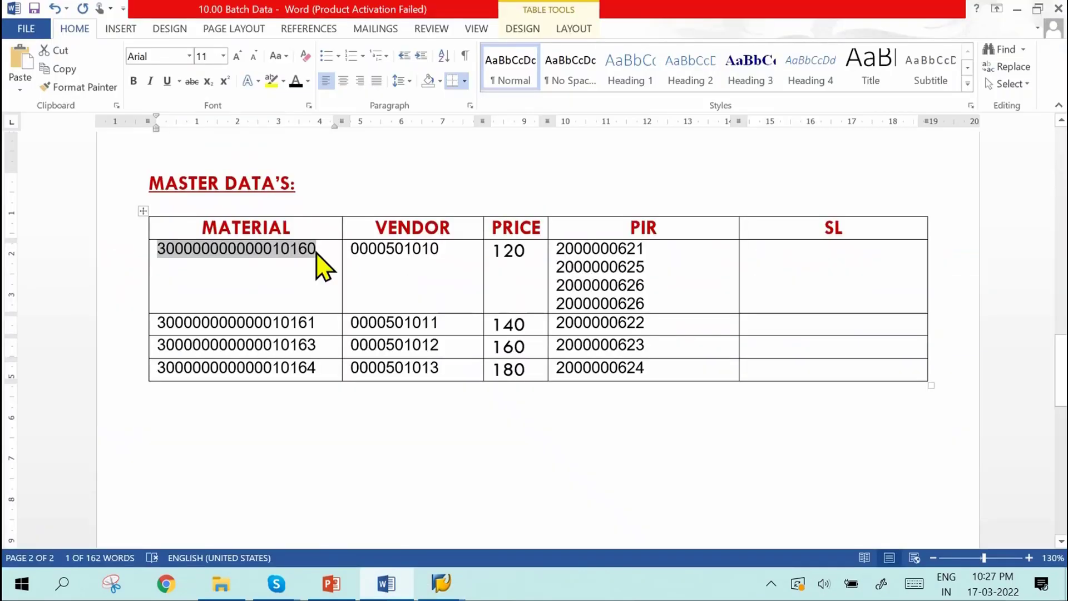
pyautogui.hotkey('ctrl', 'c')
pyautogui.hotkey('alt', 'Tab')
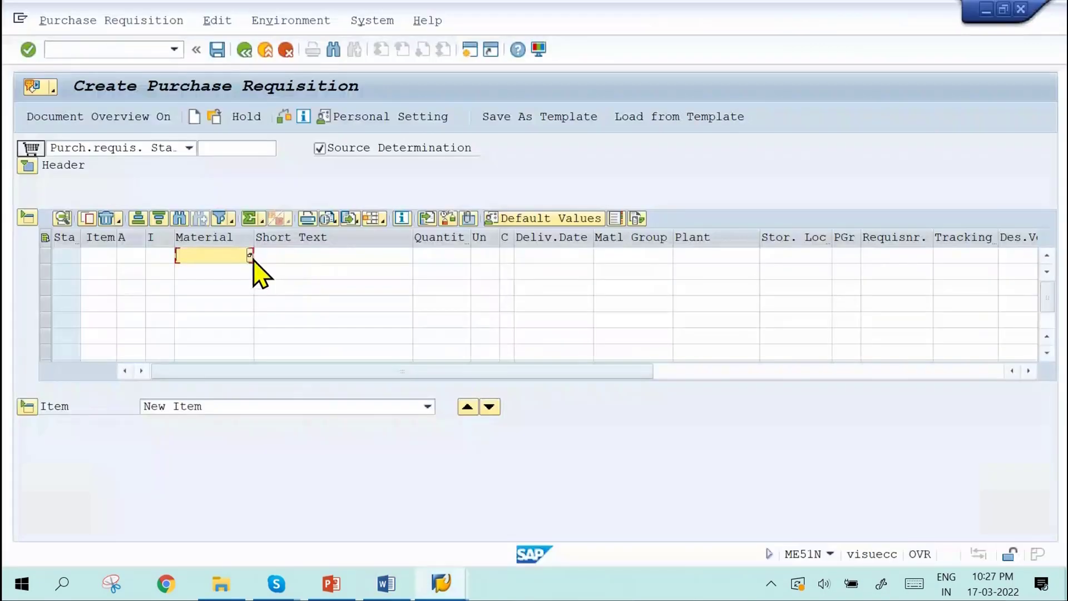
pyautogui.hotkey('ctrl', 'v')
# Step: Enter quantity 100, plant JSP1 and storage location JSS1 for the item, confirm the entries, and save the purchase requisition
pyautogui.click(424, 255)
pyautogui.write('100')
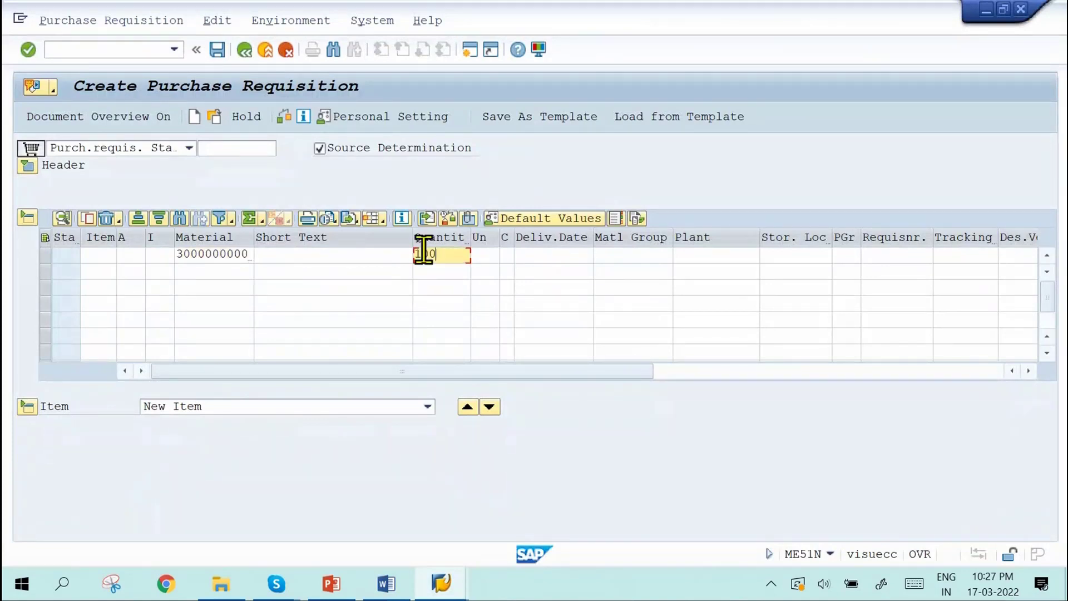
pyautogui.click(718, 257)
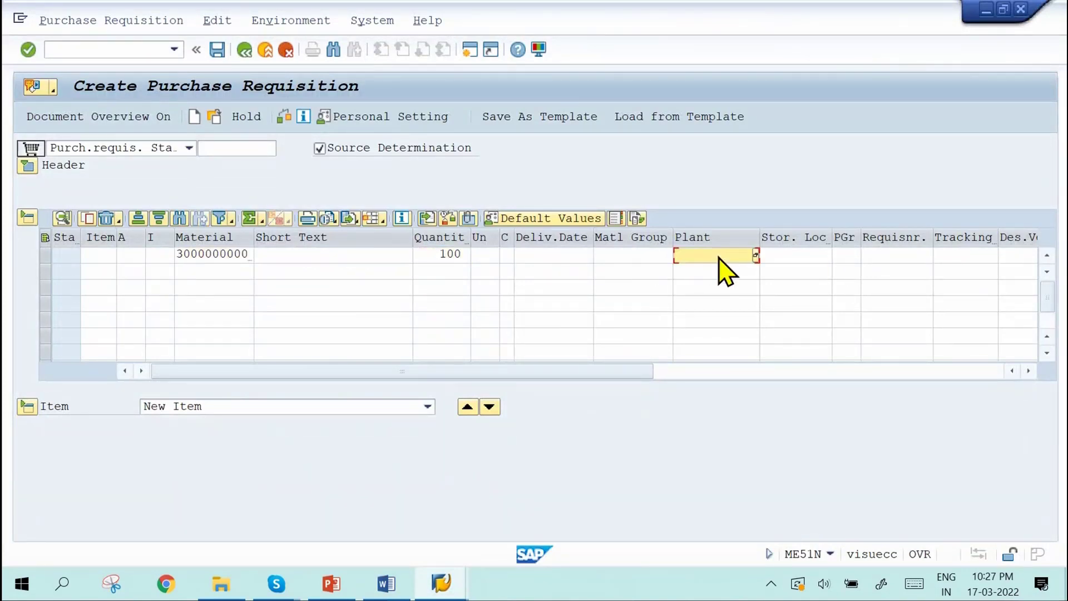
pyautogui.write('JSP1')
pyautogui.press('Tab')
pyautogui.write('JSS1')
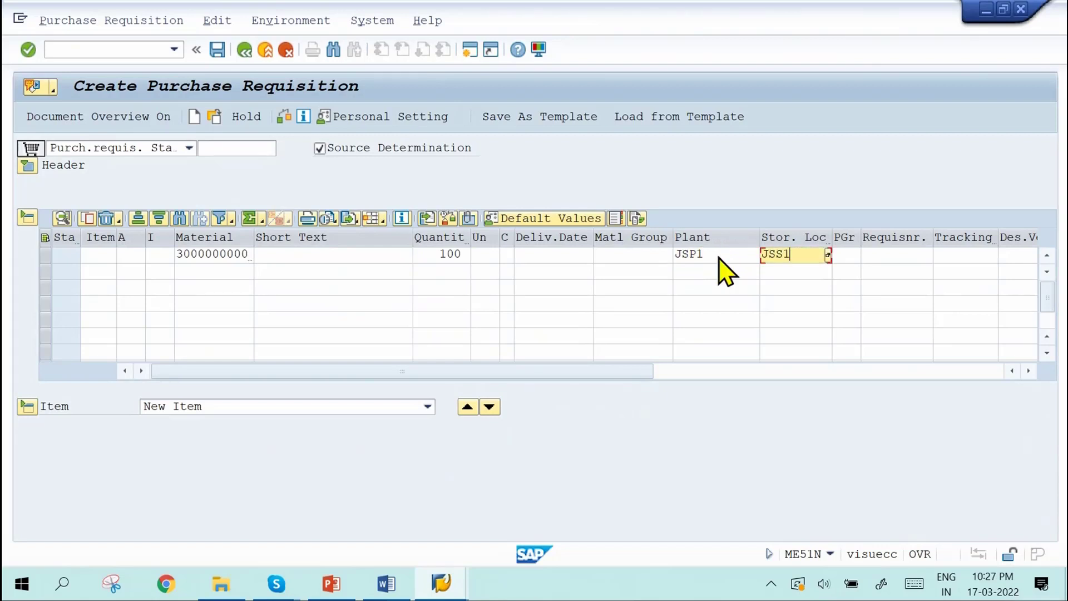
pyautogui.press('Return')
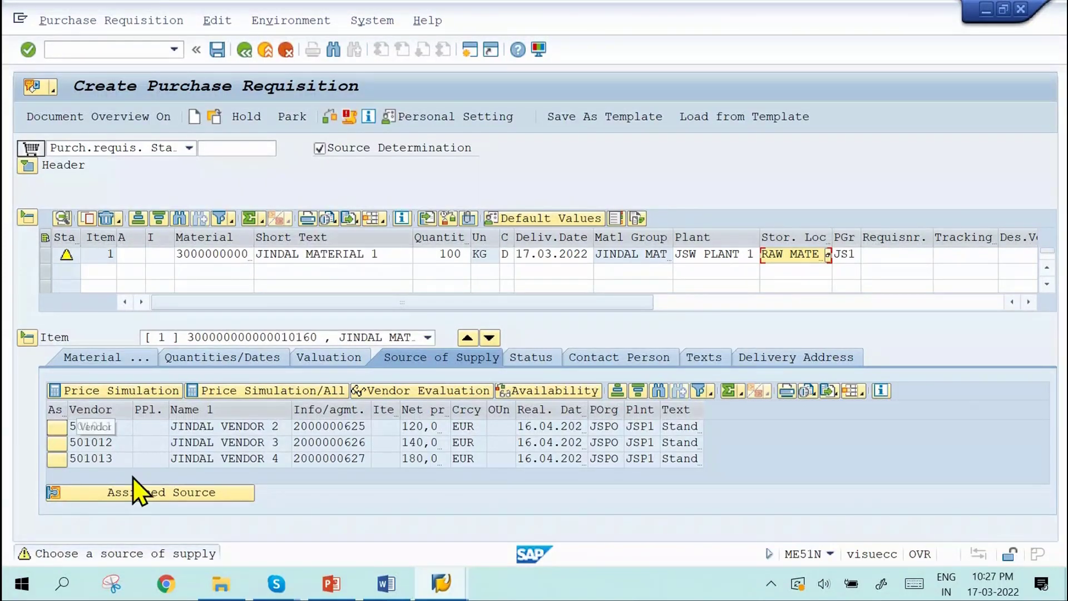
pyautogui.click(221, 51)
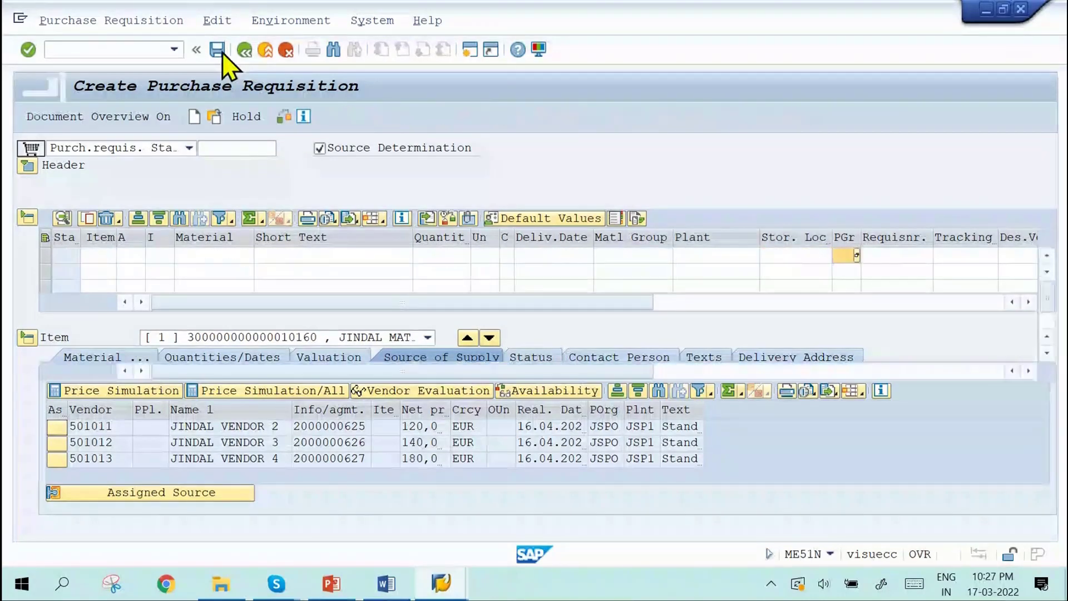
pyautogui.moveTo(387, 591)
pyautogui.moveTo(443, 592)
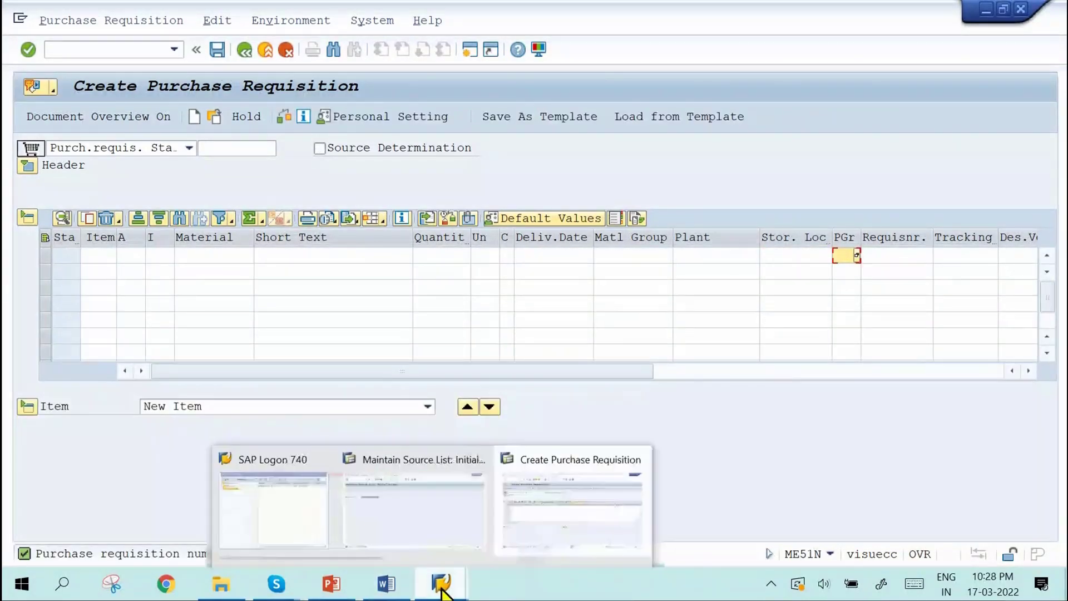
pyautogui.click(415, 501)
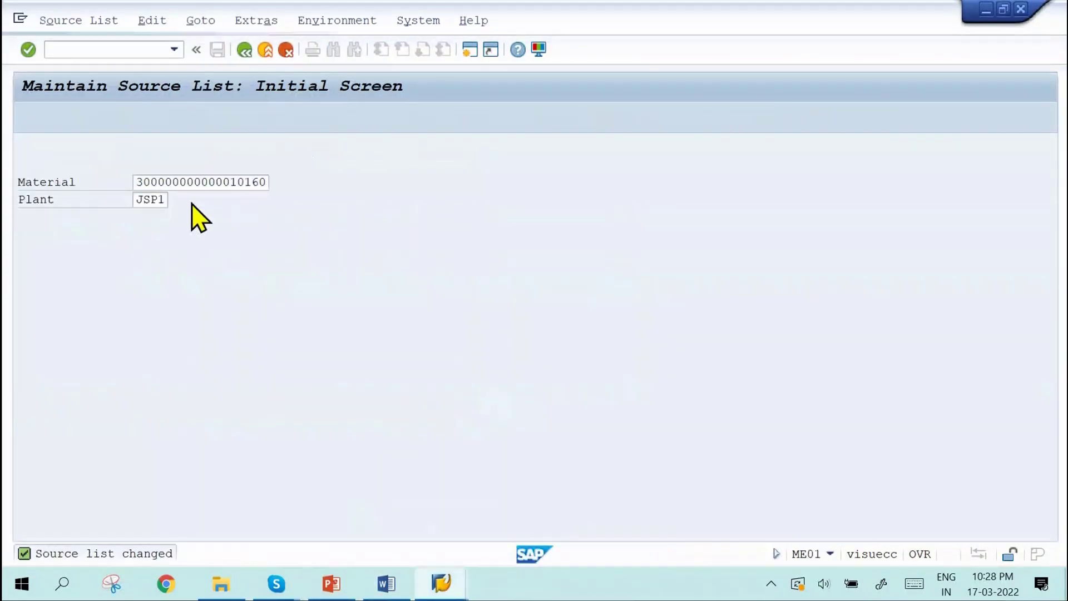
pyautogui.press('Return')
pyautogui.click(690, 234)
pyautogui.click(690, 234)
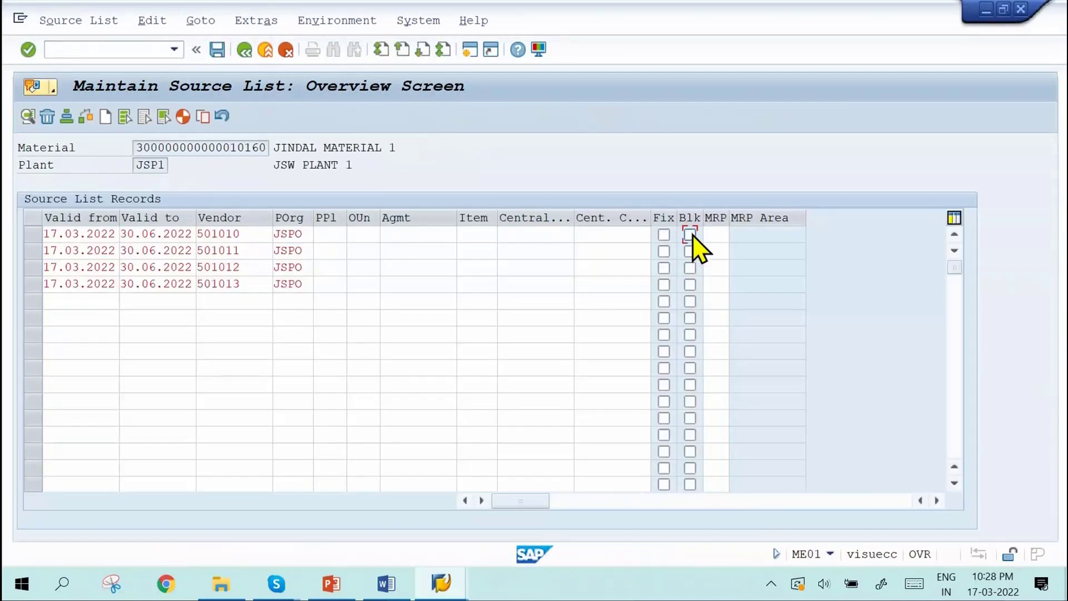
# Step: Mark vendor 501010 as the fixed source, leave it unblocked, and save the source list
pyautogui.click(664, 234)
pyautogui.click(690, 234)
pyautogui.click(690, 234)
pyautogui.click(217, 49)
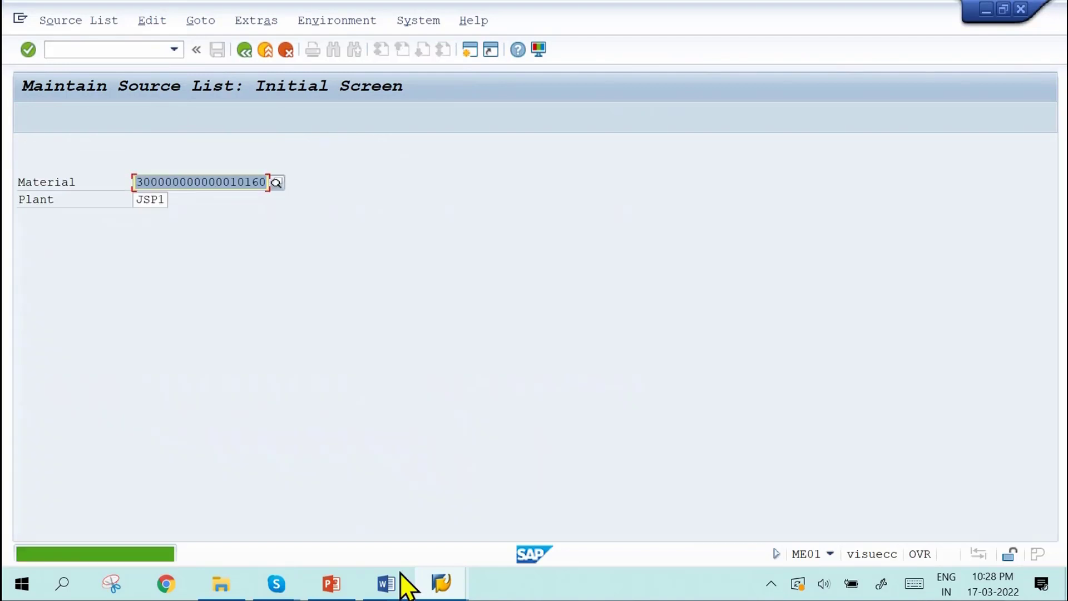
pyautogui.moveTo(441, 585)
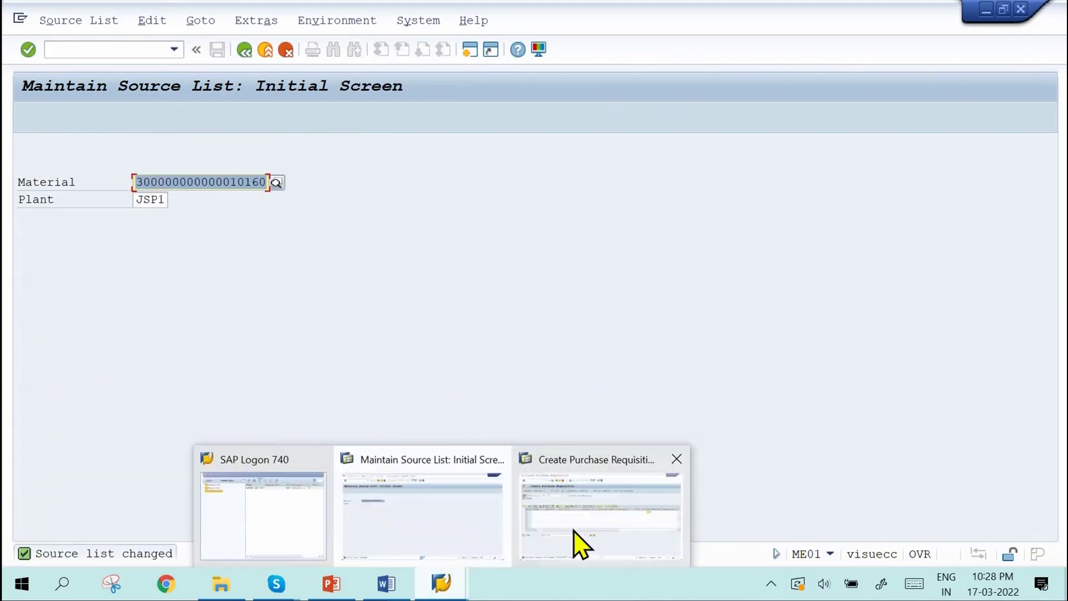
pyautogui.click(579, 543)
pyautogui.click(319, 148)
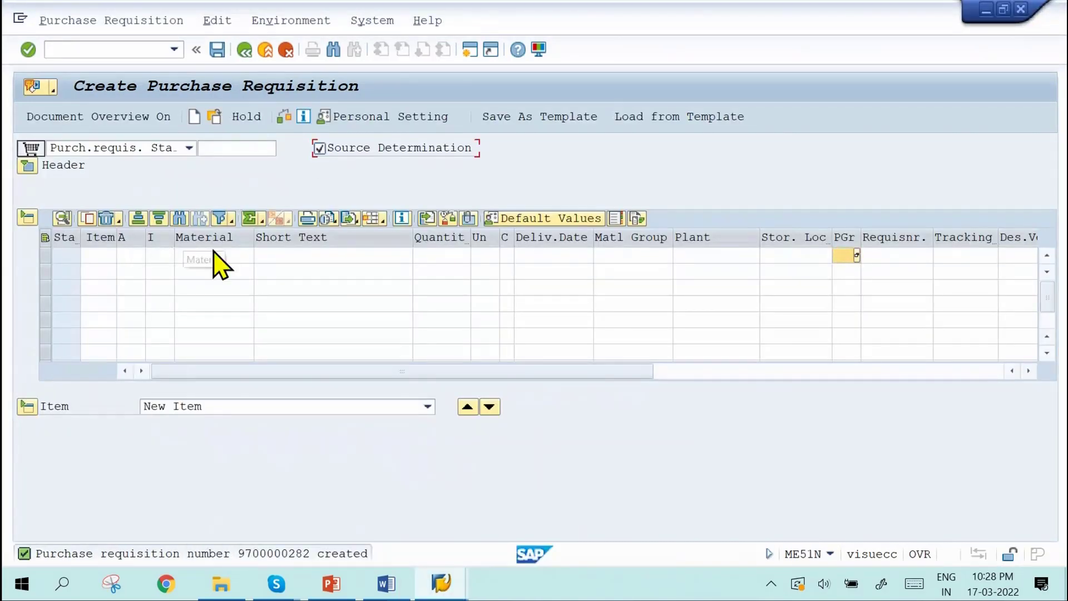
pyautogui.click(215, 255)
pyautogui.write('300000000')
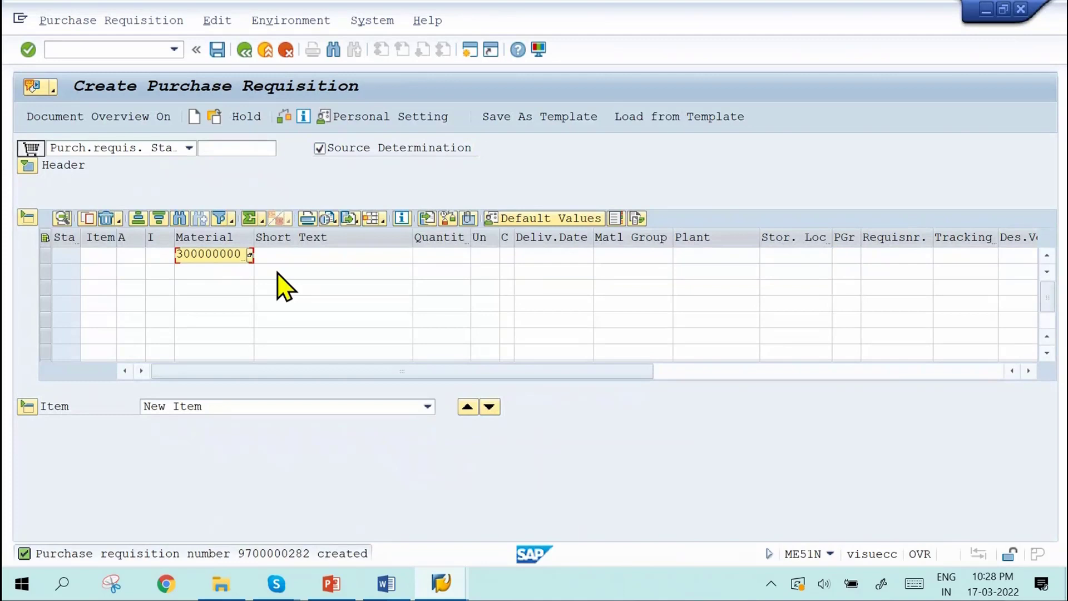
pyautogui.click(234, 253)
pyautogui.write('00000')
pyautogui.press('Return')
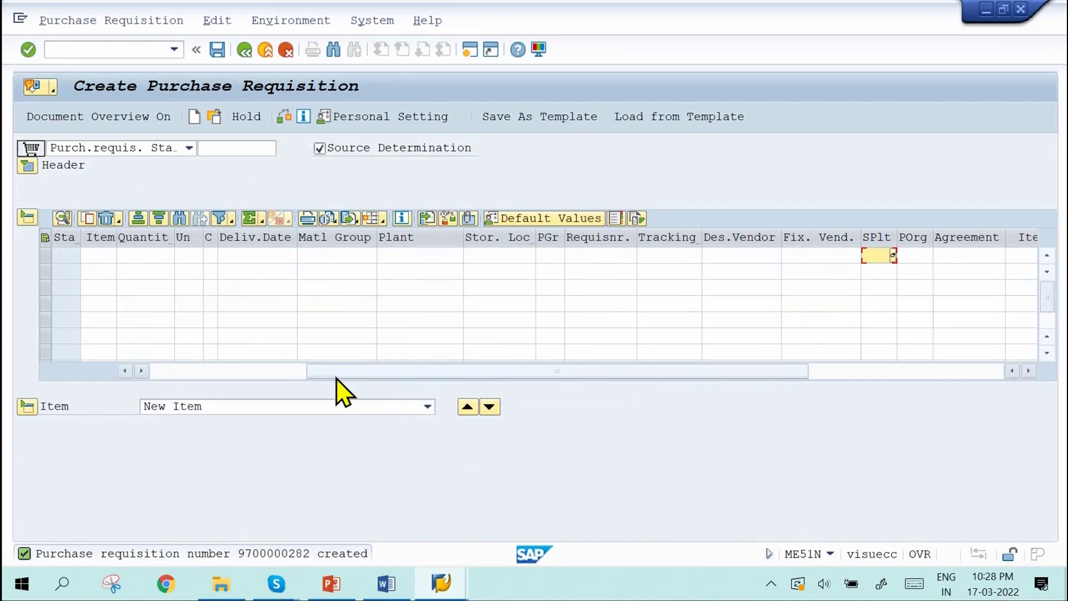
pyautogui.moveTo(339, 371); pyautogui.dragTo(183, 371)
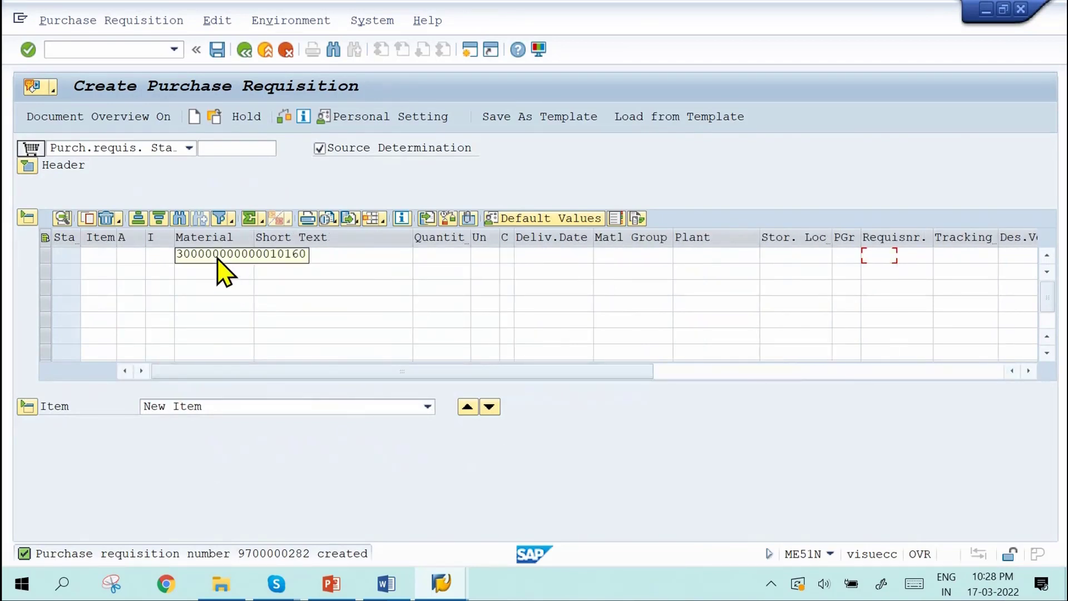
# Step: Enter quantity 100, plant JSP1 and storage location JSS1 for the requisition item, and confirm the entries
pyautogui.click(446, 255)
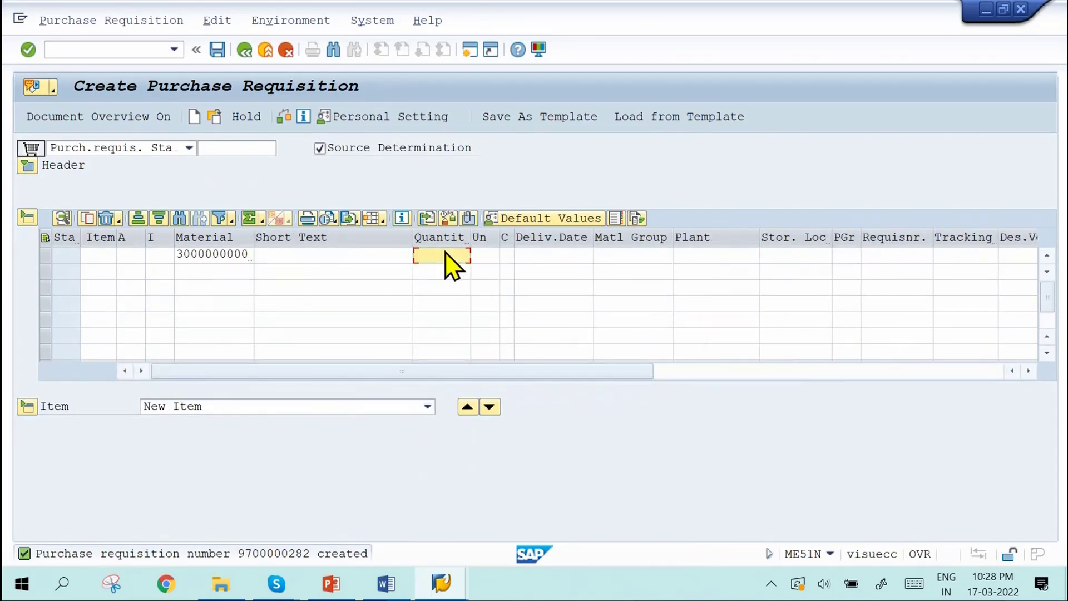
pyautogui.write('100')
pyautogui.click(712, 256)
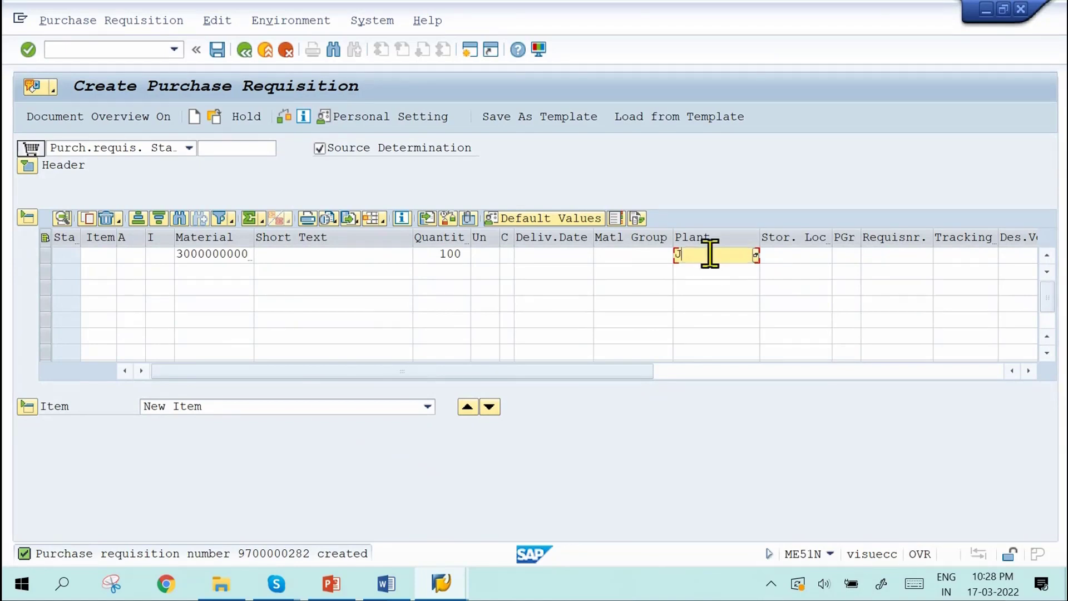
pyautogui.write('JSP')
pyautogui.write('1')
pyautogui.click(815, 256)
pyautogui.write('JSS1')
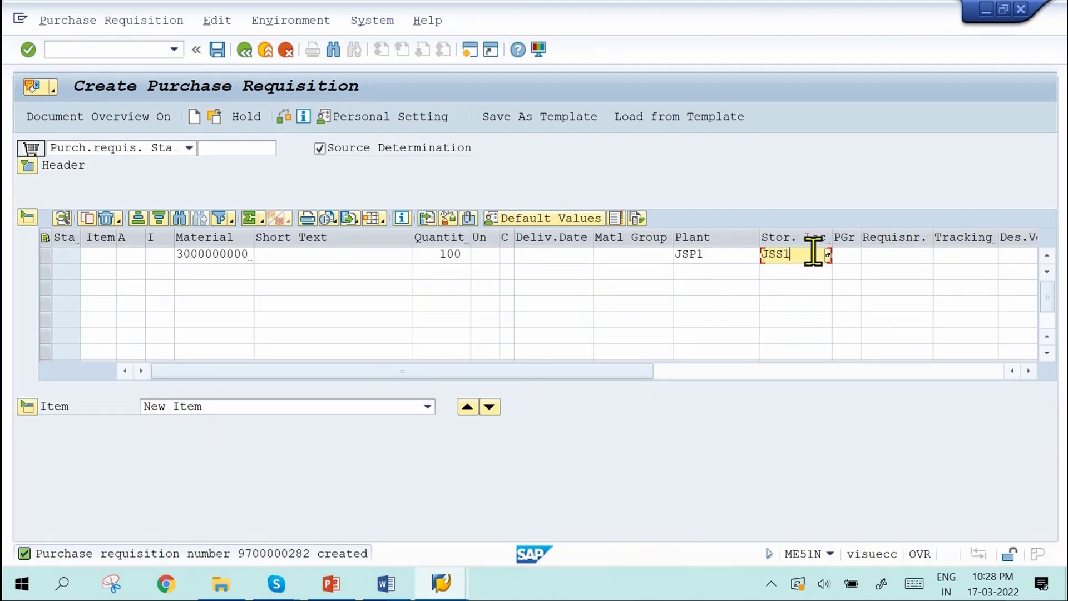
pyautogui.press('Return')
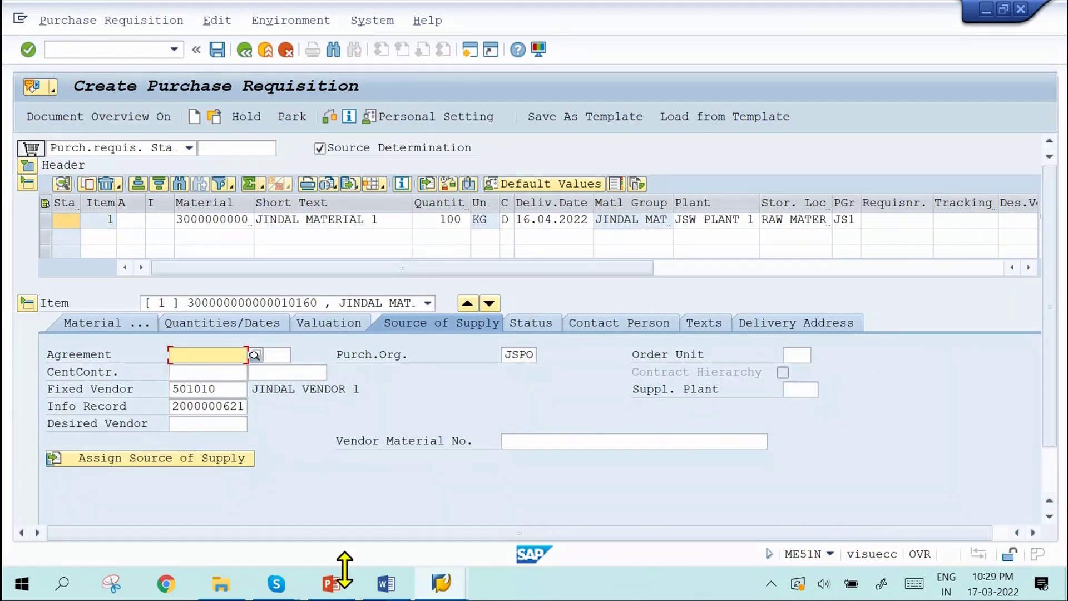
pyautogui.moveTo(391, 580)
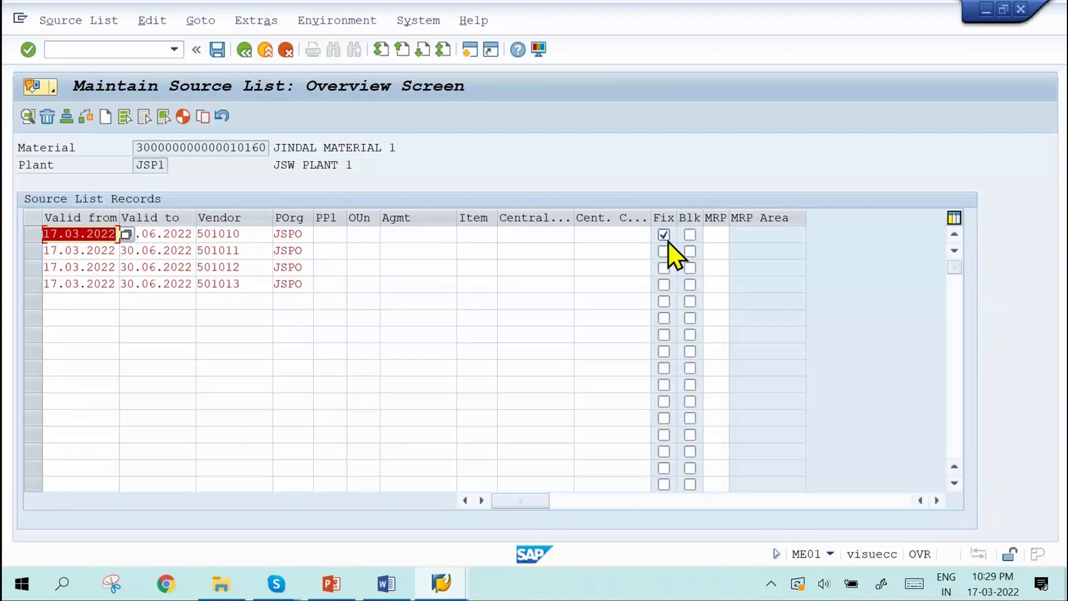
pyautogui.click(28, 239)
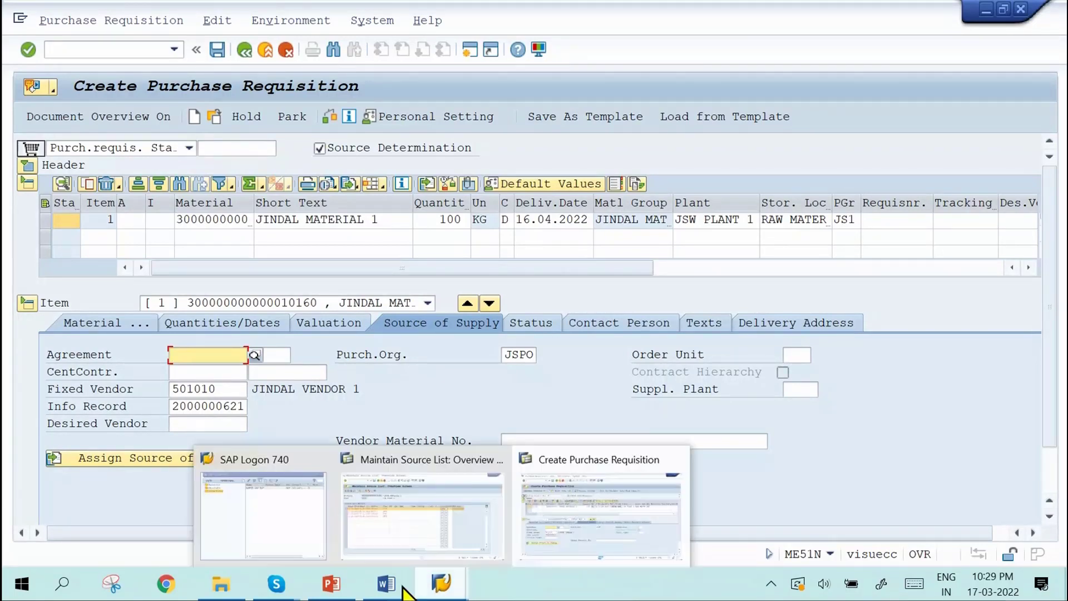
pyautogui.moveTo(388, 587)
pyautogui.click(384, 509)
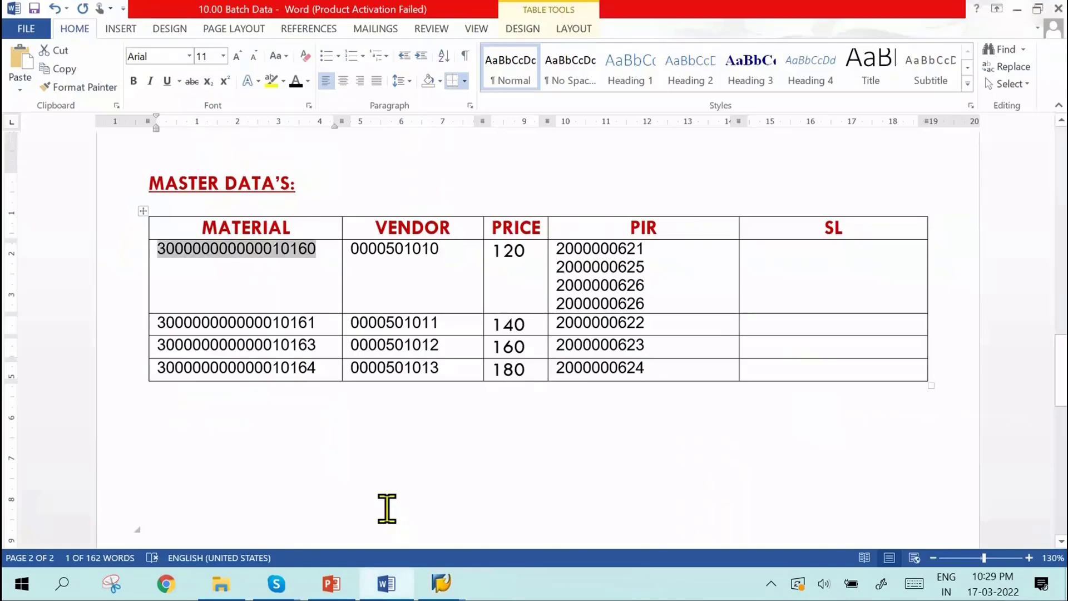
pyautogui.moveTo(157, 248); pyautogui.dragTo(318, 245)
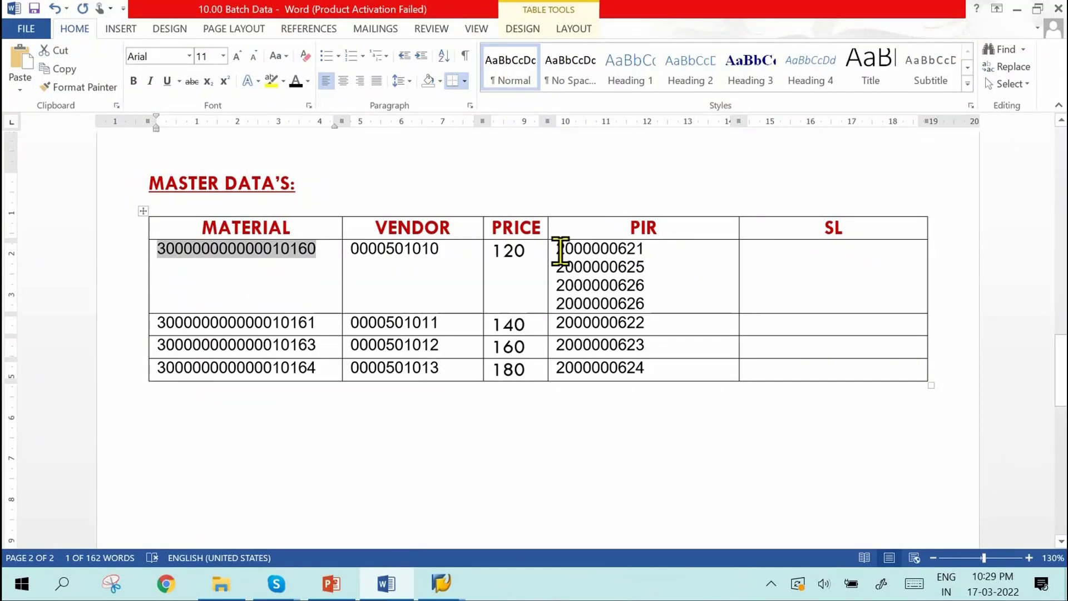
pyautogui.moveTo(559, 248); pyautogui.dragTo(653, 302)
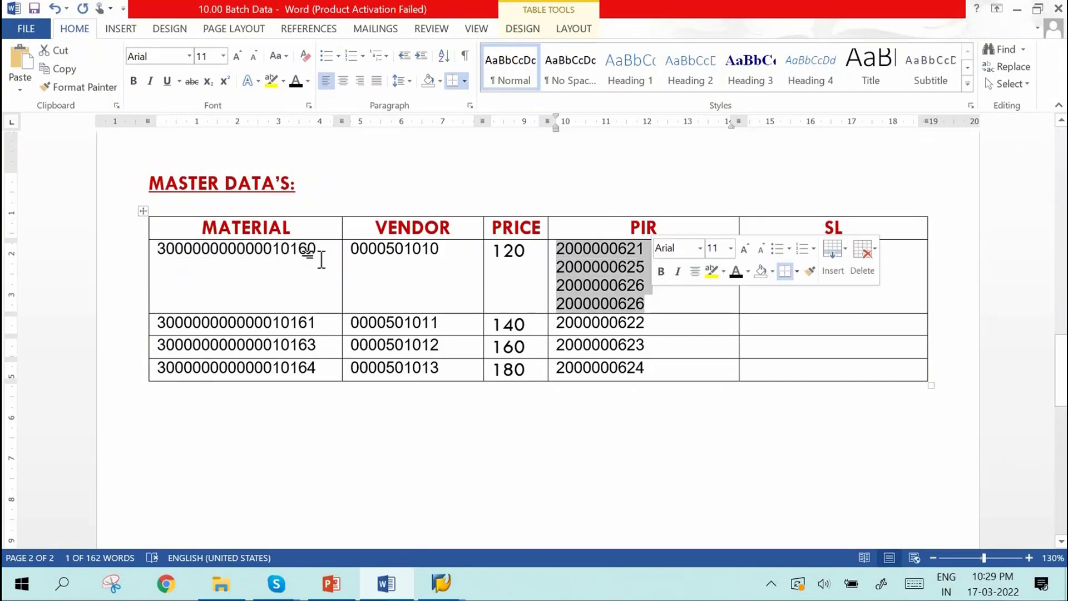
pyautogui.click(259, 253)
pyautogui.click(394, 250)
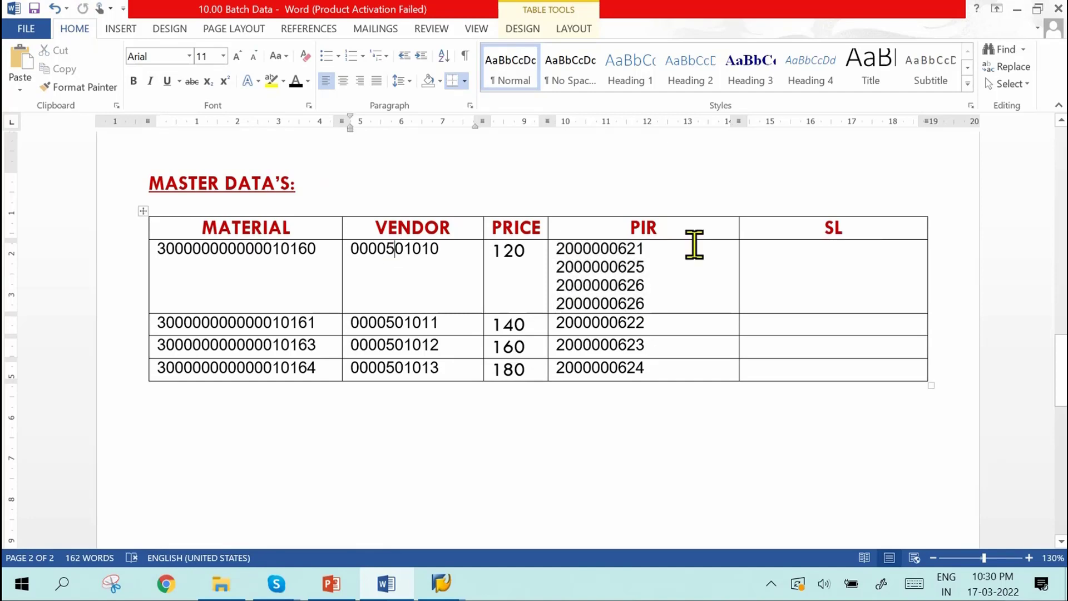
# Step: Return to the source list overview in SAP, and bring the Skype group call window to the front
pyautogui.moveTo(442, 582)
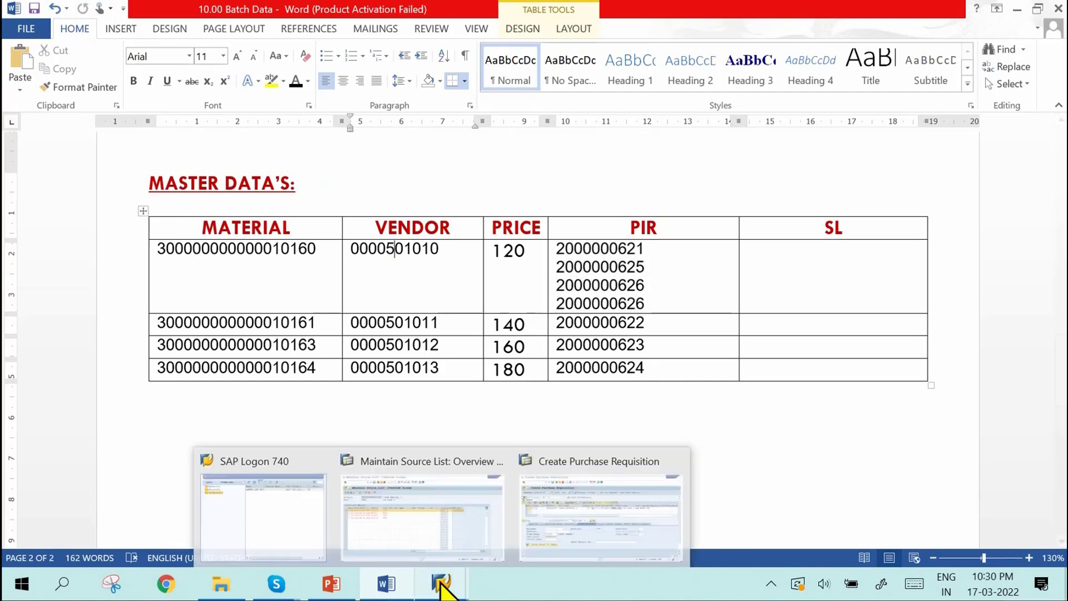
pyautogui.click(446, 525)
pyautogui.moveTo(302, 553)
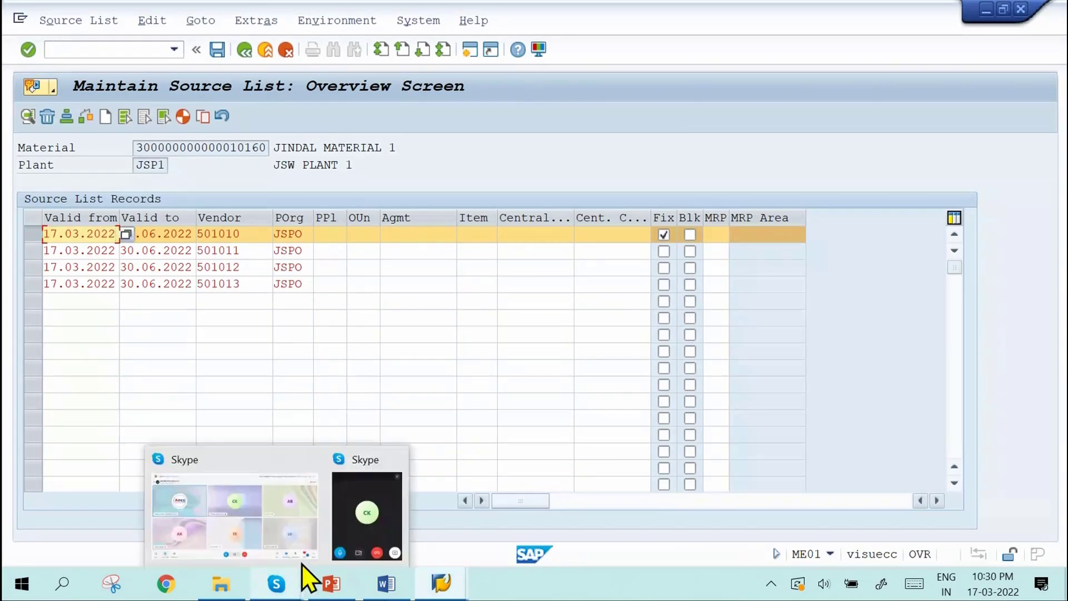
pyautogui.moveTo(374, 479)
pyautogui.click(235, 515)
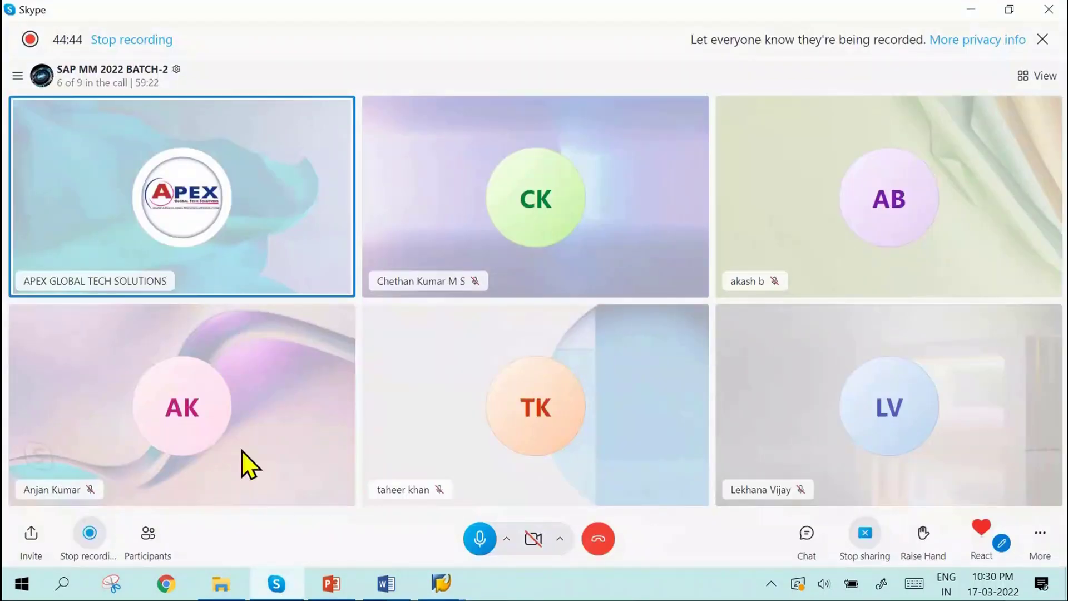